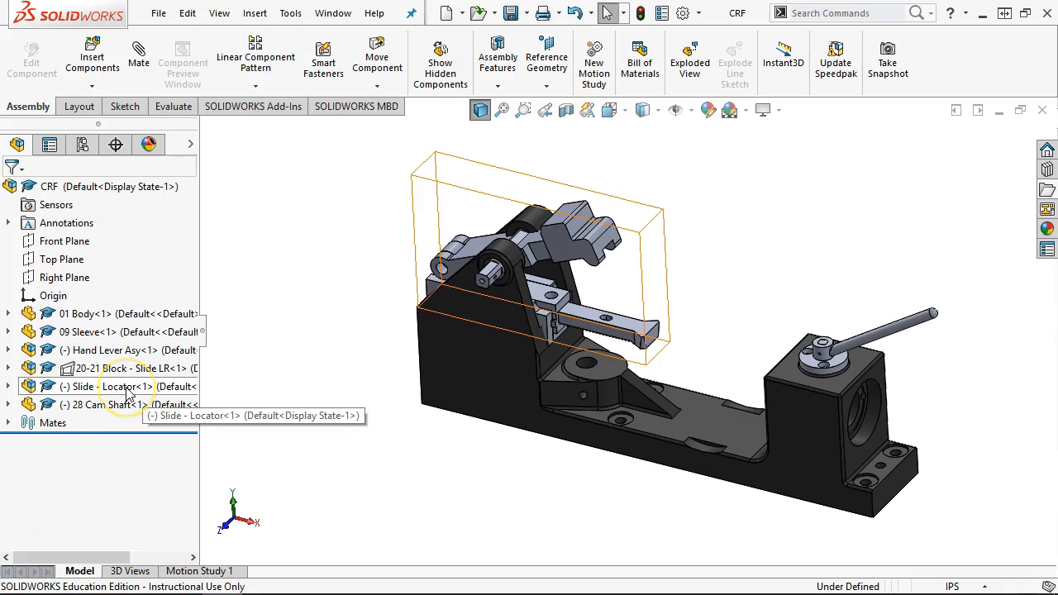
- Open the Slide - Locator subassembly in its own window and slide the 04 Locator part way into the slide body
right_click(128, 386)
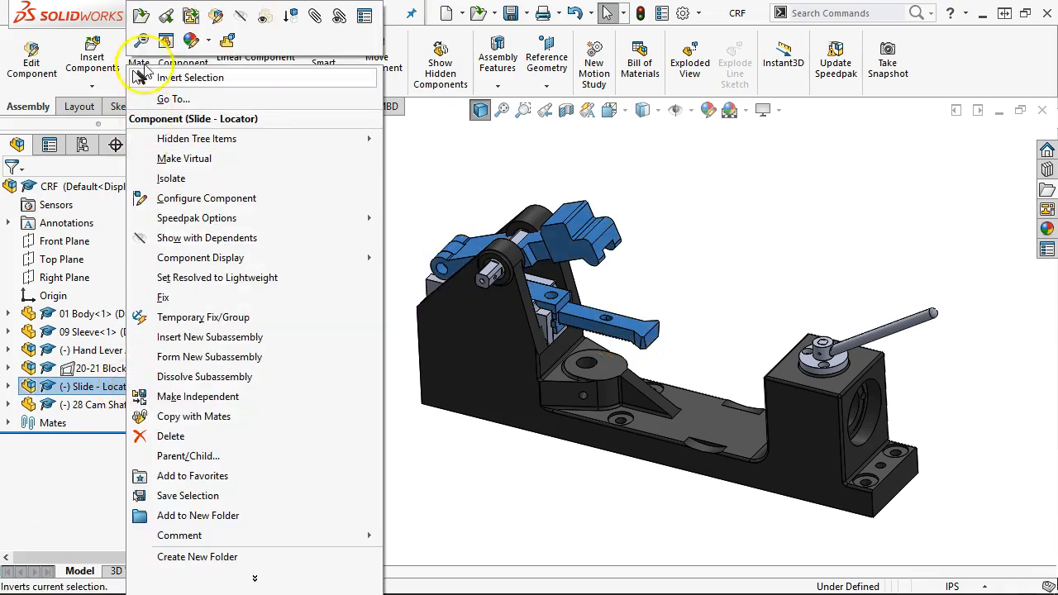
left_click(142, 22)
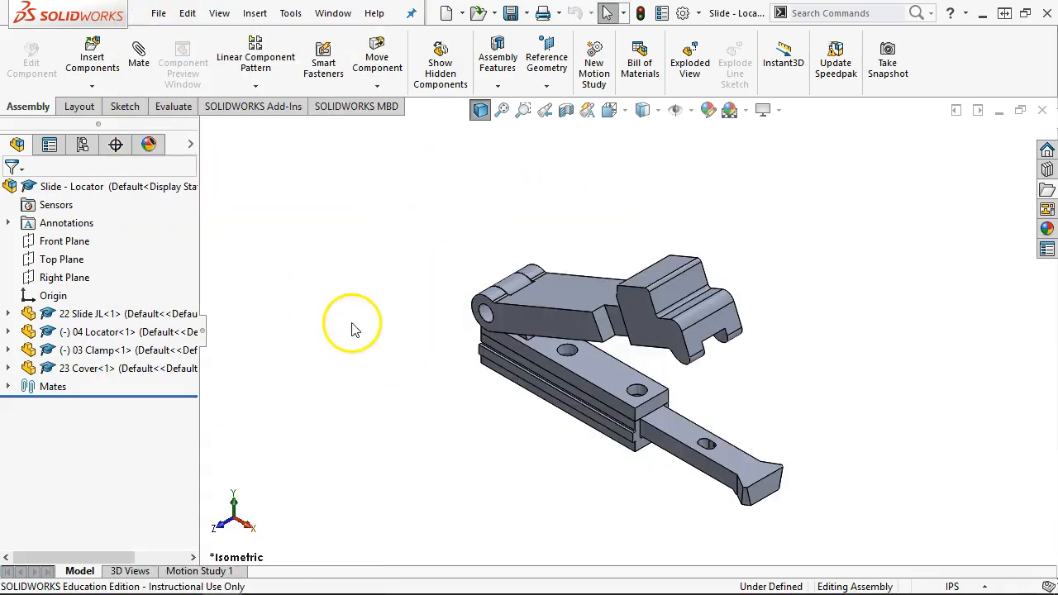
scroll(578, 413, "down", 4)
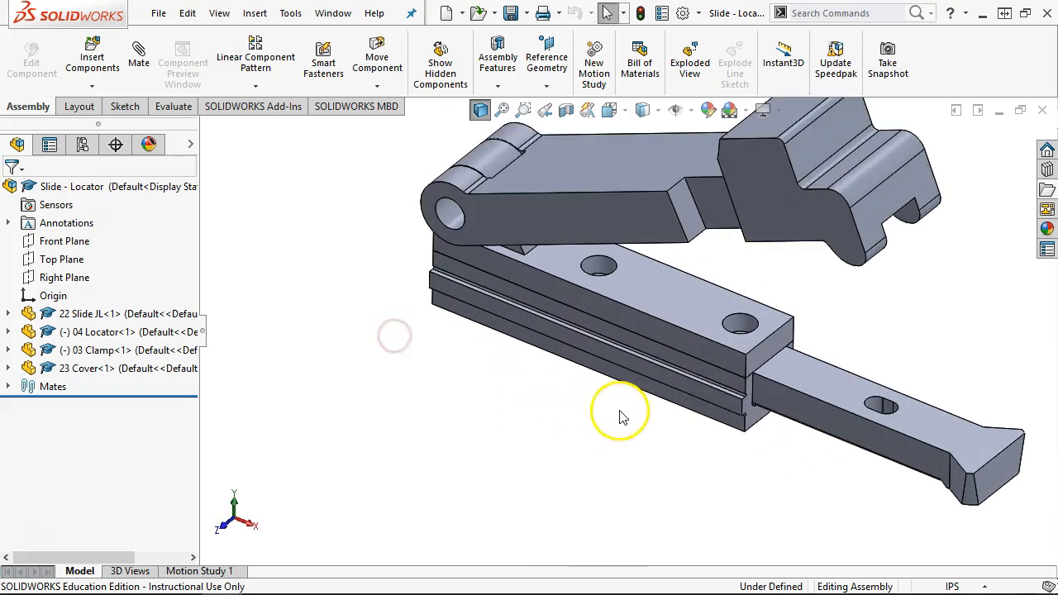
left_click_drag(809, 384, 748, 361)
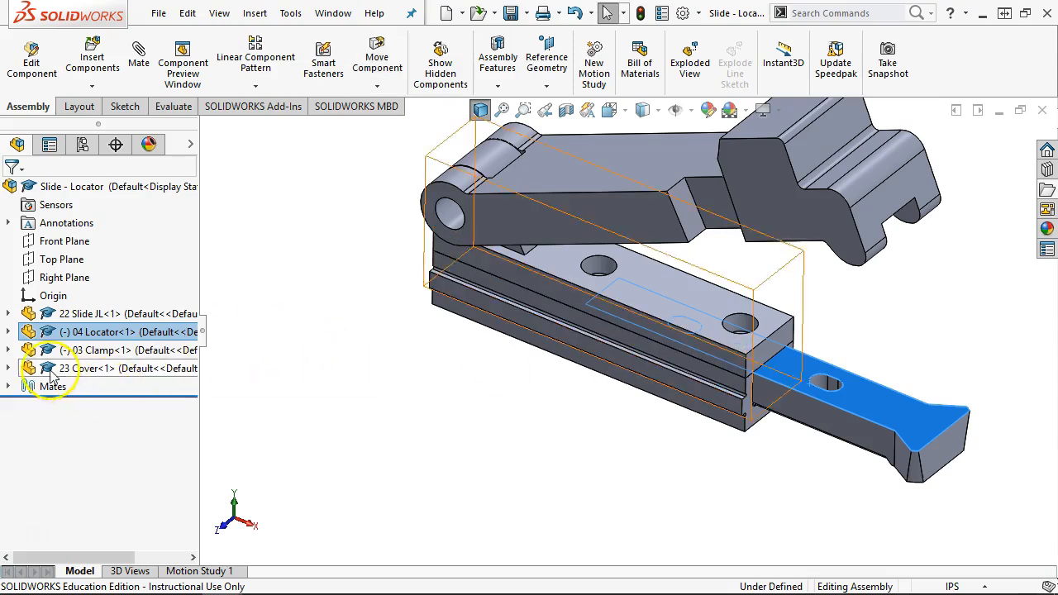
- Review the mates that hold the 22 Slide JL component in the subassembly
left_click(8, 314)
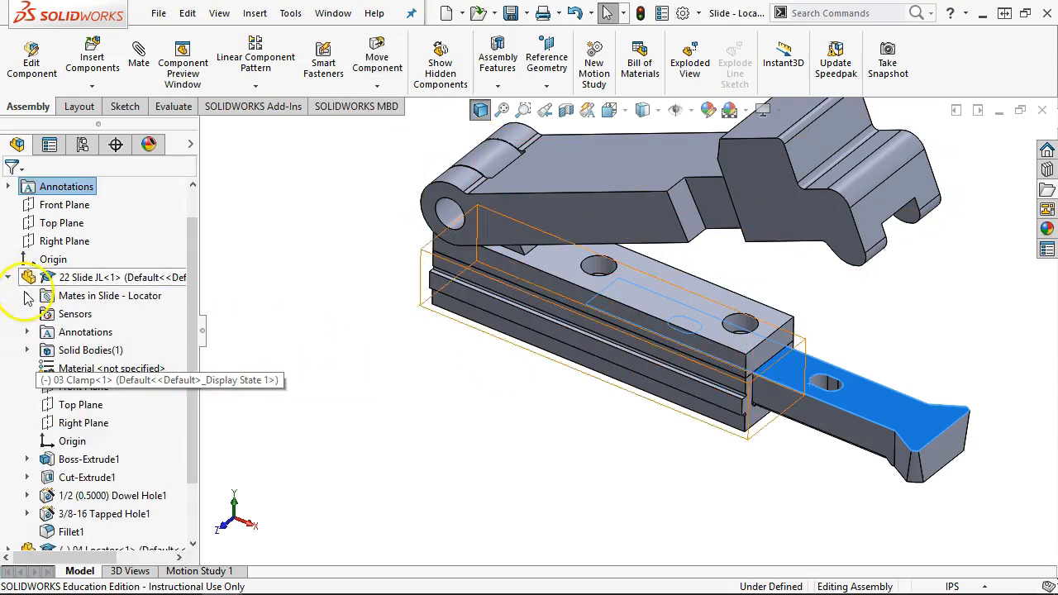
left_click(26, 295)
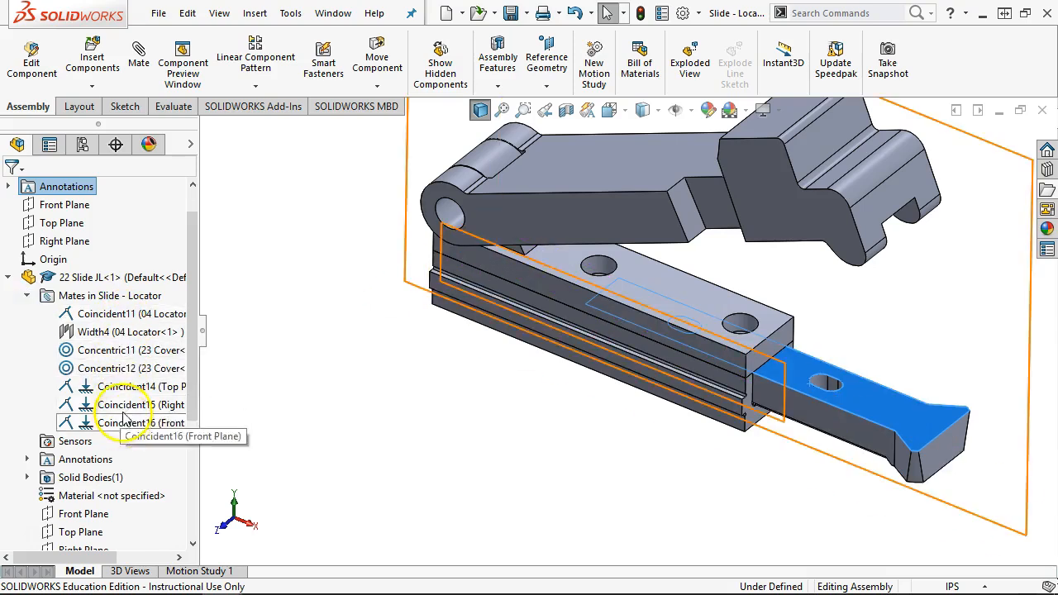
left_click(8, 276)
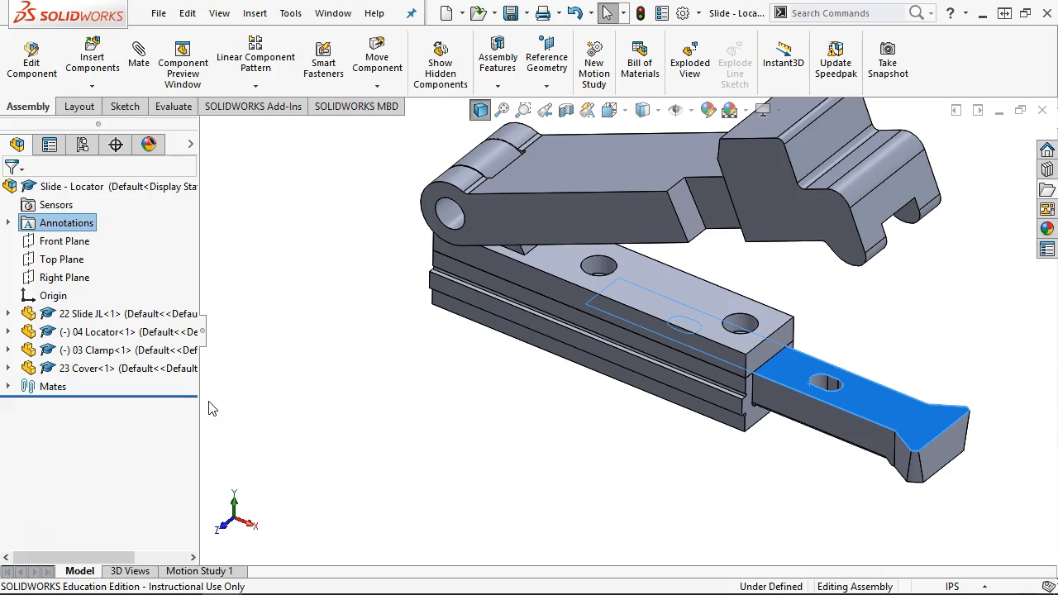
- Slide the 04 Locator inward until its slot lies beneath the counterbored hole in the 23 Cover
middle_click_drag(209, 407, 337, 474)
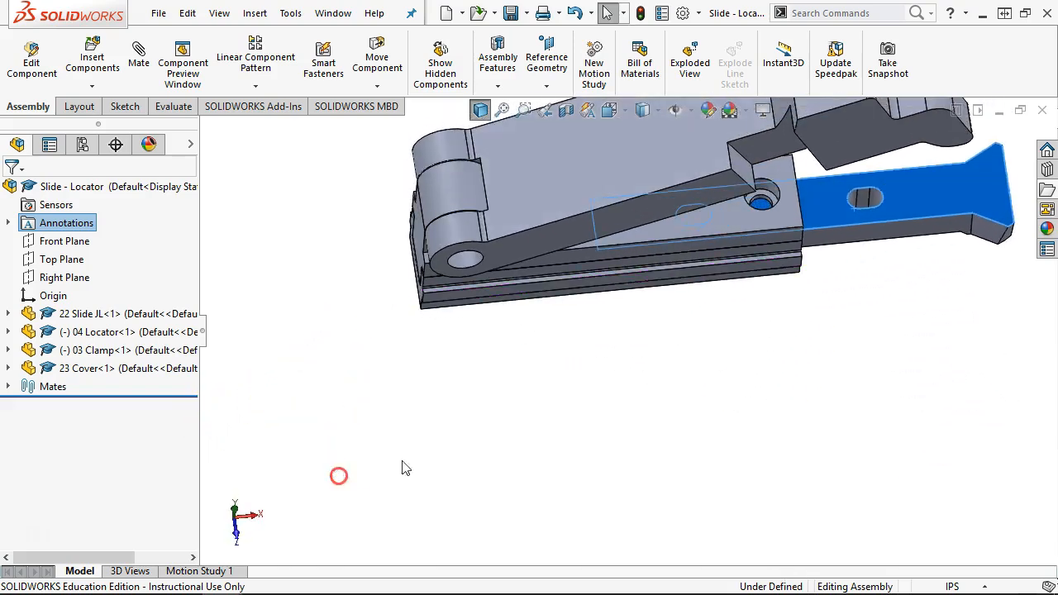
scroll(819, 184, "down", 5)
scroll(718, 288, "down", 2)
left_click(853, 392)
middle_click_drag(849, 364, 885, 237)
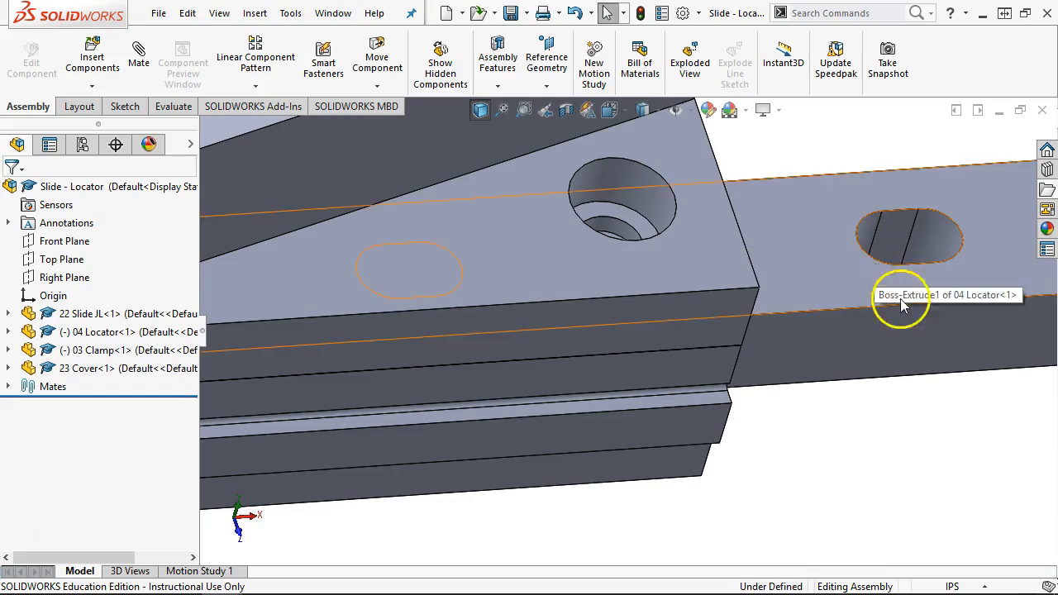
scroll(917, 337, "up", 1)
middle_click_drag(918, 336, 919, 346)
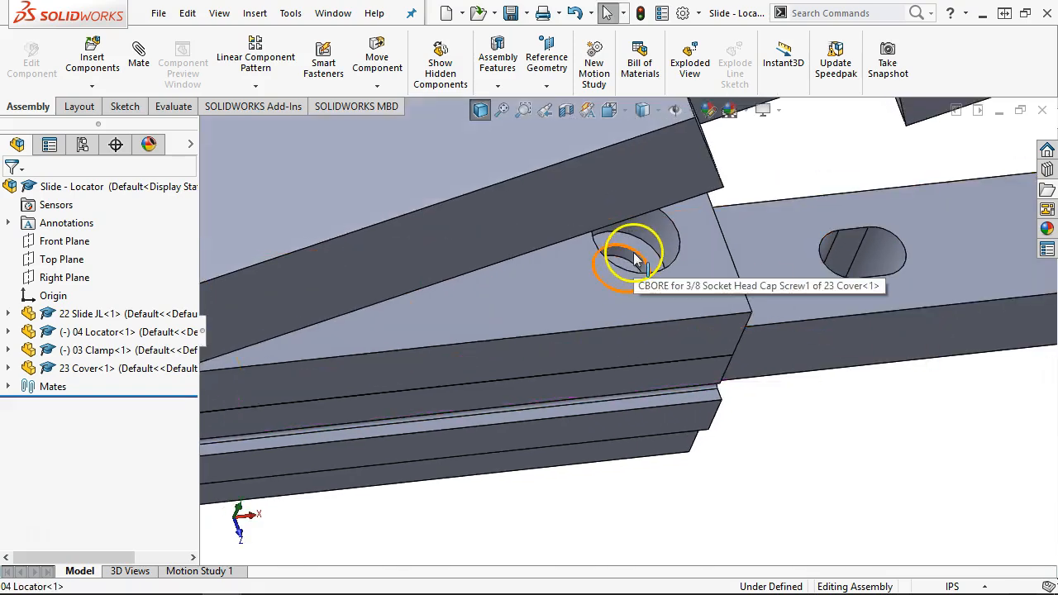
scroll(634, 259, "down", 1)
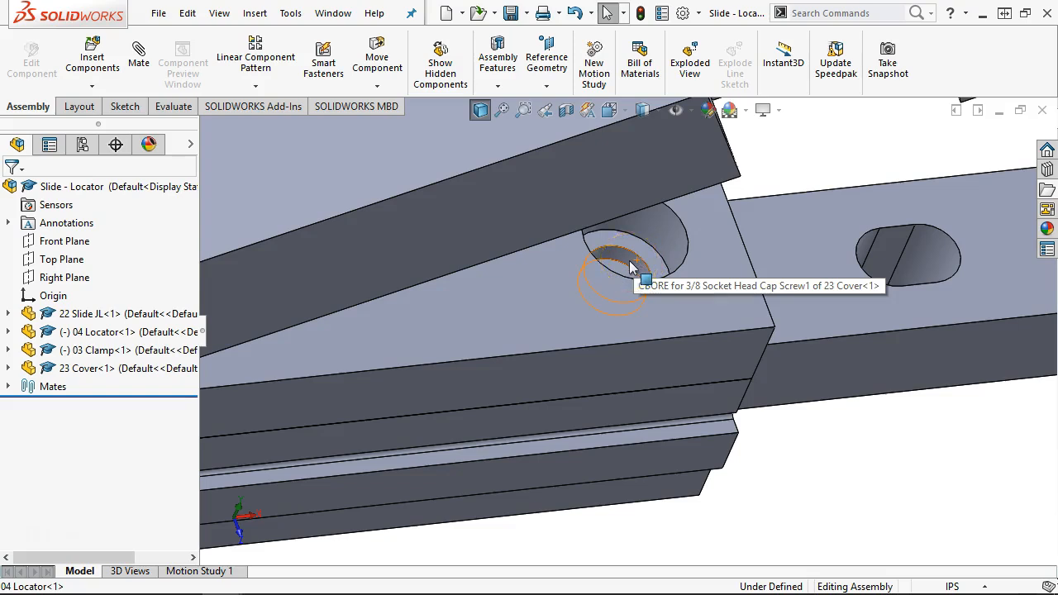
left_click(632, 267)
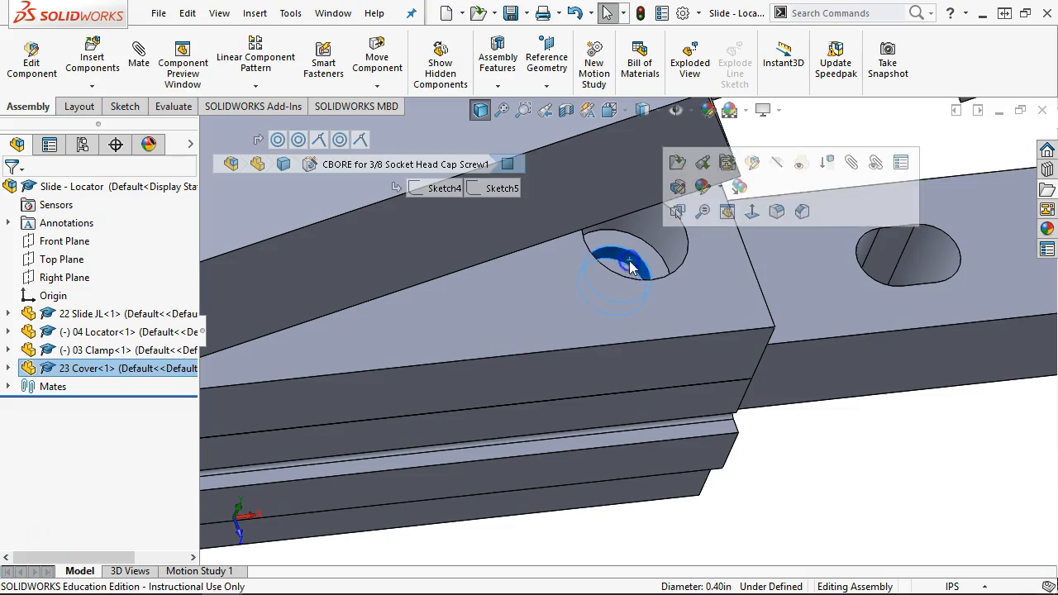
left_click_drag(933, 300, 637, 312)
middle_click_drag(845, 379, 831, 399)
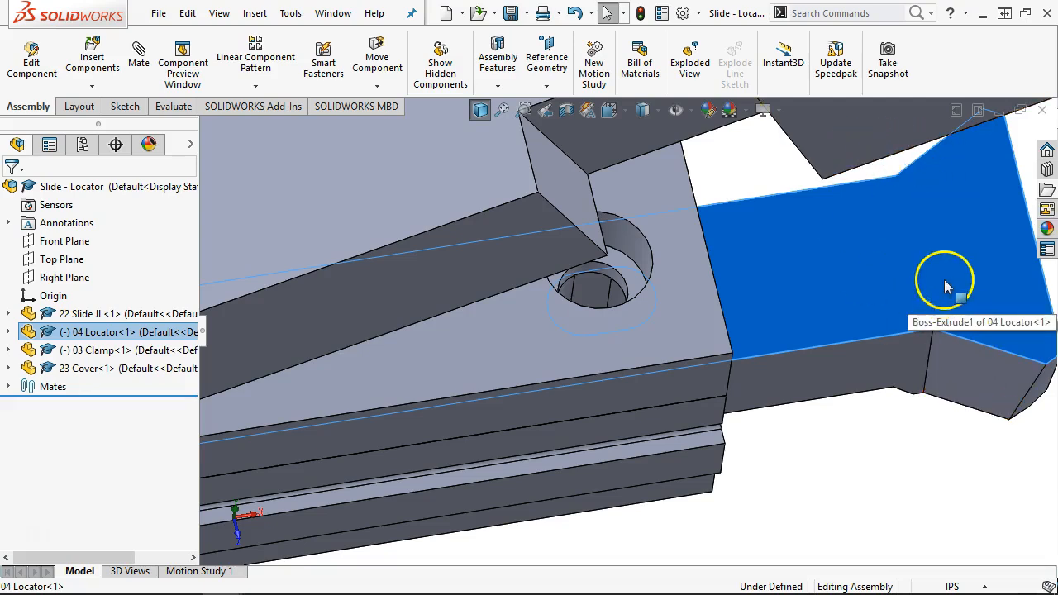
- Set up a mechanical Slot mate between the locator's slot face and the small cylindrical face of the cover's counterbored hole
scroll(590, 300, "down", 1)
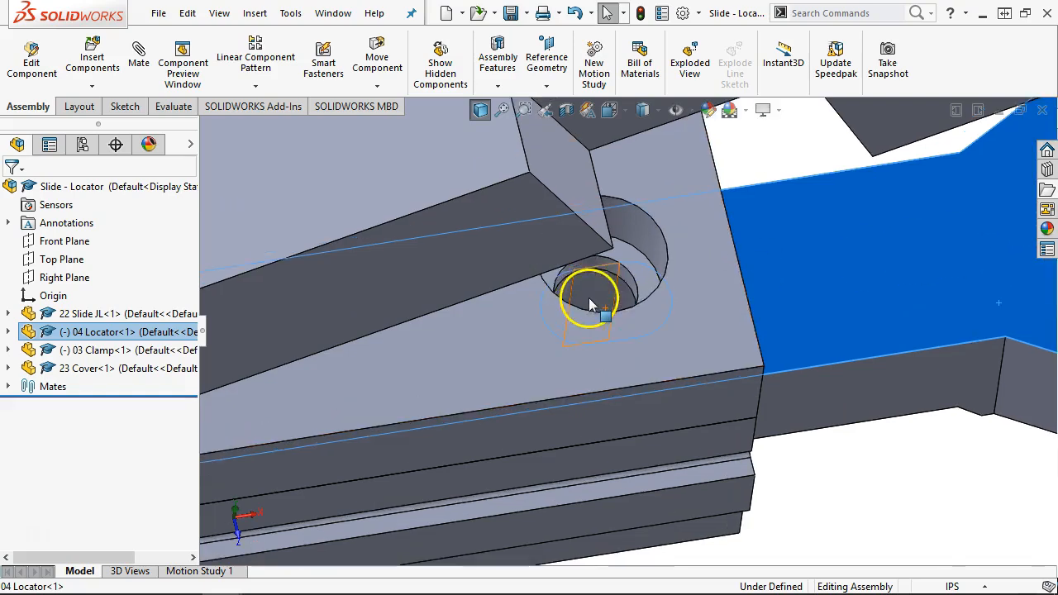
scroll(987, 222, "up", 3)
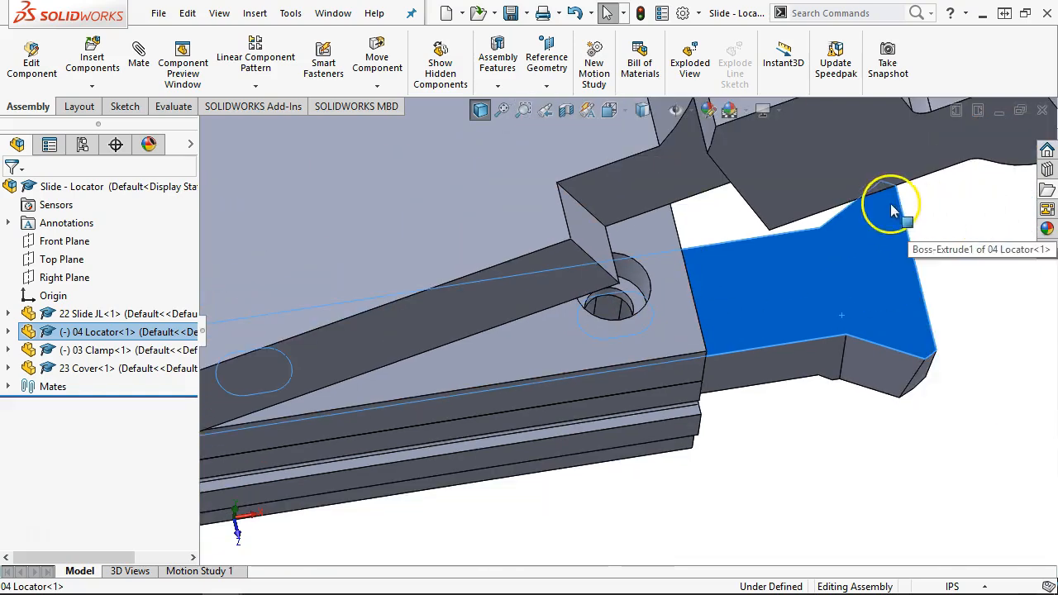
scroll(761, 349, "down", 2)
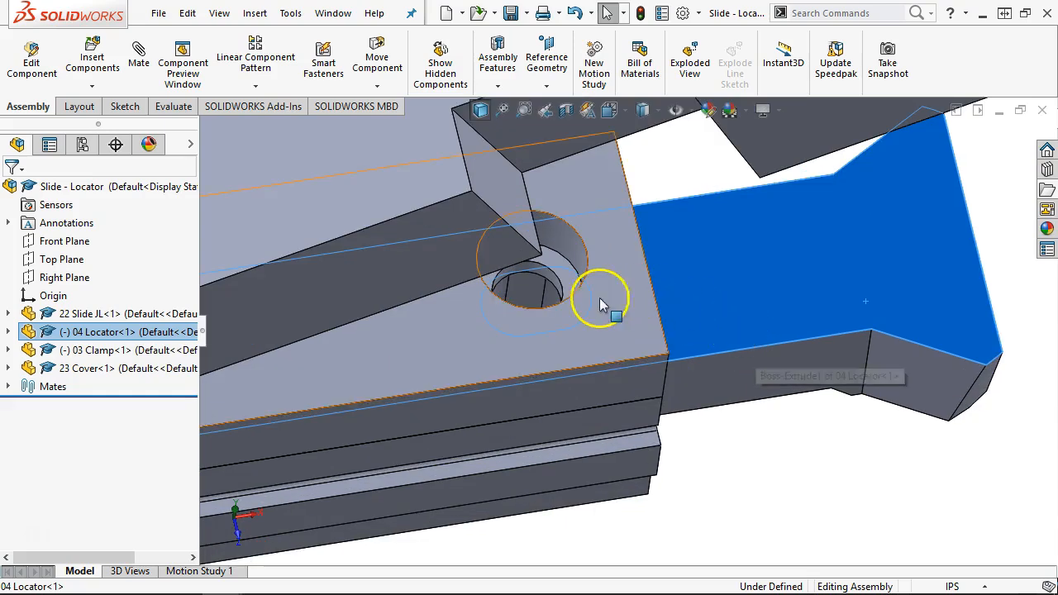
scroll(578, 295, "down", 2)
left_click(530, 288)
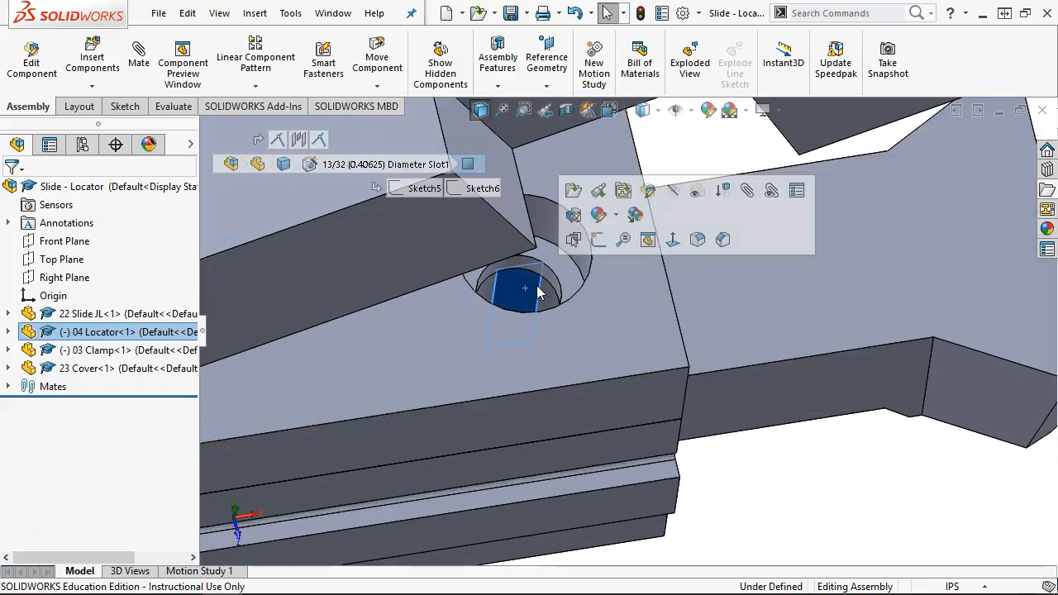
scroll(537, 293, "down", 1)
left_click(561, 281, "ctrl")
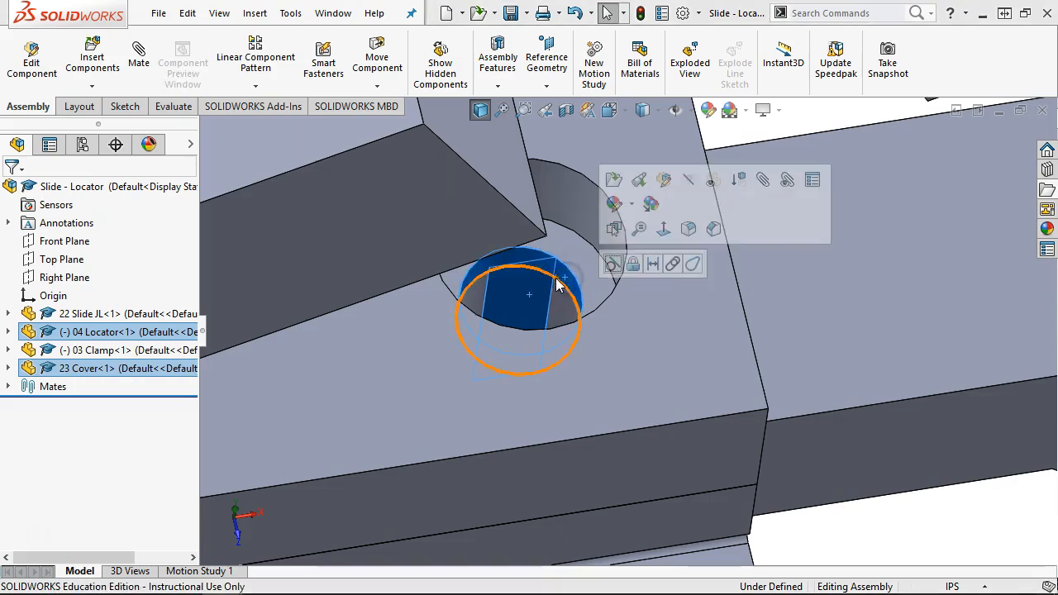
left_click(612, 263)
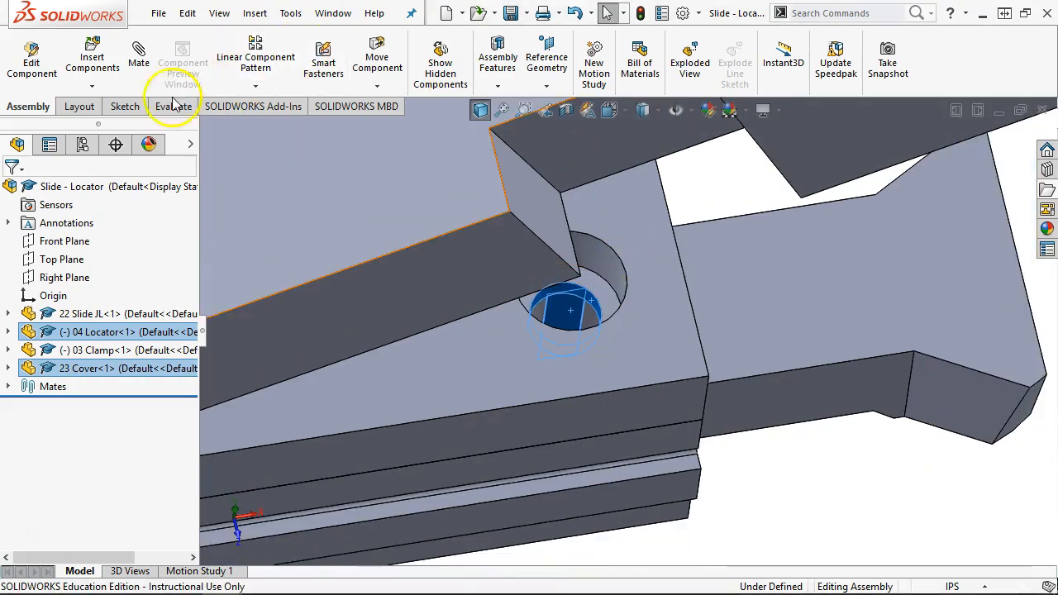
left_click(138, 55)
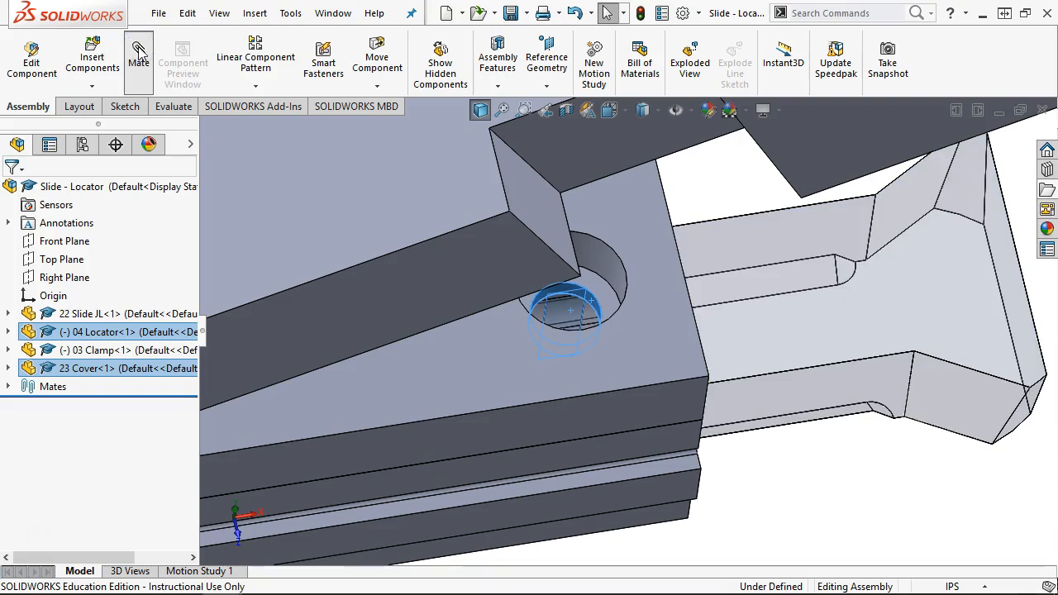
left_click_drag(201, 288, 198, 373)
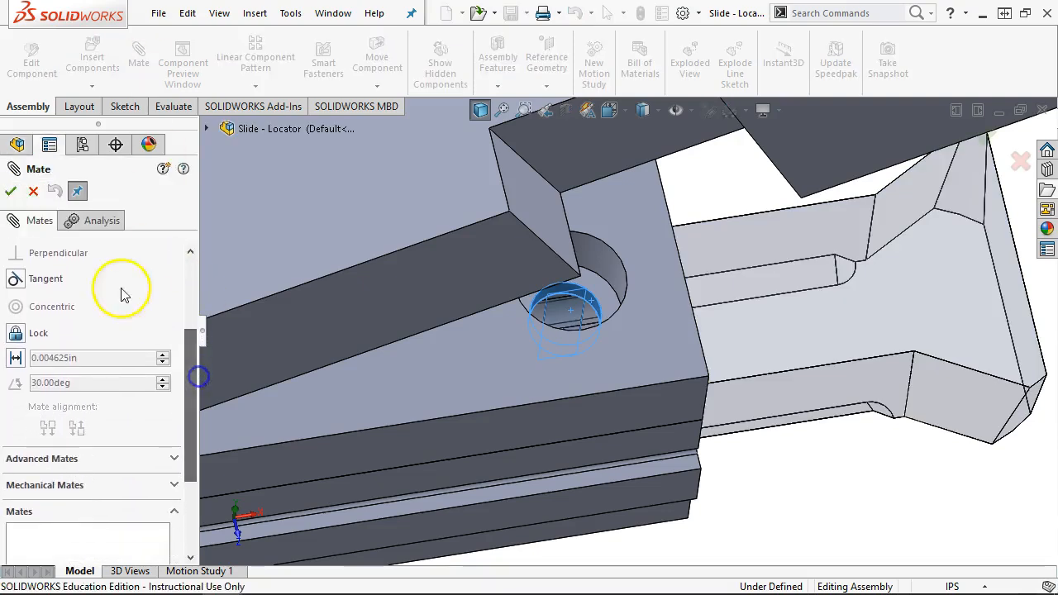
left_click(46, 272)
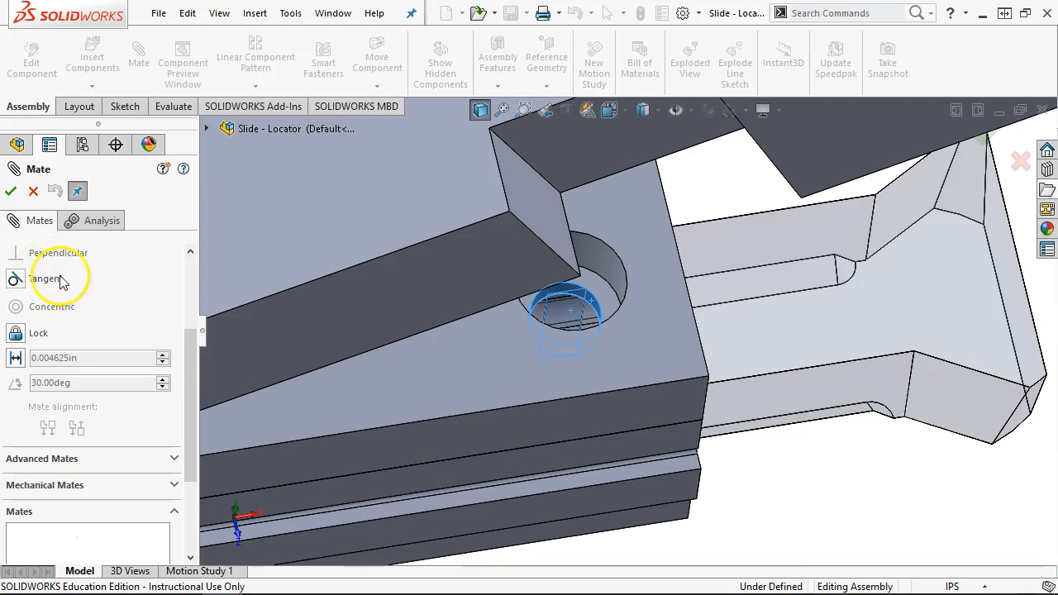
left_click_drag(191, 444, 190, 465)
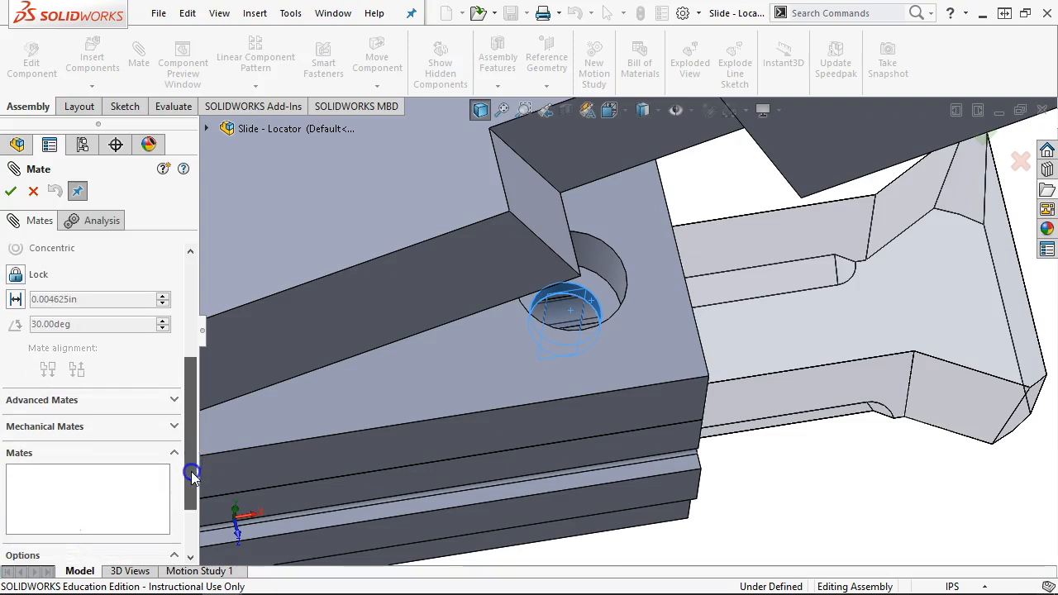
left_click(172, 428)
left_click_drag(190, 405, 190, 338)
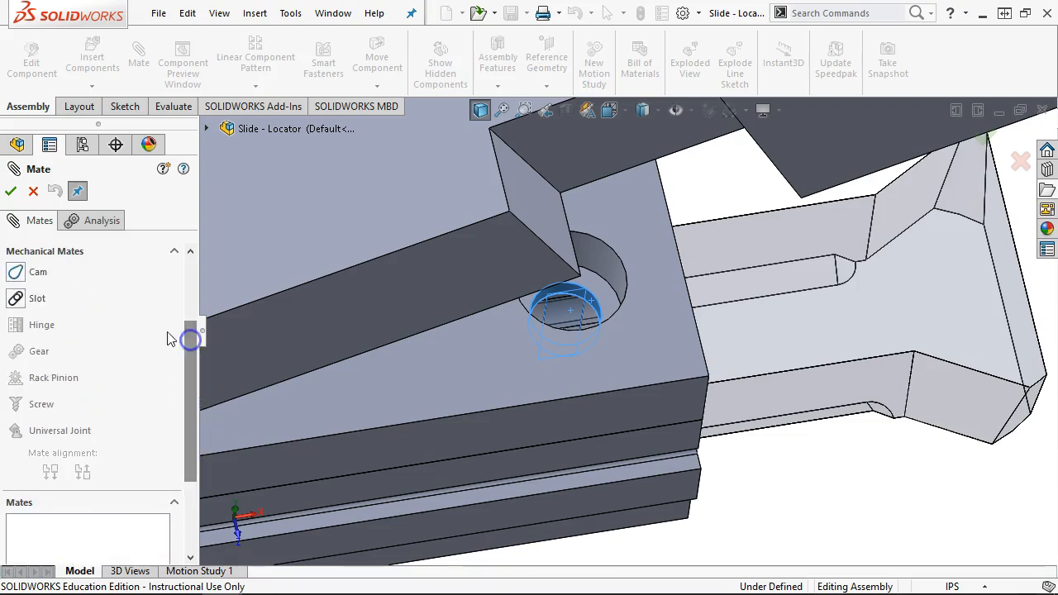
left_click(17, 298)
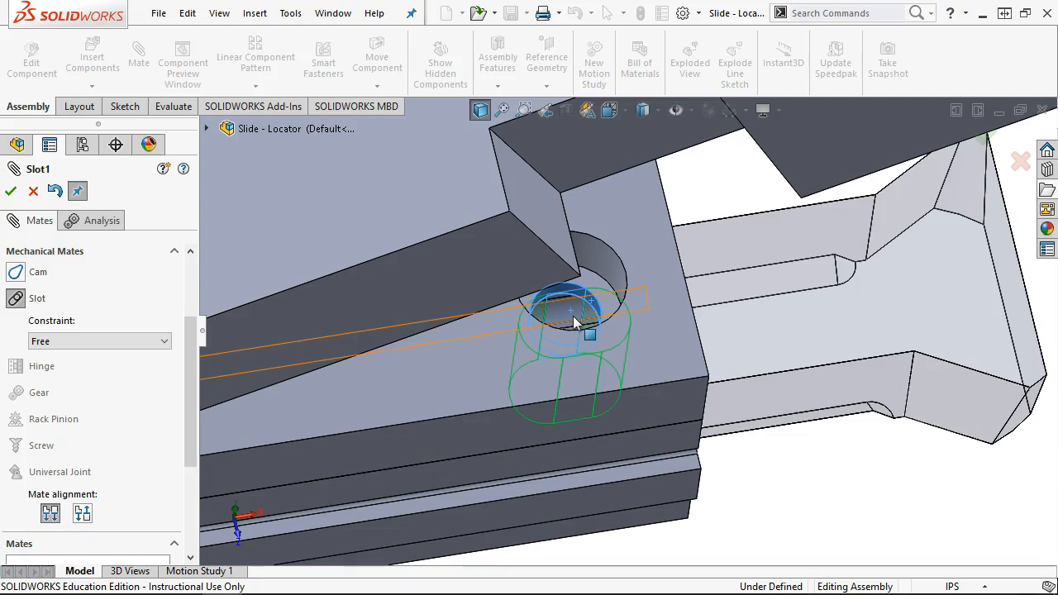
- Review the slot mate's constraint options, keep the constraint Free, and accept the mate
left_click(393, 302)
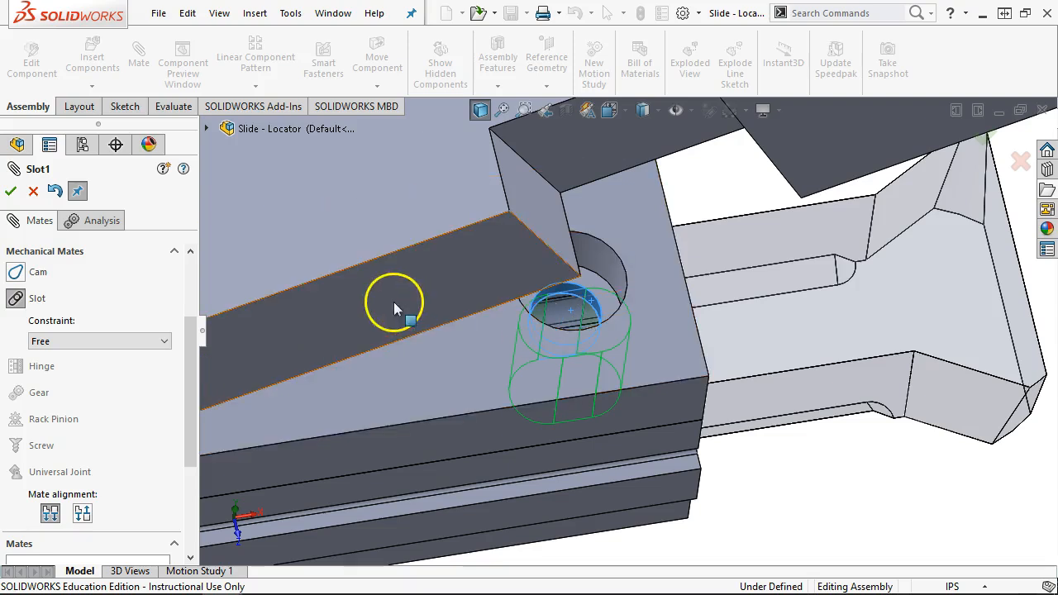
left_click(163, 344)
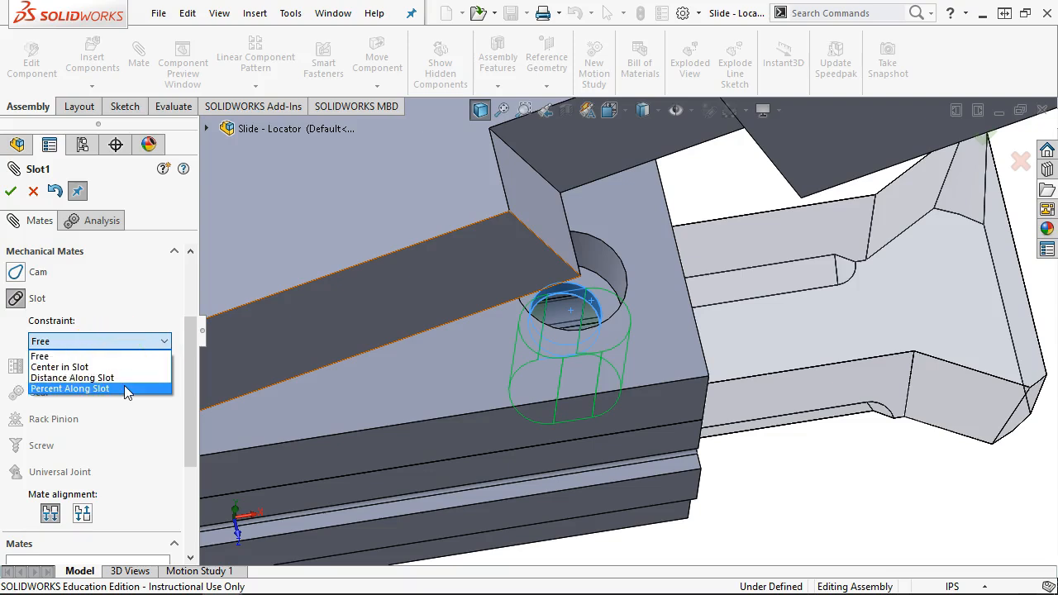
left_click(149, 356)
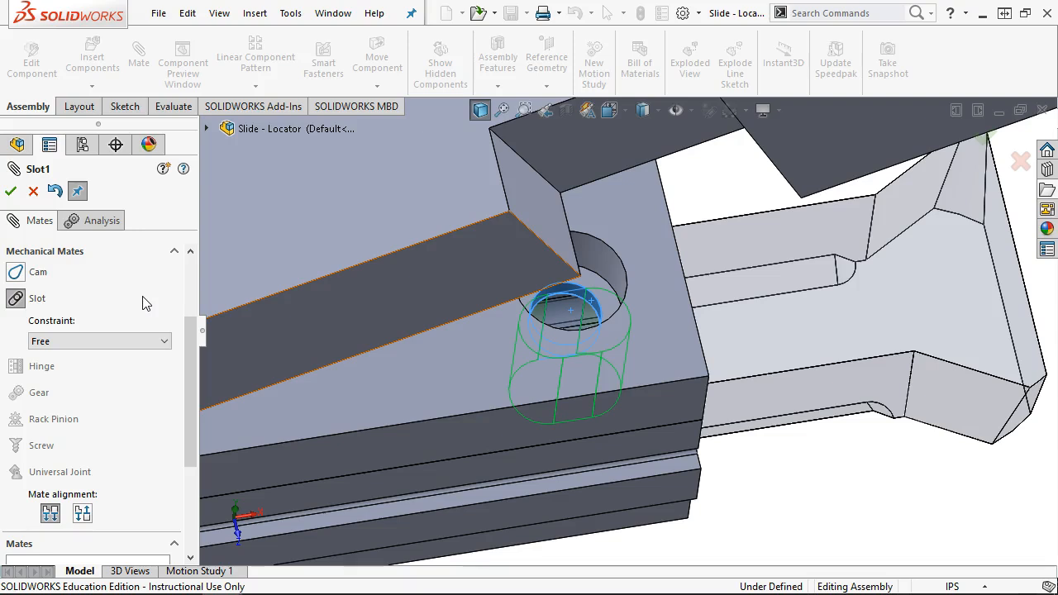
left_click(160, 343)
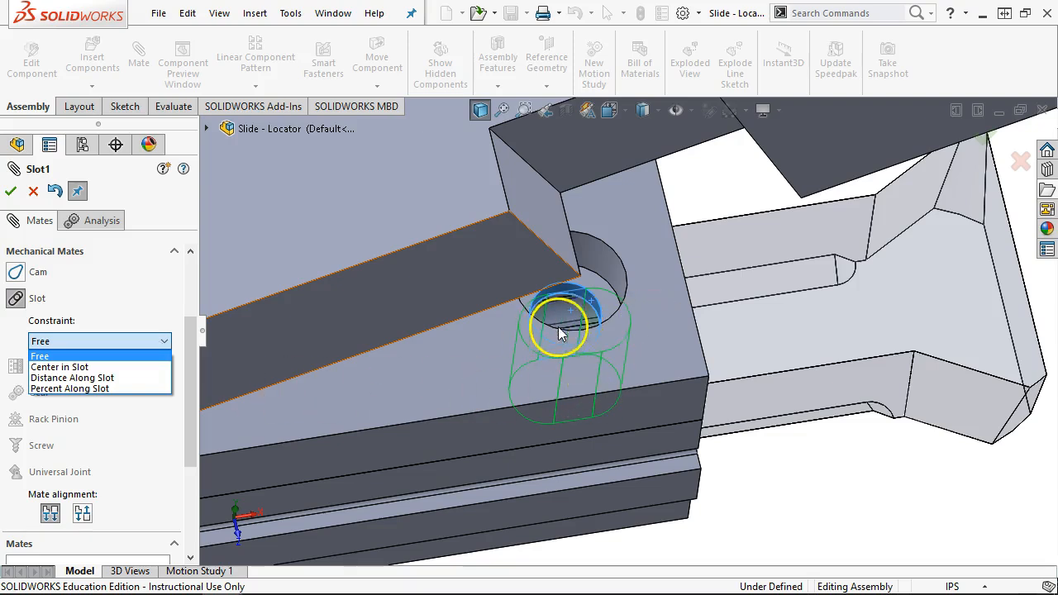
left_click(105, 321)
left_click(10, 191)
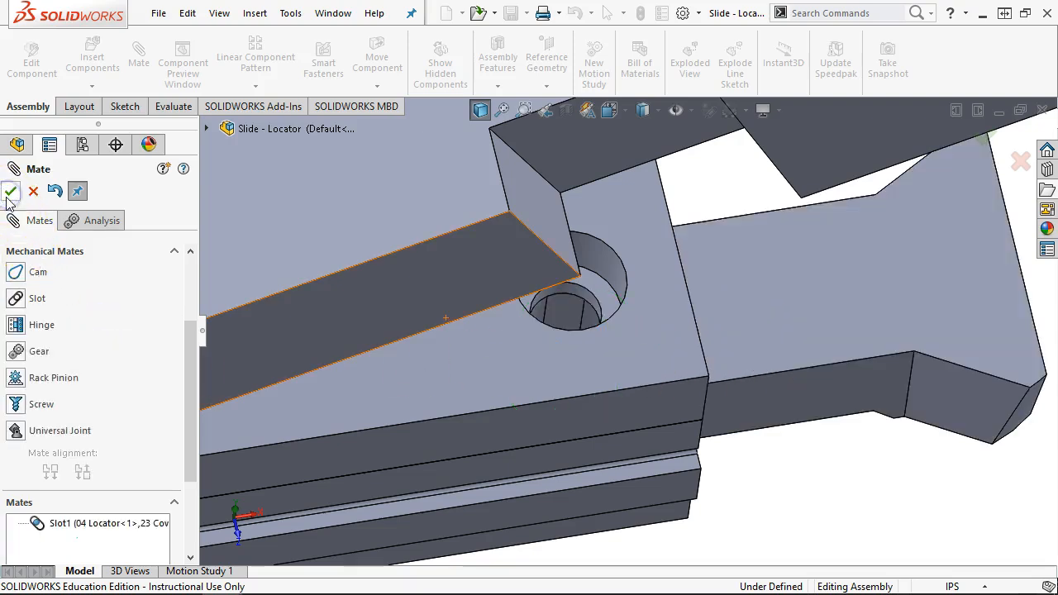
- Check the locator's position and travel relative to the cover hole, and view the subassembly from the front
scroll(796, 360, "down", 5)
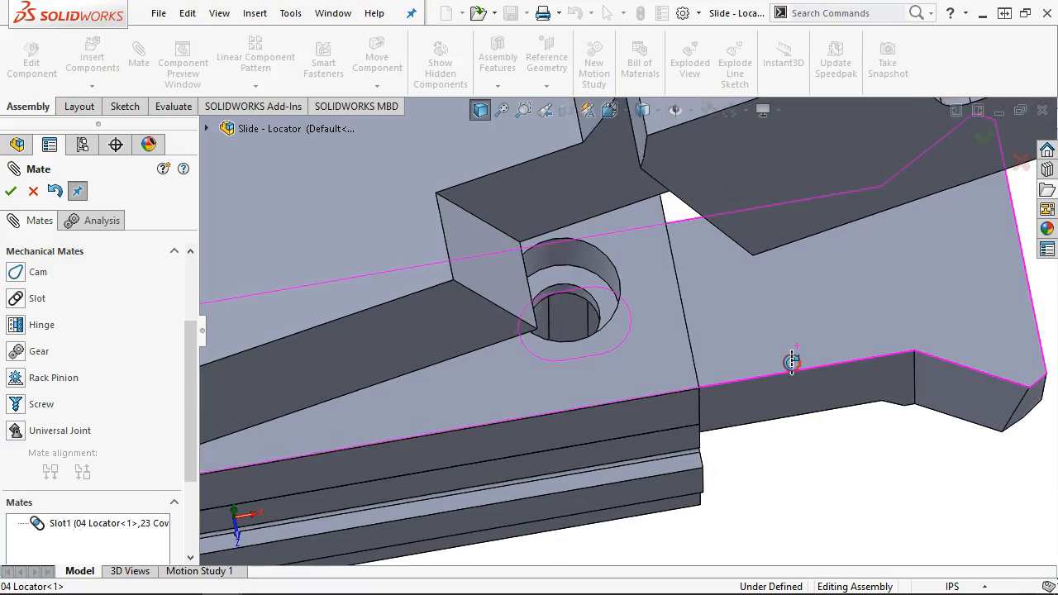
left_click(775, 301)
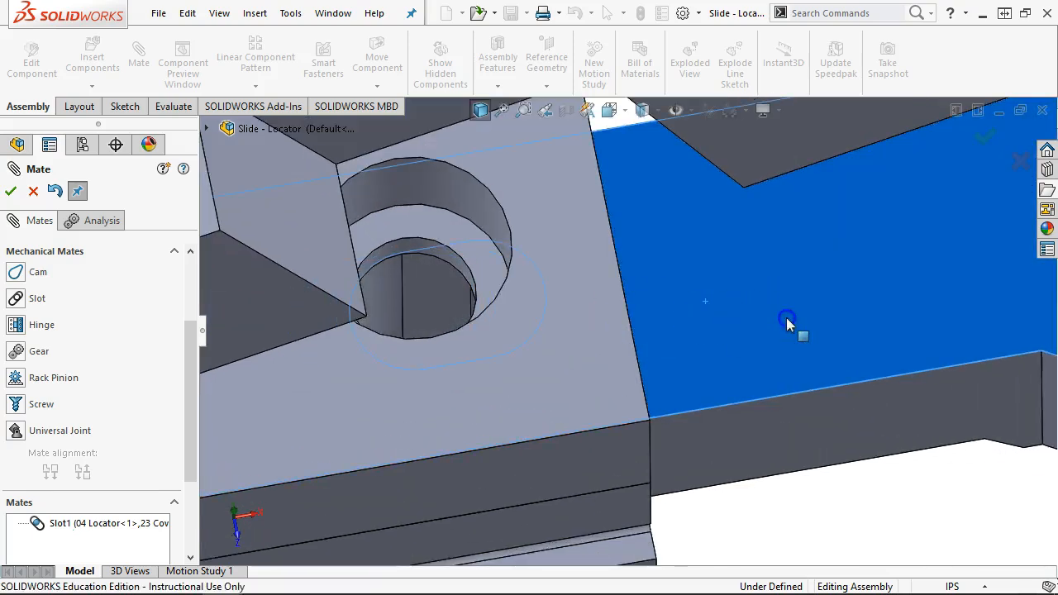
left_click(786, 323)
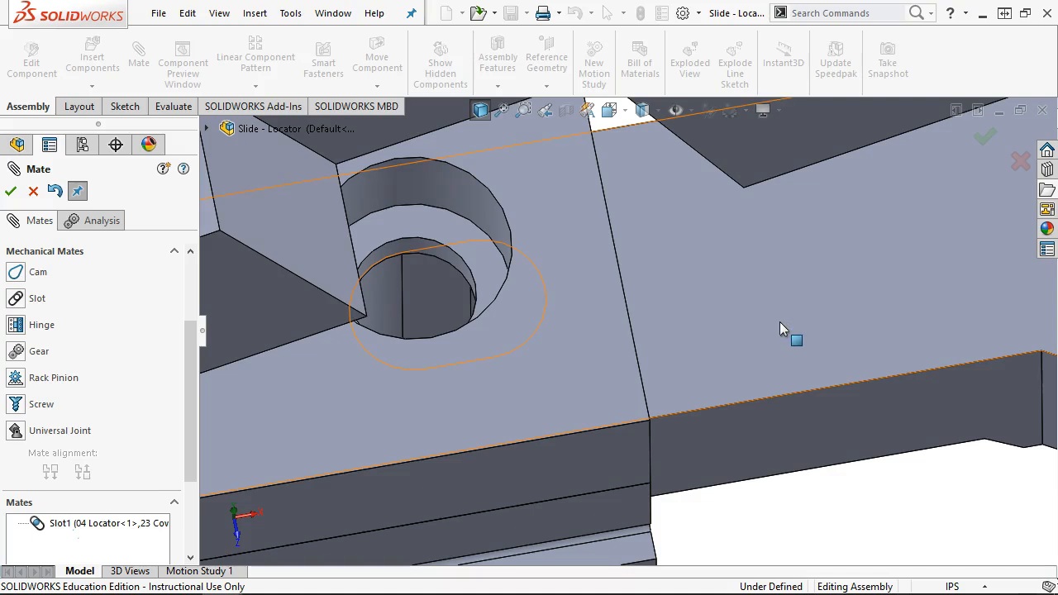
middle_click_drag(352, 328, 455, 153)
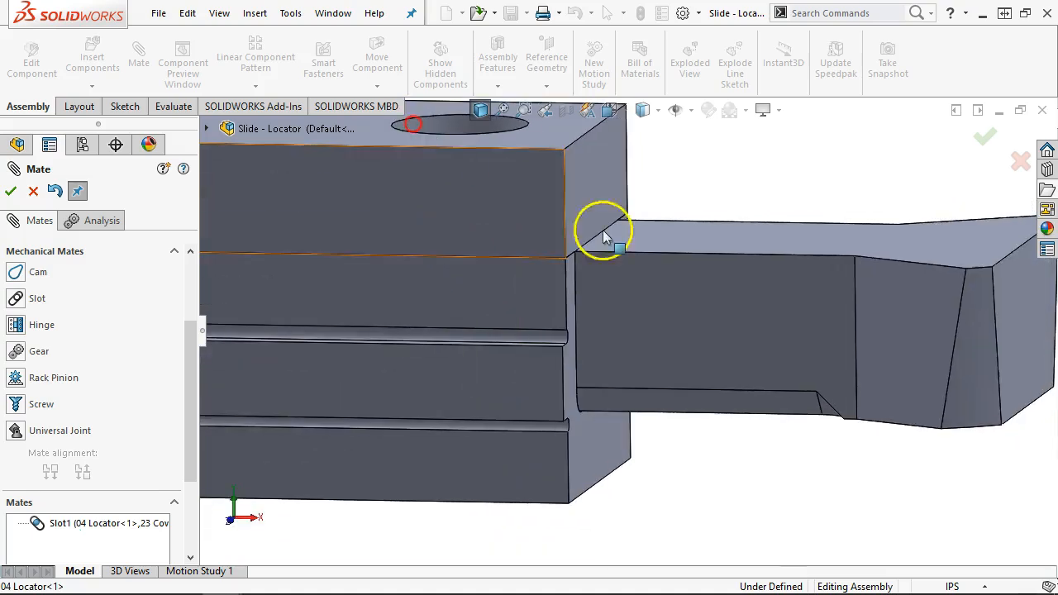
right_click_drag(693, 181, 695, 187)
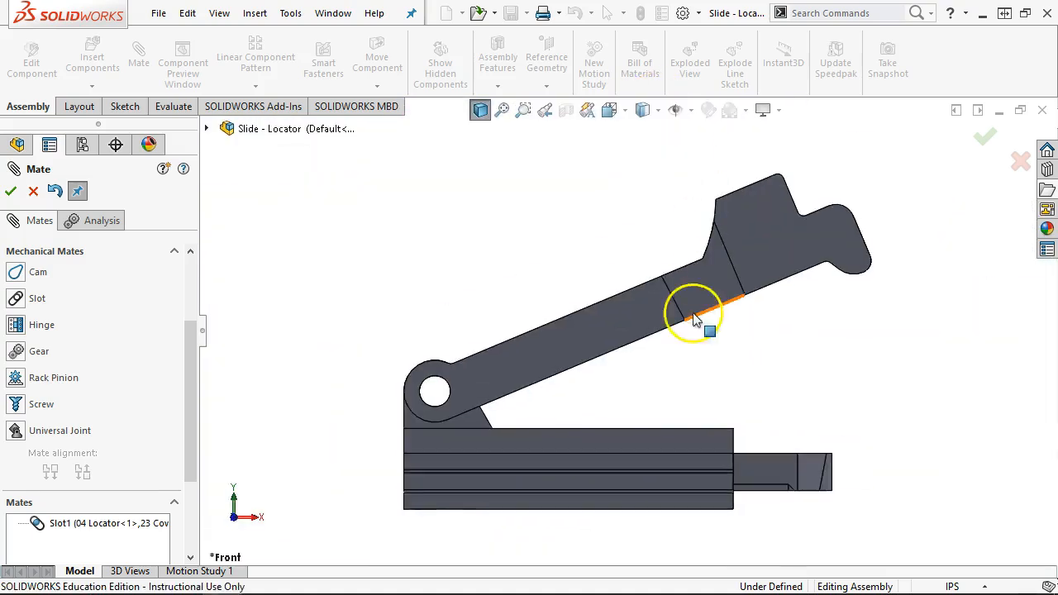
- Display the subassembly with hidden lines visible and slide the 04 Locator back and forth to check its slot travel against the cover hole
scroll(702, 477, "down", 8)
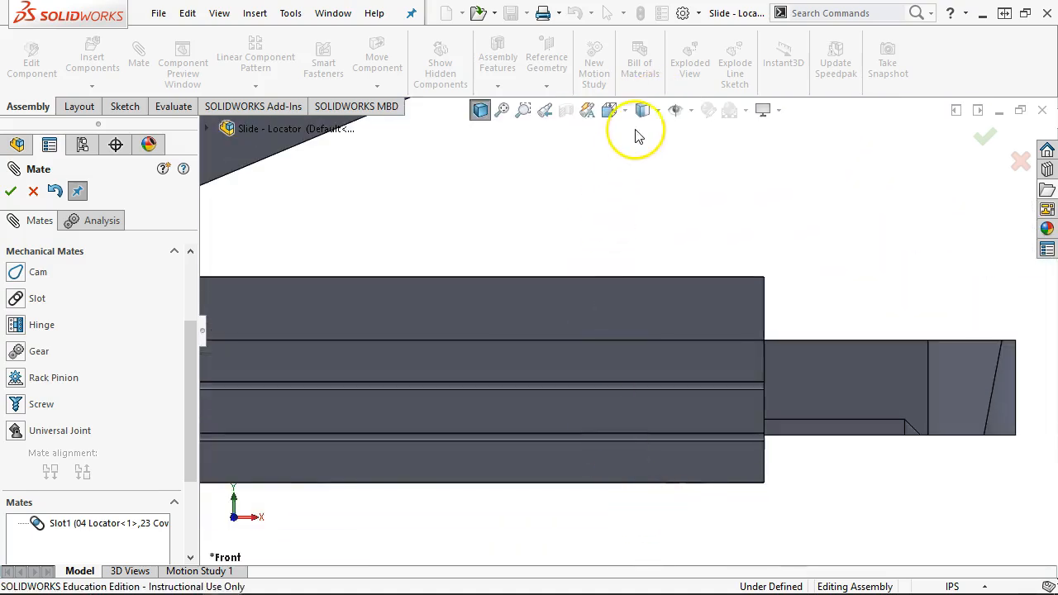
left_click(656, 111)
left_click(649, 203)
scroll(699, 441, "down", 4)
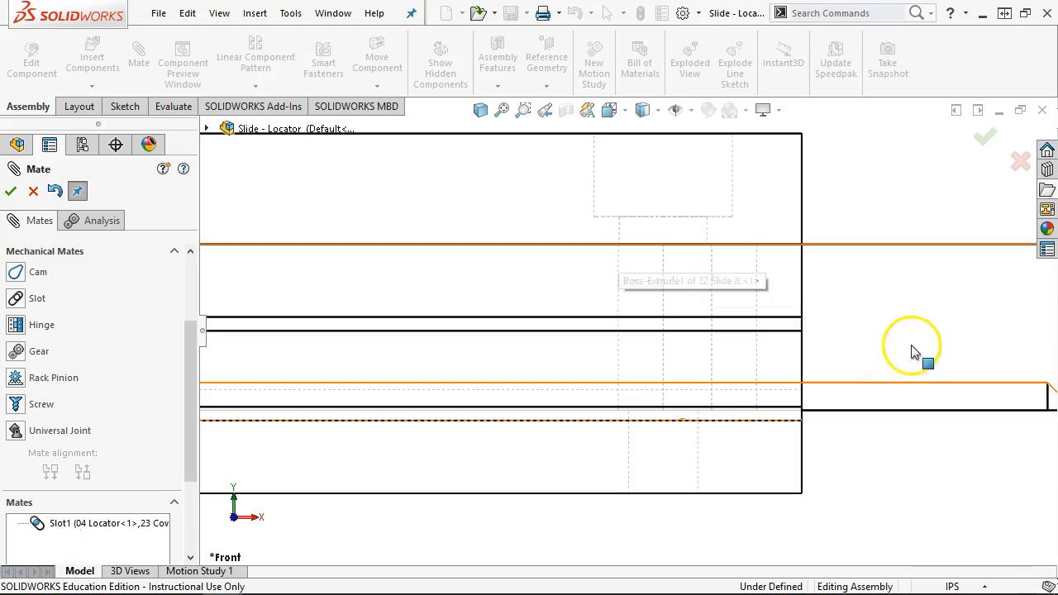
left_click(929, 336)
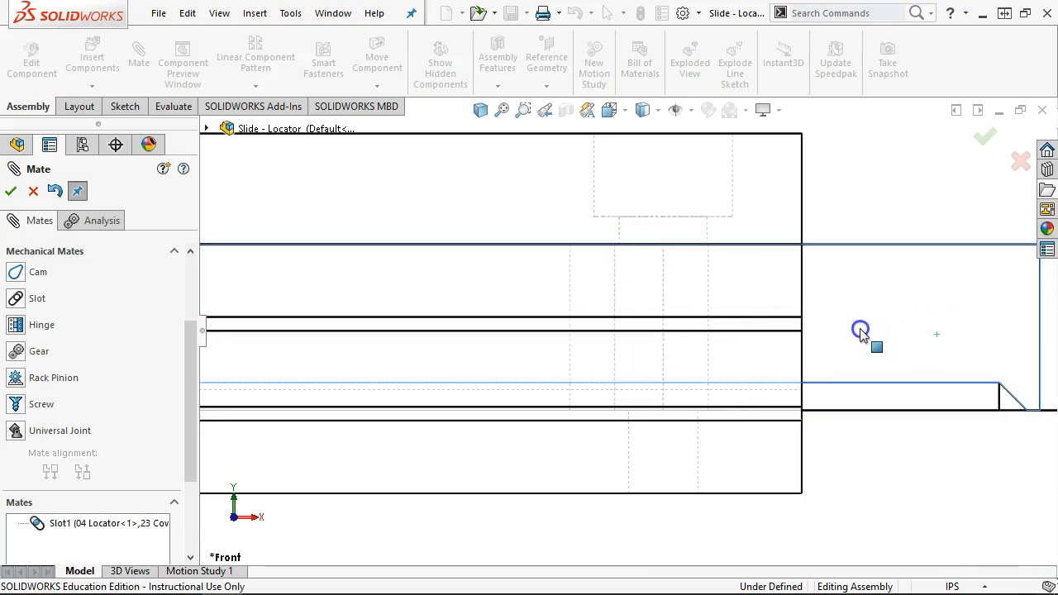
left_click_drag(885, 330, 947, 330)
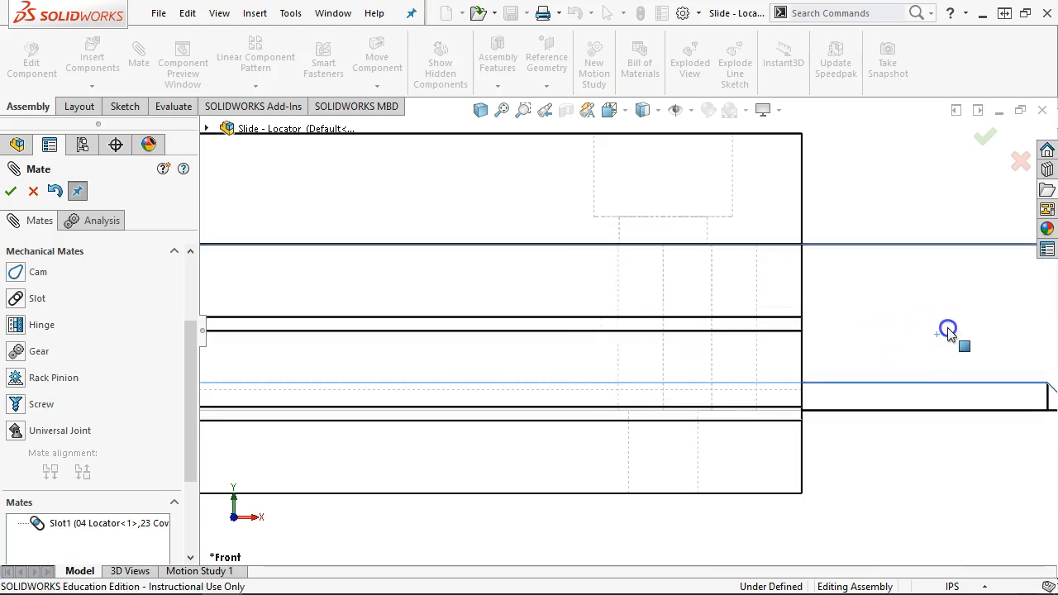
left_click(947, 331)
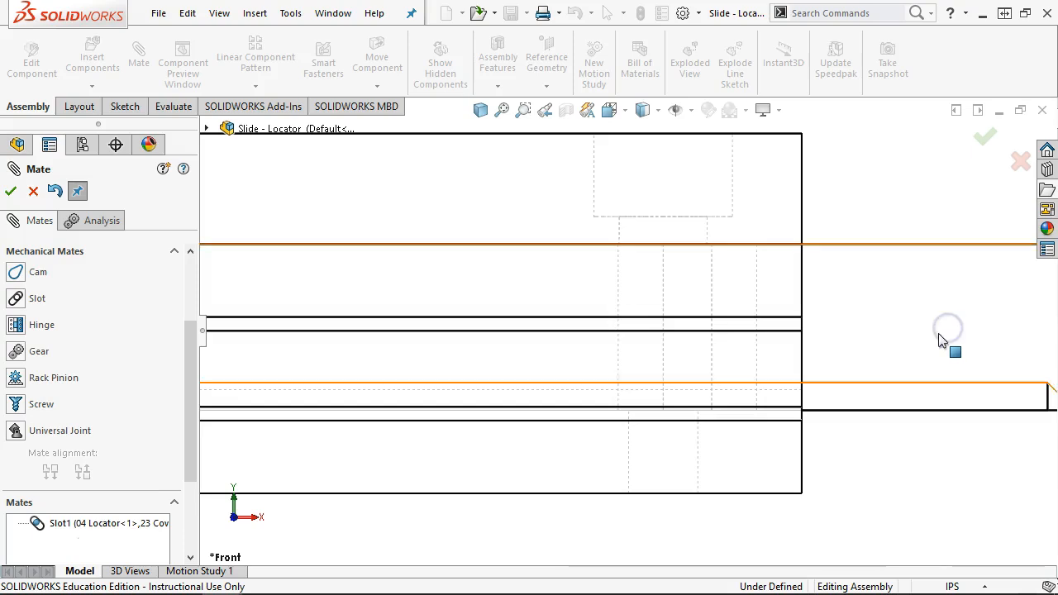
left_click_drag(925, 321, 889, 317)
- Inspect the locator slot and cover holes from an angled view, and restore the shaded with edges display
middle_click_drag(905, 315, 939, 415)
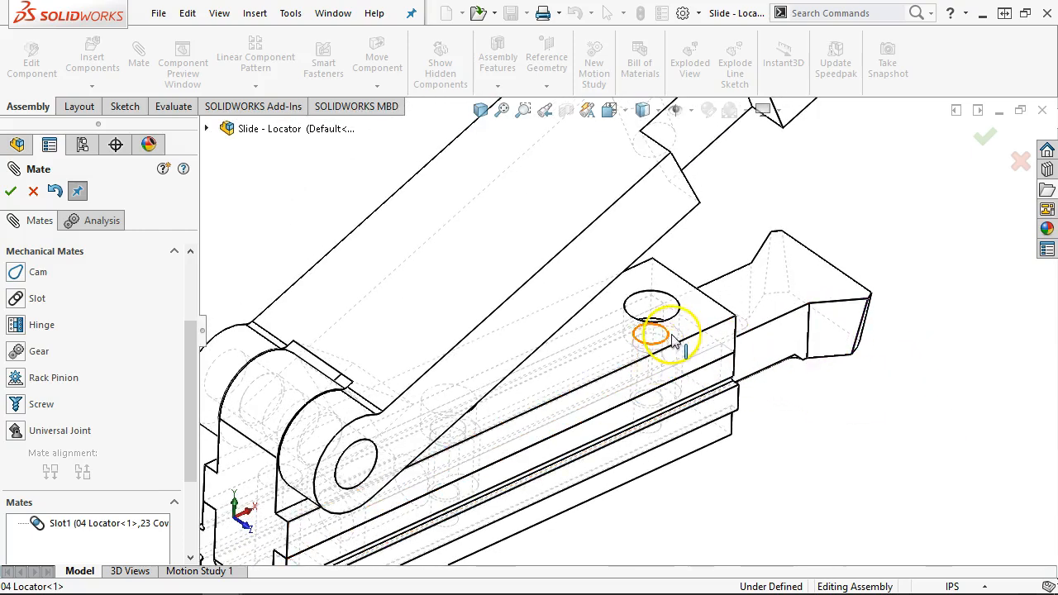
scroll(818, 376, "up", 3)
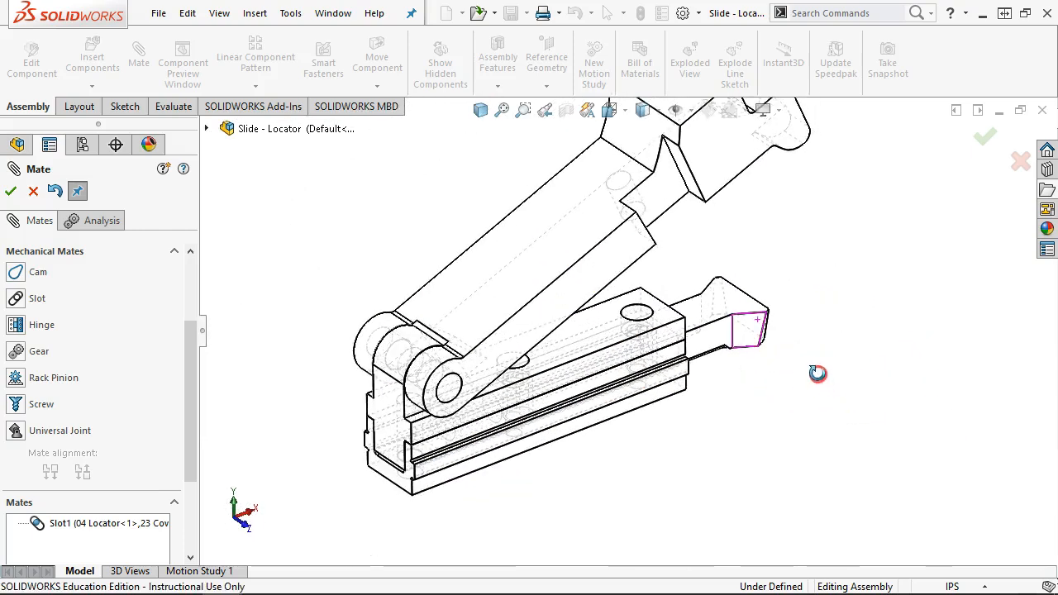
scroll(408, 404, "down", 3)
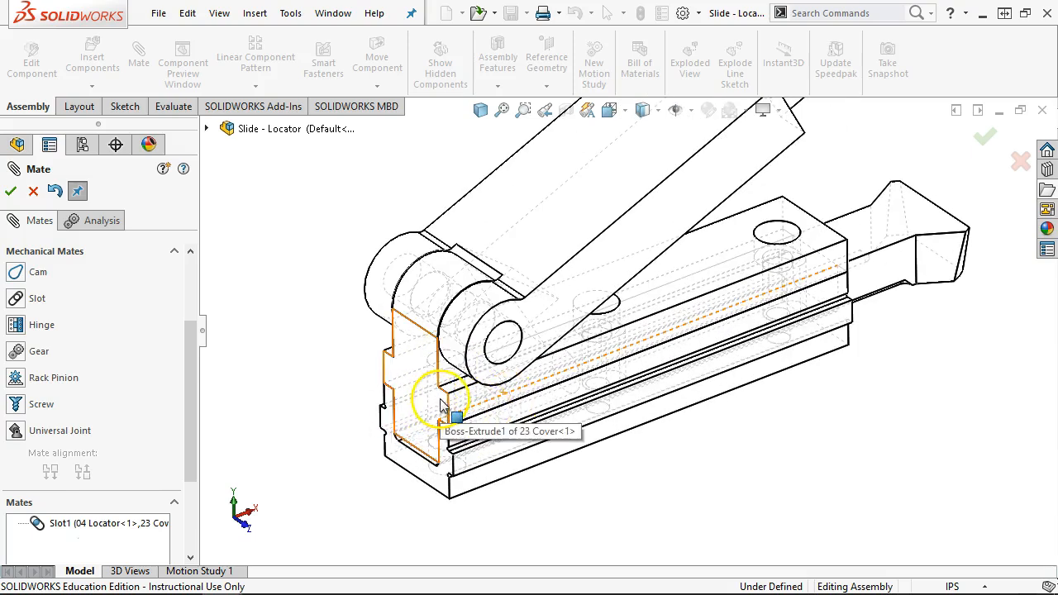
scroll(954, 348, "up", 3)
mouse_move(954, 348)
middle_mouse_down()
mouse_move(945, 291)
mouse_move(942, 351)
middle_mouse_up()
left_click(481, 111)
scroll(728, 285, "down", 3)
mouse_move(714, 289)
middle_mouse_down()
mouse_move(692, 199)
mouse_move(637, 227)
mouse_move(642, 272)
middle_mouse_up()
scroll(638, 237, "up", 3)
scroll(637, 238, "down", 2)
- Swing the 03 Clamp down past the slide and back up above the cover to check its unrestricted rotation
left_click(604, 281)
left_click_drag(604, 285, 628, 430)
middle_click_drag(628, 429, 675, 382)
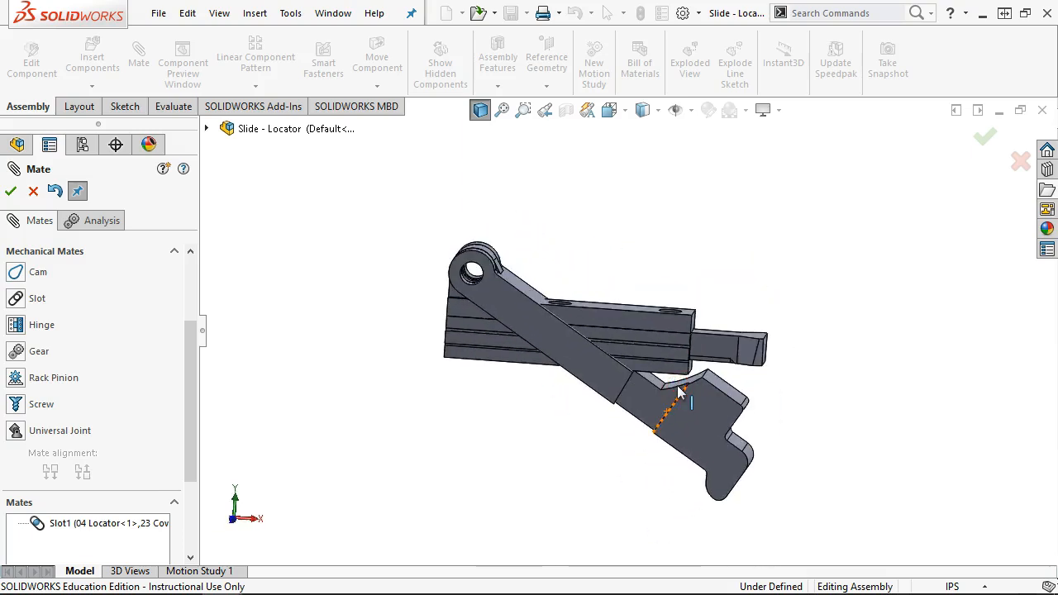
left_click_drag(671, 396, 621, 276)
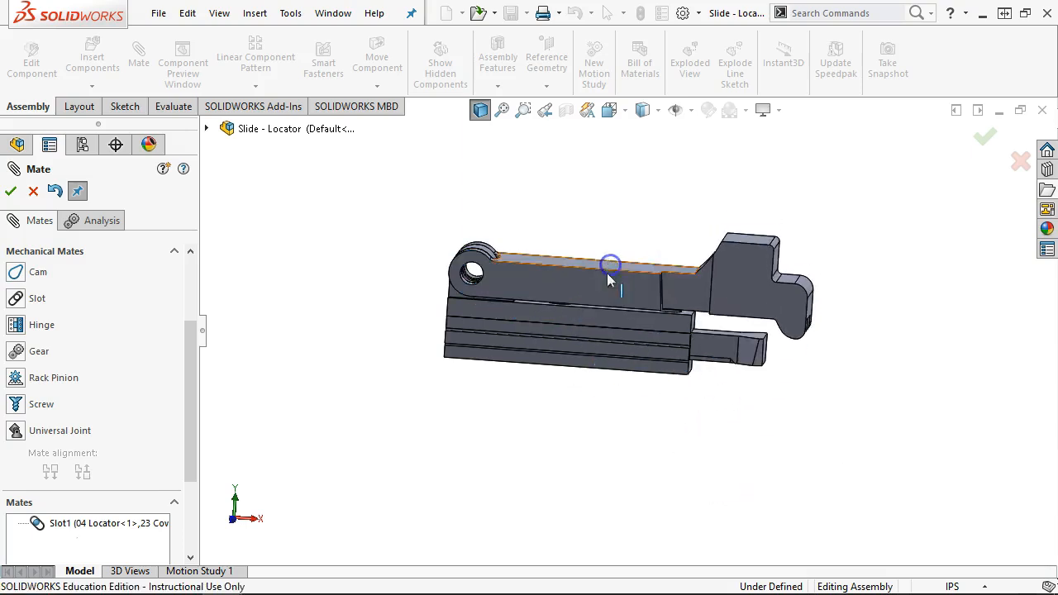
left_click_drag(742, 332, 724, 220)
middle_click_drag(667, 252, 621, 336)
scroll(657, 240, "up", 1)
scroll(657, 240, "down", 2)
scroll(621, 337, "down", 4)
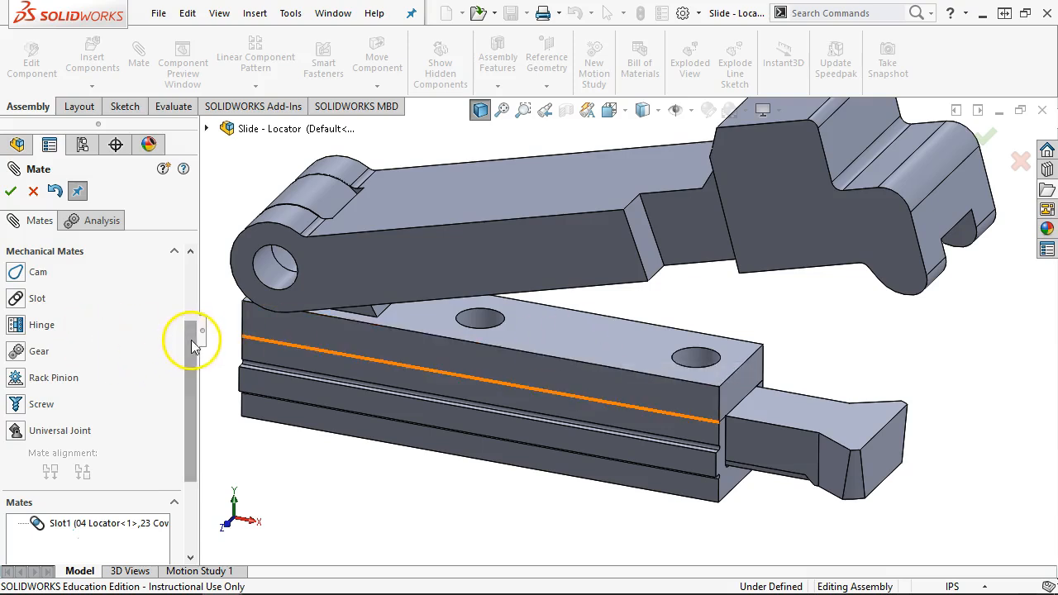
- Choose the advanced limit Angle mate as the mate type
left_click_drag(196, 371, 199, 307)
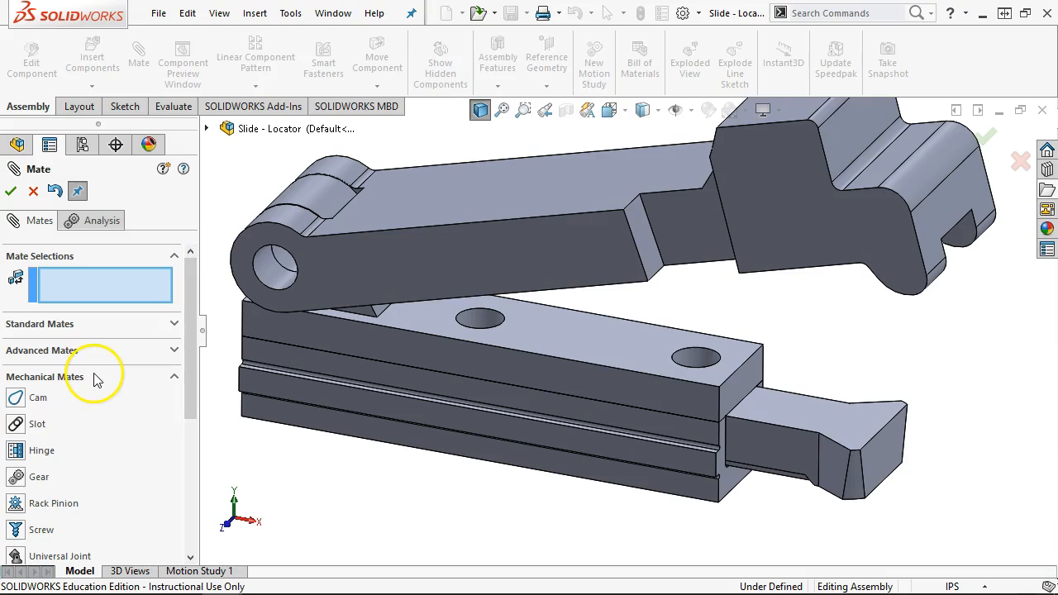
left_click(171, 325)
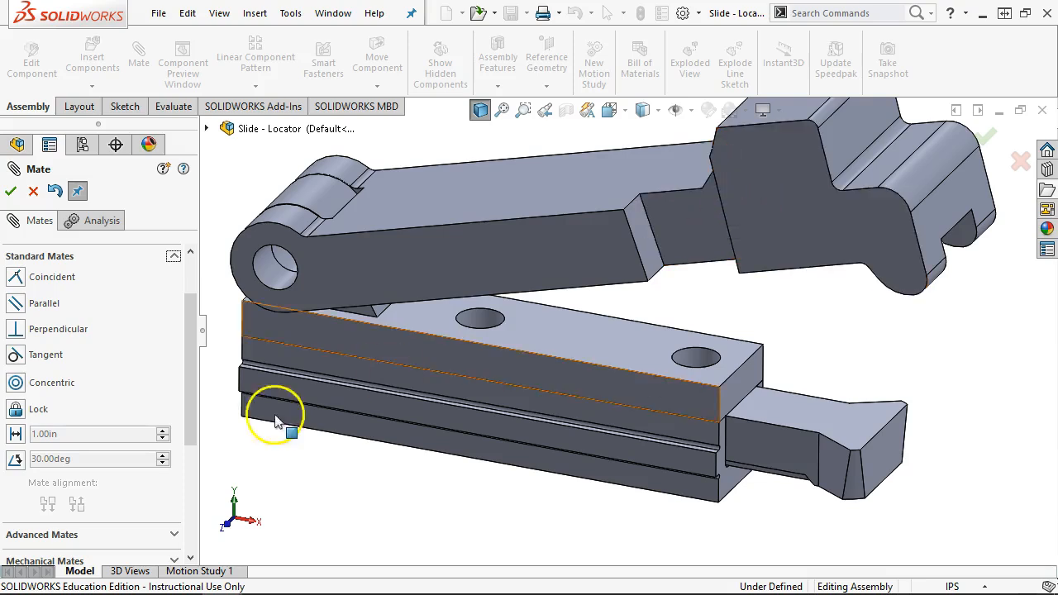
left_click(173, 256)
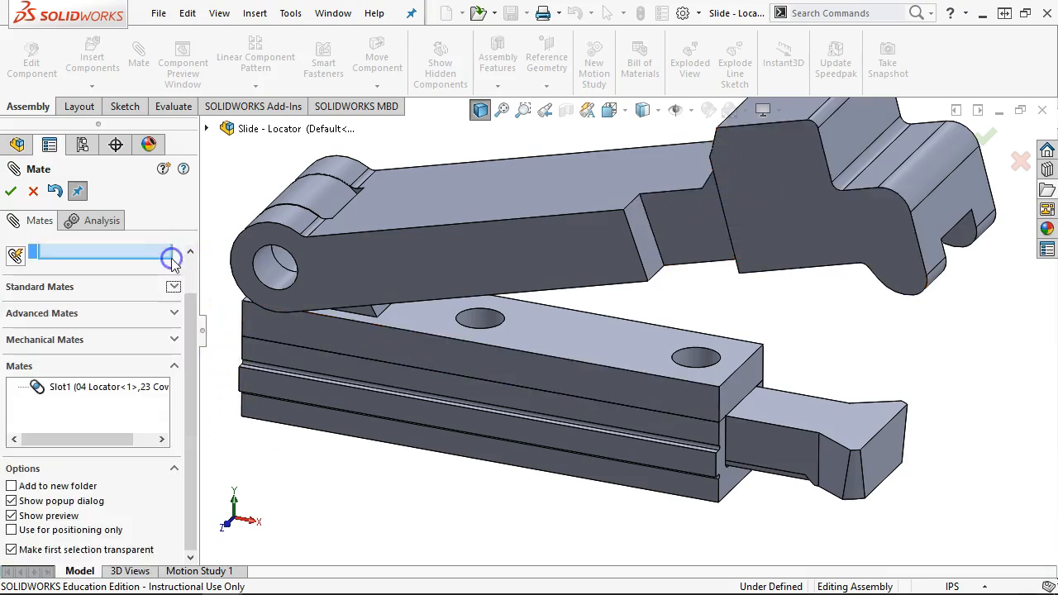
left_click(173, 312)
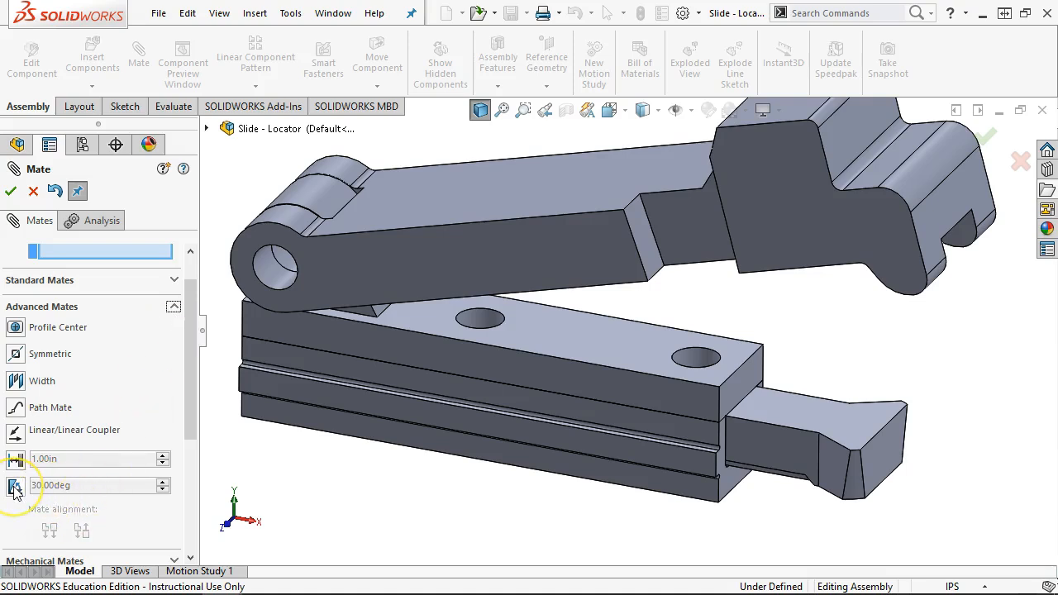
scroll(14, 489, "down", 3)
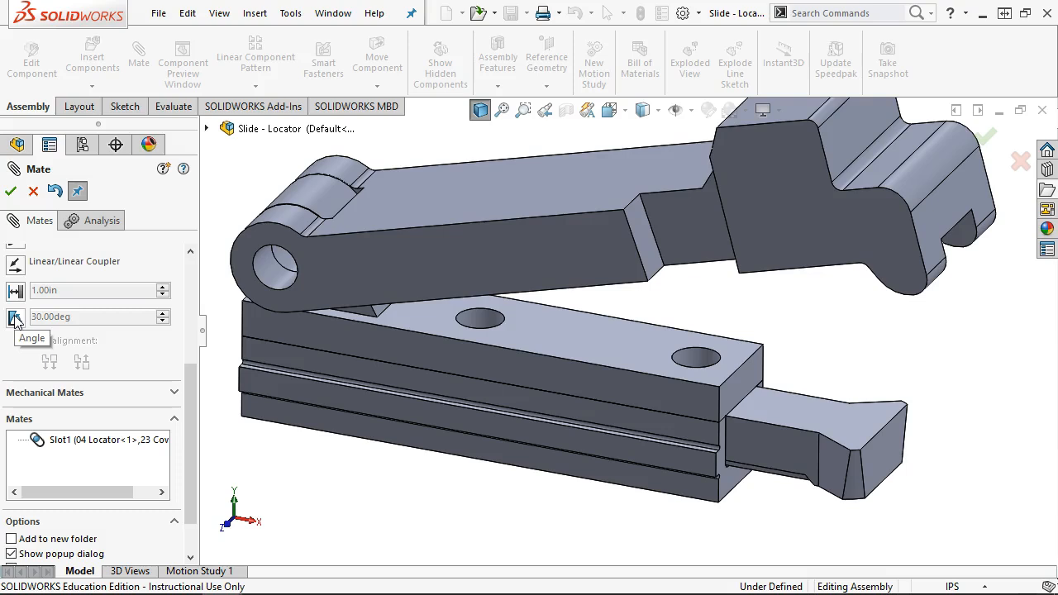
left_click(15, 320)
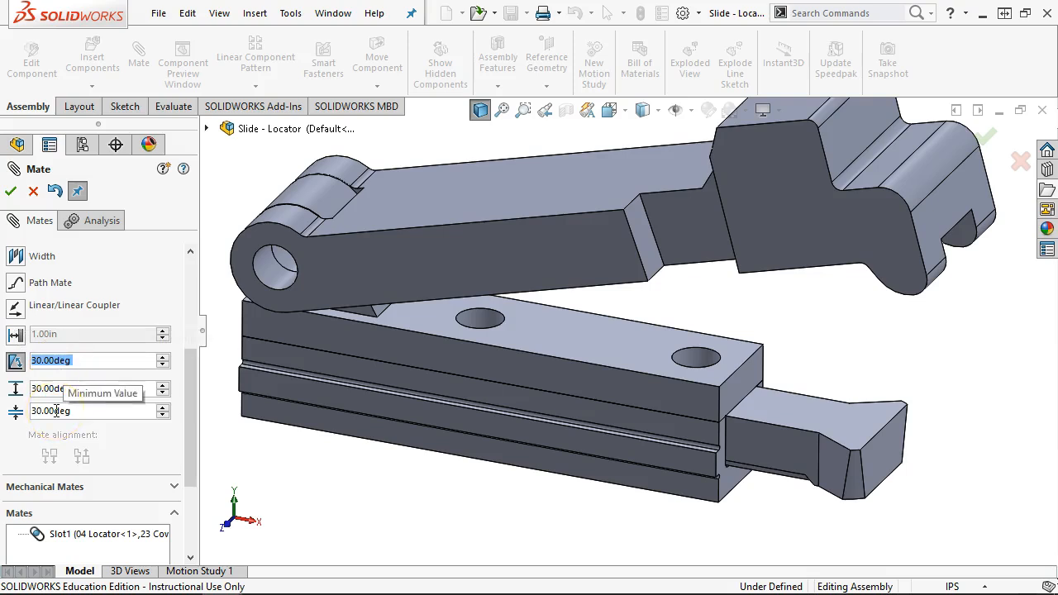
- Select the 23 Cover's top face and the 03 Clamp's underside face as the limit angle mate's entities
left_click_drag(197, 354, 184, 257)
left_click(73, 284)
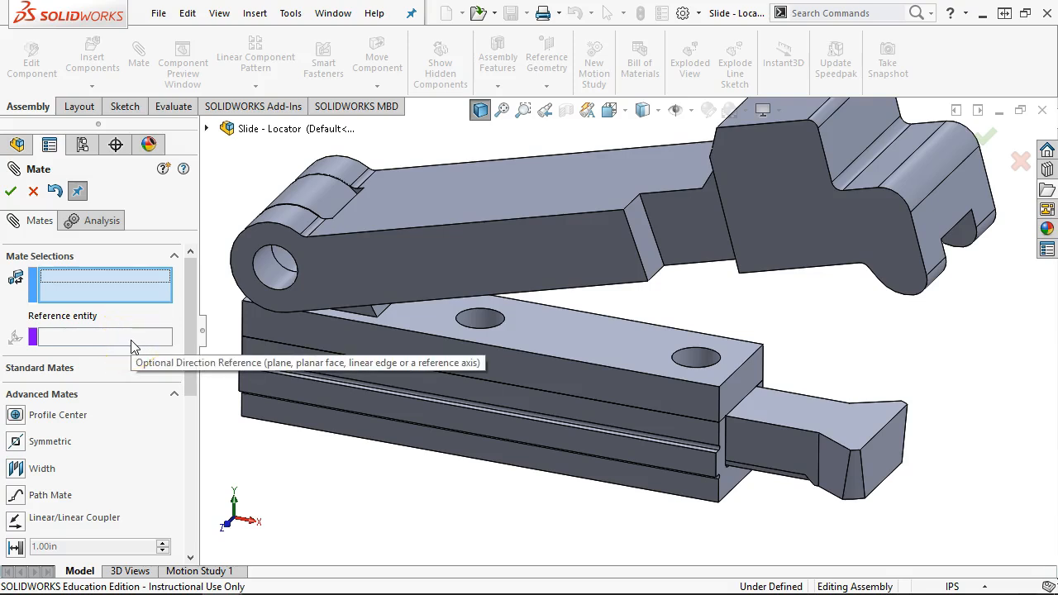
left_click(112, 289)
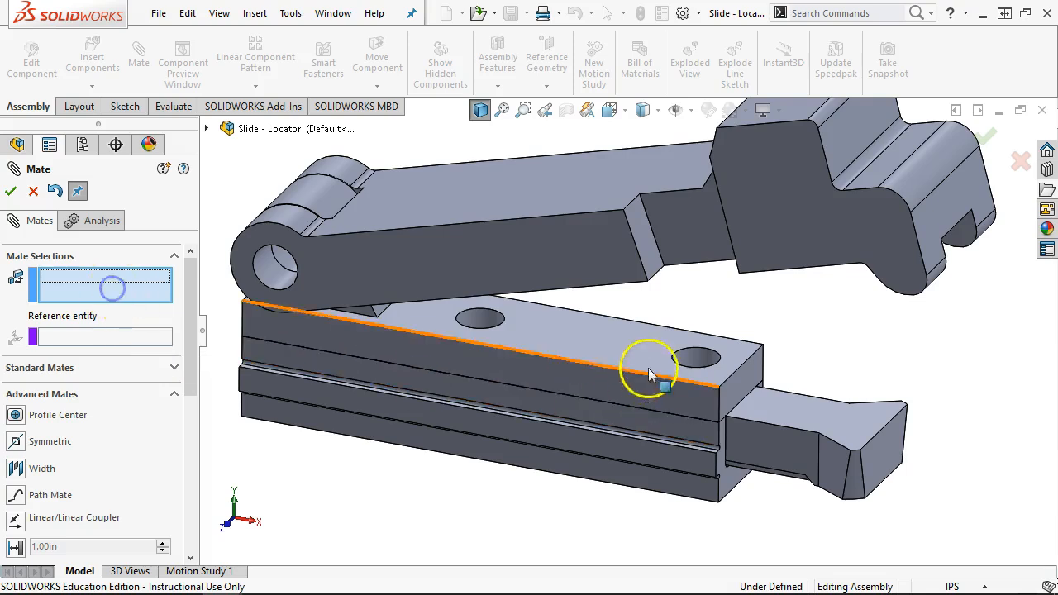
left_click(607, 366)
middle_click_drag(606, 370, 606, 325)
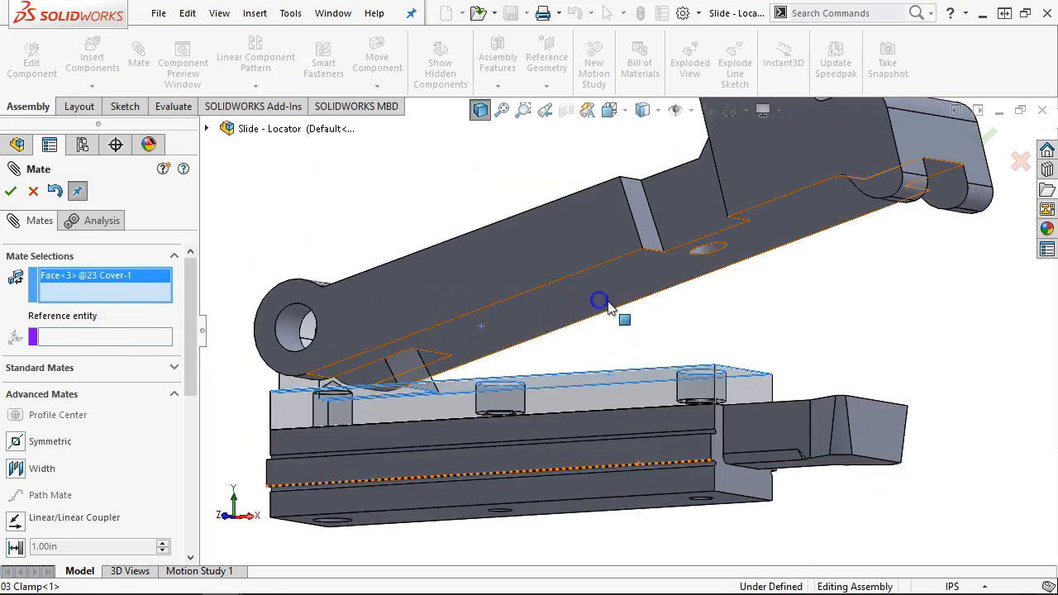
left_click(607, 308)
middle_click_drag(382, 279, 330, 260)
left_click(188, 281)
left_click_drag(193, 317, 207, 413)
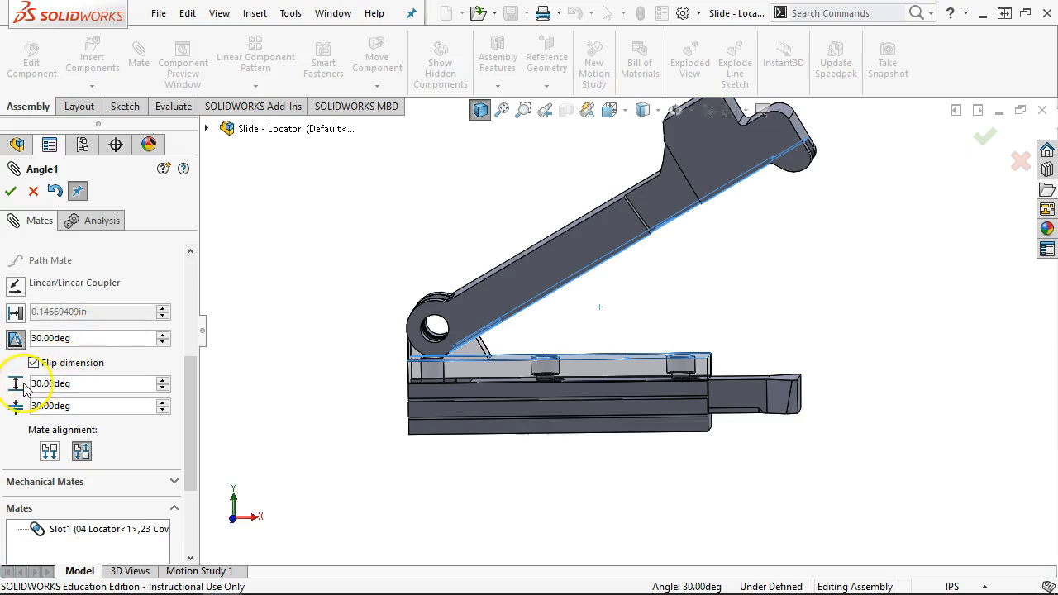
- Limit the clamp angle to a 0-degree minimum with a 30-degree maximum, accept the mate and finish mating
left_click(58, 390)
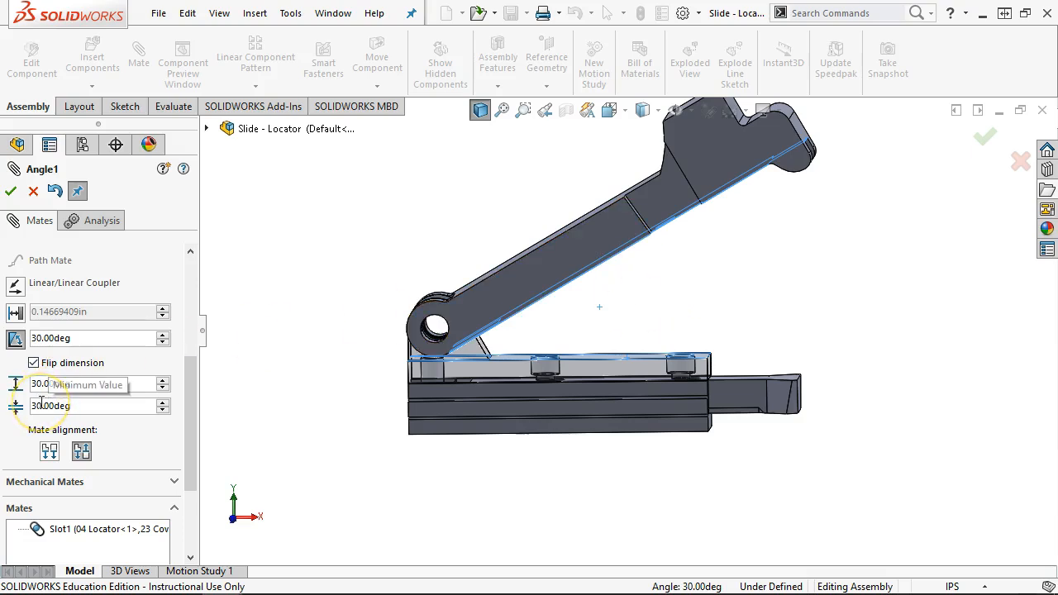
double_click(69, 405)
type("0")
key("Tab")
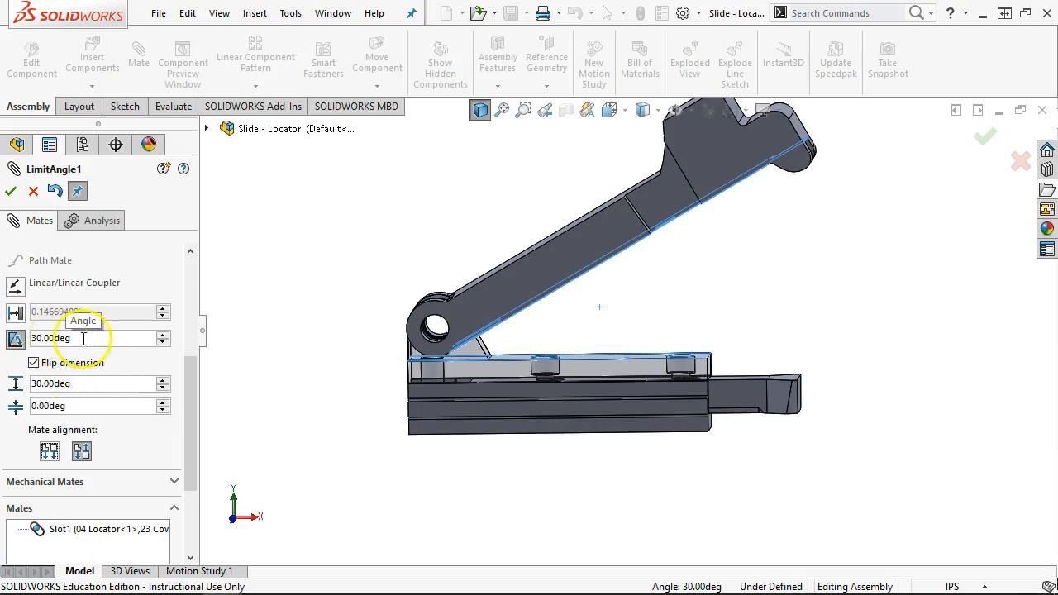
left_click(60, 398)
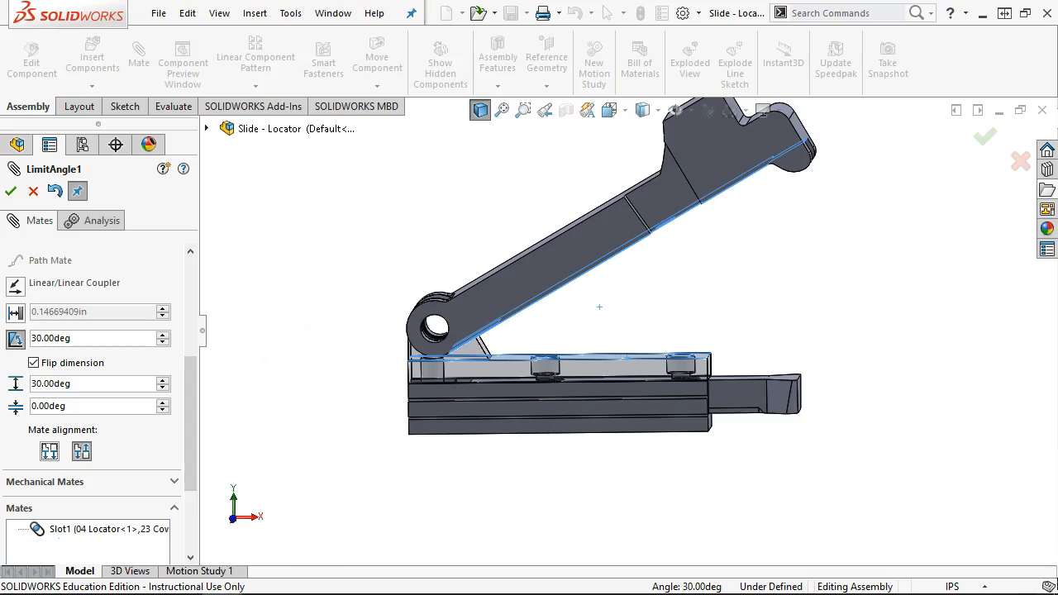
left_click(12, 193)
left_click(269, 288)
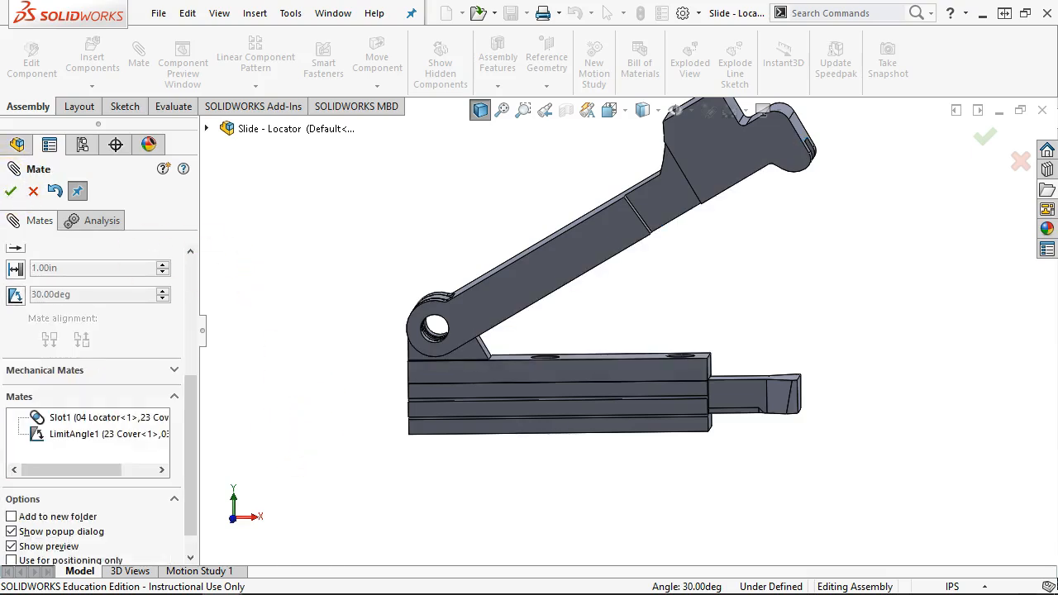
left_click(8, 191)
- Swing the clamp between its angle limits, leave it closed parallel to the cover, and save the subassembly
left_click_drag(609, 255, 454, 190)
left_click_drag(501, 292, 595, 413)
left_click(594, 498)
key("ctrl+1")
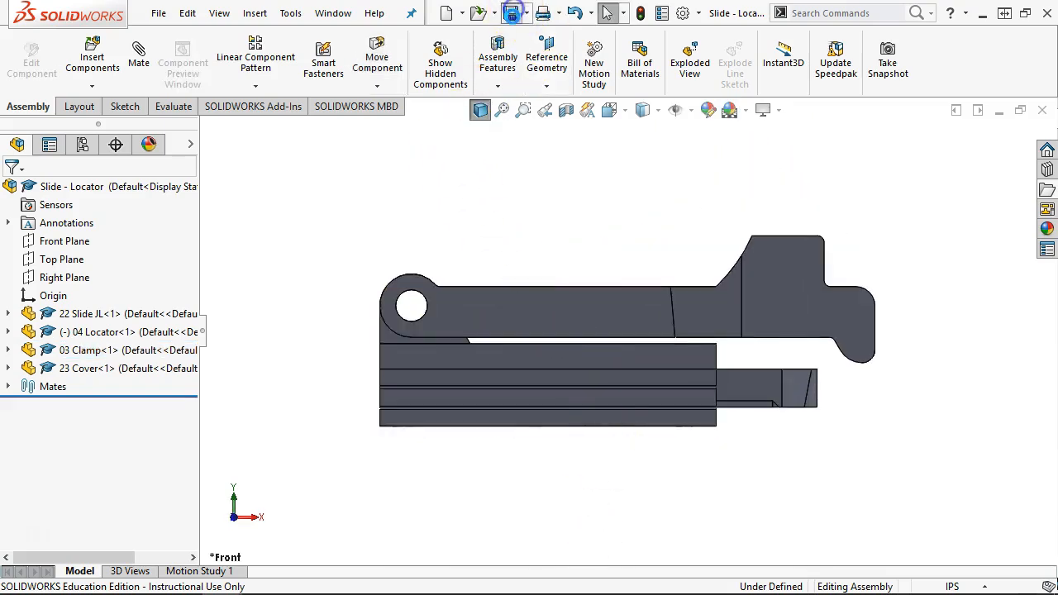
left_click(512, 12)
left_click(428, 188)
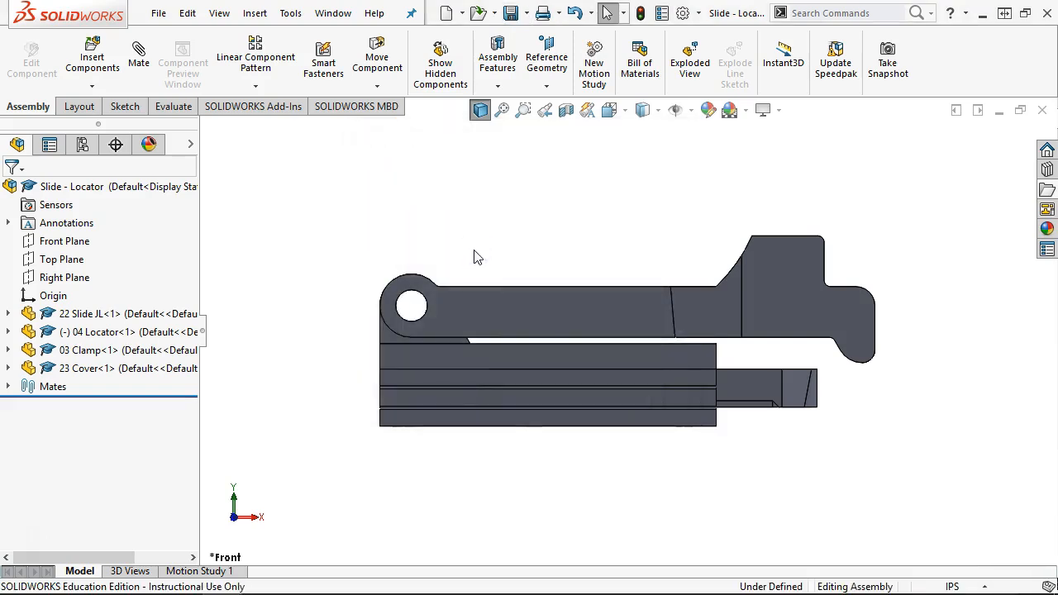
- Switch to the open CRF assembly and rebuild it with the changed subassembly
left_click(332, 13)
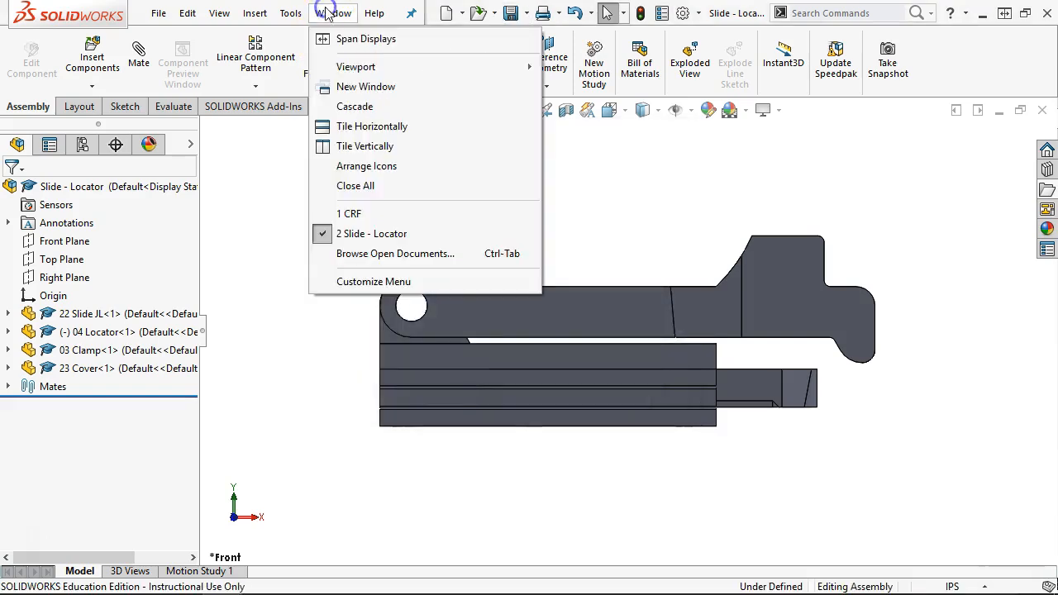
left_click(355, 214)
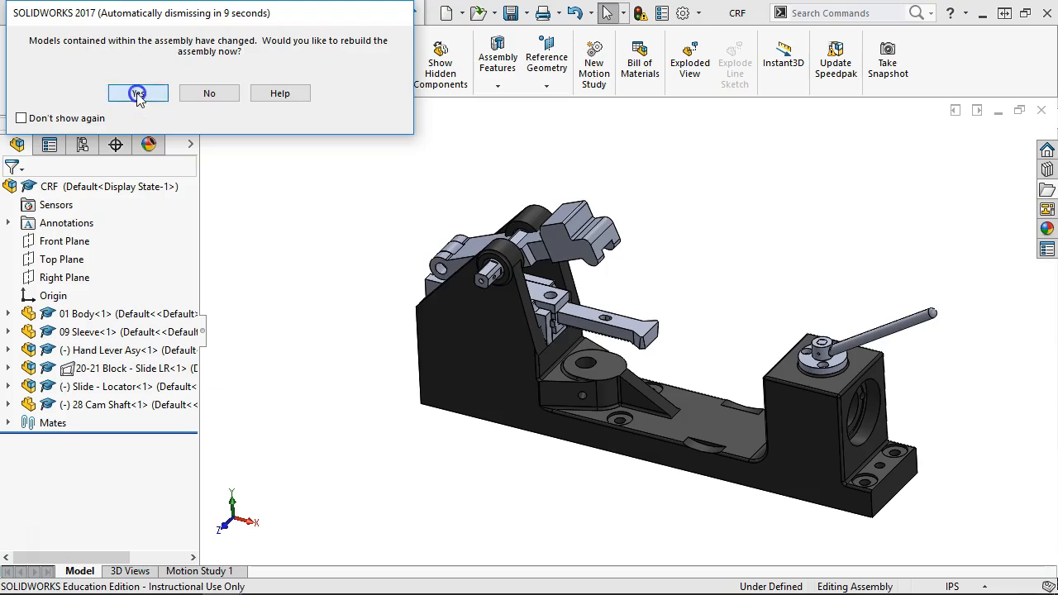
left_click(138, 93)
- Try to swing the 03 Clamp within the CRF assembly
scroll(573, 314, "down", 6)
left_click(552, 239)
mouse_move(552, 240)
left_mouse_down()
mouse_move(608, 259)
mouse_move(555, 232)
mouse_move(592, 234)
mouse_move(565, 230)
left_mouse_up()
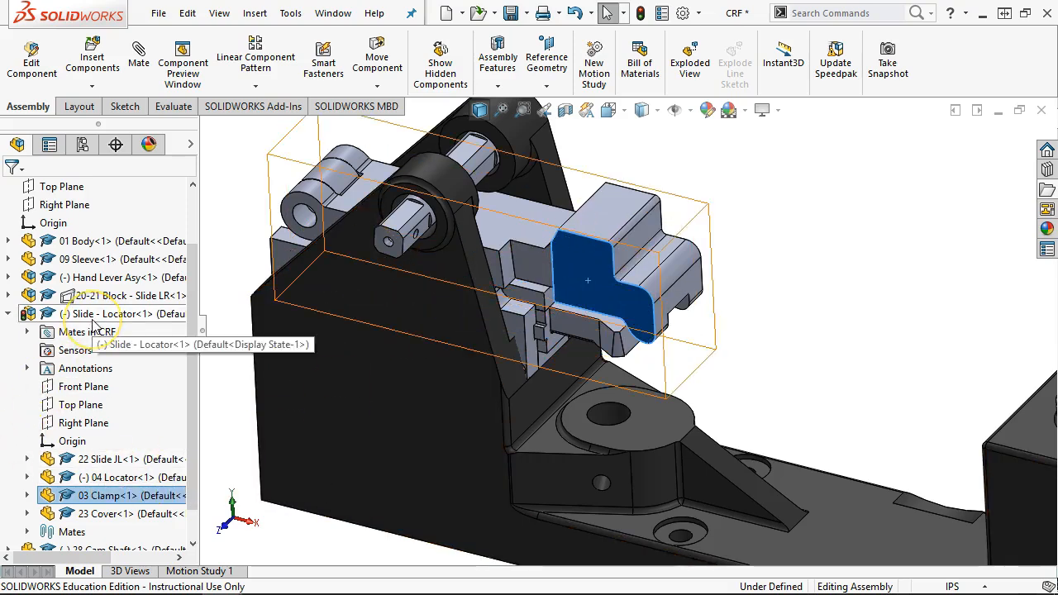
- Set the Slide - Locator subassembly to solve as Flexible in its component properties
mouse_move(94, 325)
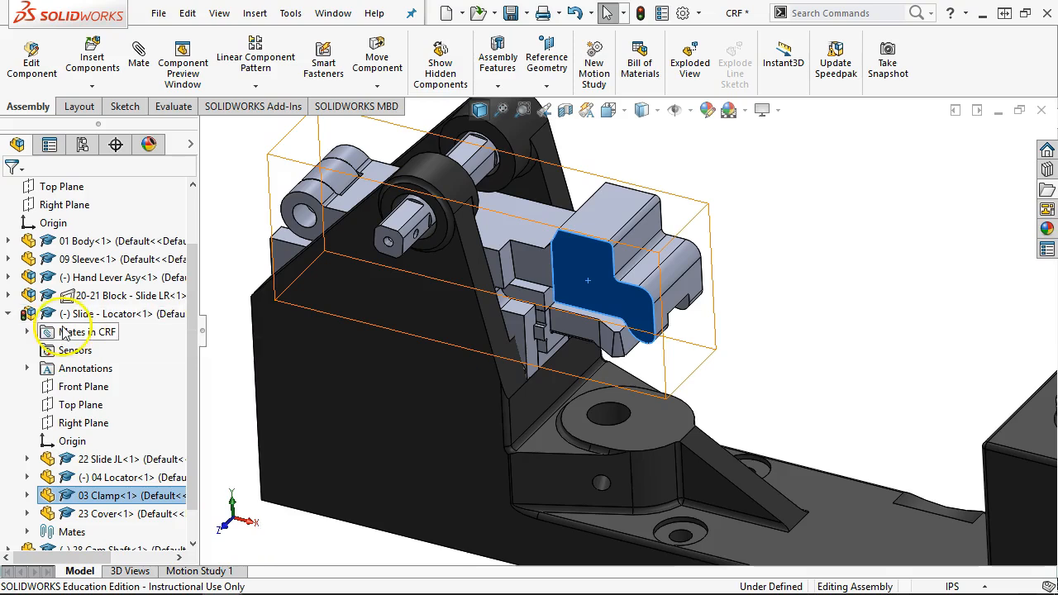
right_click(132, 314)
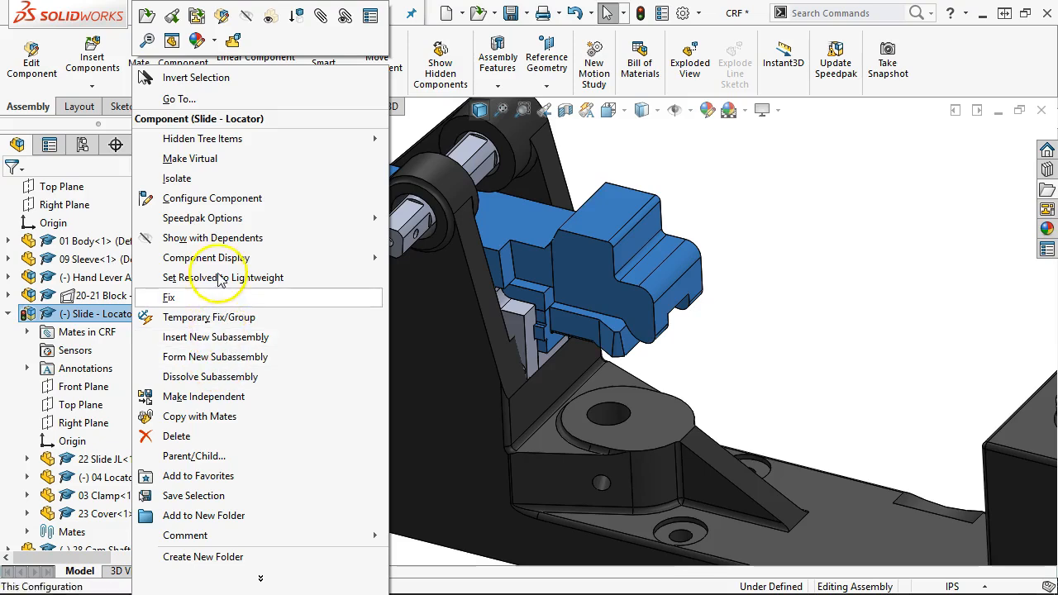
left_click(233, 584)
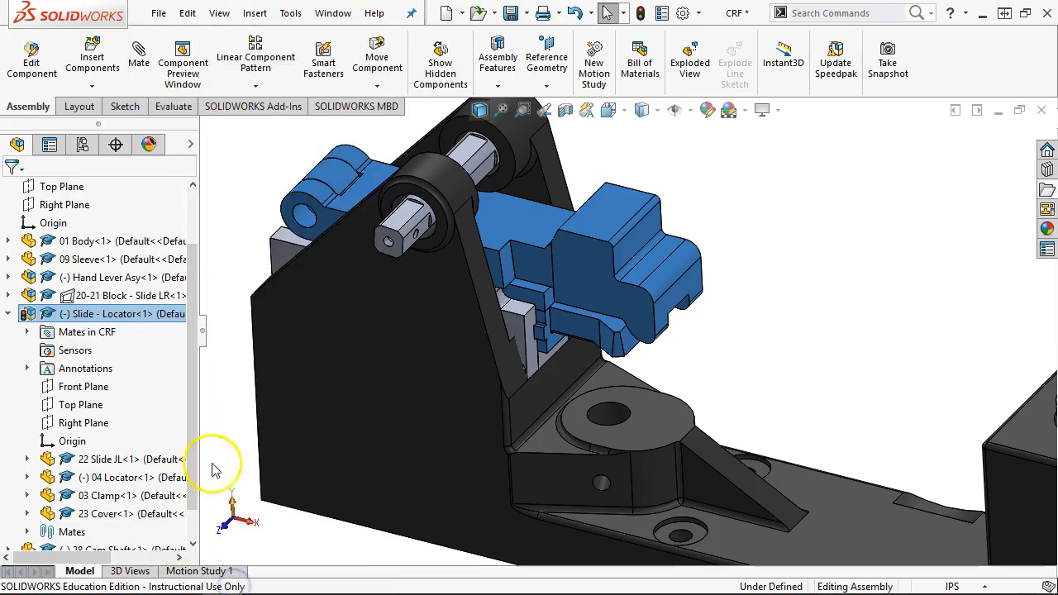
right_click(122, 297)
right_click(115, 315)
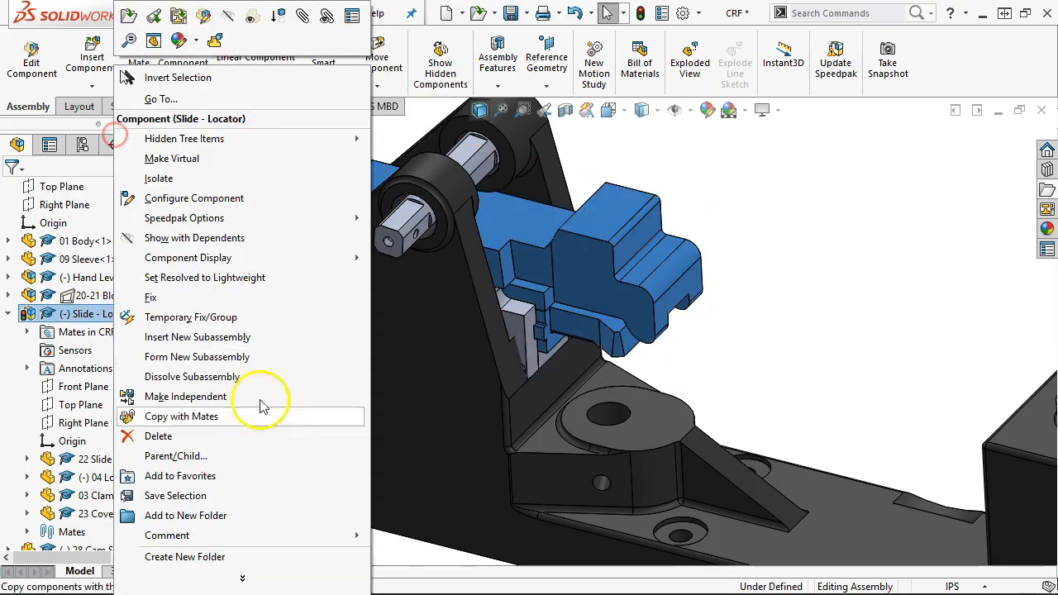
left_click(244, 579)
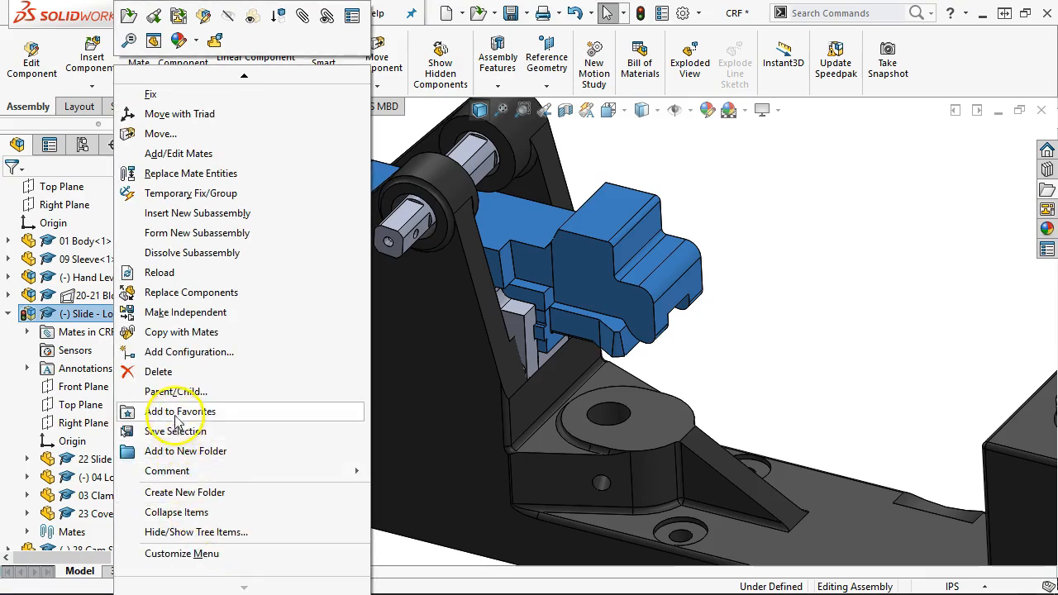
scroll(196, 332, "up", 4)
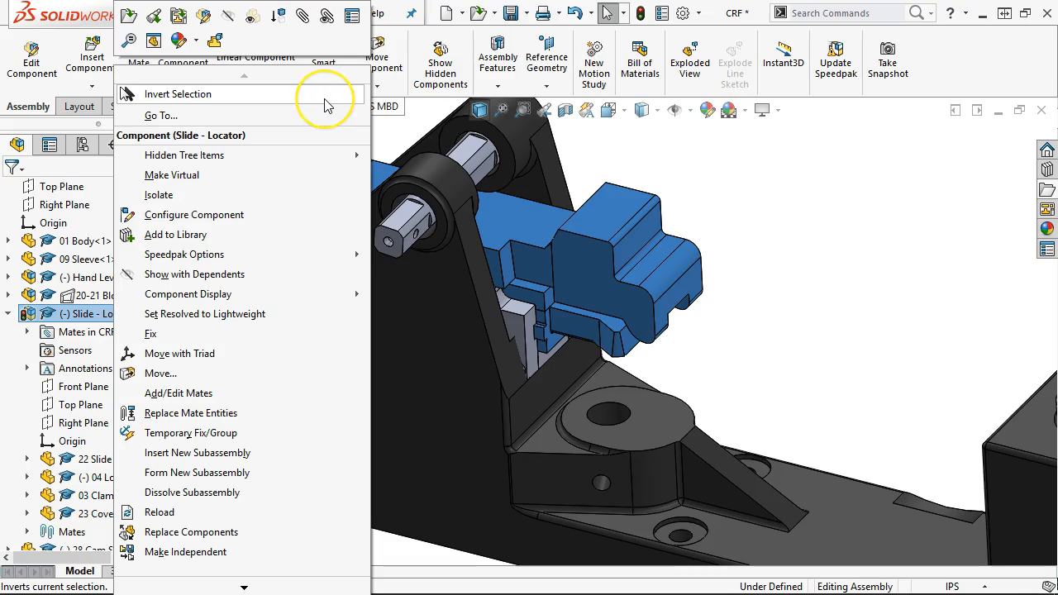
left_click(351, 291)
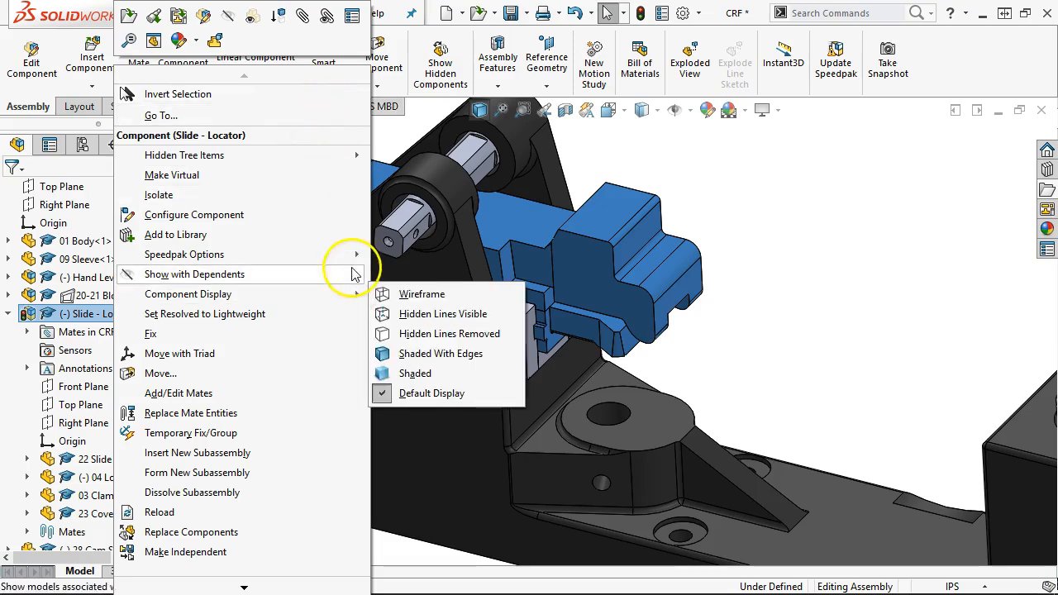
left_click(352, 18)
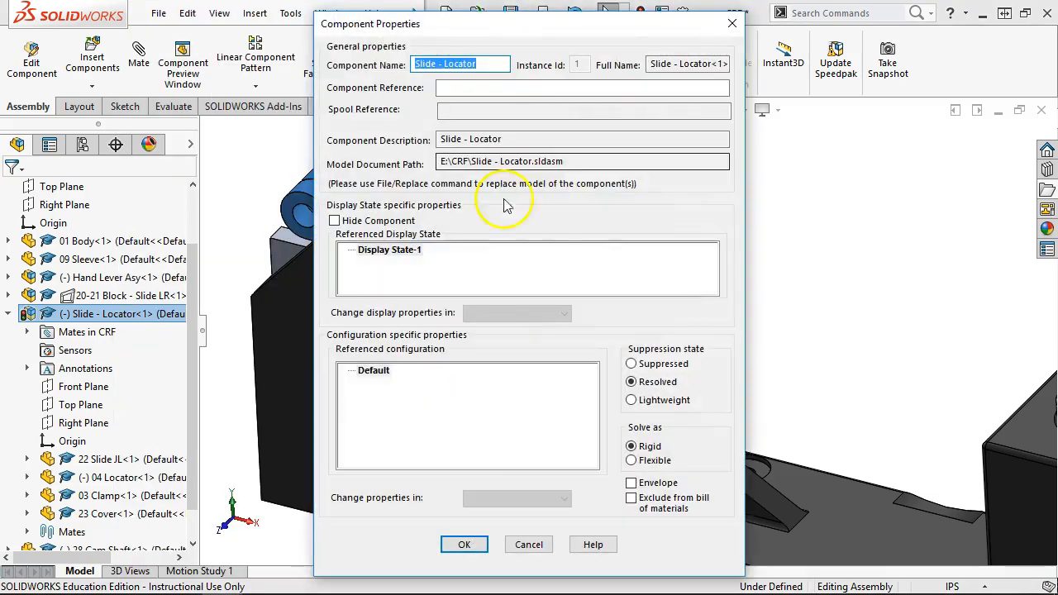
left_click(647, 461)
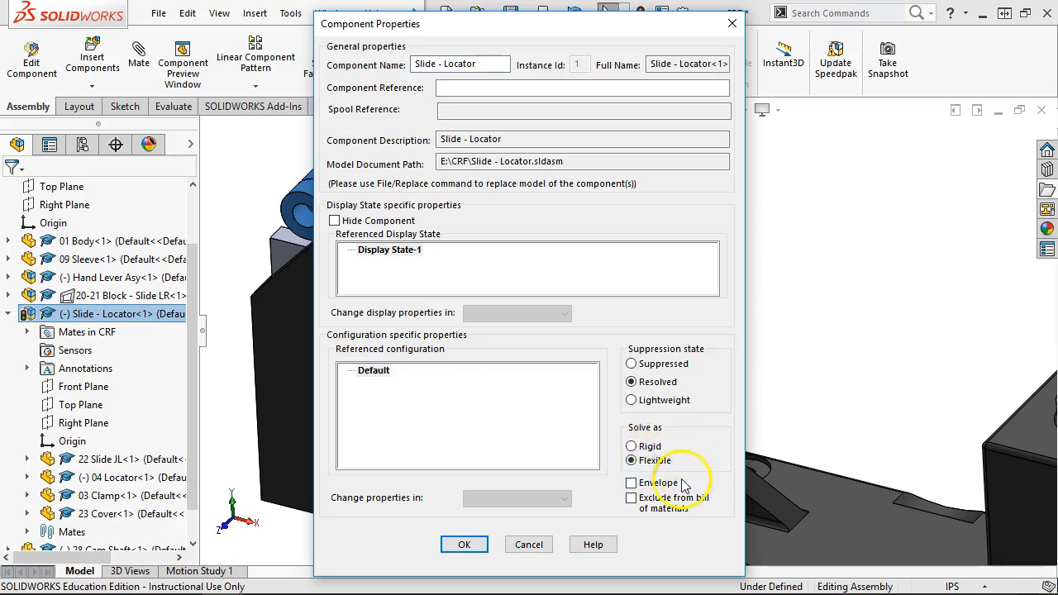
left_click(456, 542)
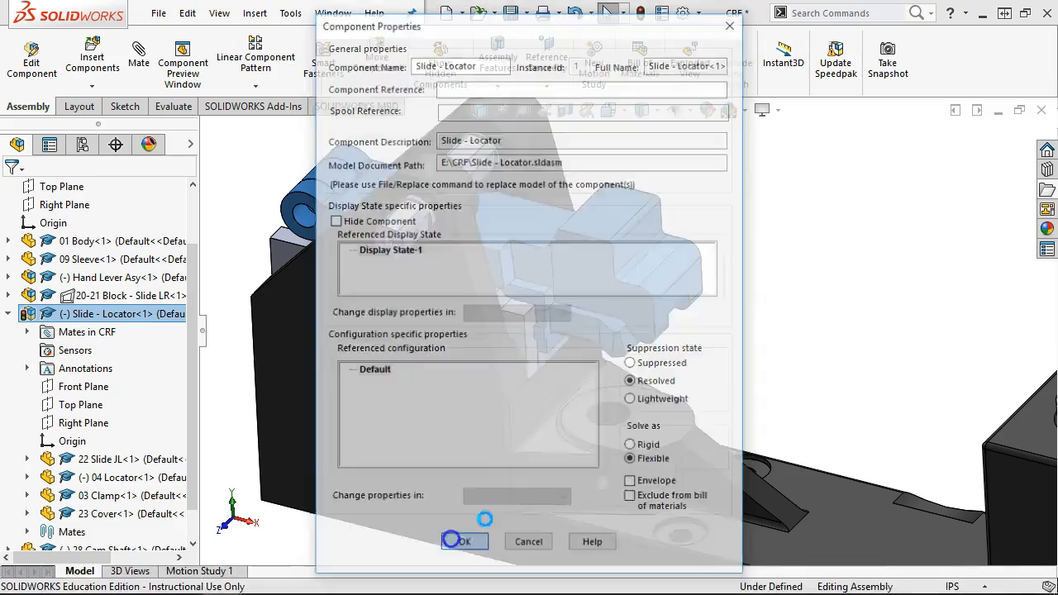
- Try moving the 03 Clamp within the CRF assembly while the subassembly is flexible, checking it in front view
left_click_drag(586, 240, 571, 268)
middle_click_drag(641, 271, 628, 211)
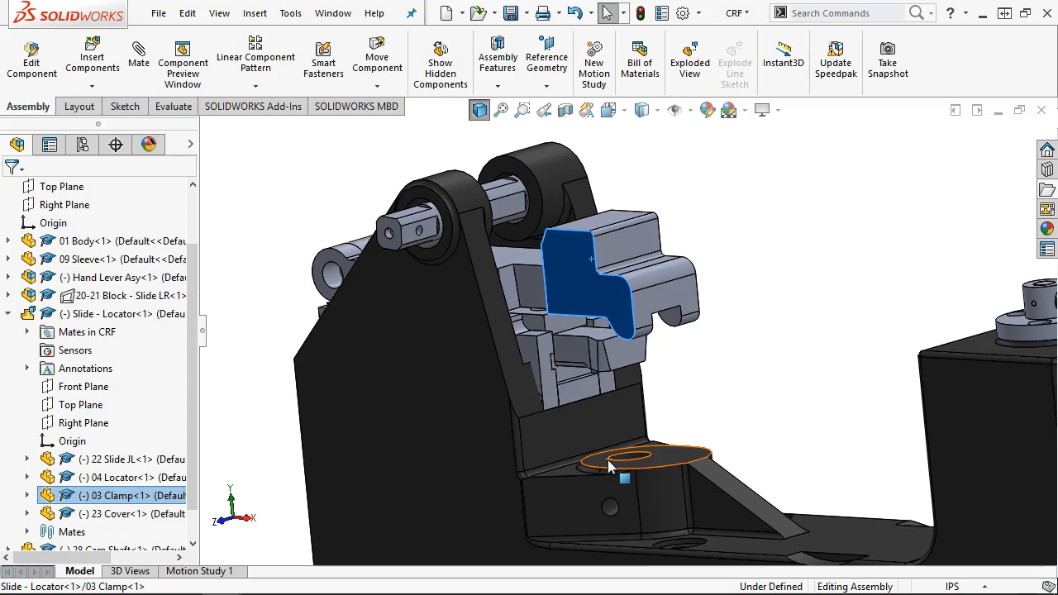
left_click(749, 330)
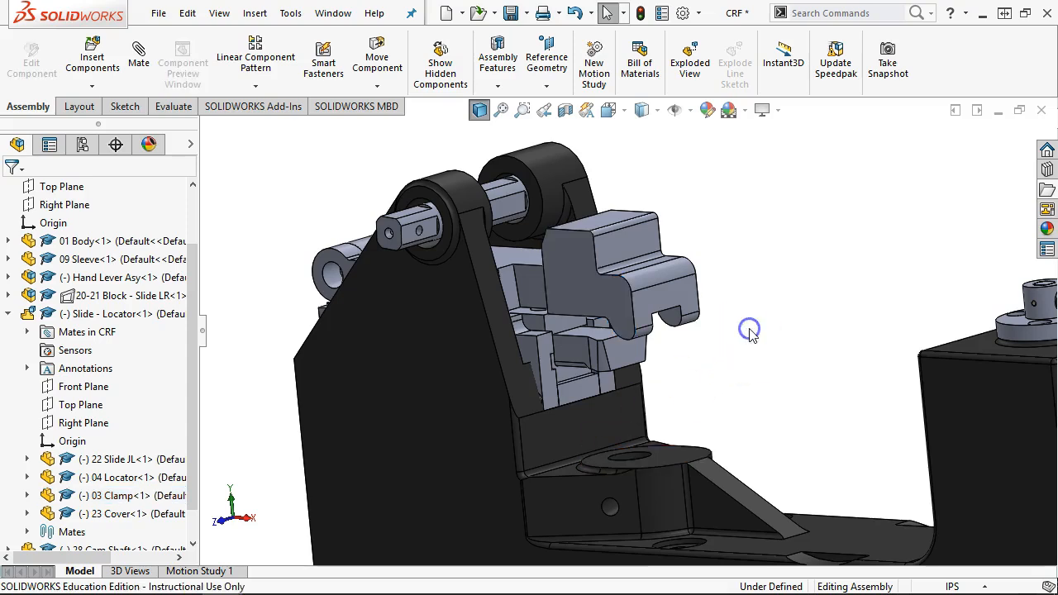
key("ctrl+1")
scroll(429, 306, "down", 5)
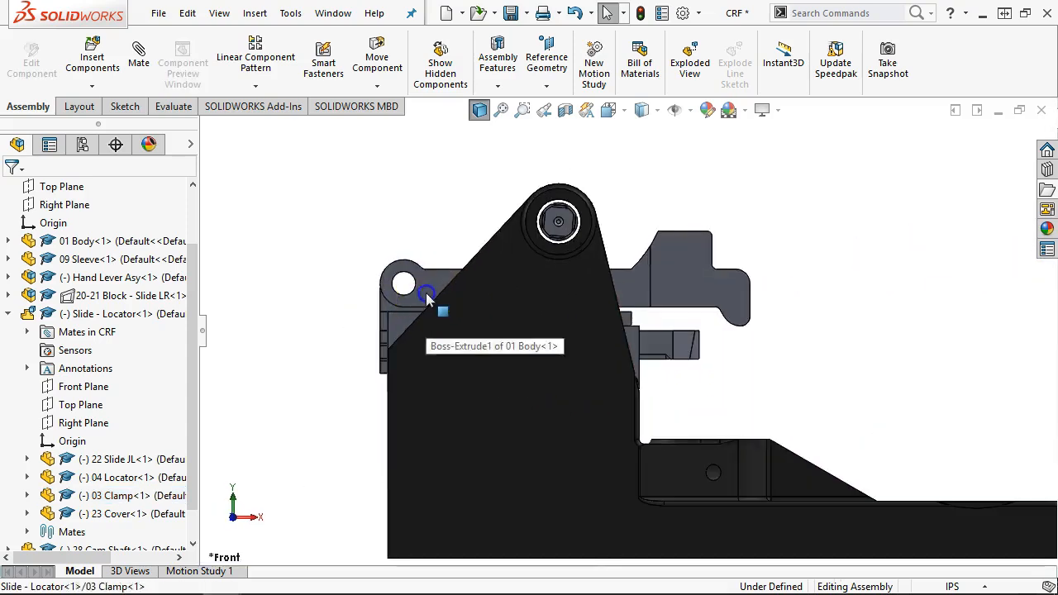
left_click(444, 299)
left_click_drag(443, 299, 439, 298)
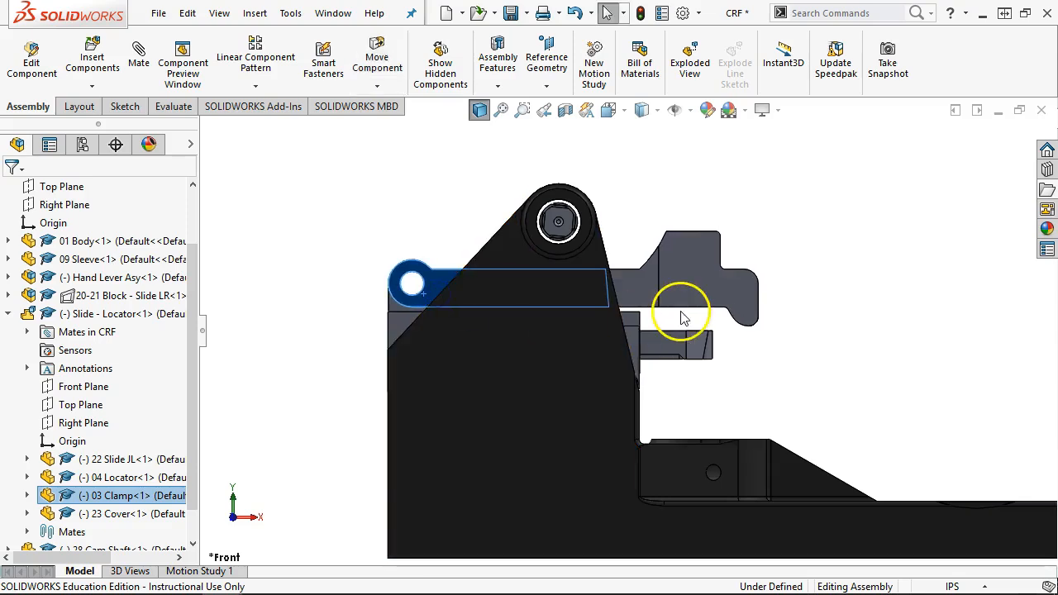
mouse_move(678, 295)
left_mouse_down()
mouse_move(664, 206)
mouse_move(677, 237)
mouse_move(677, 292)
mouse_move(686, 189)
mouse_move(676, 294)
left_mouse_up()
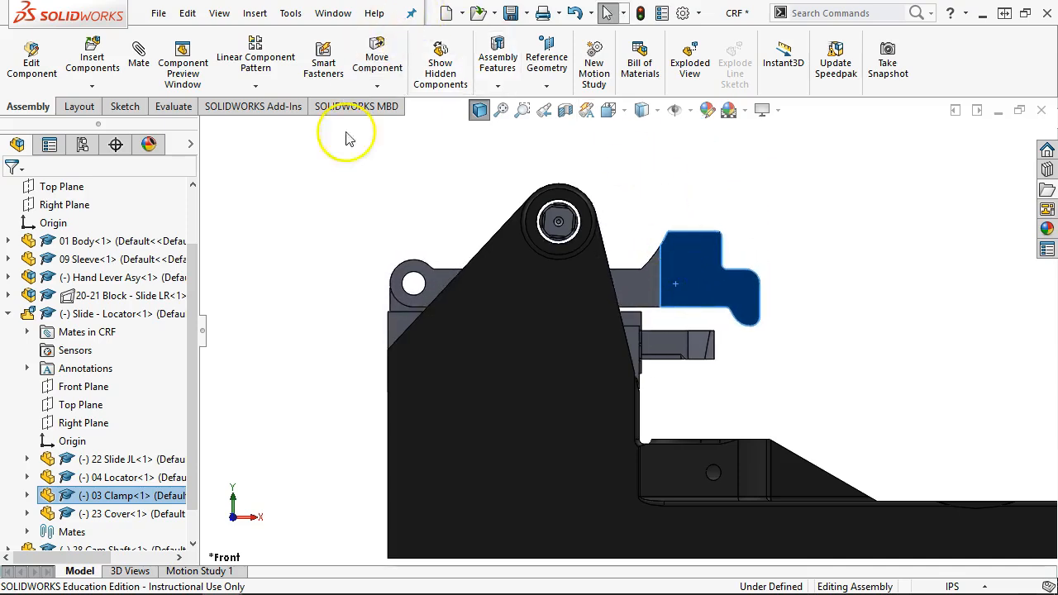
- Set the Slide - Locator subassembly back to solve as Rigid and slide it along the body by its clamp
left_click(662, 13)
left_click(814, 126)
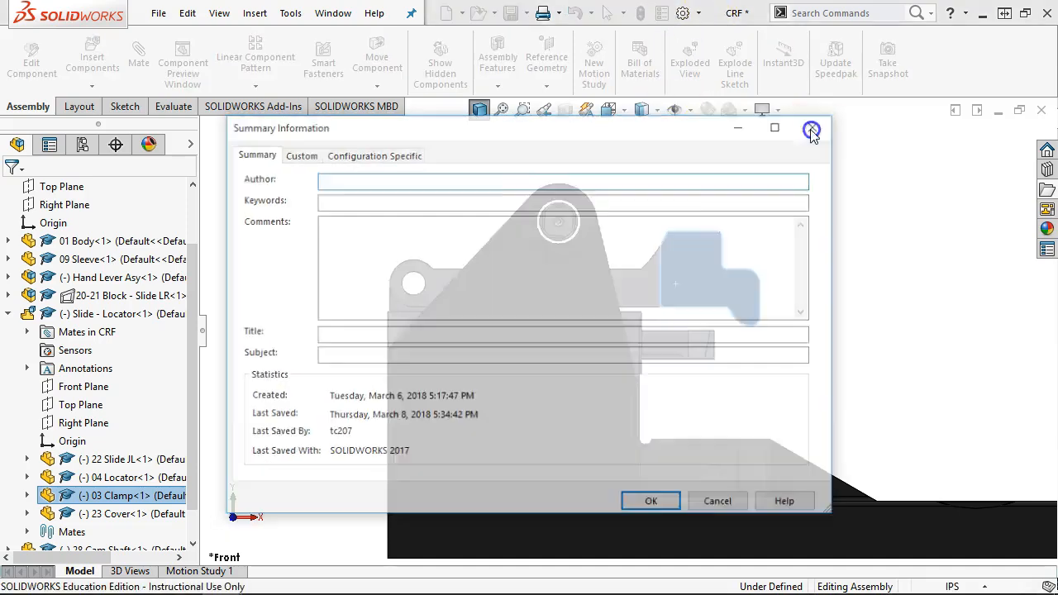
left_click(120, 318)
right_click(120, 322)
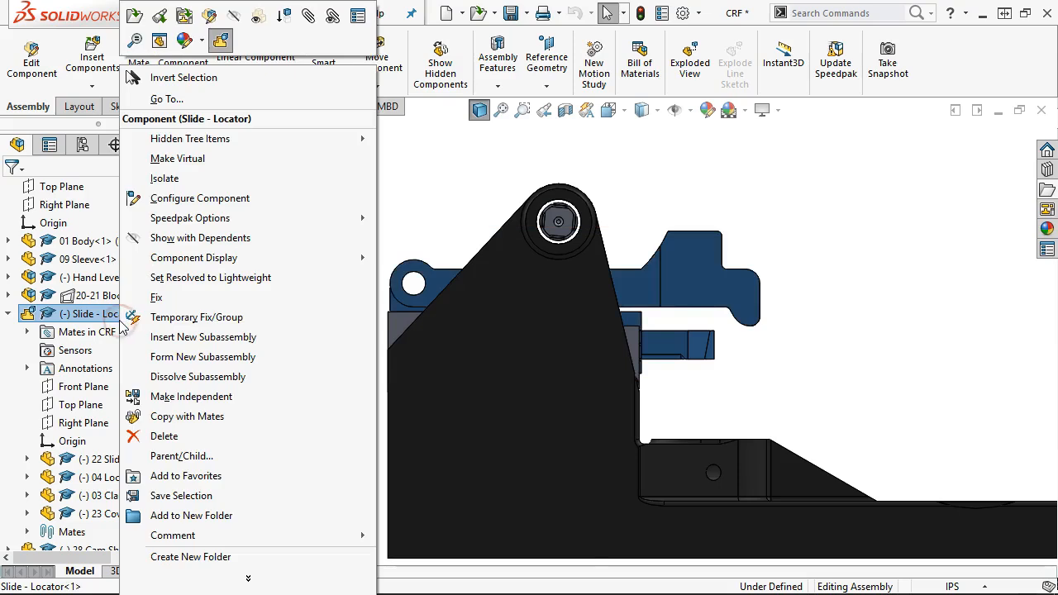
left_click(358, 16)
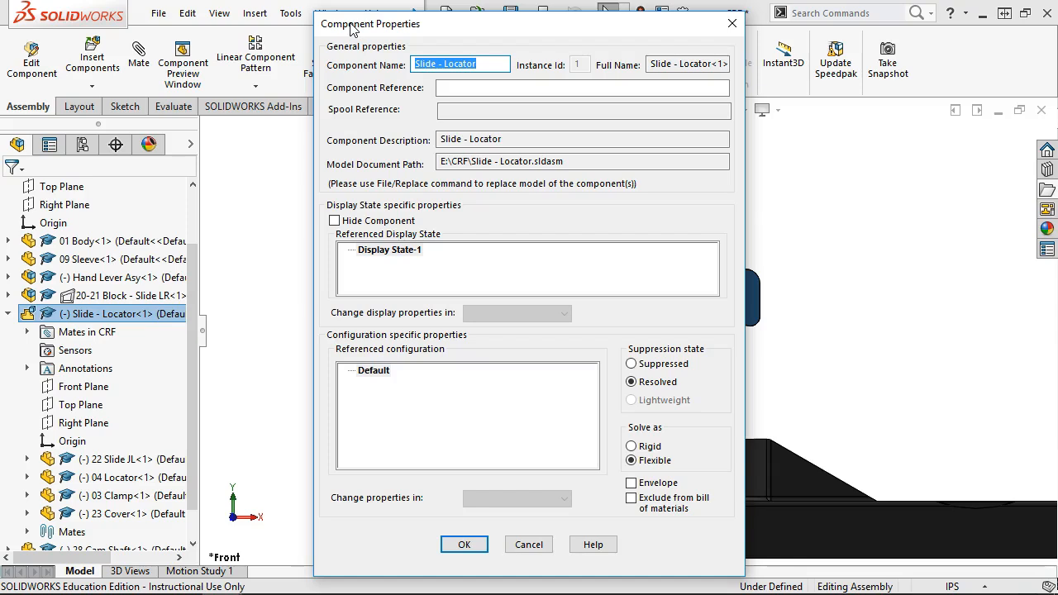
left_click(631, 446)
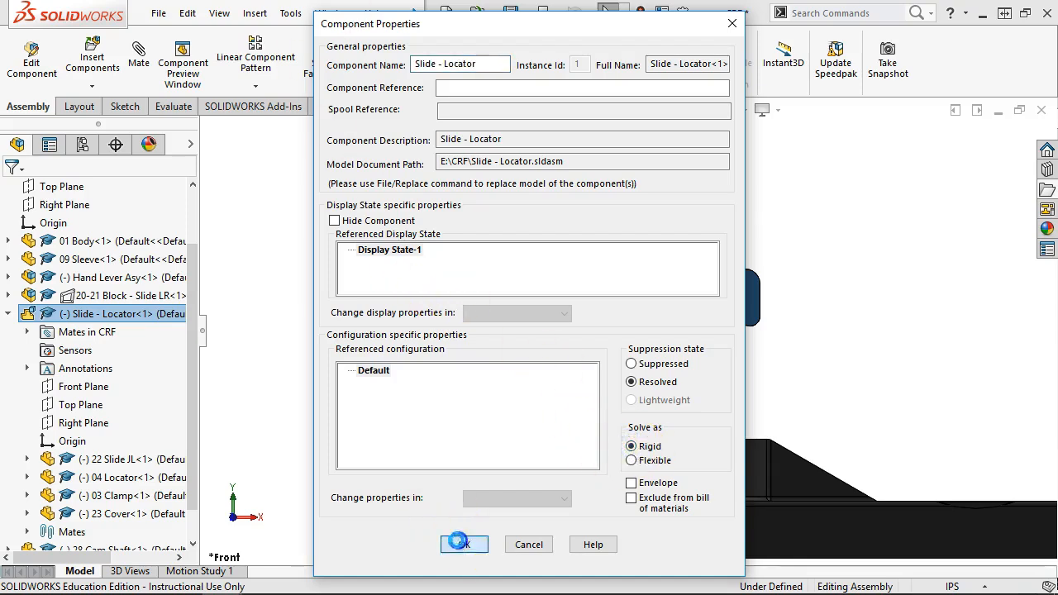
left_click(463, 544)
left_click_drag(676, 287, 651, 285)
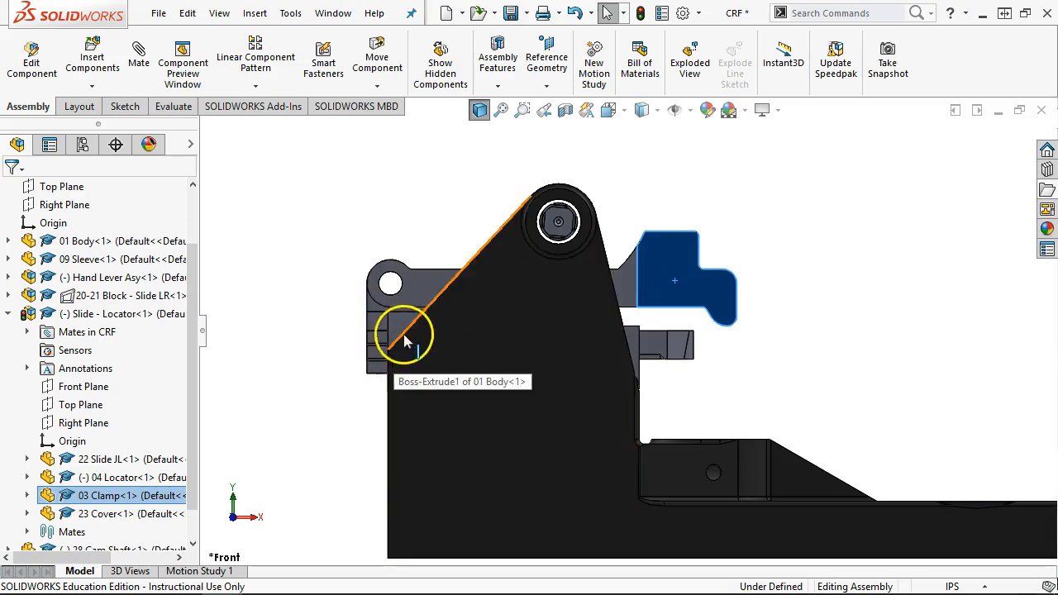
left_click(679, 298)
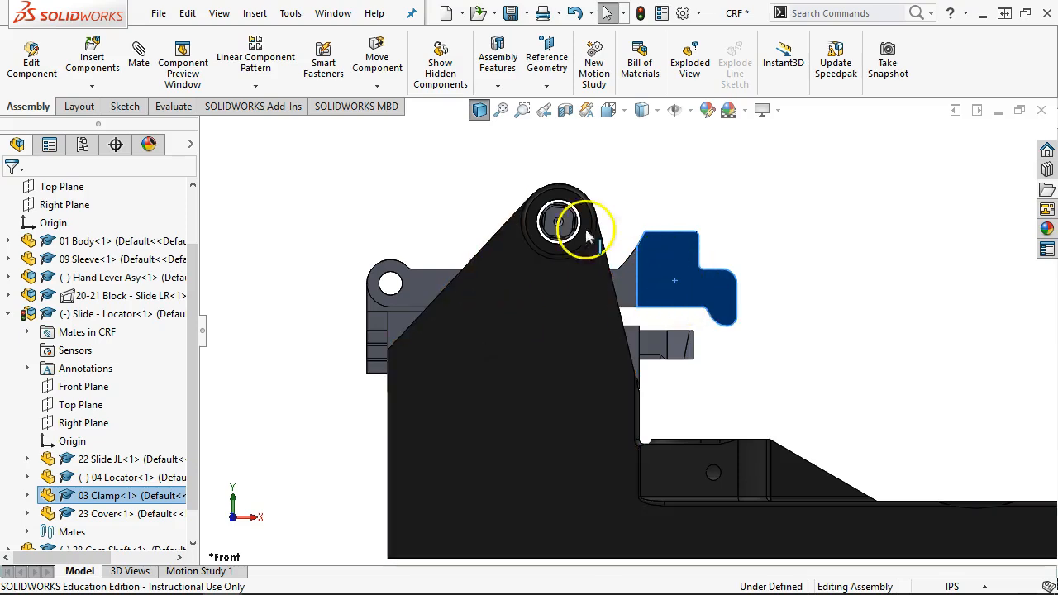
- Switch to the Slide - Locator subassembly, swing the 03 Clamp partly open above the cover, and save it
left_click(352, 14)
left_click(503, 232)
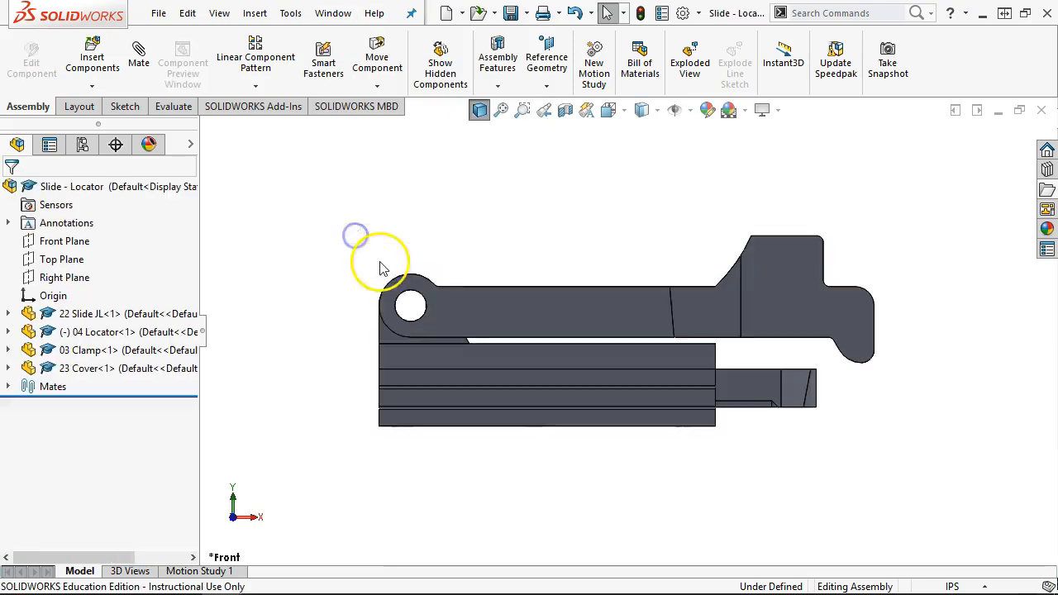
left_click_drag(650, 309, 635, 223)
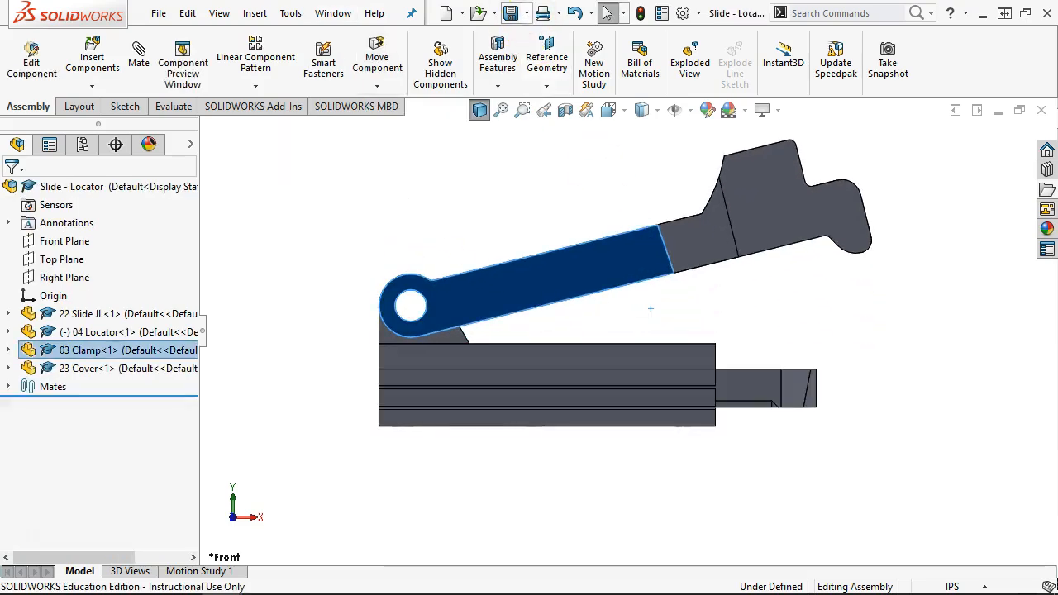
left_click(510, 13)
left_click(525, 268)
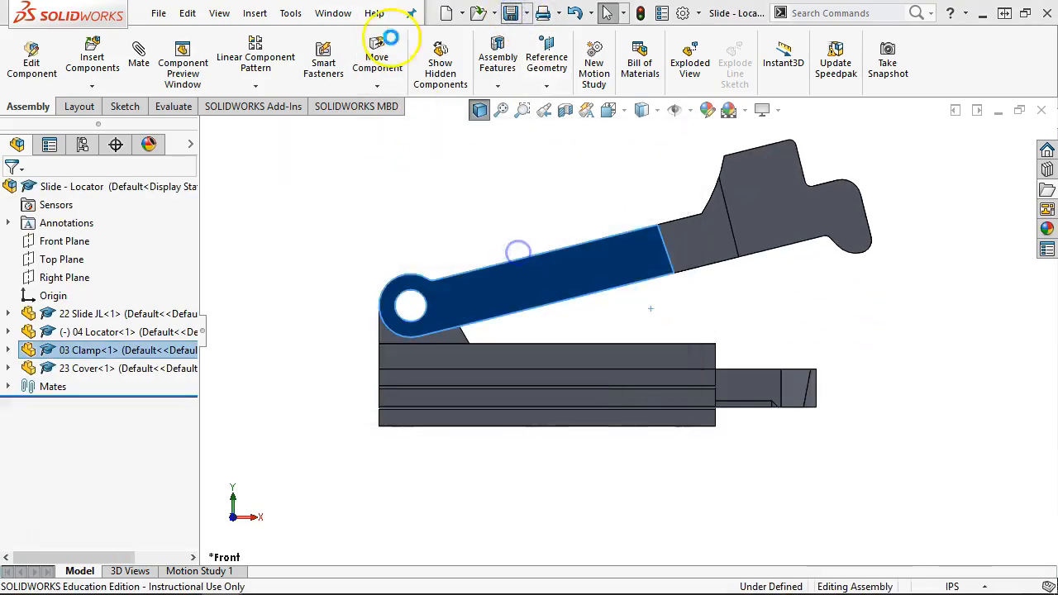
- Return to the CRF assembly and rebuild it with the changed subassembly
left_click(333, 13)
left_click(351, 215)
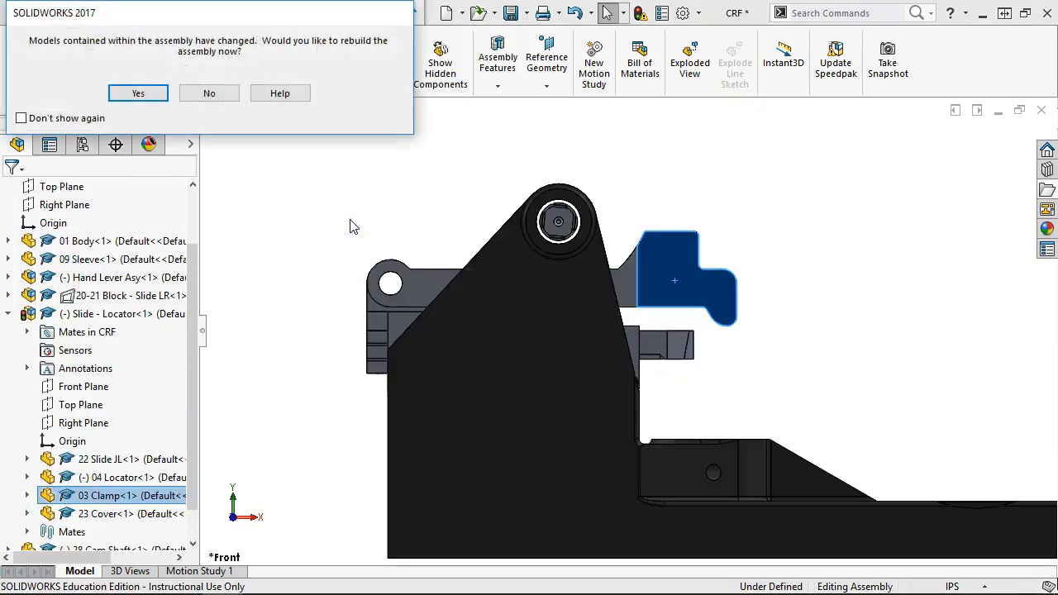
left_click(157, 94)
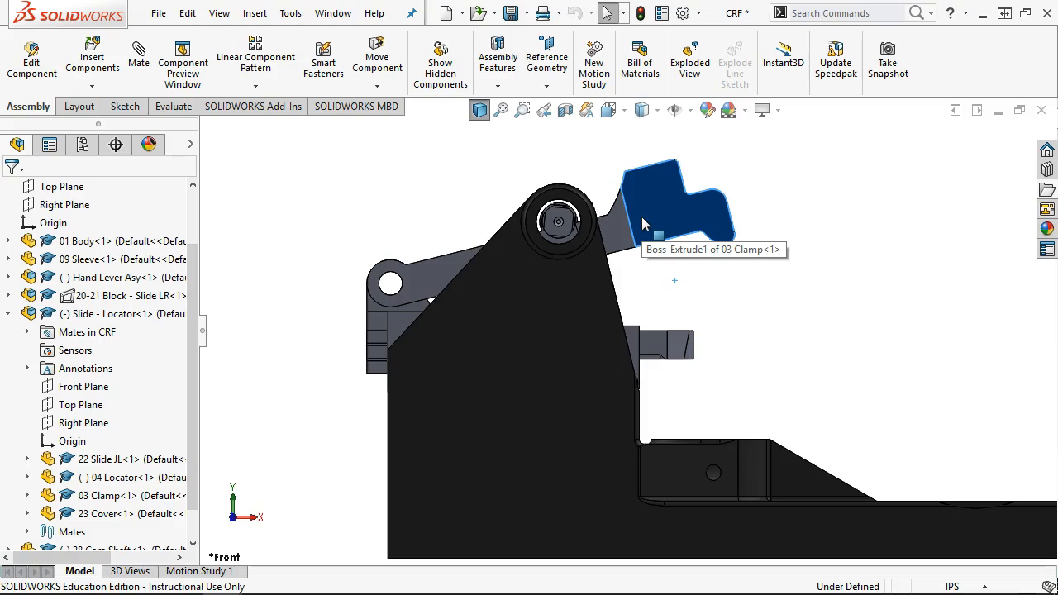
- Slide the Slide - Locator subassembly outward from the body by its clamp, then back in by its cover
left_click_drag(644, 223, 852, 252)
middle_click_drag(815, 286, 655, 223)
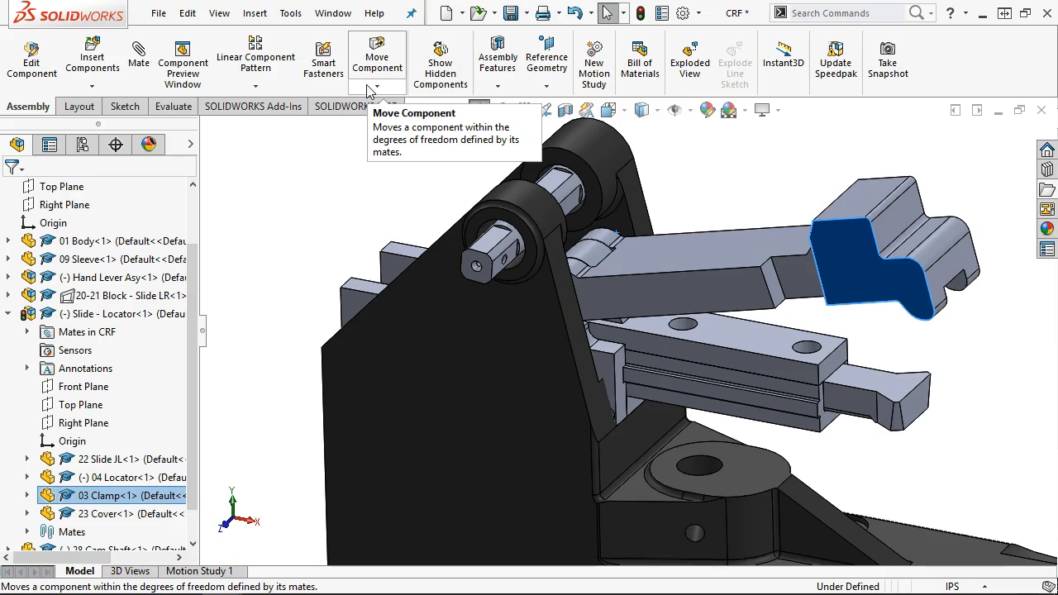
left_click_drag(679, 241, 746, 378)
left_click(666, 360)
left_click_drag(666, 360, 522, 340)
key("Escape")
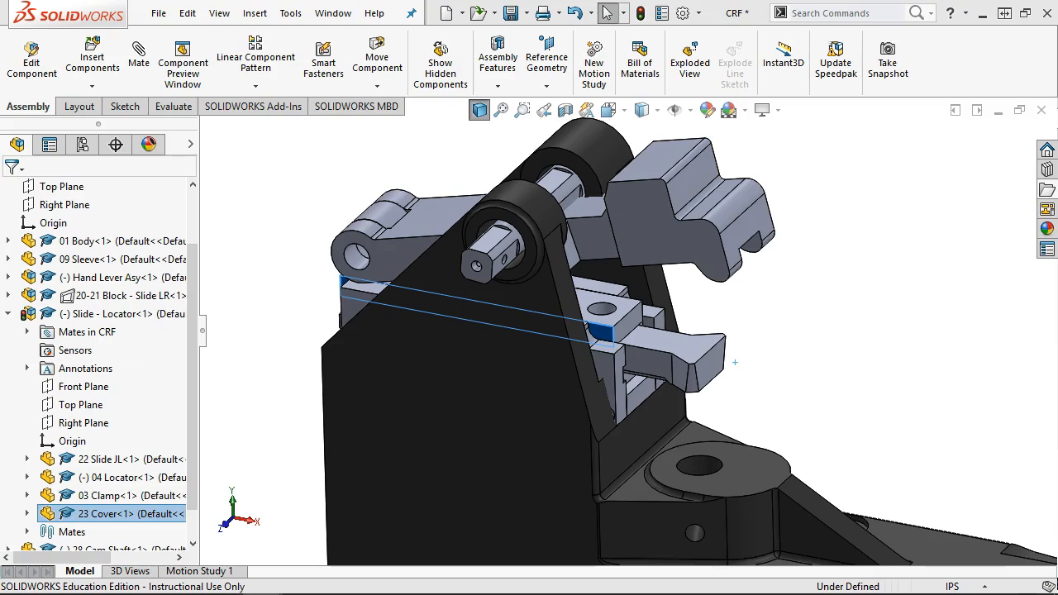
- Inspect the slide's fit in the body from behind, rebuild the CRF assembly, and clear the selection
middle_click_drag(708, 189, 791, 265)
scroll(521, 400, "down", 5)
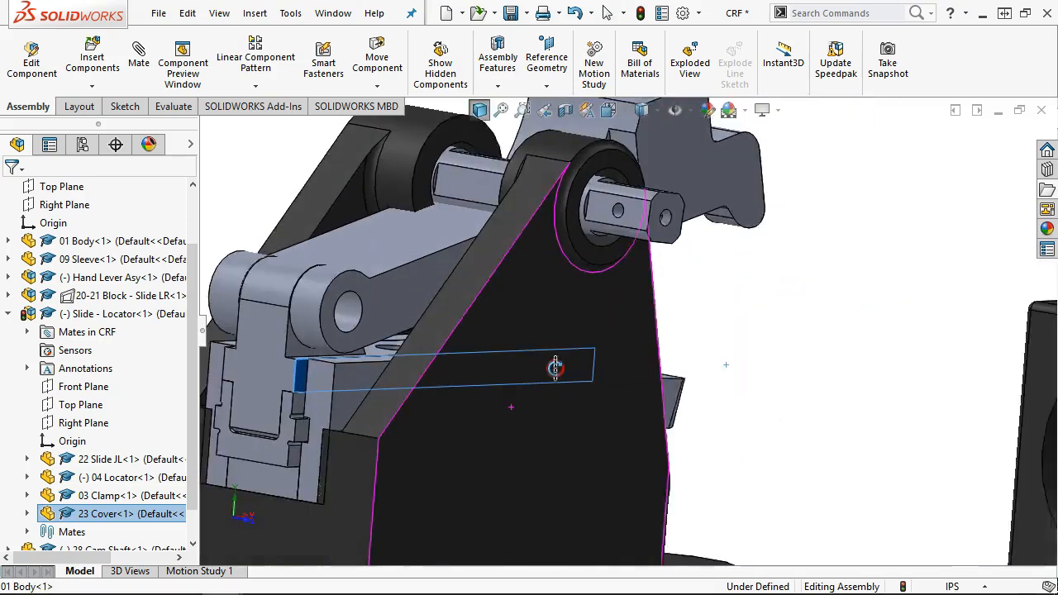
scroll(337, 455, "up", 6)
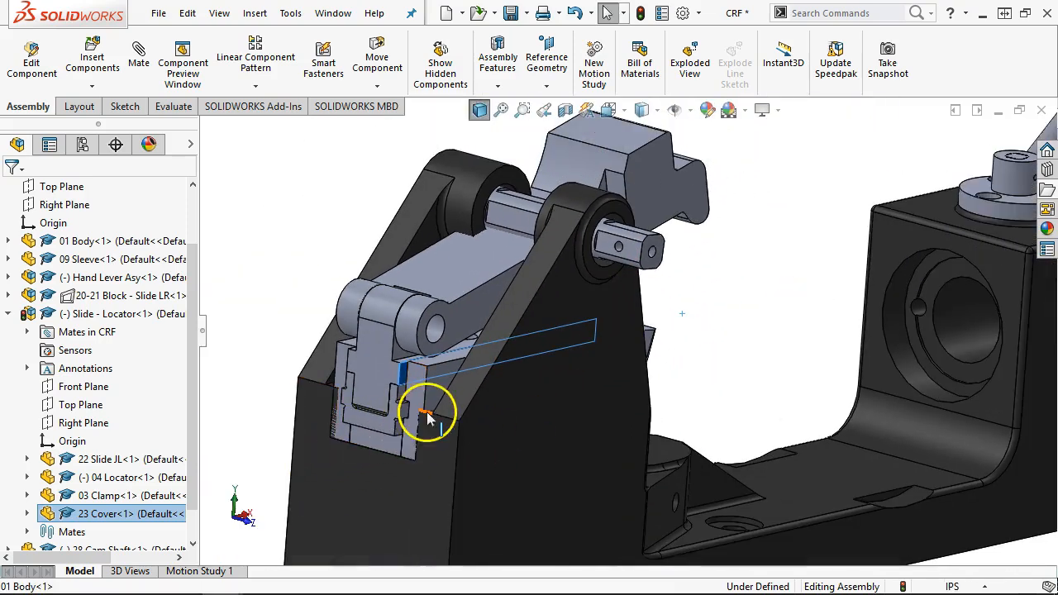
scroll(586, 425, "up", 5)
middle_click_drag(586, 425, 549, 453)
scroll(573, 256, "down", 5)
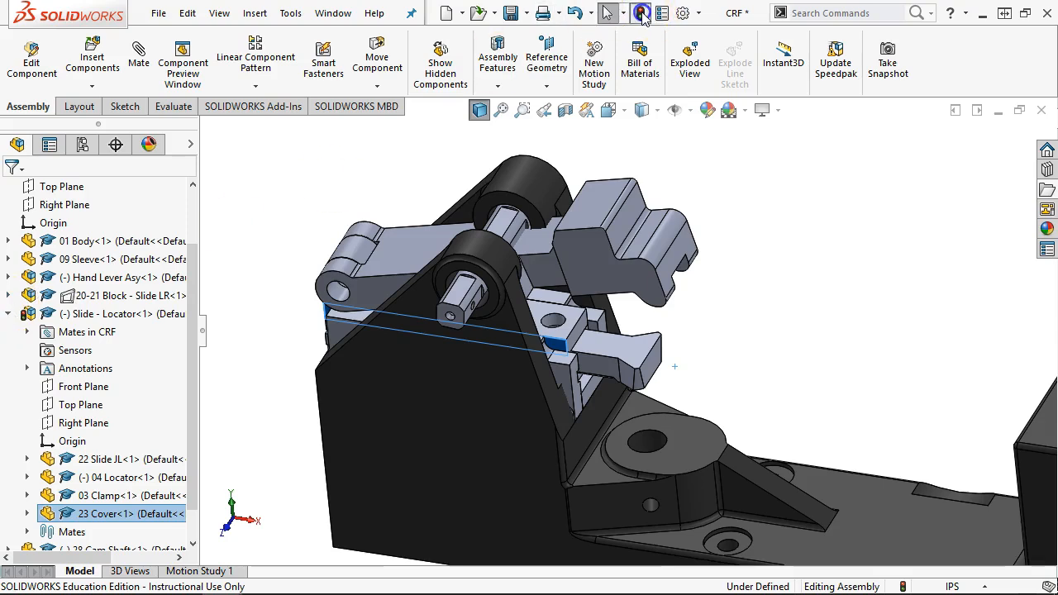
left_click(642, 15)
mouse_move(700, 351)
middle_mouse_down()
mouse_move(699, 245)
mouse_move(741, 261)
middle_mouse_up()
left_click(679, 309)
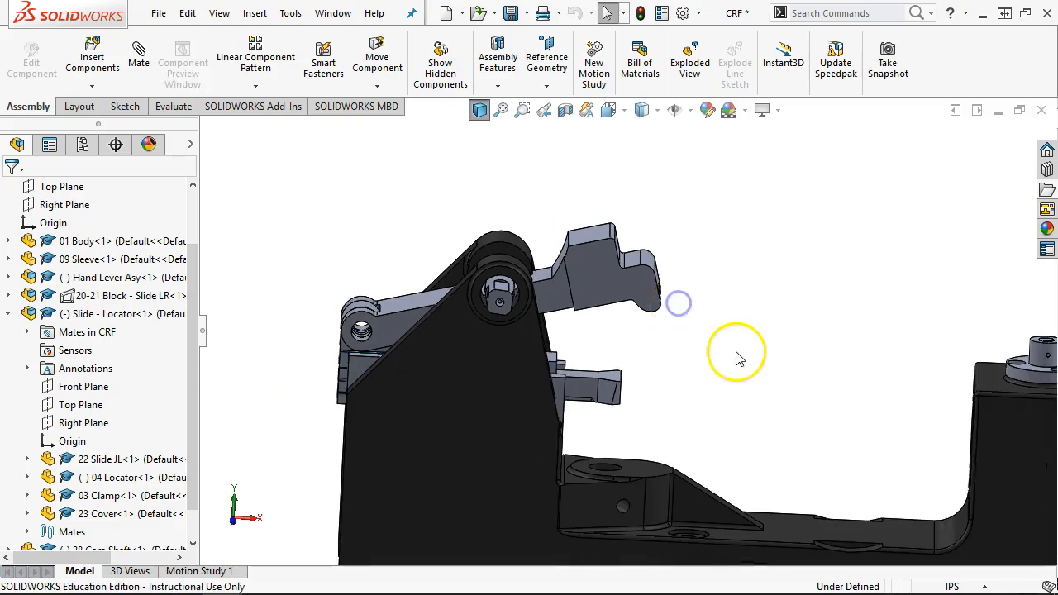
- Slide the Slide - Locator subassembly slightly outward by its 03 Clamp in the front view
key("ctrl+1")
scroll(567, 300, "down", 3)
left_click(595, 244)
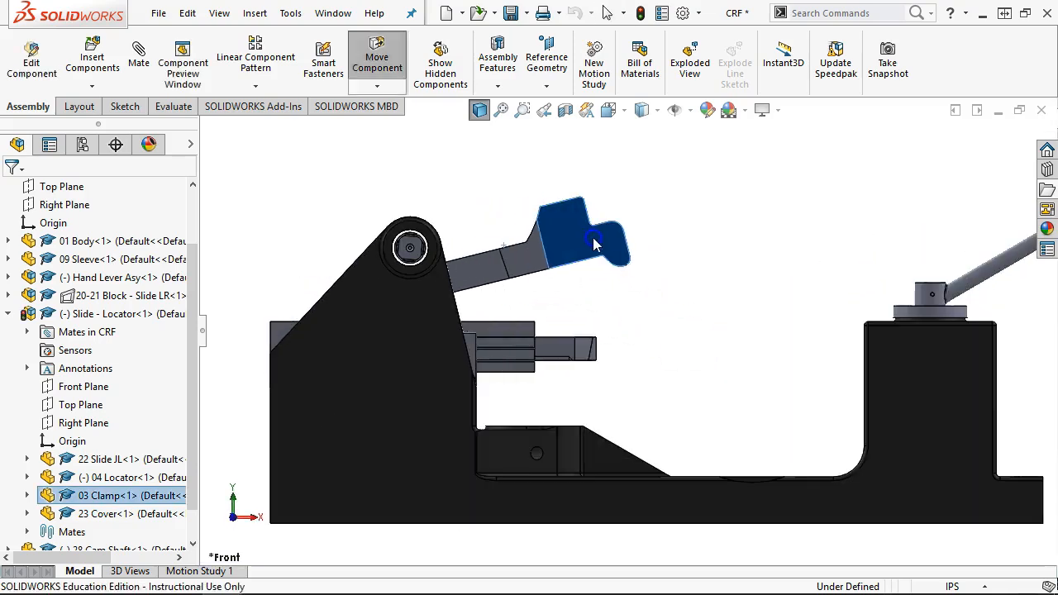
left_click_drag(595, 244, 604, 242)
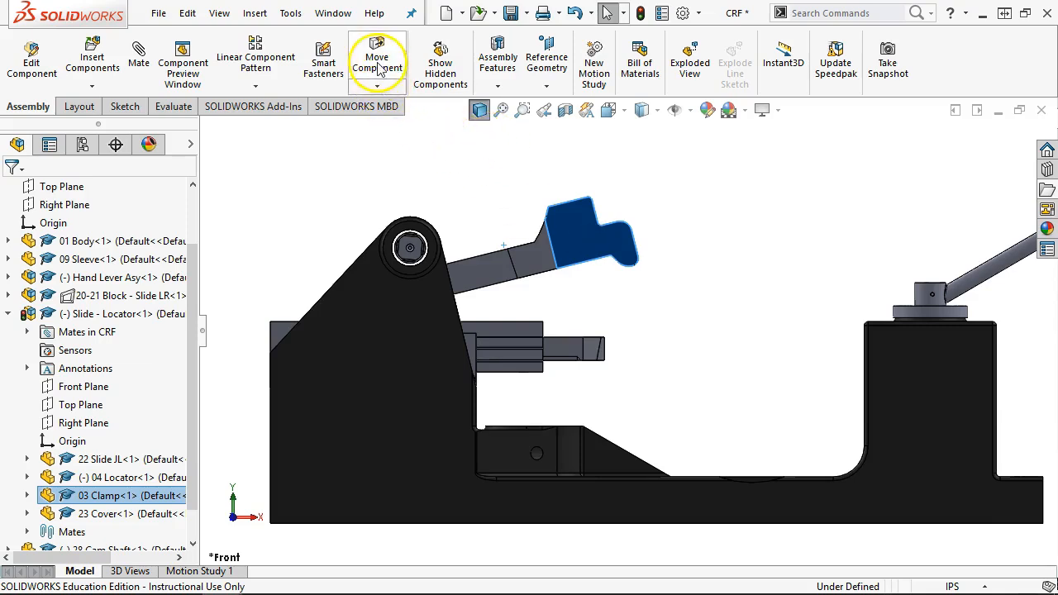
- Set up Move Component with collision detection between only the 03 Clamp and the 01 Body, then resume dragging
left_click(376, 87)
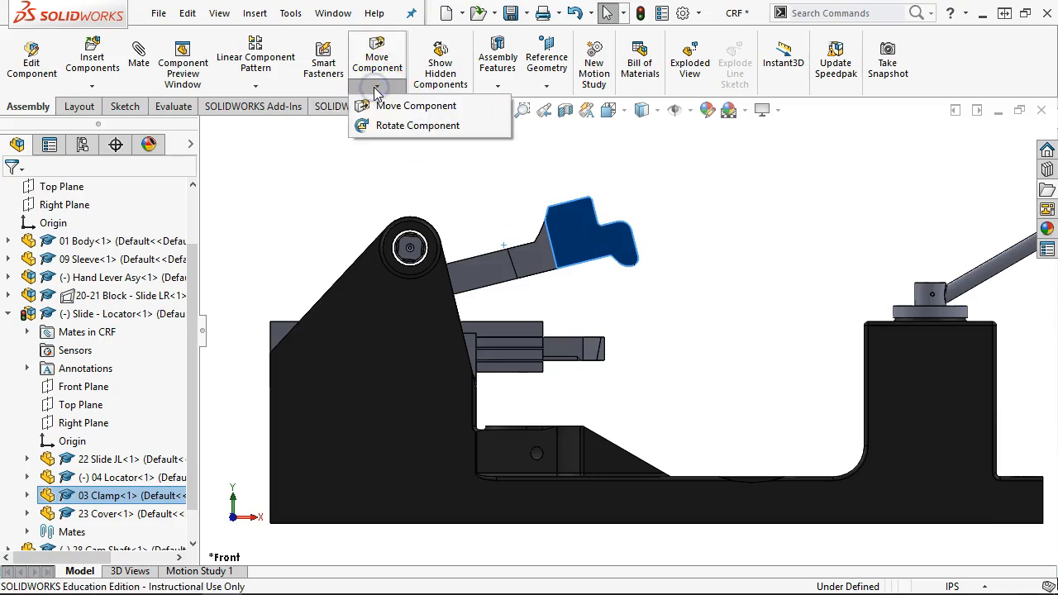
left_click(385, 105)
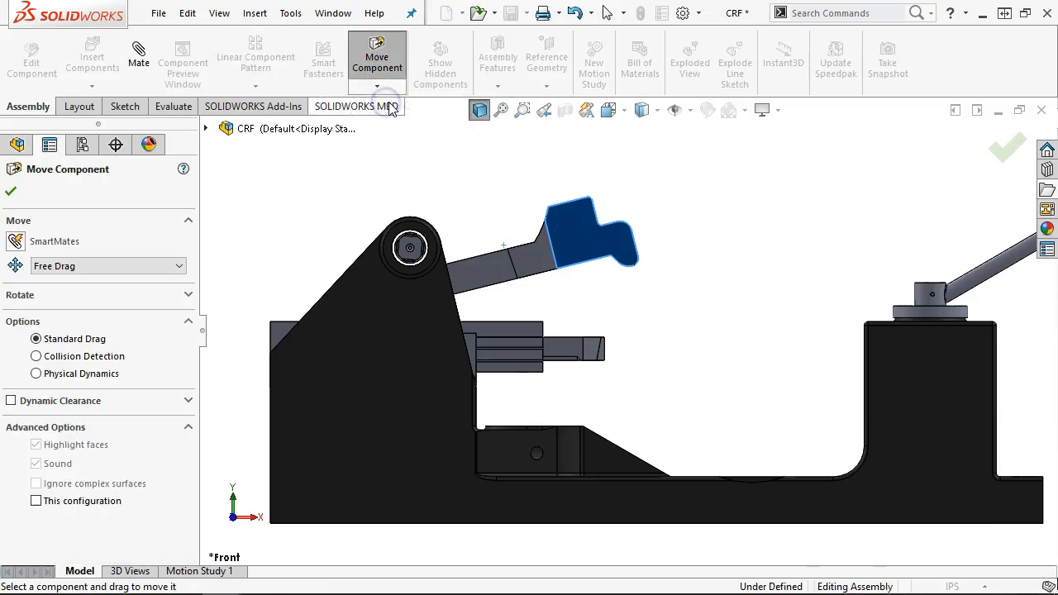
left_click(69, 358)
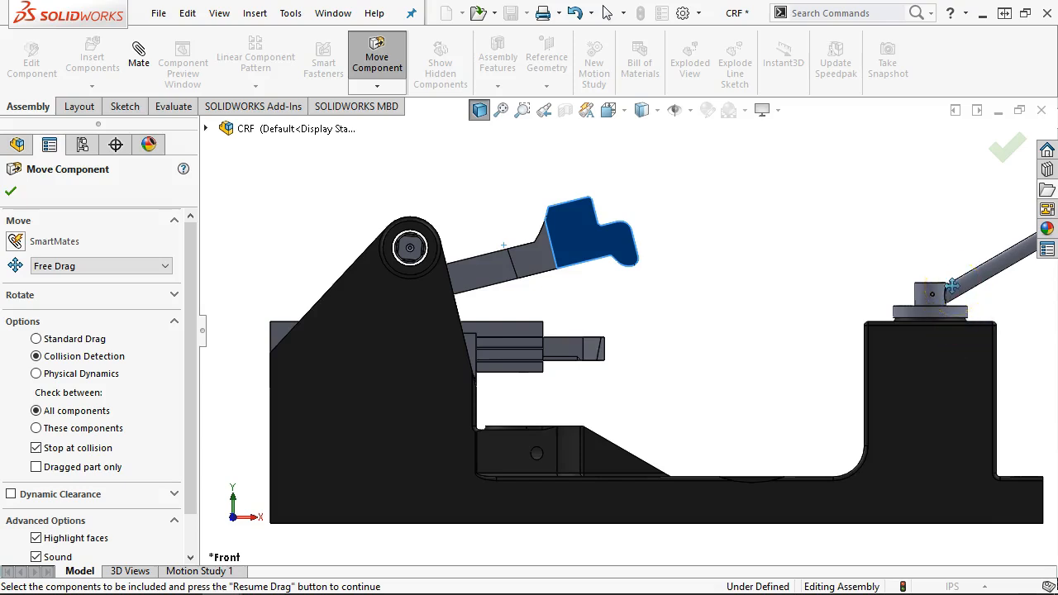
middle_click_drag(401, 364, 283, 371)
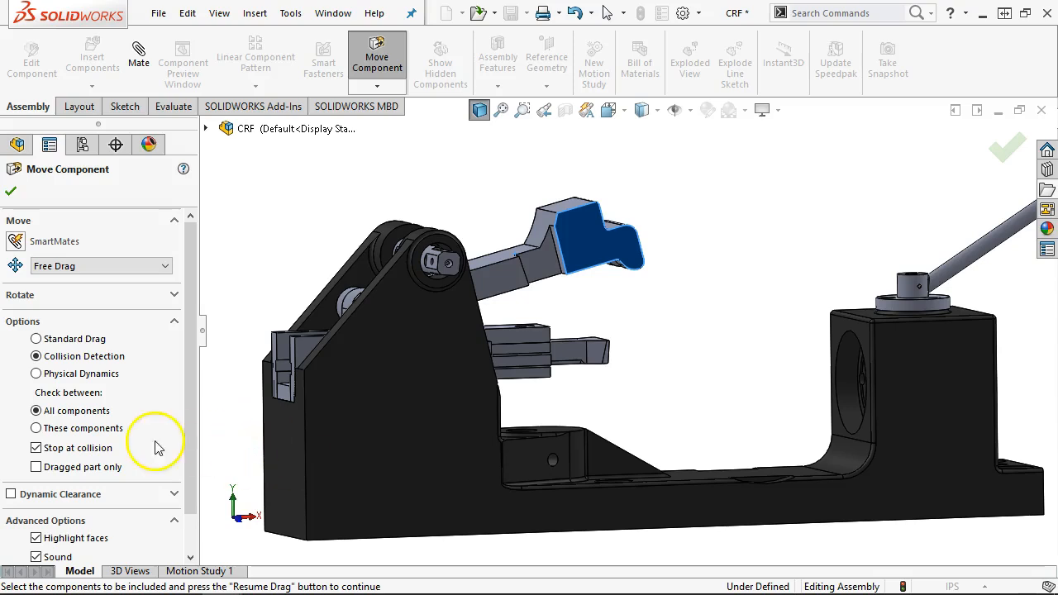
left_click(36, 428)
left_click(133, 441)
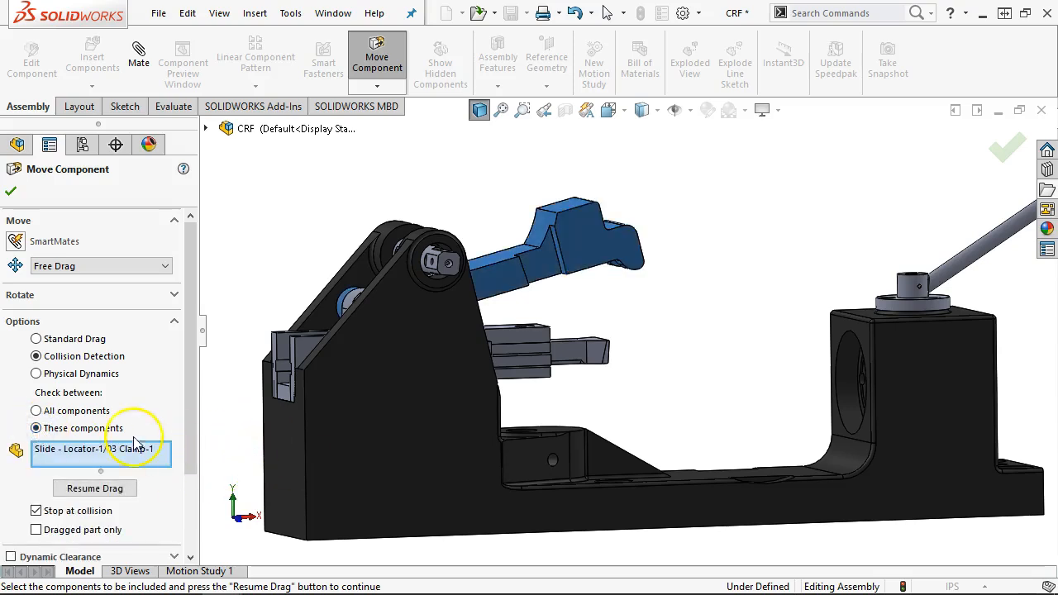
middle_click_drag(469, 208, 486, 251)
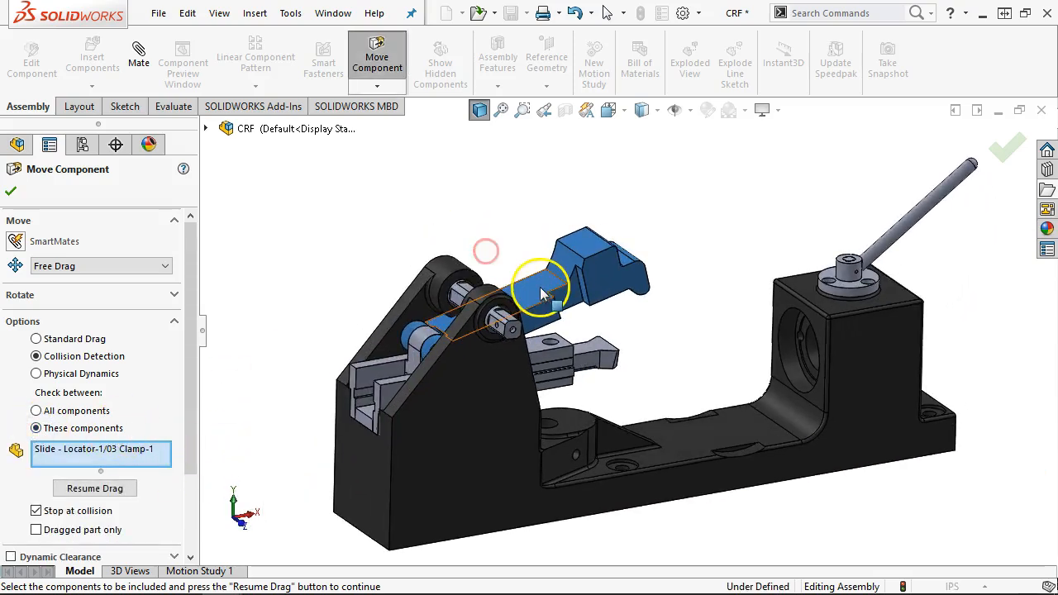
left_click(440, 274)
left_click(92, 502)
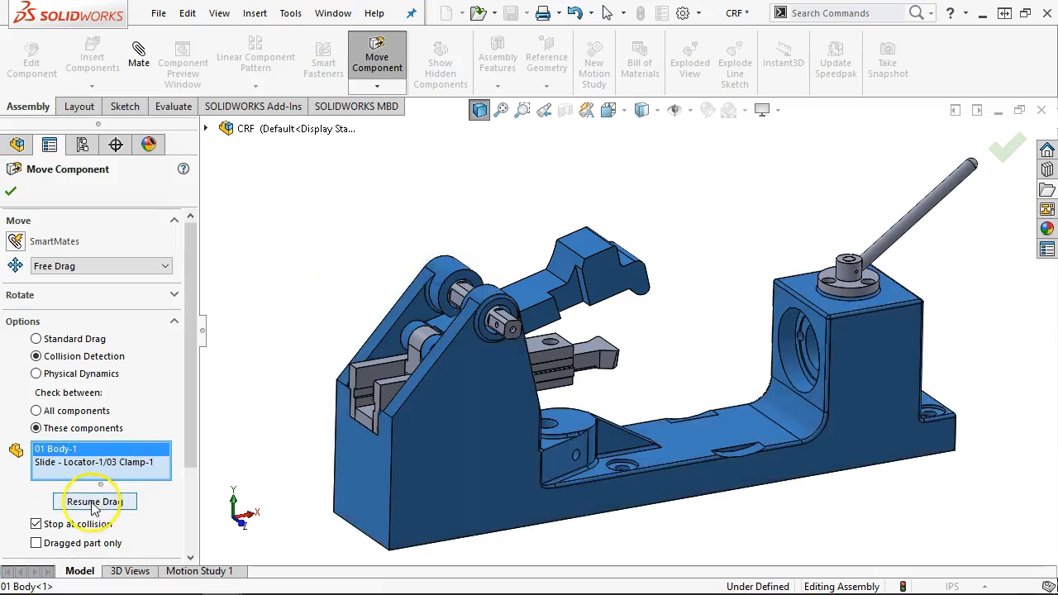
- Try moving the clamp against the body with collision detection, dismiss the collision warning, and finish the Move Component command
left_click_drag(592, 260, 671, 241)
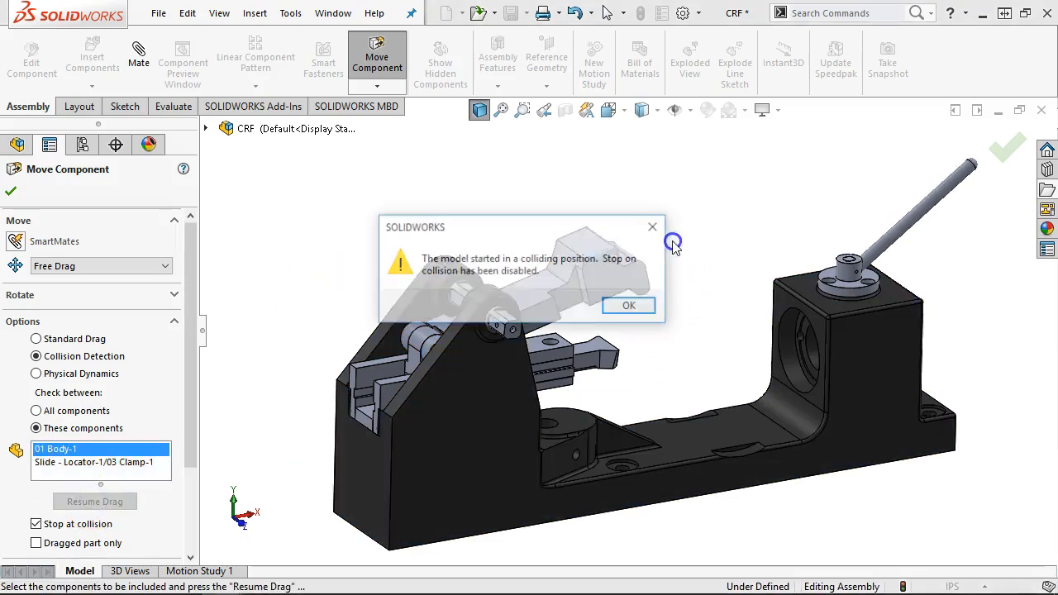
left_click(628, 304)
middle_click_drag(628, 304, 518, 258)
scroll(518, 257, "down", 5)
left_click_drag(519, 307, 649, 398)
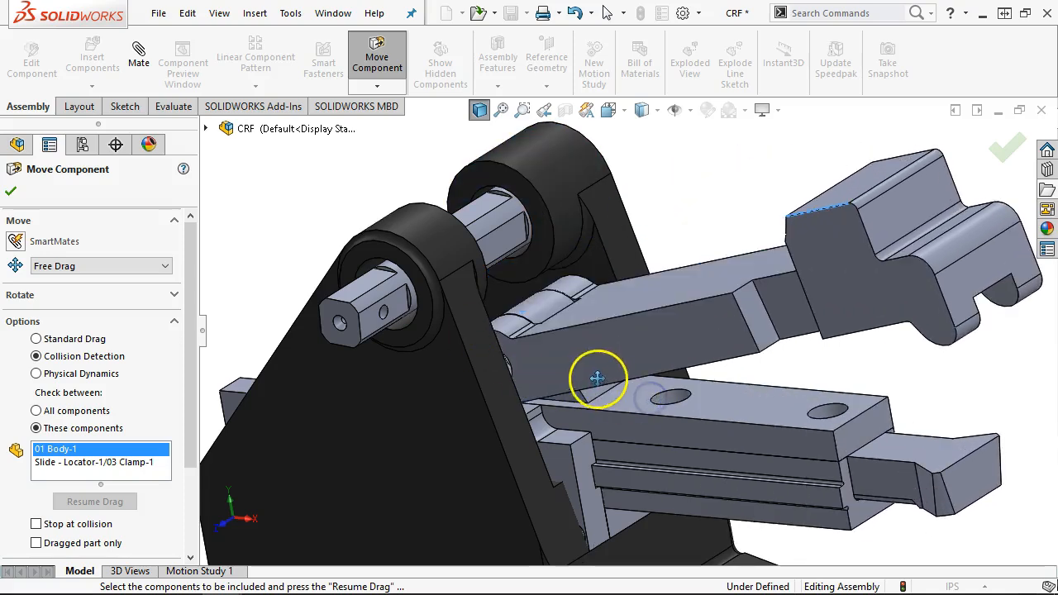
left_click(11, 191)
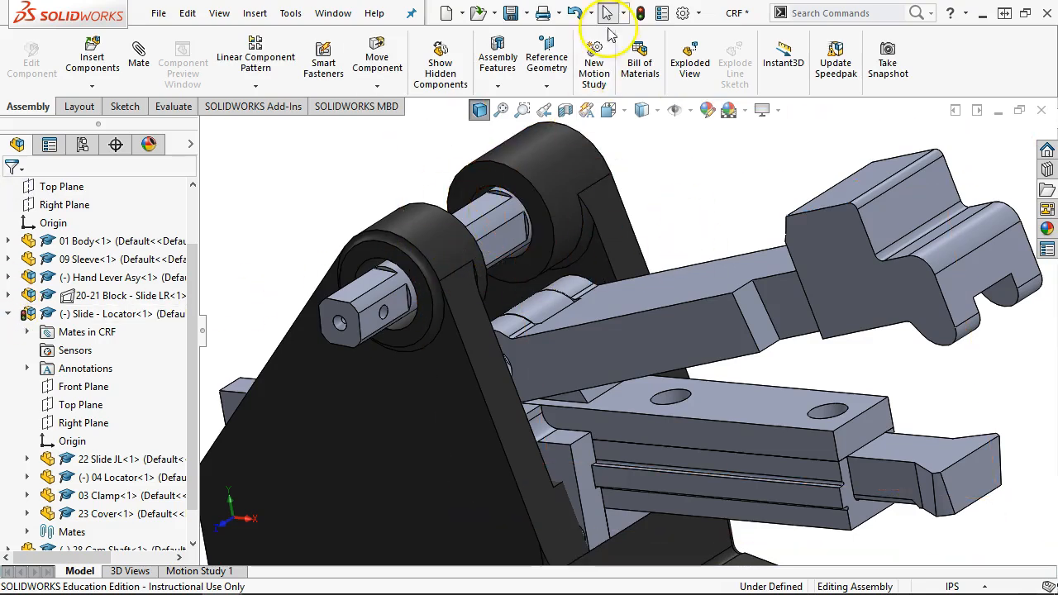
- Slide the Slide - Locator subassembly back into the body and check its position in front and isometric views
left_click_drag(720, 441, 261, 239)
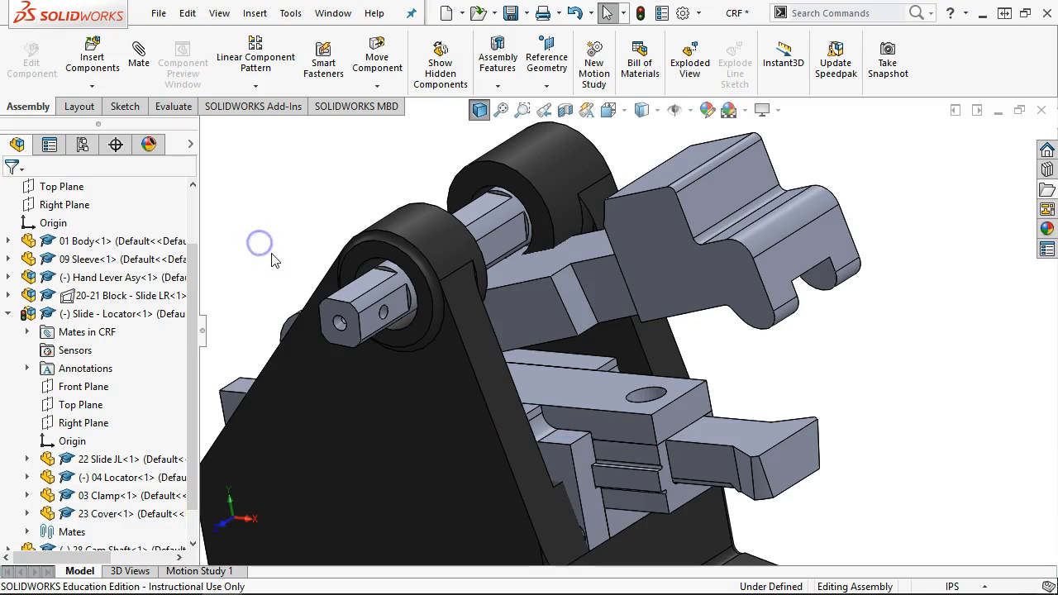
key("ctrl+1")
scroll(586, 333, "down", 2)
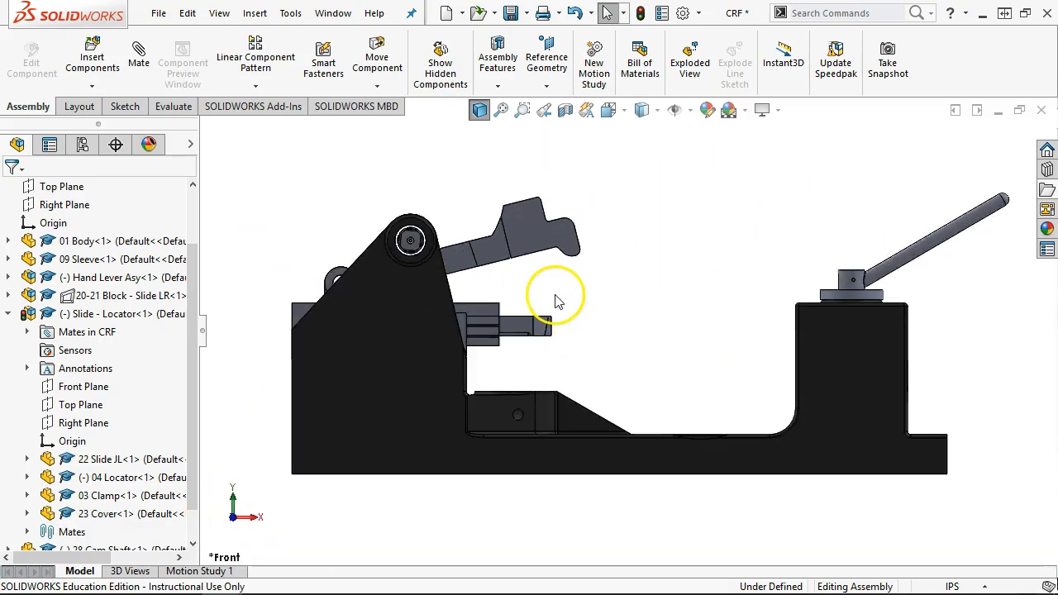
key("ctrl+7")
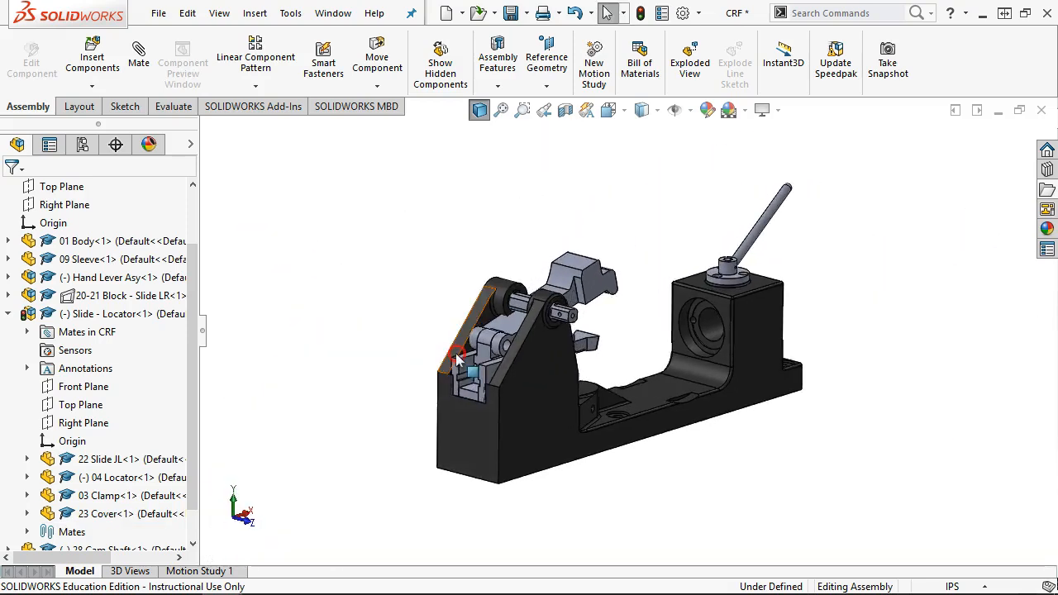
- Open the Slide - Locator subassembly in its own window to inspect it, then return to the CRF assembly
left_click(9, 314)
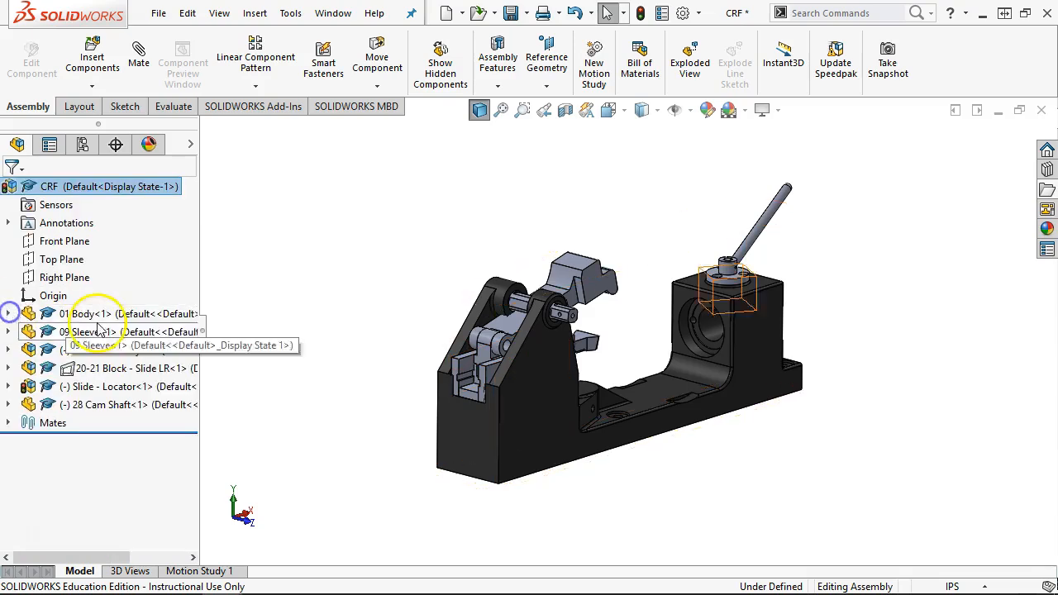
right_click(91, 386)
left_click(118, 17)
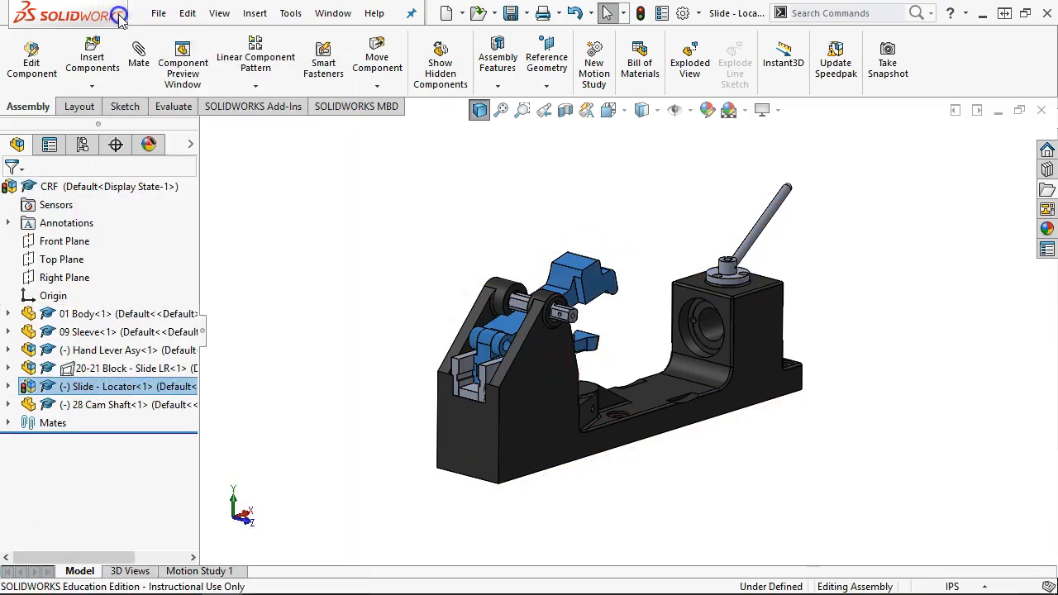
middle_click_drag(345, 245, 363, 326)
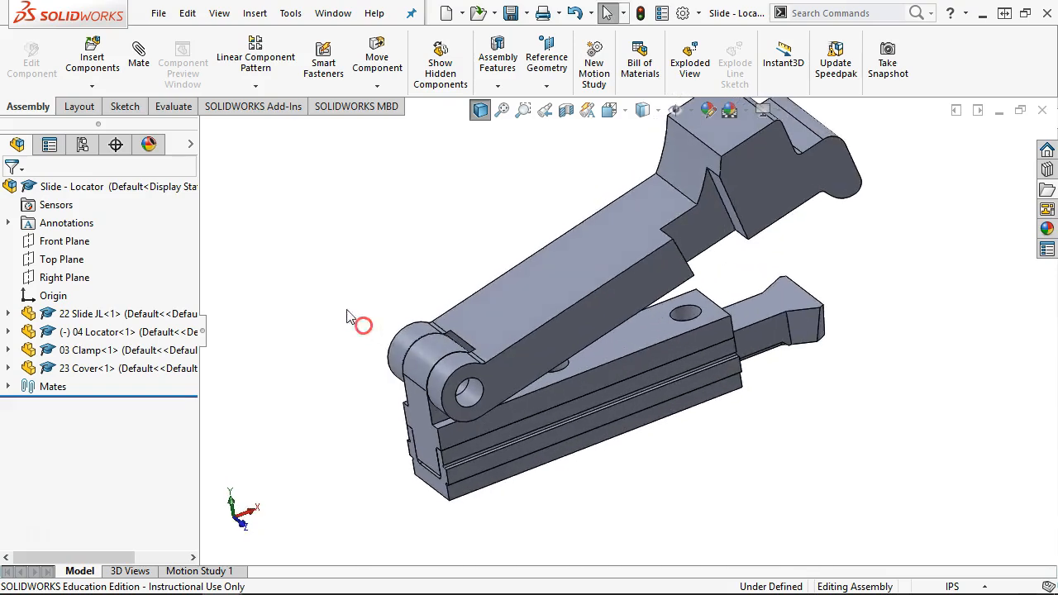
left_click(1039, 108)
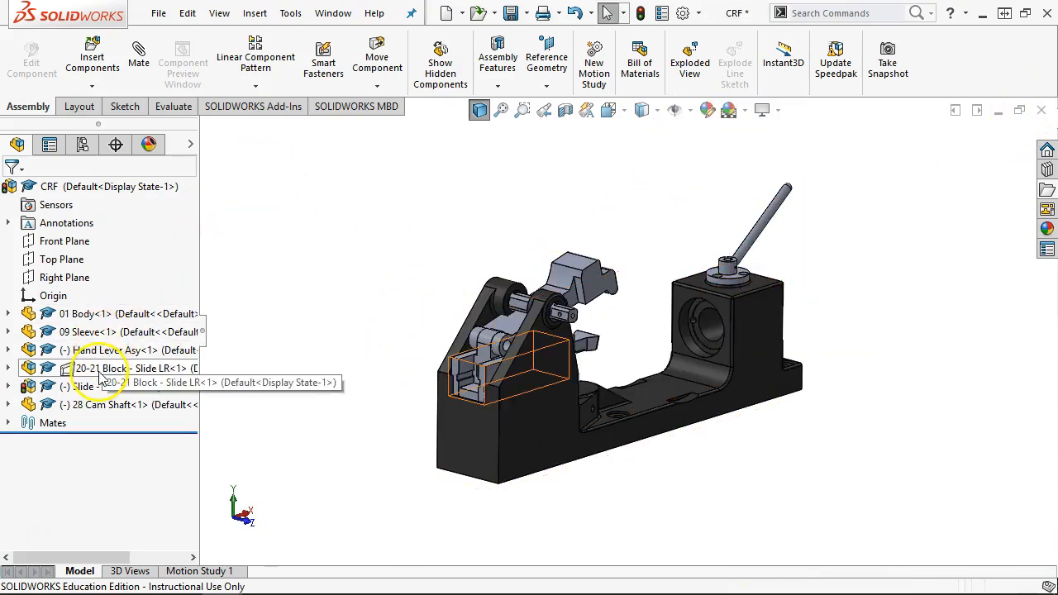
- Expand the 20-21 Block - Slide LR subassembly in the component tree and open it in its own window
left_click(100, 372)
left_click(9, 368)
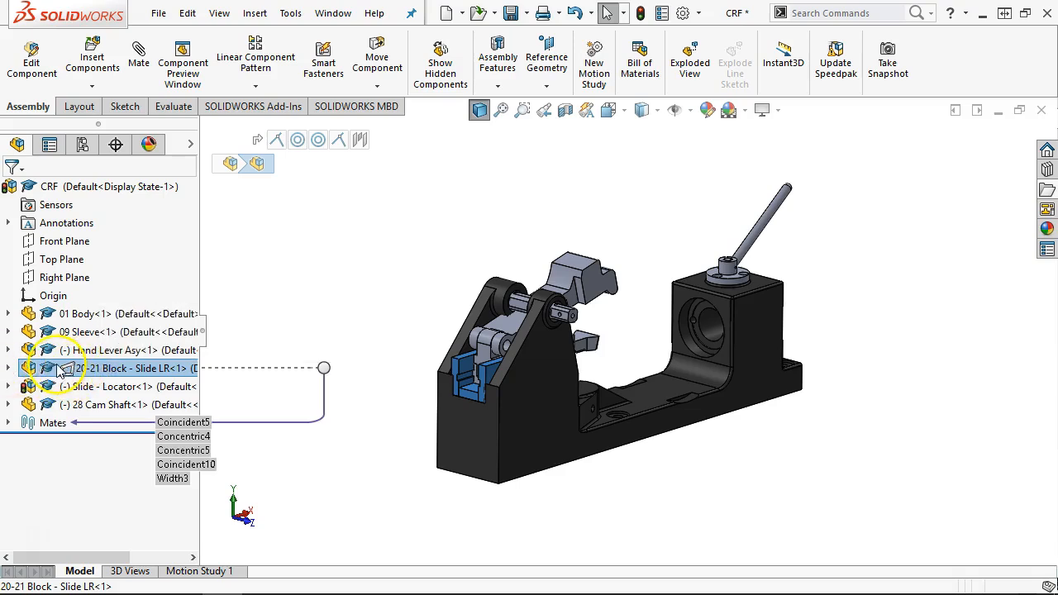
left_click(8, 371)
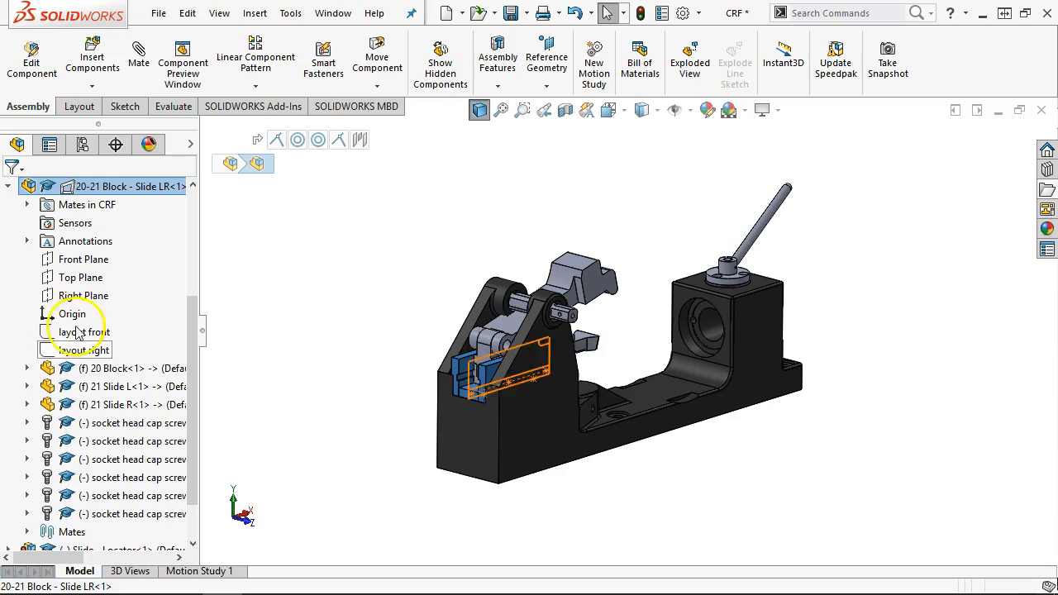
right_click(78, 186)
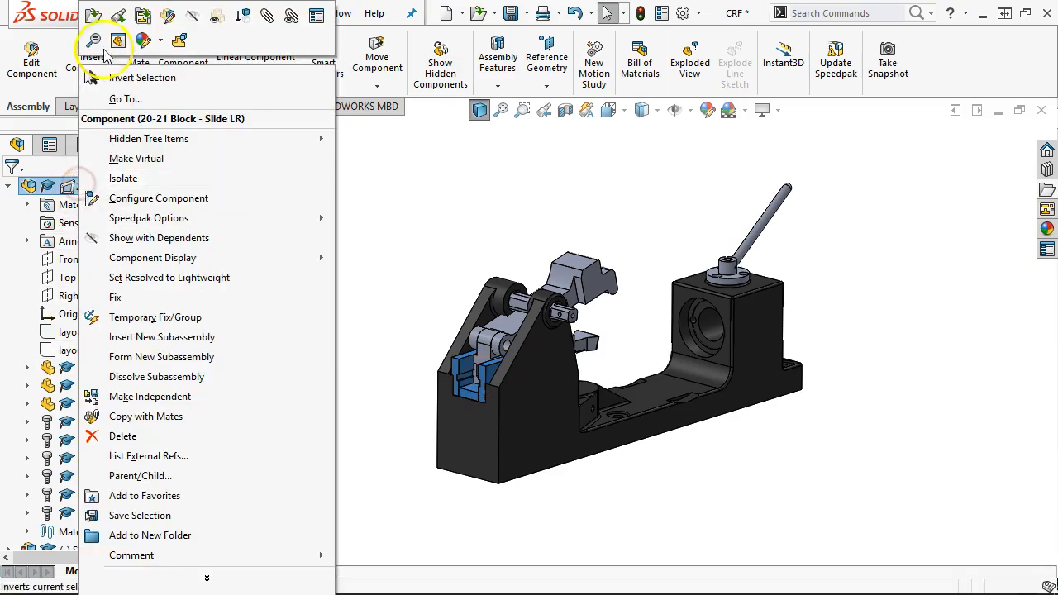
left_click(91, 29)
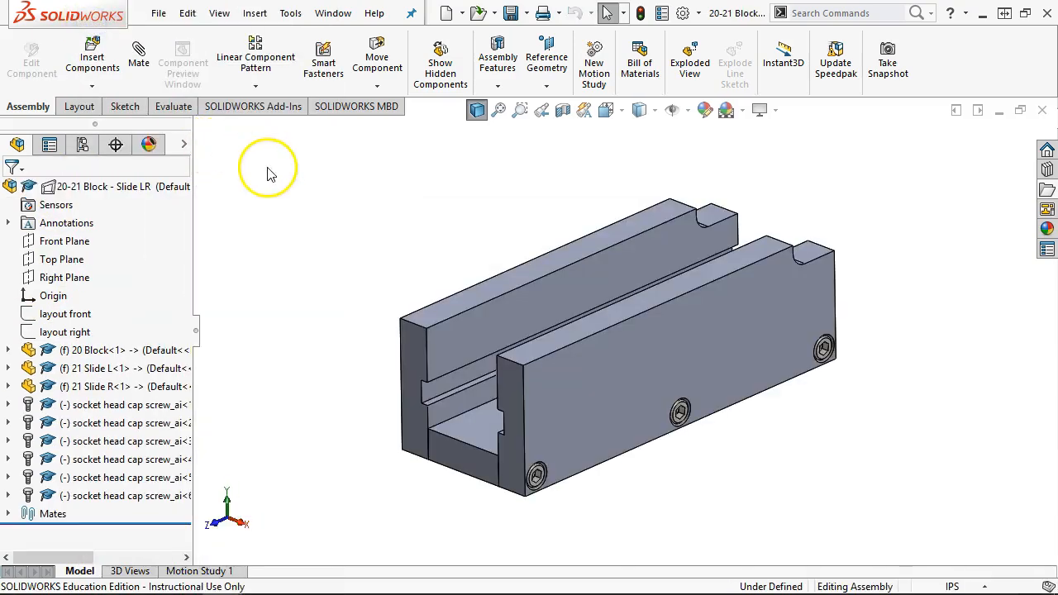
- Set the overall width in the layout front sketch to 2.25 in, then rebuild and save all modified files
left_click(57, 318)
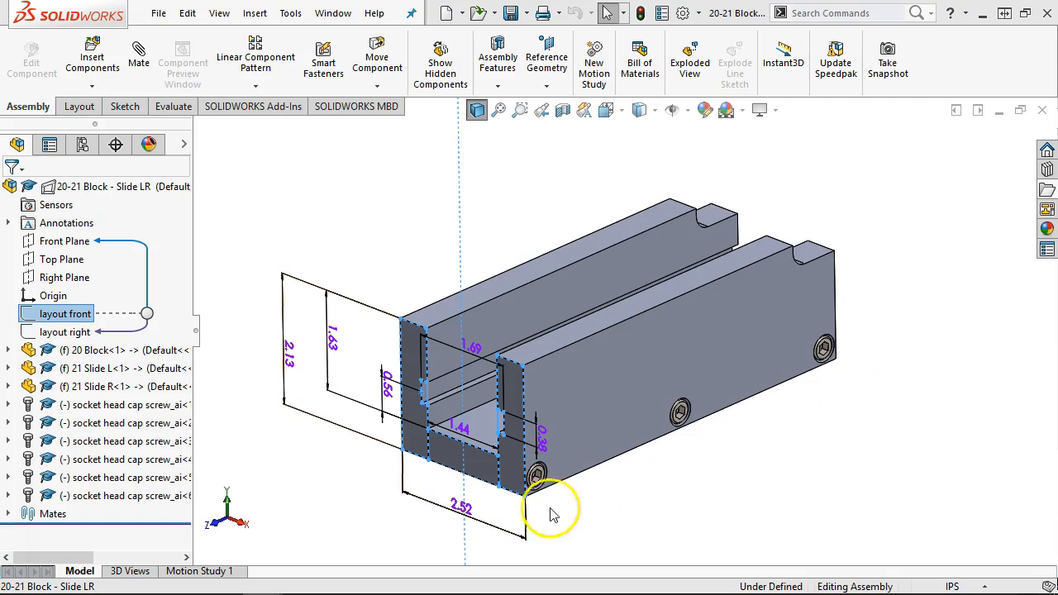
double_click(460, 506)
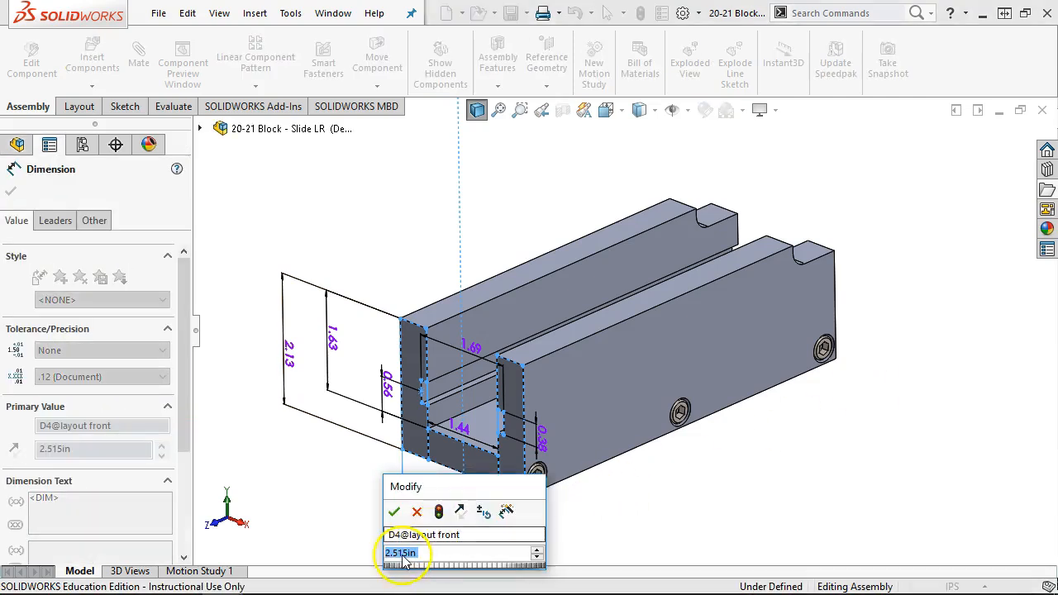
type("2.25")
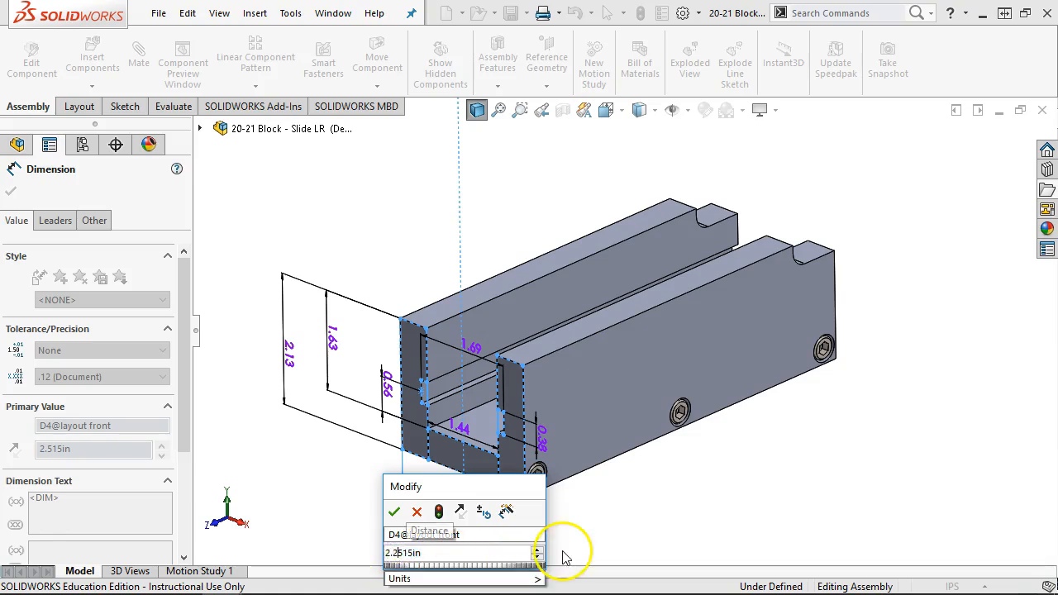
key("Return")
left_click(641, 15)
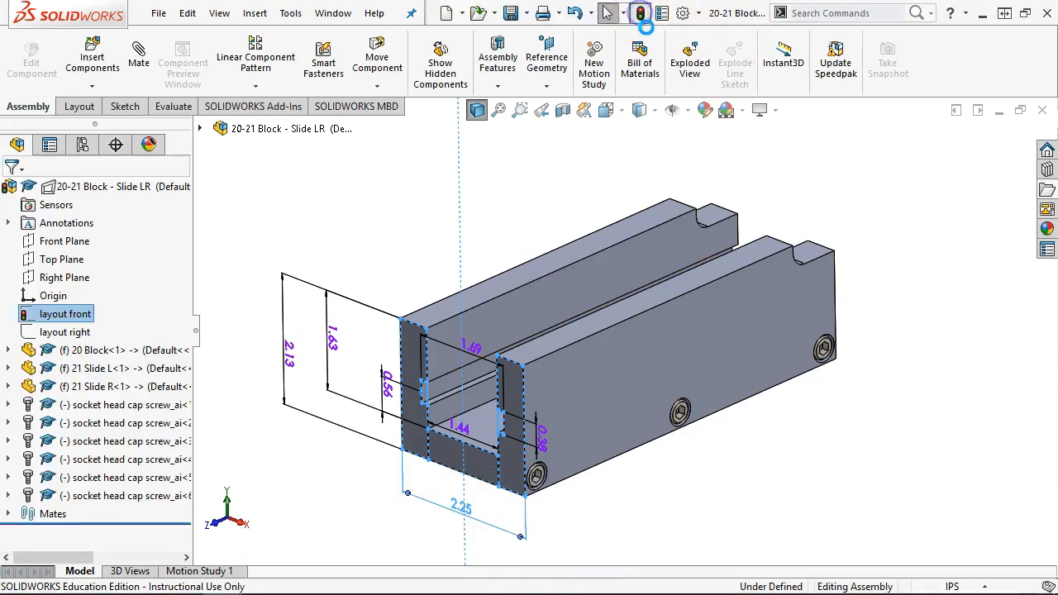
left_click(510, 13)
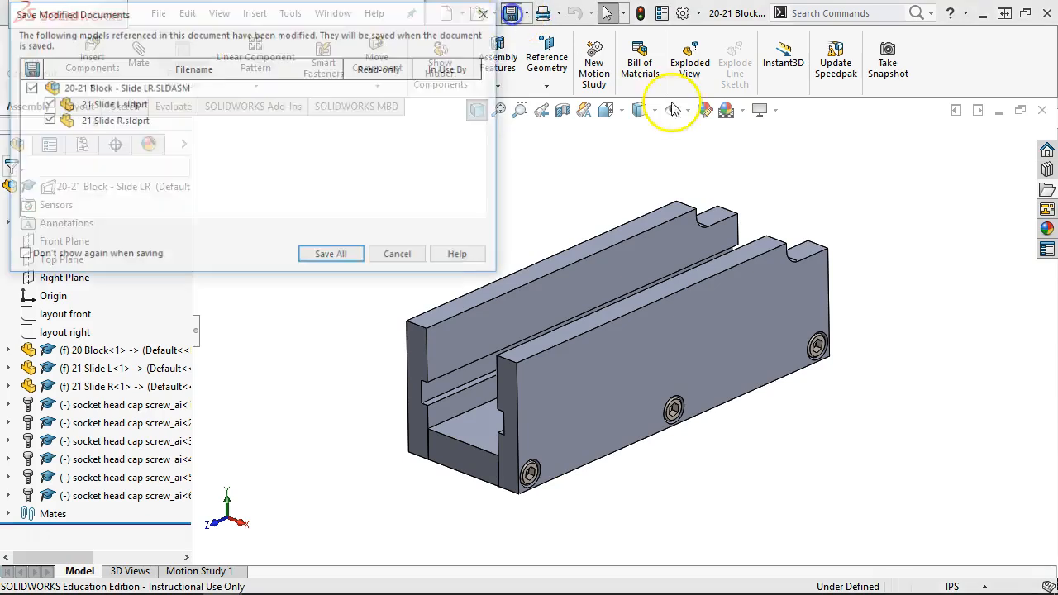
left_click(329, 263)
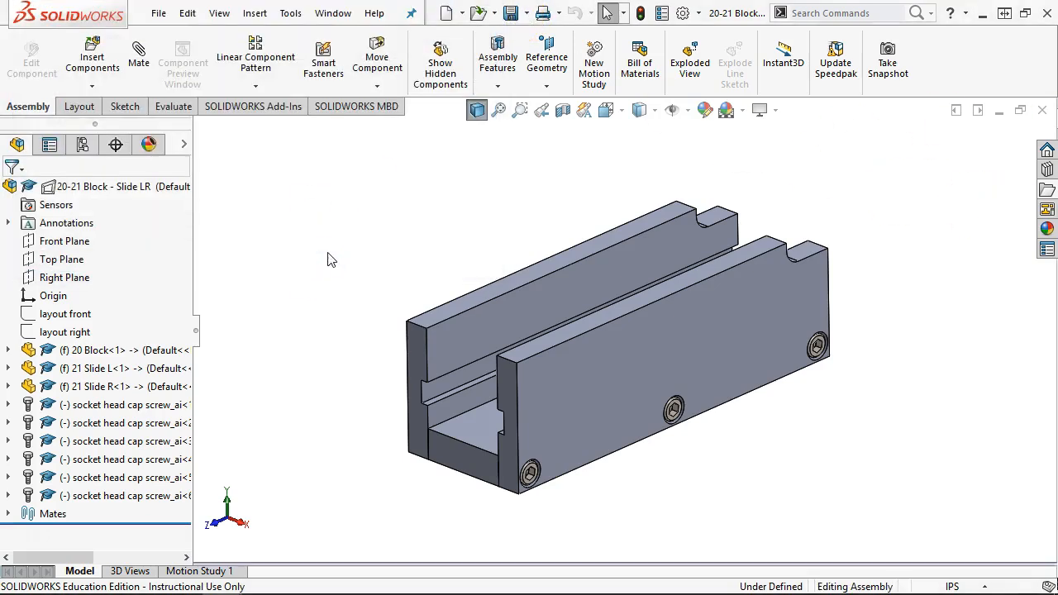
- Return to the CRF assembly, rebuild it with the changed block, and inspect the block's fit in the body from the end
left_click(1040, 112)
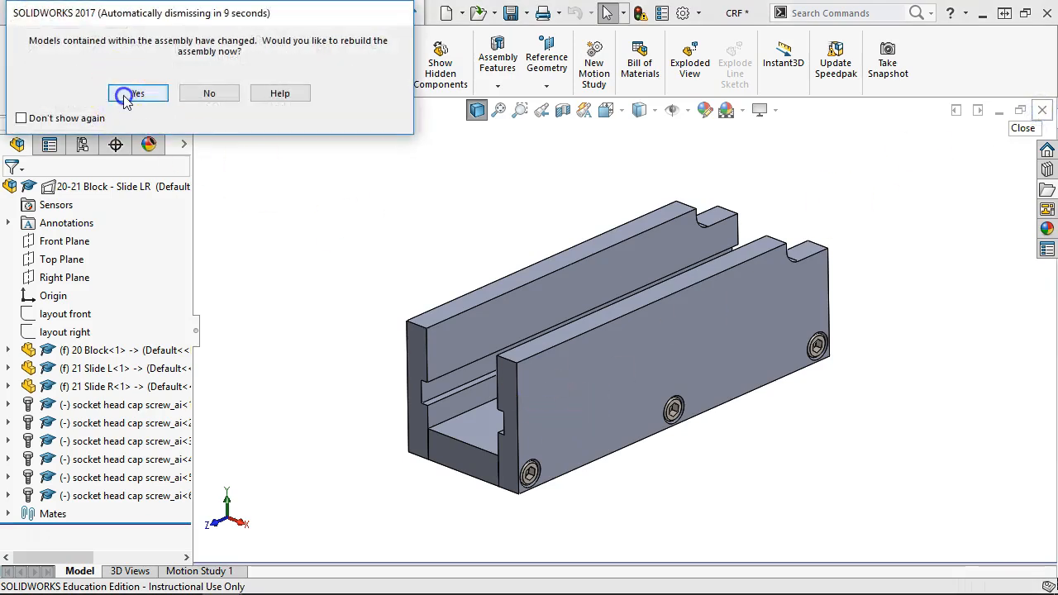
left_click(136, 91)
scroll(475, 381, "down", 5)
middle_click_drag(470, 378, 514, 285)
scroll(516, 339, "up", 1)
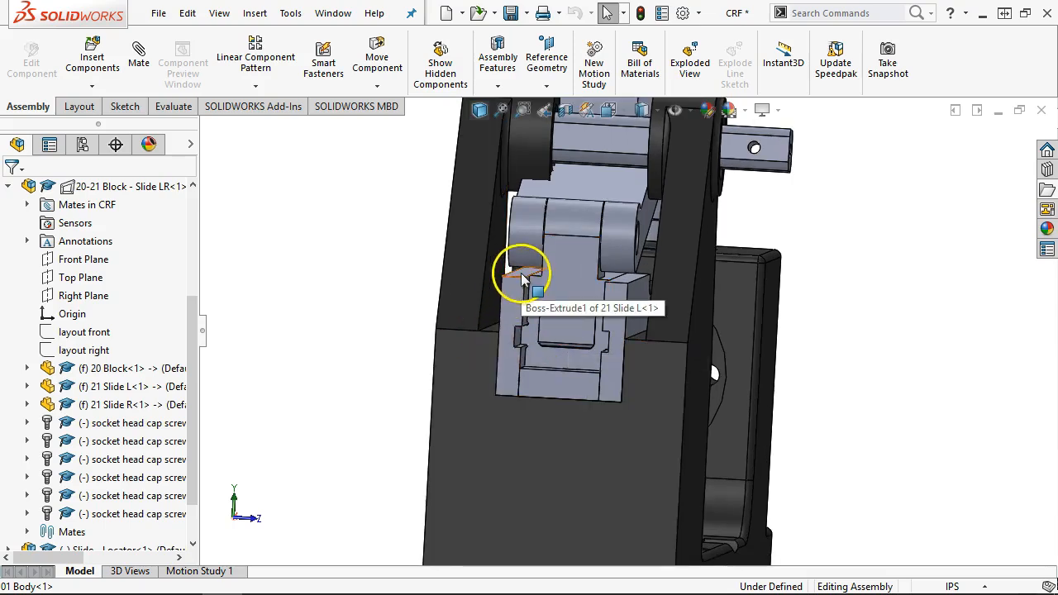
- Select the body's end face below the block, view the whole assembly, and collapse the 20-21 Block - Slide LR subassembly
scroll(528, 384, "up", 5)
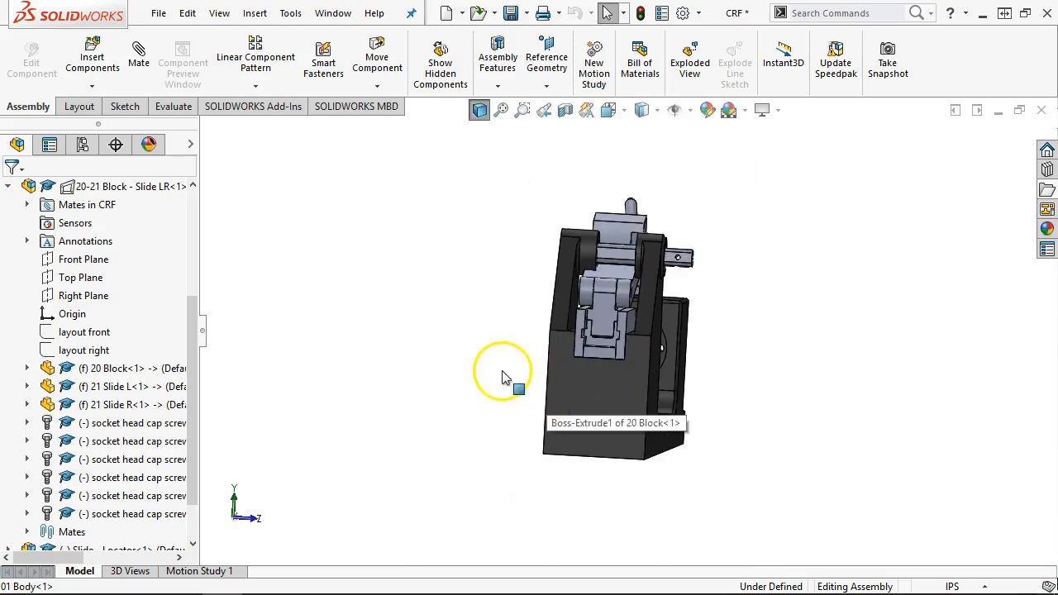
left_click(618, 420)
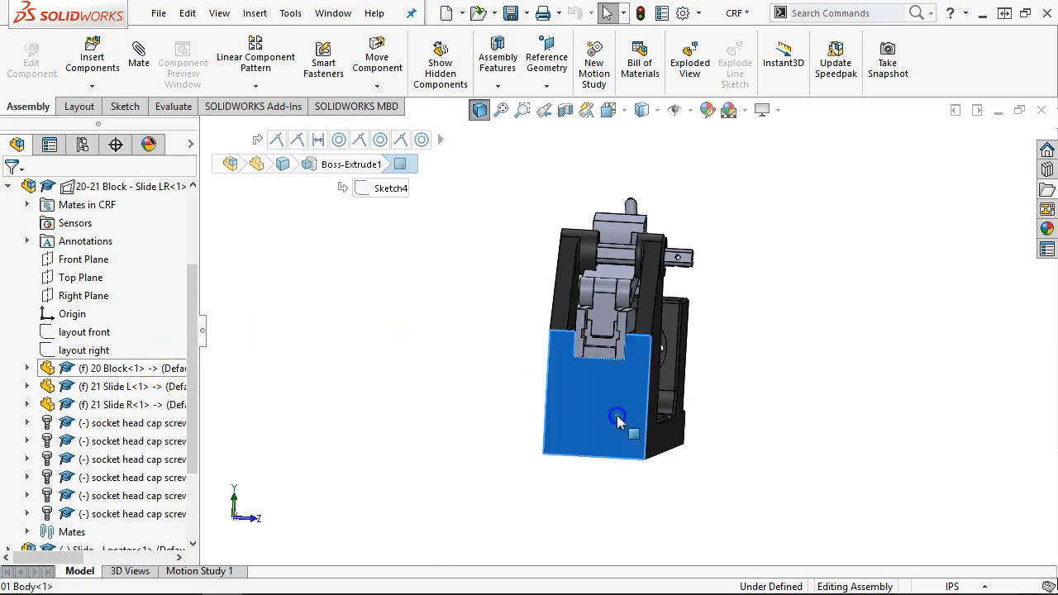
middle_click_drag(738, 477, 668, 503)
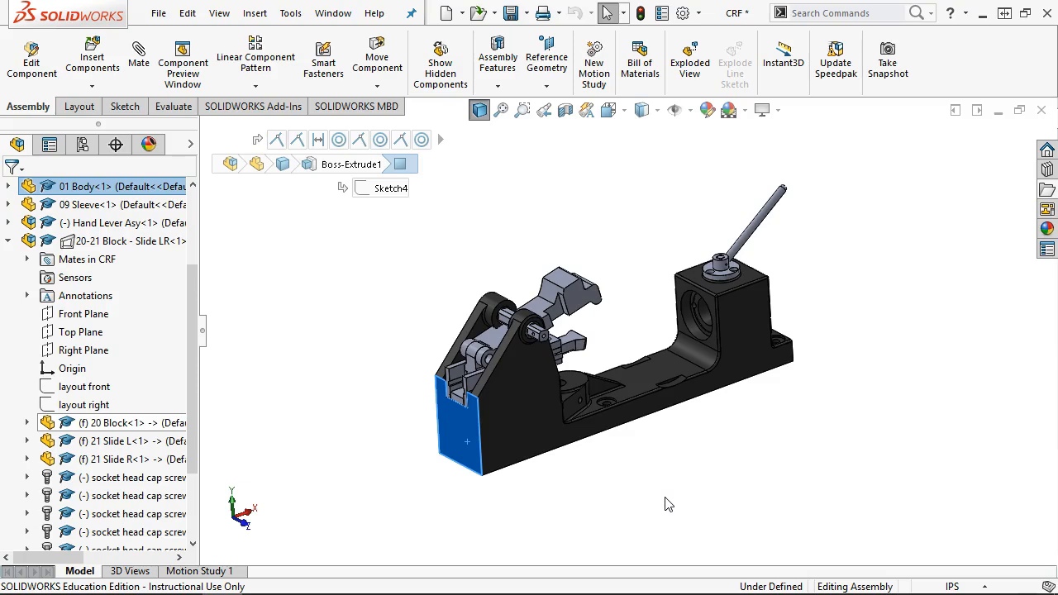
left_click(8, 240)
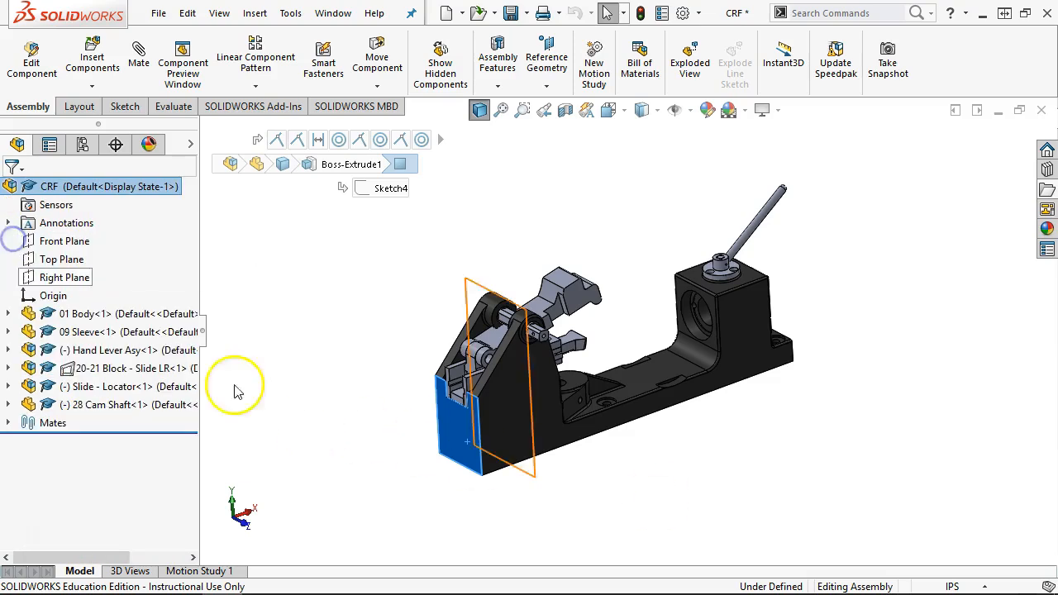
- Open the 01 Body part in its own window and display the dimensions of the layout front sketch in the layouts folder
left_click(364, 403)
scroll(363, 403, "down", 2)
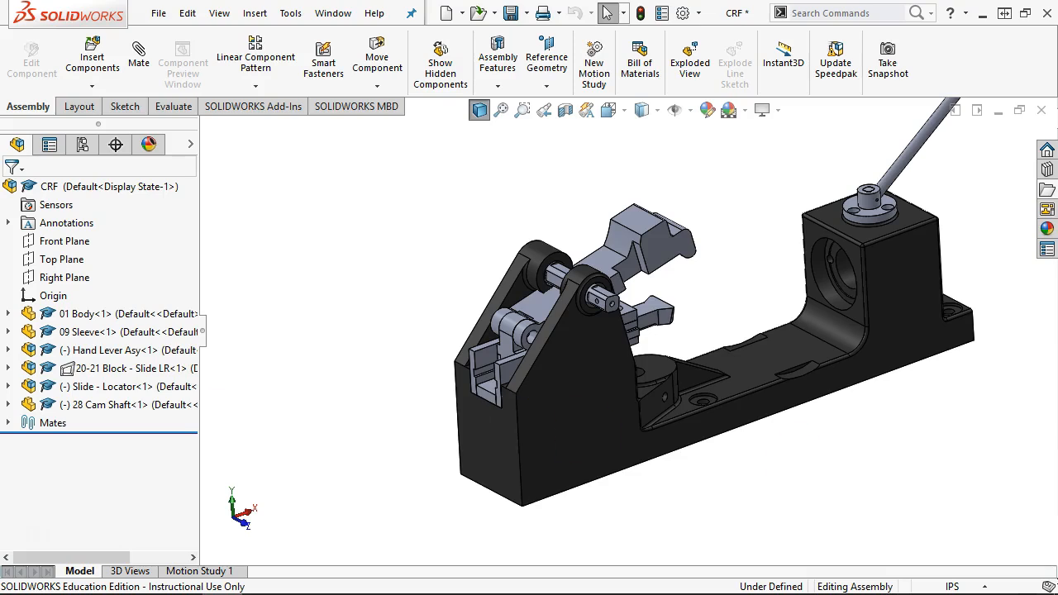
right_click(579, 401)
left_click(592, 45)
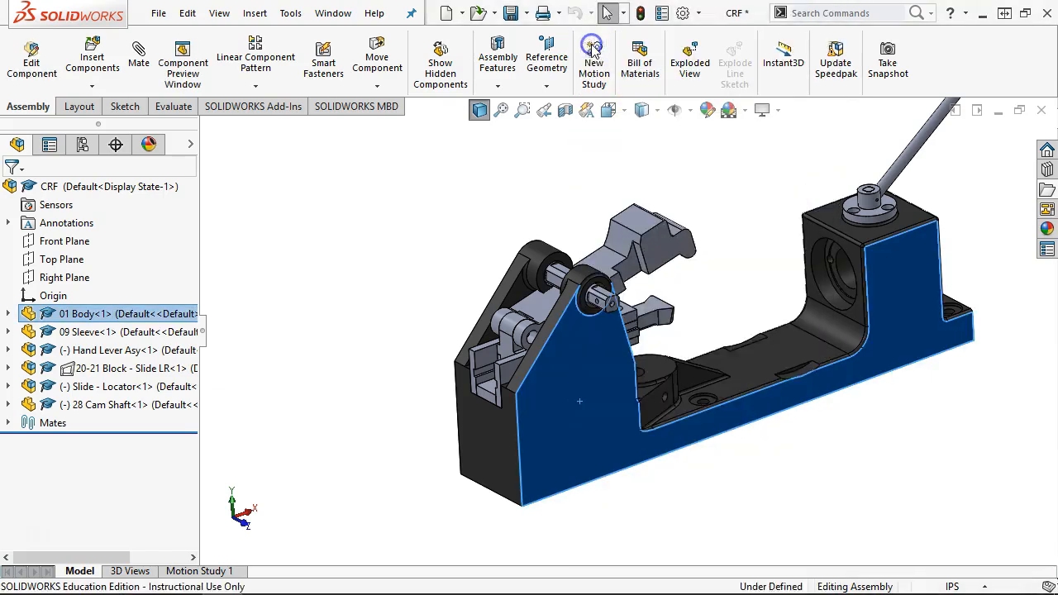
left_click(7, 350)
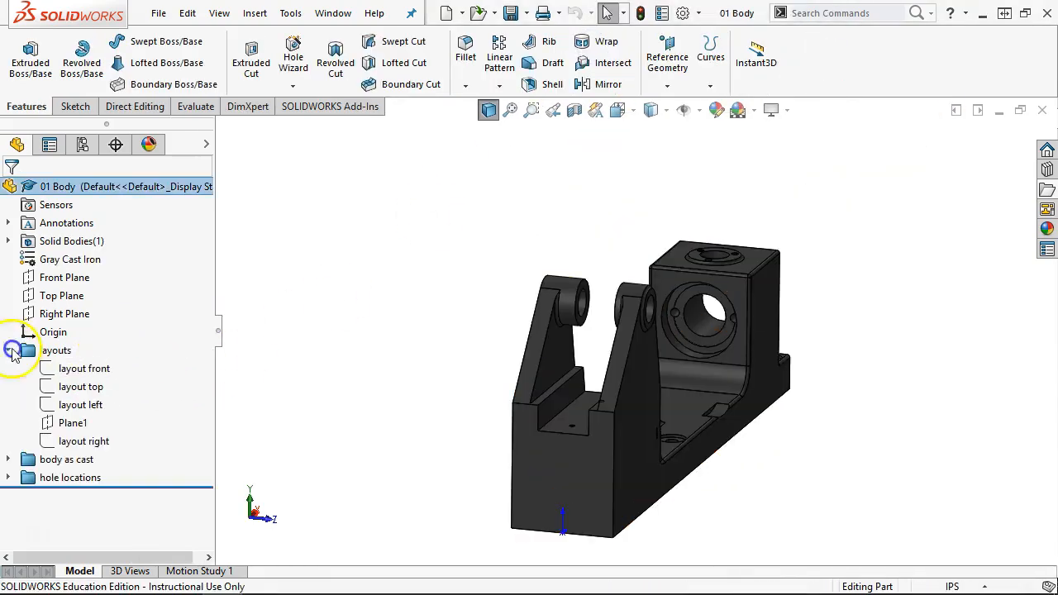
left_click(112, 371)
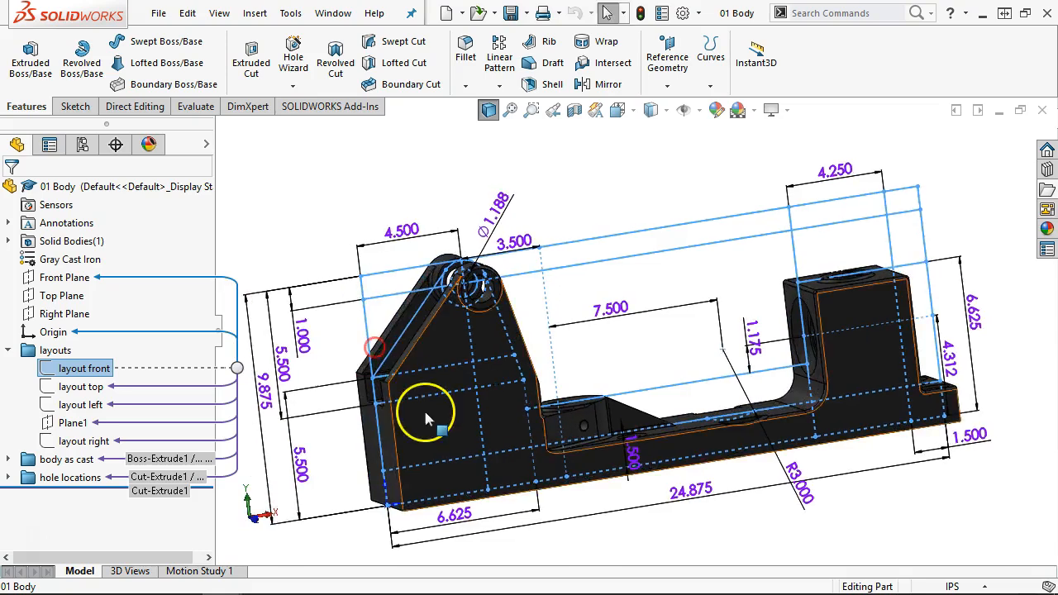
scroll(401, 405, "down", 5)
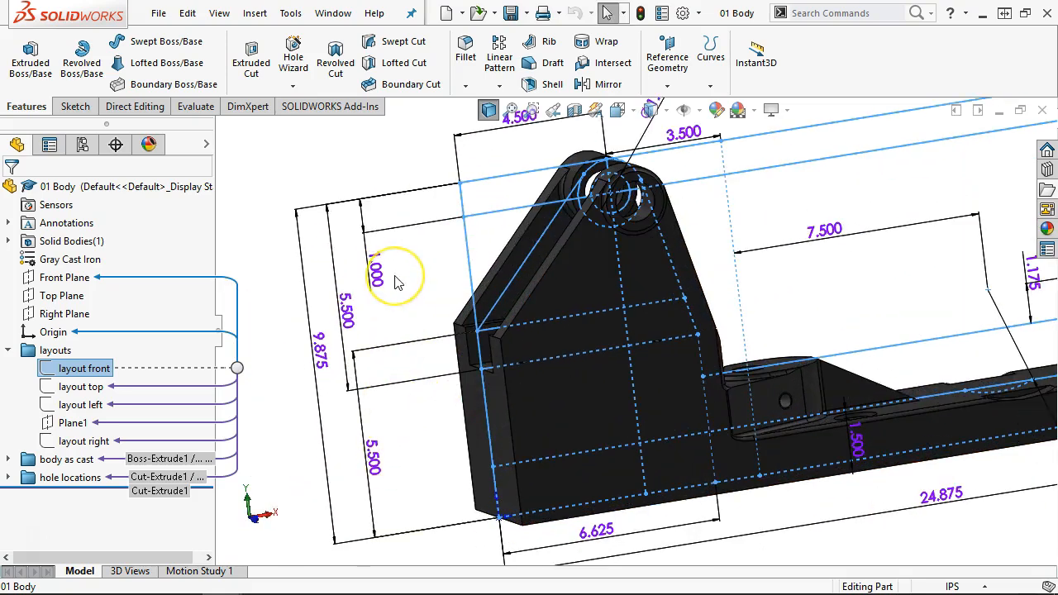
mouse_move(395, 283)
middle_mouse_down()
mouse_move(467, 224)
mouse_move(451, 205)
mouse_move(458, 221)
middle_mouse_up()
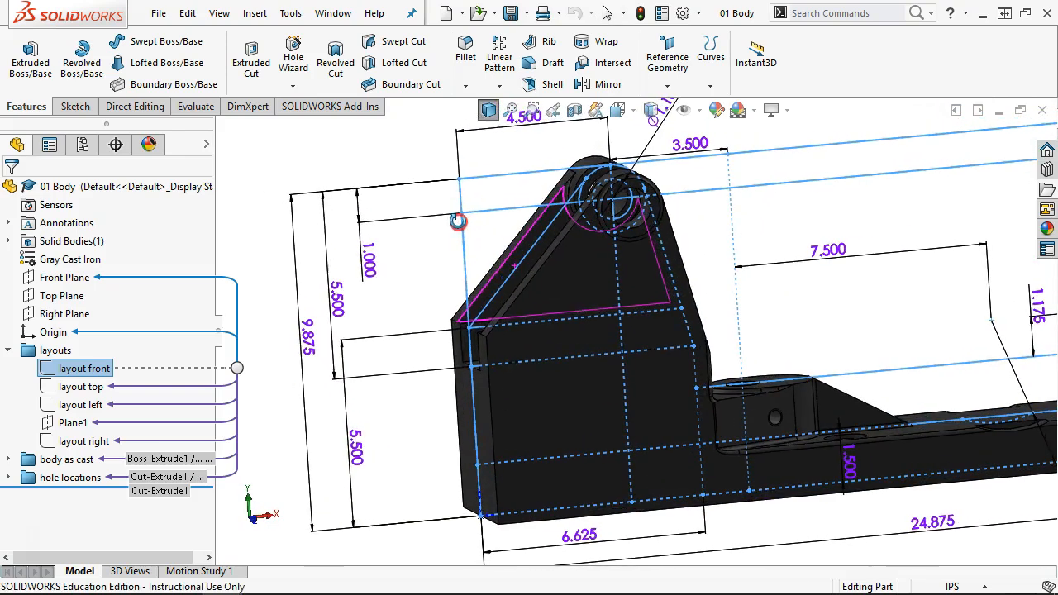
- Reposition the vertical 5.500 dimension that starts at the sketch's top line, placing it between the overall height and 1.000 dimensions
mouse_move(331, 297)
left_mouse_down()
mouse_move(392, 303)
mouse_move(364, 306)
left_mouse_up()
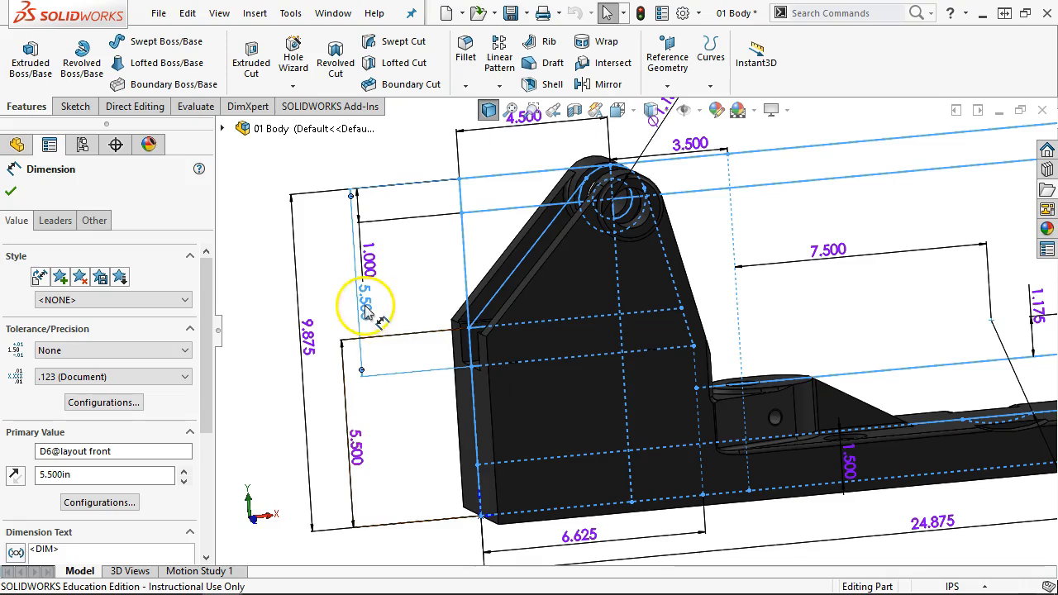
mouse_move(365, 297)
left_mouse_down()
mouse_move(493, 273)
mouse_move(355, 304)
left_mouse_up()
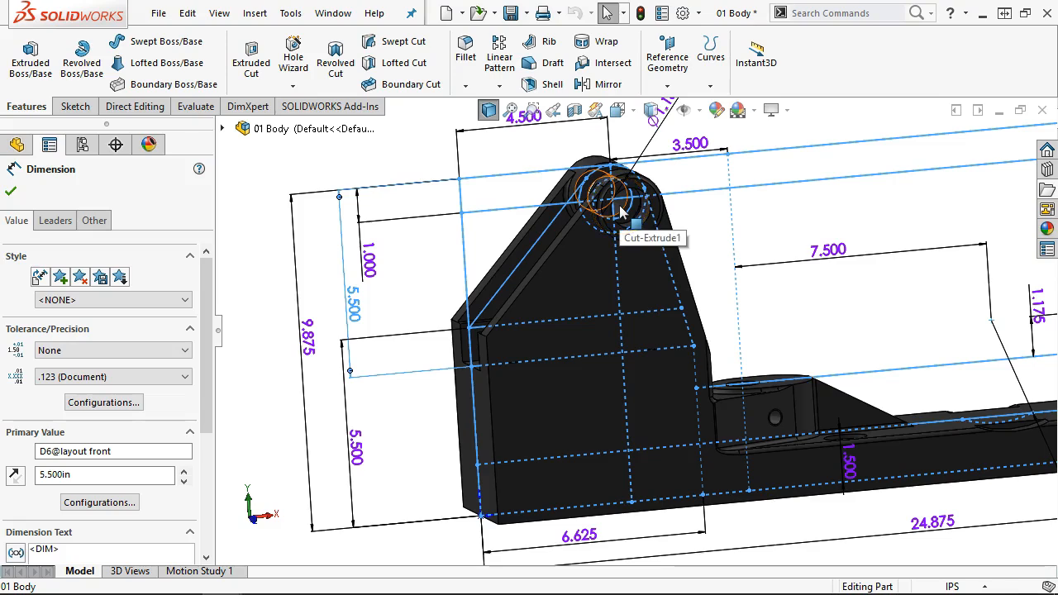
left_click(378, 297)
- Edit the layout front sketch and reattach the upper end of that vertical dimension from the top line to the centre of the hole circles
key("ctrl+1")
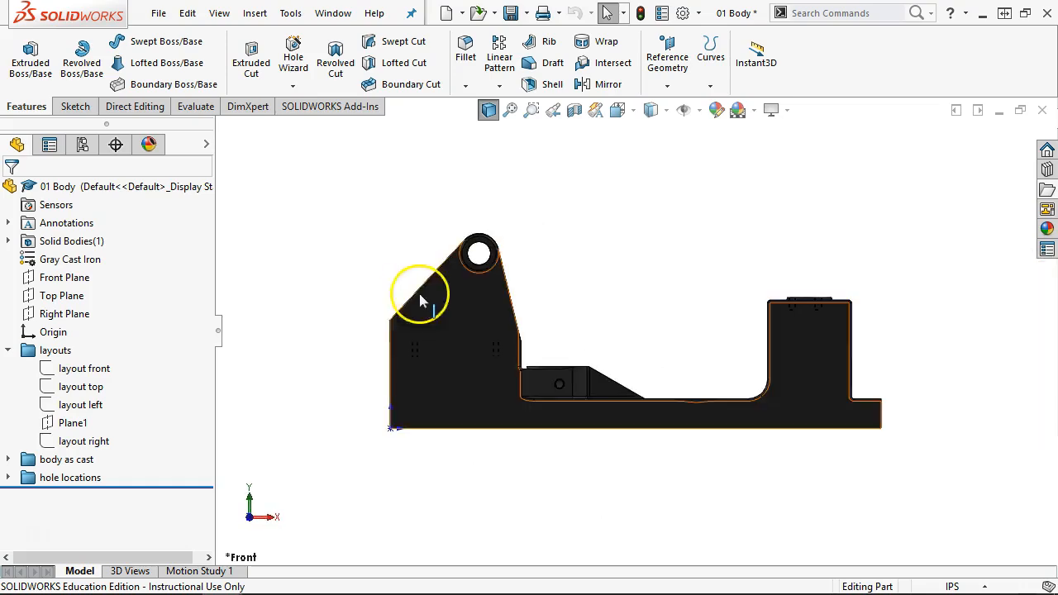
left_click(81, 372)
right_click(83, 378)
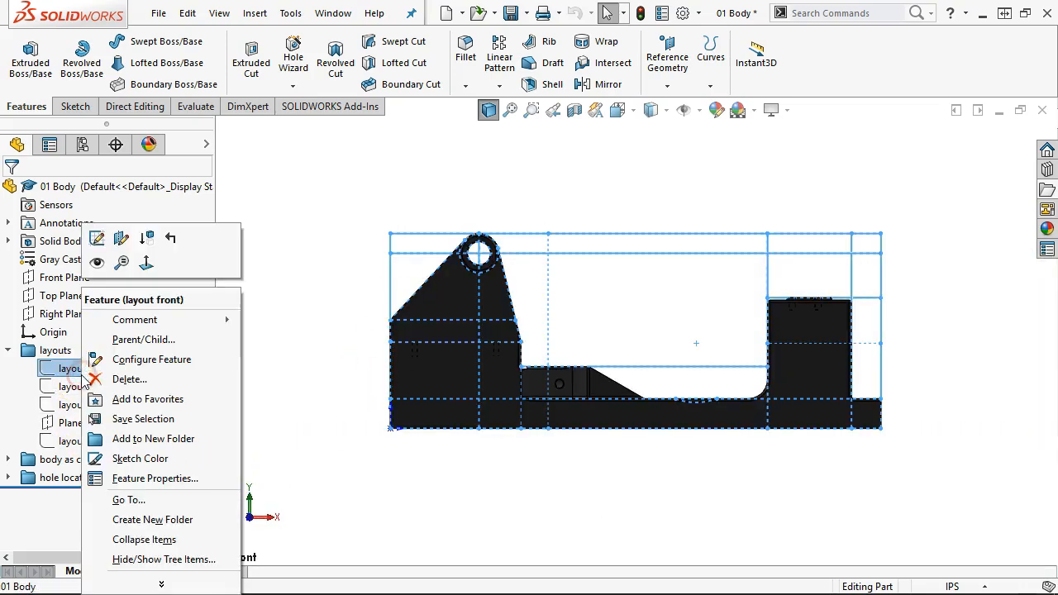
left_click(124, 238)
scroll(333, 264, "down", 3)
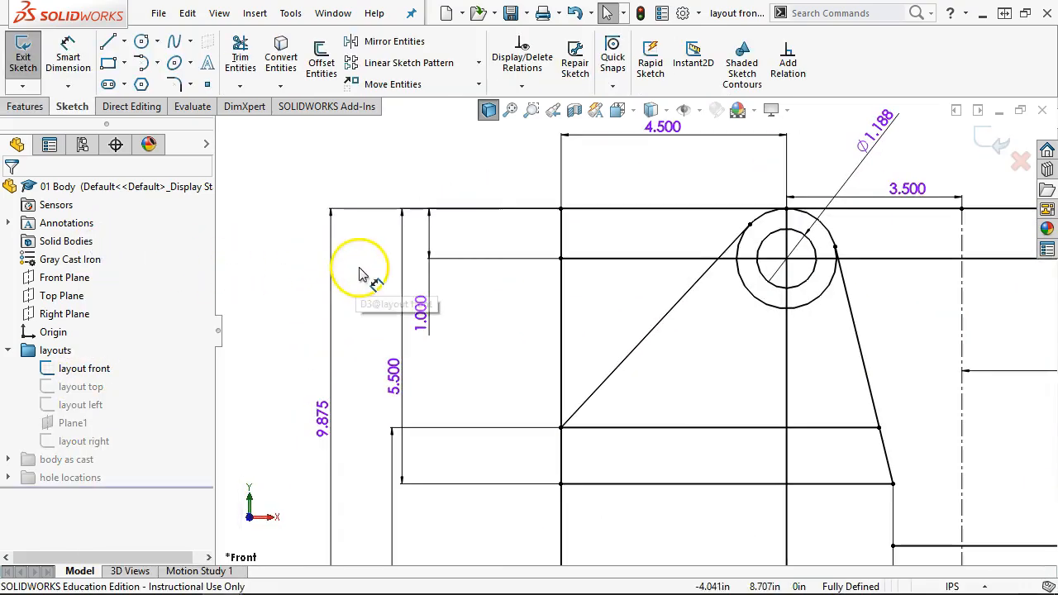
left_click(344, 371)
left_click_drag(343, 370, 345, 369)
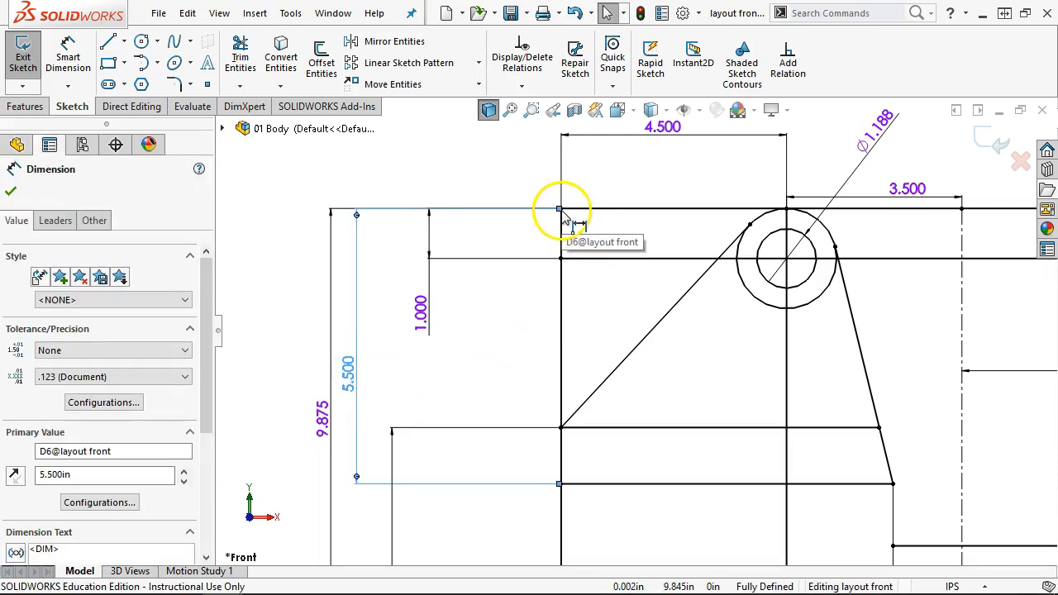
left_click_drag(560, 211, 787, 263)
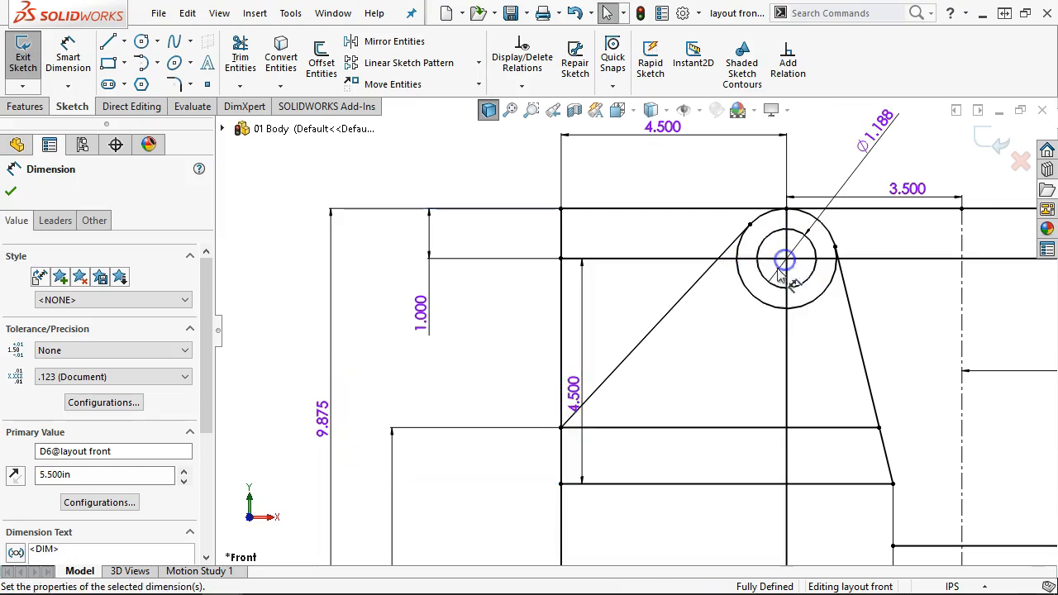
left_click_drag(567, 390, 346, 394)
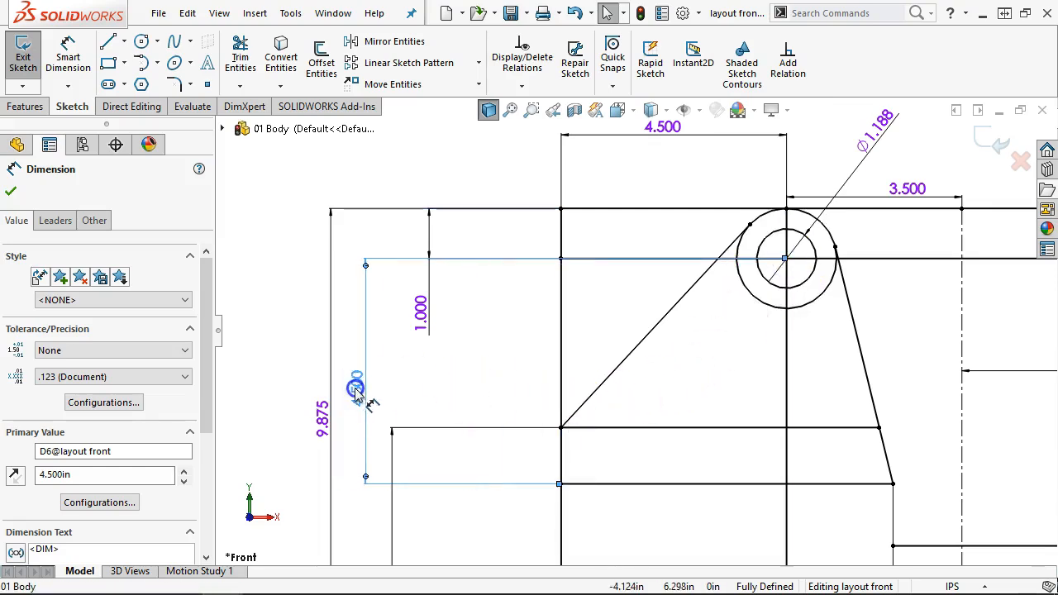
- Set the distance from the hole centre to the lower horizontal line to 5.5 in and exit the sketch
double_click(357, 388)
type("5.5")
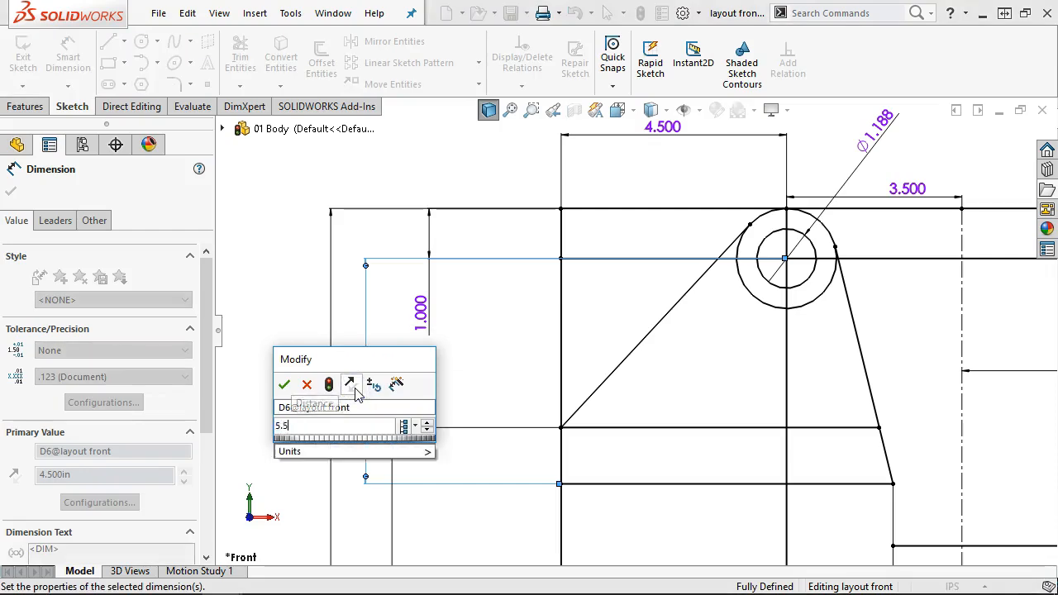
key("Return")
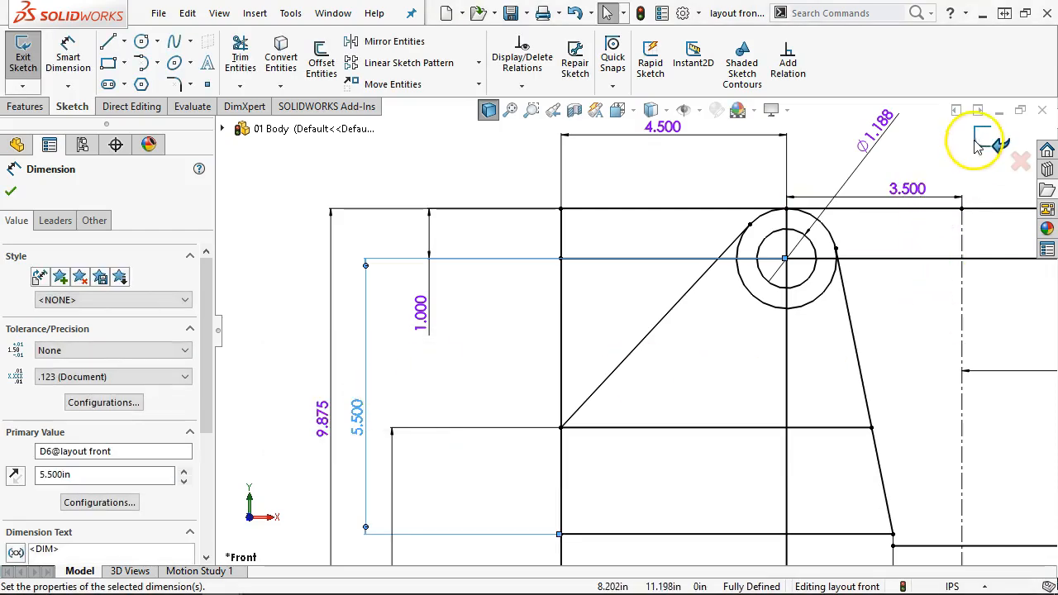
left_click(981, 139)
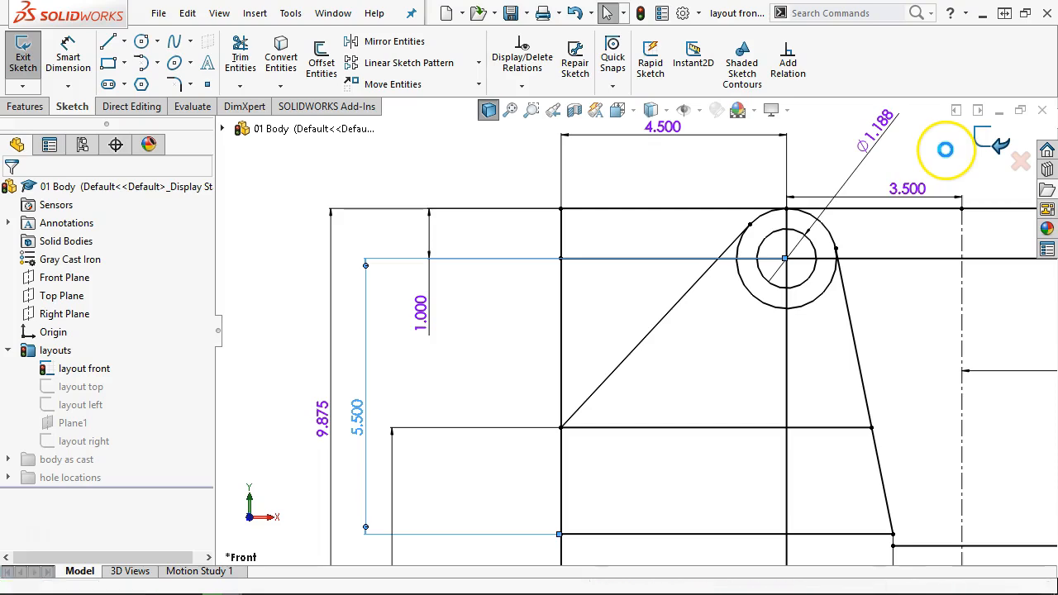
- Inspect the body's lowered slot floor and the adjoining round boss, save the part, and view the whole body
scroll(907, 508, "up", 6)
middle_click_drag(862, 404, 836, 490)
scroll(733, 390, "down", 7)
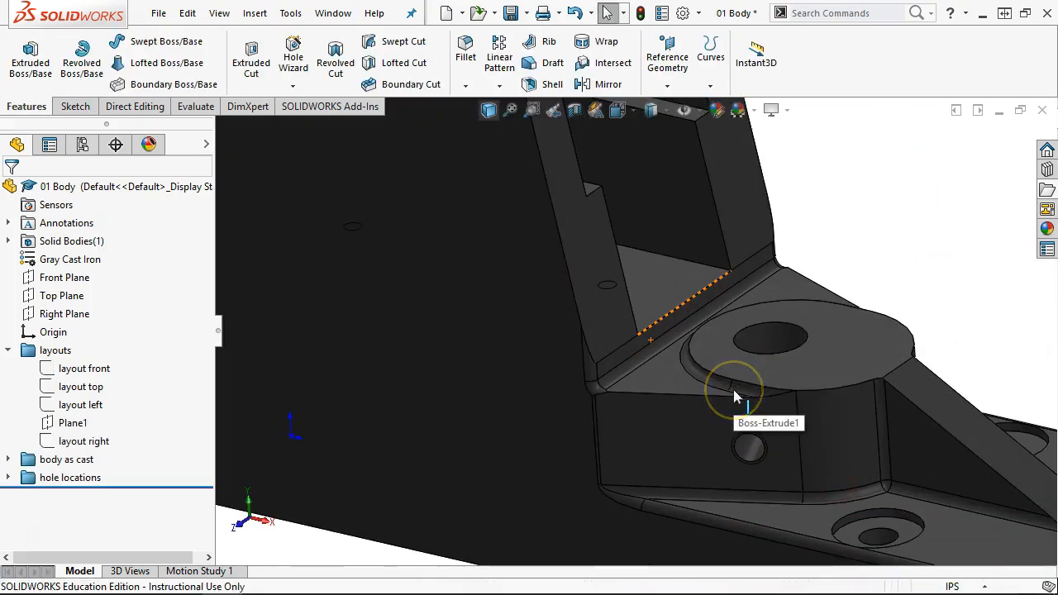
scroll(617, 354, "up", 5)
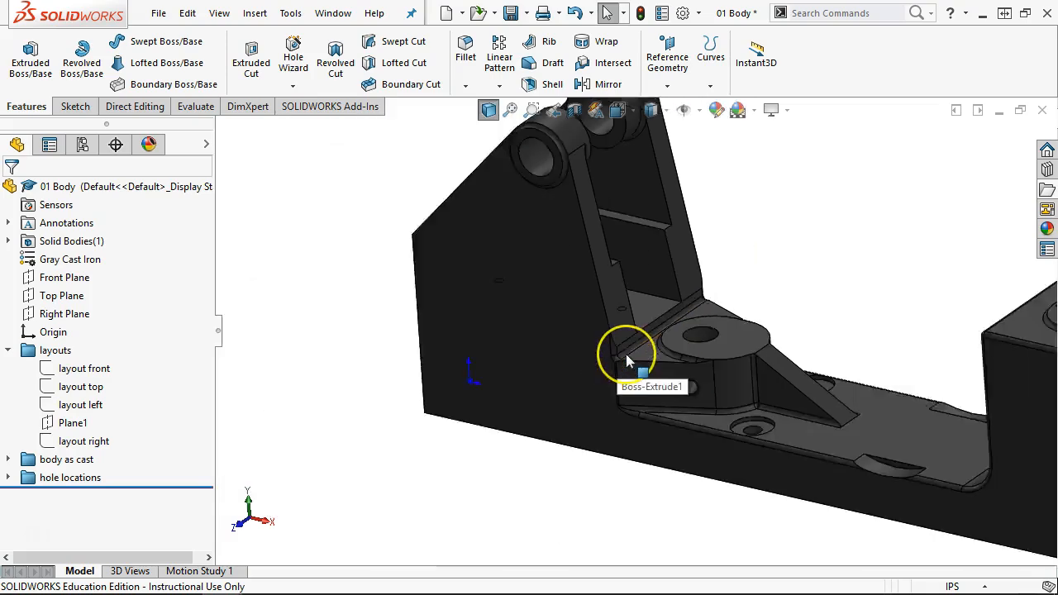
middle_click_drag(642, 342, 727, 324)
key("ctrl+7")
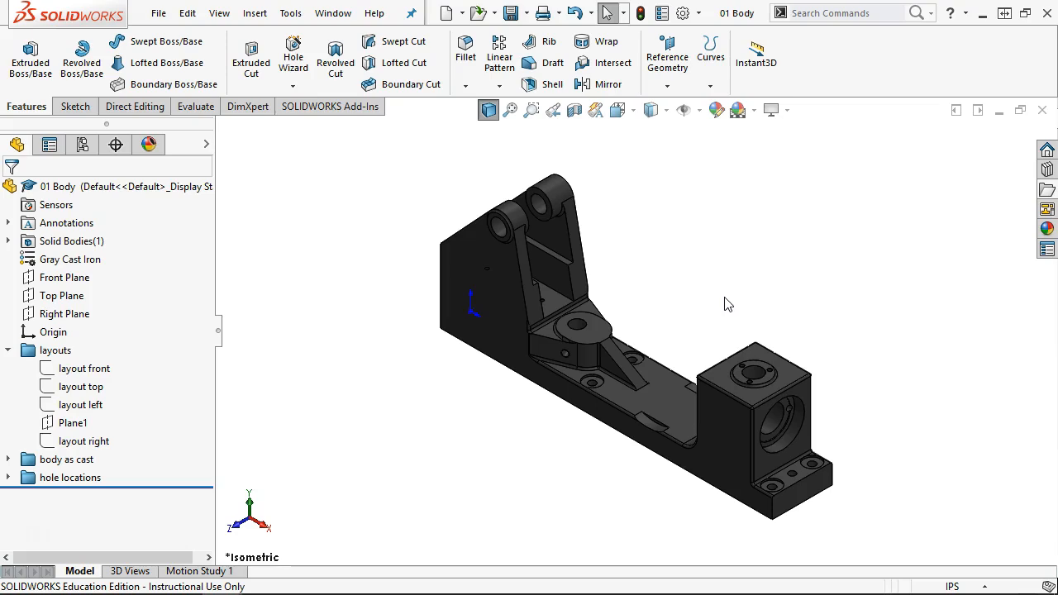
middle_click_drag(740, 261, 665, 562)
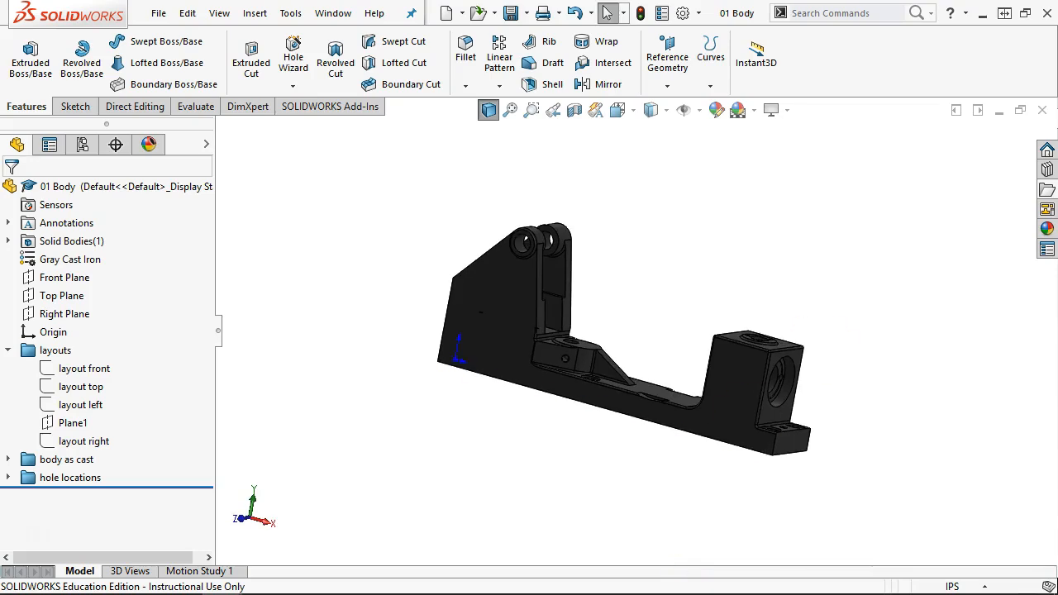
- Close the body part, rebuild the CRF assembly with the changed body, and inspect how the block sits in its slot
left_click(1042, 112)
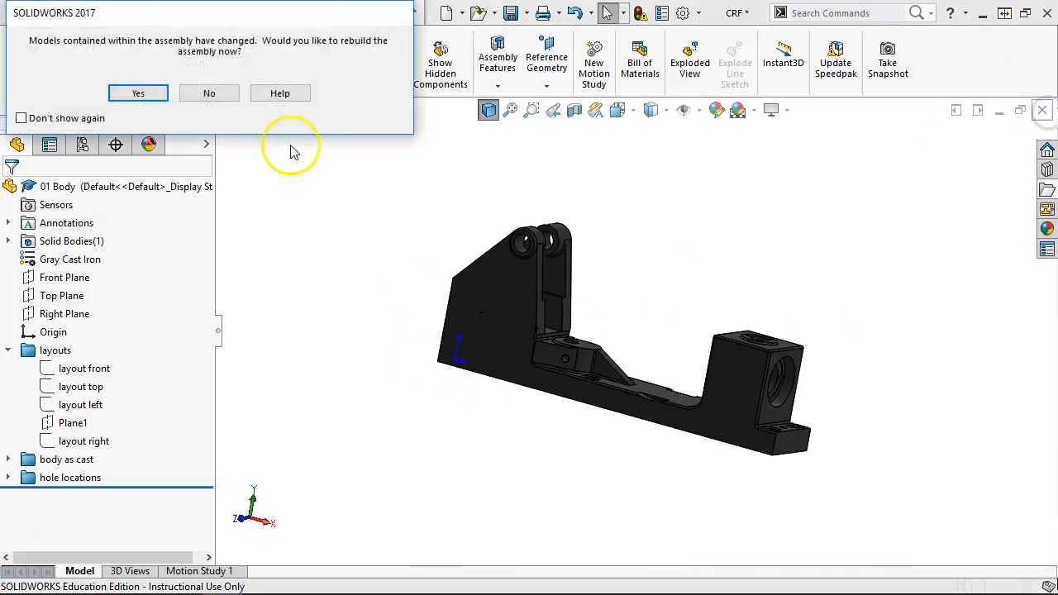
left_click(146, 90)
middle_click_drag(378, 236, 386, 199)
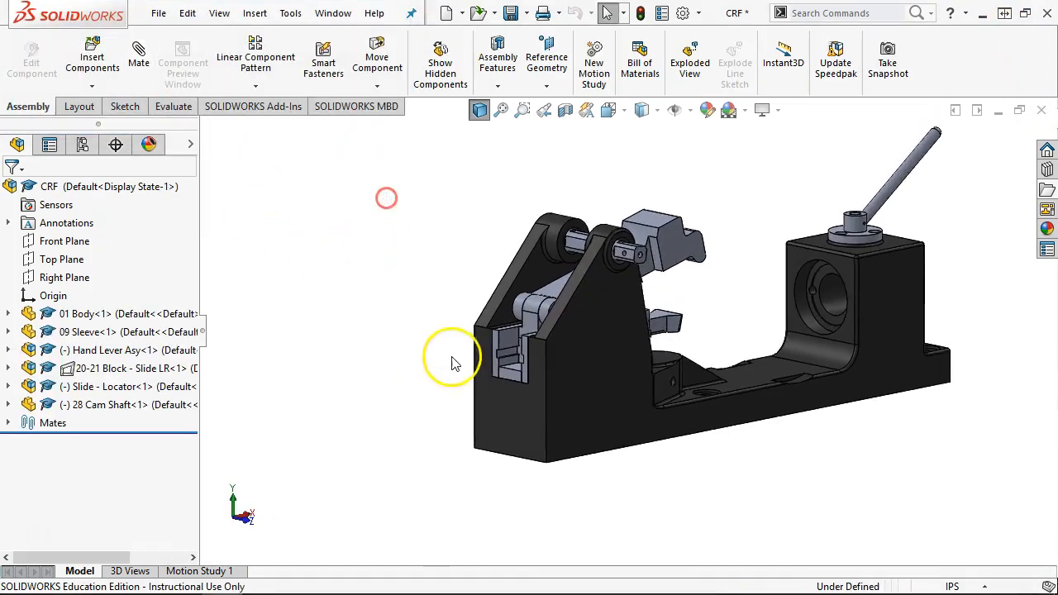
scroll(499, 333, "down", 6)
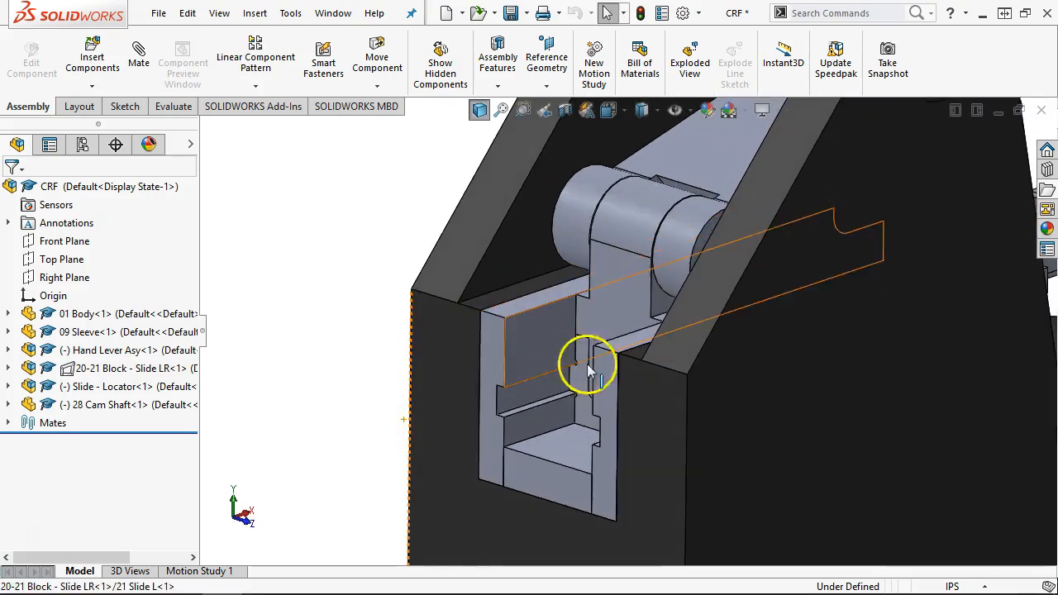
scroll(590, 361, "up", 5)
middle_click_drag(699, 329, 593, 331)
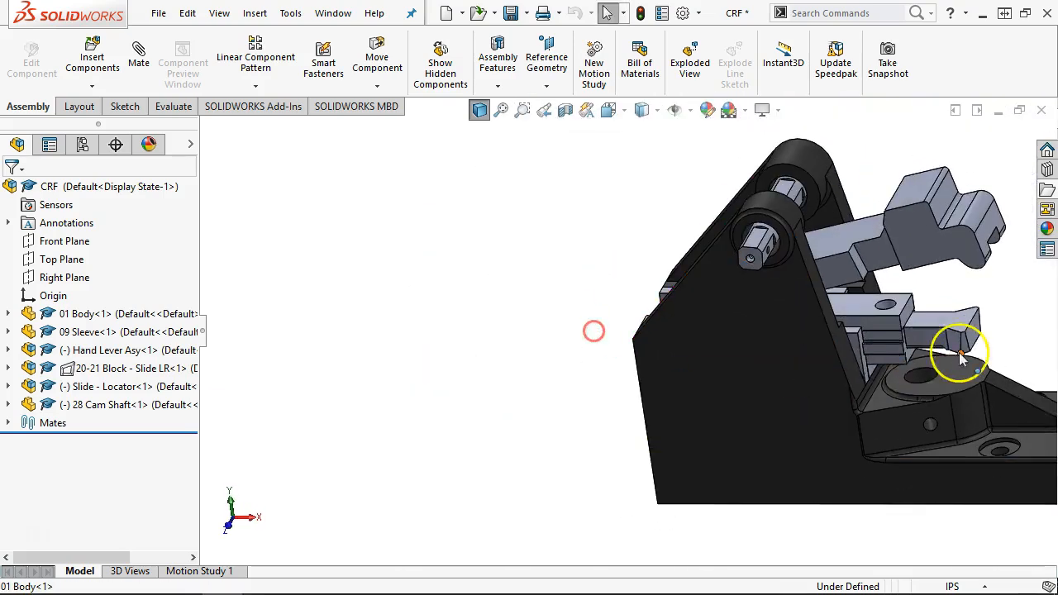
- Select the 21 Slide R face, then move the Slide - Locator subassembly back along the block by its 23 Cover
left_click(857, 349)
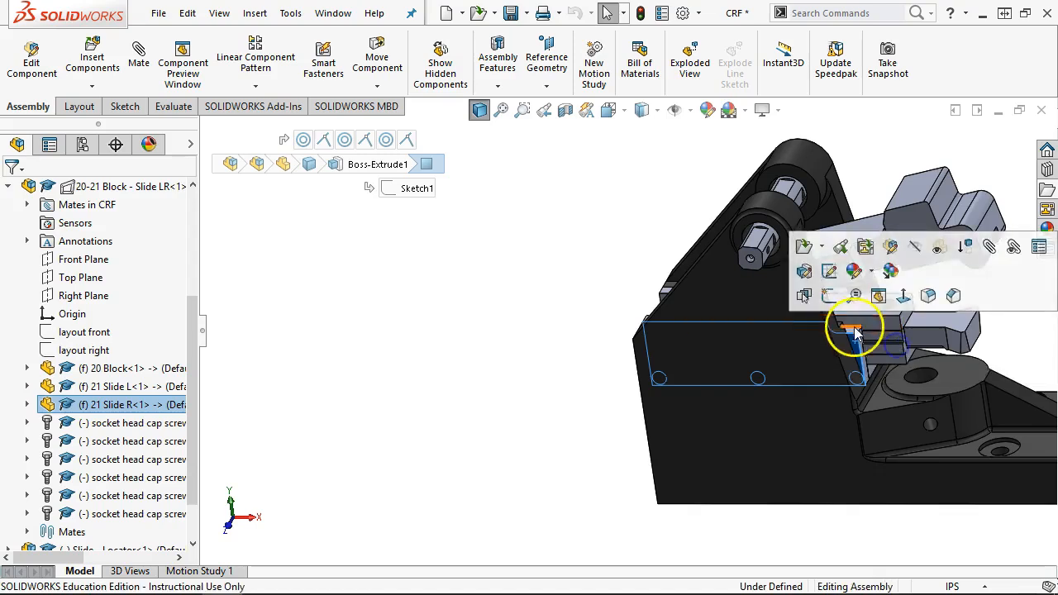
scroll(867, 326, "down", 3)
left_click(882, 321)
left_click_drag(879, 317, 828, 304)
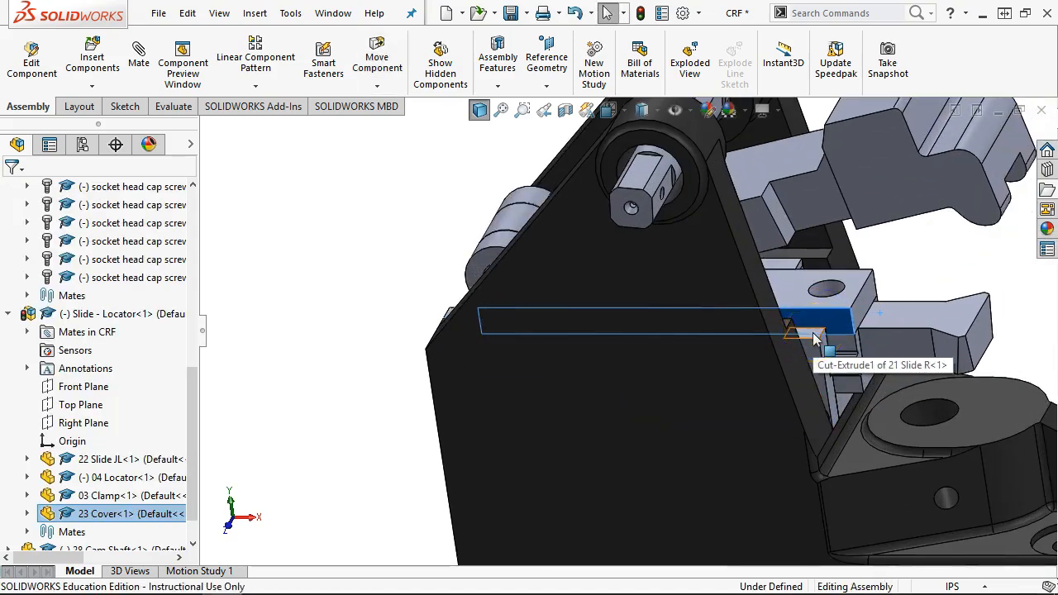
- Examine the fit of the cover, clamp and slides inside the body from both ends of the block
middle_click_drag(413, 326, 465, 335)
left_click_drag(423, 267, 400, 273)
middle_click_drag(399, 272, 558, 314)
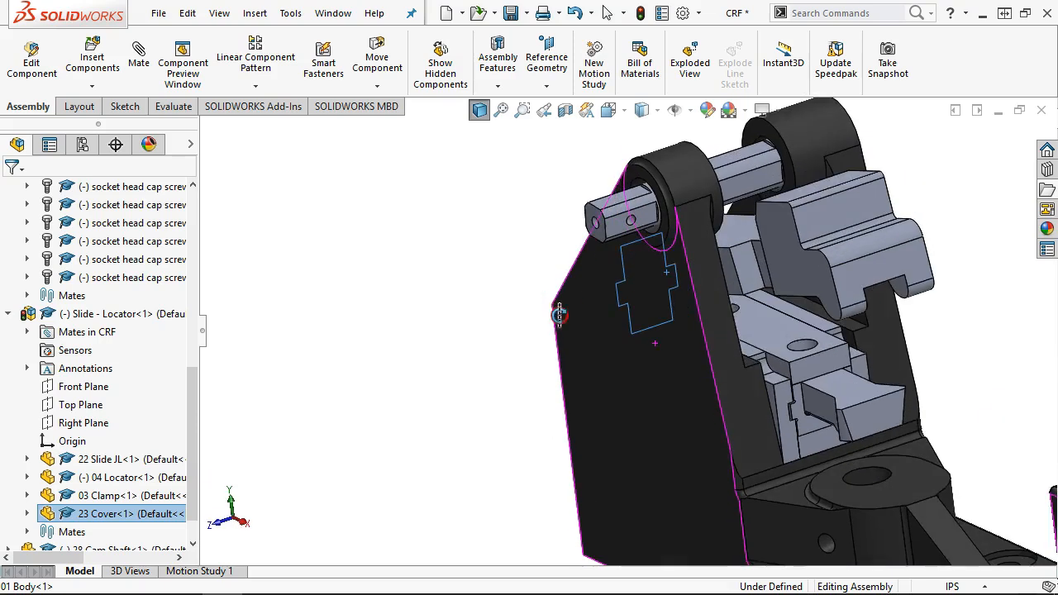
middle_click_drag(768, 379, 891, 372)
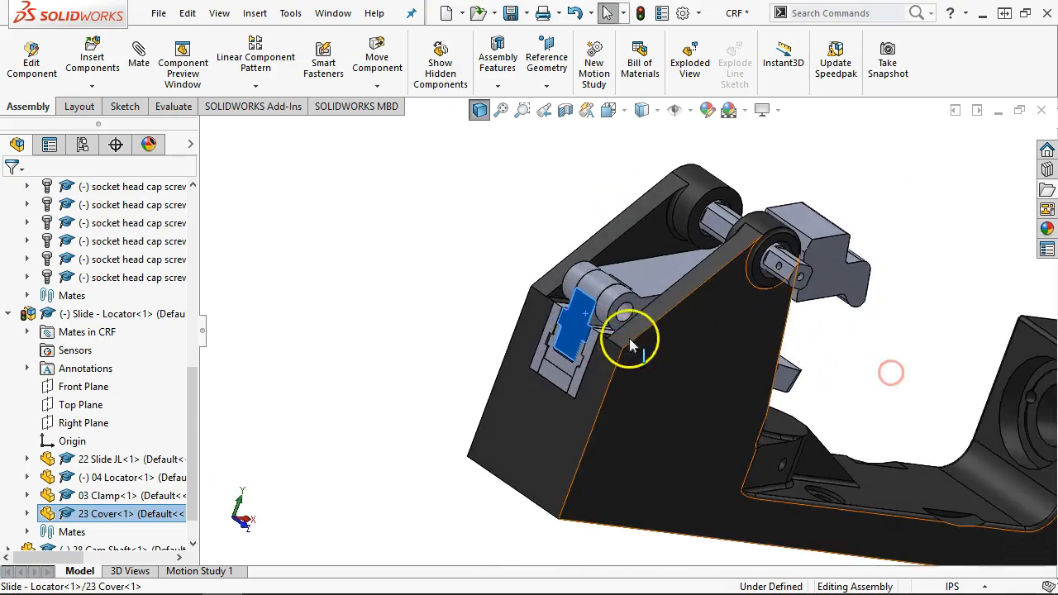
scroll(606, 323, "down", 5)
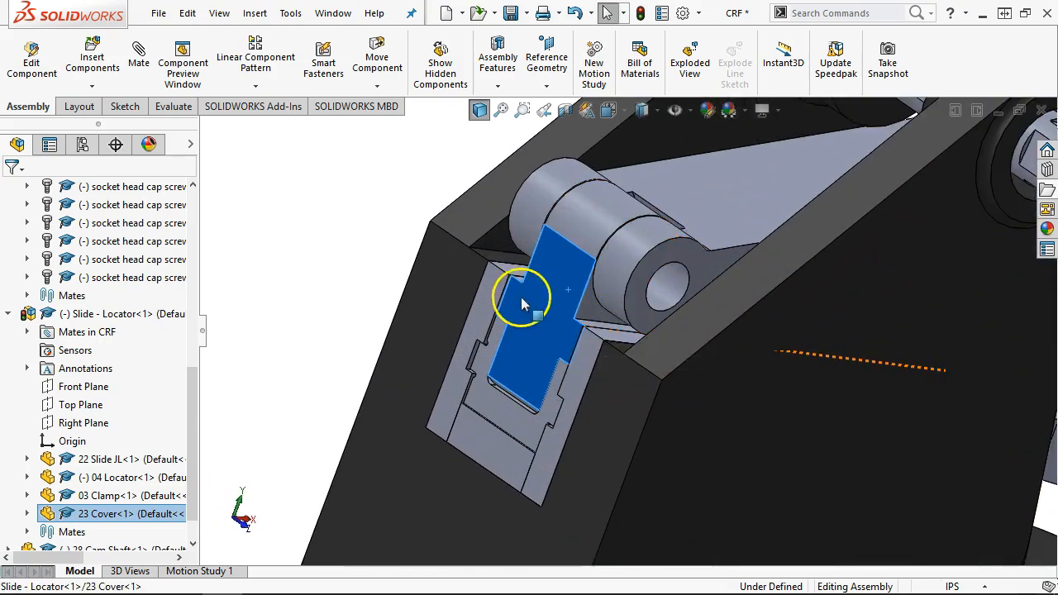
middle_click_drag(620, 303, 652, 272)
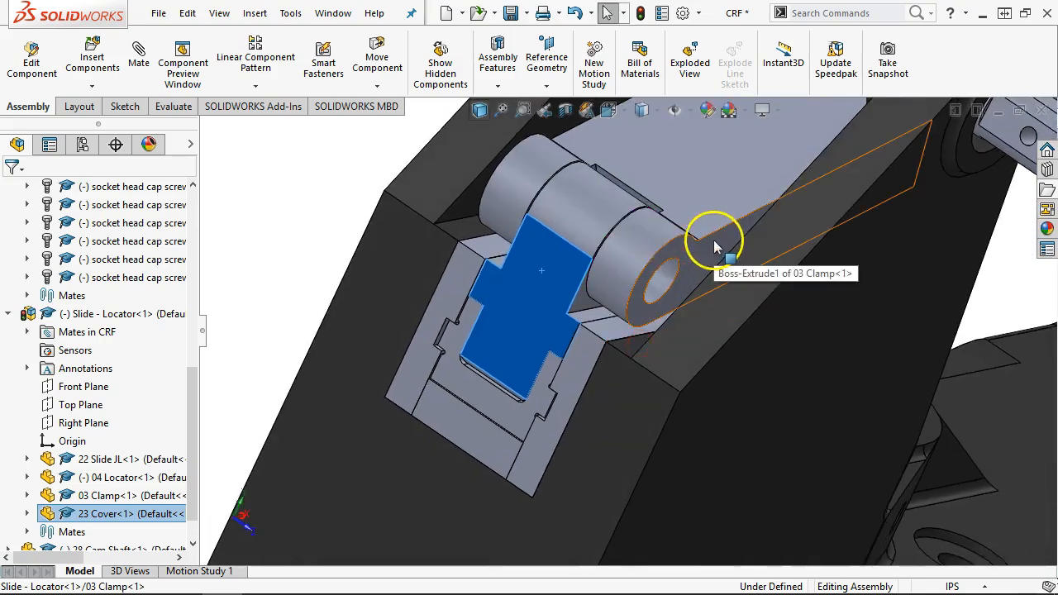
scroll(713, 240, "up", 5)
middle_click_drag(611, 359, 524, 288)
- Clear the selection, rebuild and save the CRF assembly, and collapse the Slide - Locator subassembly in the component tree
left_click(448, 299)
key("ctrl+1")
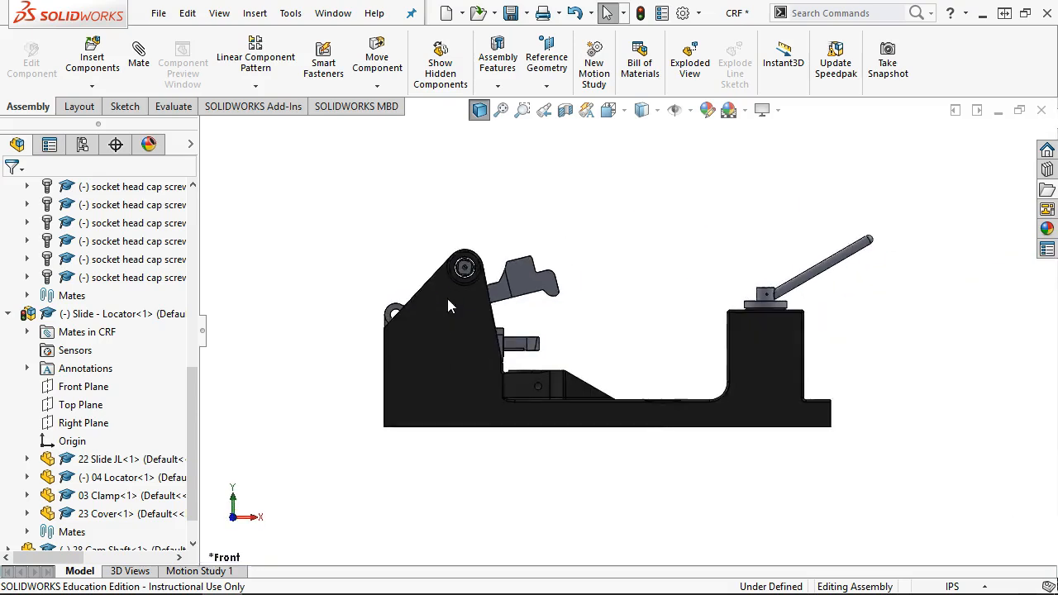
middle_click_drag(630, 333, 601, 429)
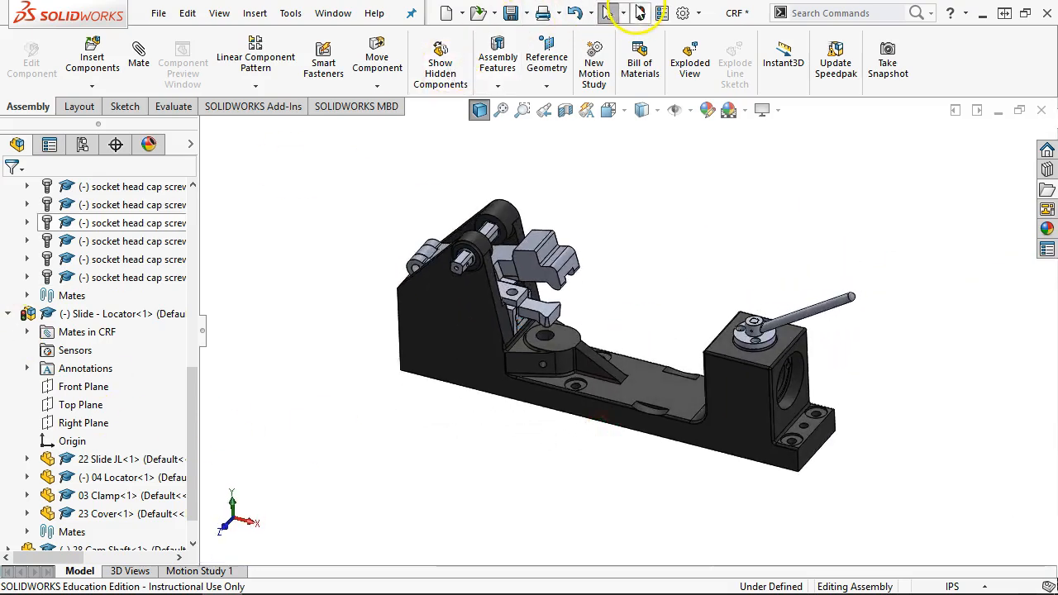
left_click(638, 7)
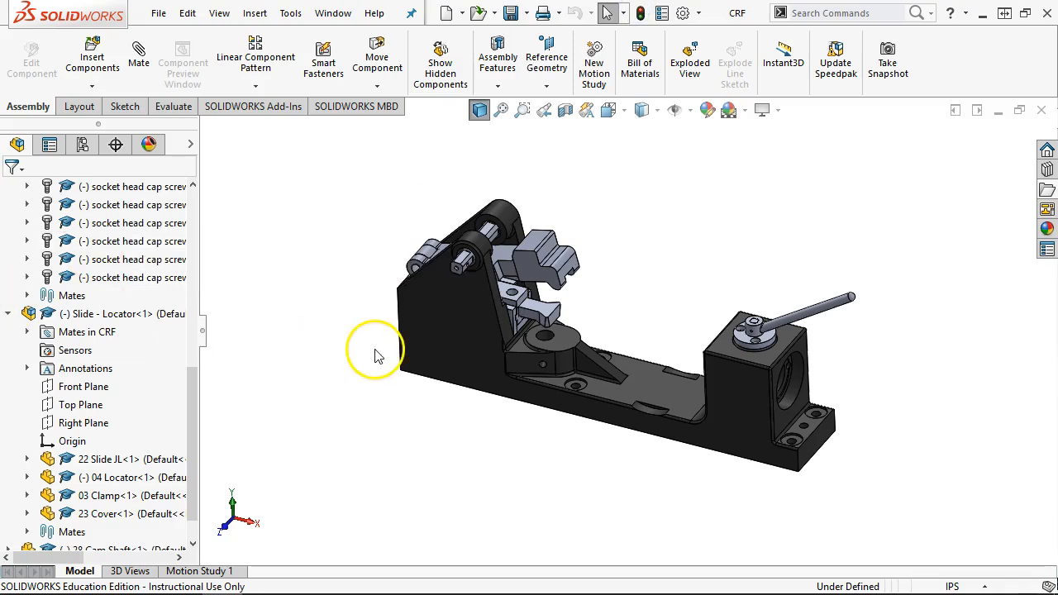
left_click(8, 313)
scroll(23, 302, "up", 4)
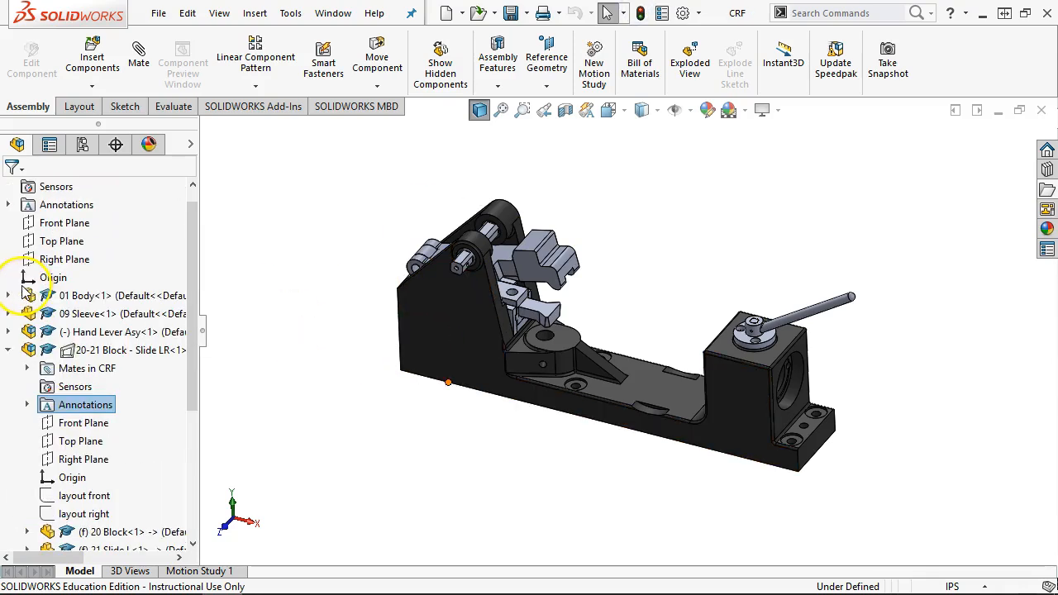
- Collapse the 20-21 Block - Slide LR subassembly in the component tree, and examine the cam shaft and the body's round boss
left_click(8, 347)
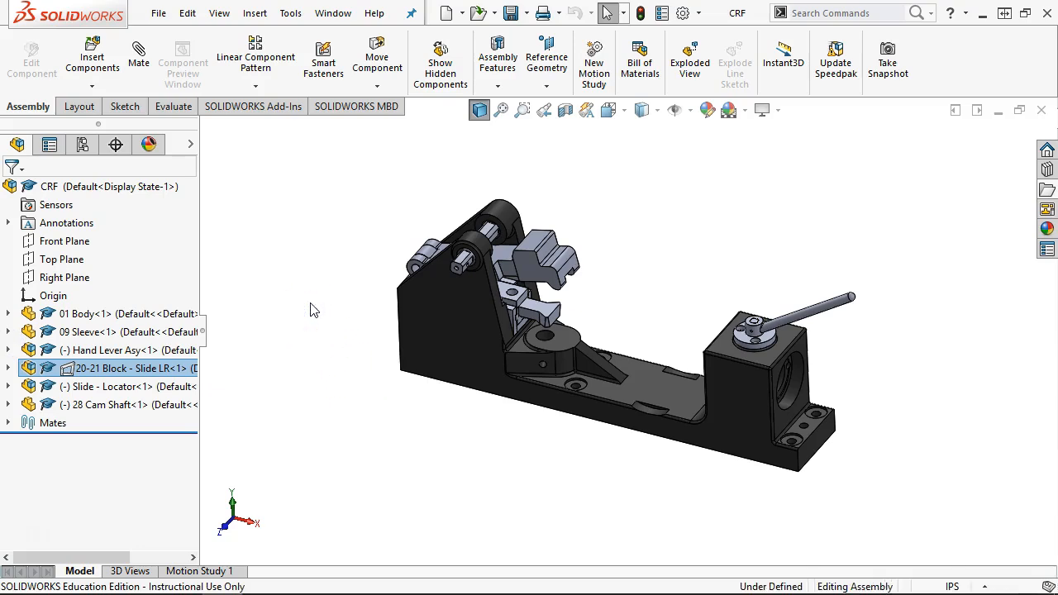
scroll(561, 314, "down", 3)
scroll(378, 201, "down", 2)
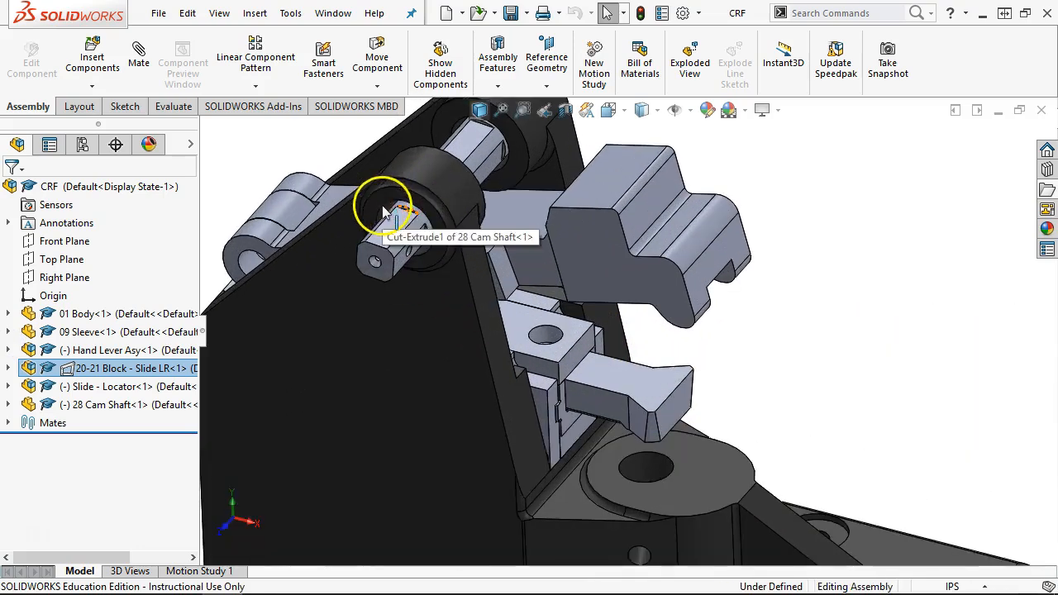
scroll(602, 376, "up", 5)
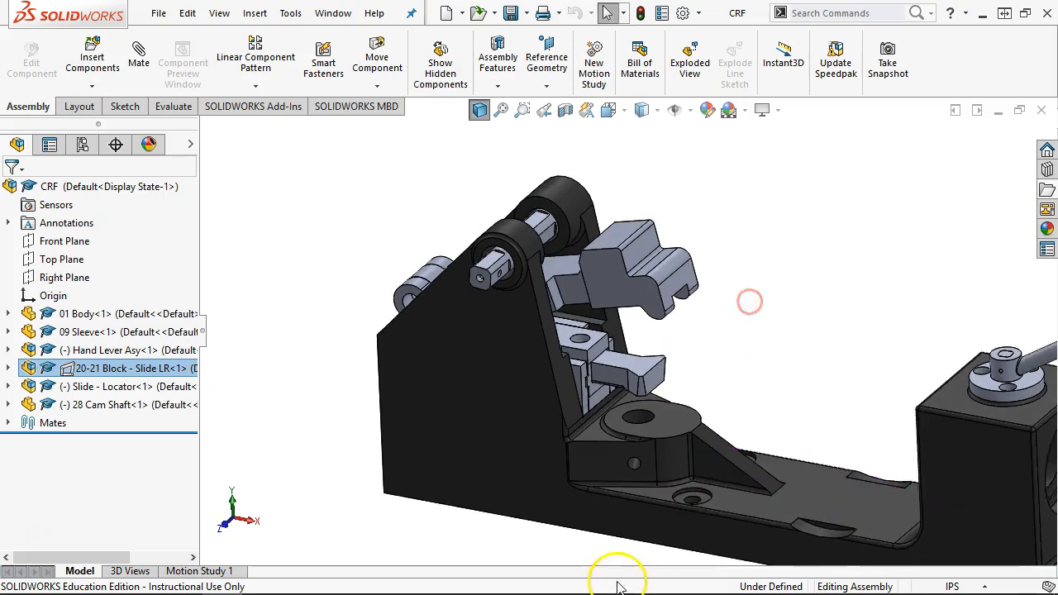
scroll(609, 548, "down", 2)
scroll(620, 463, "down", 2)
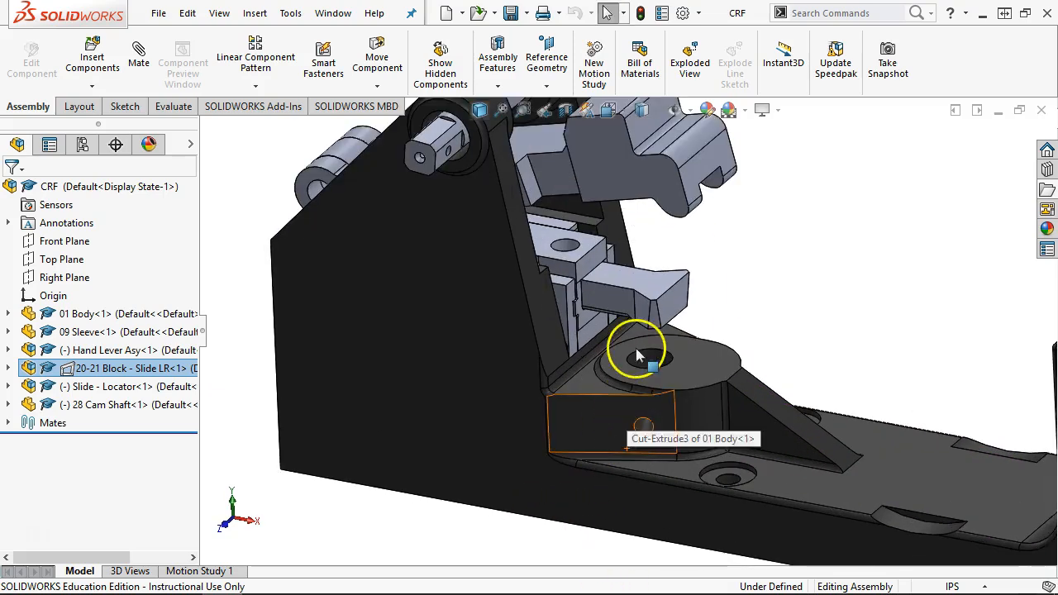
scroll(680, 372, "up", 6)
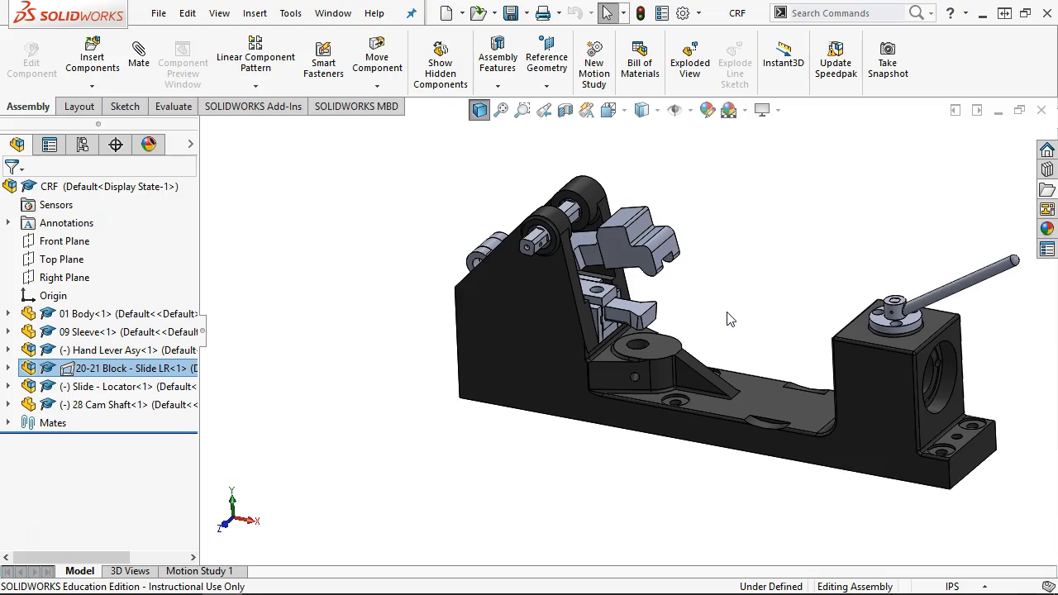
mouse_move(733, 315)
middle_mouse_down()
mouse_move(741, 325)
mouse_move(737, 306)
middle_mouse_up()
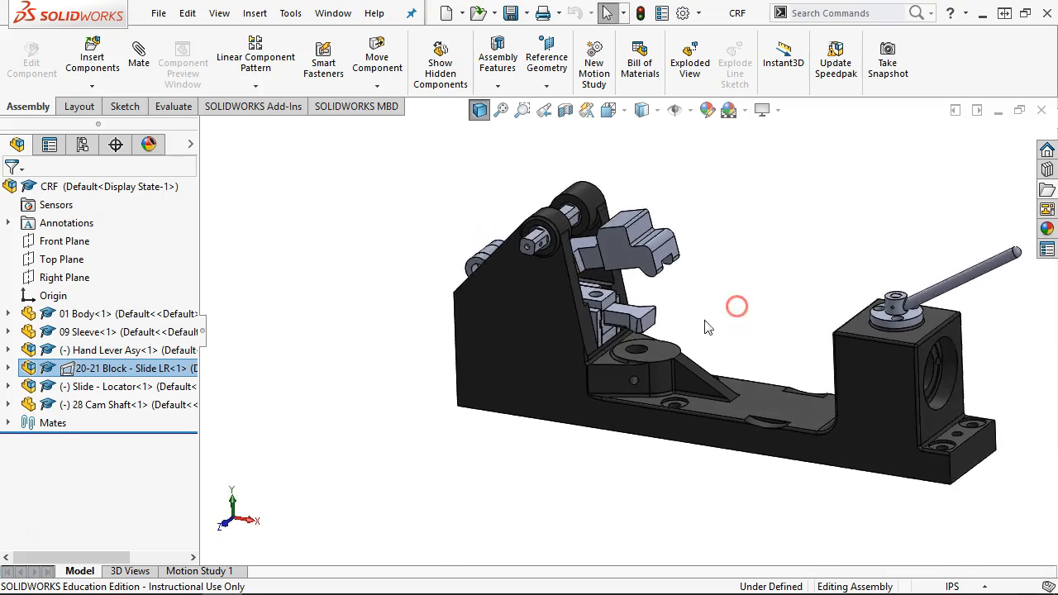
scroll(628, 356, "down", 3)
mouse_move(897, 579)
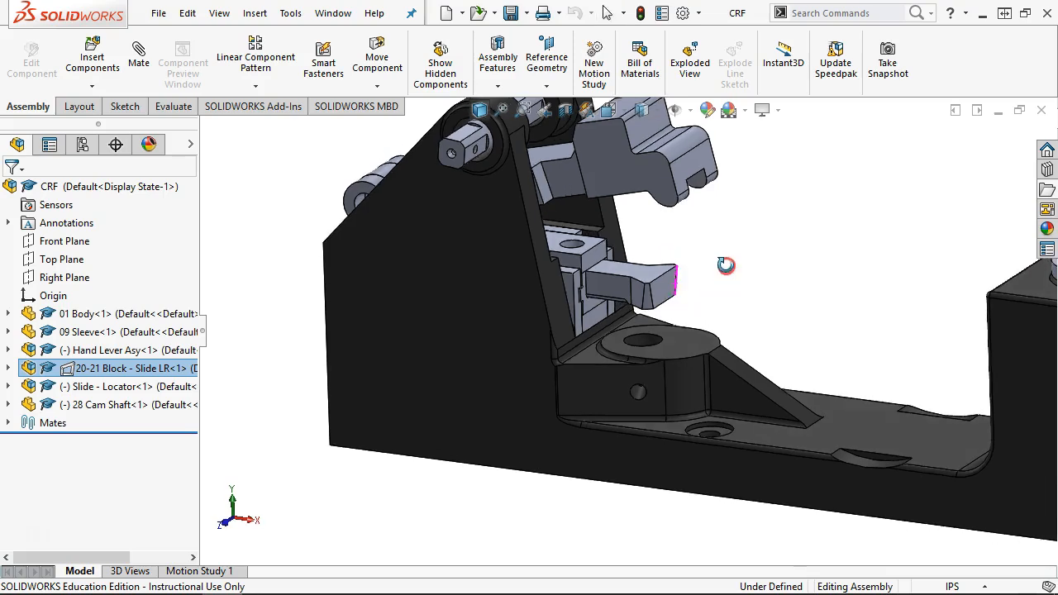
- Insert the 15 Rough Locator part into the CRF assembly and place it beside the locator arm, above the base of the body
left_click(256, 13)
mouse_move(301, 53)
left_click(436, 49)
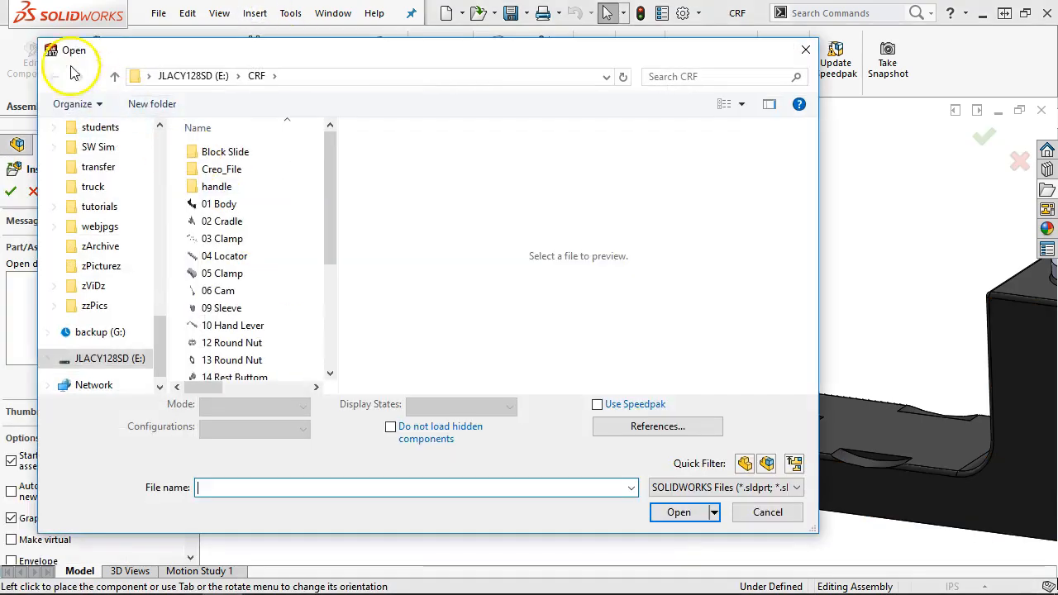
left_click_drag(331, 219, 332, 302)
left_click(238, 259)
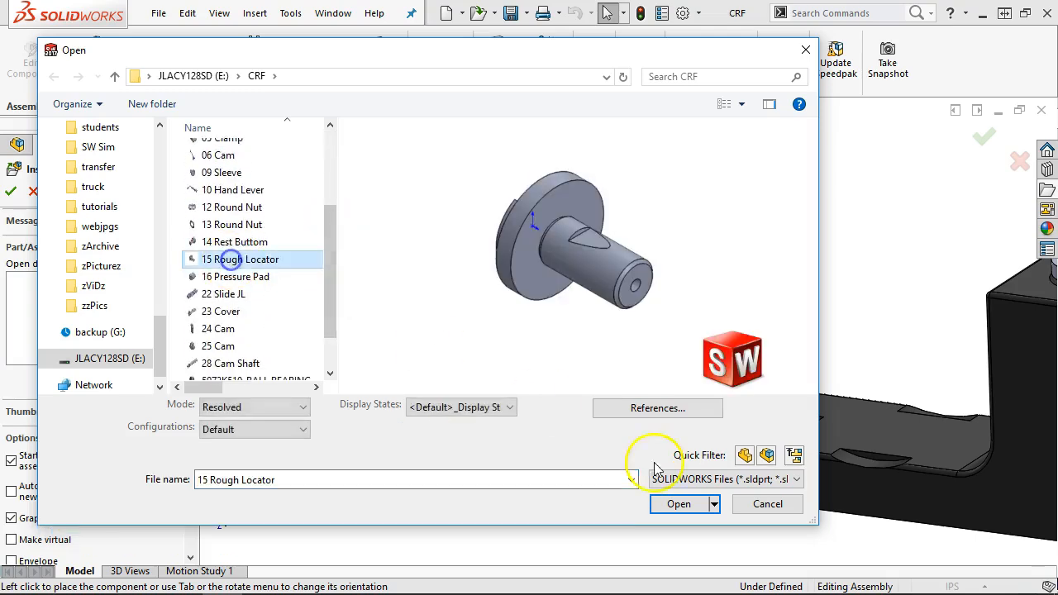
left_click(677, 512)
scroll(653, 429, "down", 3)
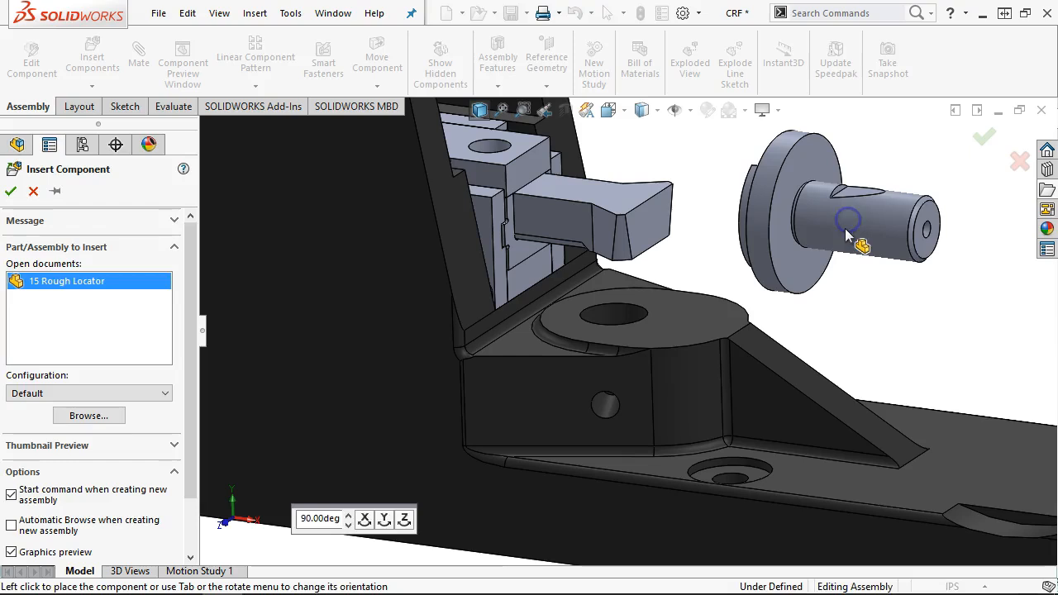
left_click(838, 224)
- Mate the rough locator's cylindrical shank concentric with the vertical hole in the body's round boss
left_click(833, 227)
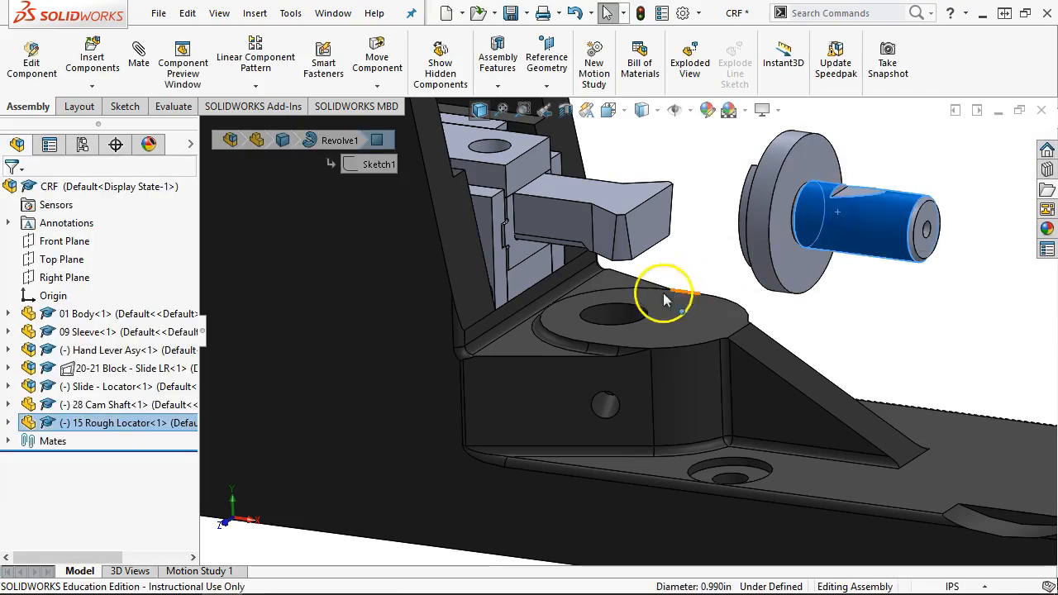
left_click(618, 324, "ctrl")
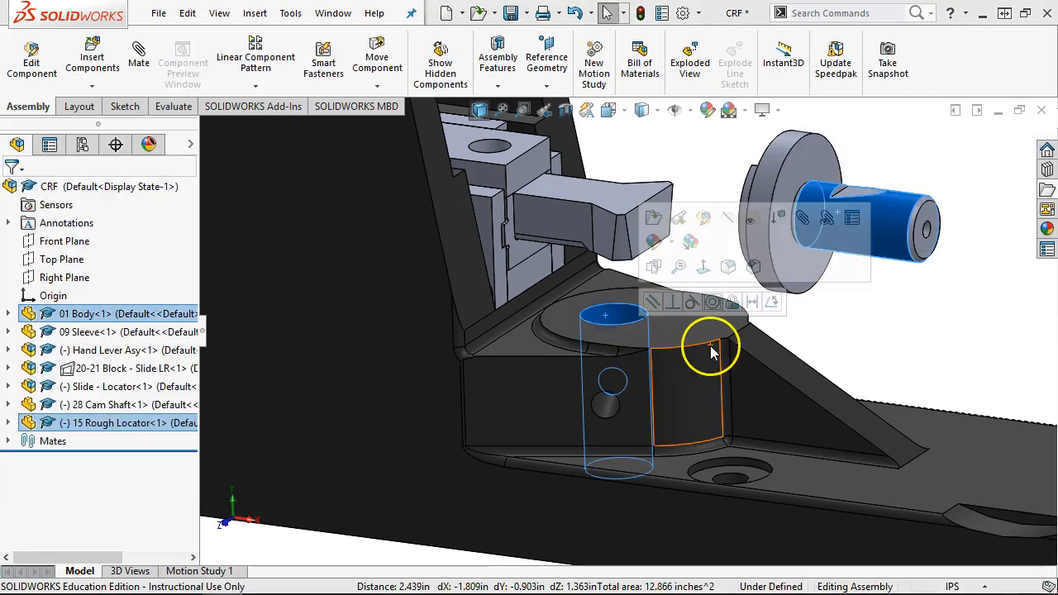
left_click(712, 302)
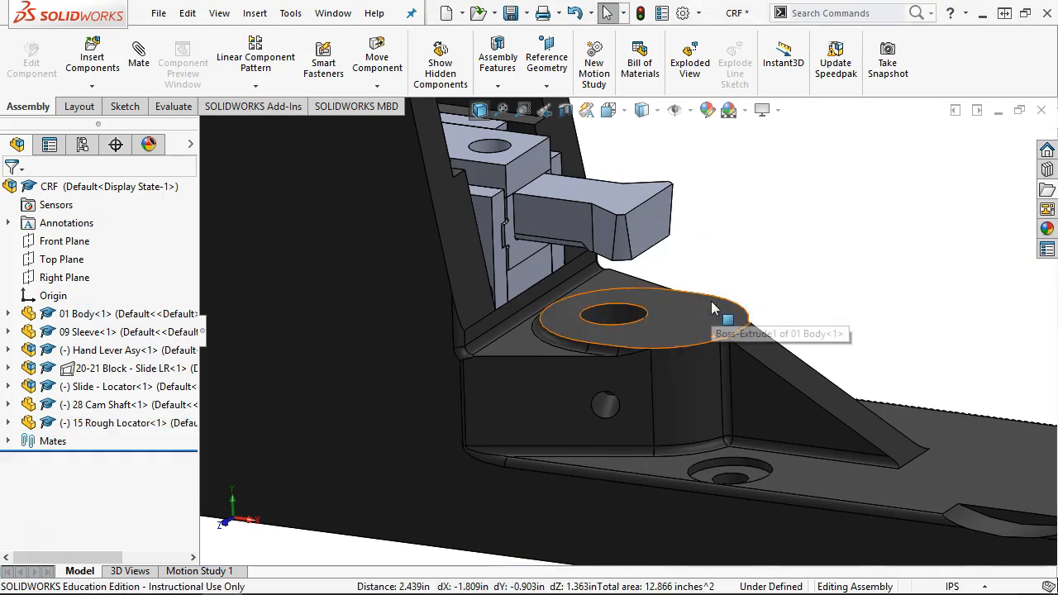
- Flip the alignment of the rough locator's concentric mate so its shank points down
key("f")
left_click_drag(714, 307, 428, 327)
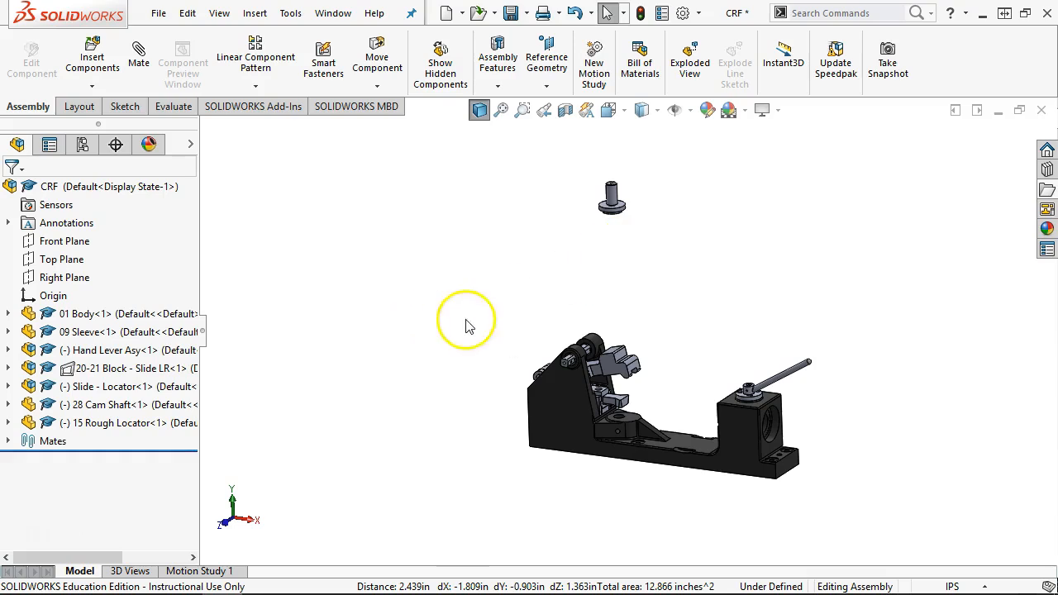
scroll(602, 212, "down", 3)
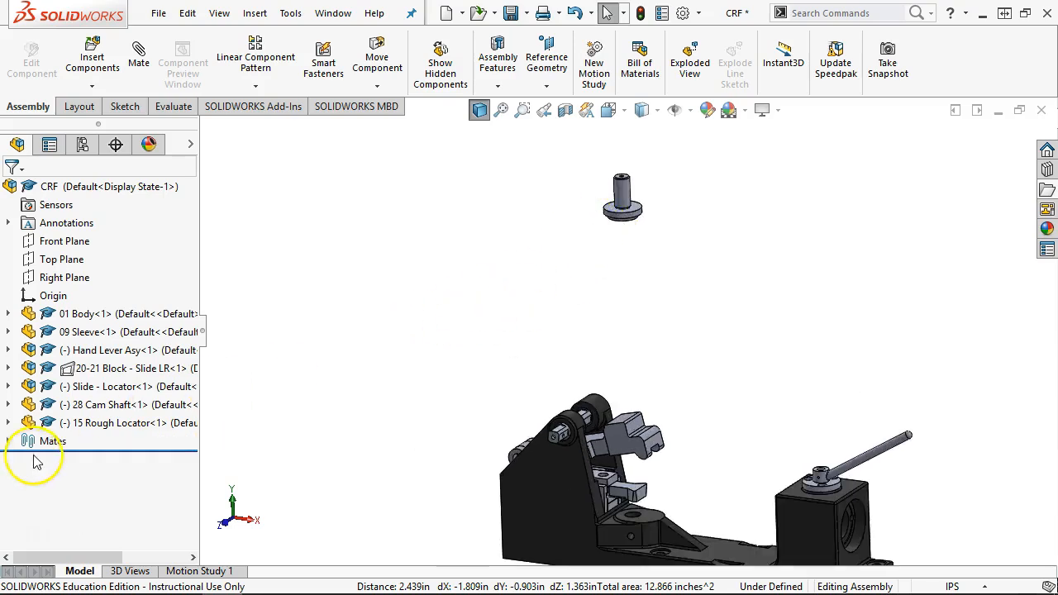
left_click(8, 422)
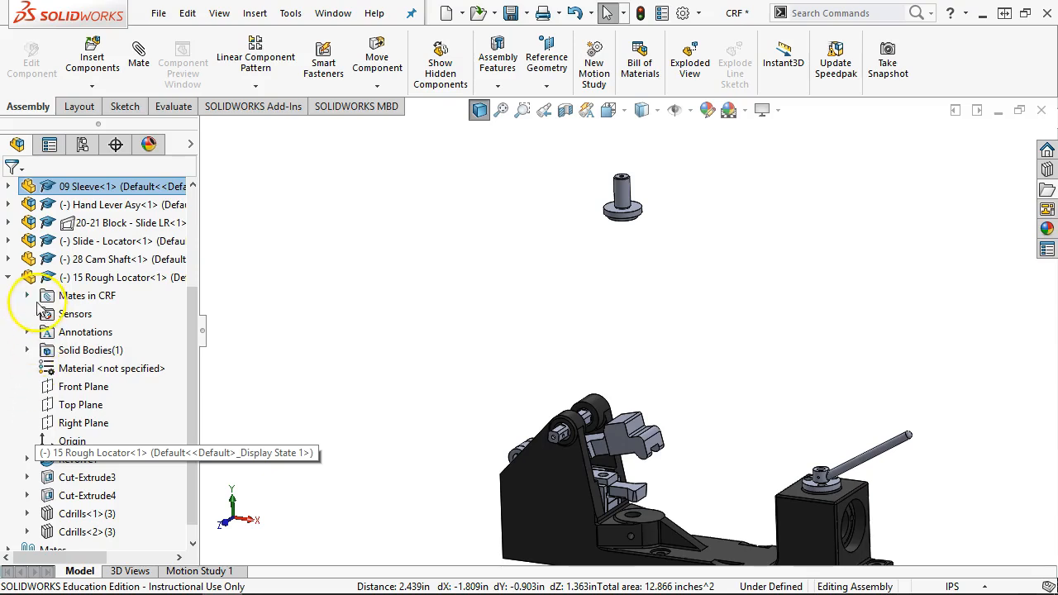
left_click(27, 295)
right_click(112, 313)
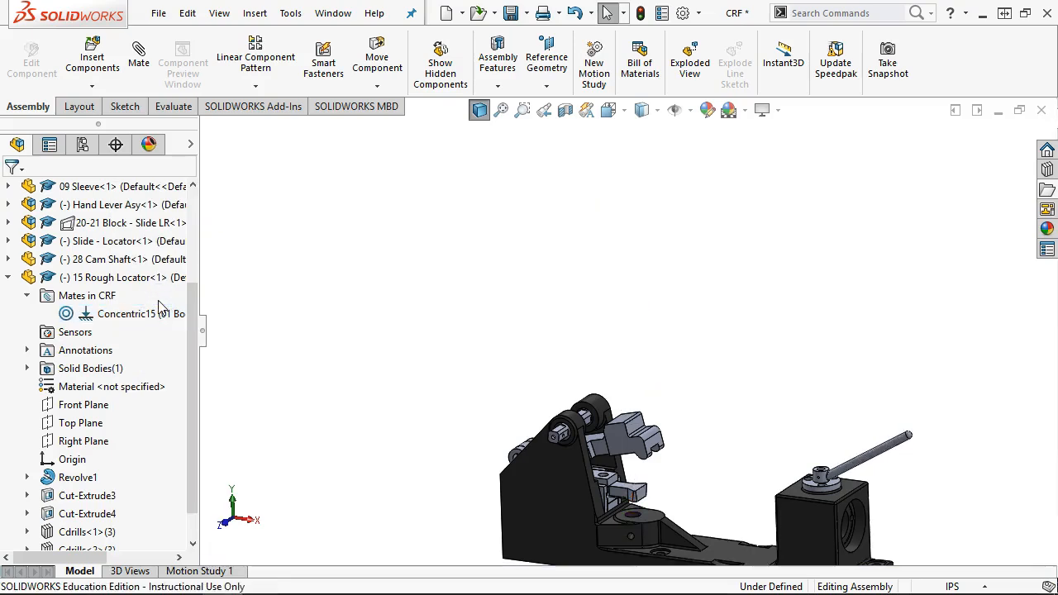
- Move the rough locator up along its axis until its shank sits in the boss hole with the flange just above the boss
scroll(455, 333, "up", 7)
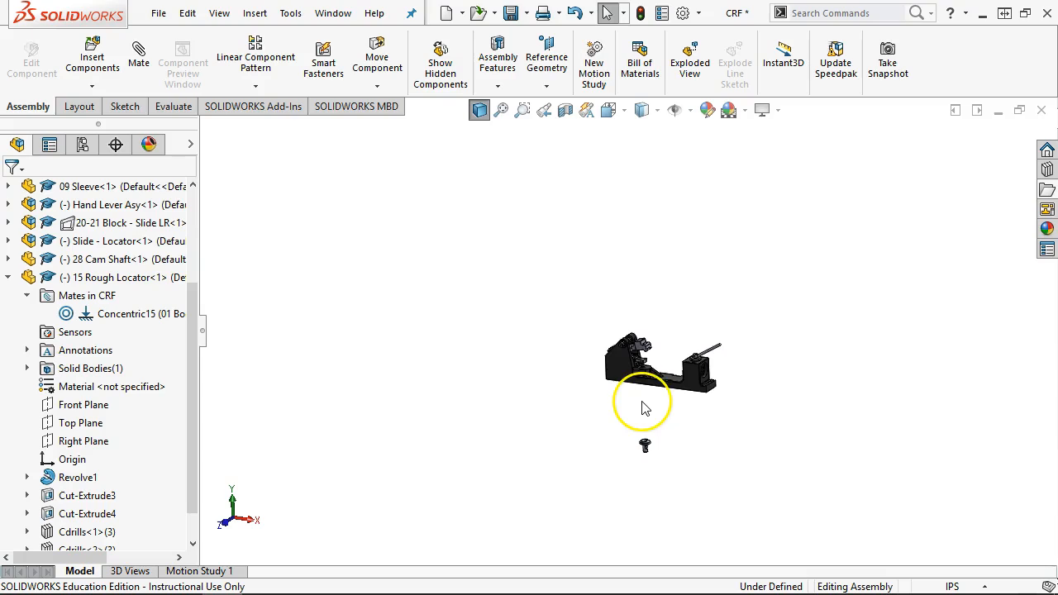
scroll(649, 411, "down", 3)
left_click_drag(646, 473, 649, 318)
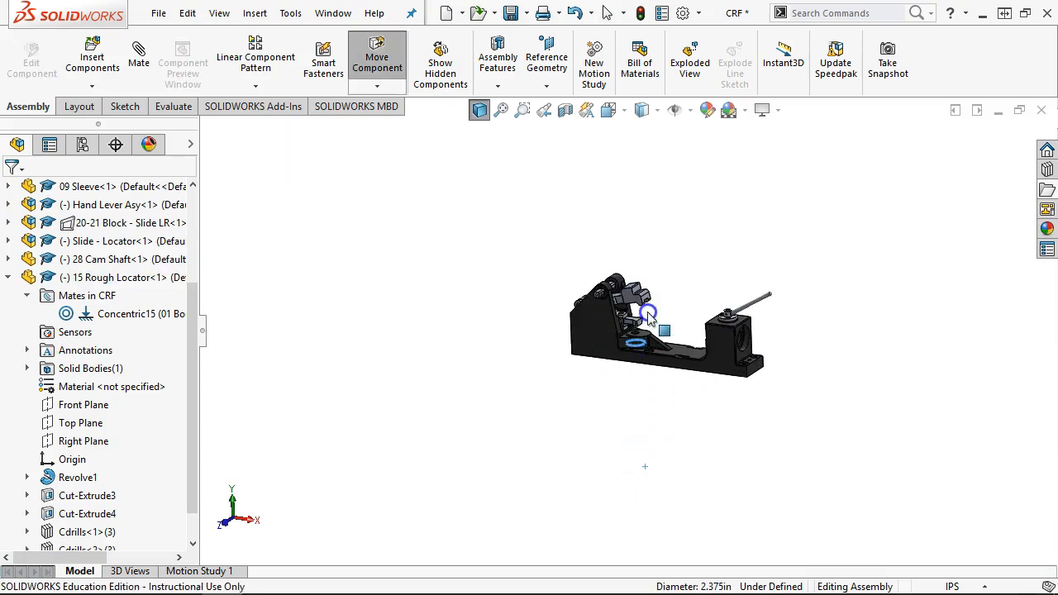
scroll(632, 347, "down", 7)
middle_click_drag(719, 238, 720, 219)
scroll(652, 264, "down", 5)
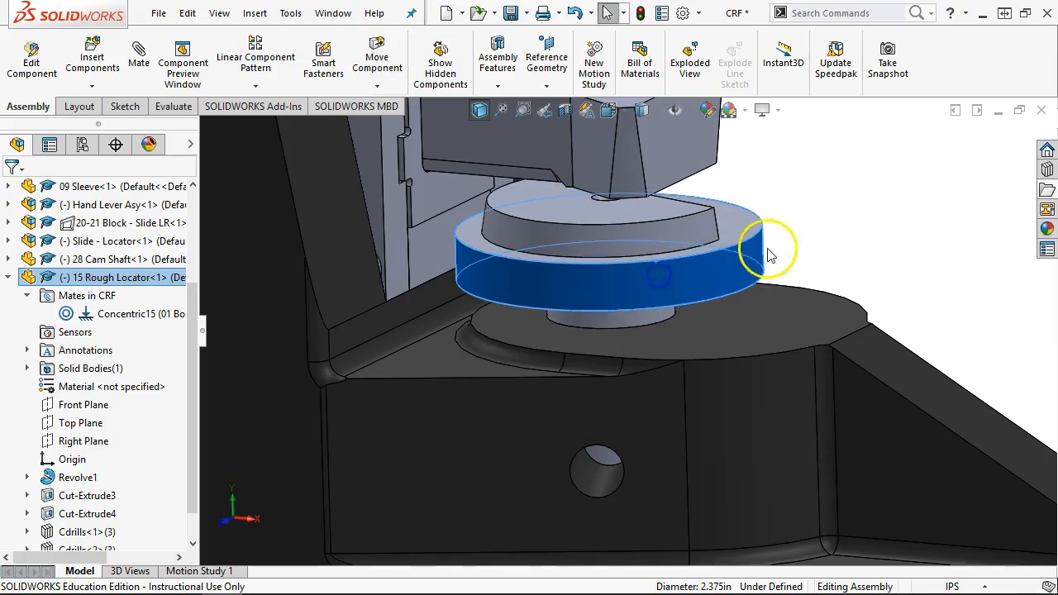
- Mate the underside of the rough locator's flange coincident with the top face of the body's boss
middle_click_drag(767, 248, 768, 205)
left_click(701, 285)
middle_click_drag(700, 286, 697, 272)
left_click(696, 293)
middle_click_drag(777, 294, 822, 358)
left_click(779, 341, "ctrl")
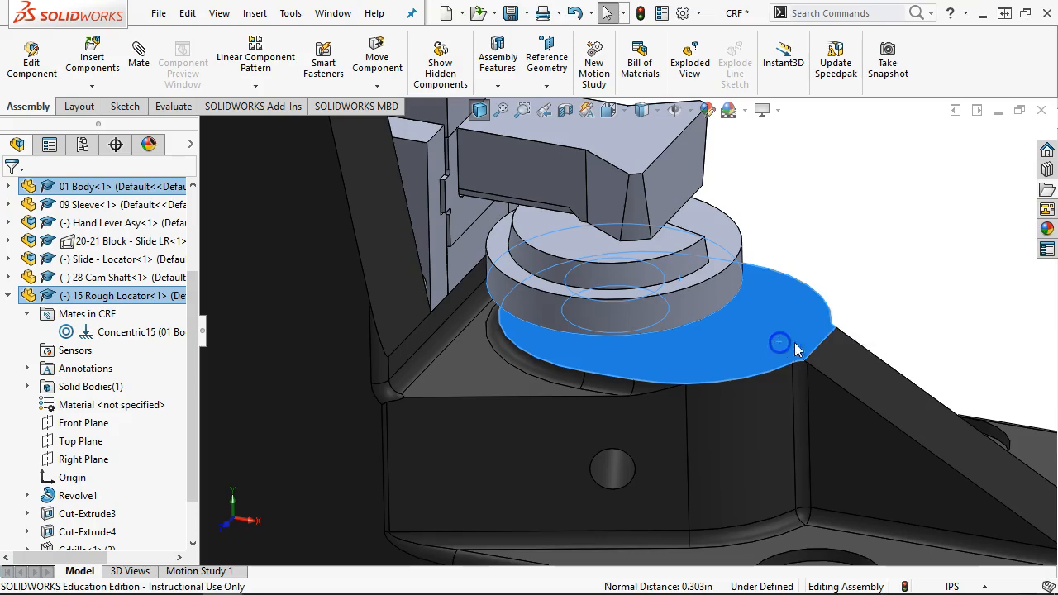
left_click(826, 329)
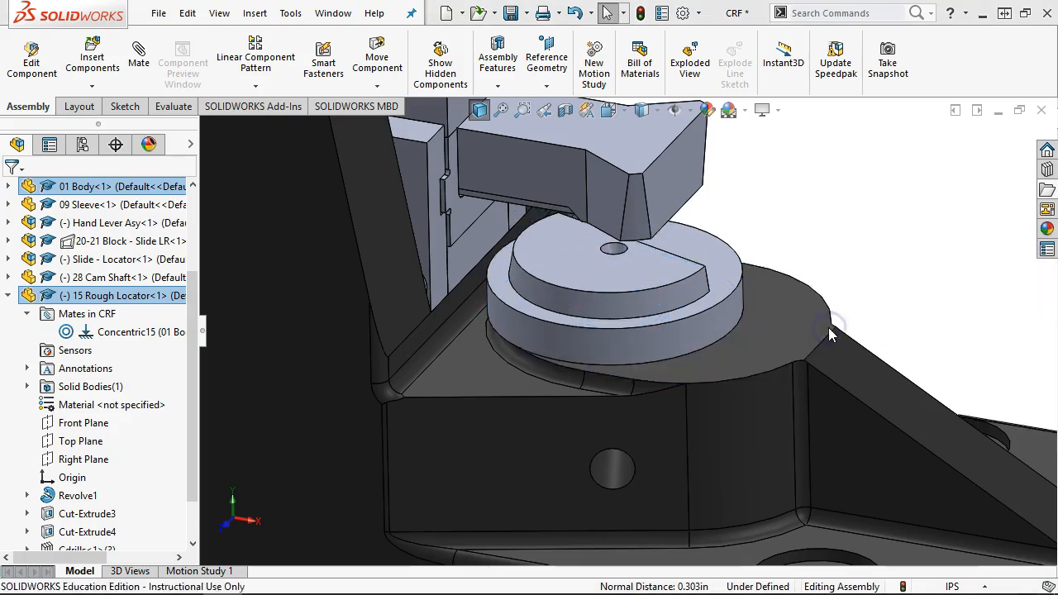
- Turn the rough locator about its axis to test its rotation, and look at its shank through the boss's side hole
left_click(829, 245)
left_click_drag(673, 335, 774, 227)
middle_click_drag(880, 276, 883, 208)
left_click_drag(693, 415, 528, 405)
left_click_drag(625, 417, 601, 422)
middle_click_drag(616, 421, 838, 331)
middle_click_drag(633, 366, 655, 342)
middle_click_drag(645, 306, 709, 223)
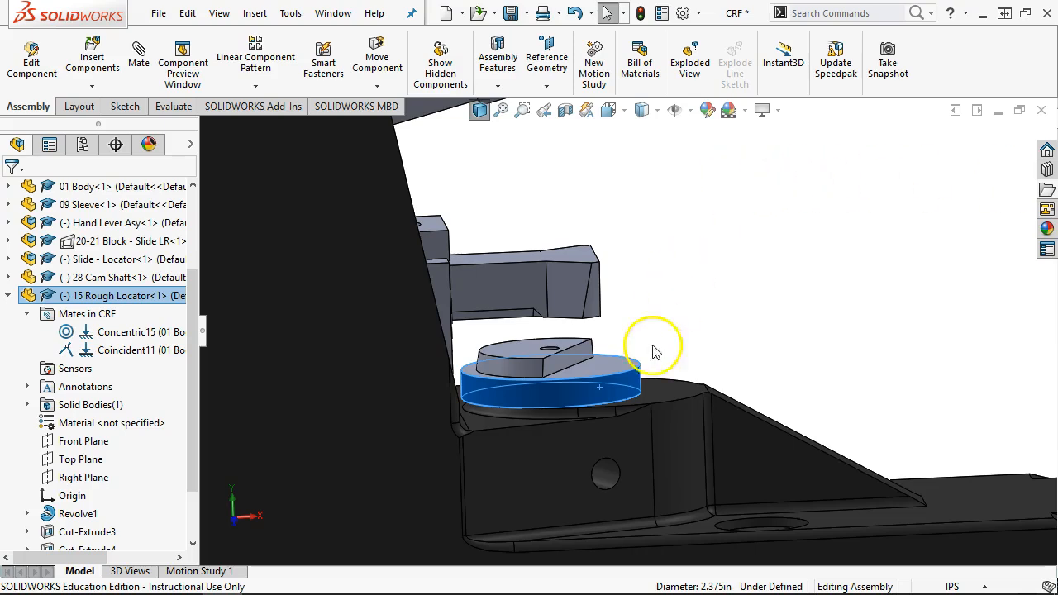
middle_click_drag(678, 347, 651, 337)
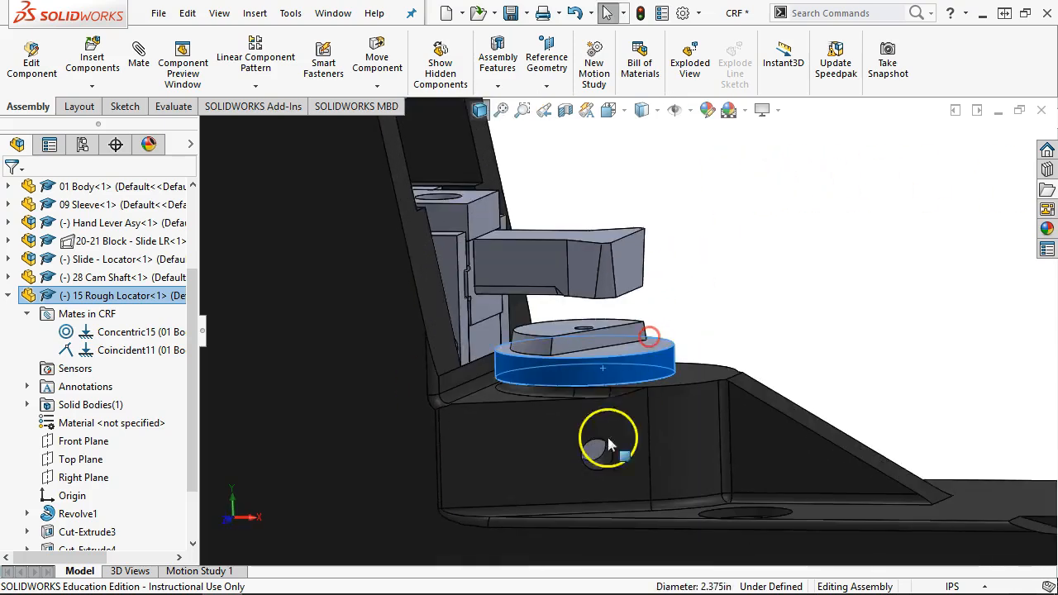
scroll(590, 464, "down", 1)
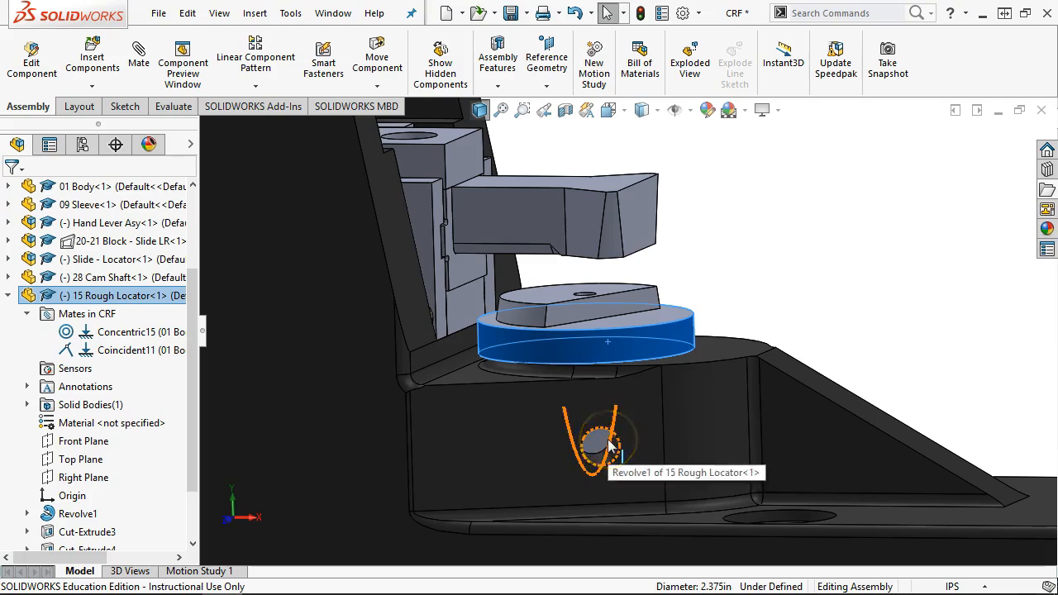
- Turn the rough locator in the boss until the flat on its shank roughly faces the side hole
left_click(719, 255)
middle_click_drag(719, 255, 725, 287)
scroll(659, 360, "up", 2)
middle_click_drag(659, 360, 639, 391)
left_click(636, 331)
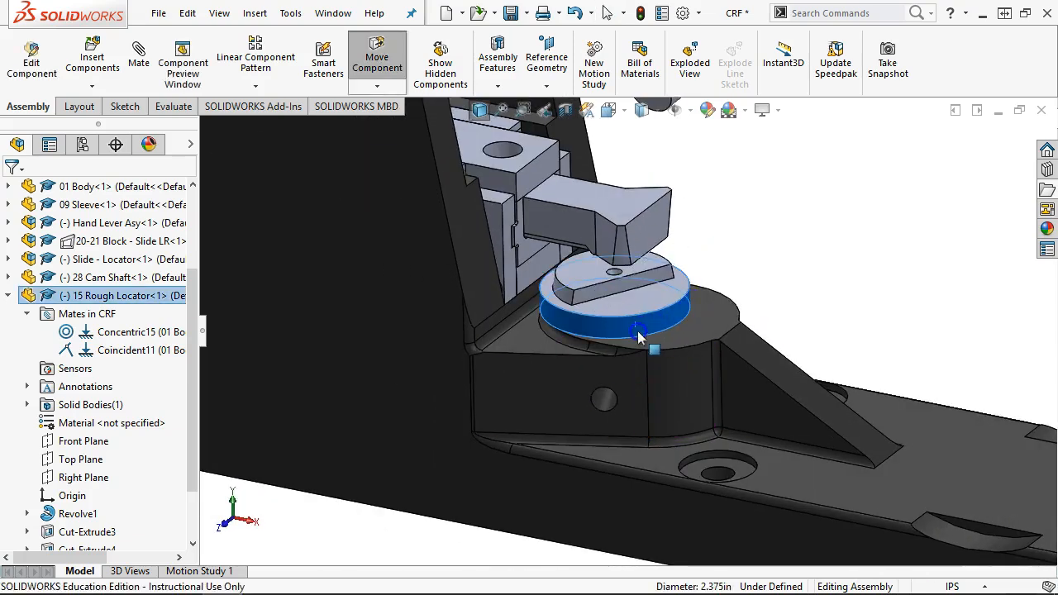
left_click(797, 270)
middle_click_drag(793, 271, 789, 239)
scroll(657, 357, "down", 3)
left_click_drag(613, 337, 628, 332)
middle_click_drag(655, 425, 663, 396)
scroll(567, 433, "down", 3)
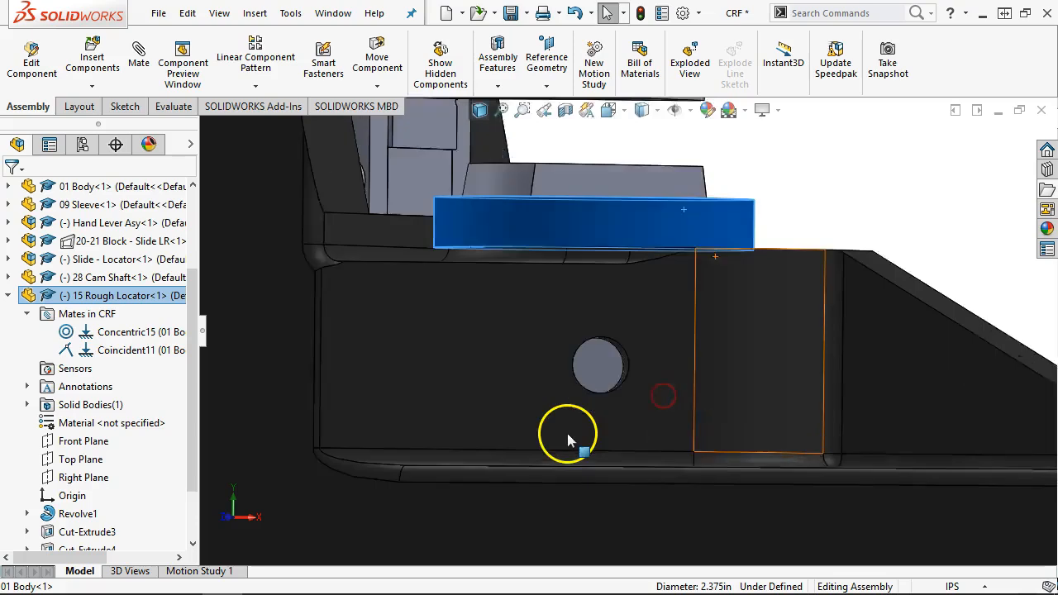
scroll(568, 434, "down", 1)
left_click(619, 351)
- Add a 60-degree angle mate between the flat side face of the rough locator's raised step and the assembly's Front Plane
scroll(784, 338, "up", 7)
mouse_move(785, 337)
middle_mouse_down()
mouse_move(753, 328)
mouse_move(719, 363)
mouse_move(711, 355)
mouse_move(779, 354)
mouse_move(779, 421)
middle_mouse_up()
scroll(567, 288, "down", 4)
left_click(581, 293)
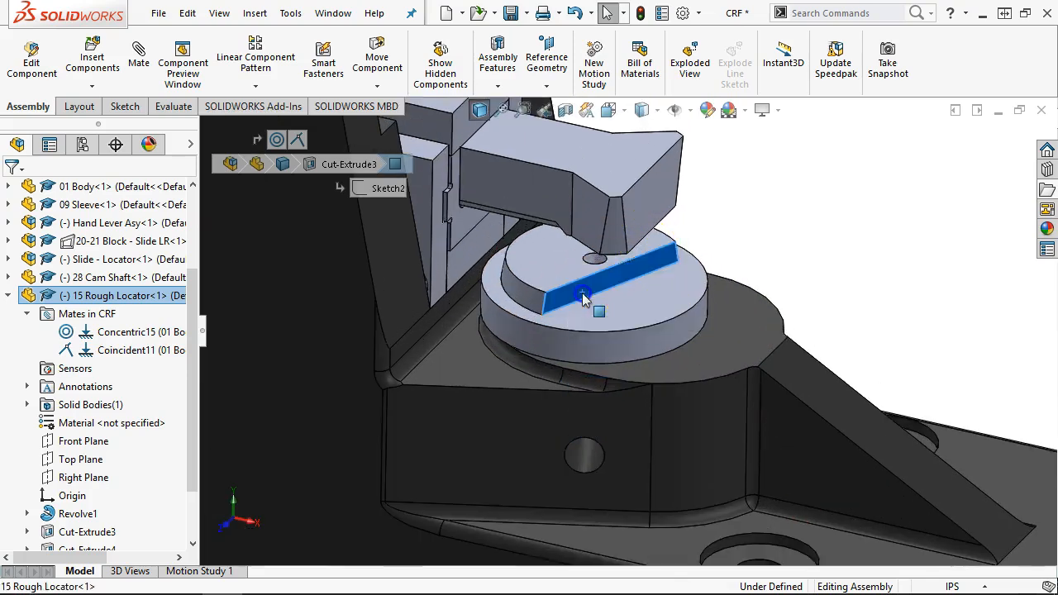
scroll(784, 292, "up", 6)
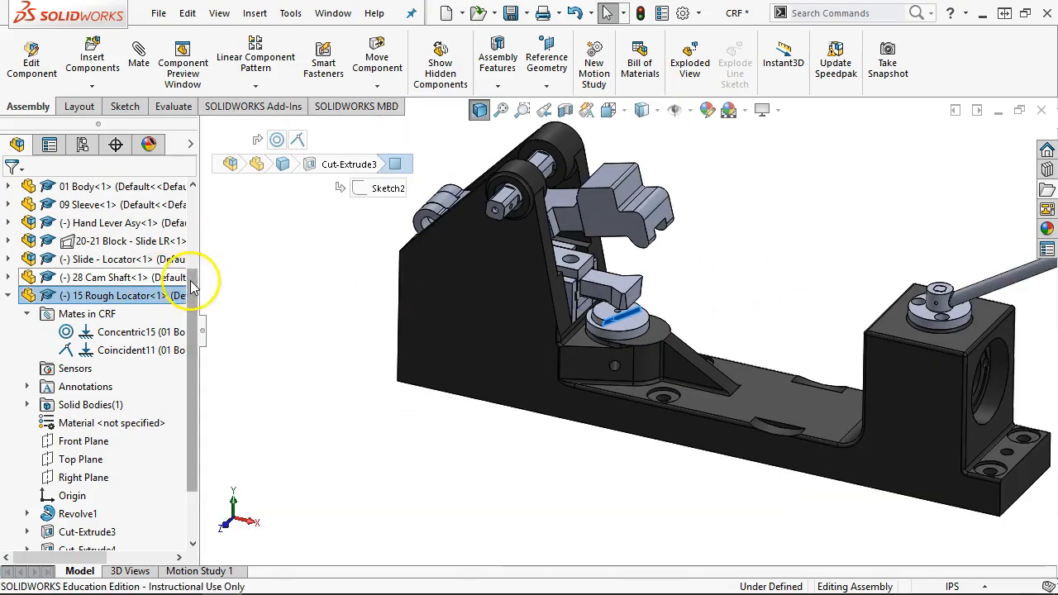
scroll(191, 287, "up", 3)
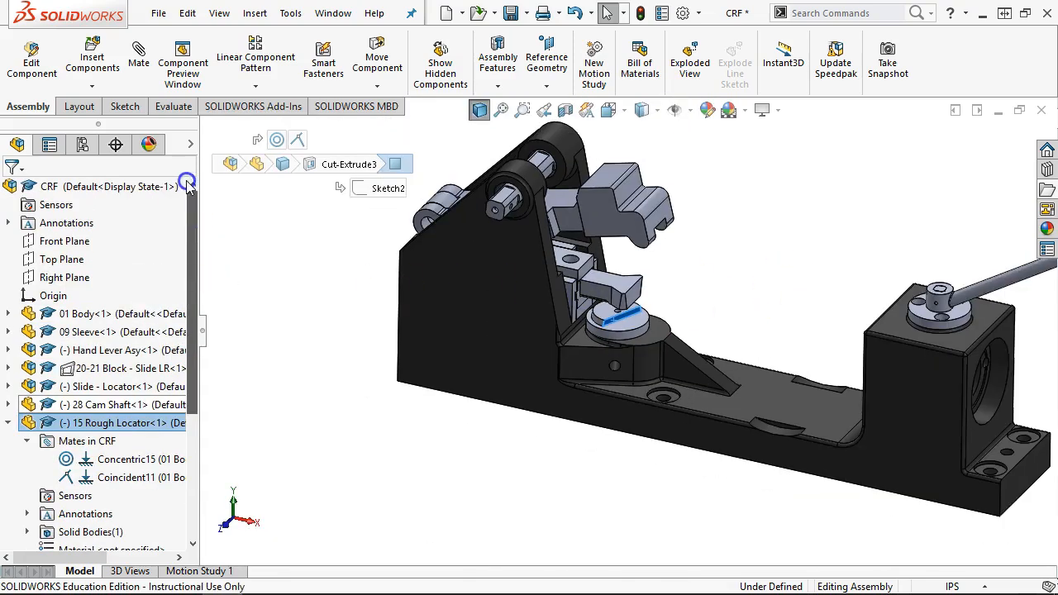
left_click(55, 247, "ctrl")
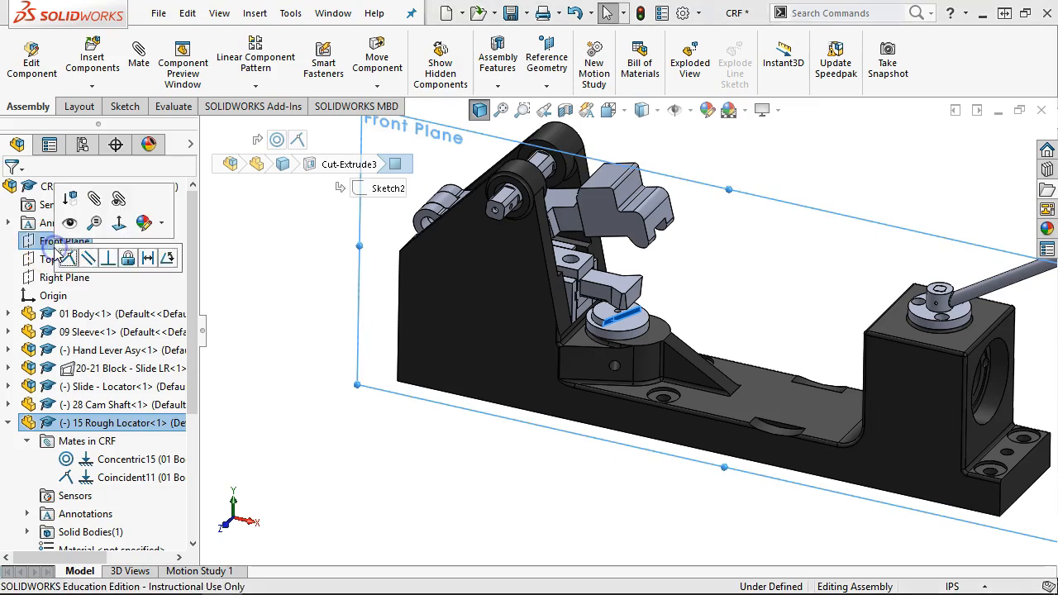
left_click(168, 258)
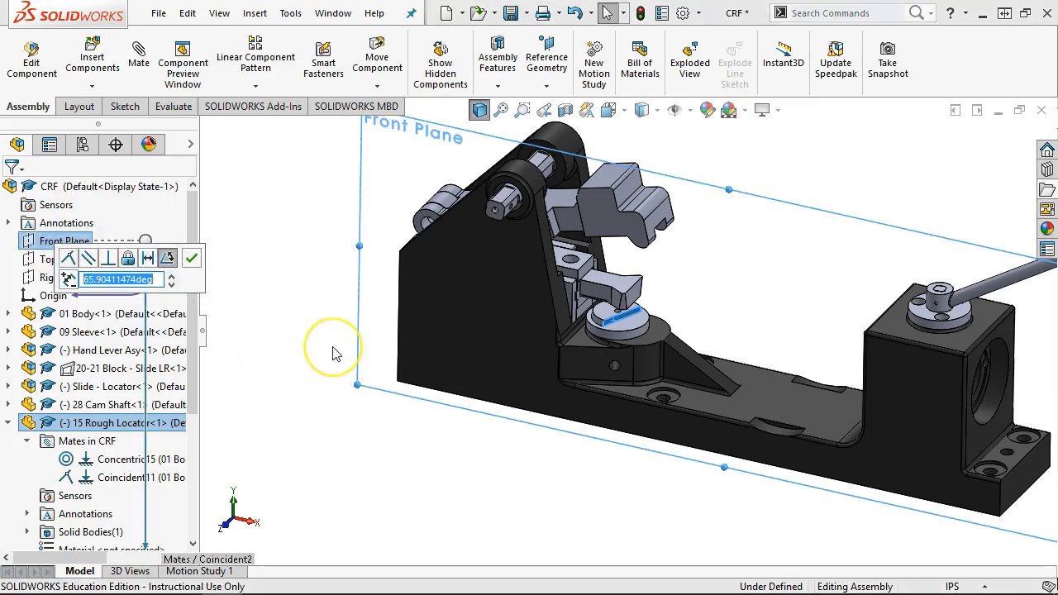
key("Return")
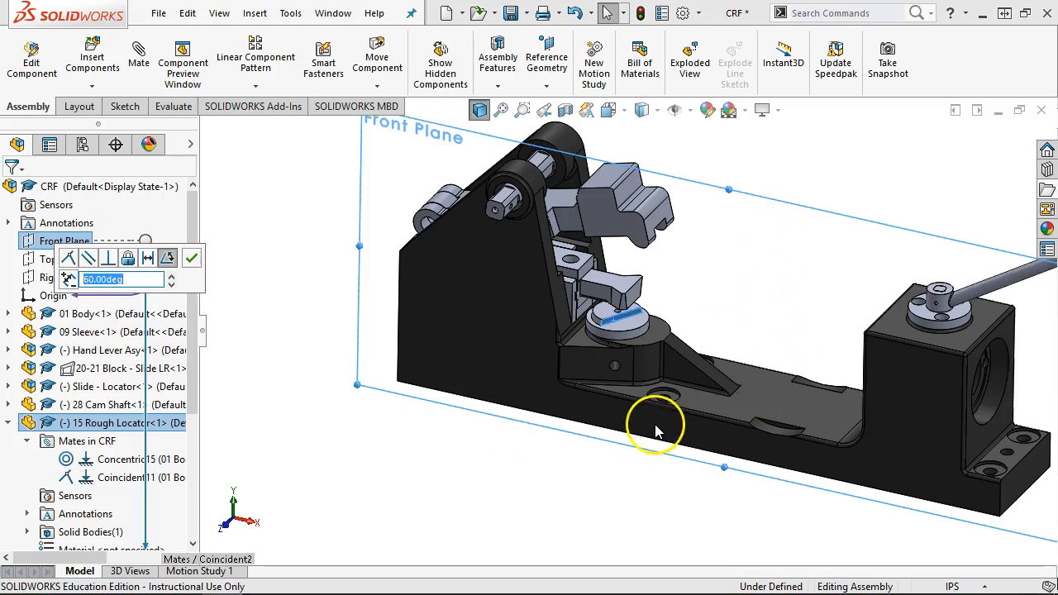
left_click(190, 259)
- Select the Cut-Extrude4 flat on the rough locator's shank to check its position against the boss's side hole
scroll(790, 347, "down", 8)
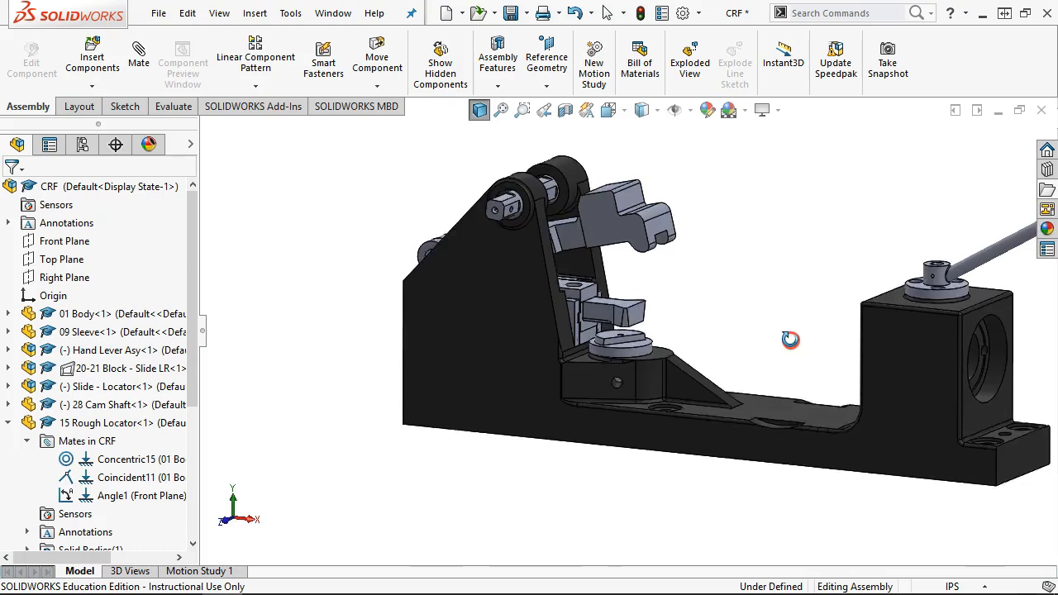
left_click(685, 304)
middle_click_drag(727, 479, 744, 514)
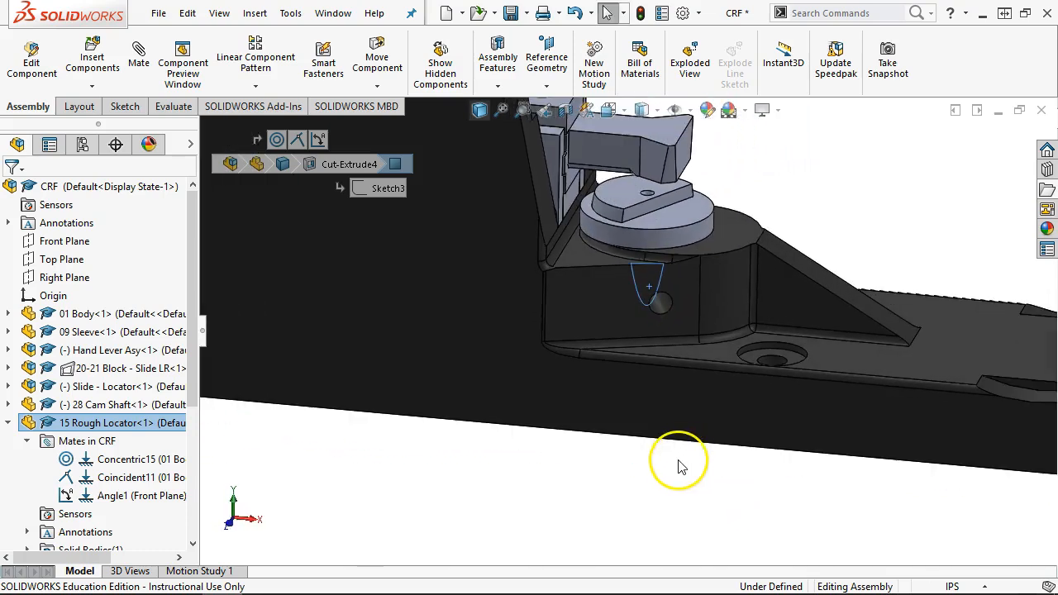
- Clear the selection of the shank flat and collapse the 15 Rough Locator's entries in the feature tree
left_click(591, 451)
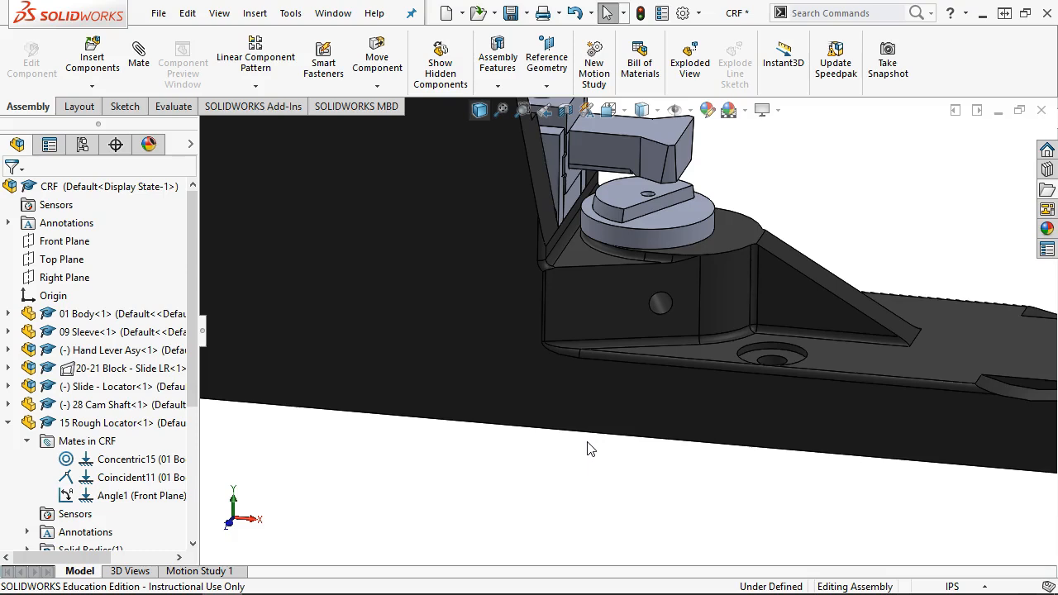
scroll(802, 334, "up", 3)
middle_click_drag(802, 334, 794, 354)
scroll(794, 338, "up", 3)
scroll(809, 279, "down", 3)
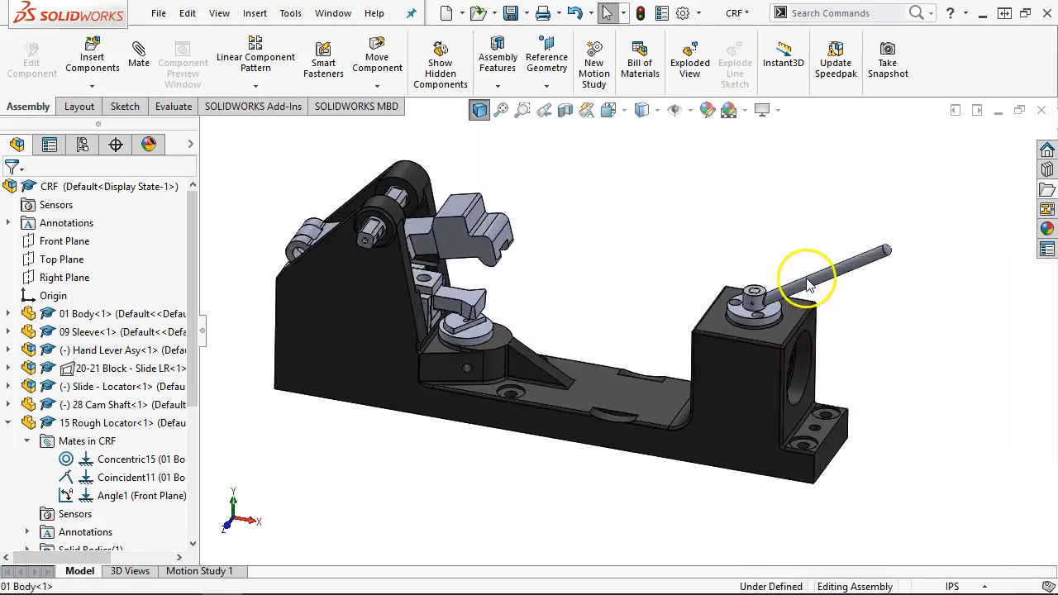
middle_click_drag(672, 322, 666, 331)
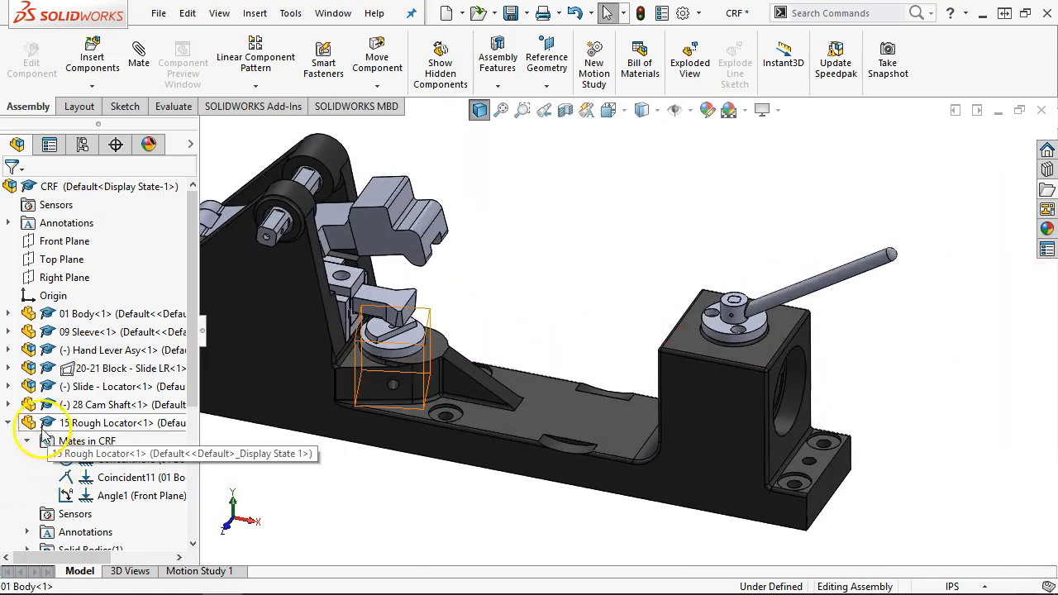
left_click(10, 423)
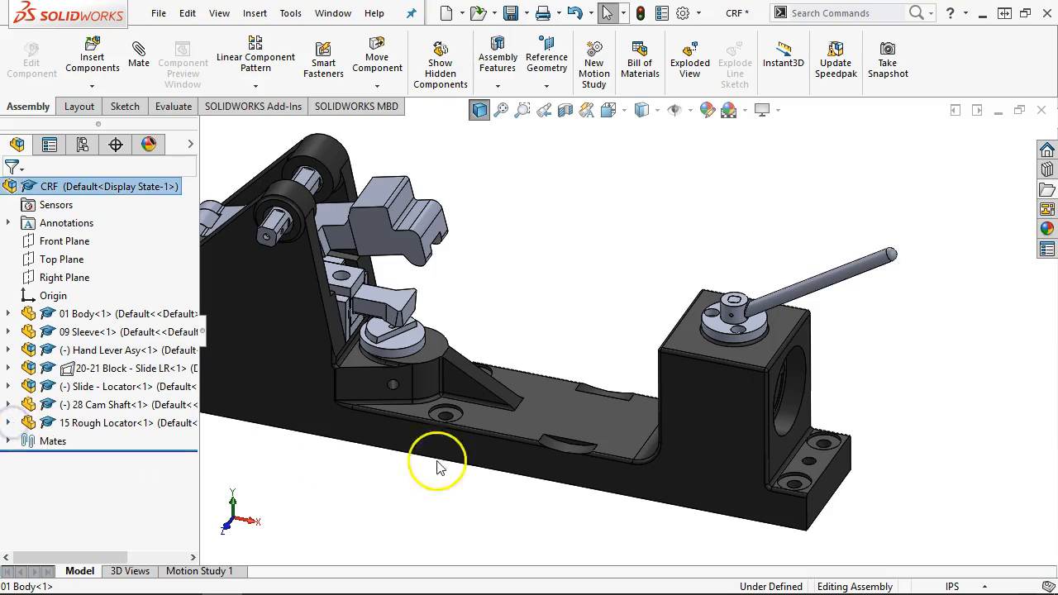
- Insert the 5972K510_BALL BEARING component and place it in free space beside the bored face of the body's upright block
mouse_move(691, 250)
middle_mouse_down()
mouse_move(671, 236)
mouse_move(674, 244)
middle_mouse_up()
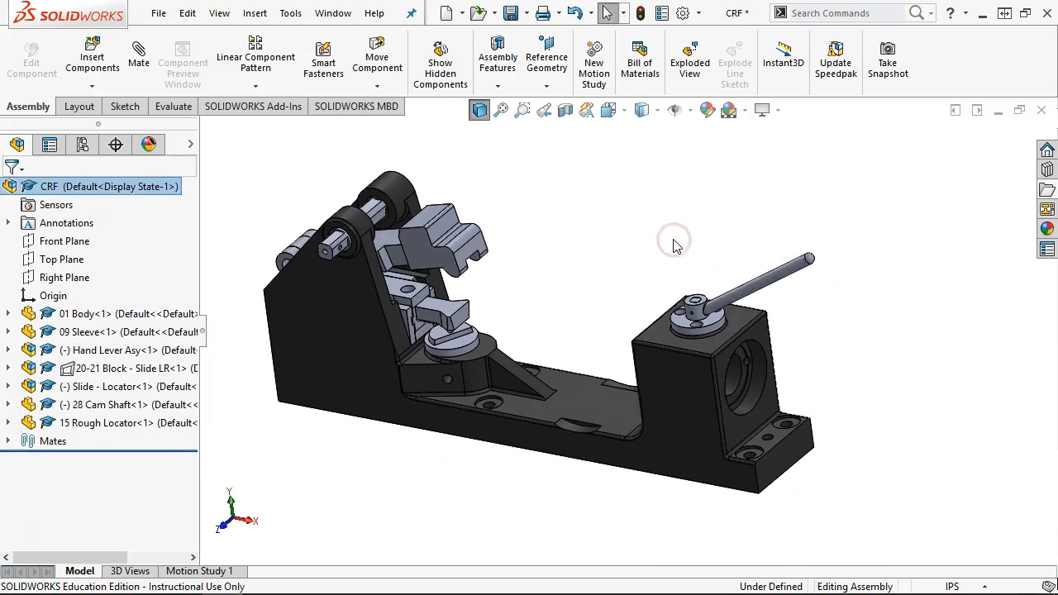
scroll(685, 451, "down", 2)
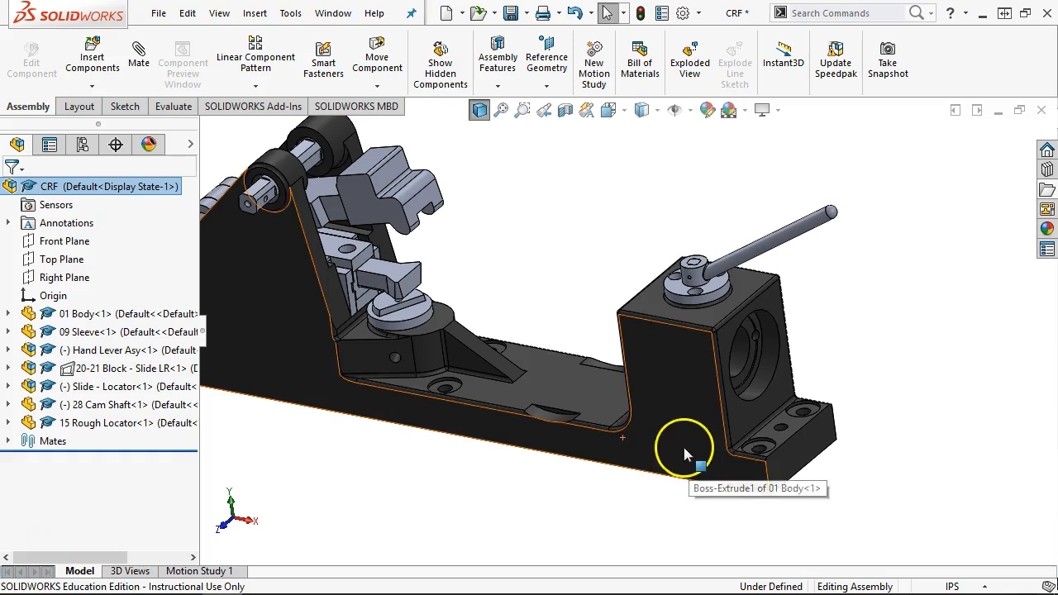
left_click(92, 54)
left_click_drag(330, 200, 329, 347)
left_click(257, 338)
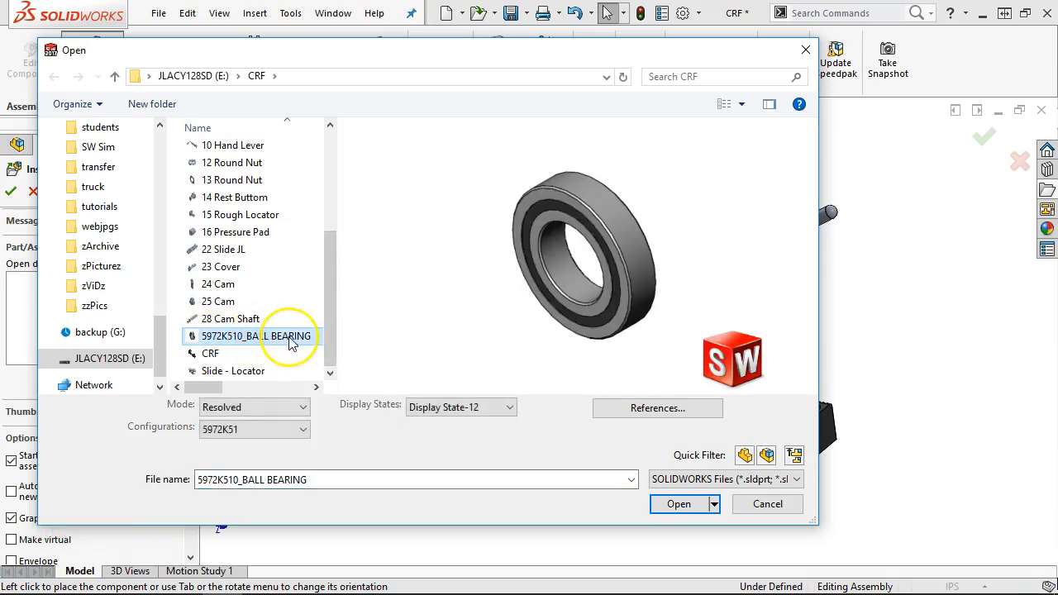
left_click(680, 506)
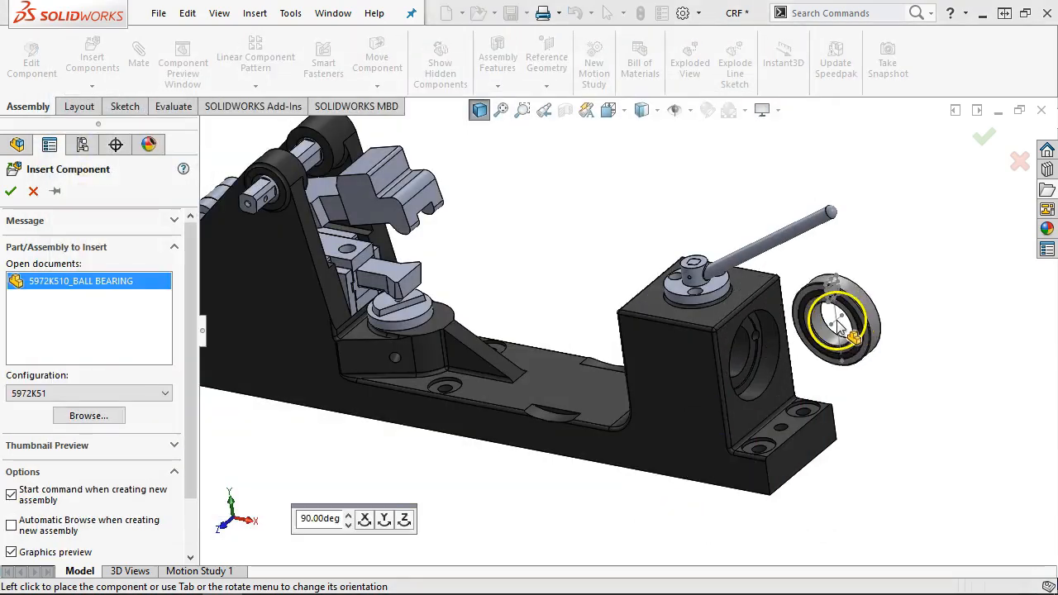
left_click(831, 320)
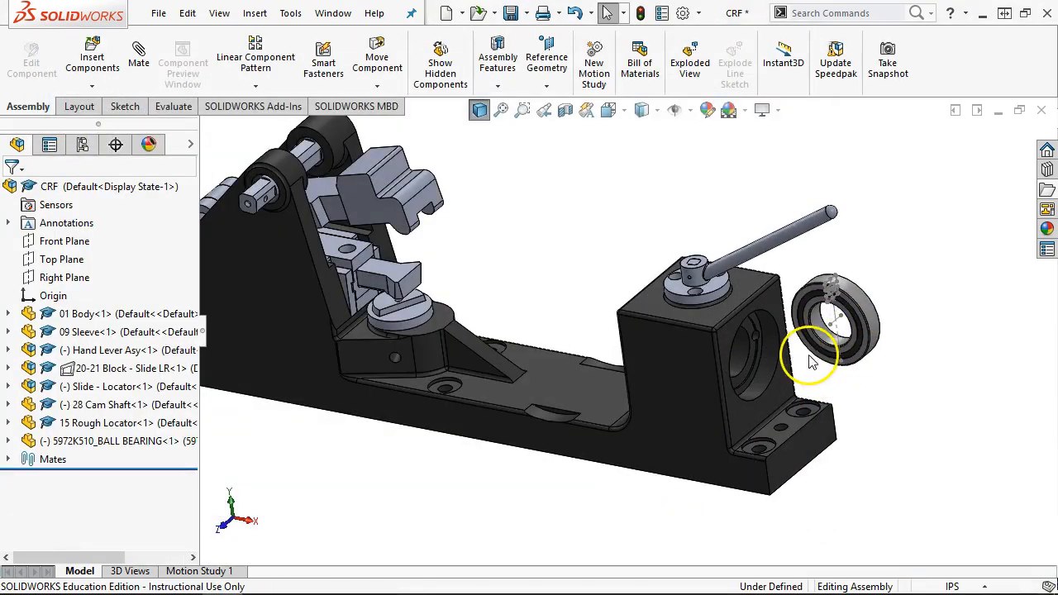
- Hide the visible sketches on the ball bearing
scroll(814, 322, "down", 5)
right_click(818, 269)
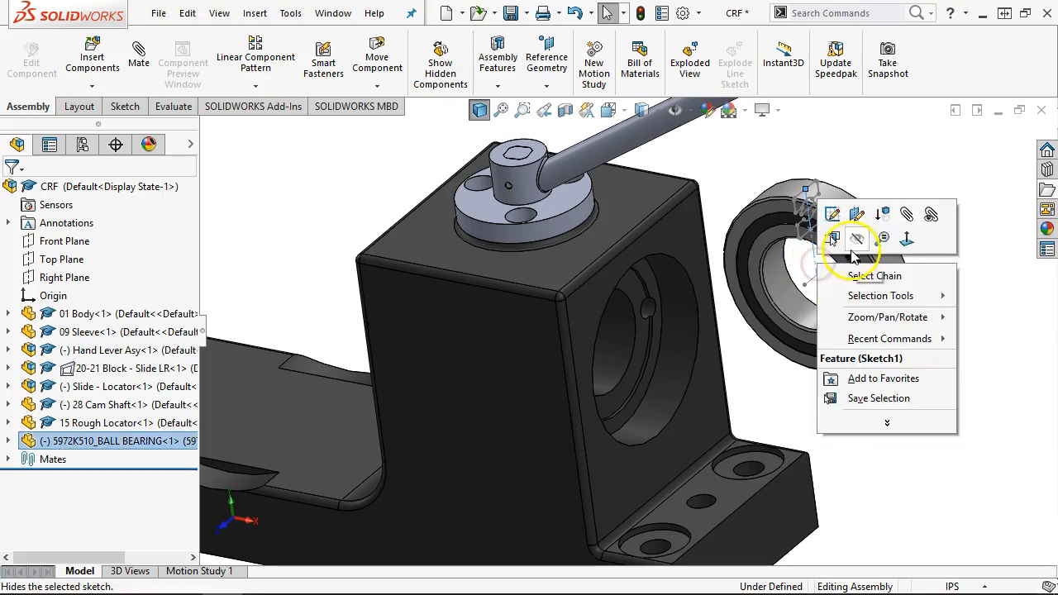
left_click(835, 236)
scroll(802, 238, "down", 4)
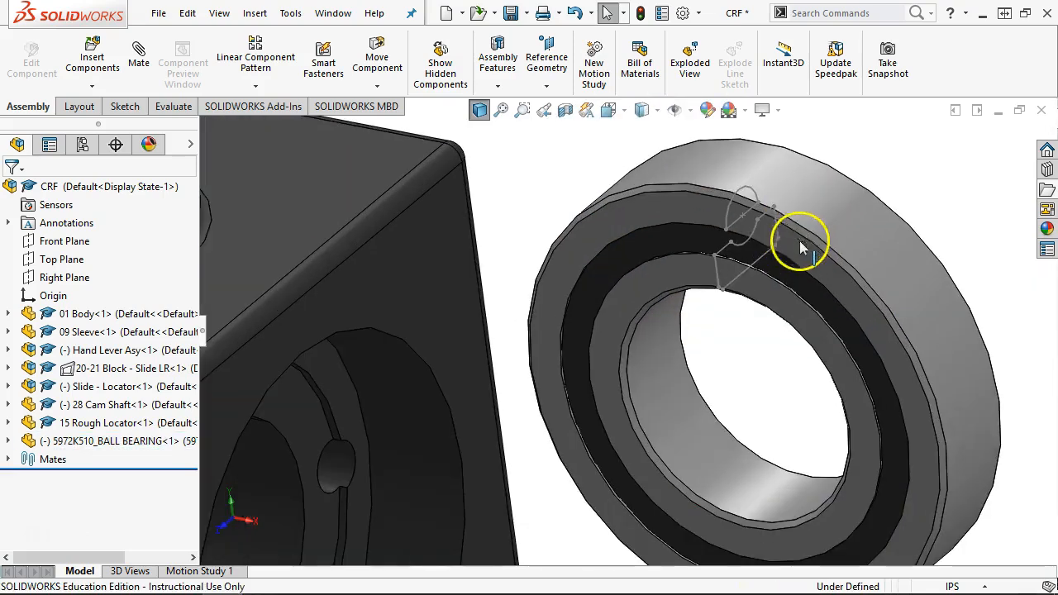
right_click(752, 267)
left_click(793, 242)
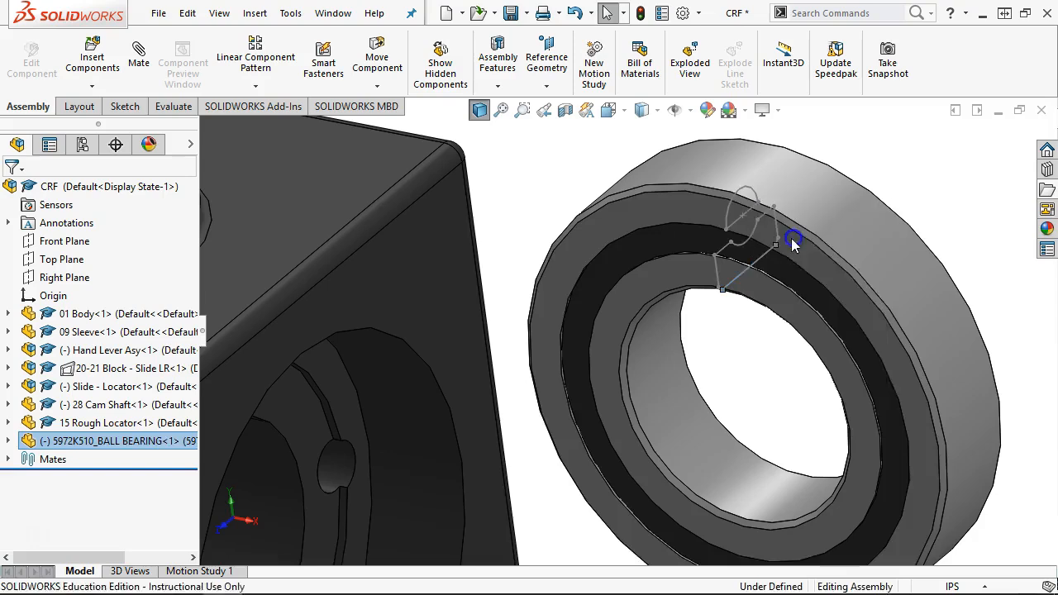
right_click(741, 227)
left_click(780, 193)
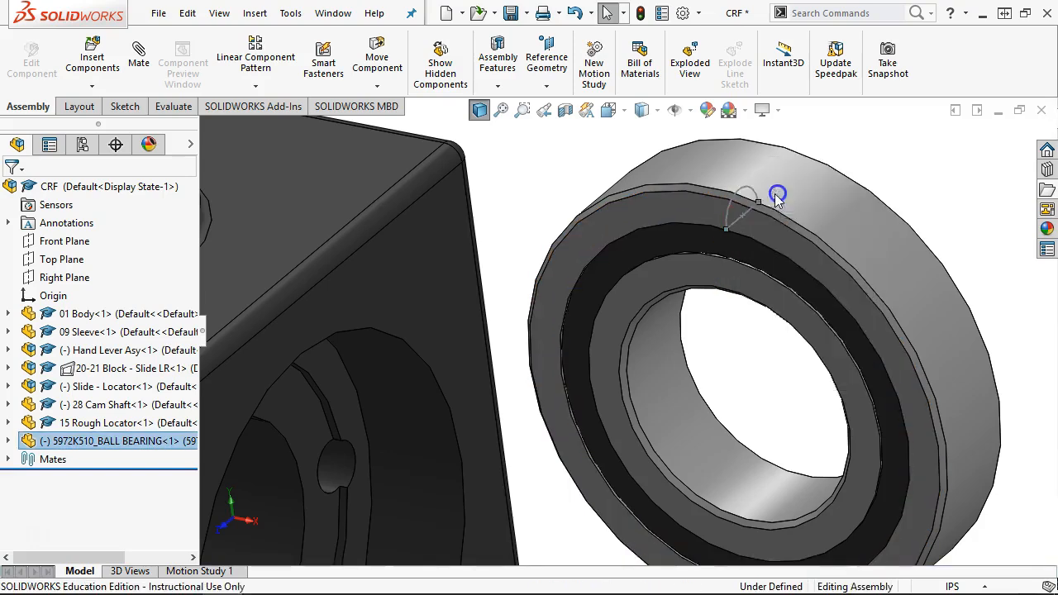
- Examine the ball bearing's side faces edge-on, comparing its outer ring and inner rings with the shoulder inside the body's bore
scroll(846, 349, "up", 5)
scroll(847, 349, "up", 2)
middle_click_drag(692, 327, 727, 276)
scroll(647, 361, "down", 5)
scroll(701, 314, "down", 5)
middle_click_drag(696, 322, 692, 293)
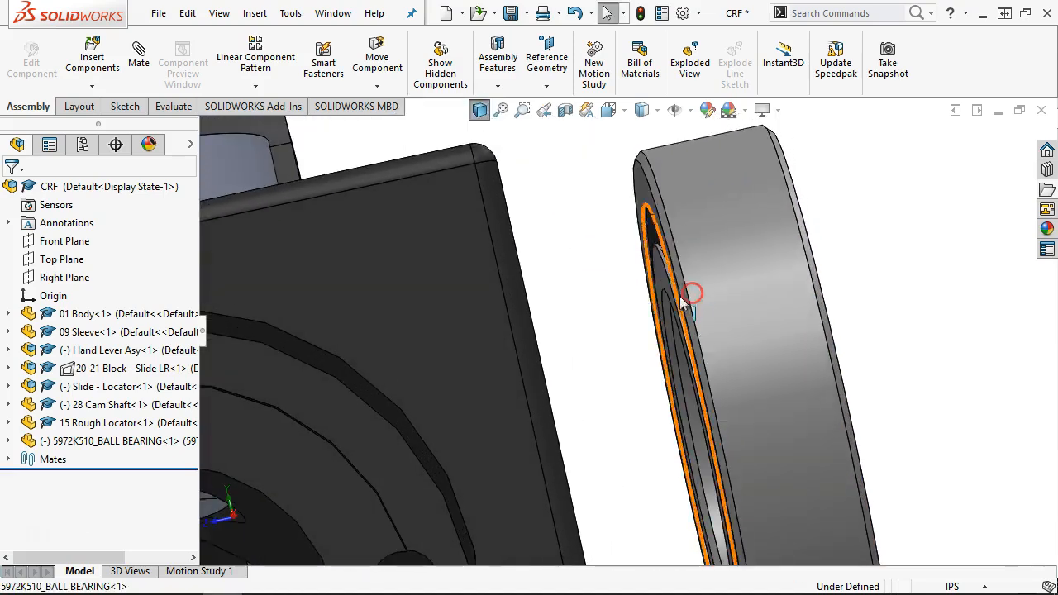
scroll(653, 280, "up", 3)
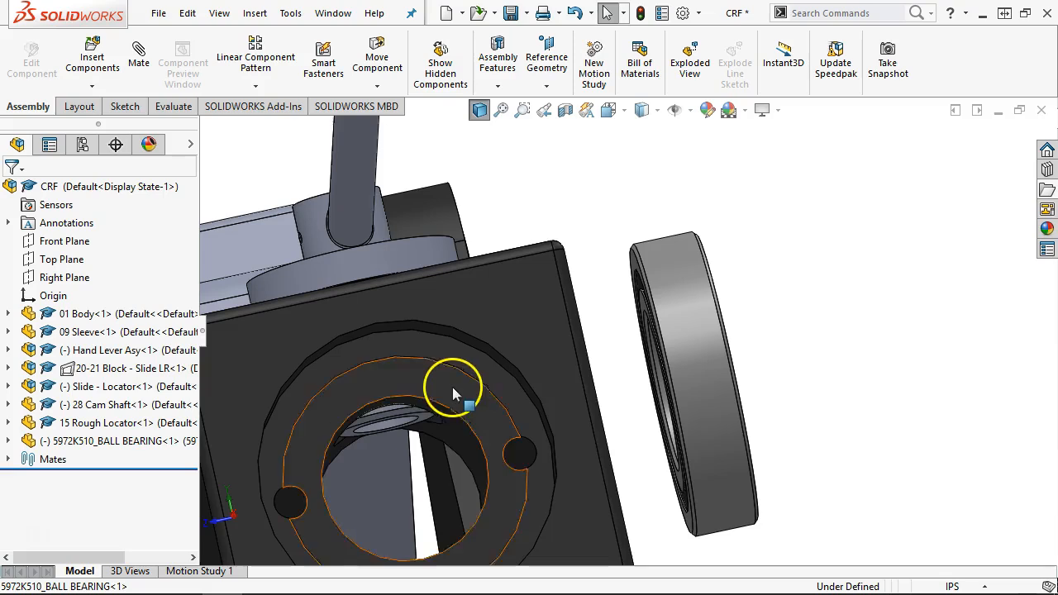
scroll(652, 298, "down", 3)
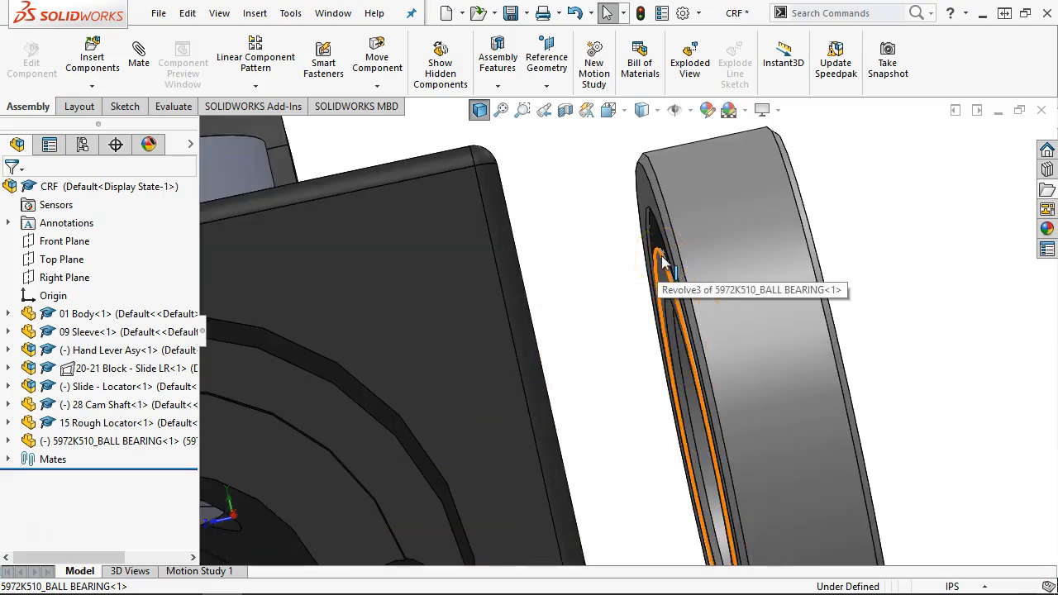
scroll(668, 256, "up", 3)
middle_click_drag(668, 255, 708, 323)
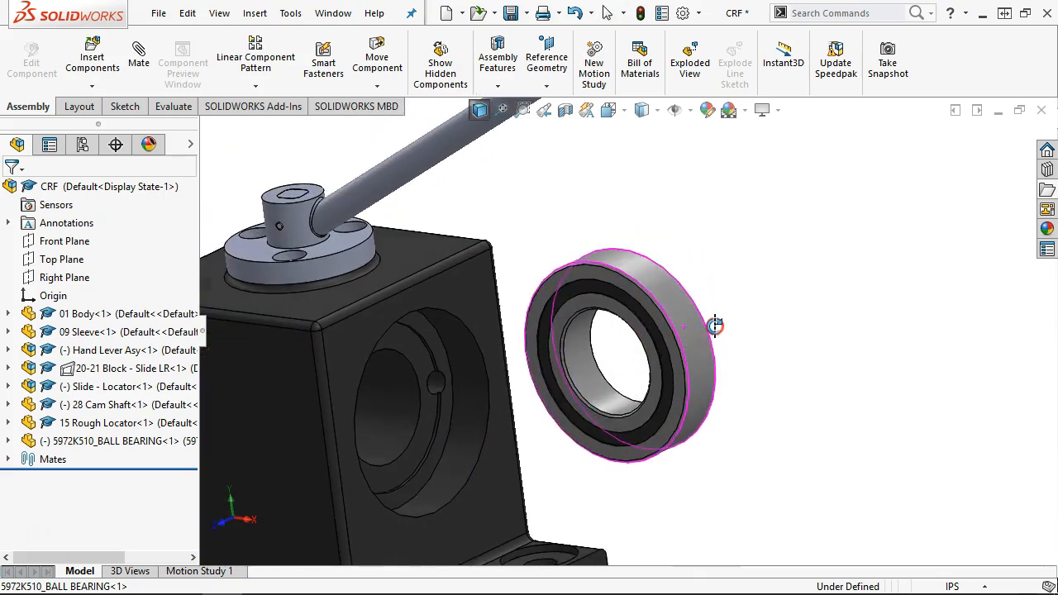
- Add a coincident mate between the side face of the bearing's outer ring and the shoulder face inside the body's bore
left_click(597, 273)
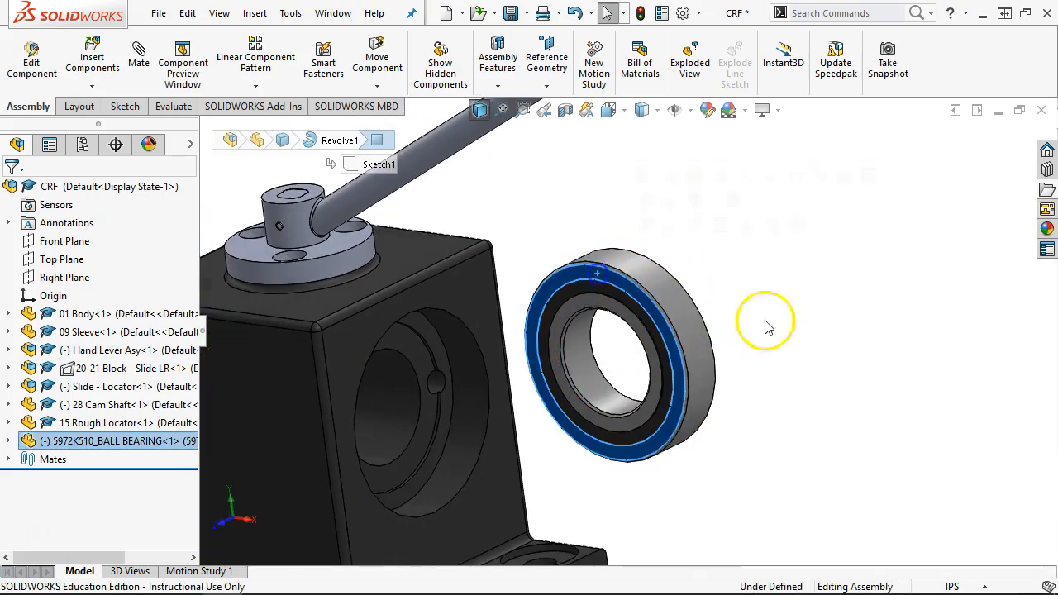
left_click(441, 345, "ctrl")
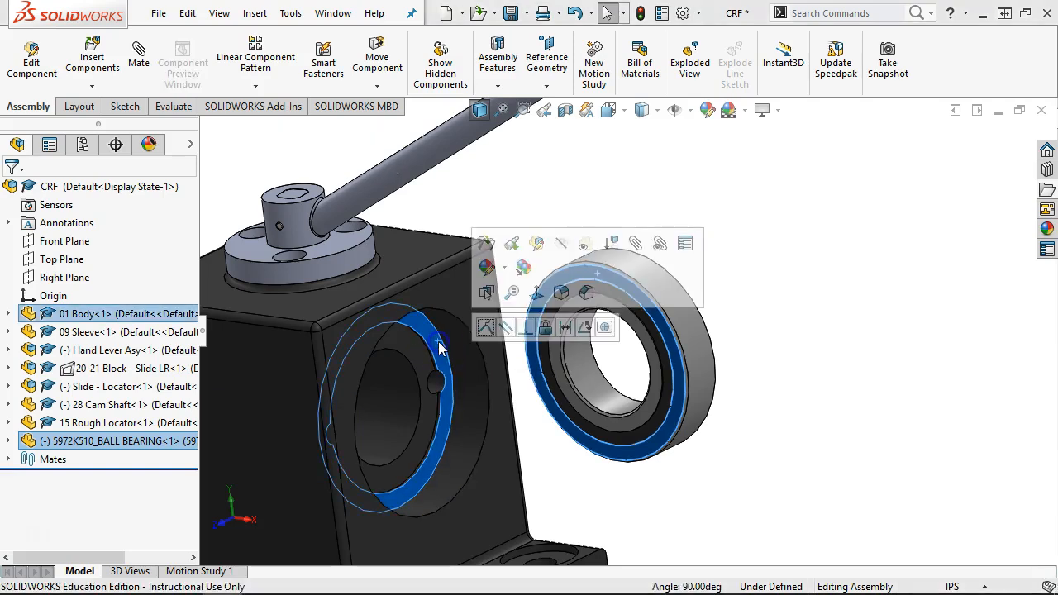
left_click(487, 327)
- Add a concentric mate between the ball bearing's outer cylindrical face and the body's counterbore wall
left_click(430, 389)
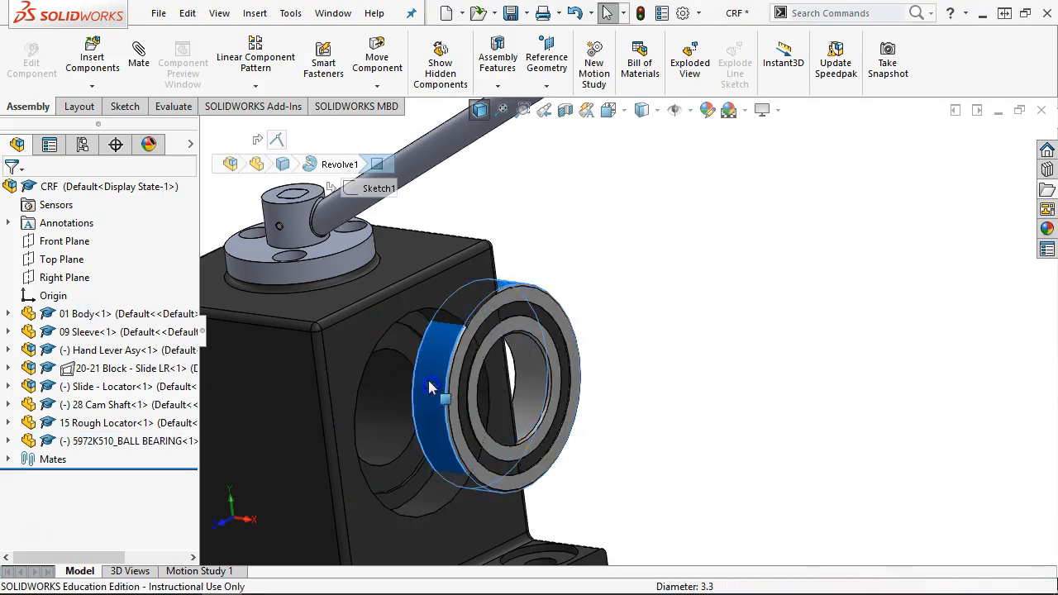
scroll(433, 364, "down", 2)
left_click(482, 327)
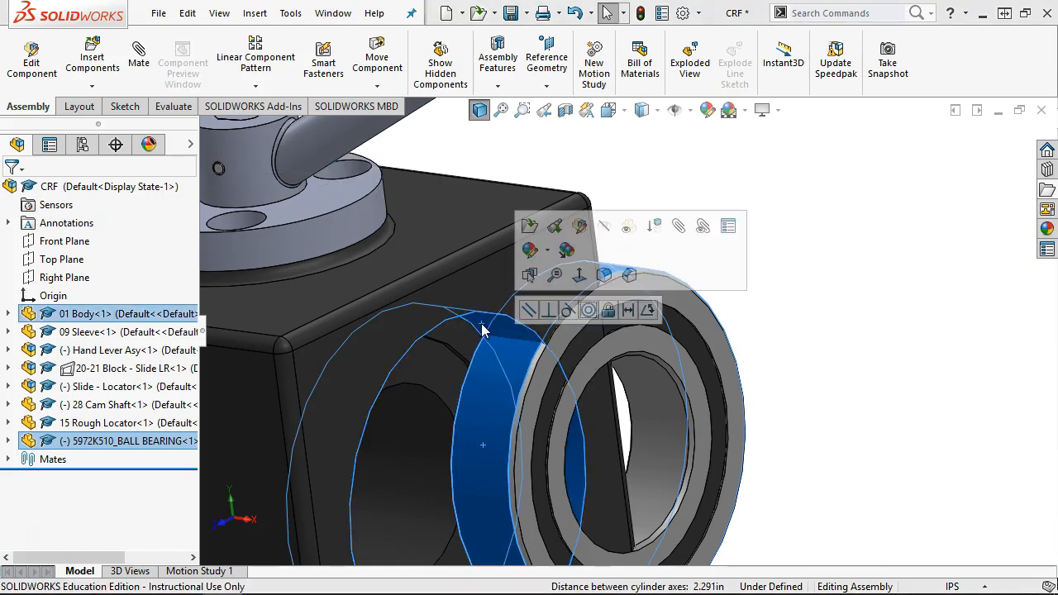
left_click(626, 315)
left_click(589, 310)
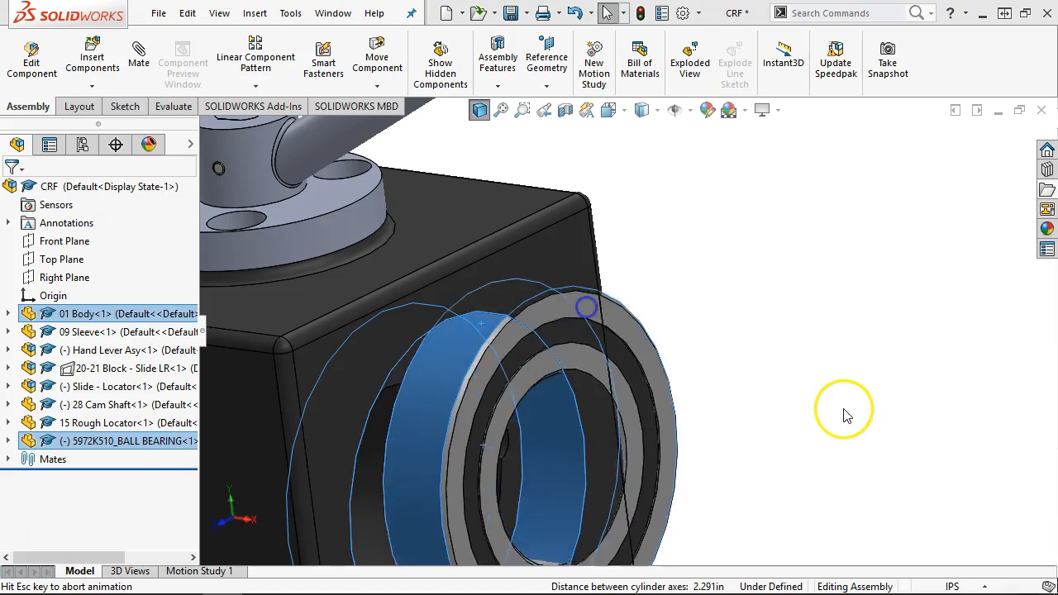
- Turn the ball bearing in the body's bore to test its rotation, and clear the selection
scroll(846, 413, "up", 5)
scroll(531, 402, "down", 5)
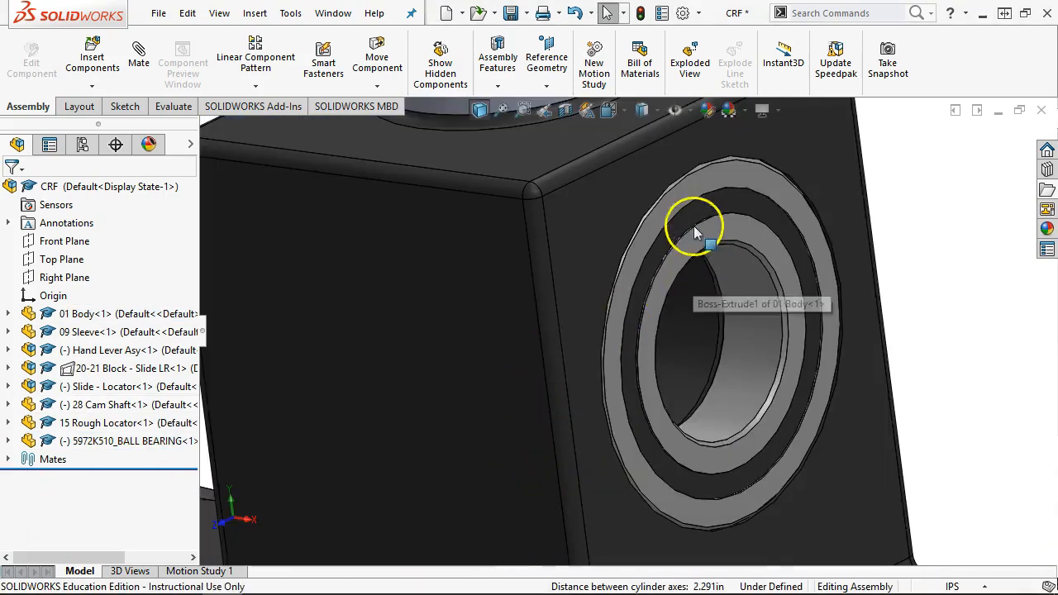
left_click(678, 201)
left_click_drag(678, 200, 658, 457)
scroll(672, 355, "up", 5)
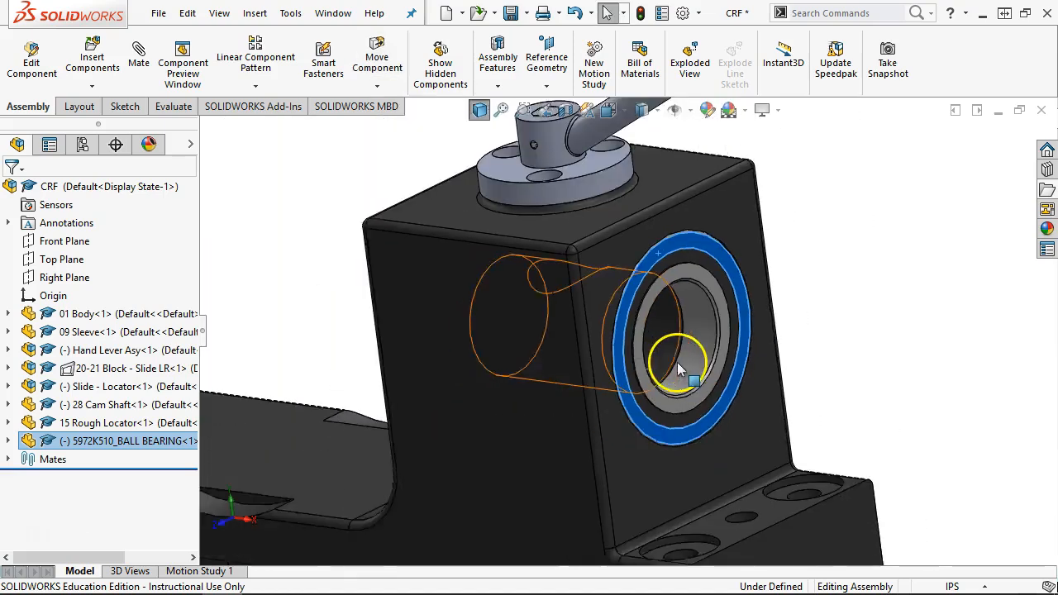
left_click(878, 269)
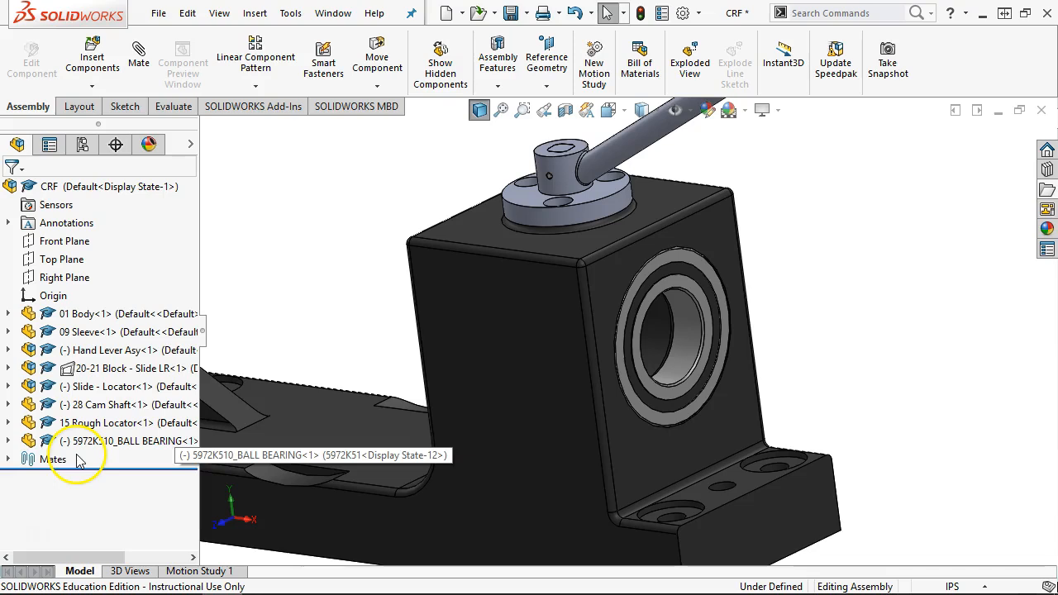
- Lock the rotation of the ball bearing's concentric mate, and collapse the bearing's entries in the feature tree
left_click(8, 440)
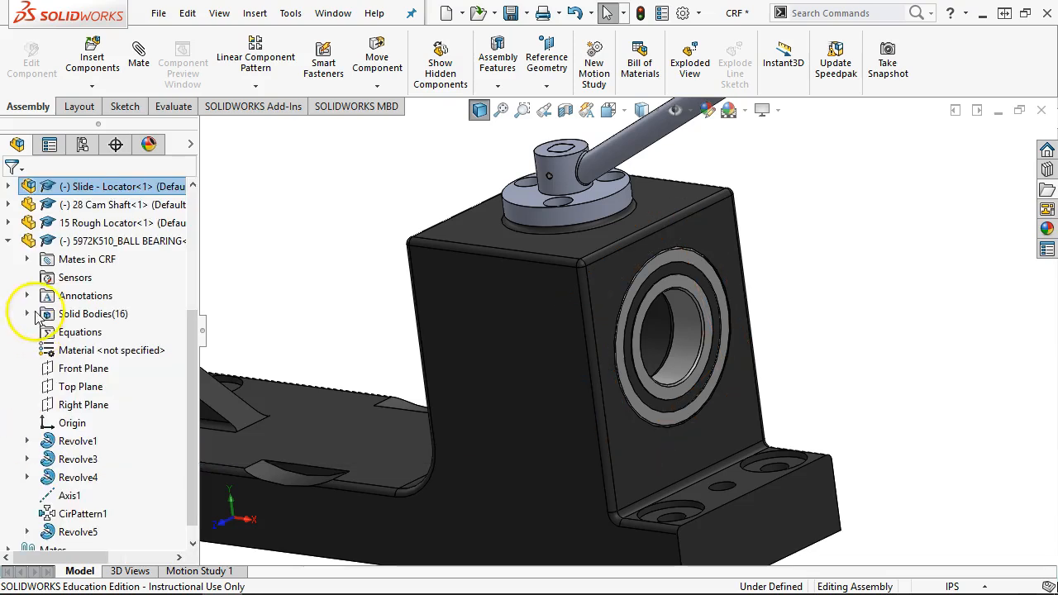
left_click(27, 260)
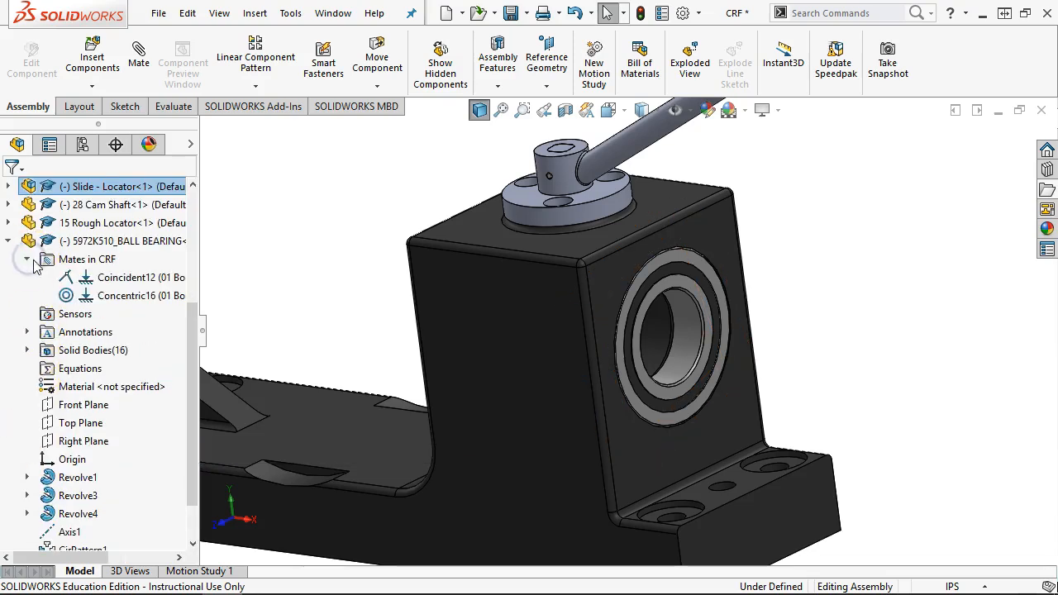
right_click(112, 295)
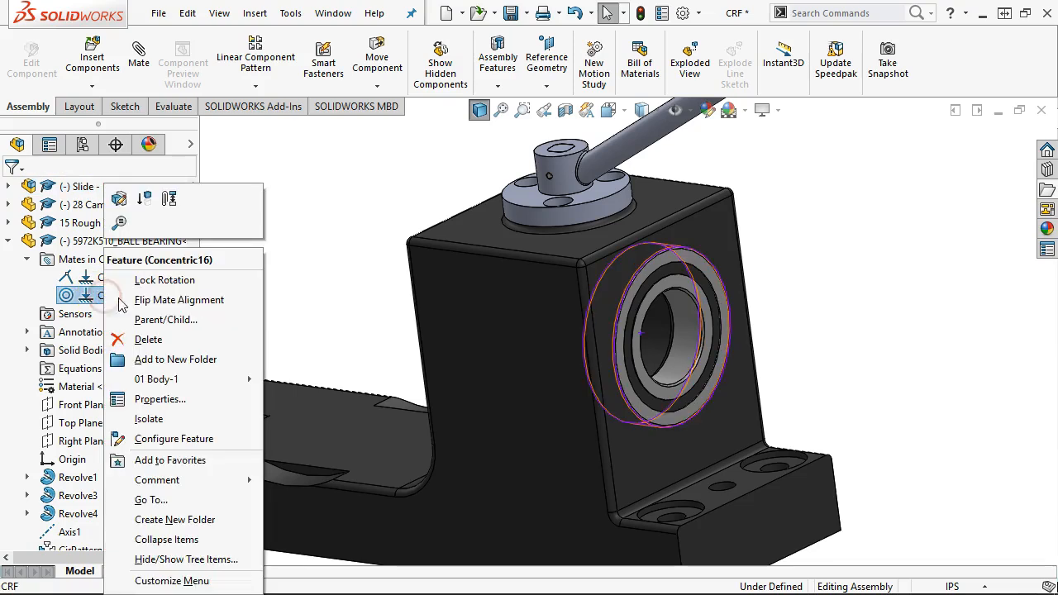
left_click(168, 281)
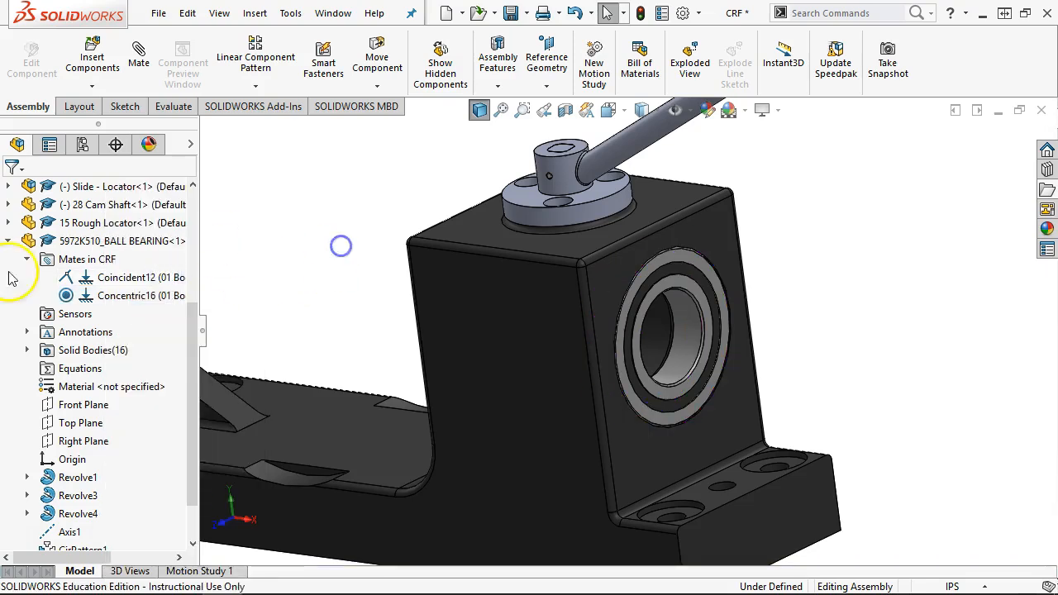
left_click(9, 242)
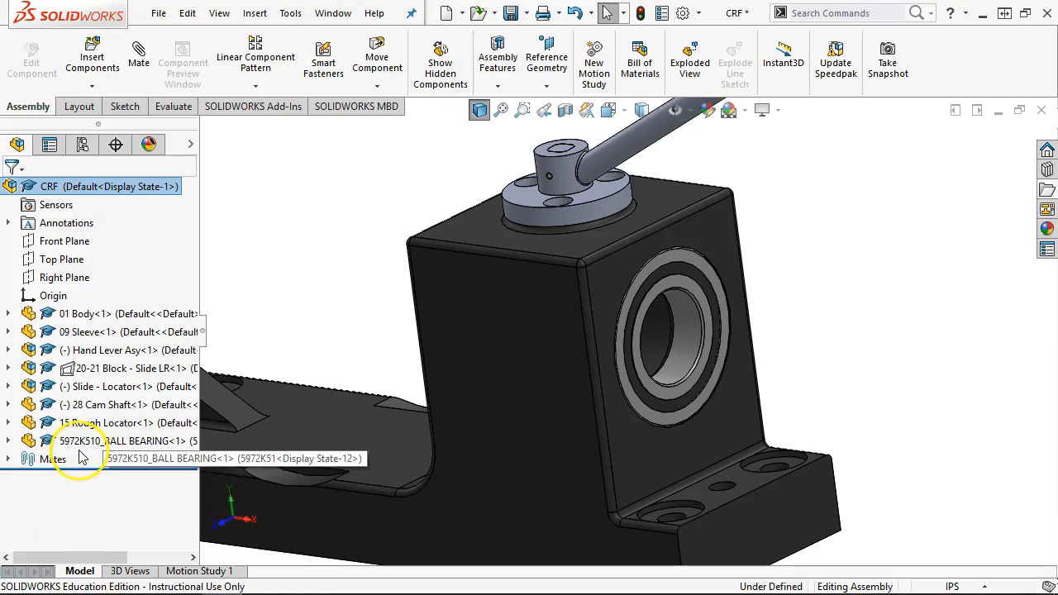
- Place a second copy of the 5972K510 ball bearing beside the empty bore on the opposite side of the body's upright block
mouse_move(81, 451)
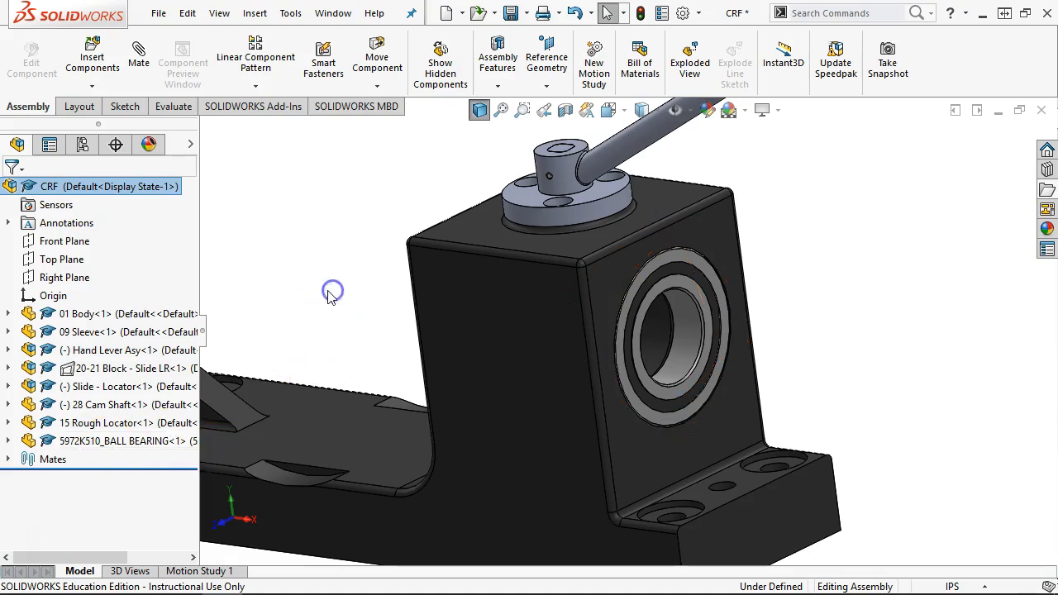
middle_click_drag(331, 307, 415, 314)
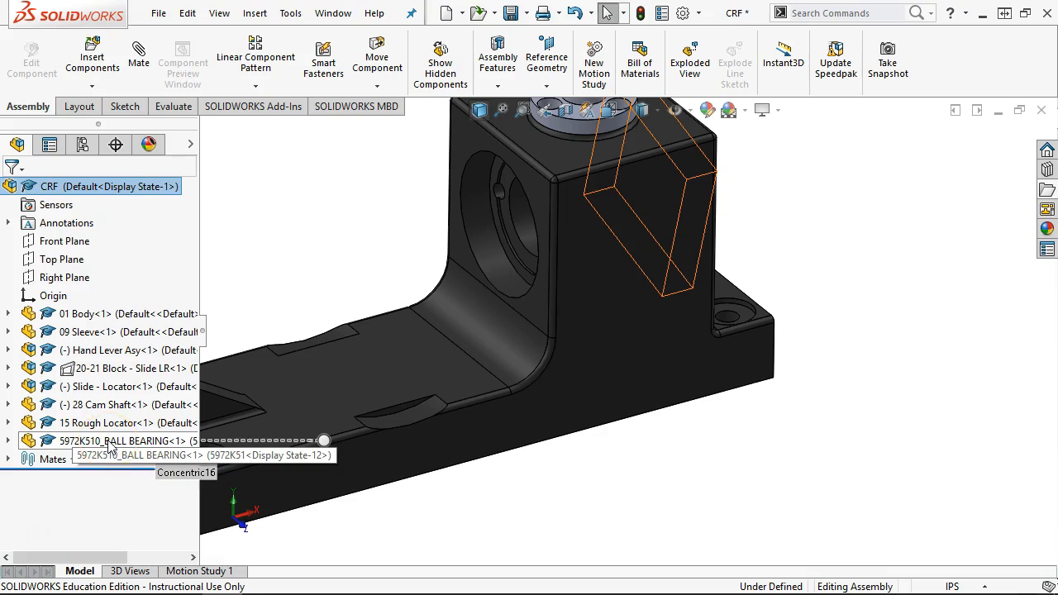
middle_click_drag(238, 423, 372, 376)
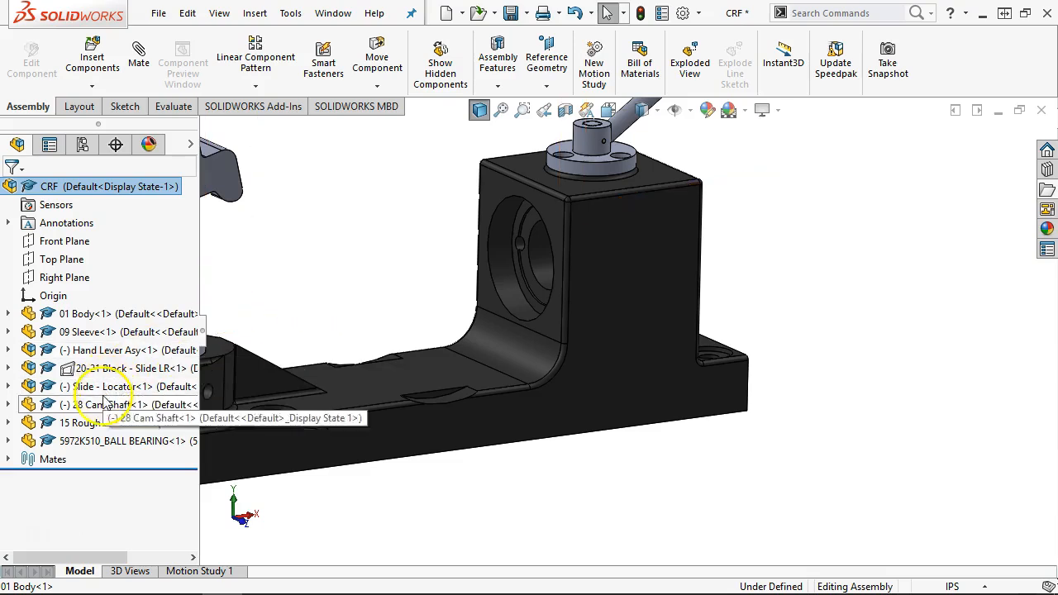
mouse_move(106, 443)
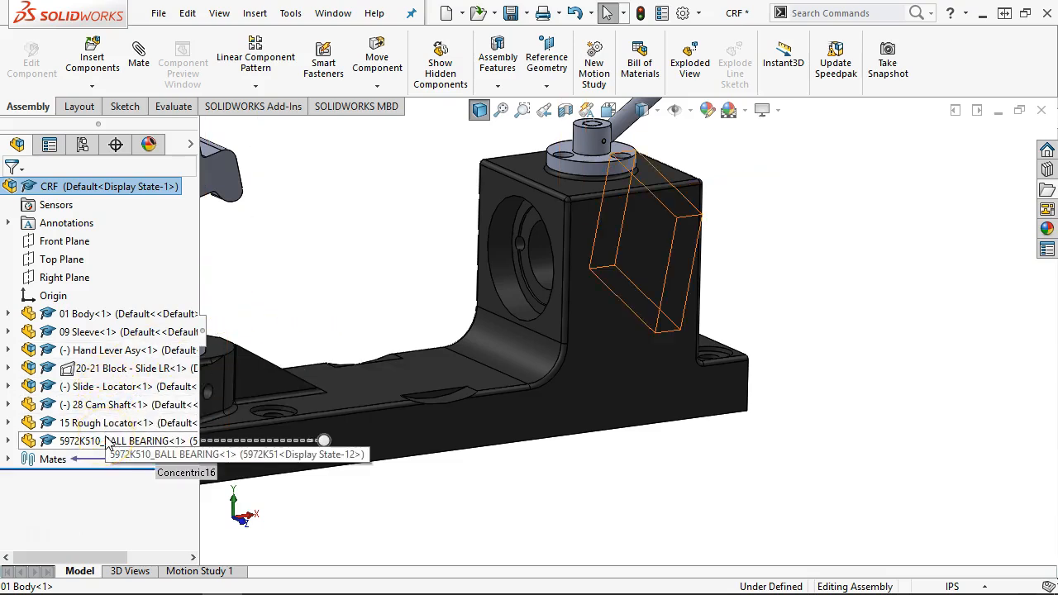
left_click(242, 305)
middle_click_drag(242, 305, 306, 279)
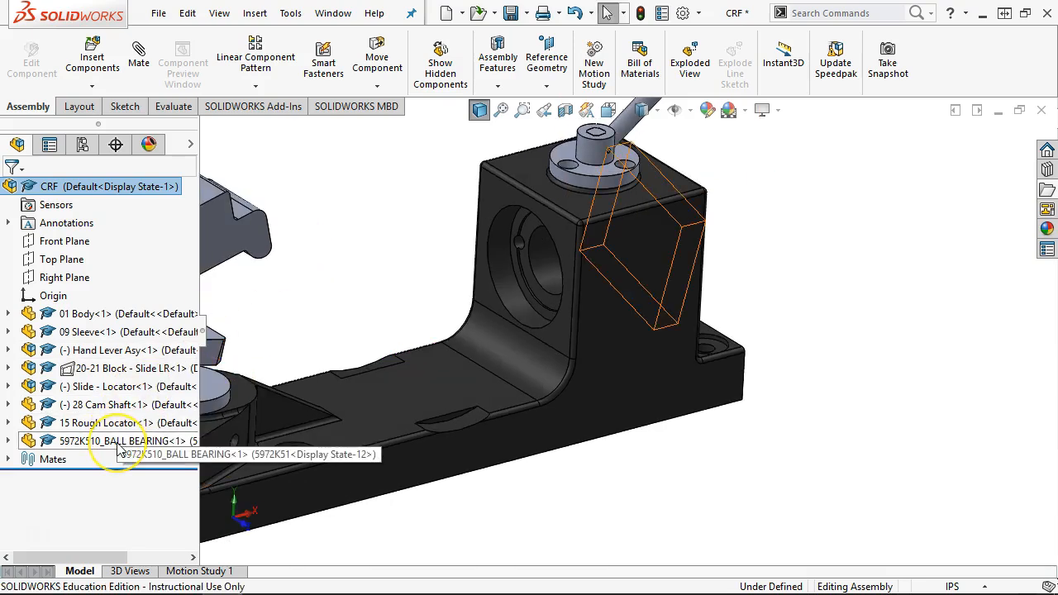
mouse_move(119, 448)
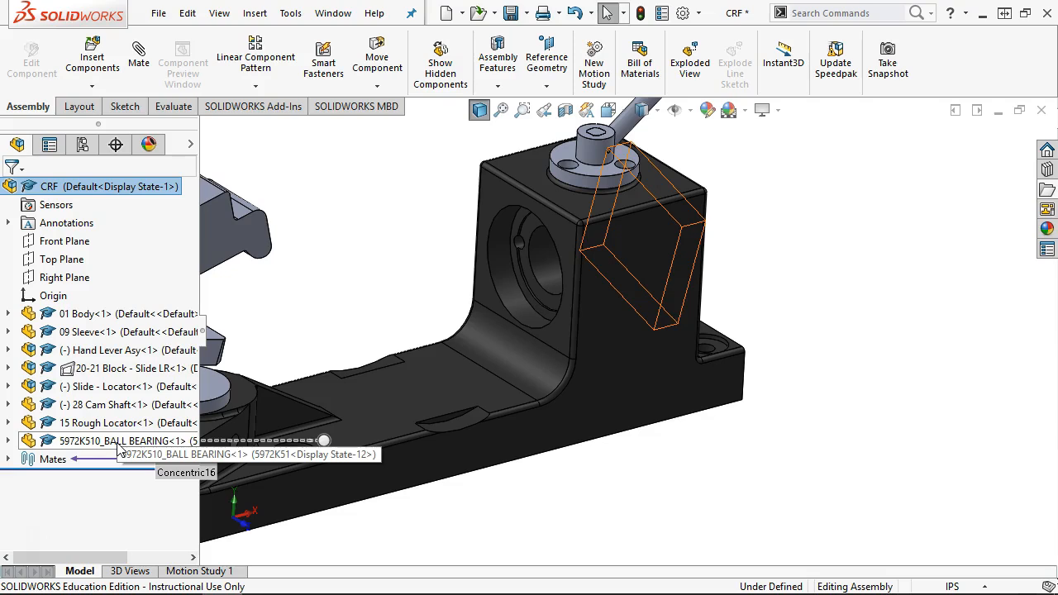
left_click(408, 326)
middle_click_drag(409, 325, 410, 341)
scroll(408, 342, "down", 2)
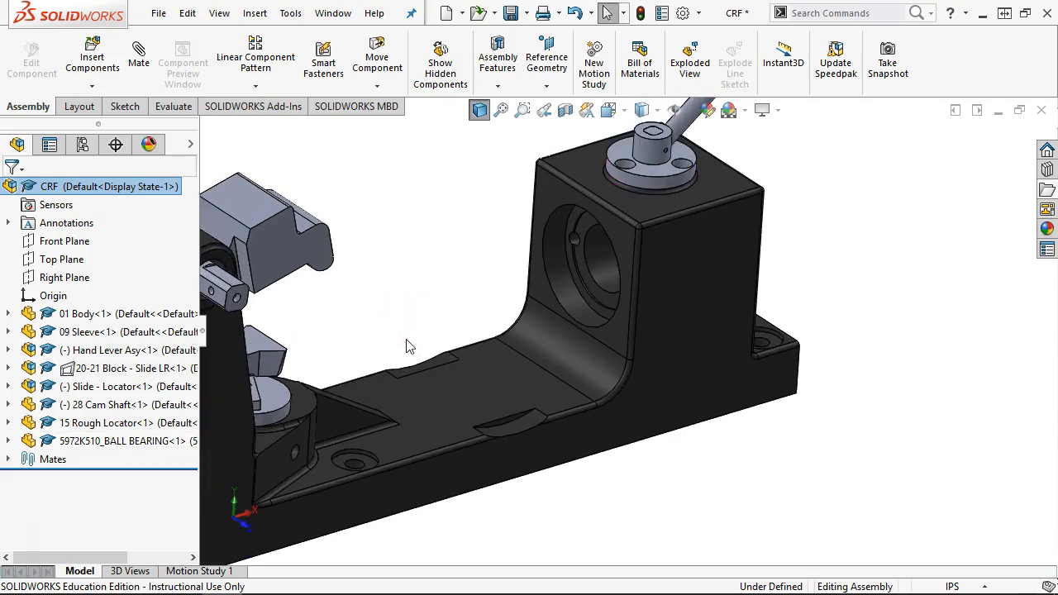
left_click(371, 335)
left_click(362, 316)
left_click(301, 337)
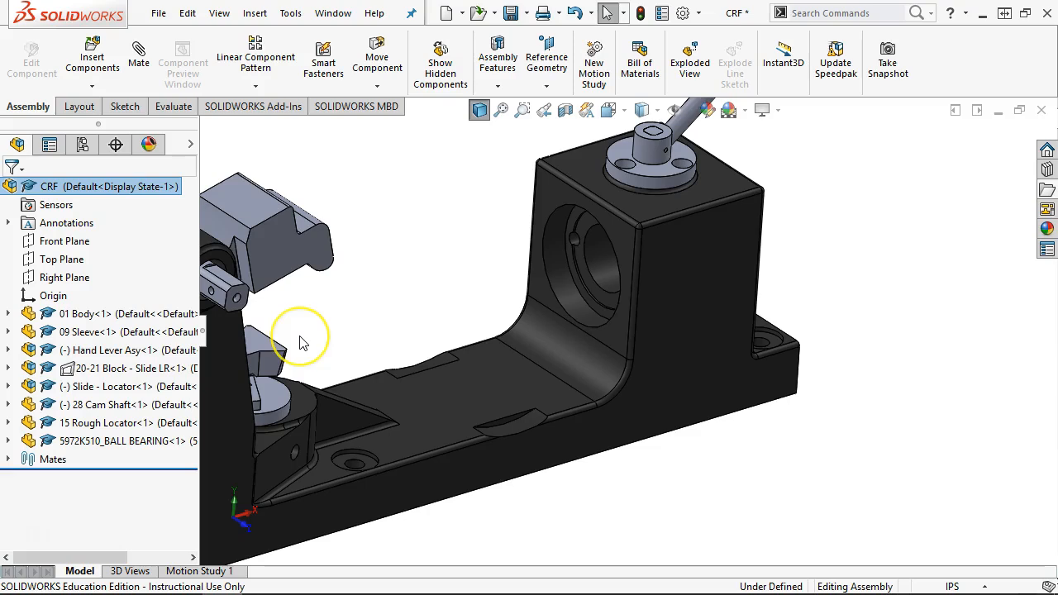
left_click_drag(104, 441, 466, 236)
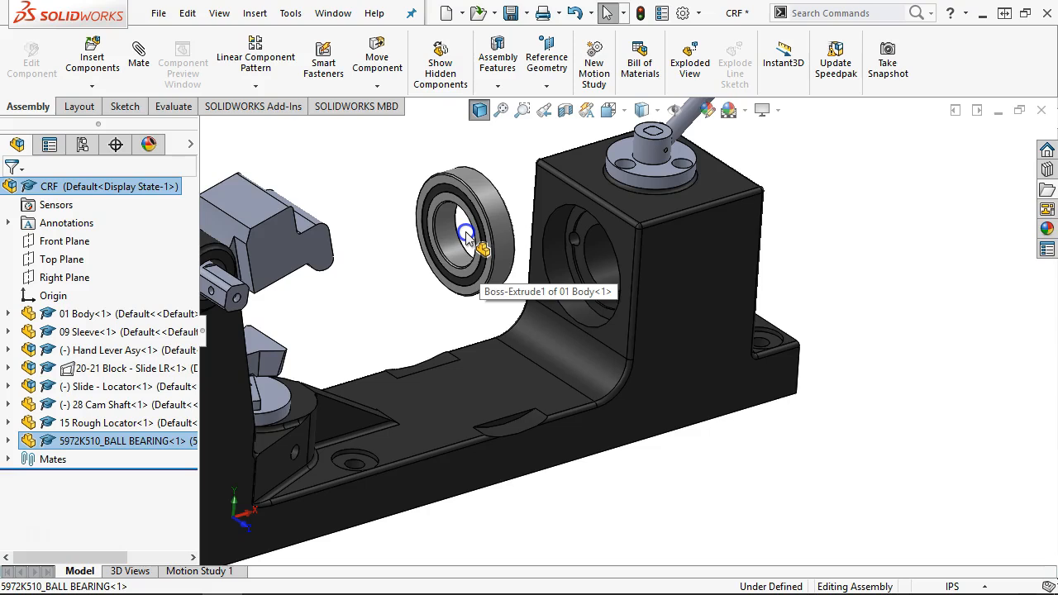
left_click_drag(465, 236, 466, 236, "ctrl")
- Inspect the first ball bearing in its bore, and widen the feature tree to check both bearing entries
middle_click_drag(791, 325, 723, 338)
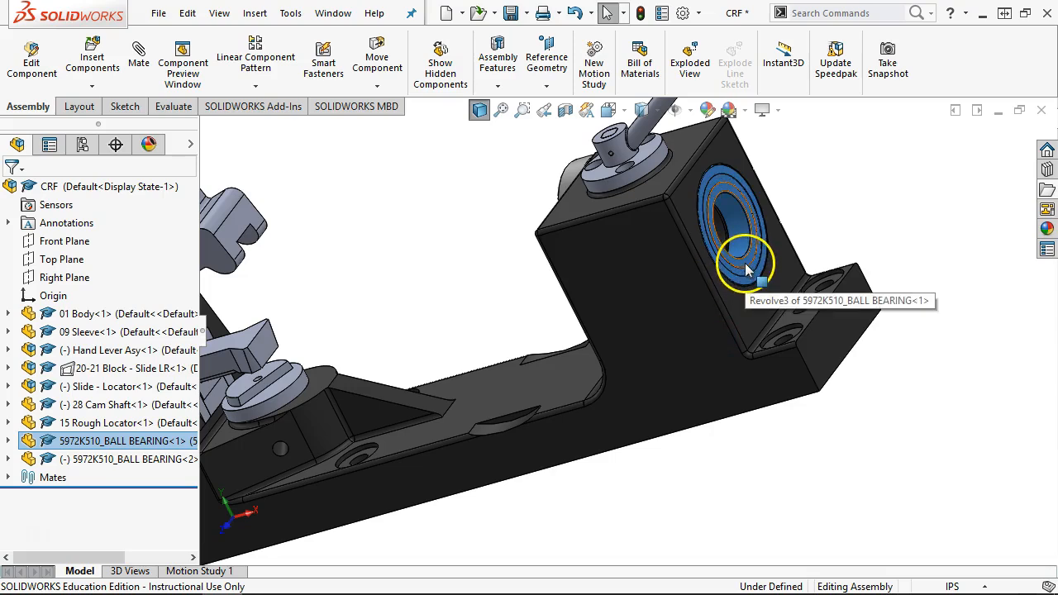
left_click(392, 320)
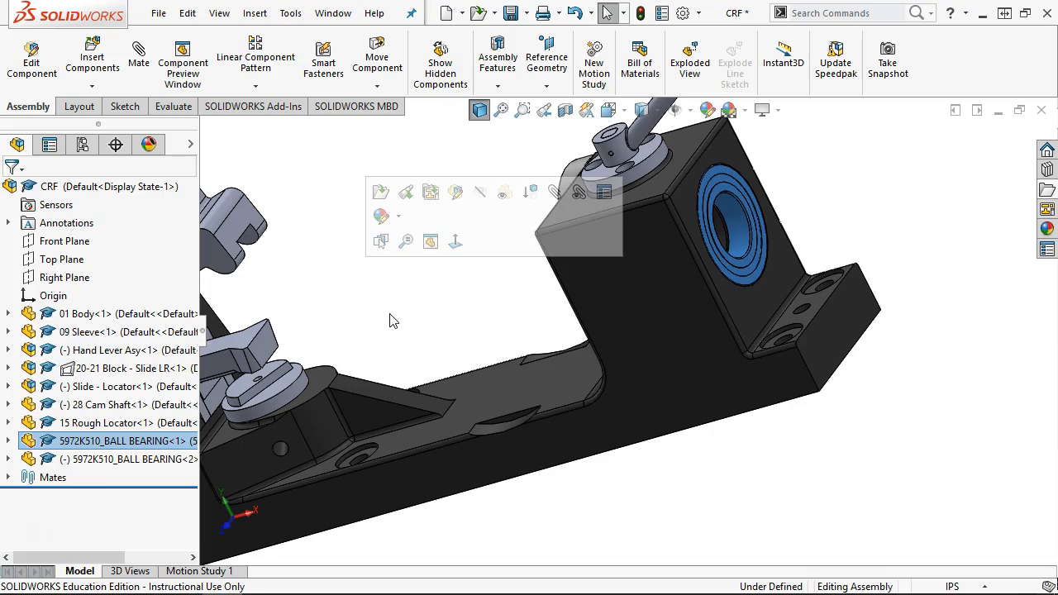
middle_click_drag(472, 326, 562, 224)
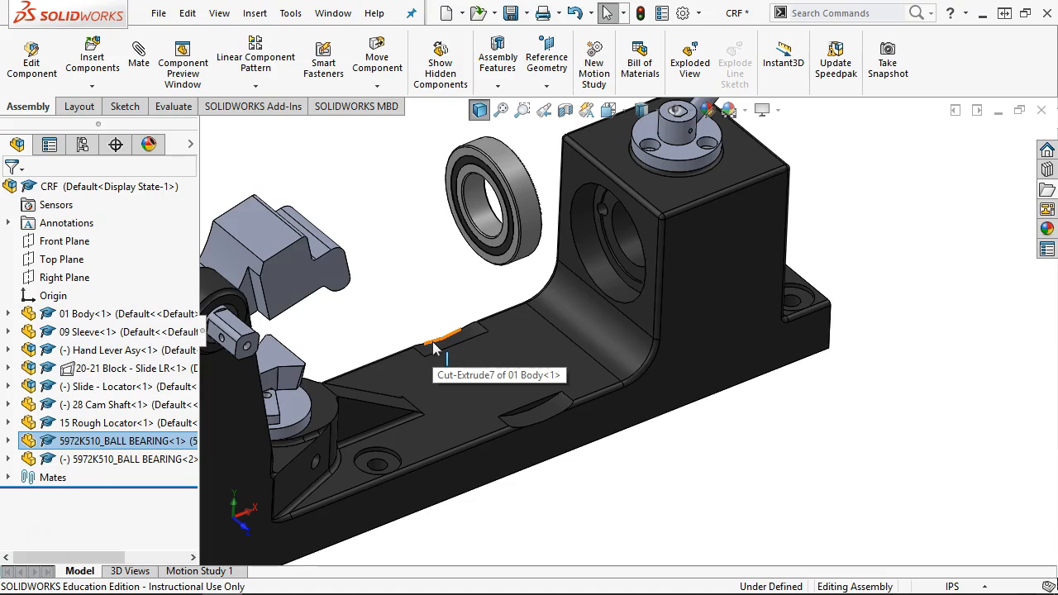
left_click_drag(200, 239, 217, 241)
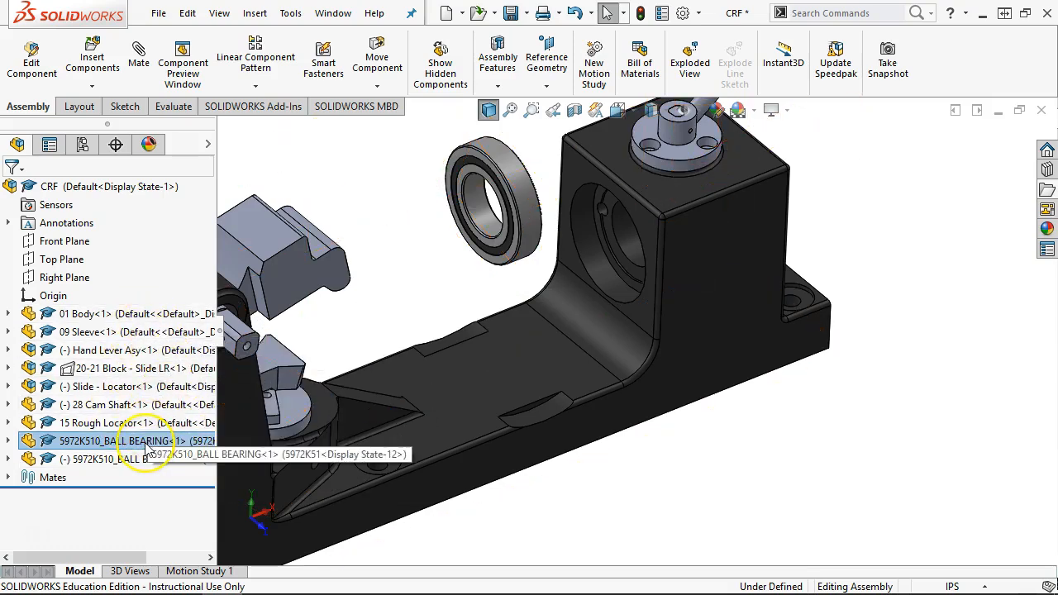
mouse_move(145, 446)
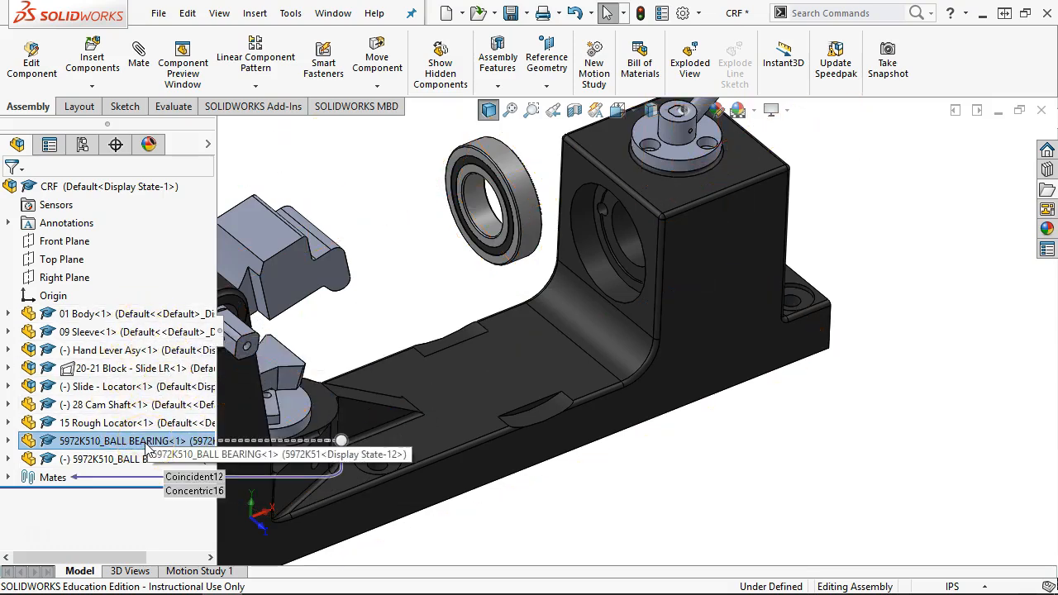
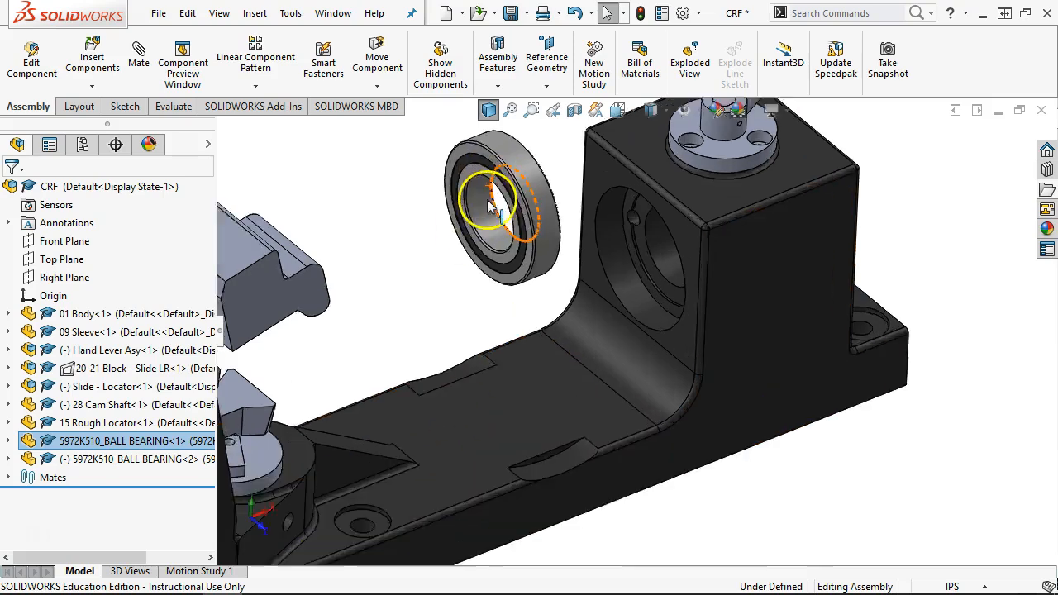
- Add a coincident mate between the second bearing's outer-ring side face and the shoulder face inside the empty bore
scroll(479, 206, "down", 3)
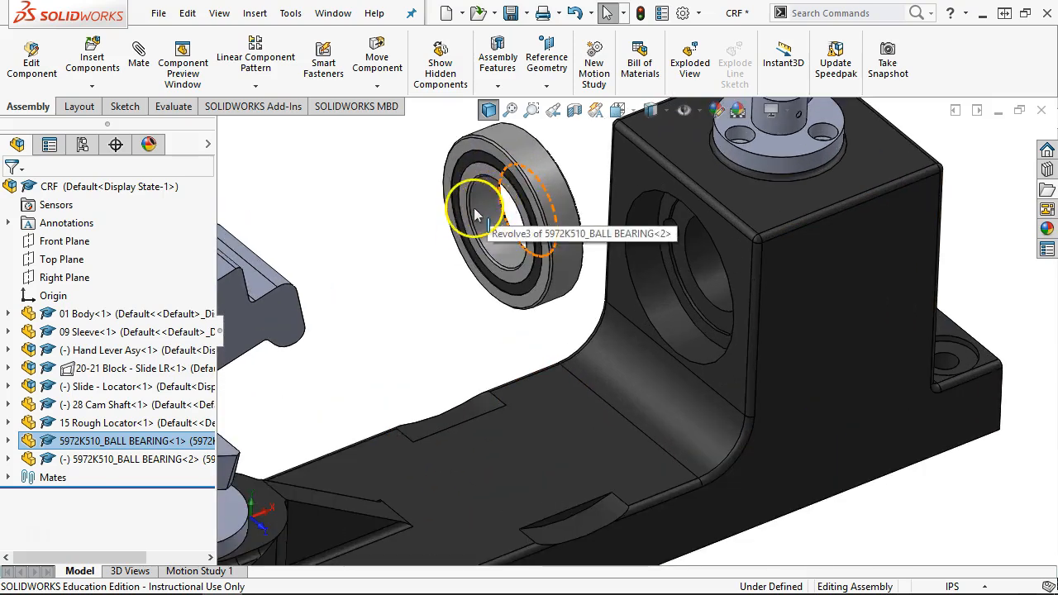
left_click(666, 257)
mouse_move(666, 257)
middle_mouse_down()
mouse_move(565, 168)
mouse_move(552, 130)
middle_mouse_up()
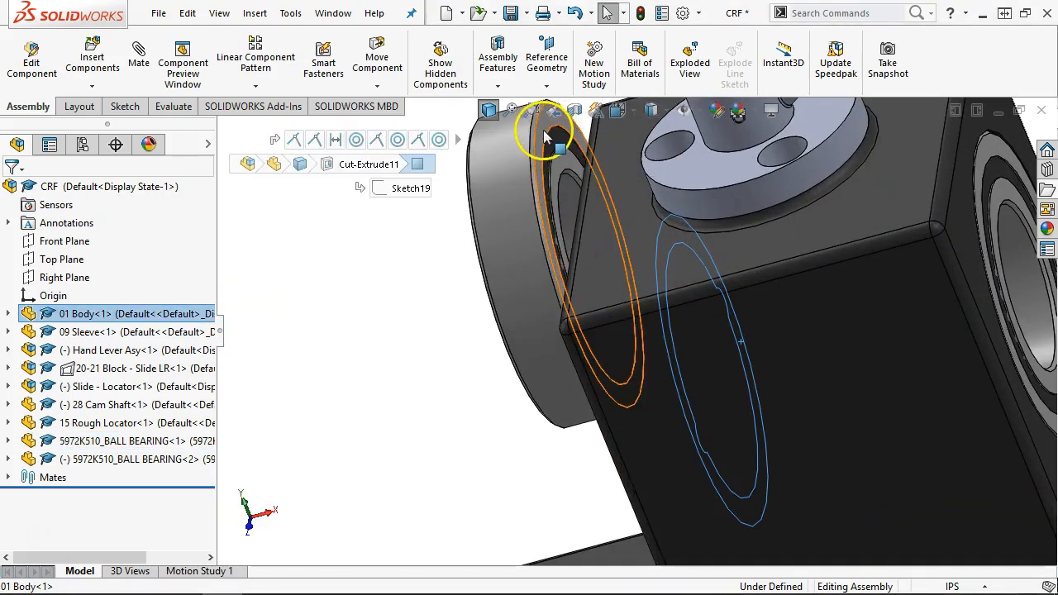
left_click(543, 129, "ctrl")
left_click(589, 116)
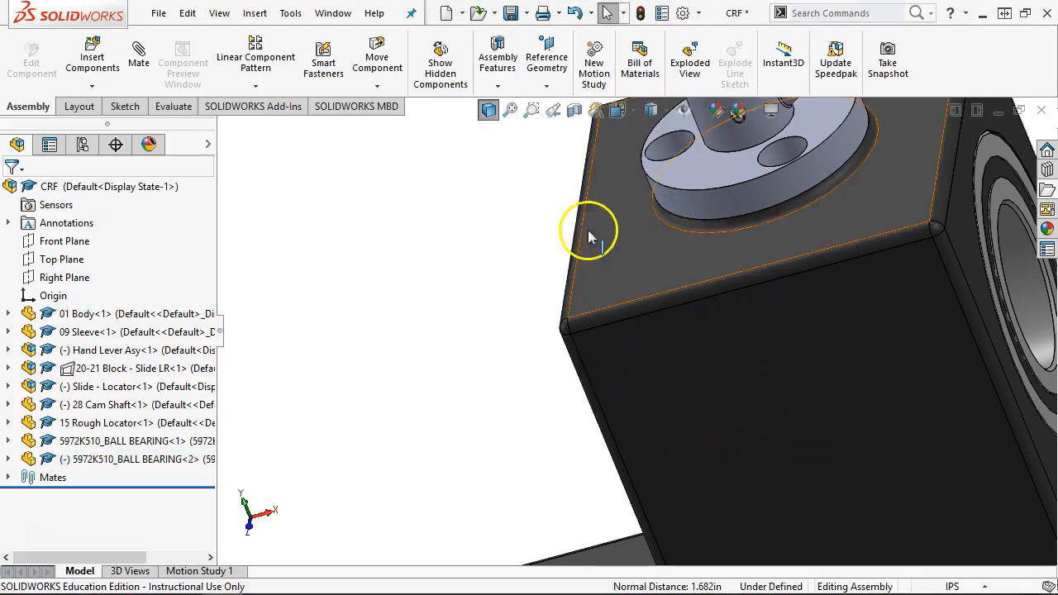
- Add a concentric mate between the second bearing's outer cylindrical face and the wall of the body's counterbore
left_click(472, 354)
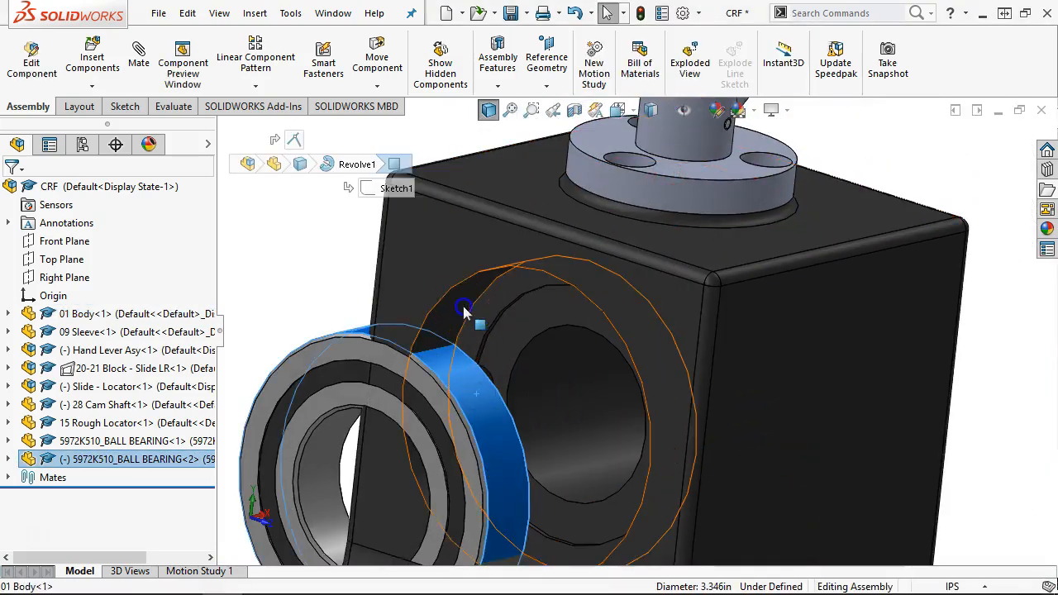
left_click(467, 318, "ctrl")
left_click(570, 292)
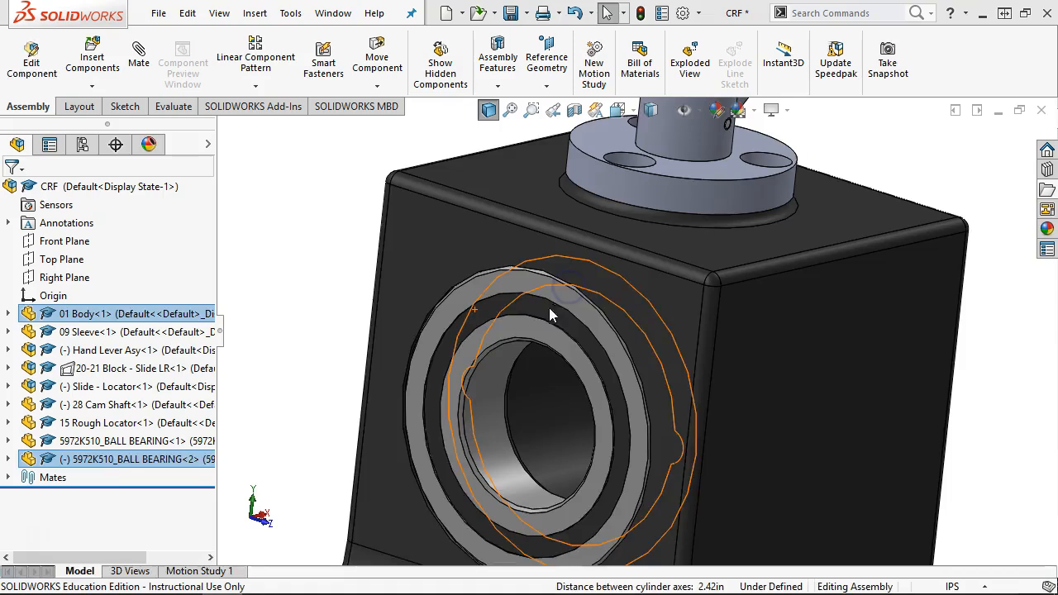
scroll(545, 312, "up", 4)
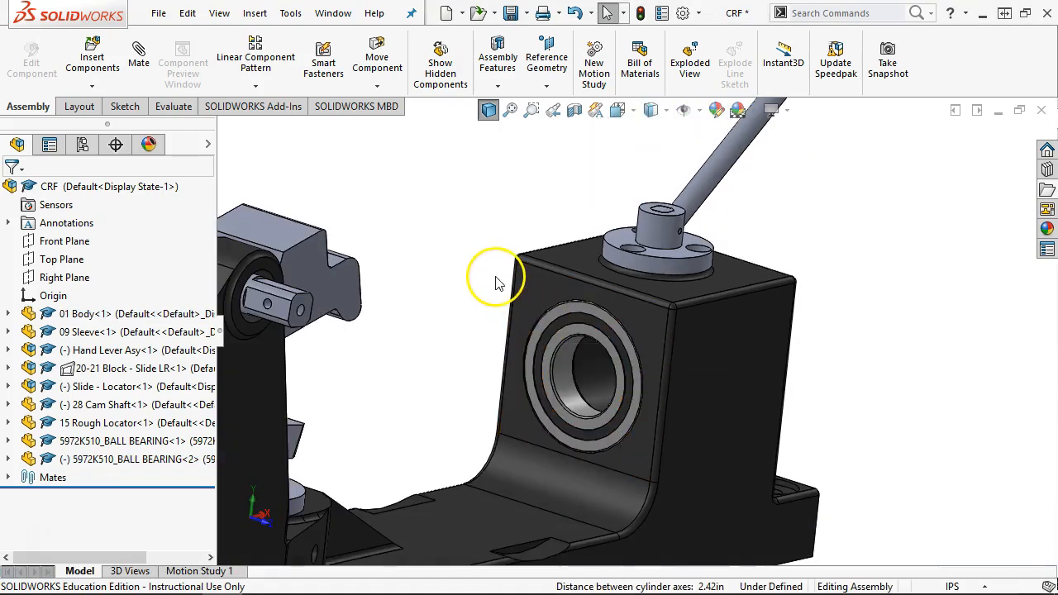
left_click(136, 60)
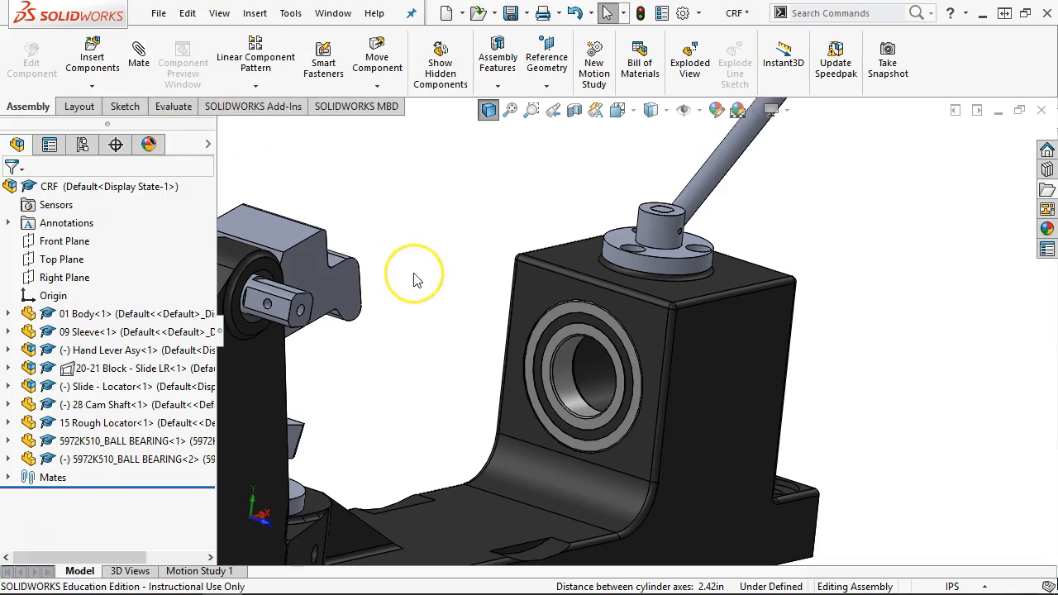
left_click(407, 299)
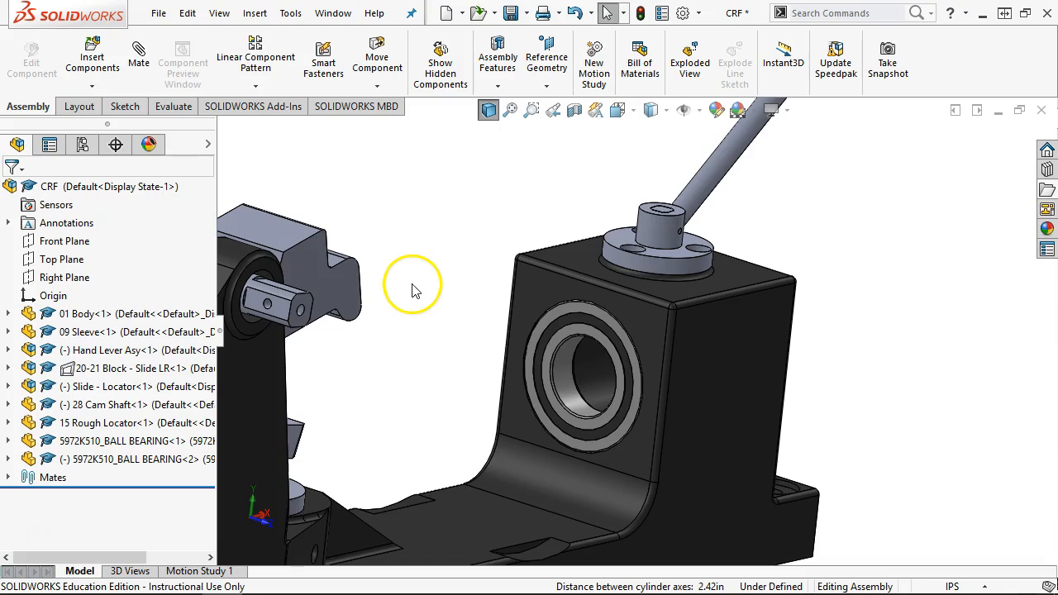
left_click(135, 67)
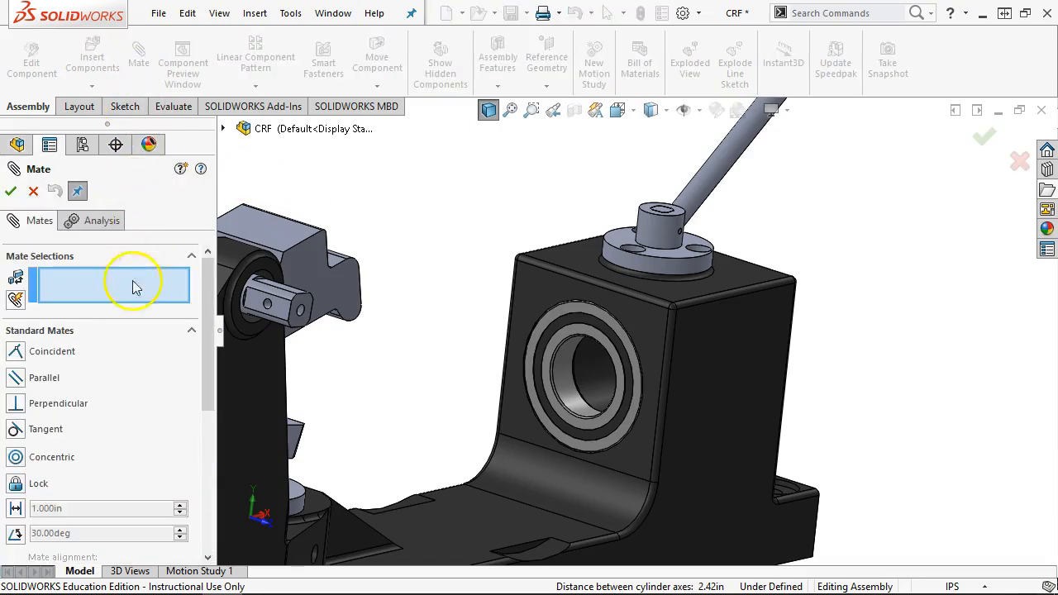
left_click_drag(209, 327, 205, 386)
left_click(12, 348)
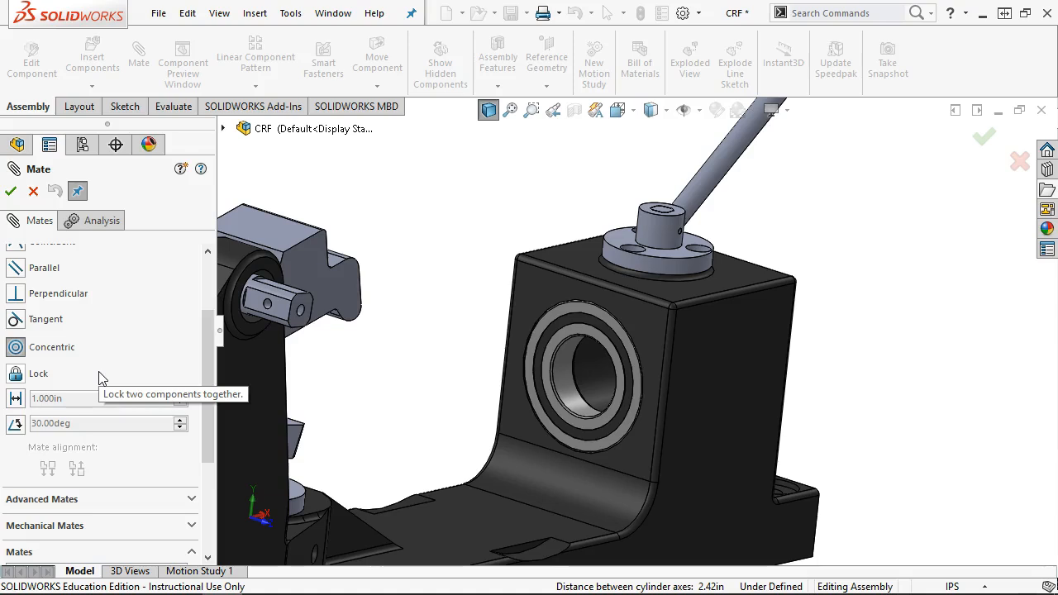
left_click(11, 191)
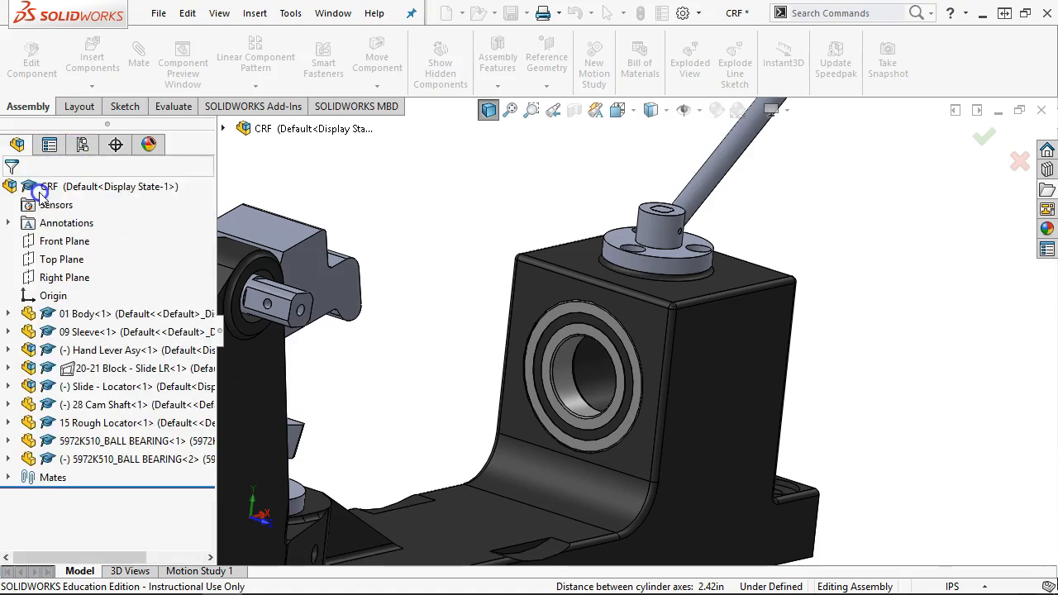
- Lock the rotation of the second ball bearing's concentric mate, and collapse the feature tree
left_click(9, 458)
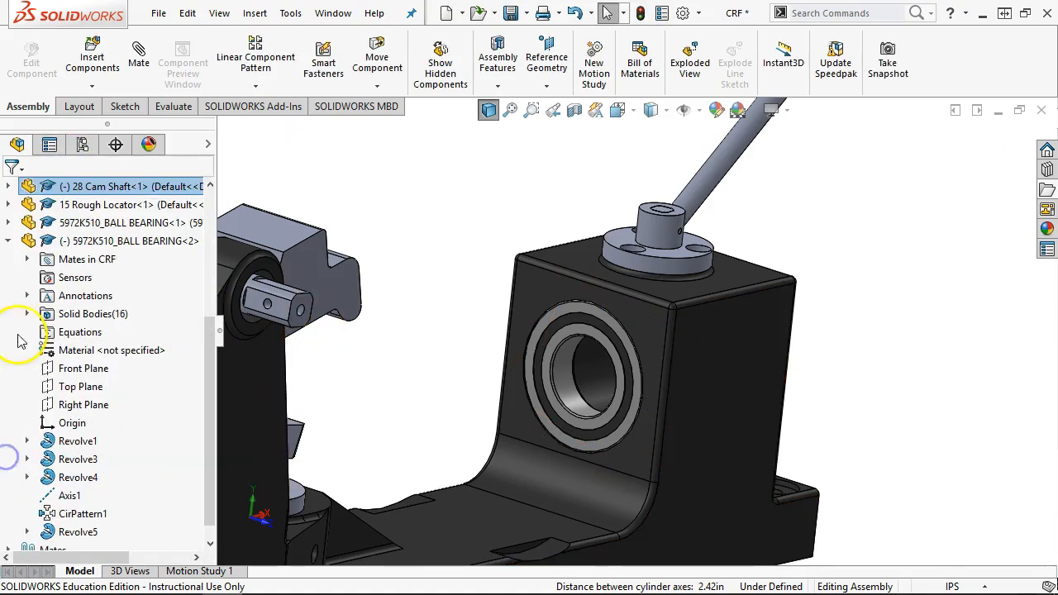
left_click(27, 258)
right_click(111, 295)
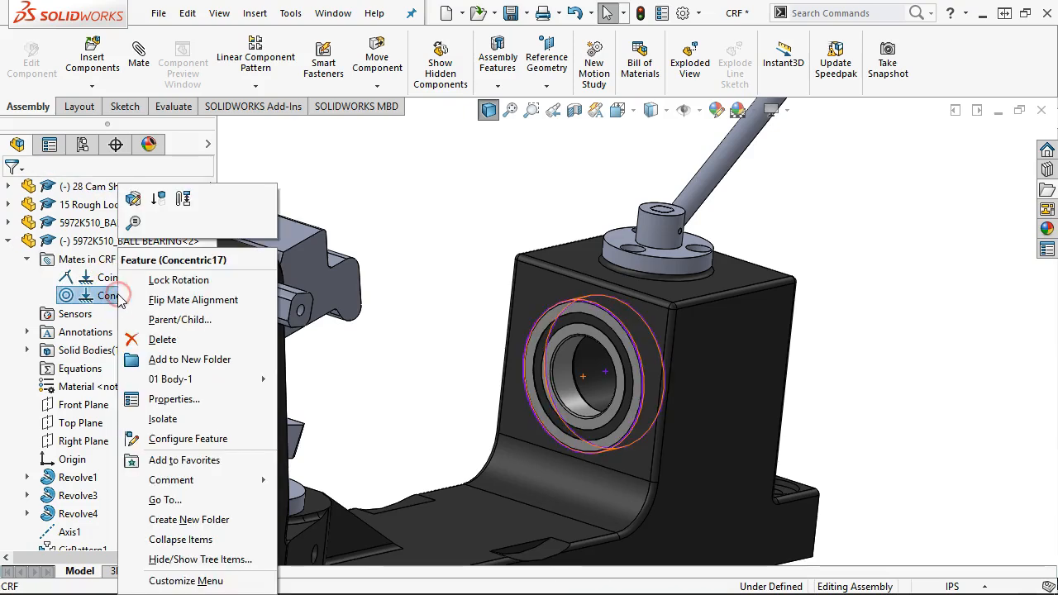
left_click(162, 202)
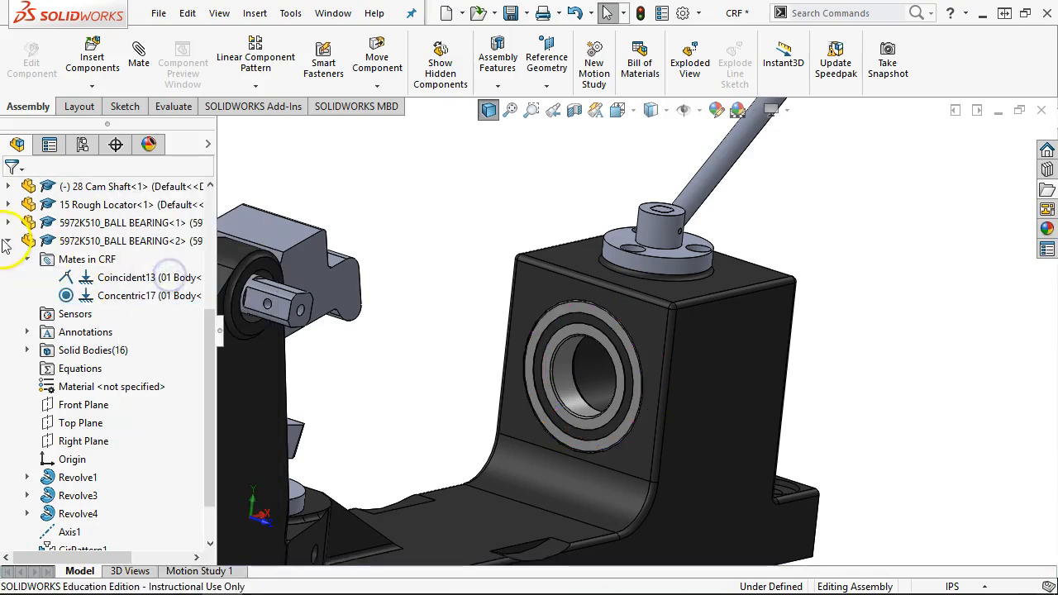
key("shift+c")
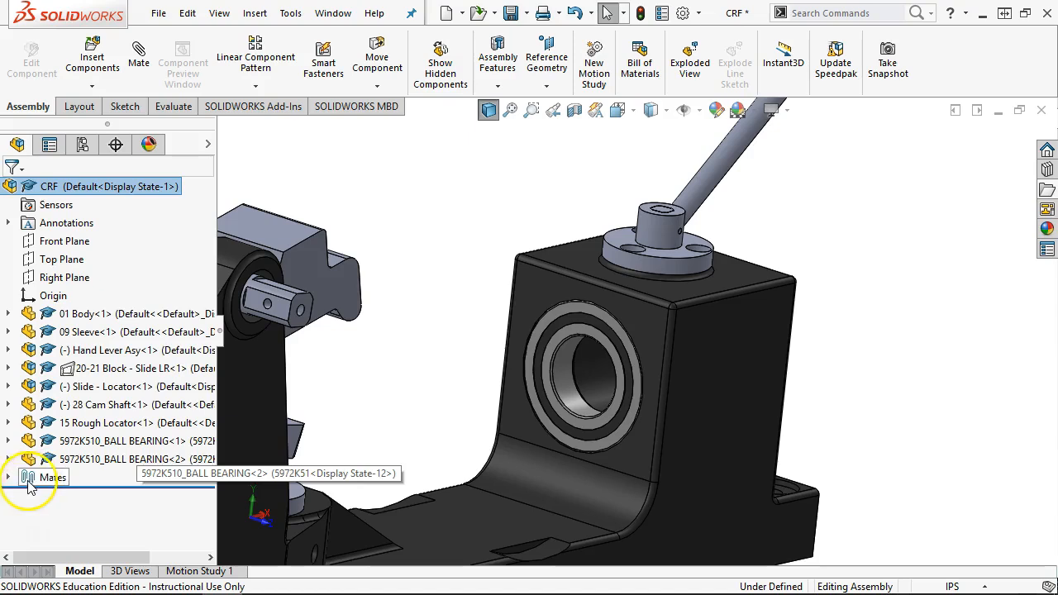
- Expand the assembly's mates and examine the coincident and concentric mates of both ball bearings
left_click(12, 477)
scroll(211, 405, "down", 1)
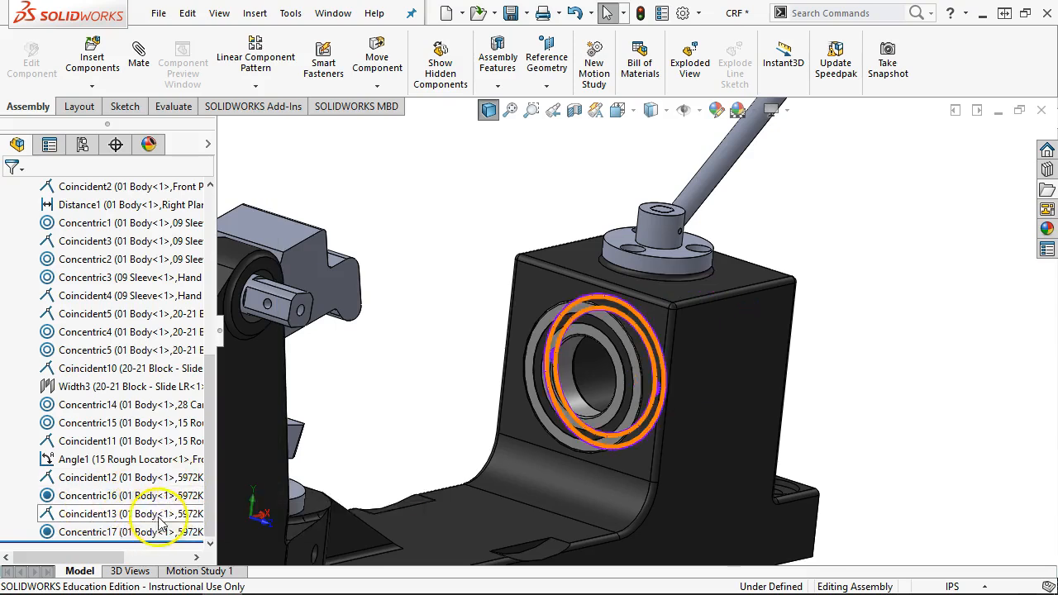
mouse_move(163, 537)
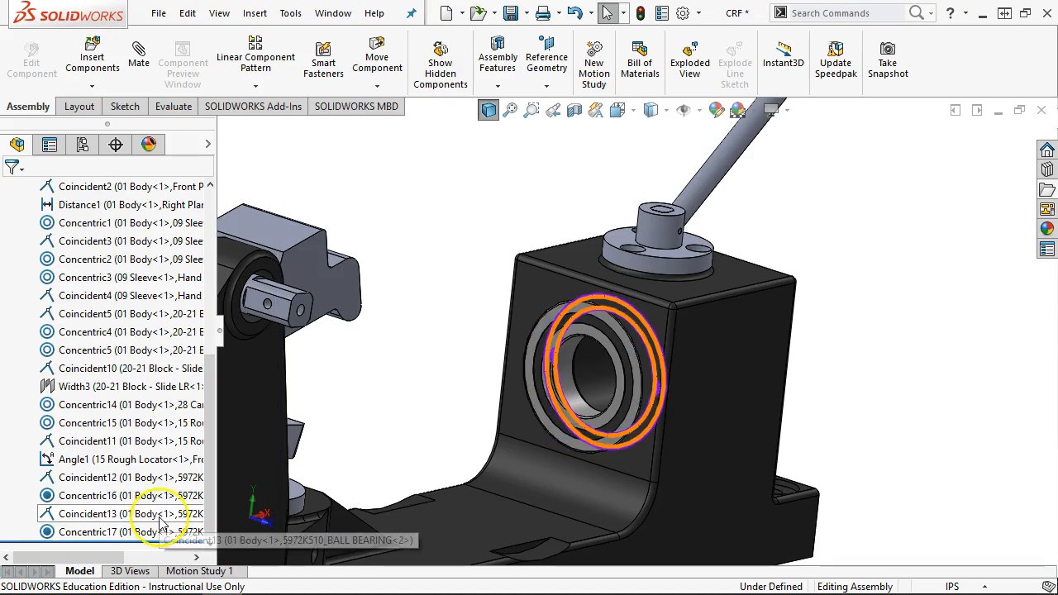
left_click(354, 465)
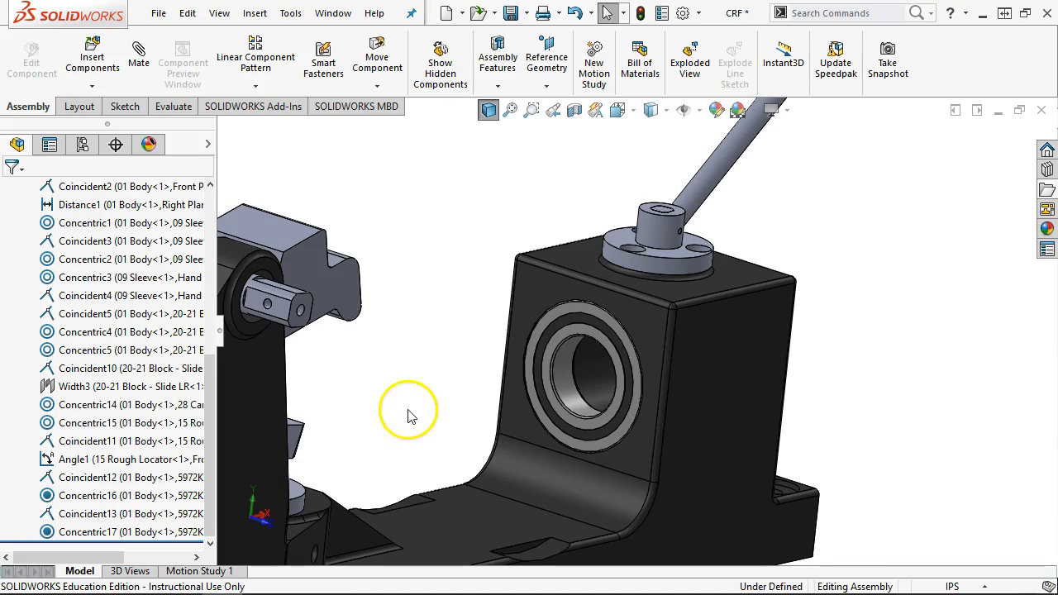
- Try to lock the rotation of the four unlocked concentric mates for the cam shaft, rough locator and block slide together
left_click(99, 404)
left_click(104, 418, "ctrl")
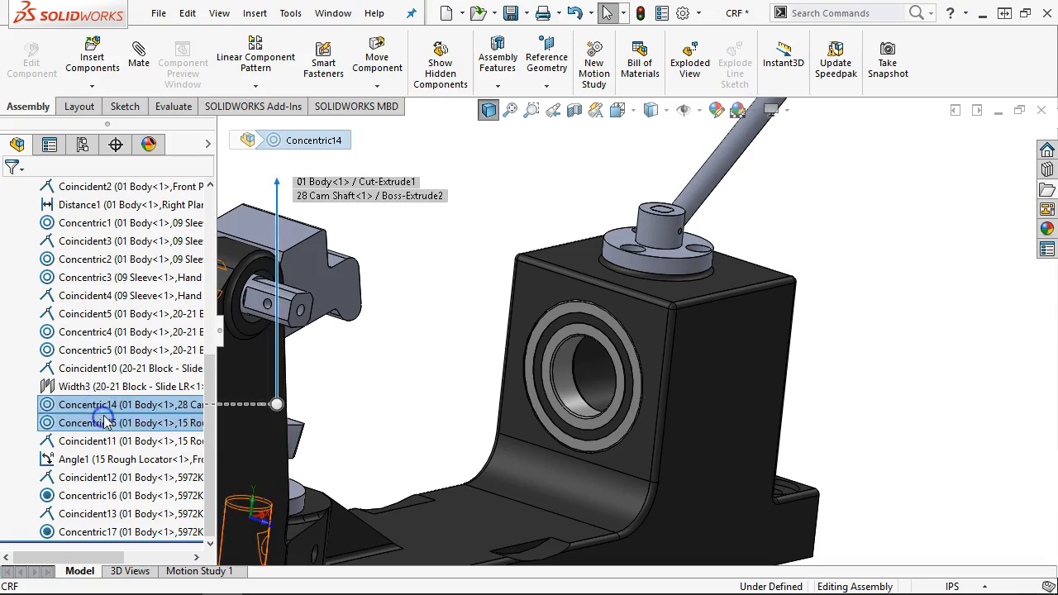
left_click(106, 349, "ctrl")
left_click(105, 331, "ctrl")
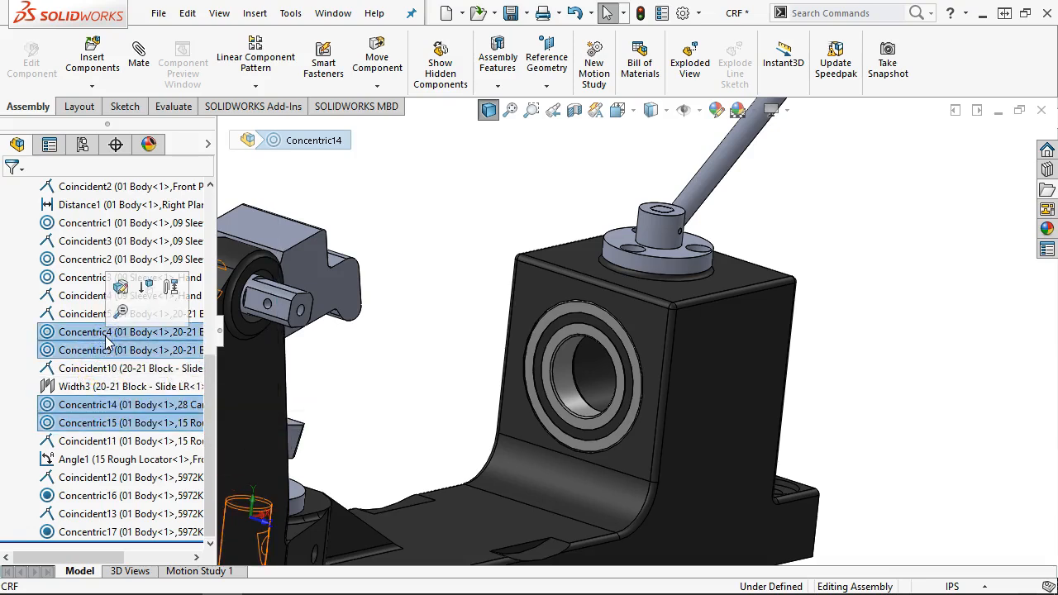
right_click(105, 341)
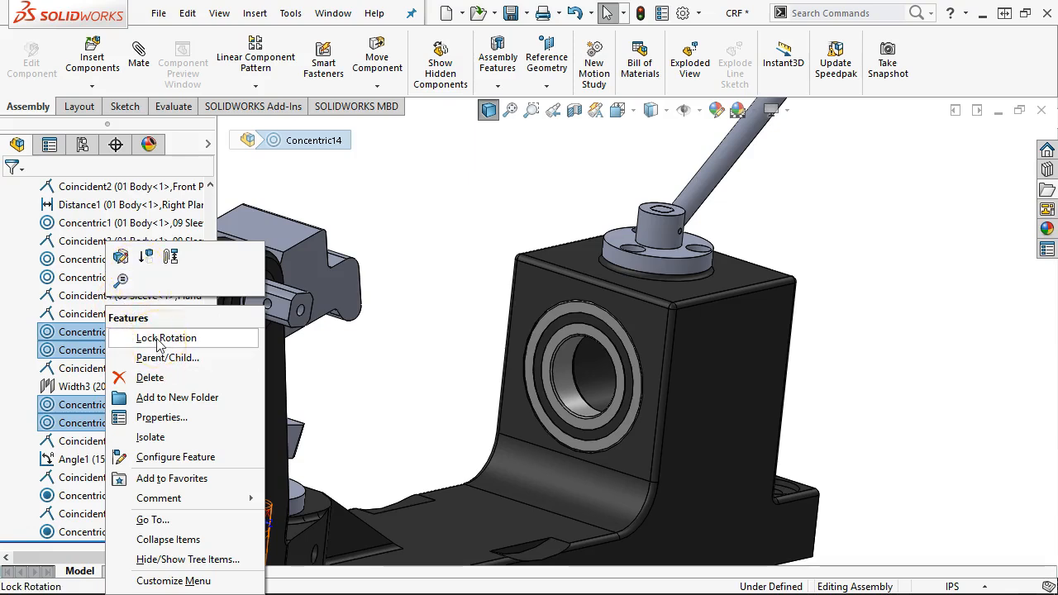
left_click(203, 344)
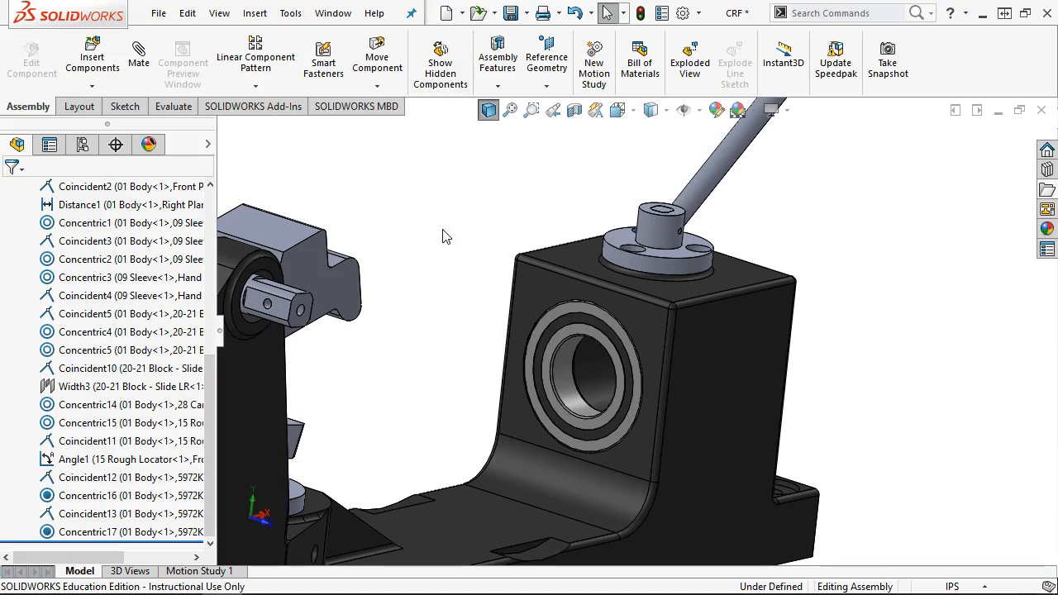
- Collapse the assembly's mates and inspect the whole fixture, including the cam shaft, rough locator and bearing bore
scroll(486, 230, "up", 5)
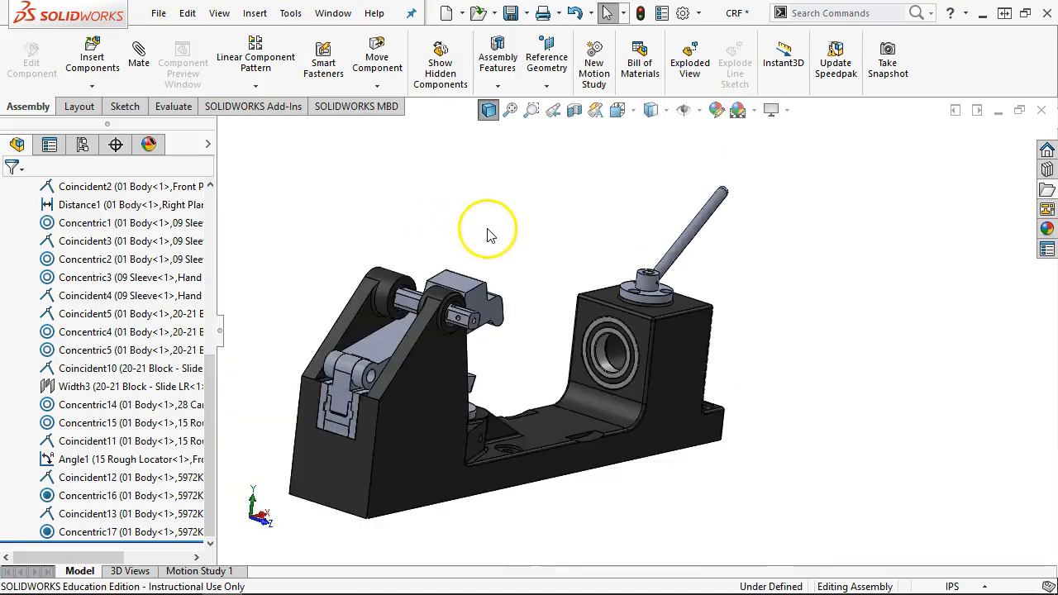
left_click(476, 245)
scroll(205, 302, "up", 10)
left_click(8, 405)
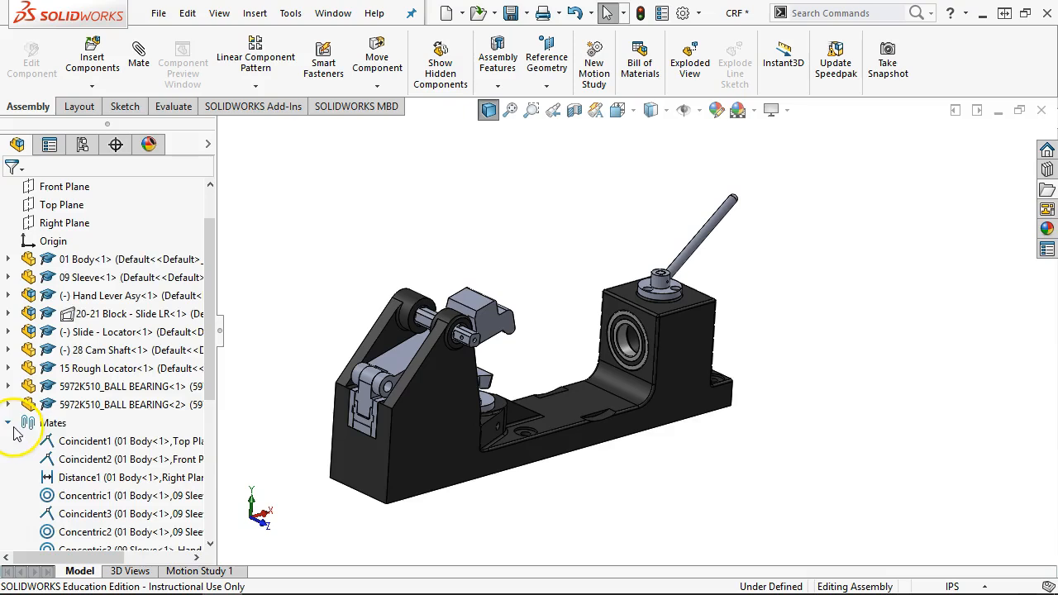
middle_click_drag(314, 330, 276, 330)
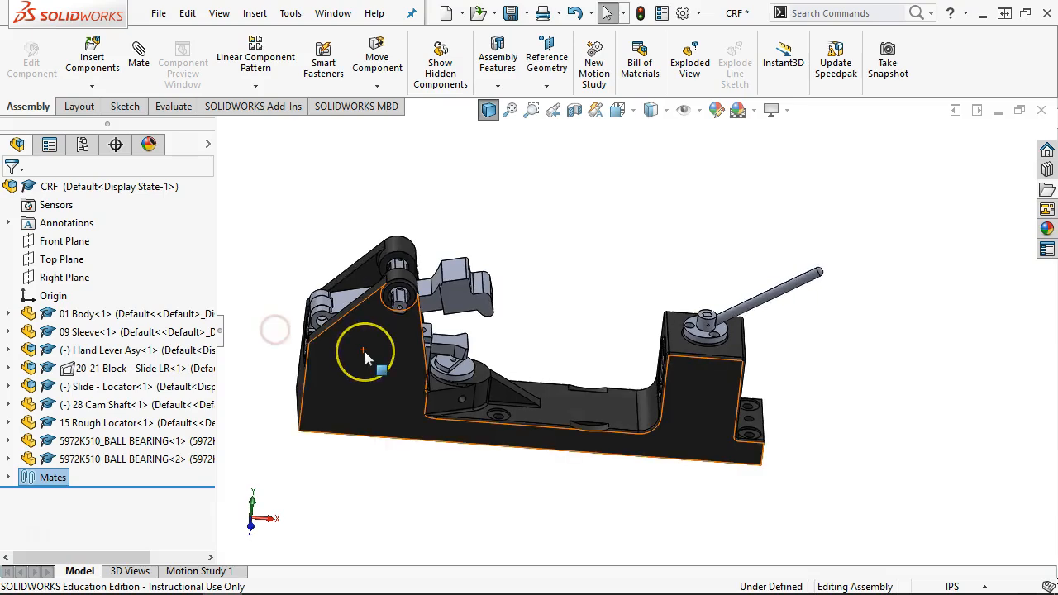
middle_click_drag(367, 357, 715, 408)
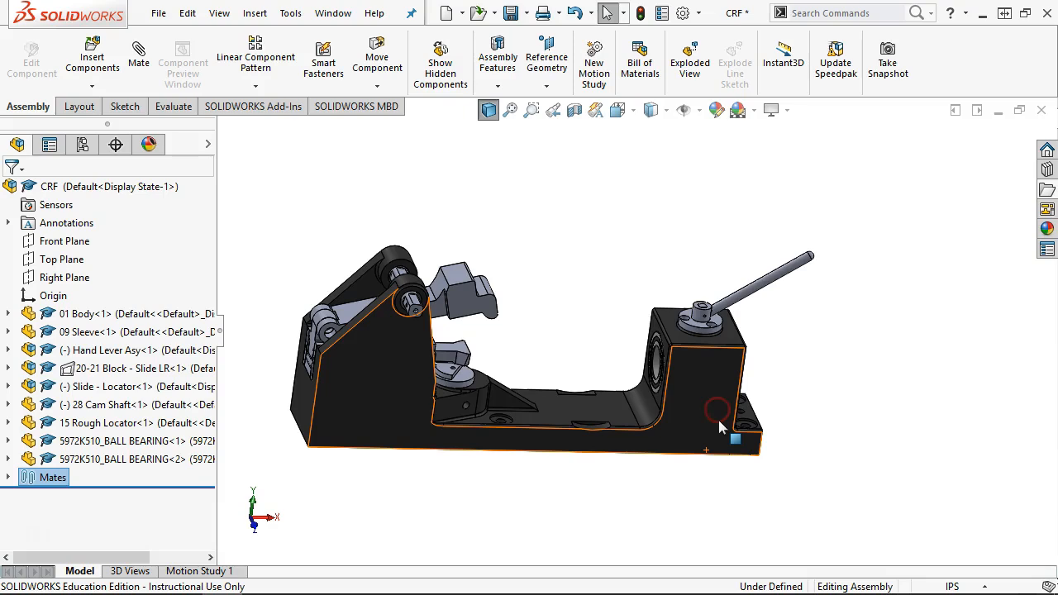
scroll(402, 331, "down", 5)
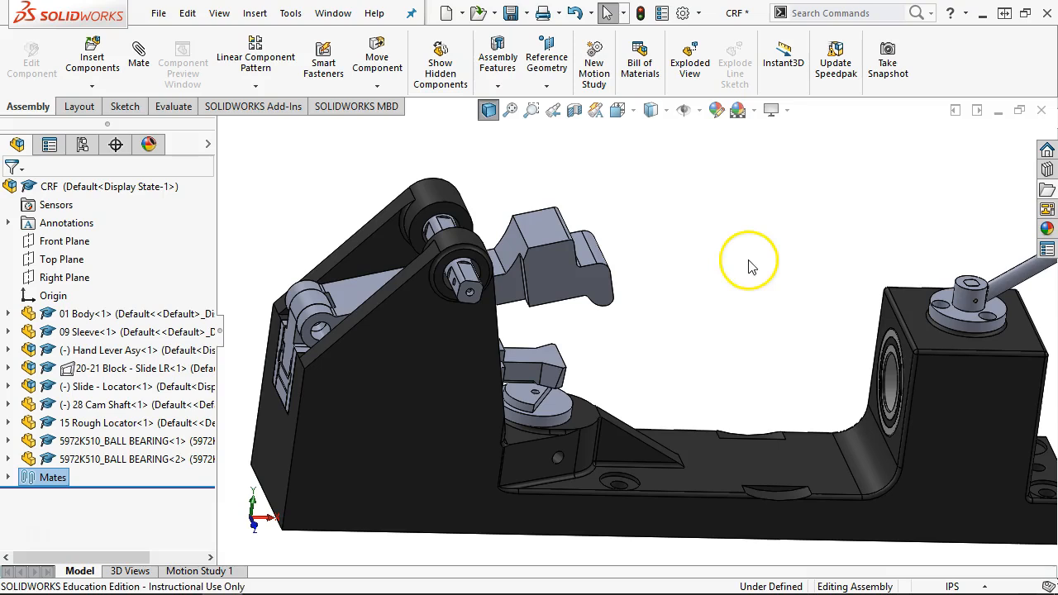
- Create a new document from the standard Assembly template
left_click(447, 15)
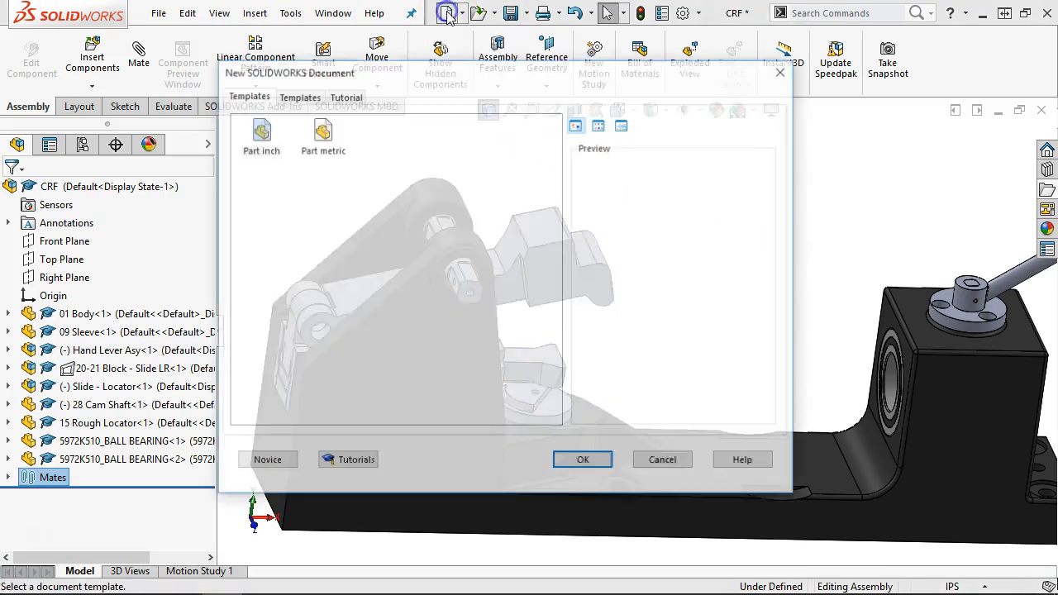
left_click(305, 97)
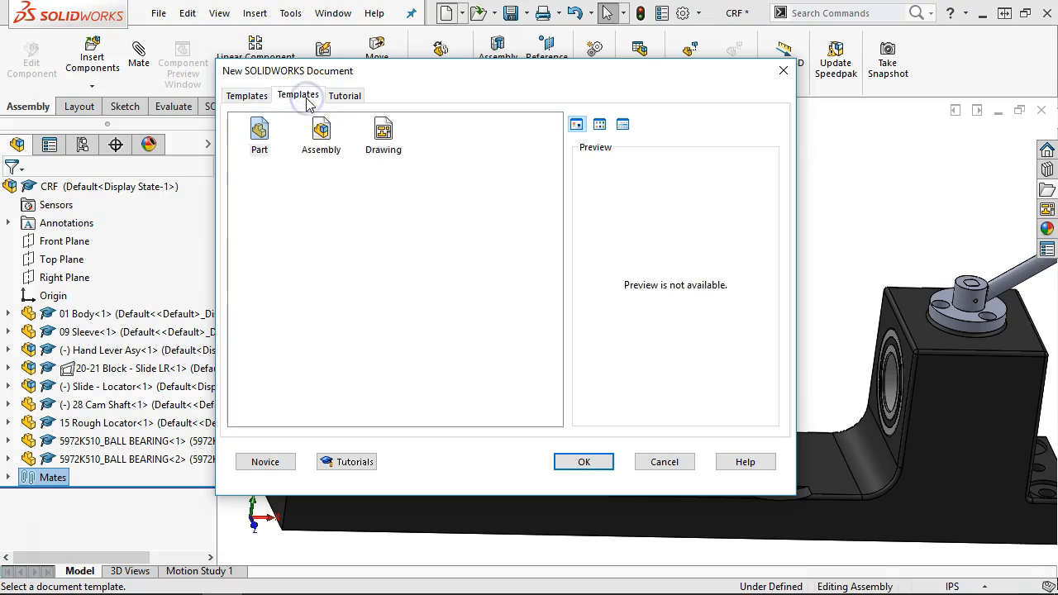
double_click(321, 137)
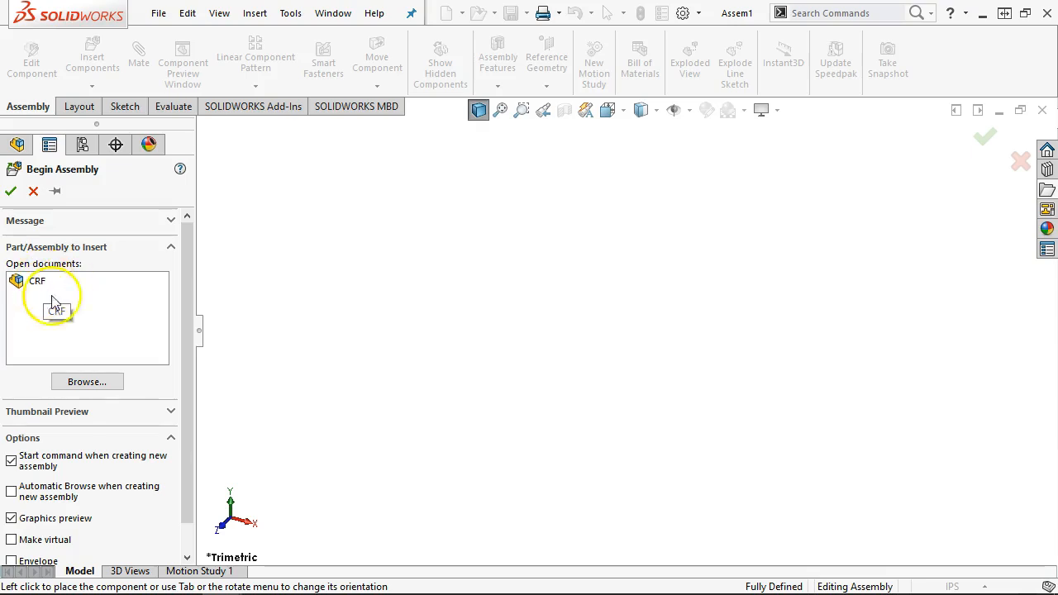
- Insert the 02 Cradle part from the CRF folder as the fixed first component of the new assembly
left_click(83, 382)
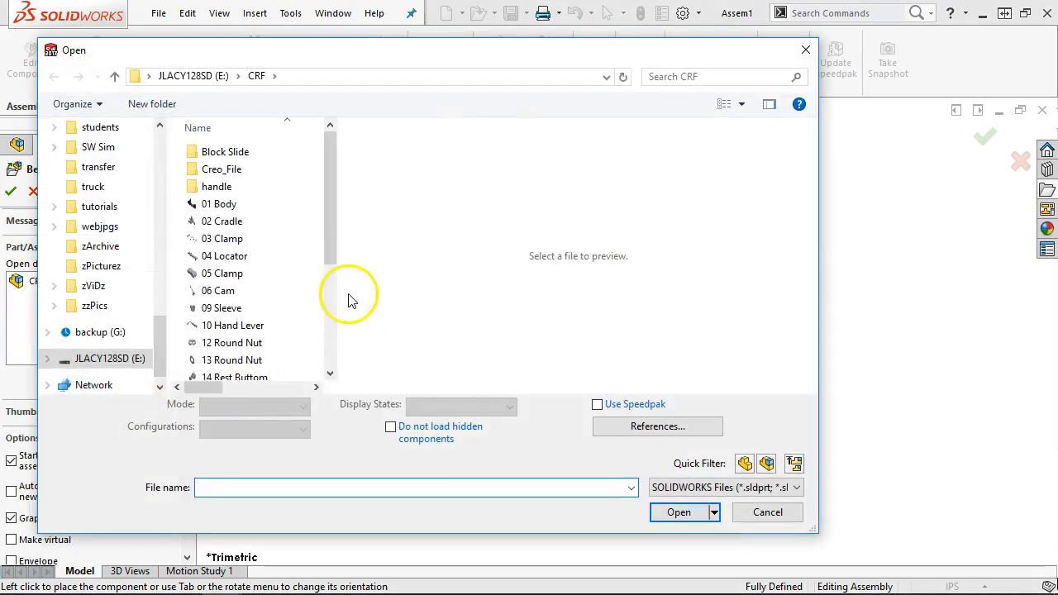
left_click(213, 222)
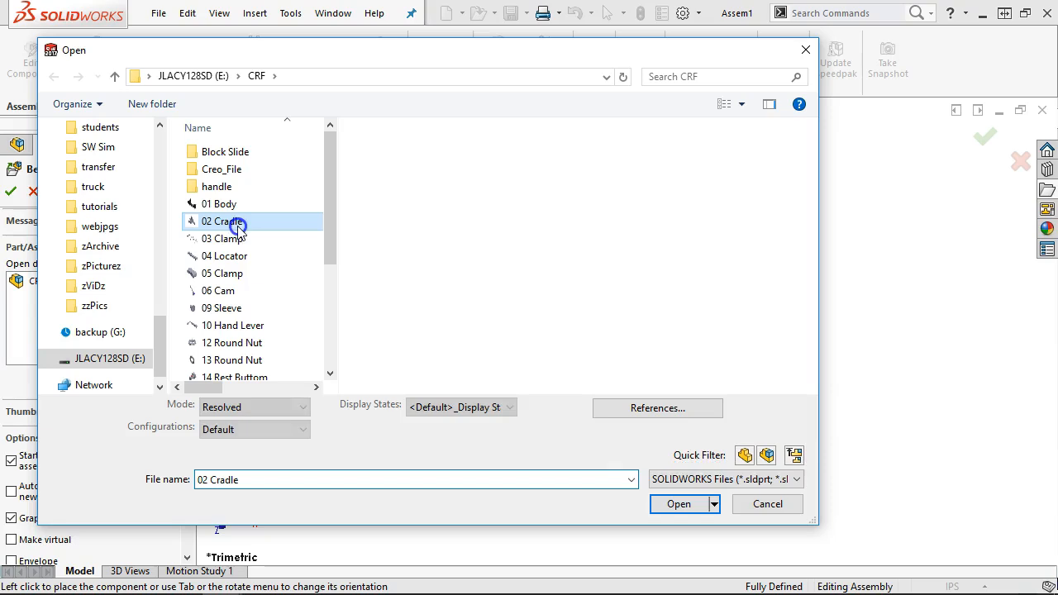
left_click(679, 505)
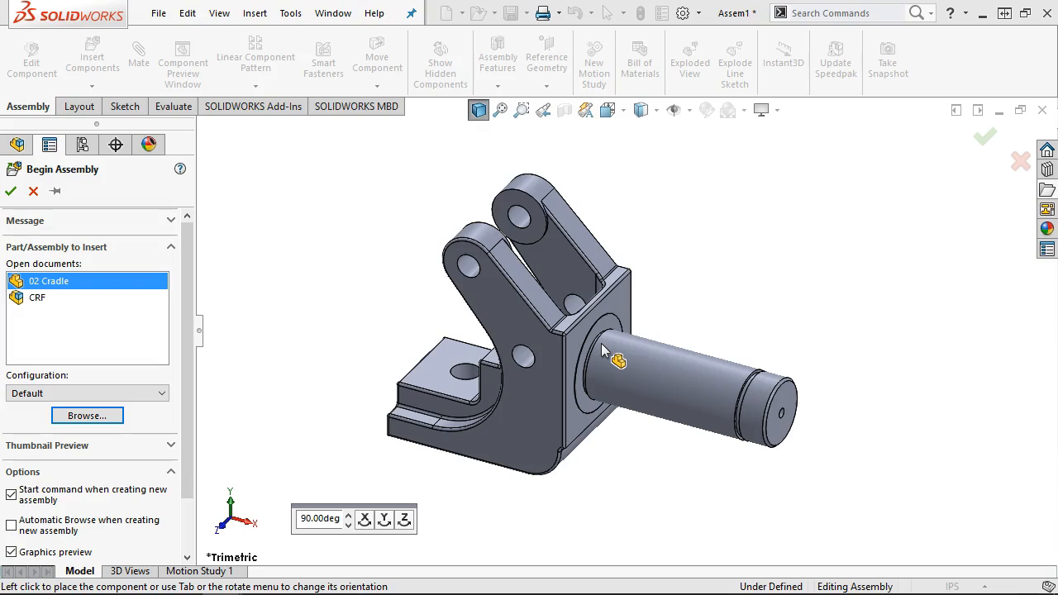
left_click(609, 351)
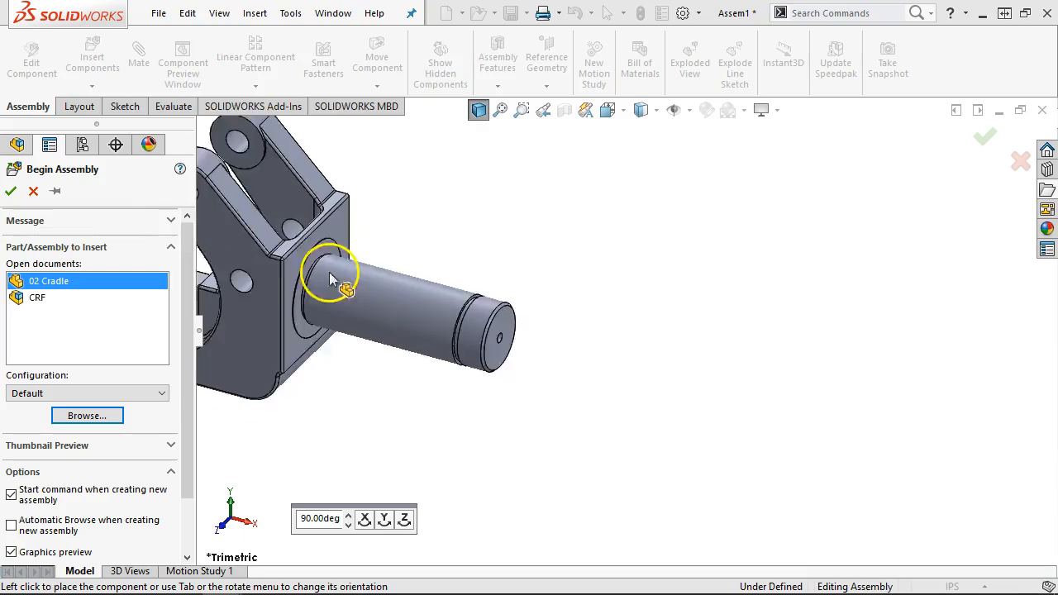
left_click(11, 192)
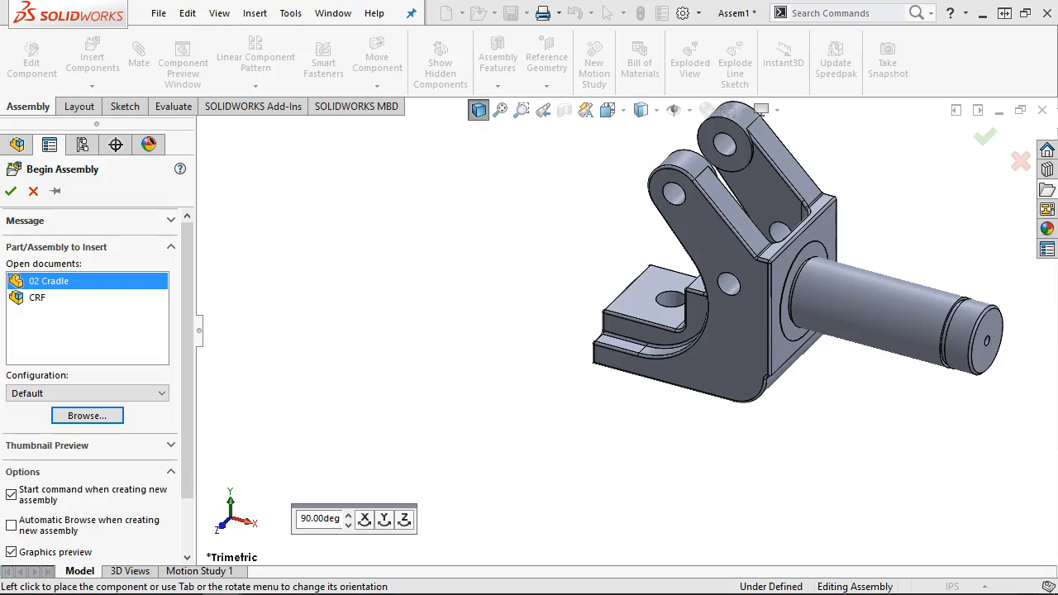
left_click(619, 237)
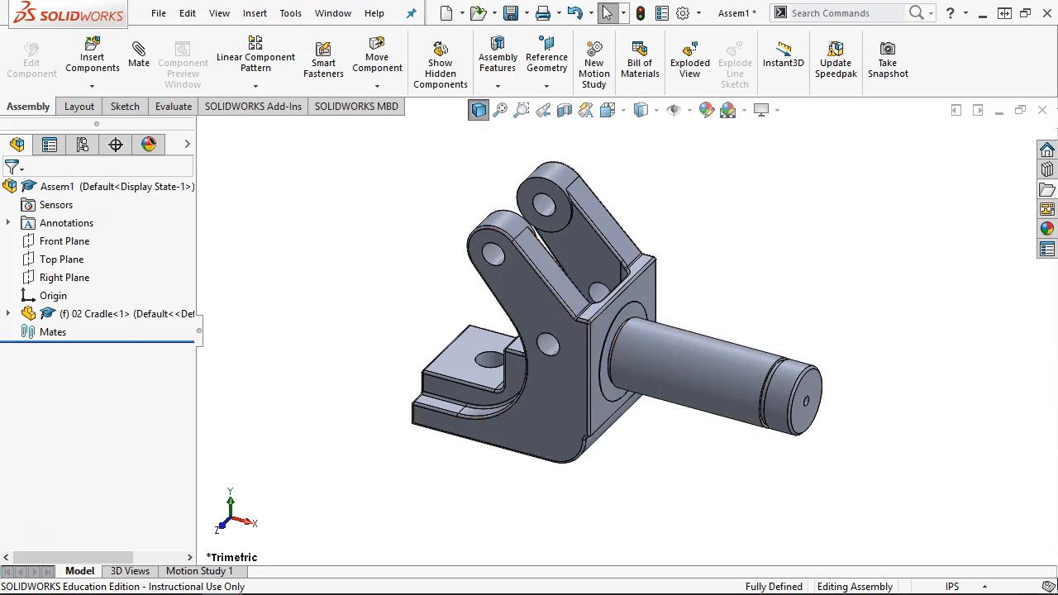
- Examine the cradle from its forked side, then consult page 1 of Connecting Rod Fixture.pdf in Adobe Acrobat
left_click(828, 195)
middle_click_drag(778, 269, 746, 192)
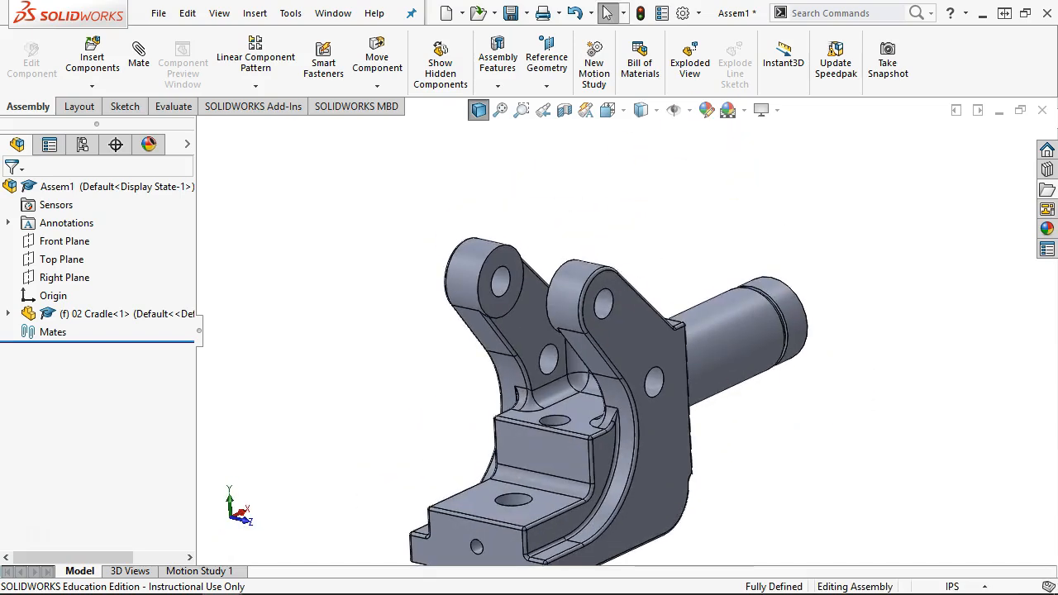
middle_click_drag(427, 156, 384, 162)
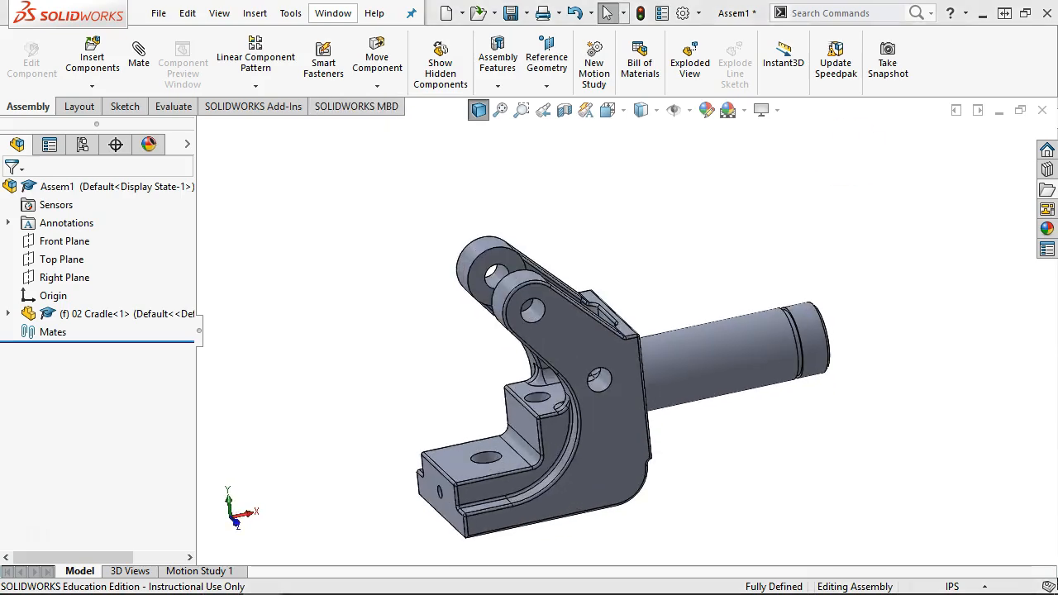
left_click_drag(1056, 2, 541, 53)
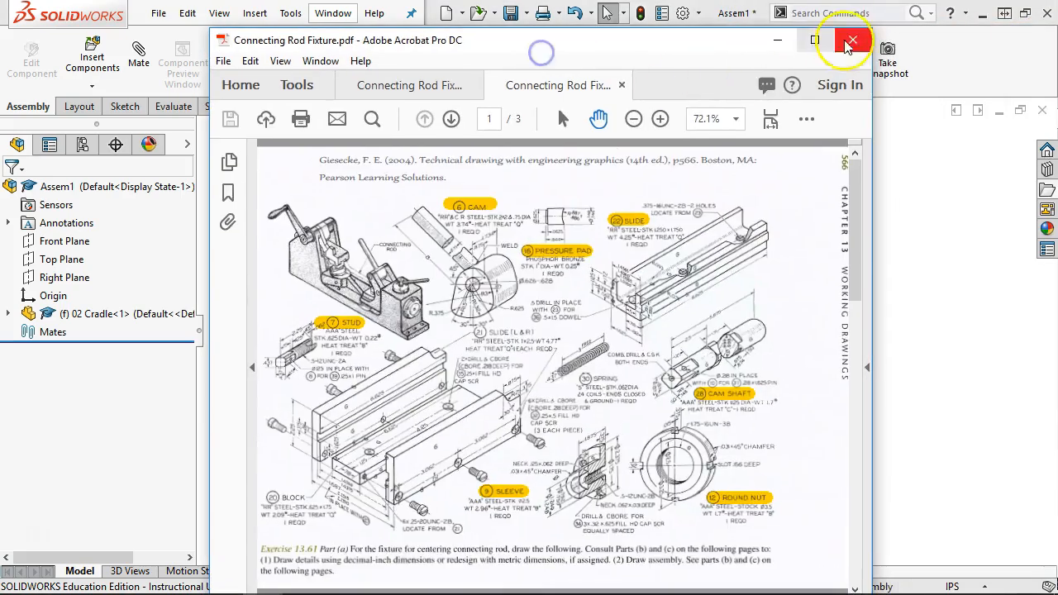
left_click(819, 43)
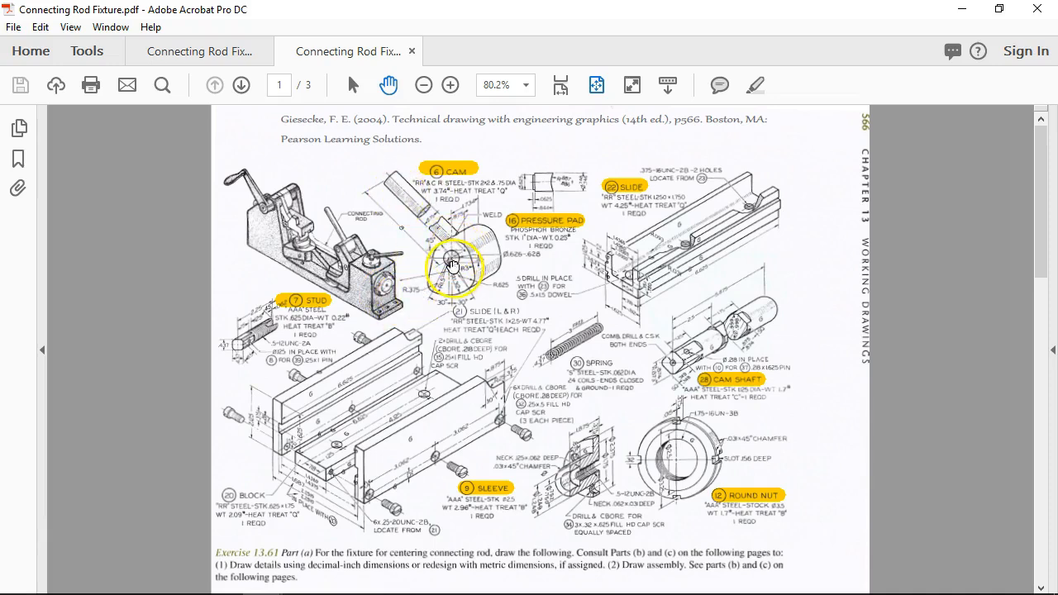
double_click(354, 9)
left_click(739, 52)
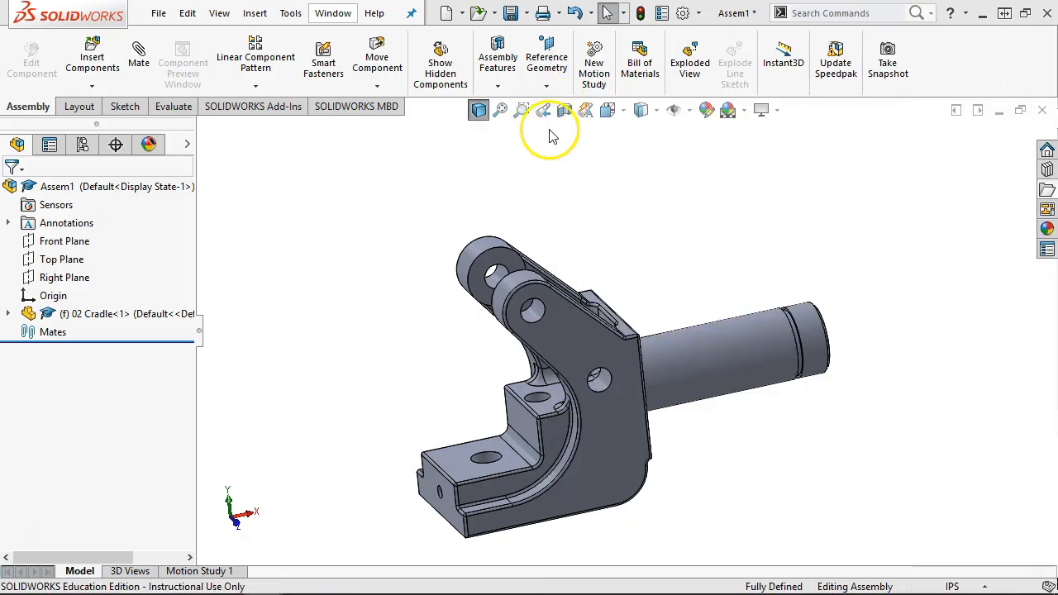
- Switch to Connecting Rod Fixture - early.pdf in Adobe Acrobat and examine the cradle area of the page 2 drawing at 150%
left_click_drag(1057, 55, 356, 57)
left_click(274, 104)
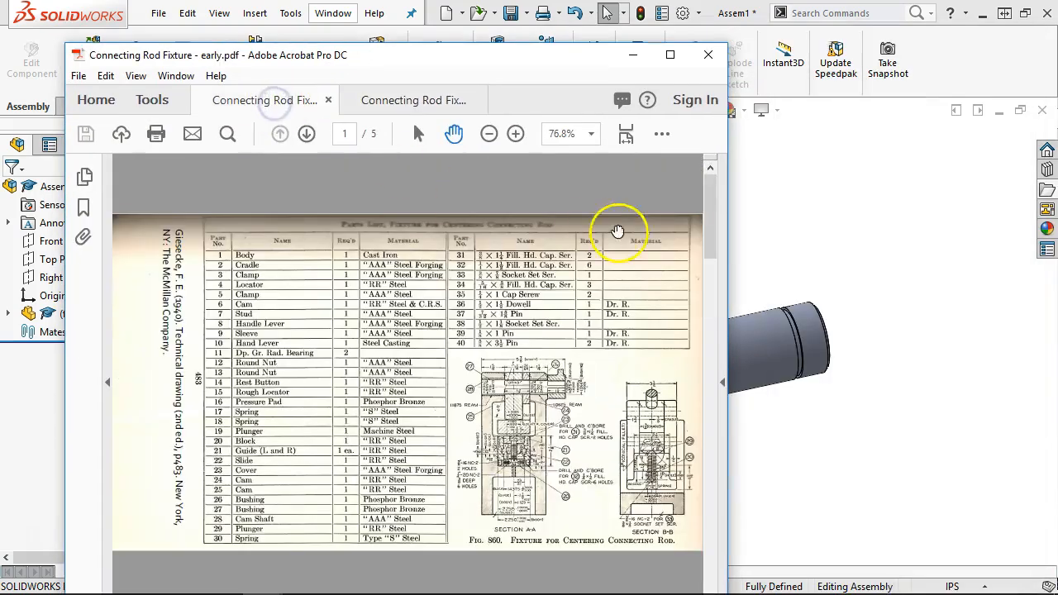
left_click(673, 58)
scroll(533, 457, "down", 1)
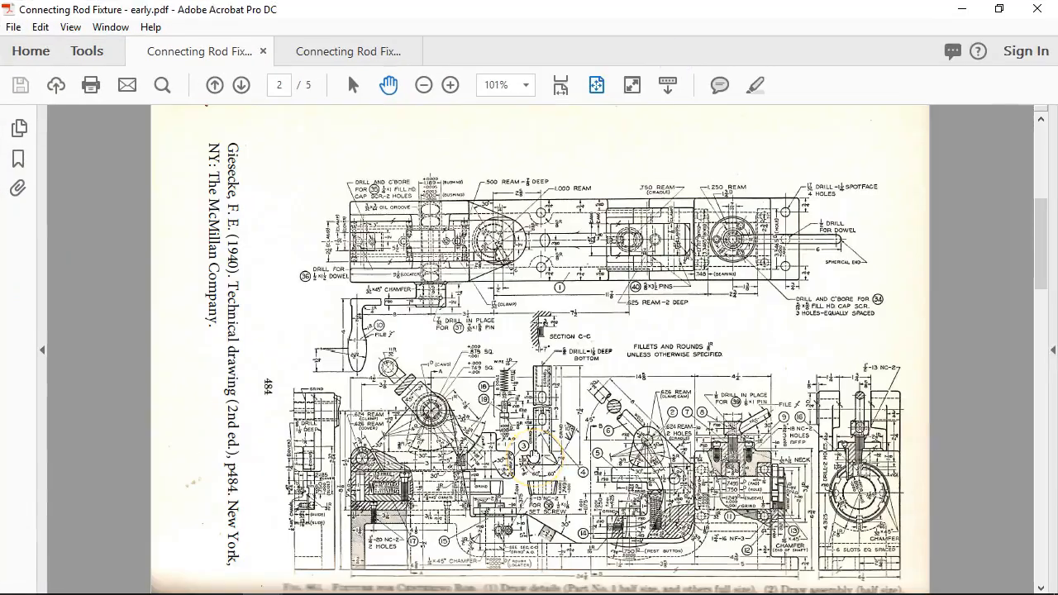
scroll(647, 516, "down", 1)
scroll(648, 516, "up", 1)
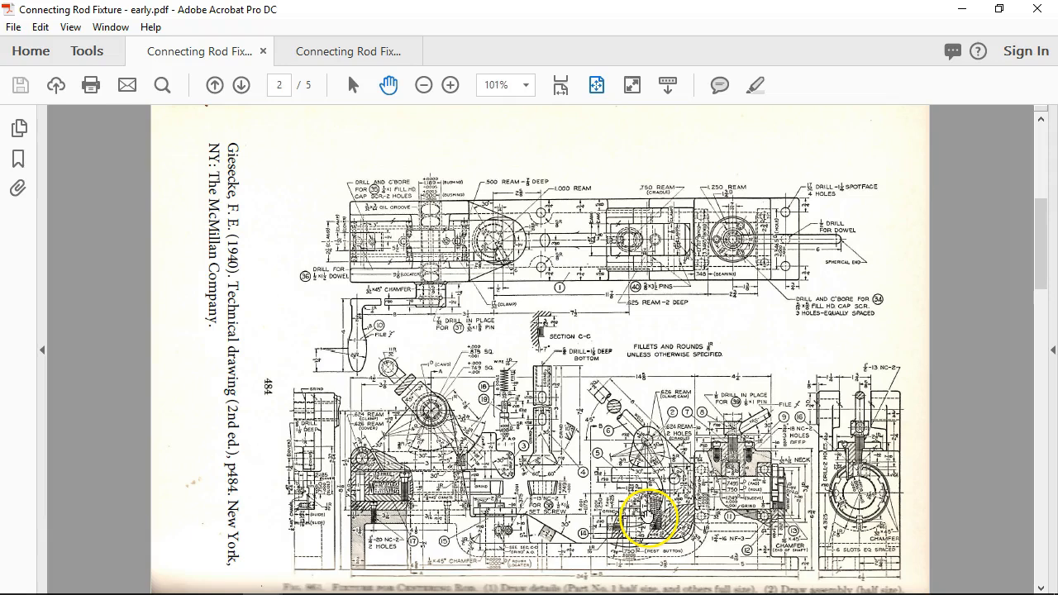
left_click(449, 85)
left_click_drag(796, 460, 630, 212)
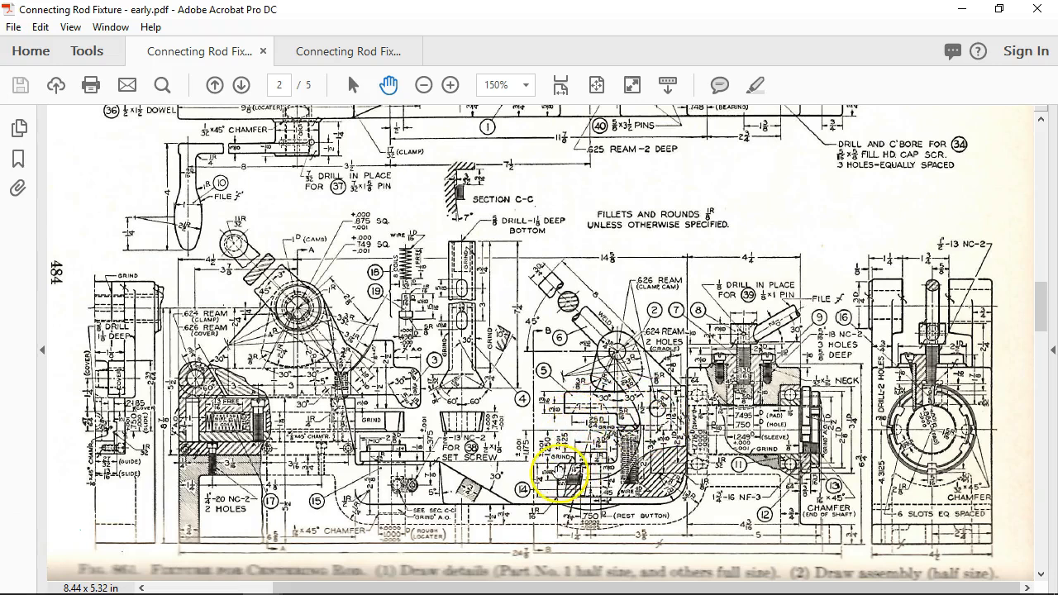
- Study the cradle, clamp and bearing arrangement in the sectional assembly drawing of Fig. 734 on page 3
scroll(591, 468, "down", 3)
scroll(592, 468, "down", 5)
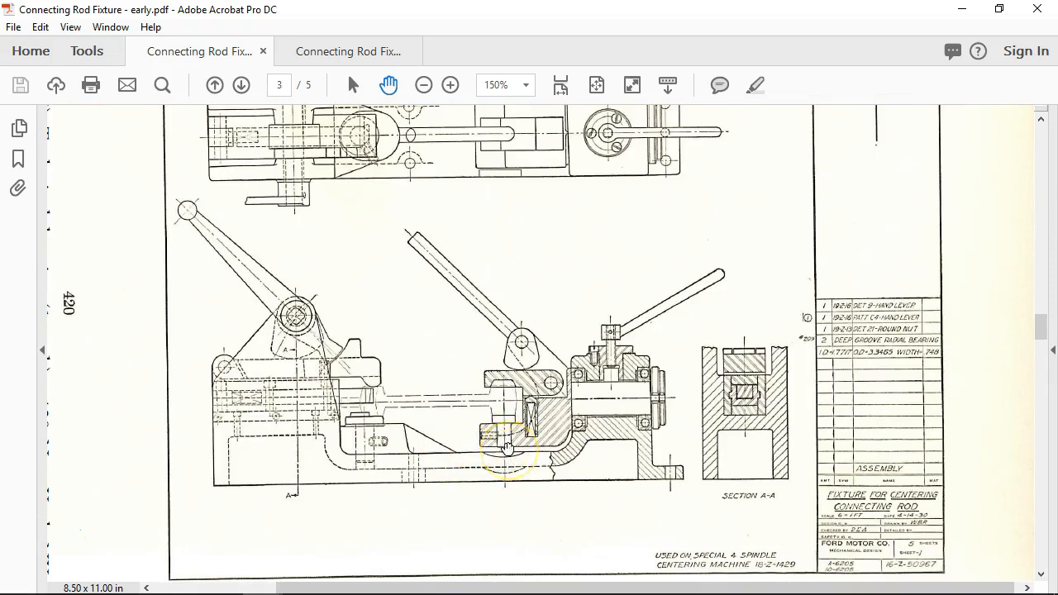
scroll(507, 447, "down", 6)
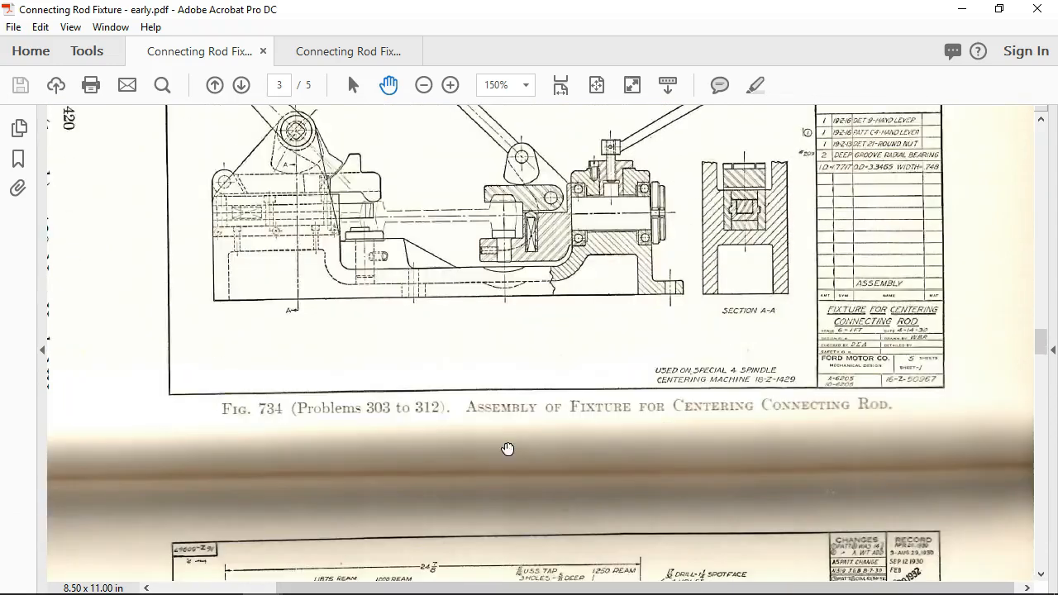
scroll(508, 447, "up", 4)
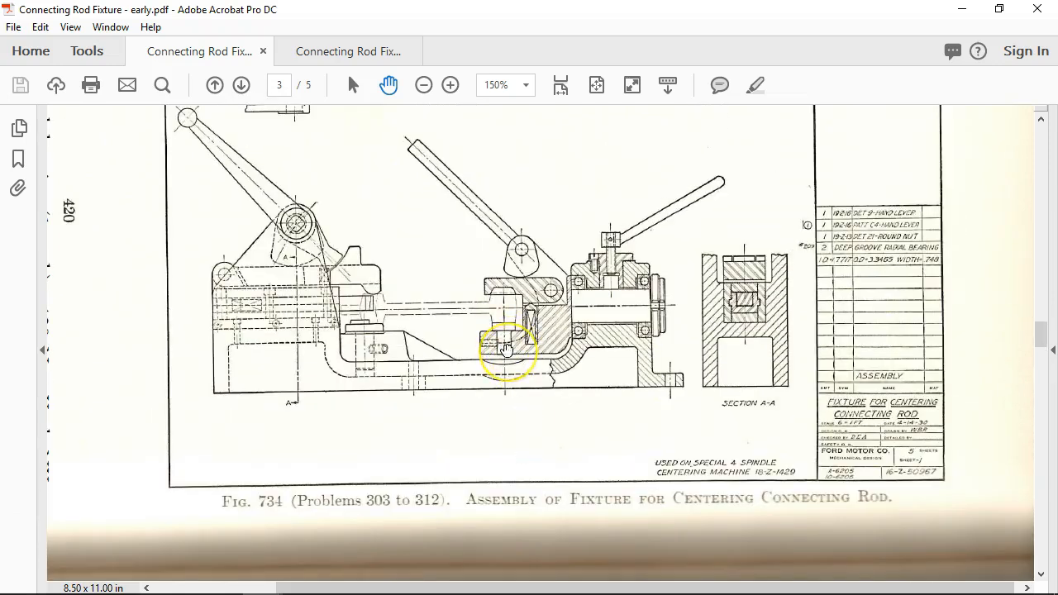
scroll(507, 350, "down", 2)
- Look through the body drawing and the Fig. 736 part details, and restore the PDF window to its smaller size
scroll(506, 350, "down", 8)
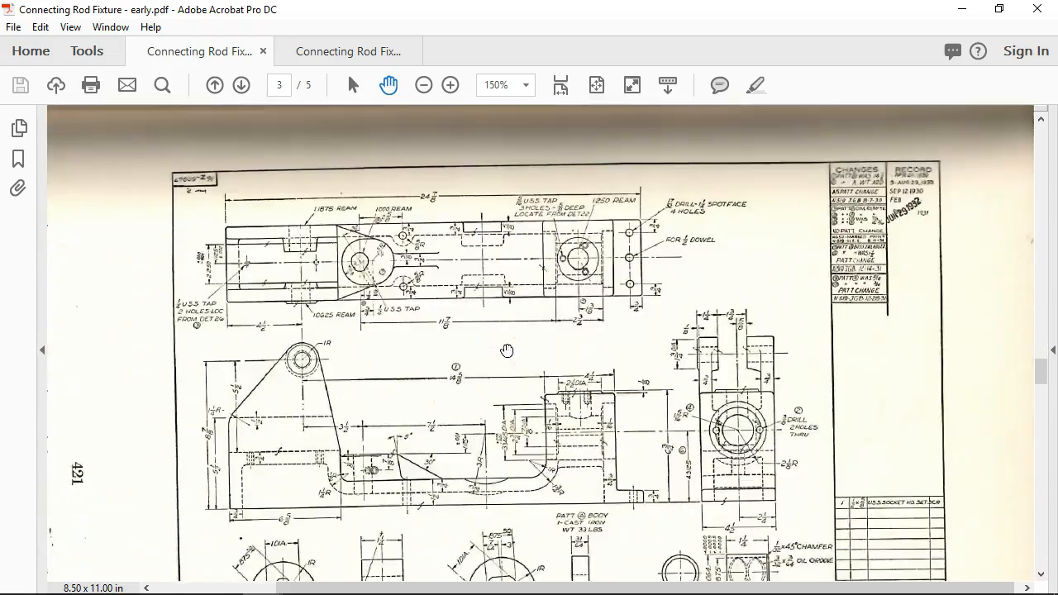
scroll(507, 350, "down", 18)
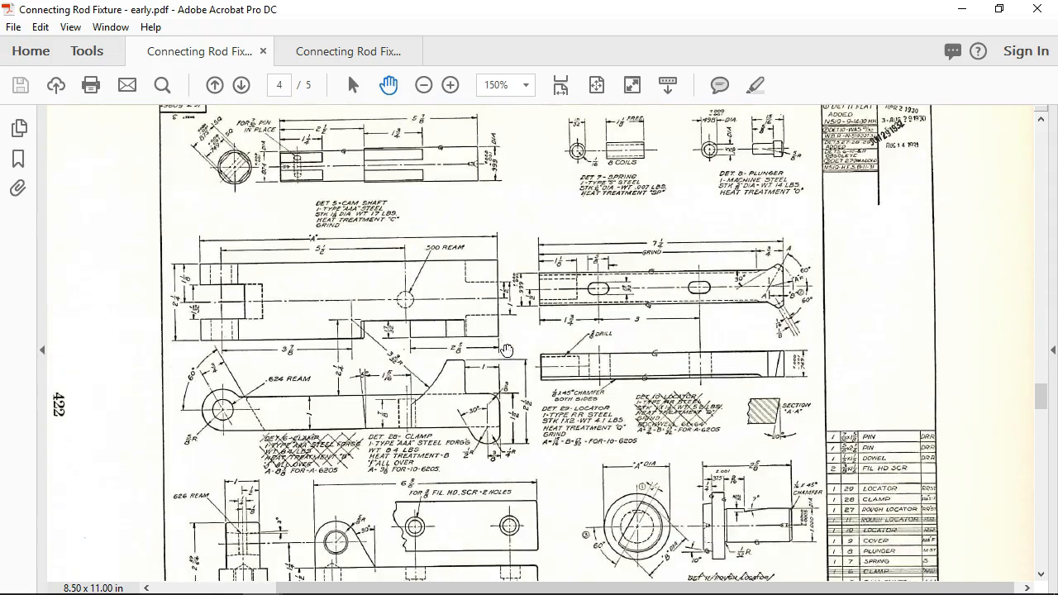
scroll(506, 350, "down", 1)
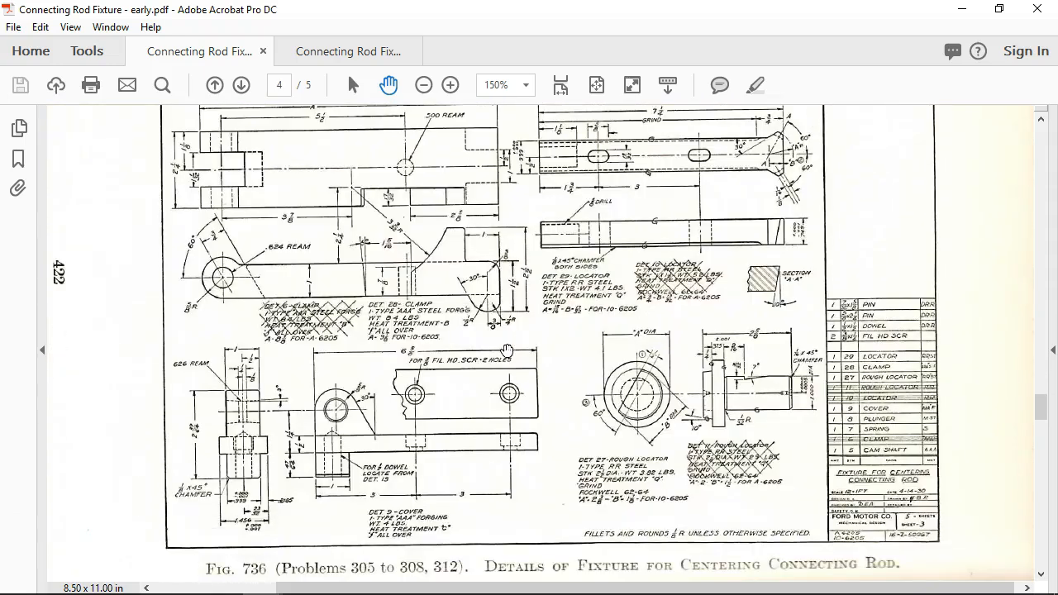
scroll(689, 455, "down", 1)
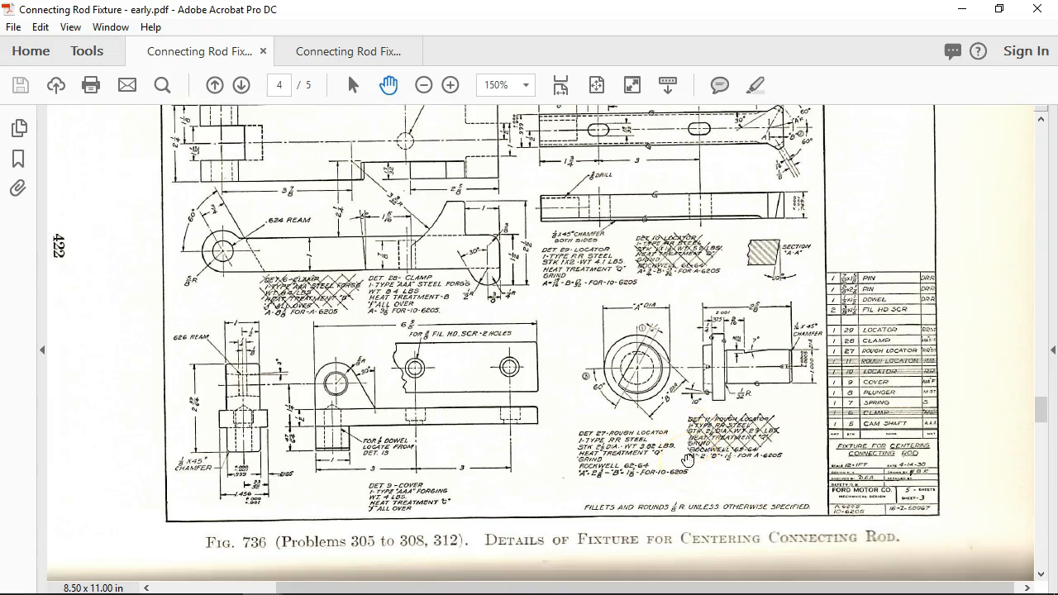
scroll(689, 460, "down", 3)
left_click(606, 189)
double_click(544, 13)
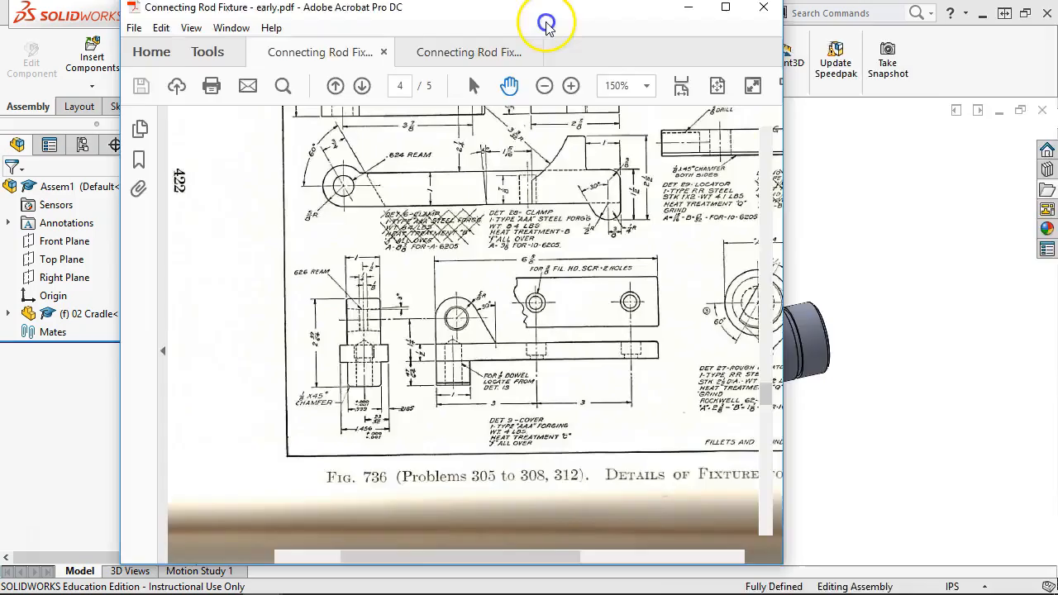
- Move the PDF drawing aside and return to the cradle assembly in SOLIDWORKS, viewed from the shaft side
left_click_drag(546, 22, 1057, 25)
left_click(704, 258)
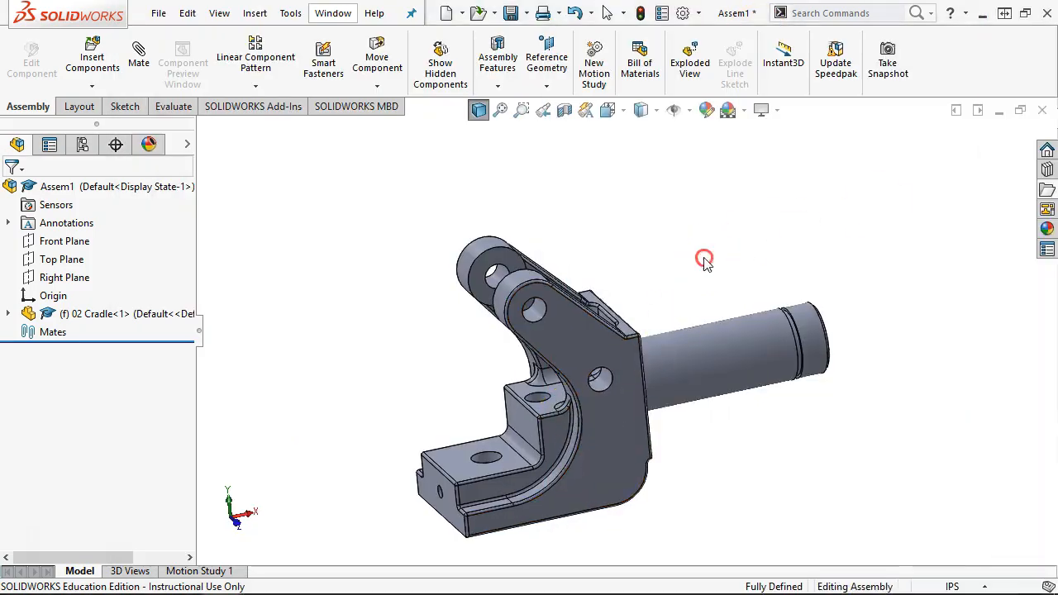
middle_click_drag(704, 258, 719, 289)
middle_click_drag(637, 376, 784, 303)
middle_click_drag(537, 347, 438, 360)
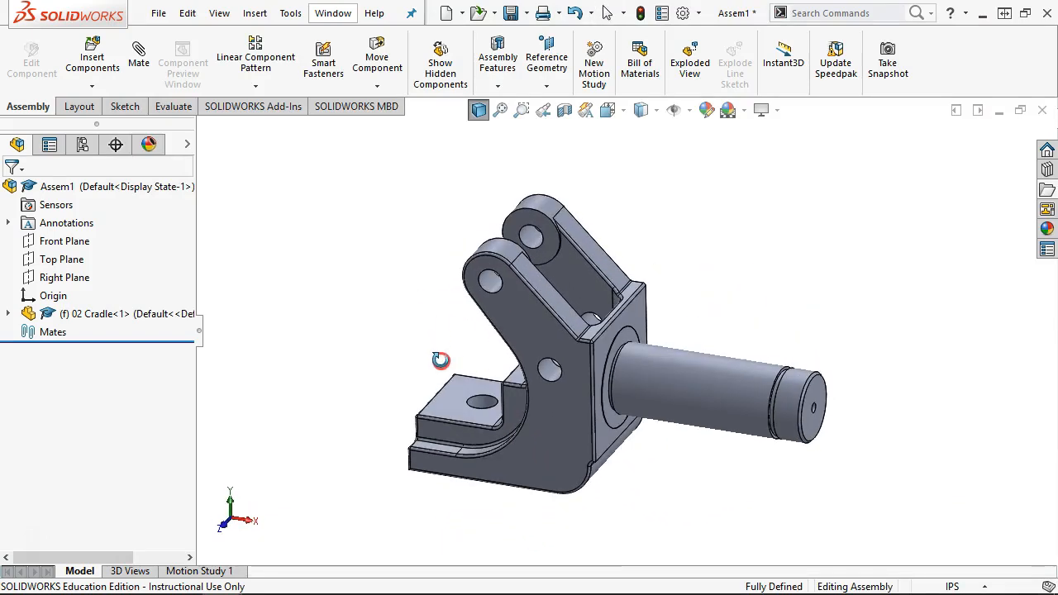
- Insert the existing part 06 Cam from the CRF folder and place it above the cradle's shaft
left_click(256, 13)
mouse_move(302, 52)
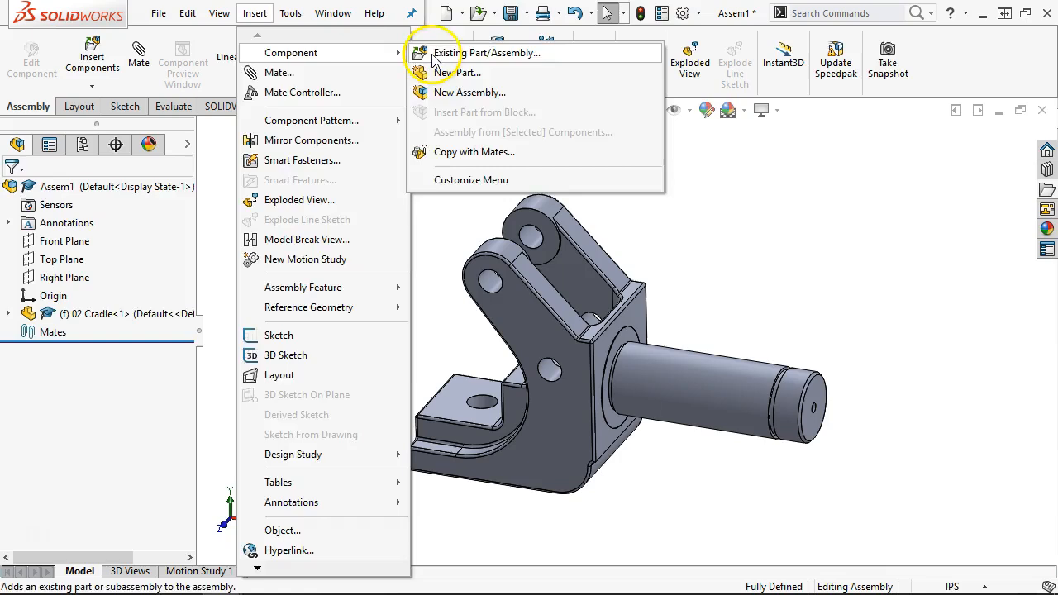
left_click(433, 56)
left_click(75, 385)
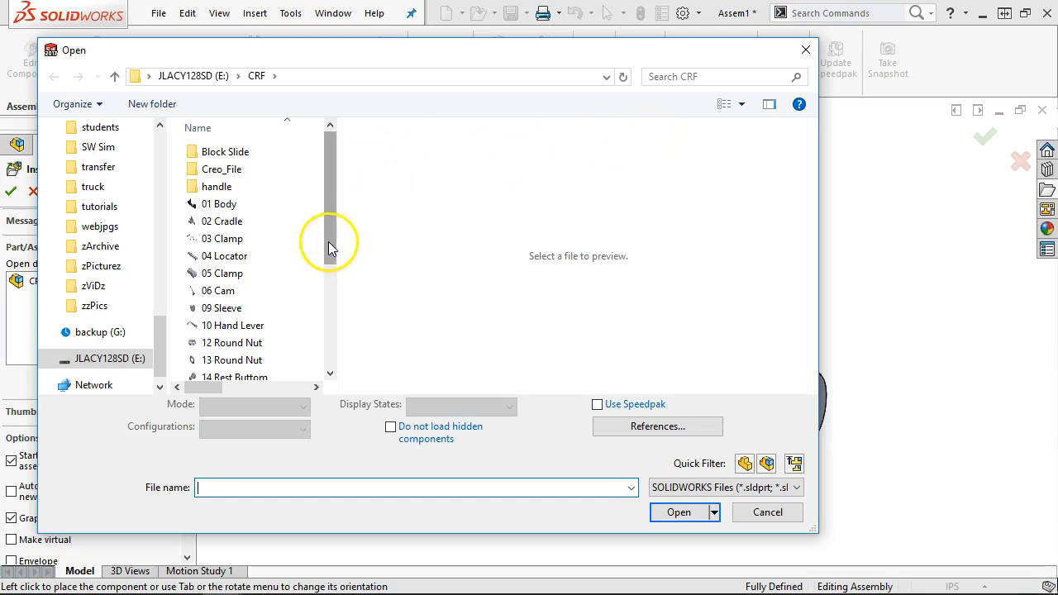
left_click(218, 290)
left_click(678, 511)
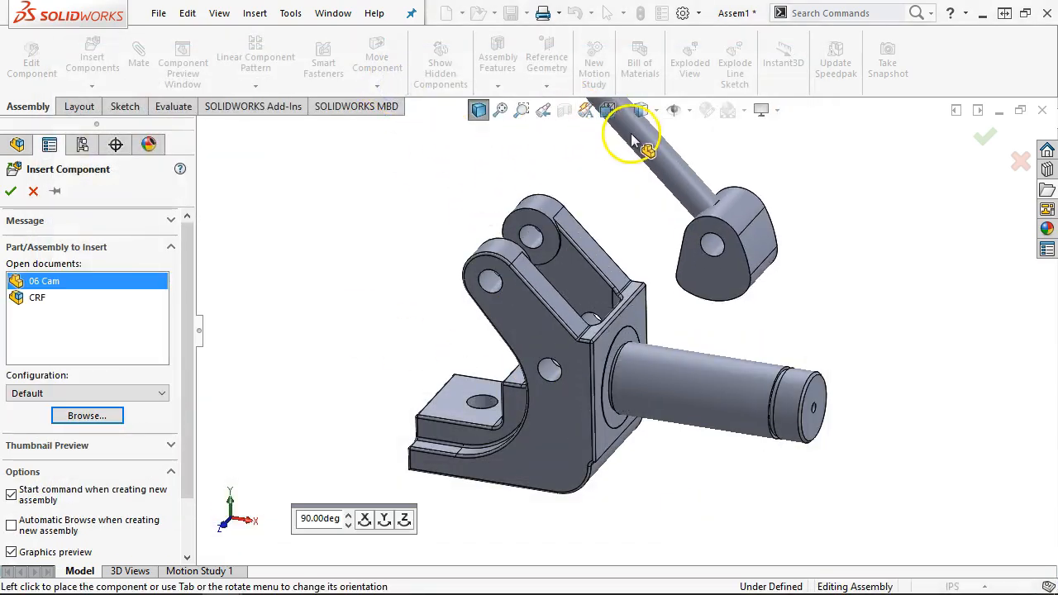
left_click(677, 260)
- Mate the cam's through hole concentric with the hole in the cradle's fork ear and slide the cam out of the fork
scroll(703, 262, "down", 2)
left_click(709, 249)
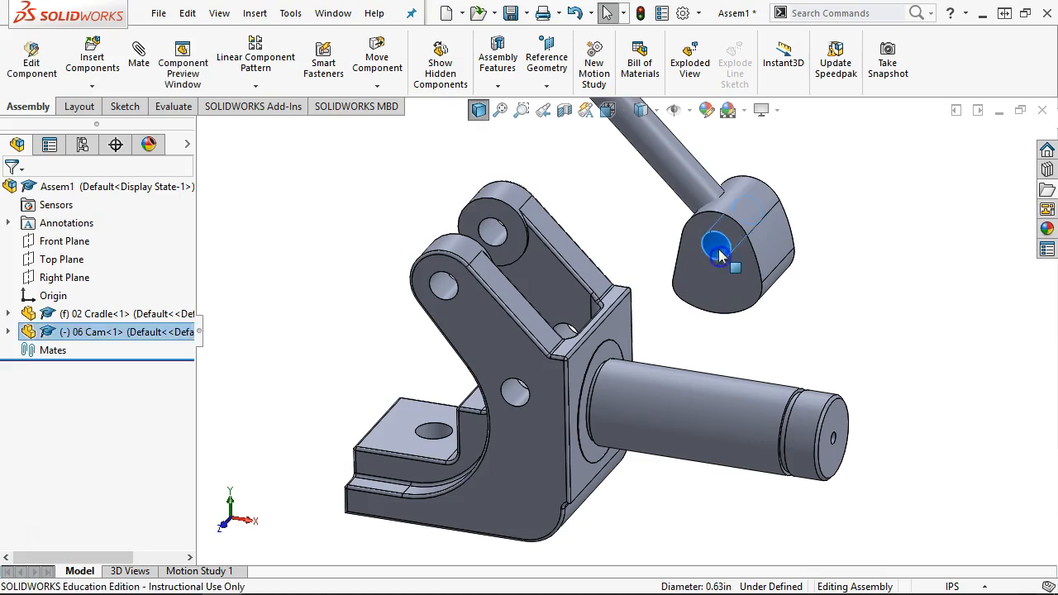
left_click(496, 233, "ctrl")
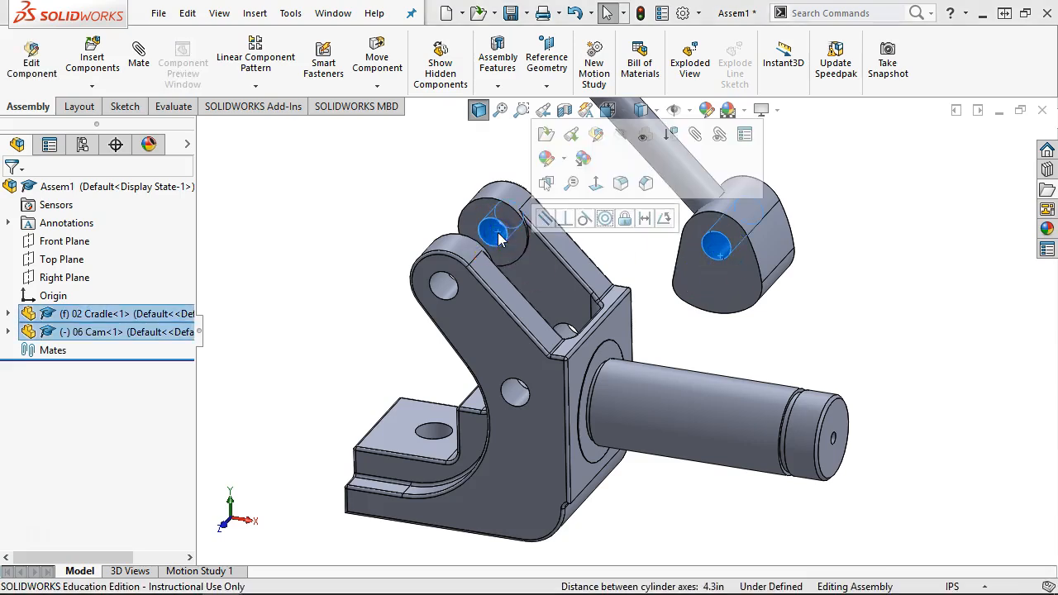
left_click(606, 218)
middle_click_drag(633, 213, 599, 226)
left_click_drag(573, 211, 419, 237)
- Mate the cam's side face coincident with the inner face of one of the cradle's fork ears
middle_click_drag(418, 237, 392, 256)
scroll(389, 255, "down", 2)
left_click(449, 290)
middle_click_drag(454, 291, 397, 343)
left_click(392, 339, "ctrl")
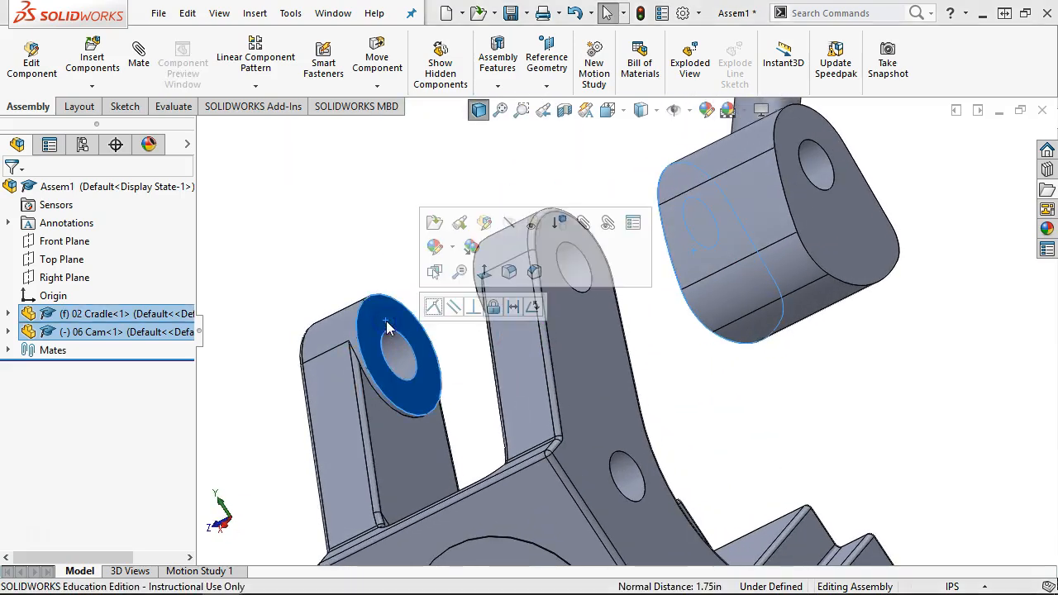
left_click(435, 307)
- Examine the gap between the cam and the opposite fork ear, then remove the coincident mate
middle_click_drag(621, 320, 670, 320)
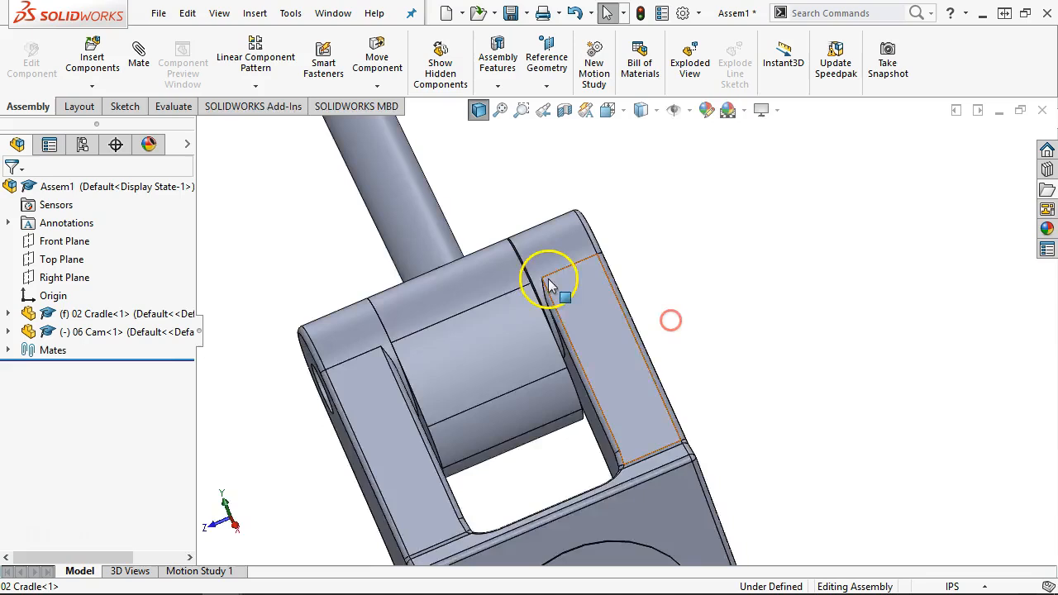
scroll(549, 286, "down", 4)
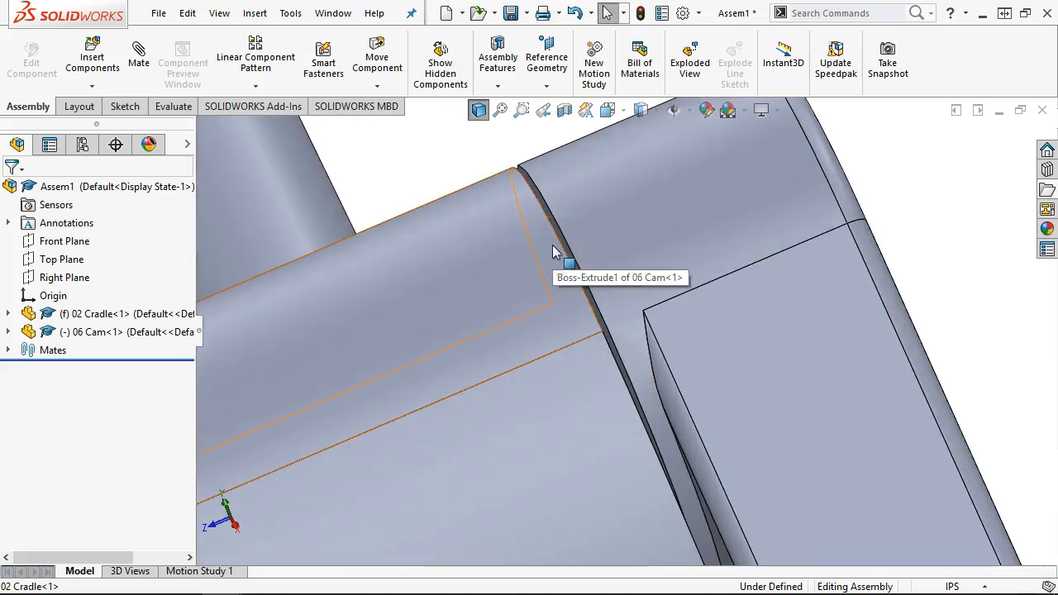
scroll(656, 250, "up", 8)
middle_click_drag(666, 255, 708, 224)
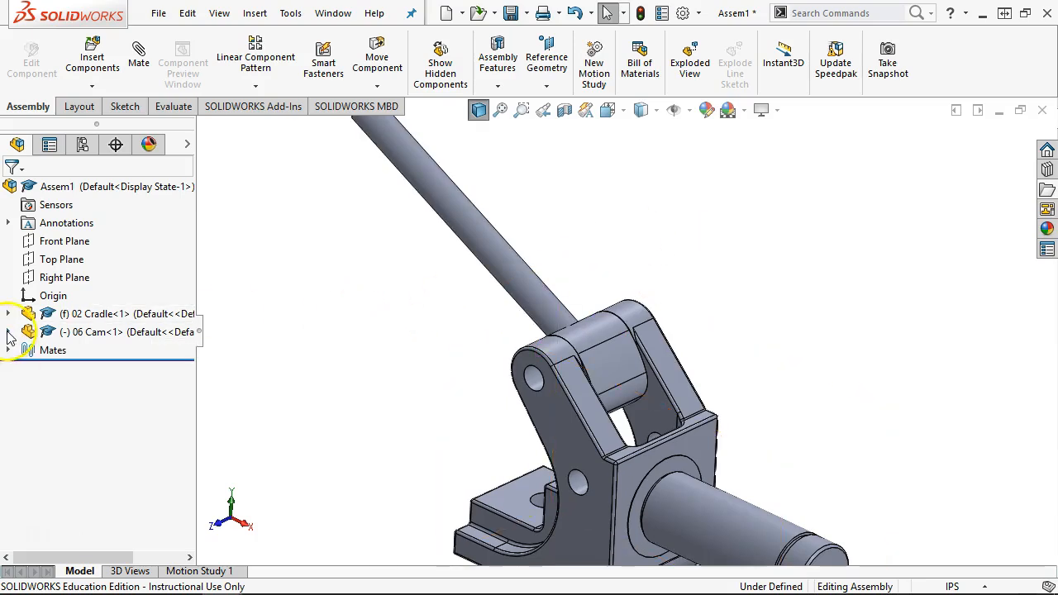
key("ctrl+shift+z")
- Set up an advanced Width mate with the Centered constraint, using the cam's two side faces as width selections
middle_click_drag(526, 290, 573, 258)
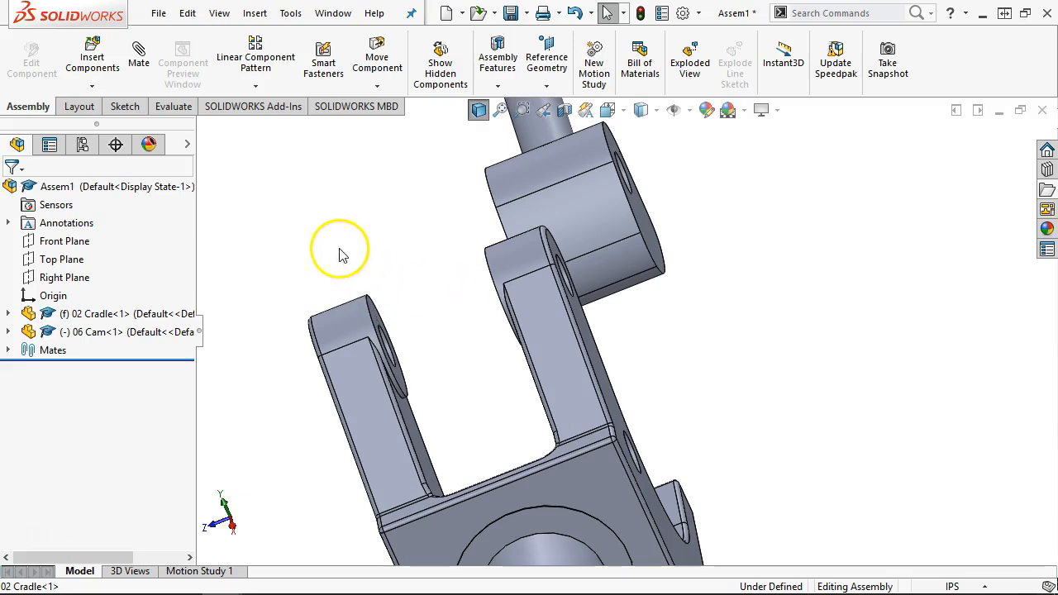
middle_click_drag(307, 220, 388, 219)
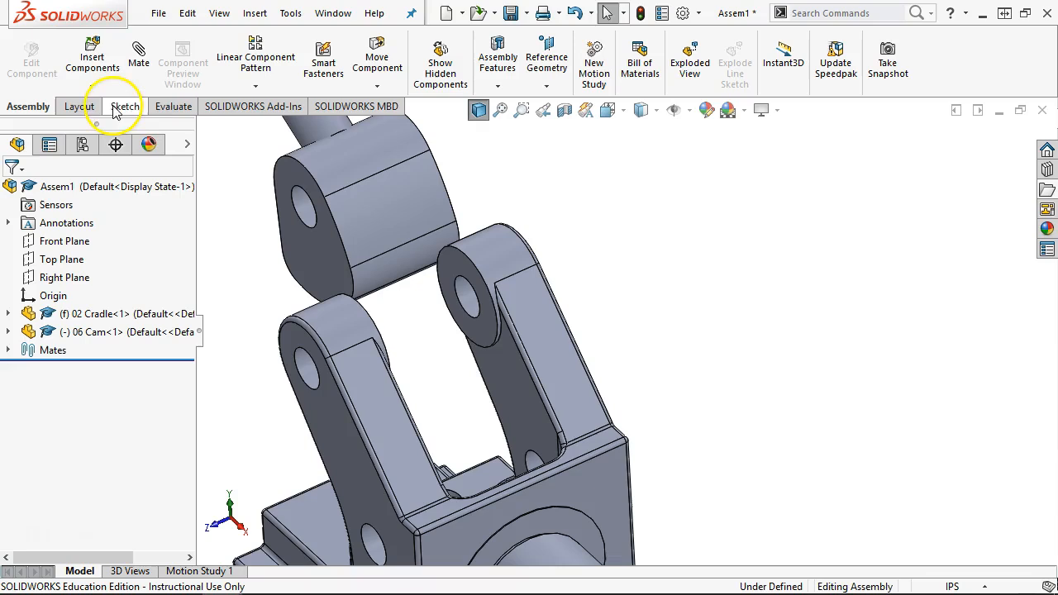
left_click(138, 53)
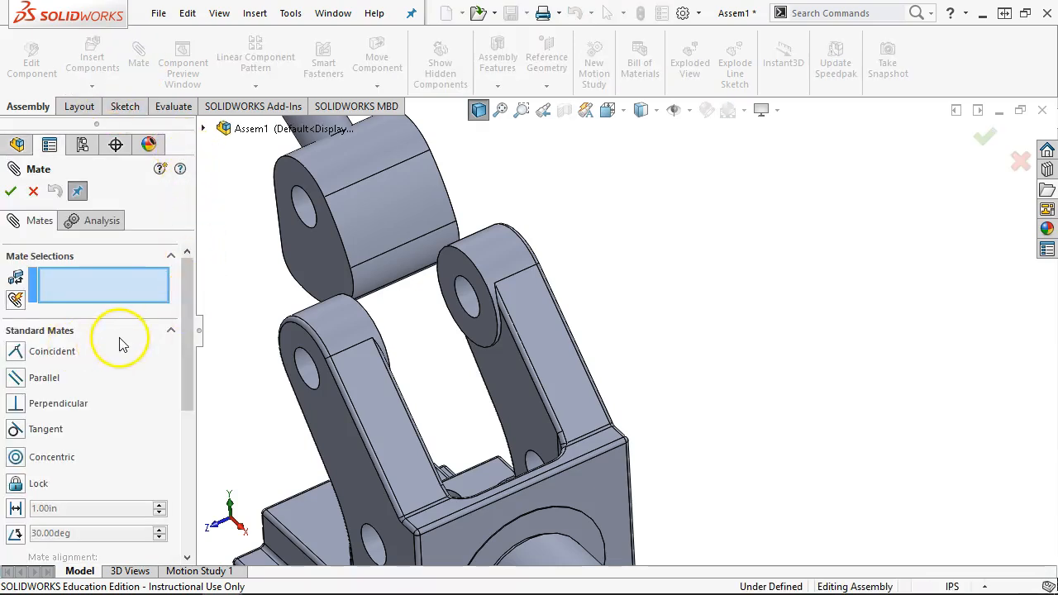
left_click(169, 331)
left_click(153, 357)
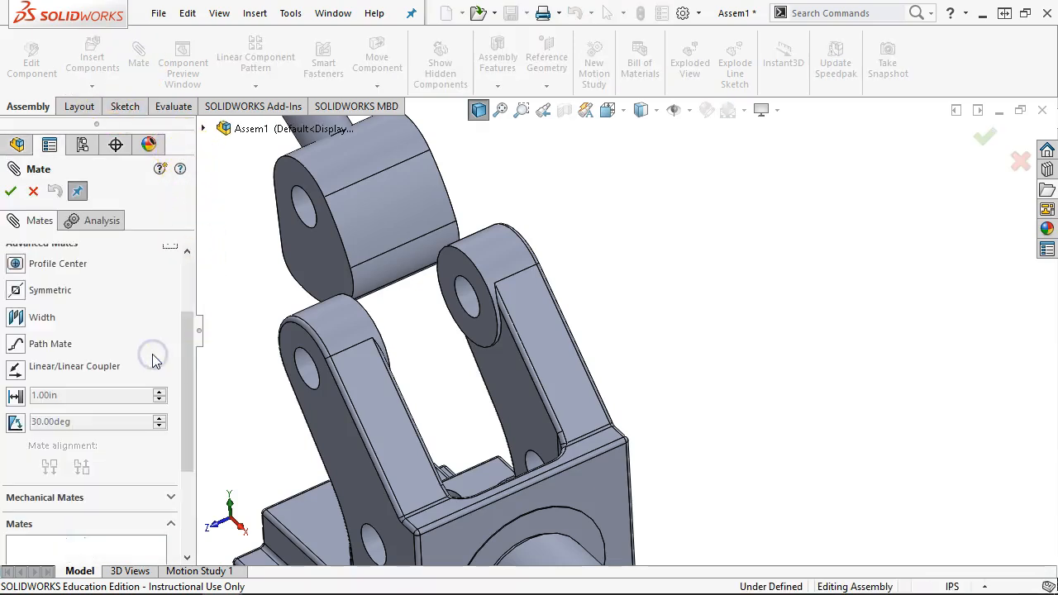
left_click(15, 317)
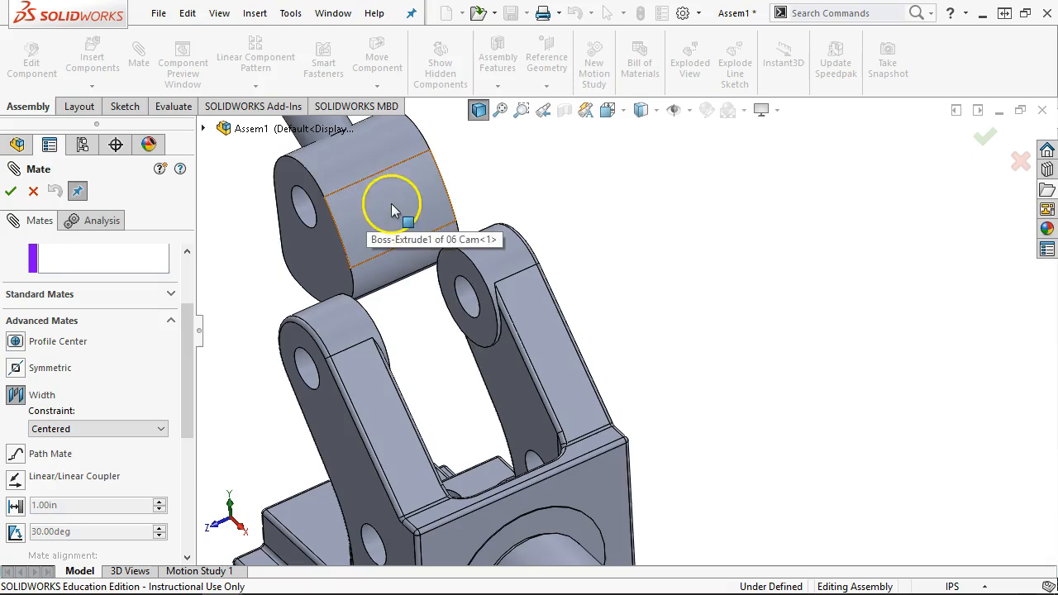
scroll(468, 269, "up", 2)
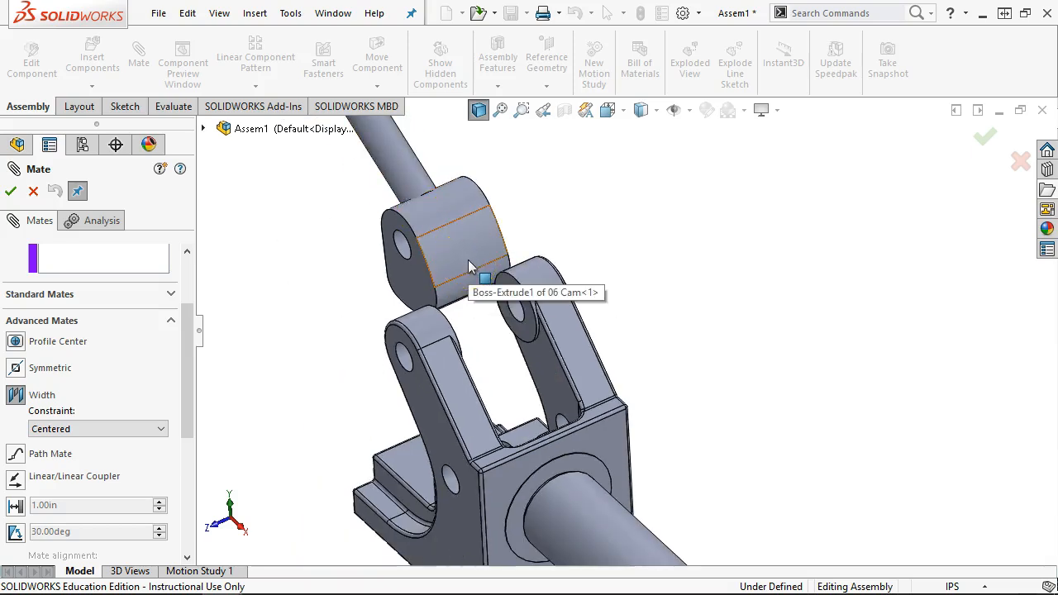
middle_click_drag(436, 248, 425, 272)
left_click(421, 269)
mouse_move(582, 322)
middle_mouse_down()
mouse_move(642, 274)
mouse_move(590, 314)
middle_mouse_up()
scroll(137, 285, "up", 2)
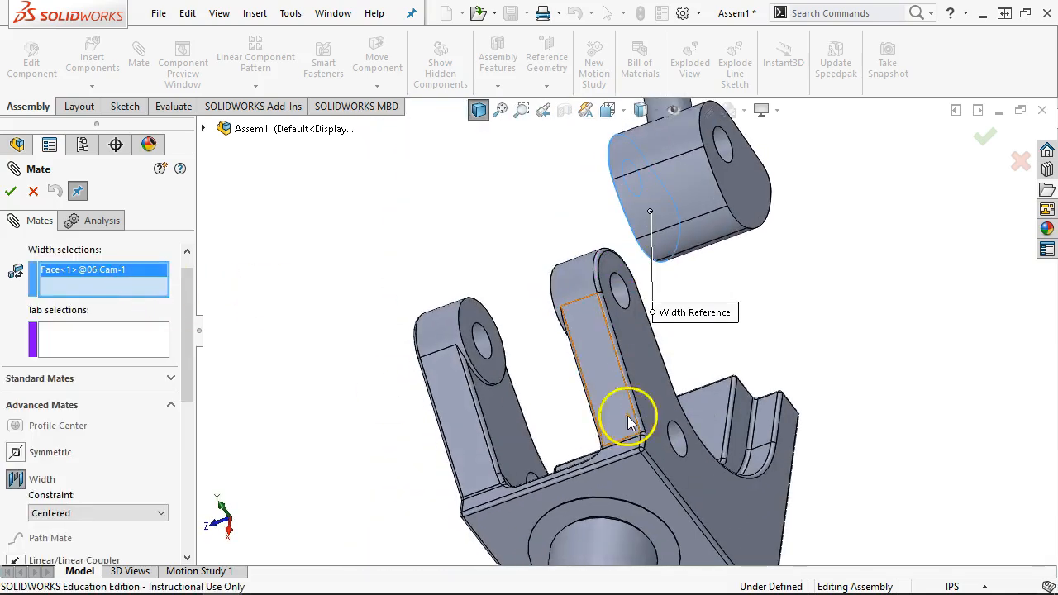
left_click(735, 170)
- Assign the inner faces of the cradle's two fork ears as tab selections and accept the Width mate
mouse_move(417, 364)
middle_mouse_down()
mouse_move(431, 369)
mouse_move(416, 366)
middle_mouse_up()
left_click(465, 314)
middle_click_drag(524, 339, 608, 344)
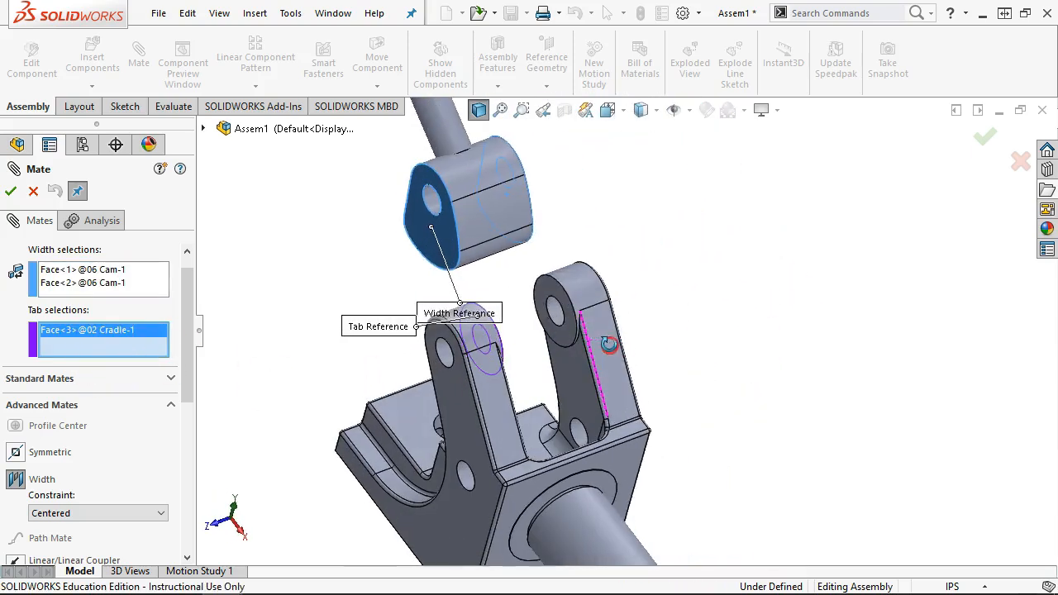
left_click(560, 297)
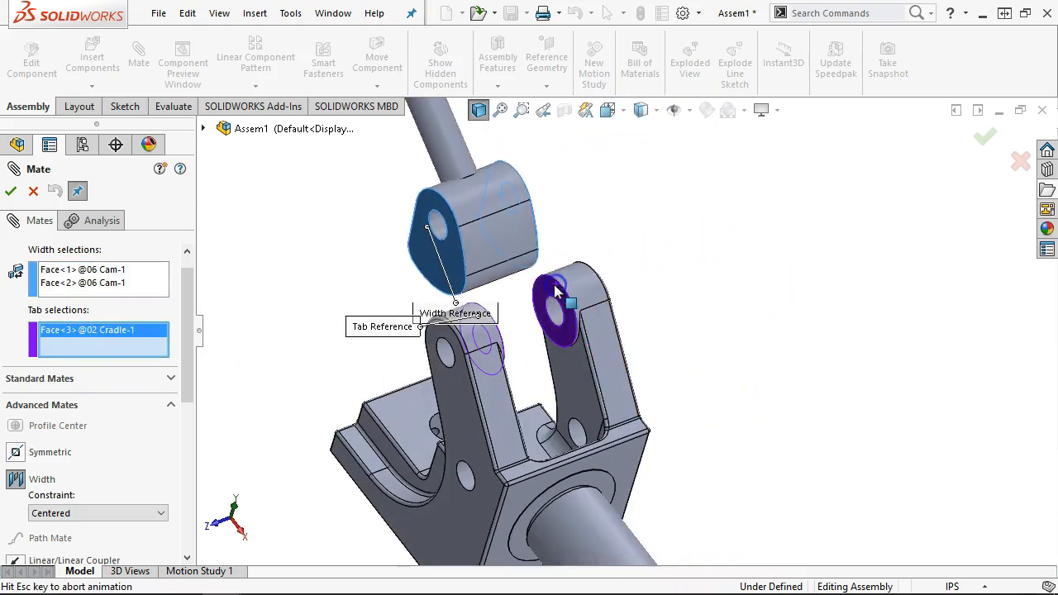
left_click(11, 189)
- Examine the clearance between the cam and the fork ear in Top view, then close the Mate command
middle_click_drag(542, 302, 732, 331)
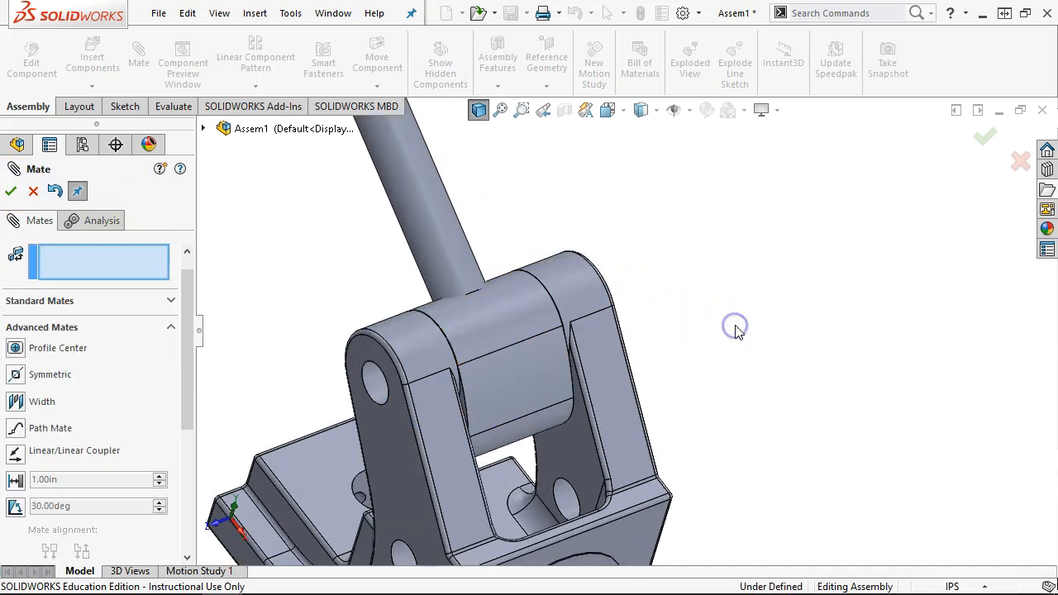
scroll(738, 333, "down", 2)
key("ctrl+5")
scroll(625, 323, "down", 8)
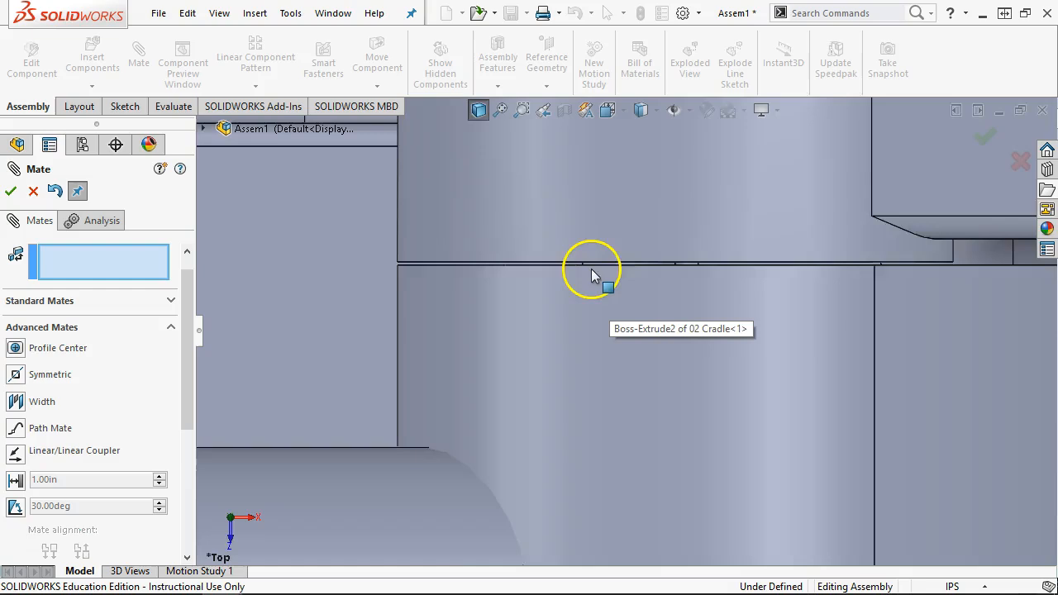
left_click(11, 190)
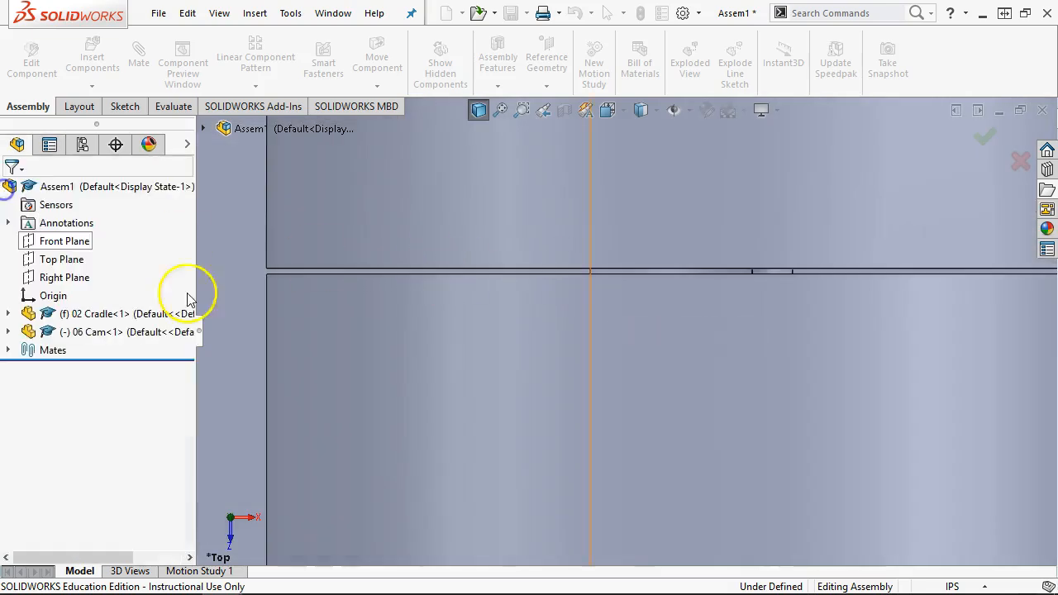
- Swing the cam about its pivot so that its handle stands upright above the cradle
scroll(598, 421, "up", 8)
scroll(596, 417, "up", 4)
middle_click_drag(597, 418, 653, 192)
left_click_drag(460, 302, 666, 205)
scroll(677, 382, "down", 2)
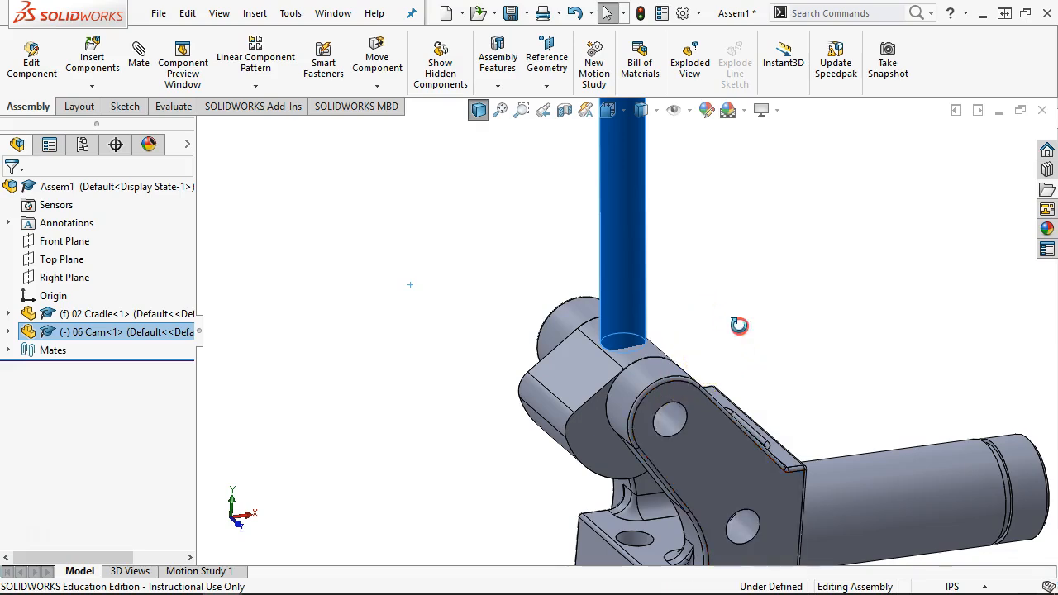
middle_click_drag(738, 325, 749, 352)
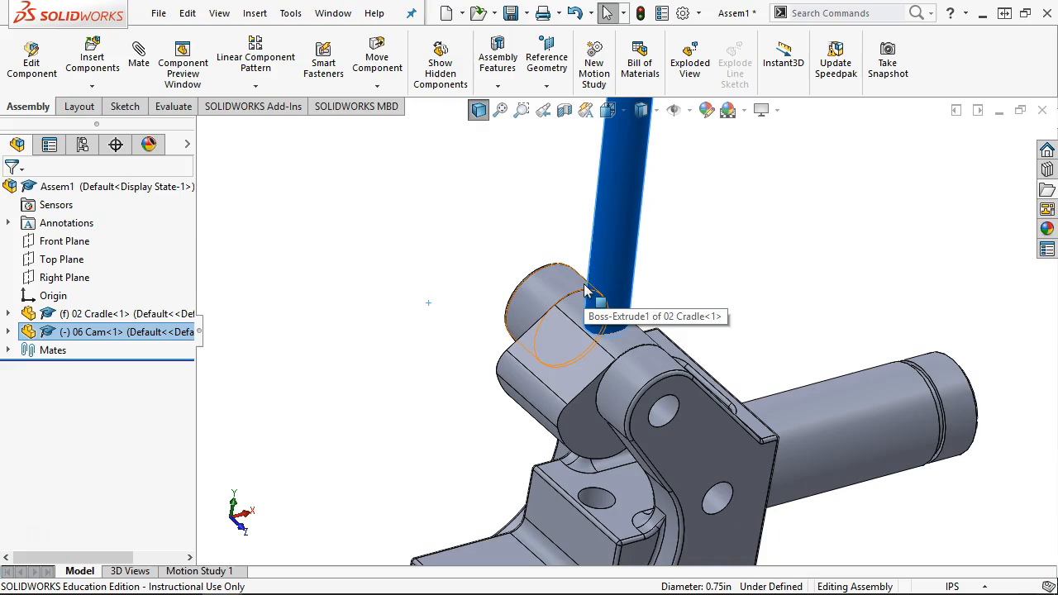
left_click(653, 328)
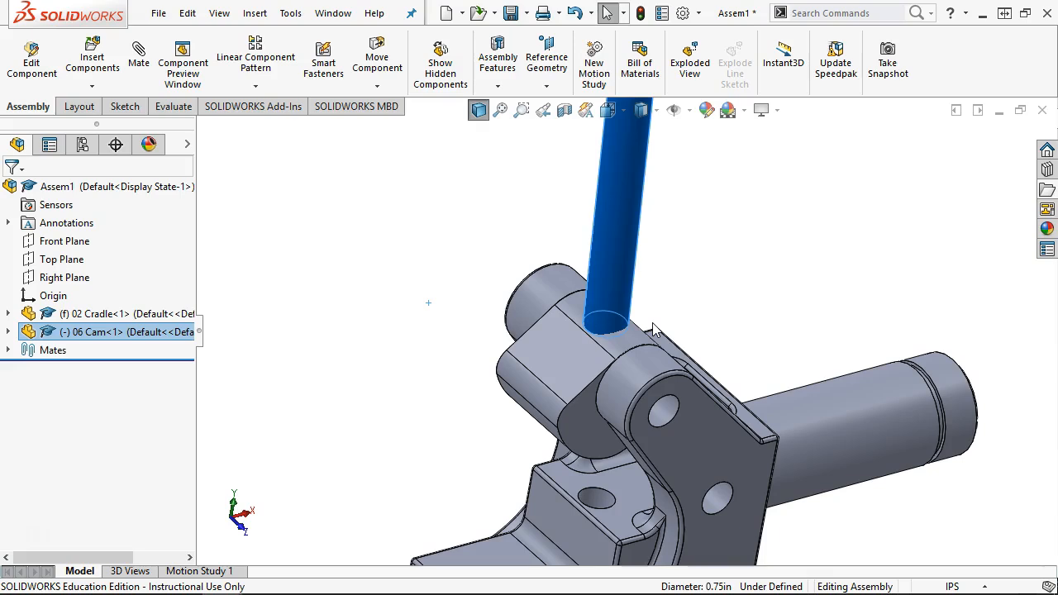
middle_click_drag(668, 304, 671, 310)
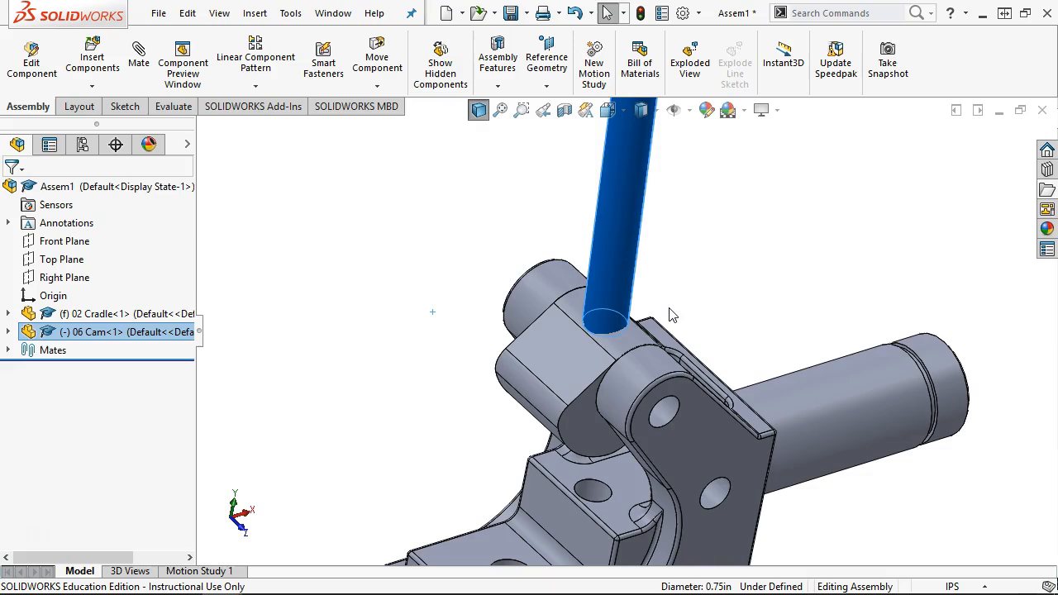
- Rotate the cam slightly about its pivot by its flat face so the handle tilts away from the cradle's shaft
left_click(548, 386)
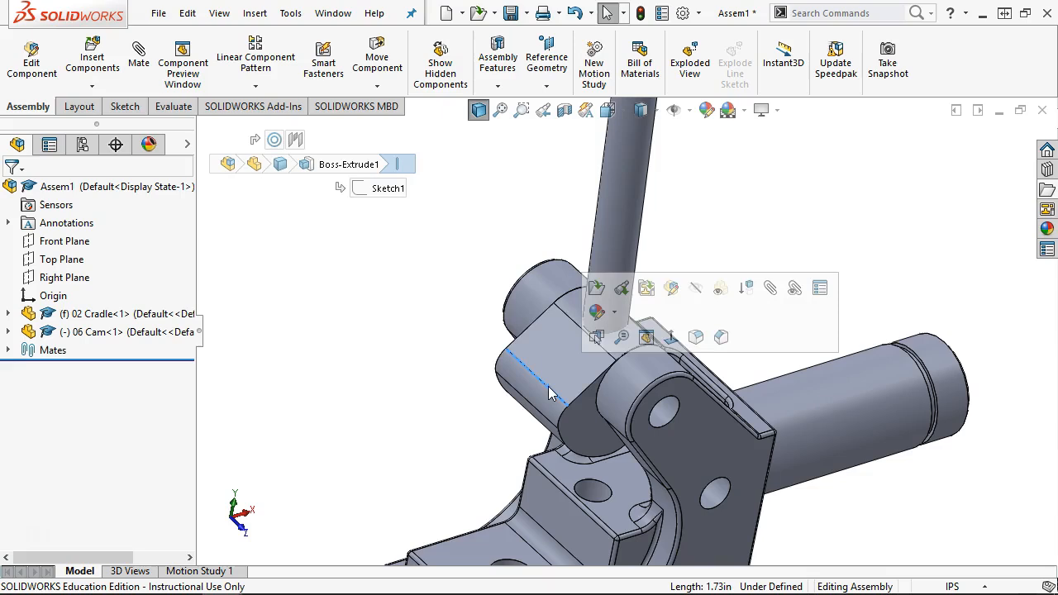
left_click(466, 281)
middle_click_drag(467, 279, 459, 231)
left_click(570, 377)
left_click_drag(570, 377, 581, 405)
- Measure the gap between the cam's side face and the adjacent inner face of the cradle's fork ear
scroll(588, 362, "down", 12)
left_click(643, 400)
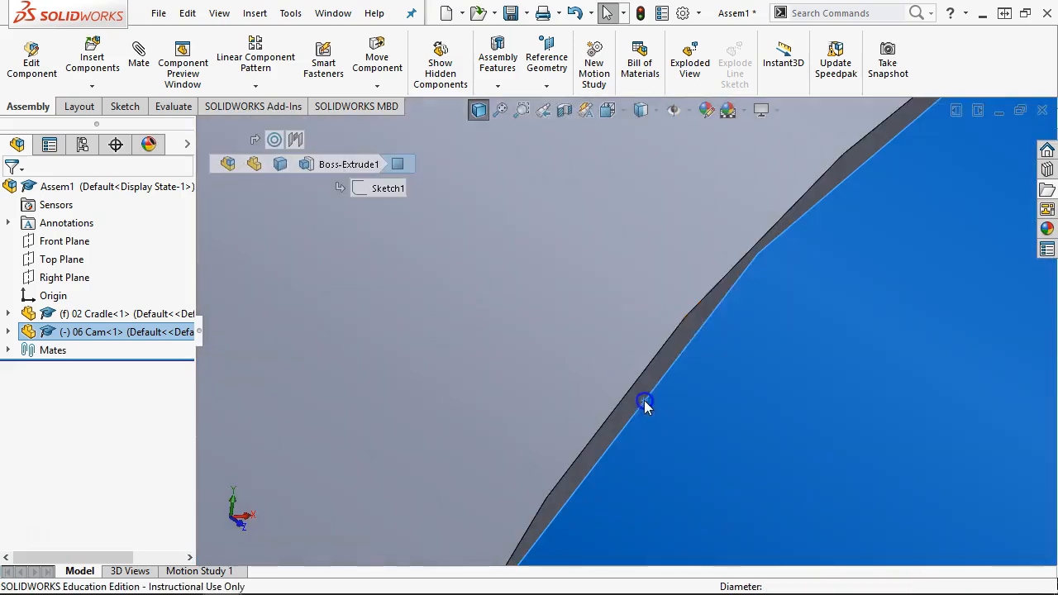
middle_click_drag(641, 392, 857, 397)
scroll(814, 375, "up", 6)
middle_click_drag(689, 320, 704, 352)
scroll(683, 267, "down", 5)
left_click(554, 297)
scroll(541, 308, "down", 4)
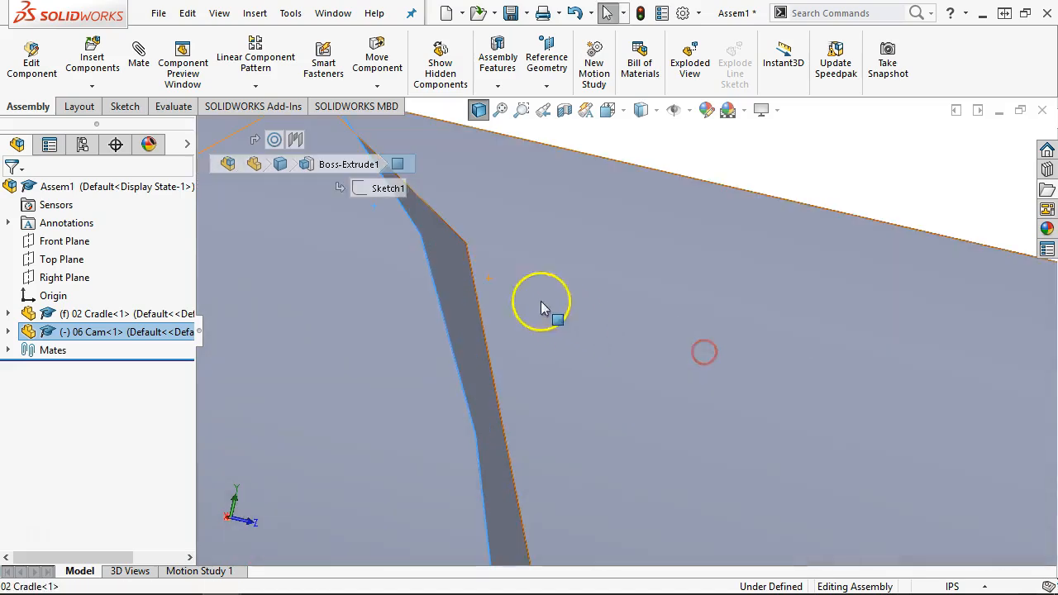
left_click(460, 279, "ctrl")
scroll(582, 318, "up", 4)
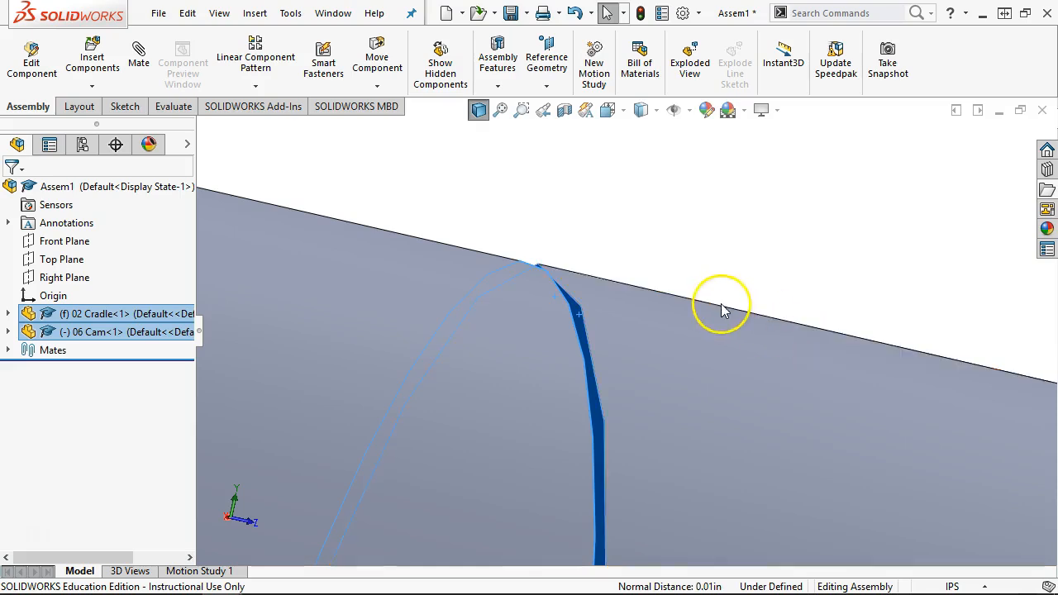
- Save the assembly as Cradle in the CRF folder
scroll(720, 304, "up", 3)
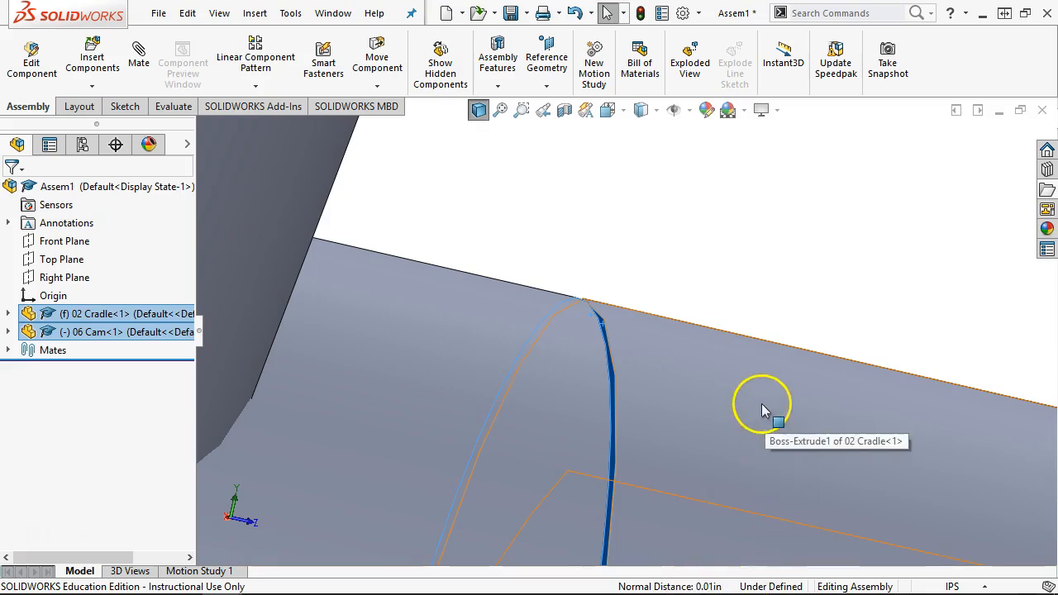
scroll(758, 392, "up", 5)
middle_click_drag(716, 389, 782, 295)
scroll(697, 567, "up", 2)
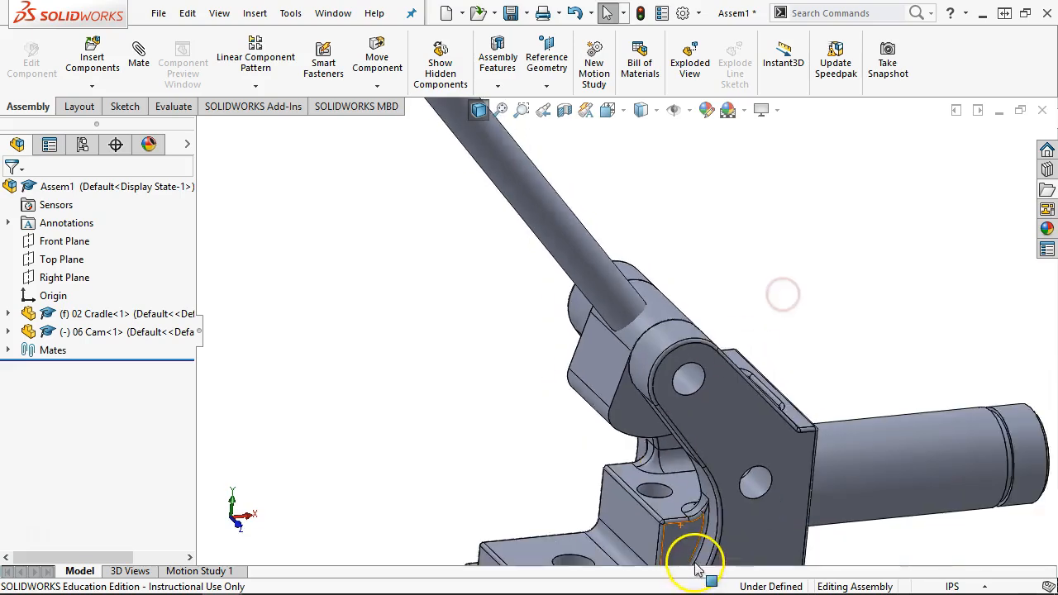
scroll(695, 564, "down", 2)
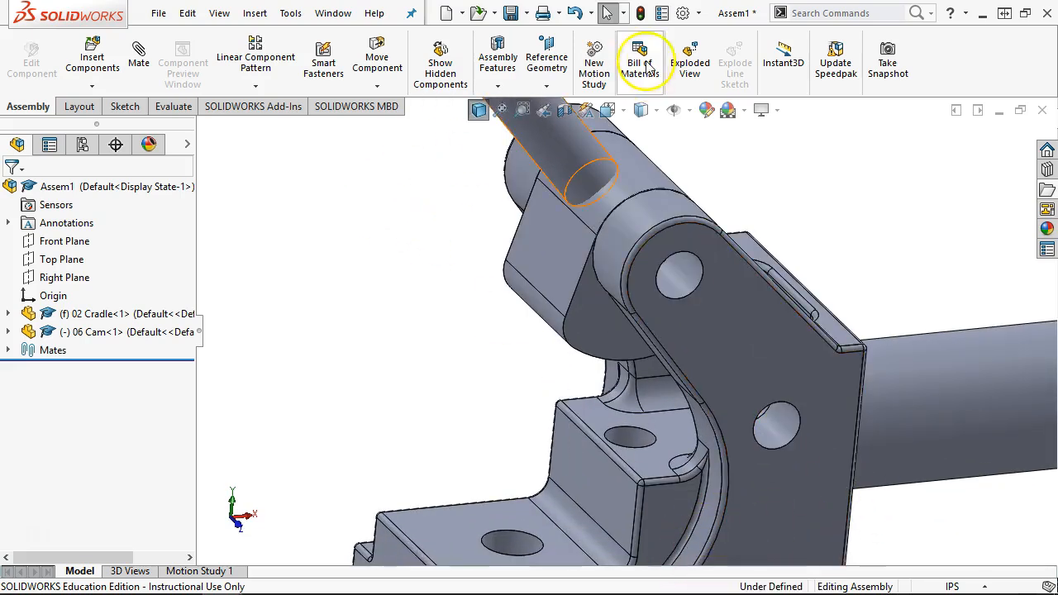
left_click(510, 12)
left_click(433, 246)
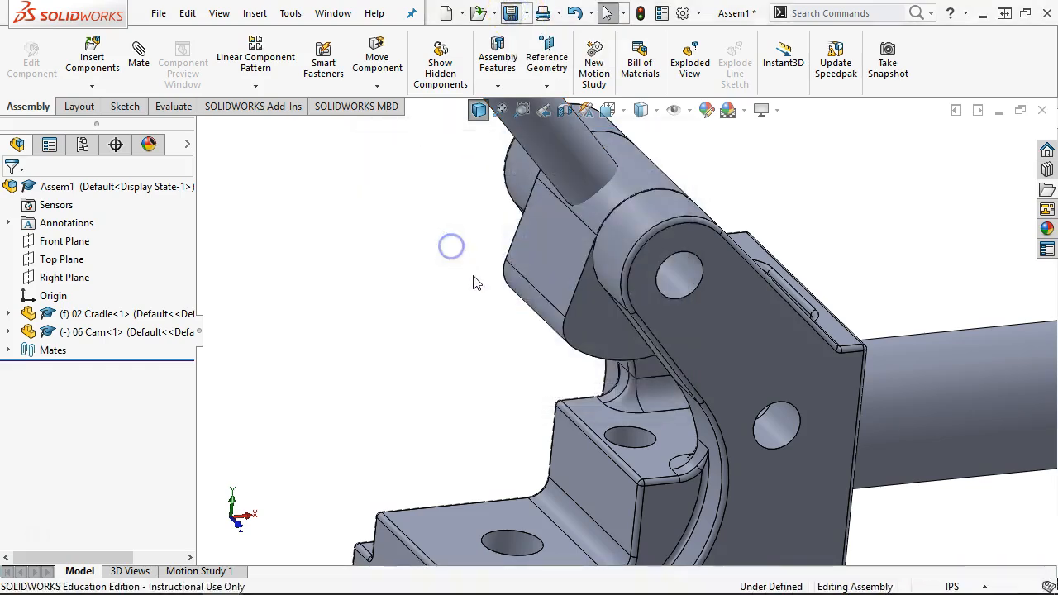
type("Cradle")
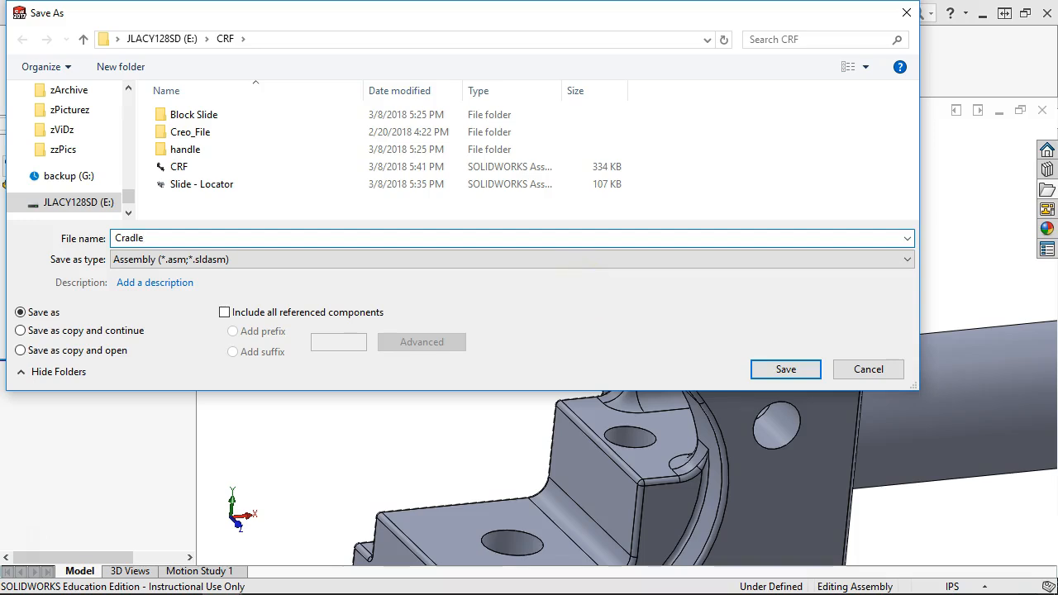
left_click(768, 372)
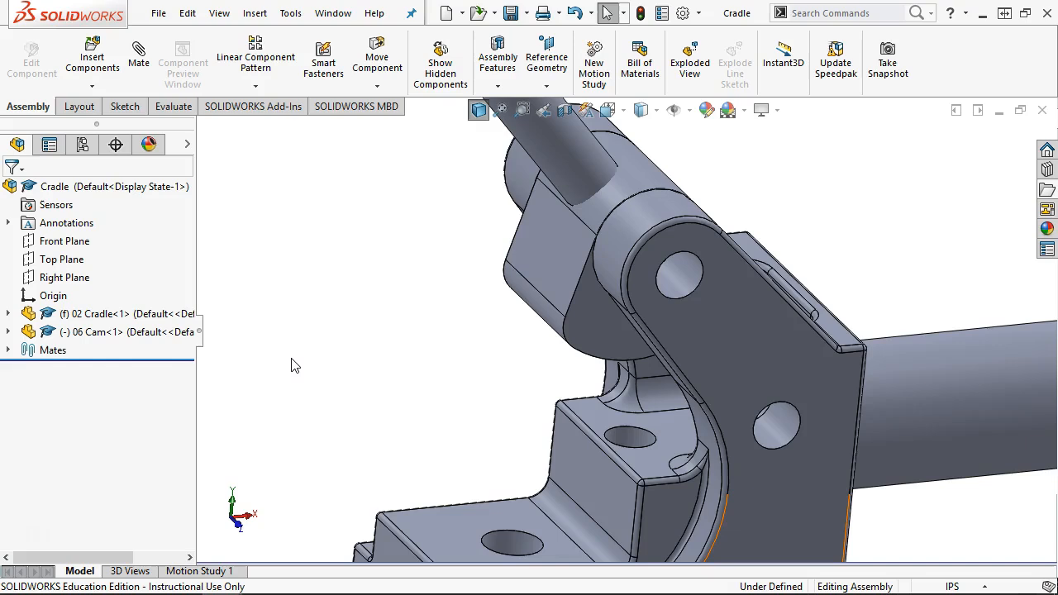
- Browse the CRF folder for an existing component to insert and preview the parts to identify the one that fits the cradle
middle_click_drag(295, 366, 311, 314)
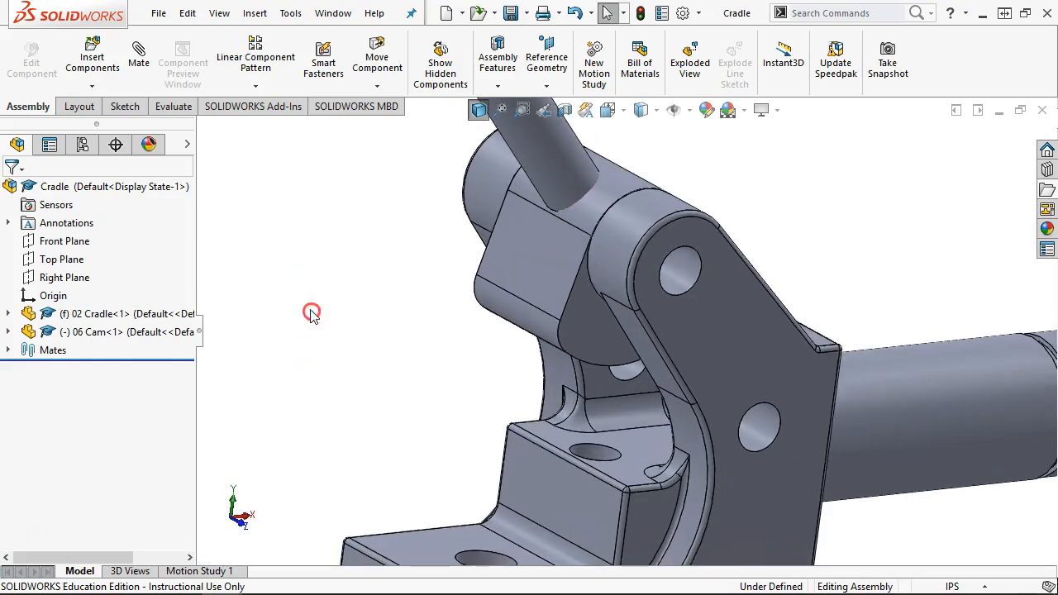
left_click(255, 13)
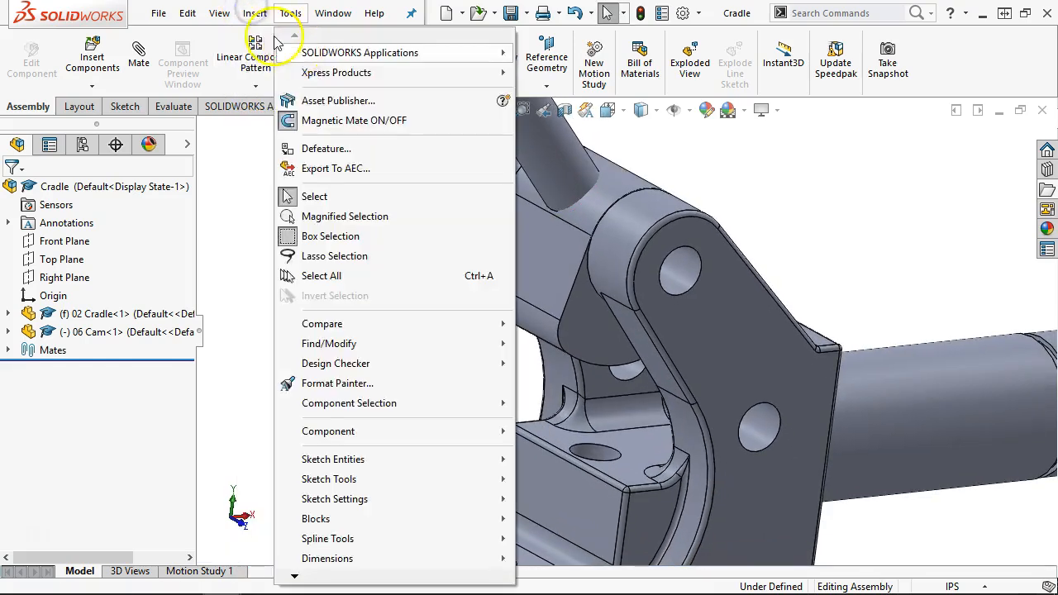
mouse_move(263, 50)
left_click(475, 52)
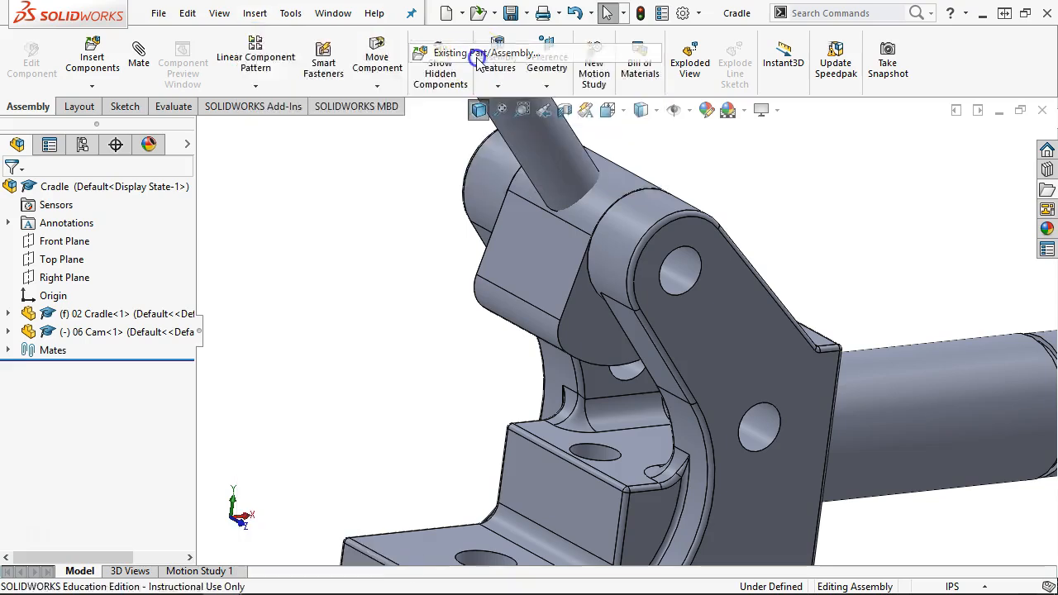
left_click(116, 381)
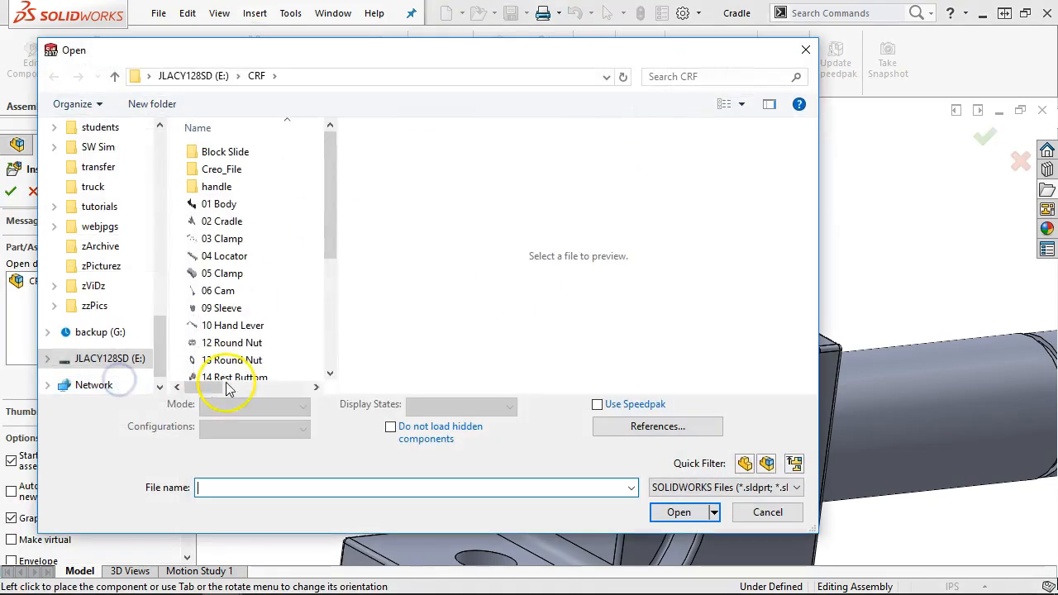
left_click_drag(329, 237, 342, 361)
left_click(248, 302)
left_click(220, 285)
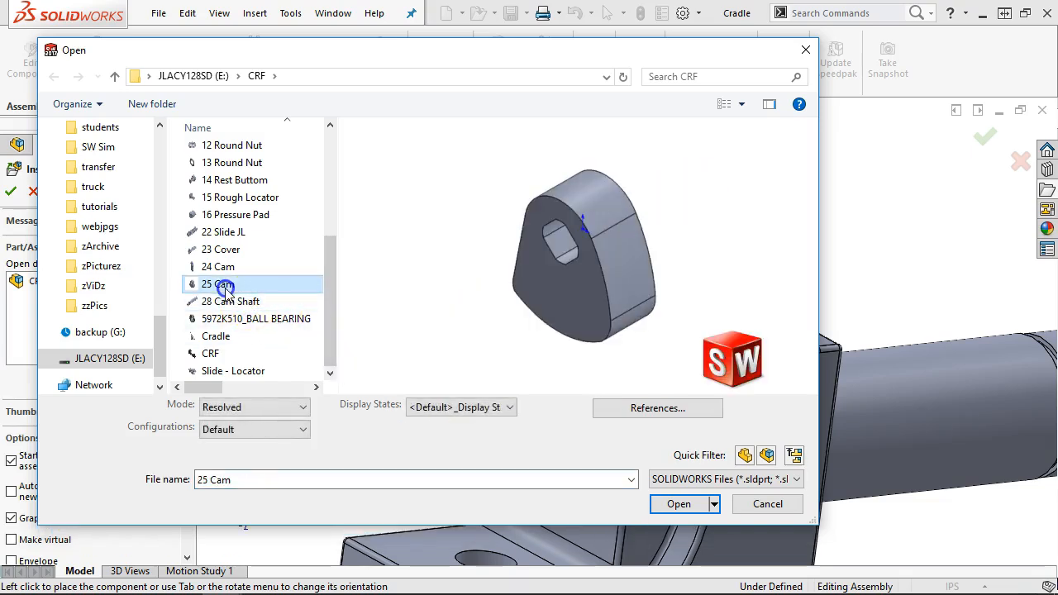
left_click(228, 268)
left_click(225, 249)
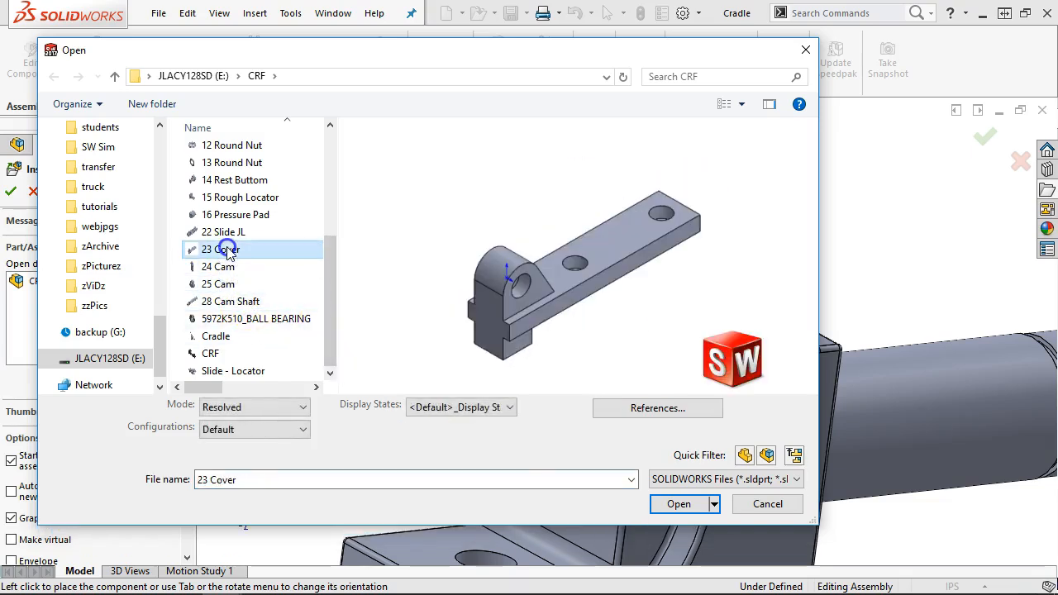
left_click(228, 232)
left_click(236, 216)
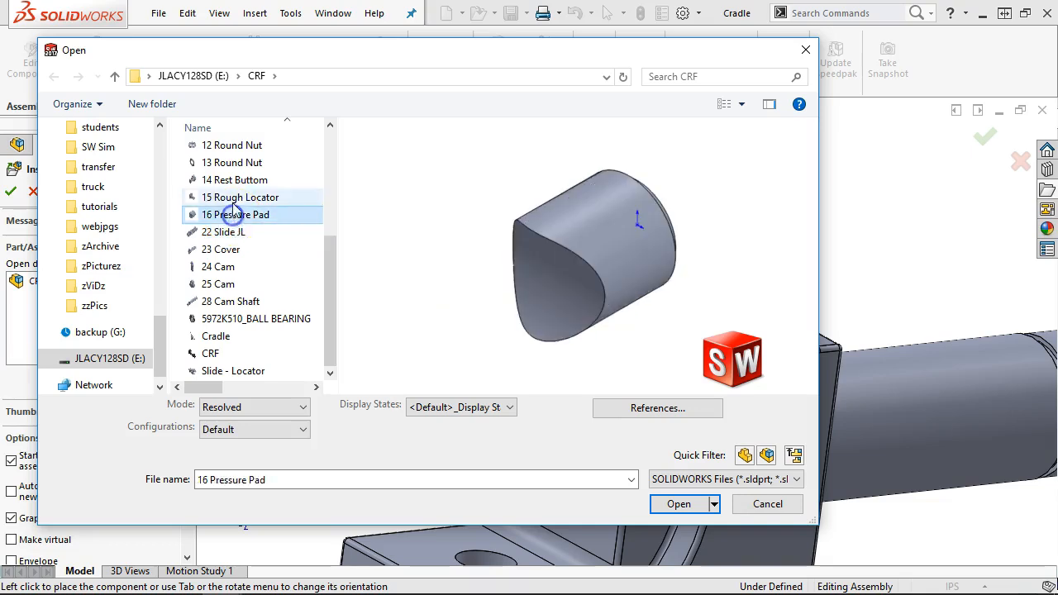
left_click(237, 199)
left_click(248, 180)
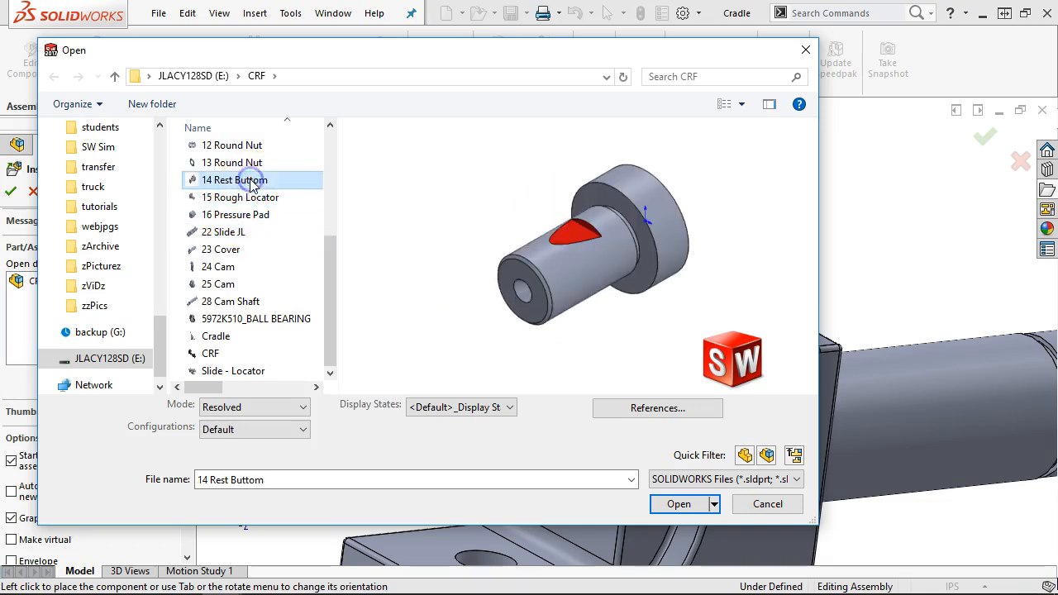
scroll(253, 184, "up", 1)
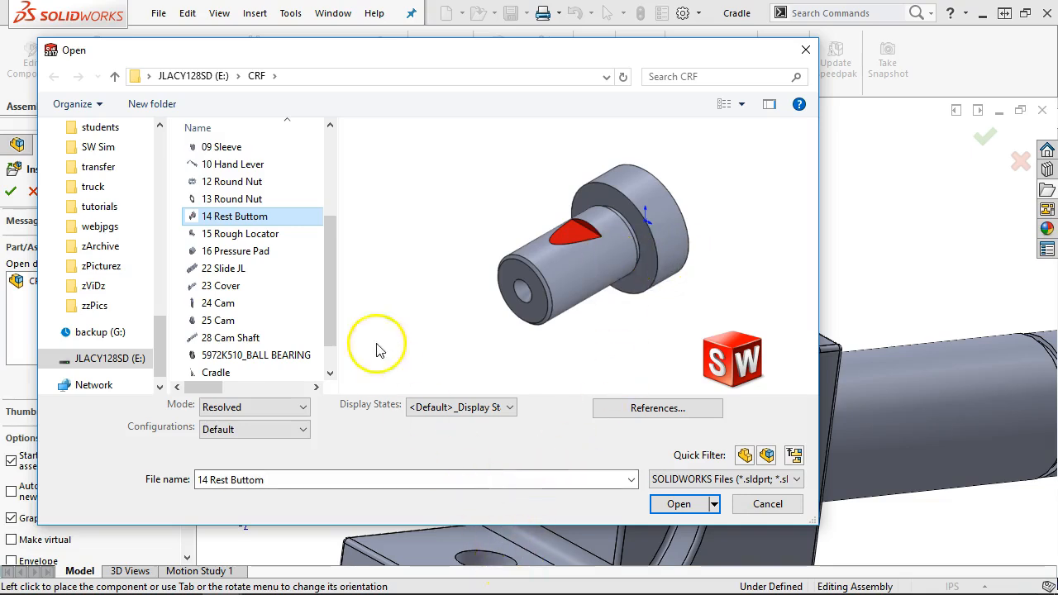
left_click(271, 200)
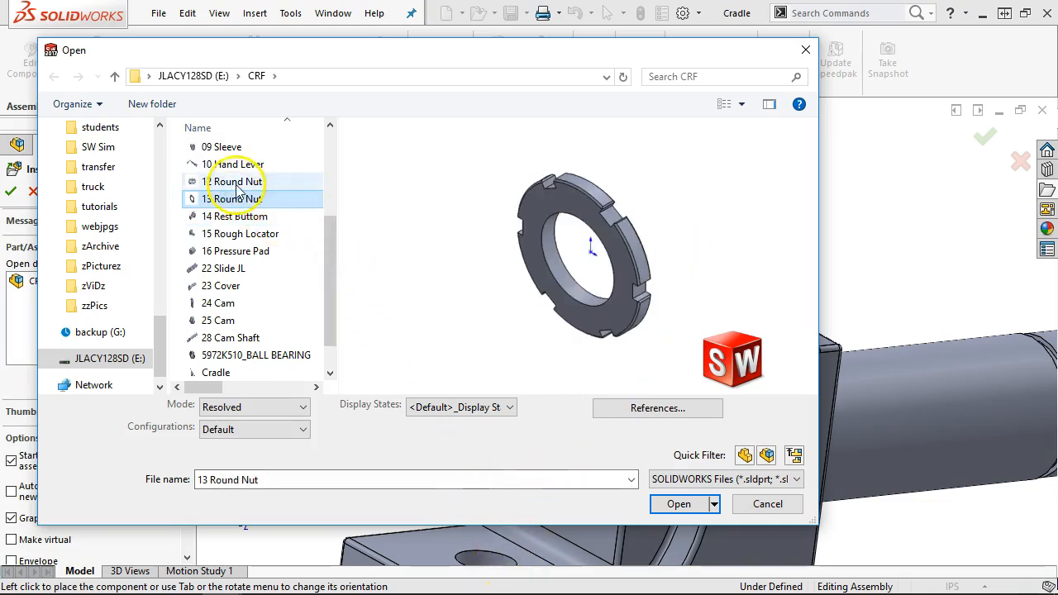
left_click(238, 181)
left_click(237, 164)
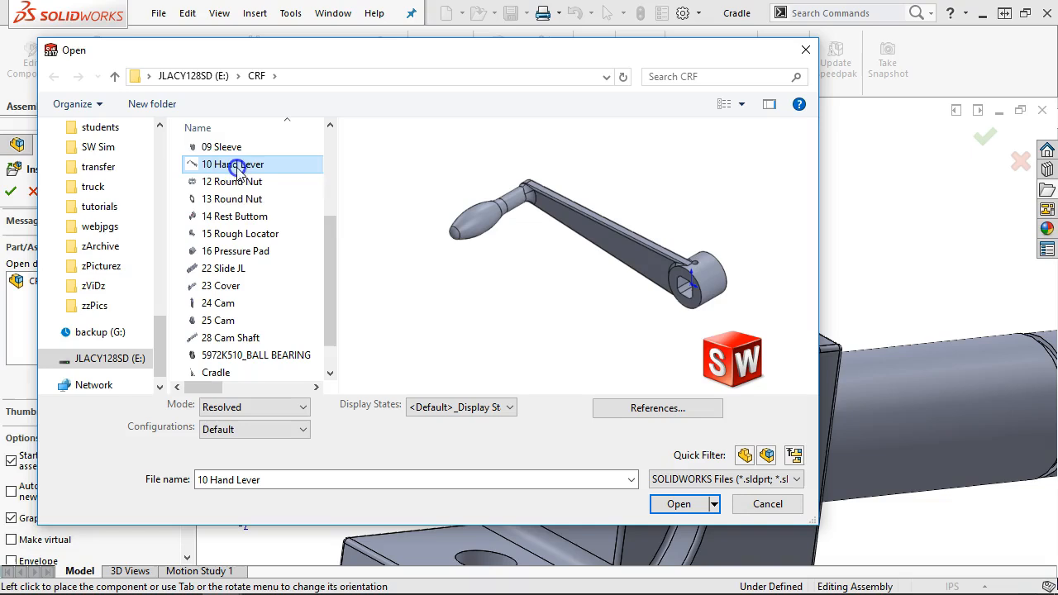
scroll(259, 221, "up", 1)
scroll(258, 222, "up", 1)
- Insert 05 Clamp into the assembly and place it beside the cradle's fork, below the cam
left_click(233, 216)
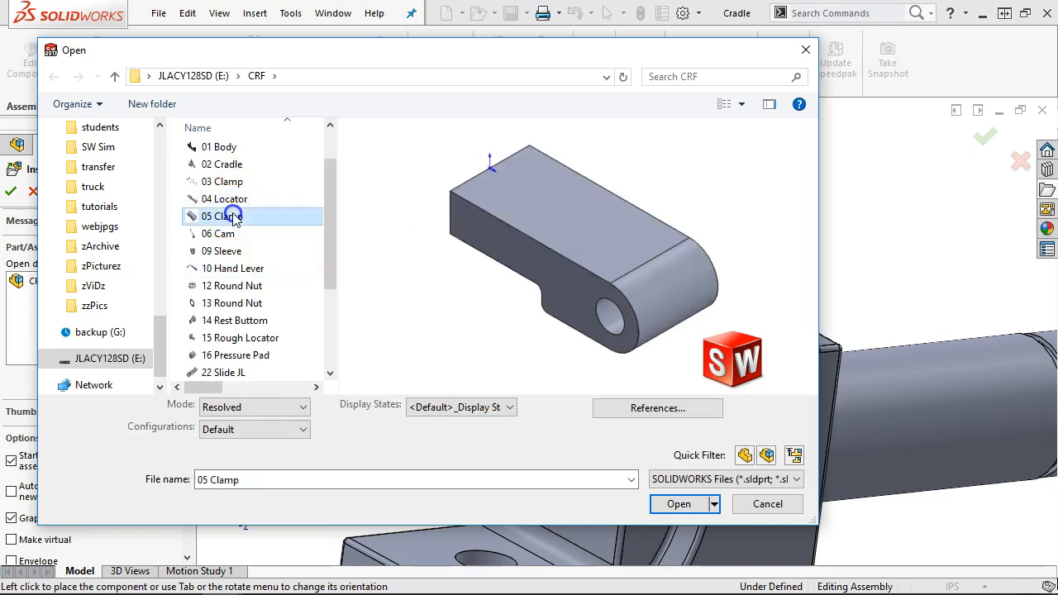
left_click(681, 504)
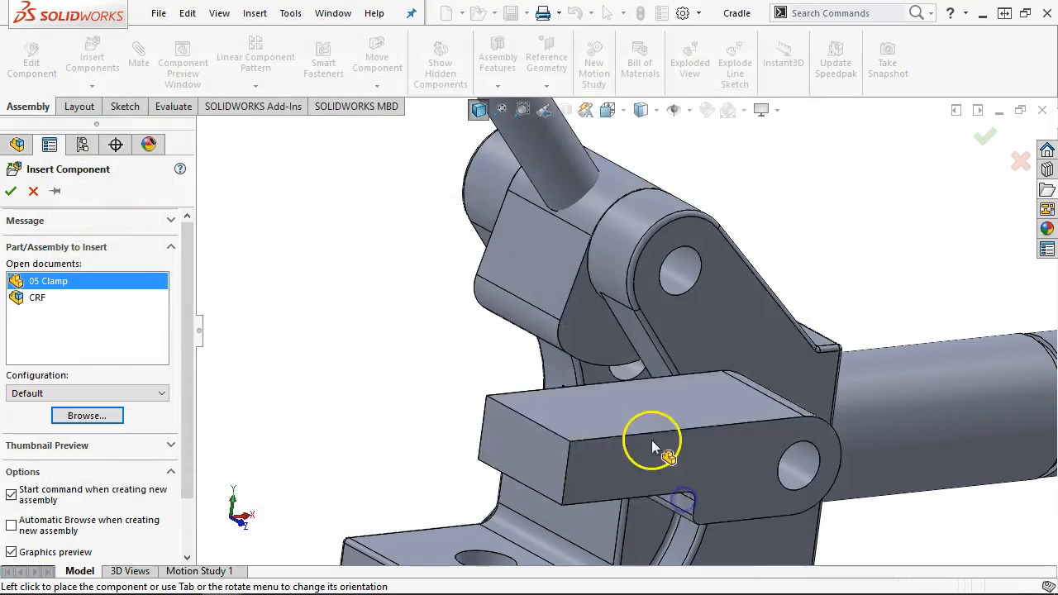
left_click(409, 397)
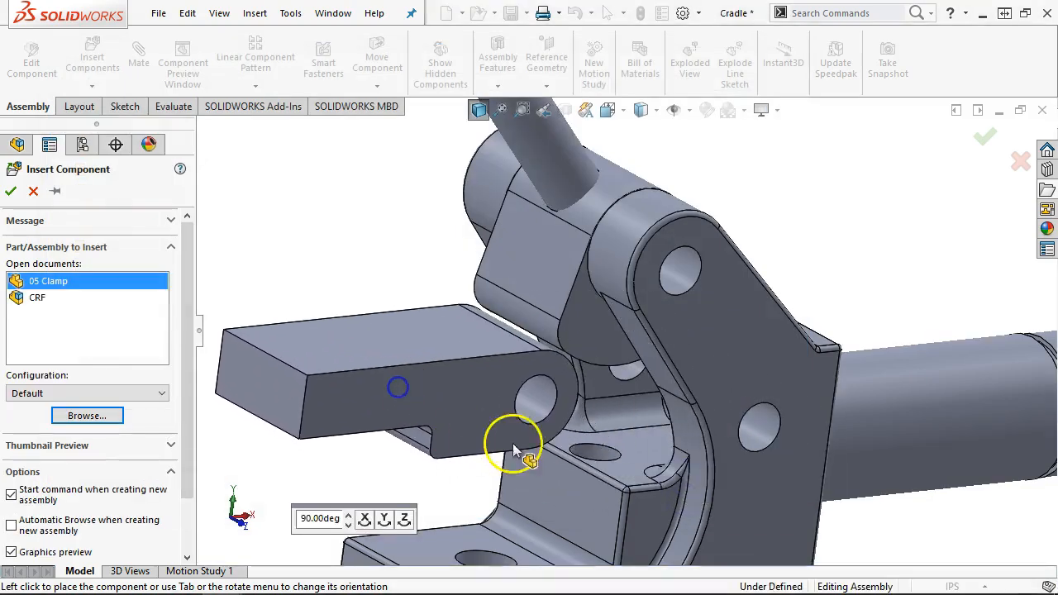
- Mate the clamp's pivot hole concentric with the lower hole in the cradle's fork ear
left_click(541, 401)
left_click(756, 425, "ctrl")
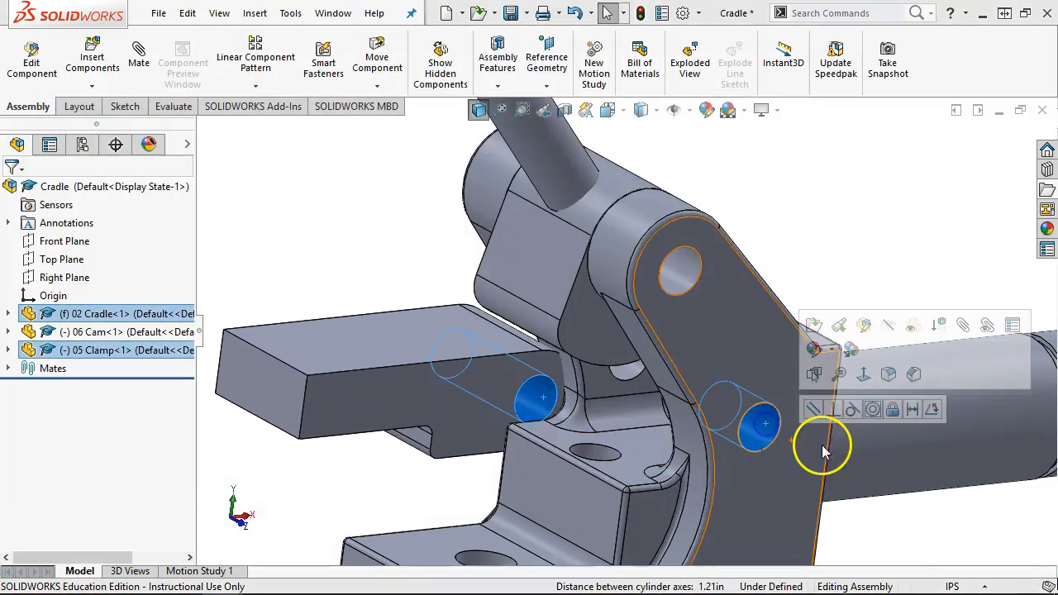
left_click(872, 409)
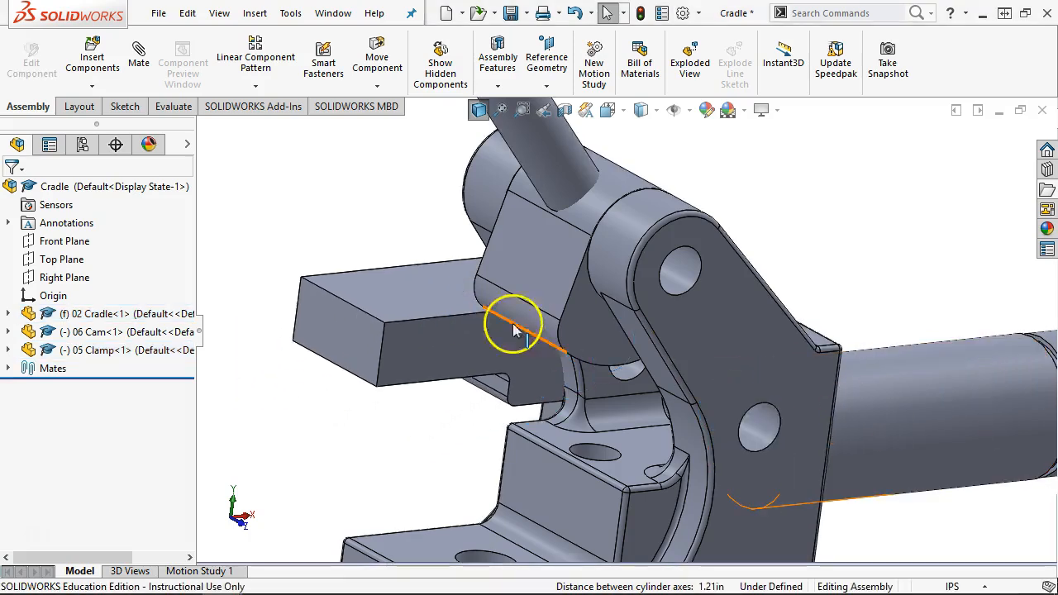
- Centre the clamp in the fork with a Coincident mate between its Front Plane and the assembly's Front Plane, then close the Mate command
left_click(351, 374)
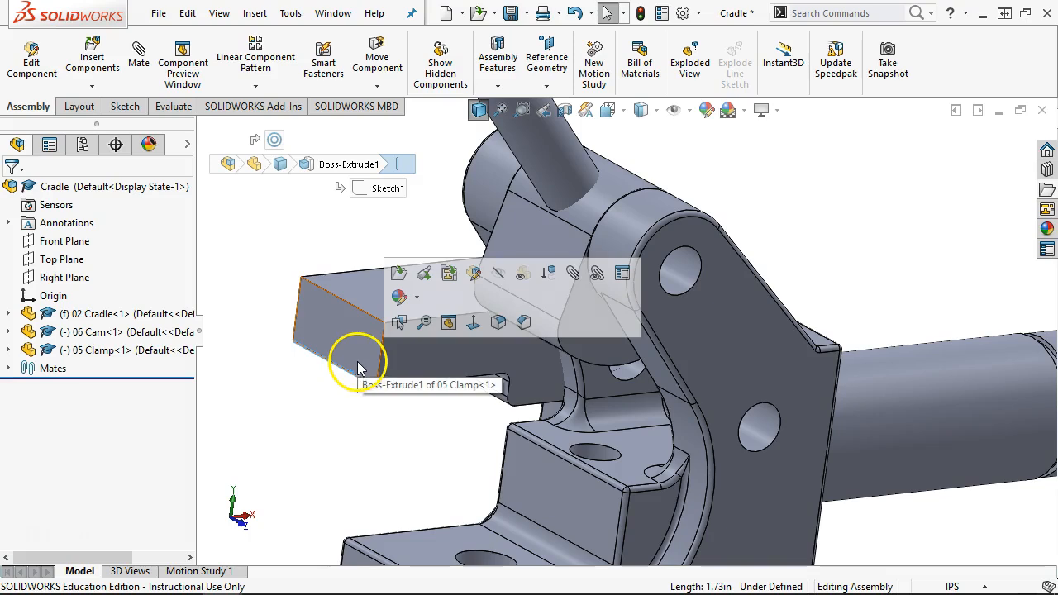
left_click(347, 382)
scroll(339, 372, "up", 2)
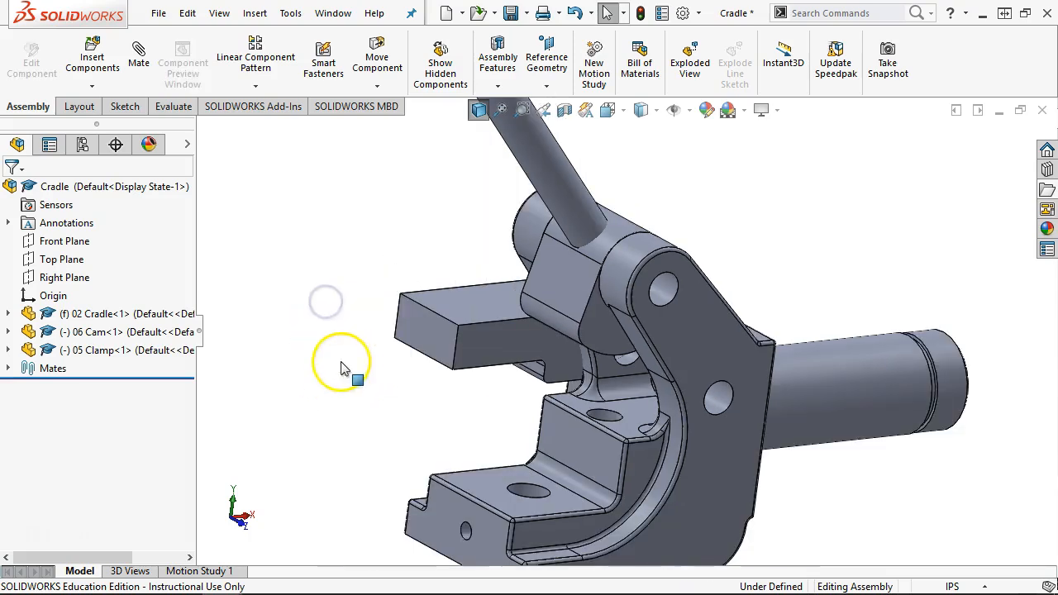
left_click(8, 349)
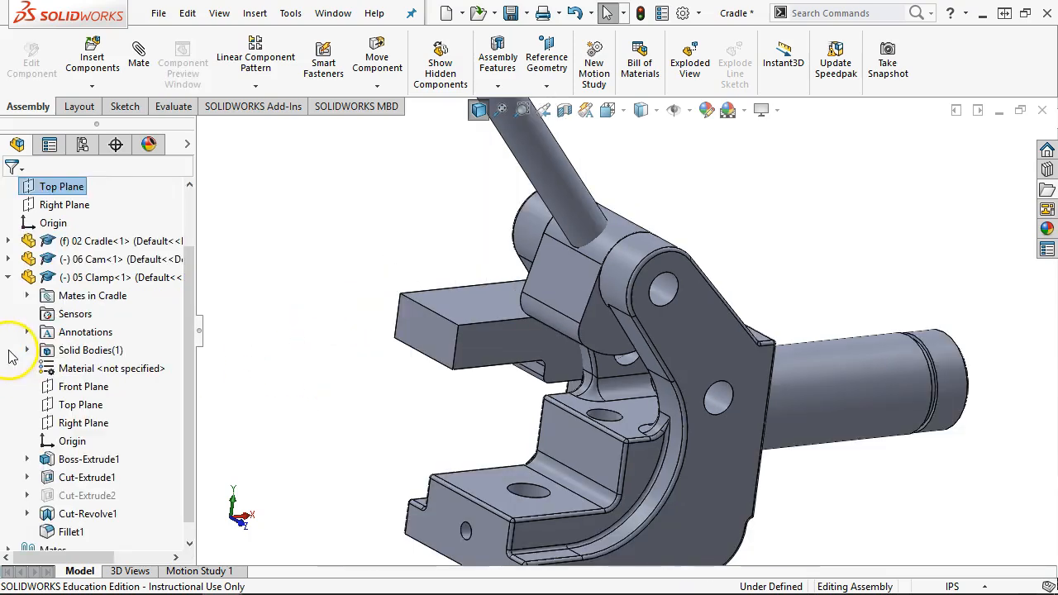
left_click(78, 386)
middle_click_drag(366, 366, 379, 475)
scroll(154, 350, "up", 2)
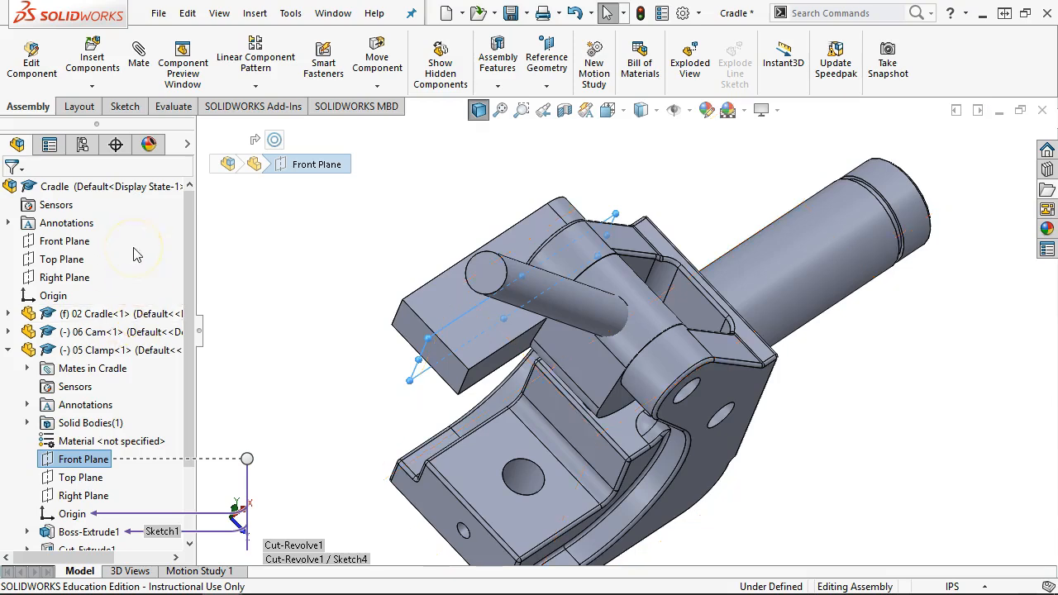
left_click(137, 72)
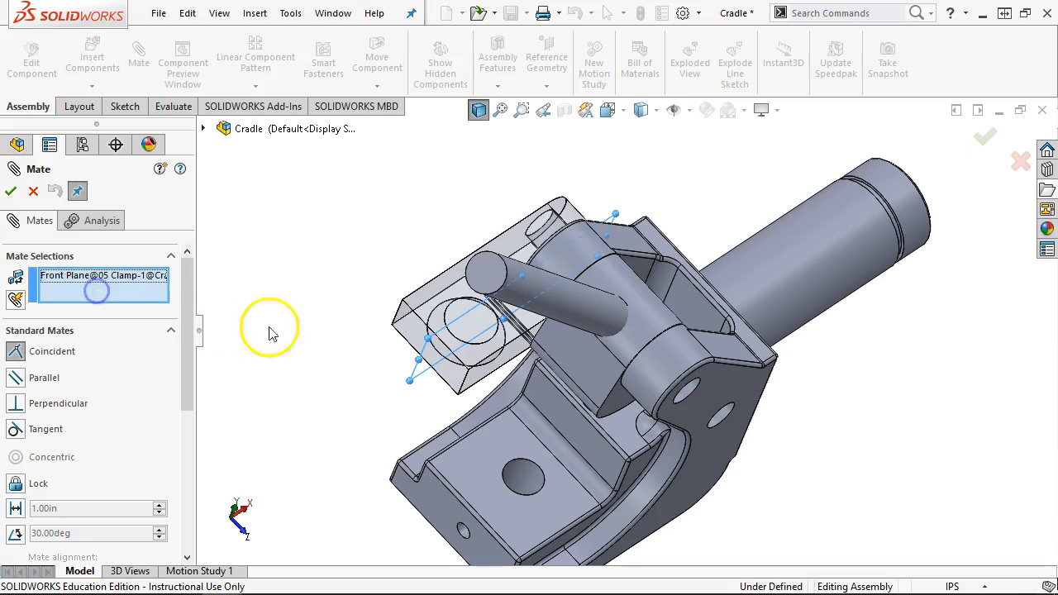
left_click(204, 128)
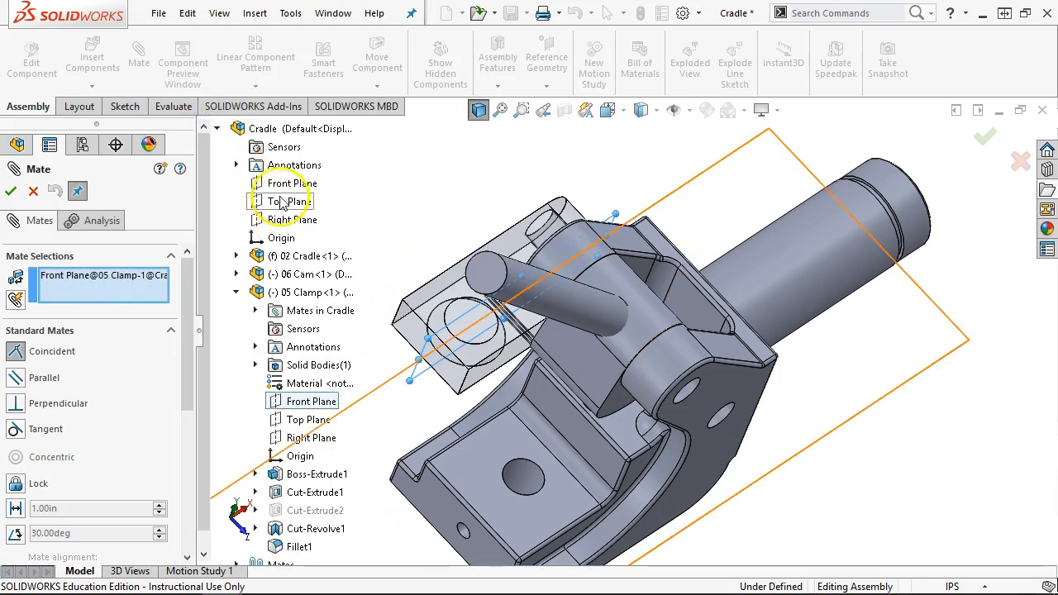
left_click(281, 185)
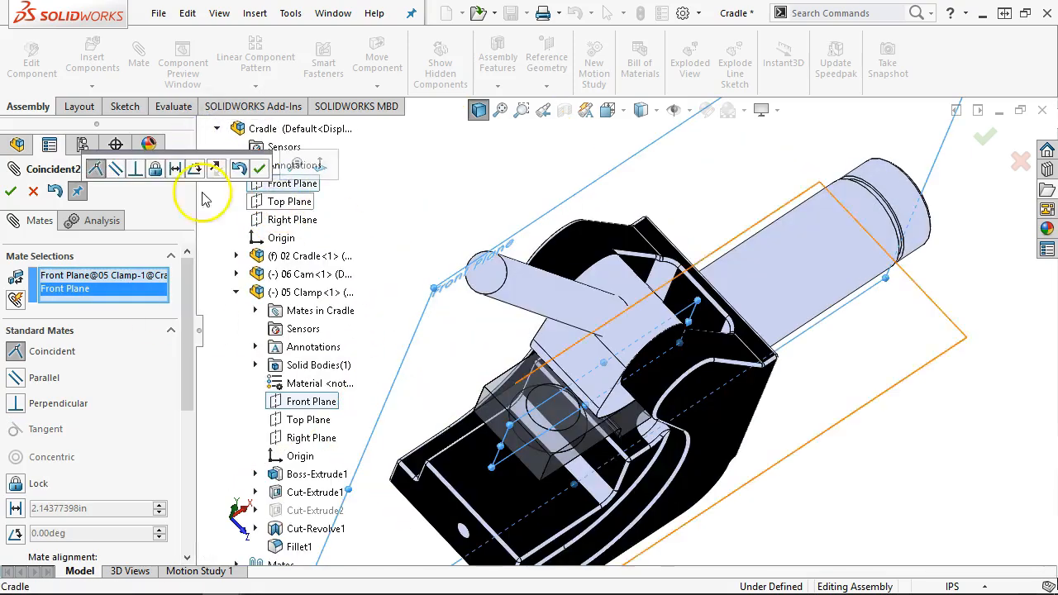
left_click(258, 168)
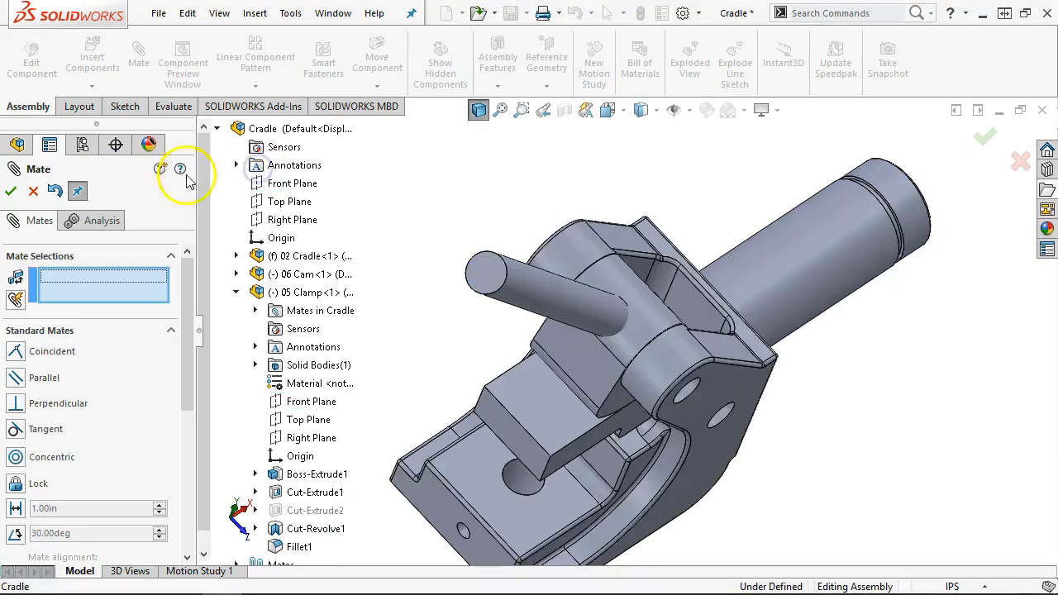
left_click(11, 190)
- Swing the cam about its pivot by its handle until the handle stands nearly upright above the clamp
middle_click_drag(388, 308, 371, 142)
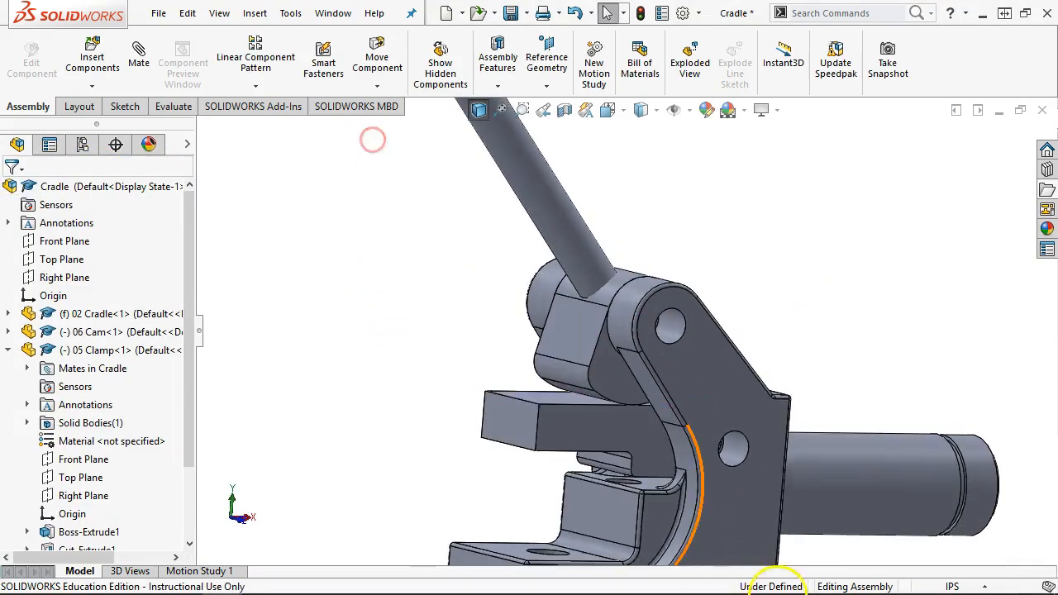
scroll(734, 488, "down", 1)
scroll(538, 402, "up", 1)
left_click_drag(533, 250, 621, 185)
mouse_move(384, 367)
middle_mouse_down()
mouse_move(389, 327)
mouse_move(385, 366)
middle_mouse_up()
scroll(541, 397, "down", 3)
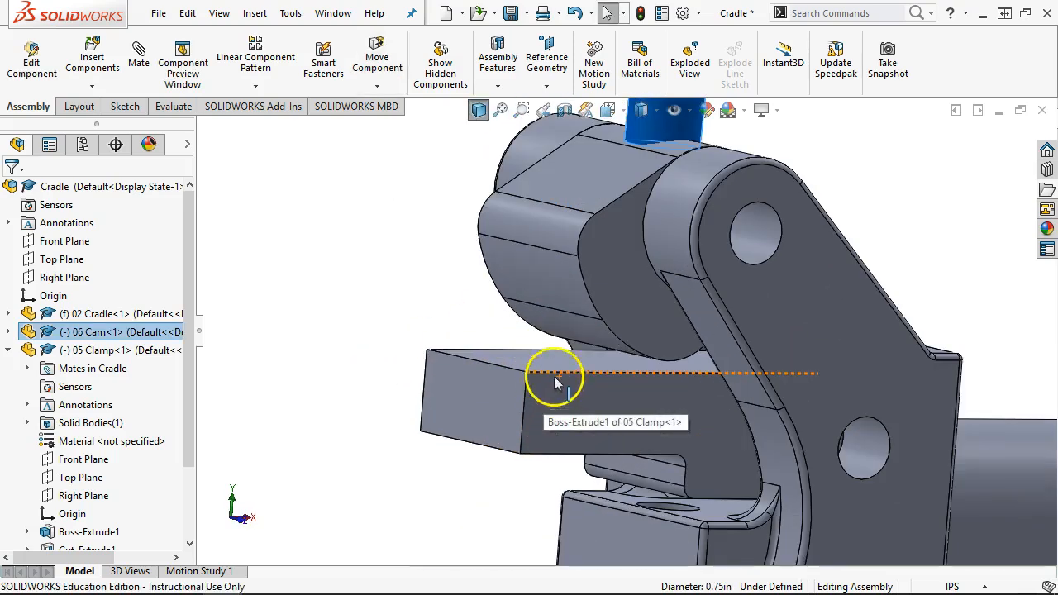
- Rotate the cam slightly further so its handle tilts towards the clamp's free end
scroll(653, 269, "up", 1)
left_click_drag(655, 270, 629, 261)
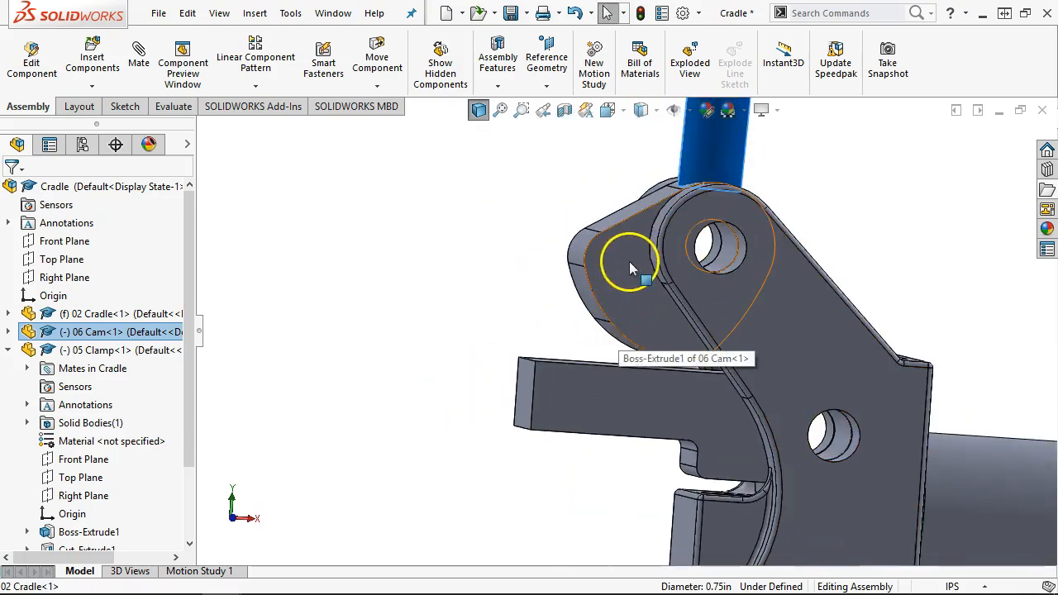
left_click_drag(712, 140, 701, 91)
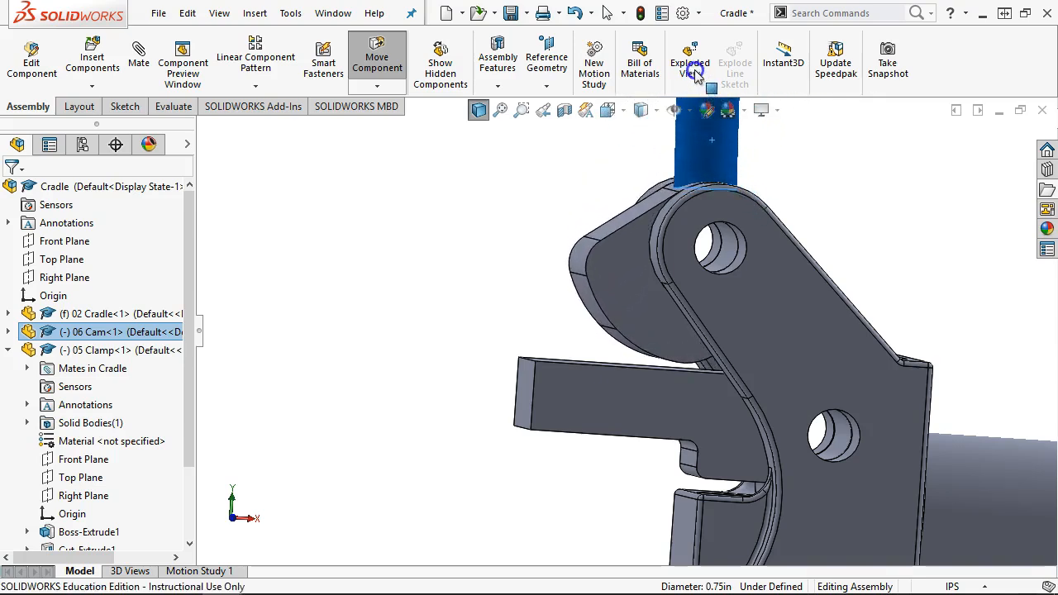
key("Escape")
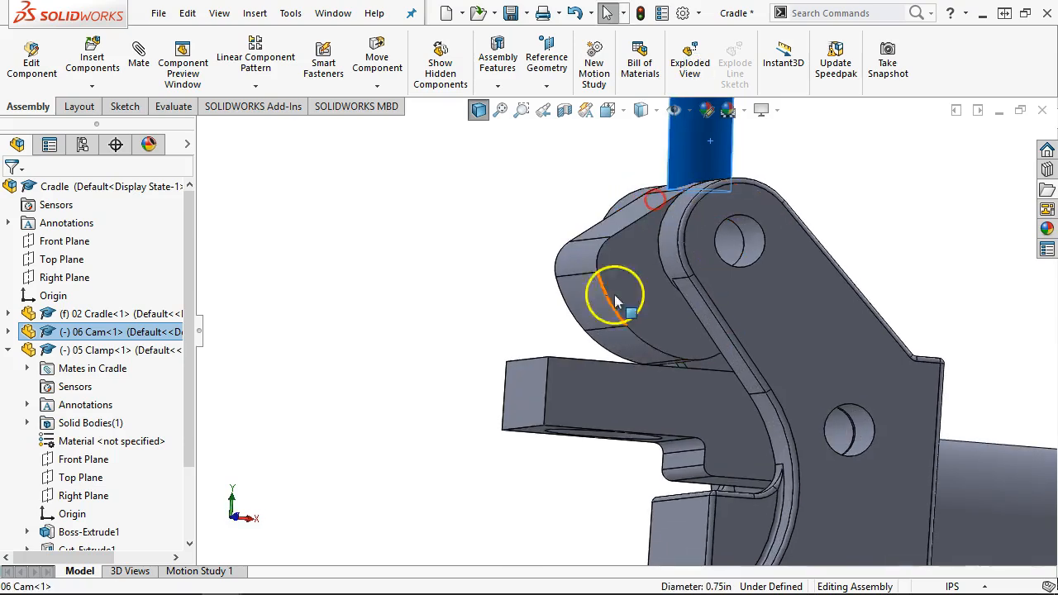
- Set up a mechanical Cam mate between the 06 Cam's curved lobe face and the 05 Clamp's upper face
left_click(633, 349)
middle_click_drag(397, 300, 415, 358)
left_click(586, 382)
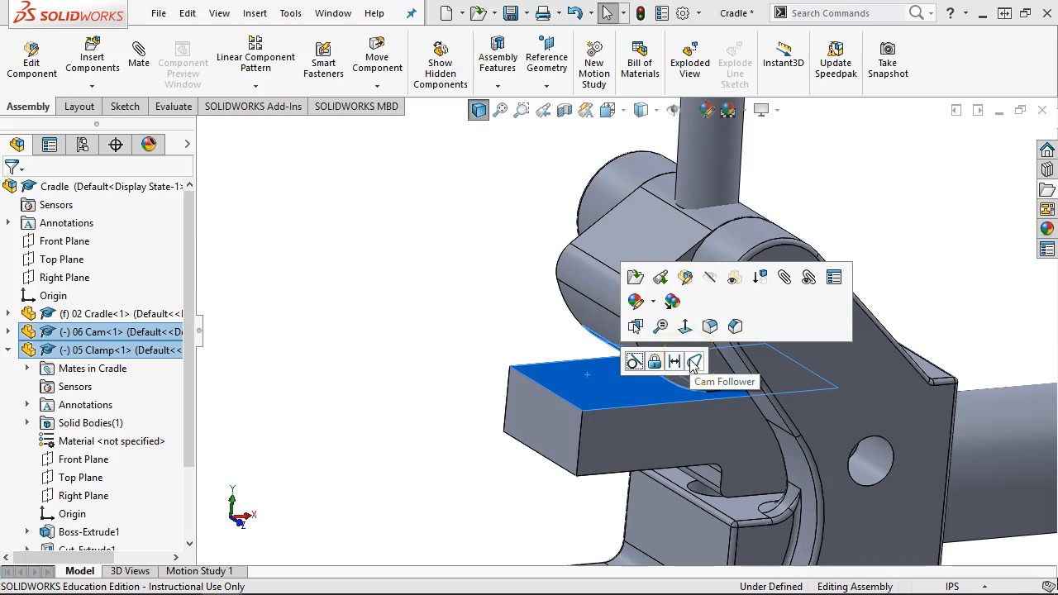
left_click(140, 73)
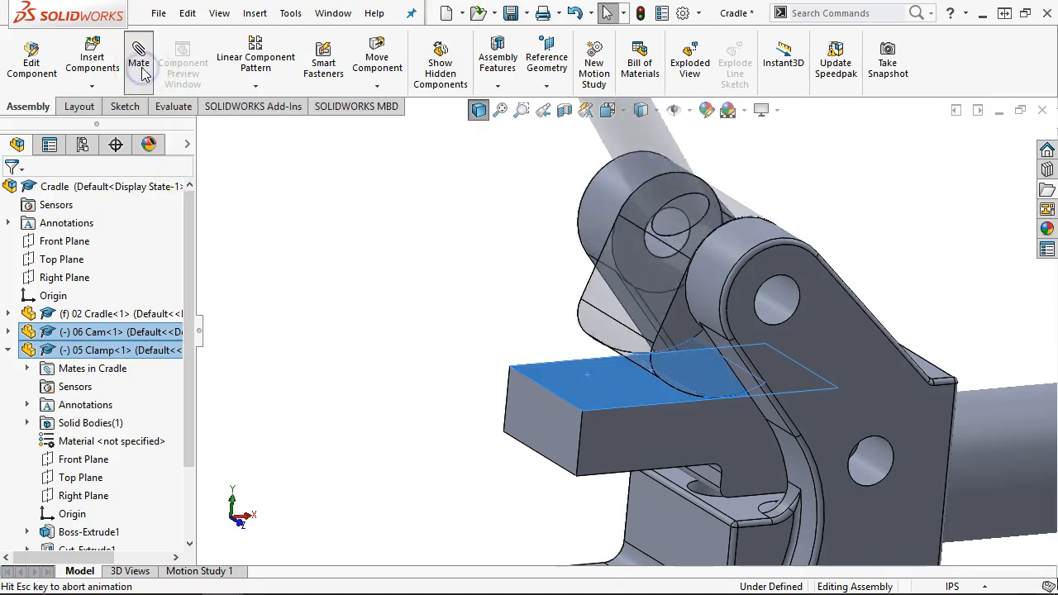
left_click(169, 329)
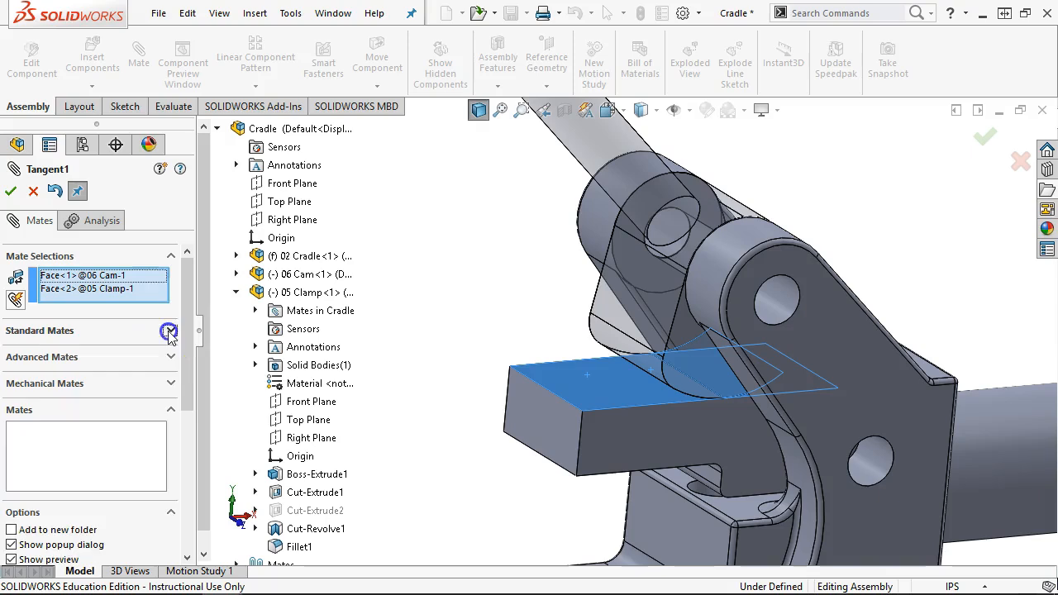
left_click(169, 384)
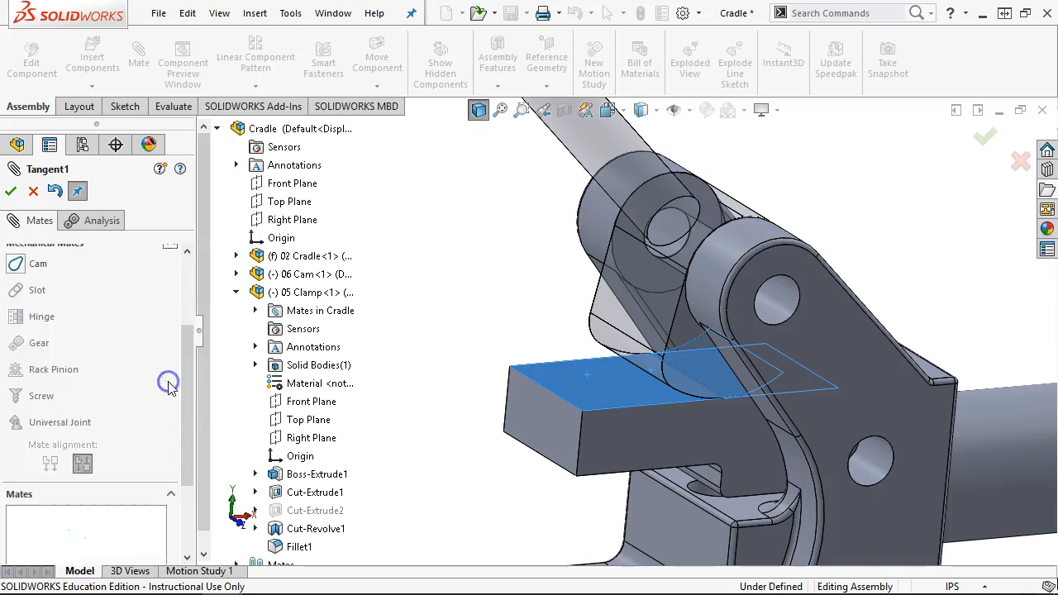
left_click(17, 264)
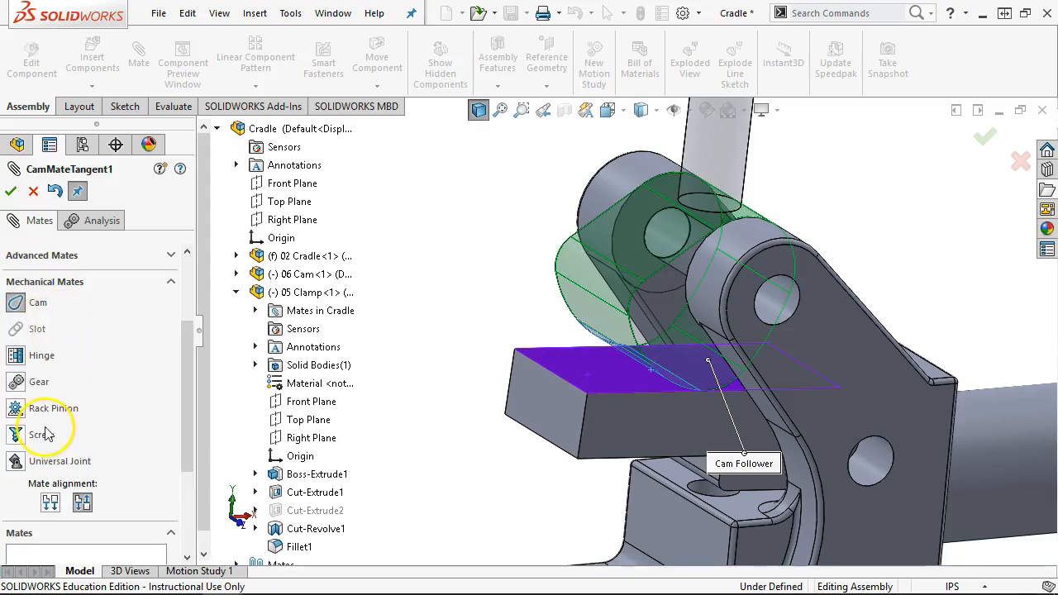
- Check the cam face as Cam Path and the clamp face as Cam Follower, accept the mate and close the Mate command
left_click_drag(185, 386, 184, 295)
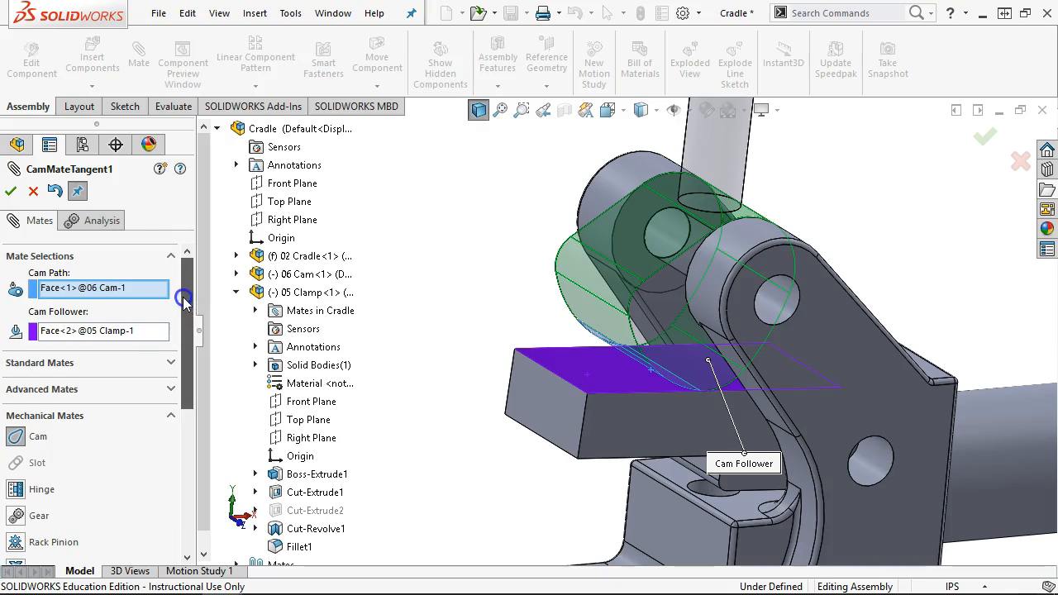
left_click(53, 285)
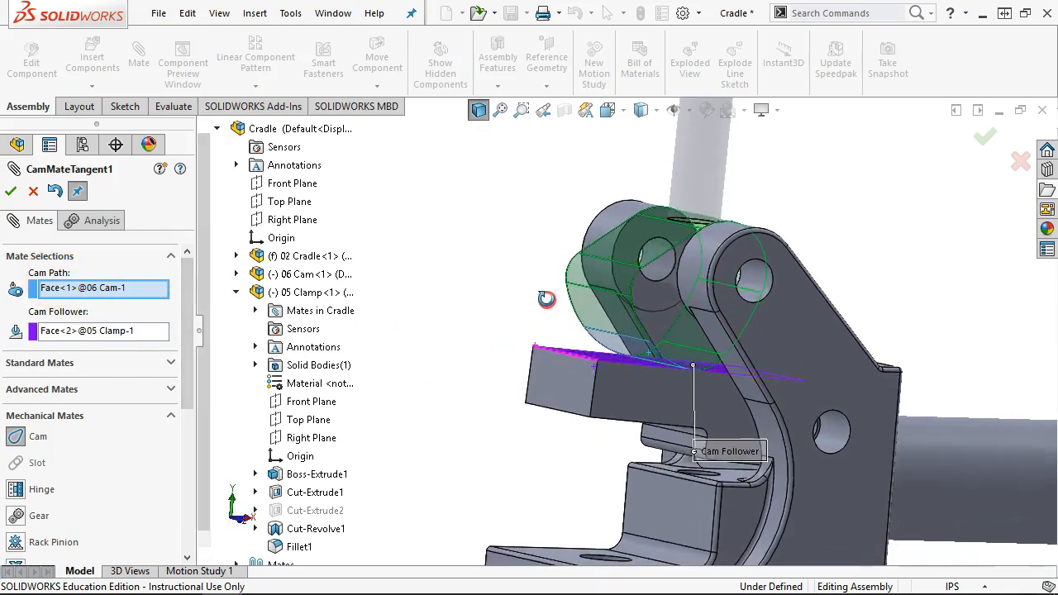
scroll(677, 425, "down", 5)
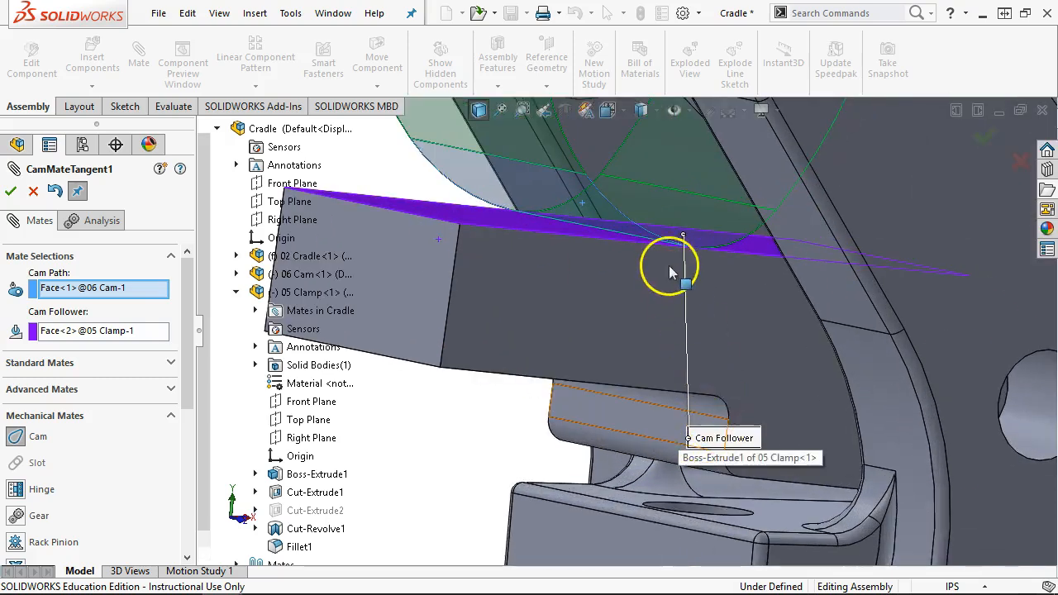
left_click(80, 333)
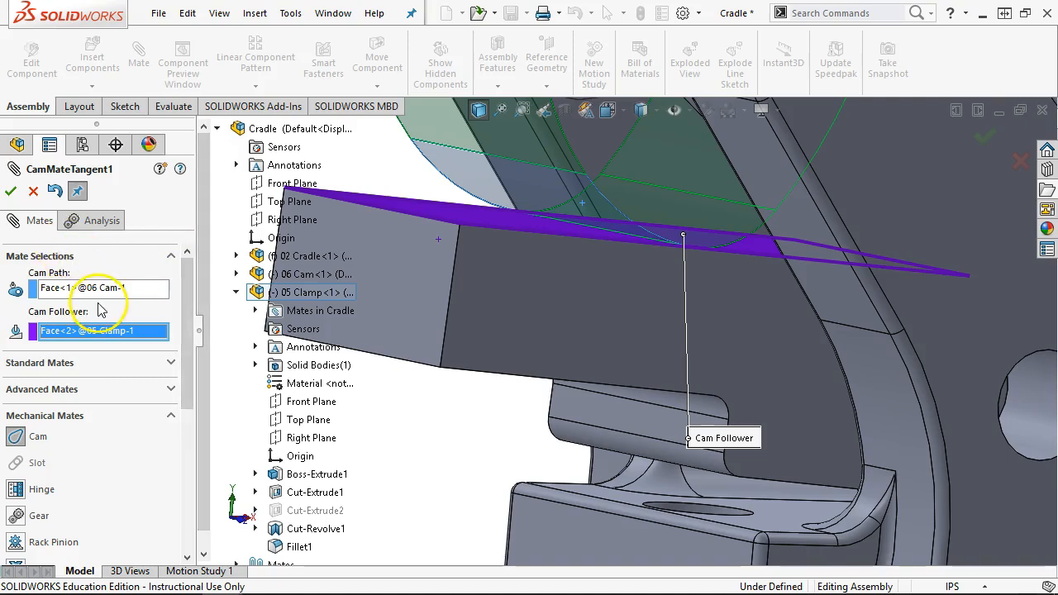
left_click(11, 192)
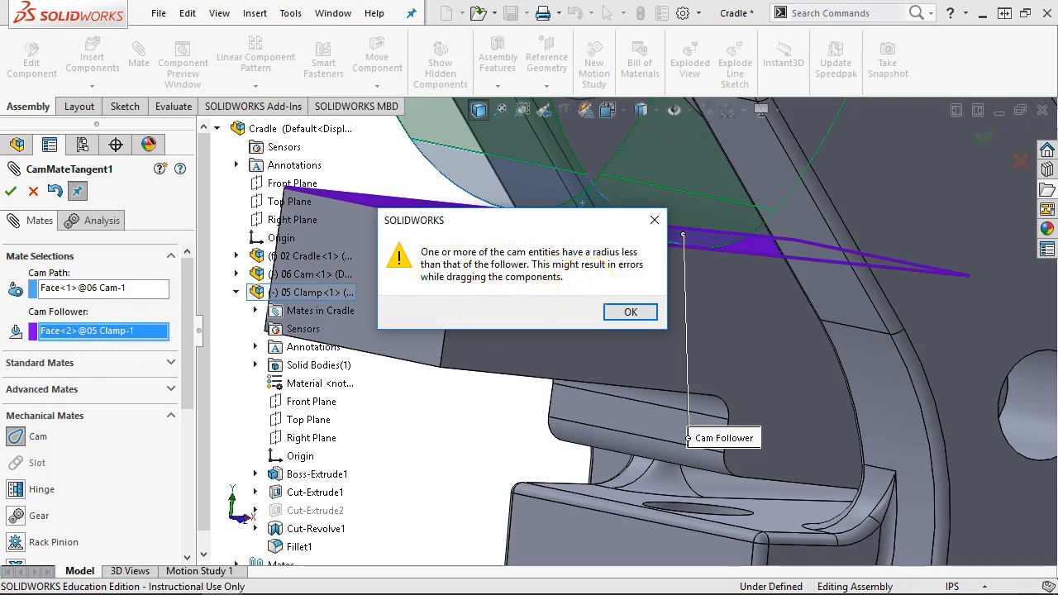
left_click(630, 312)
left_click(10, 192)
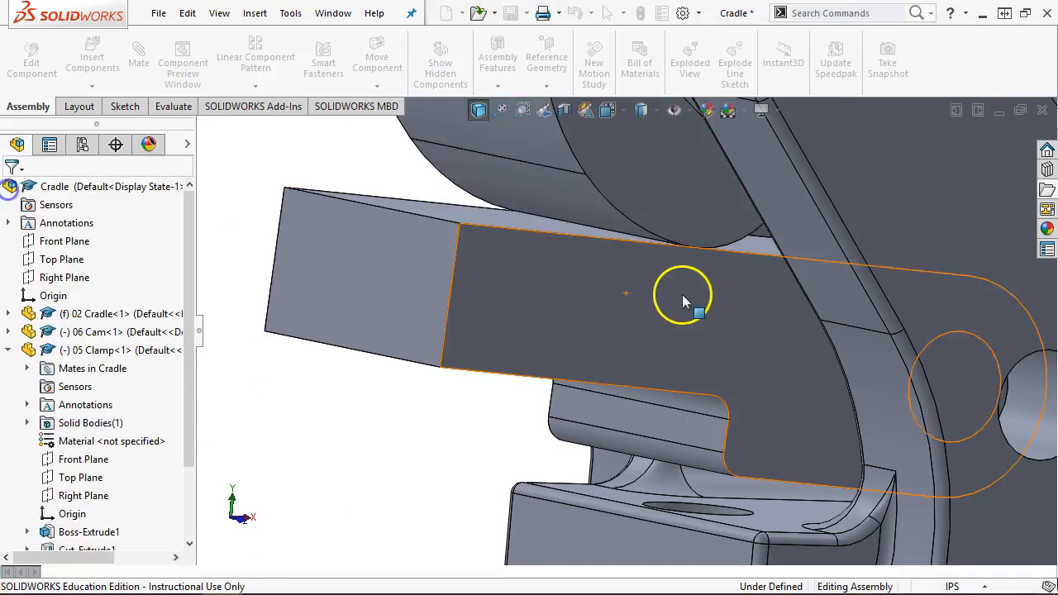
- Test the cam mate by swinging the cam's handle to nearly upright above the fork
scroll(684, 297, "up", 4)
scroll(585, 196, "up", 4)
scroll(609, 213, "down", 3)
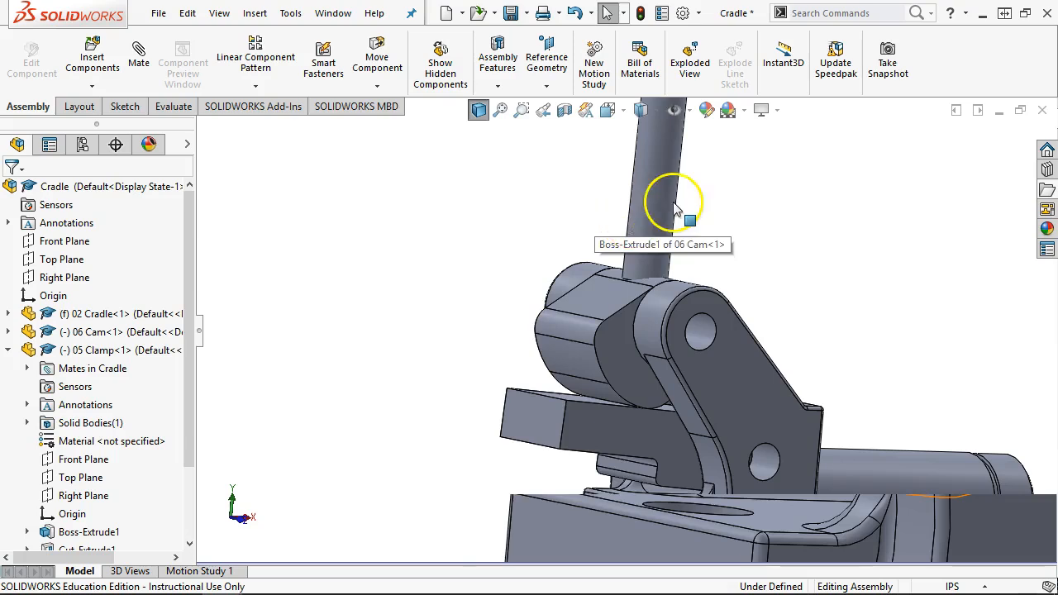
left_click(607, 219)
left_click_drag(607, 219, 642, 176)
left_click(821, 259)
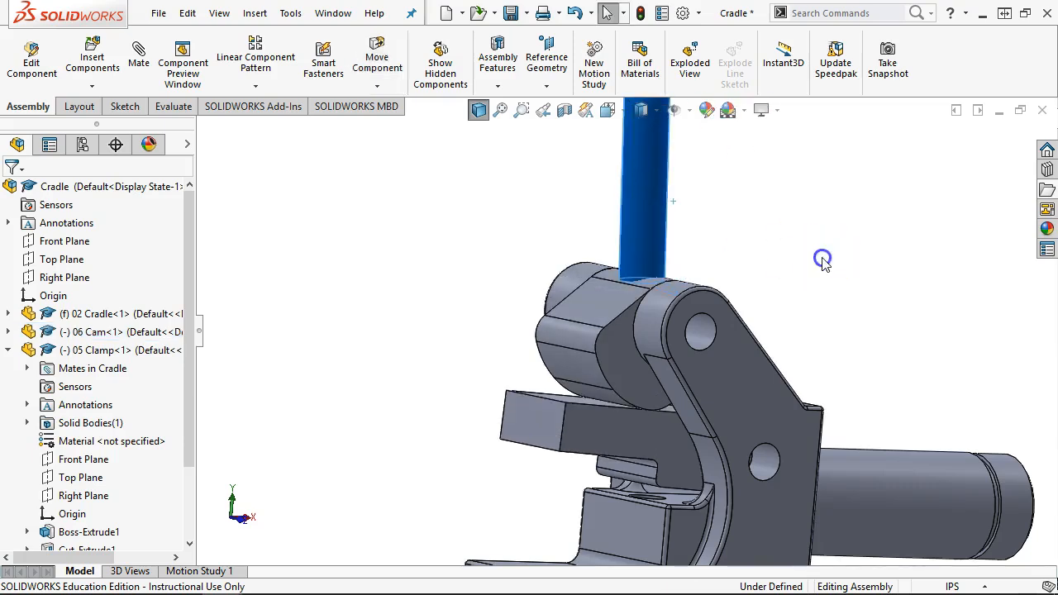
- From the Front view, swing the cam's handle down until it slopes diagonally over the clamp's free end
key("ctrl+1")
scroll(696, 262, "down", 2)
left_click_drag(549, 300, 450, 345)
key("Escape")
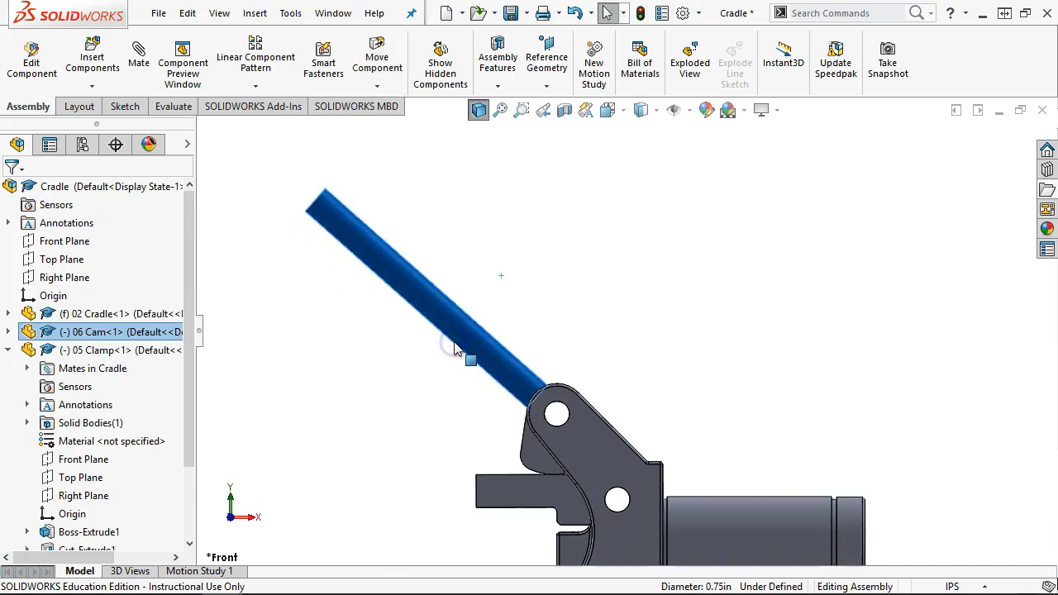
middle_click_drag(568, 385, 612, 459)
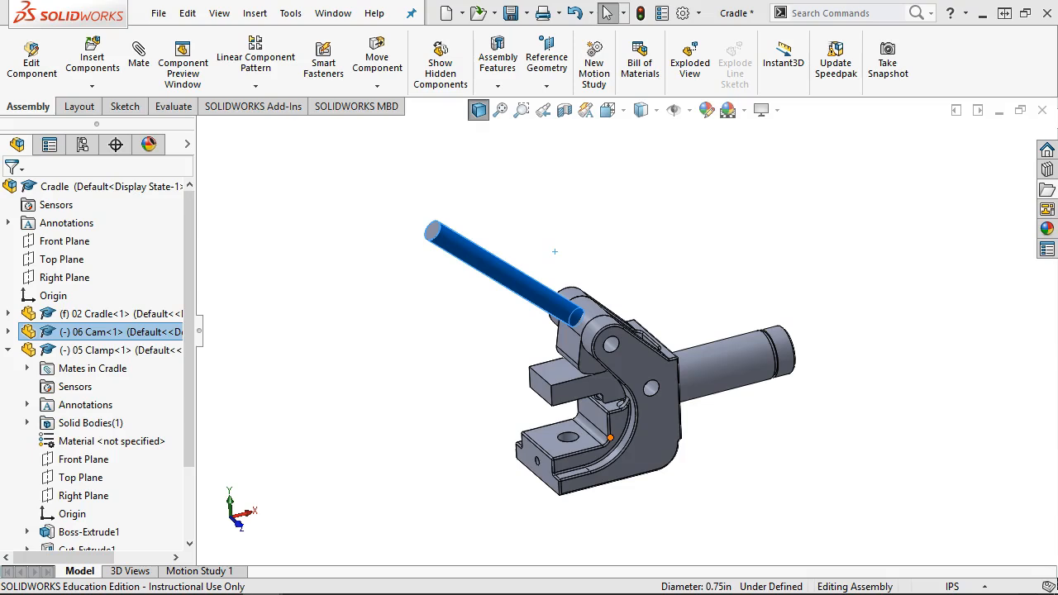
middle_click_drag(767, 456, 783, 417)
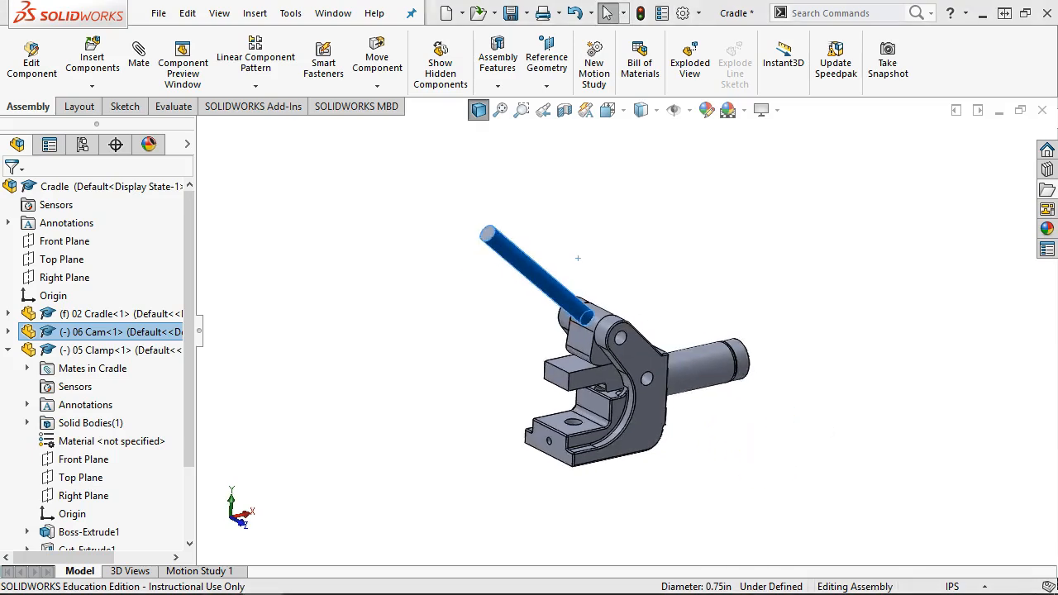
- Review pages 2 and 3 of the Connecting Rod Fixture drawings in Adobe Acrobat
left_click_drag(1056, 141, 512, 33)
scroll(628, 451, "down", 5)
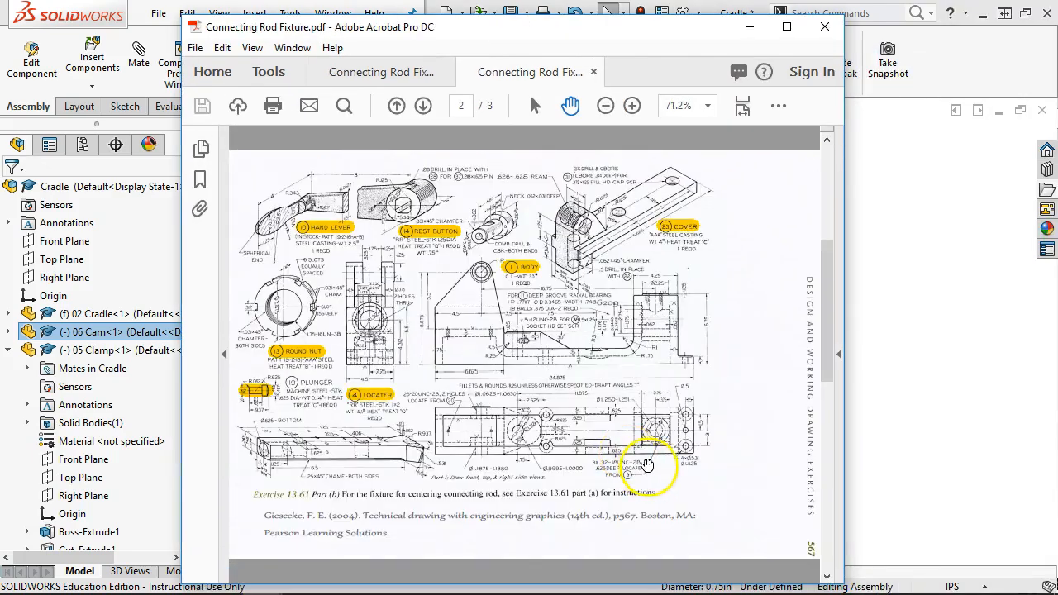
scroll(647, 465, "down", 5)
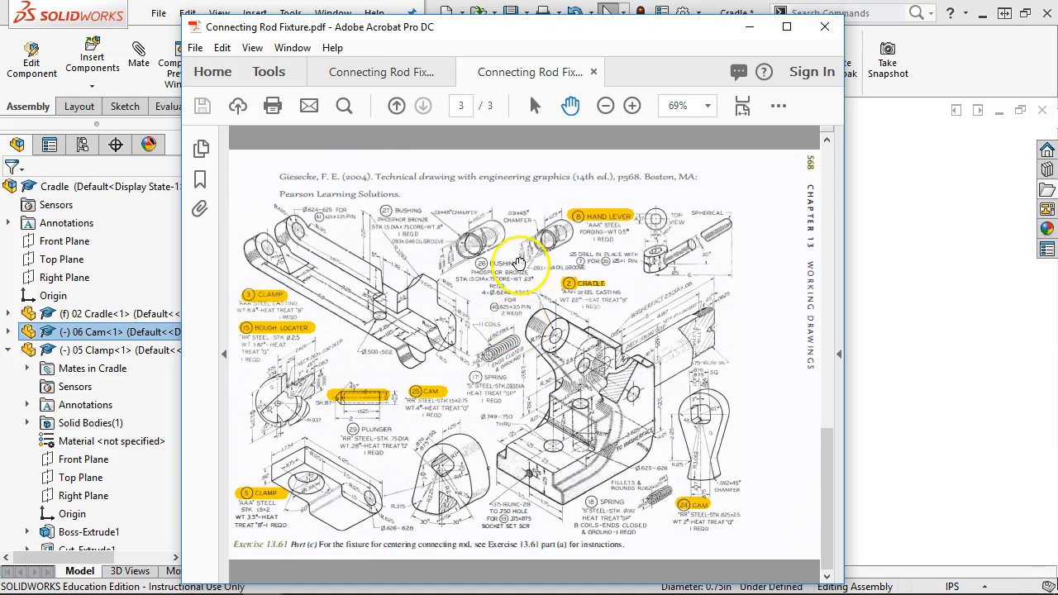
left_click(481, 23)
left_click_drag(481, 23, 1057, 43)
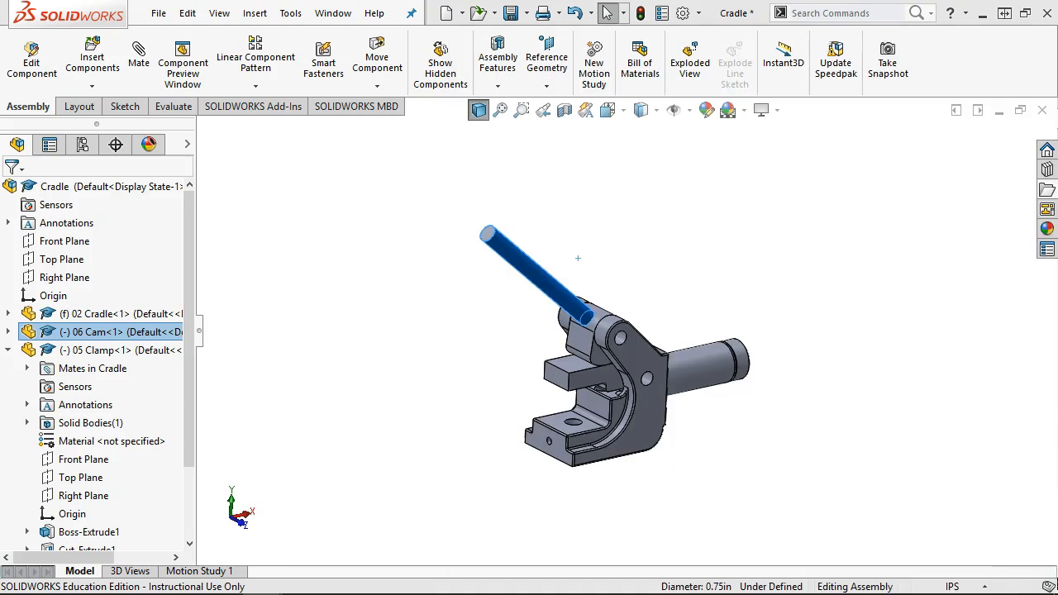
middle_click_drag(607, 464, 591, 485)
scroll(592, 486, "down", 3)
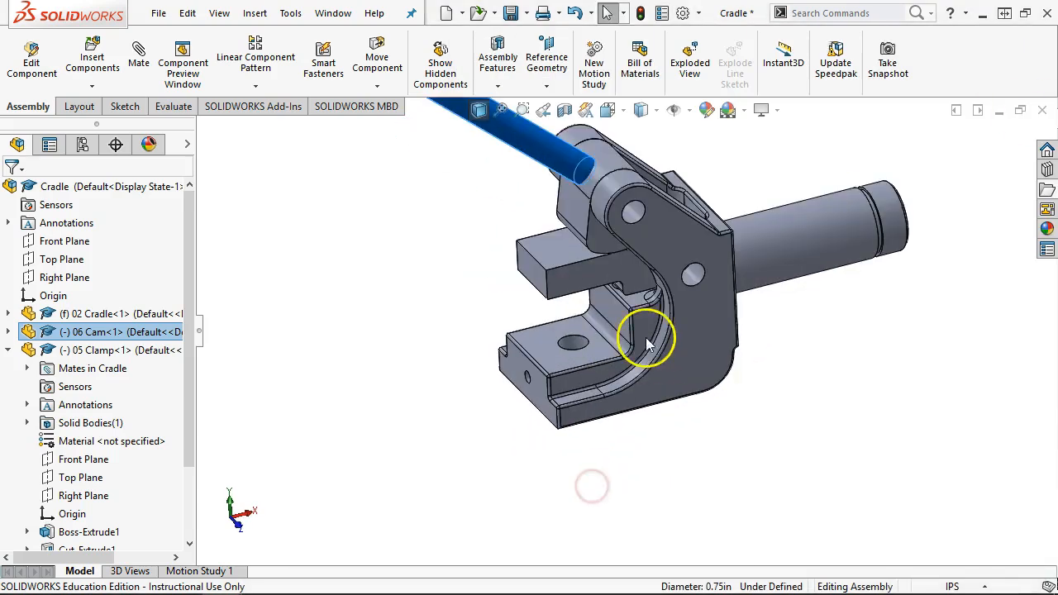
scroll(646, 337, "down", 2)
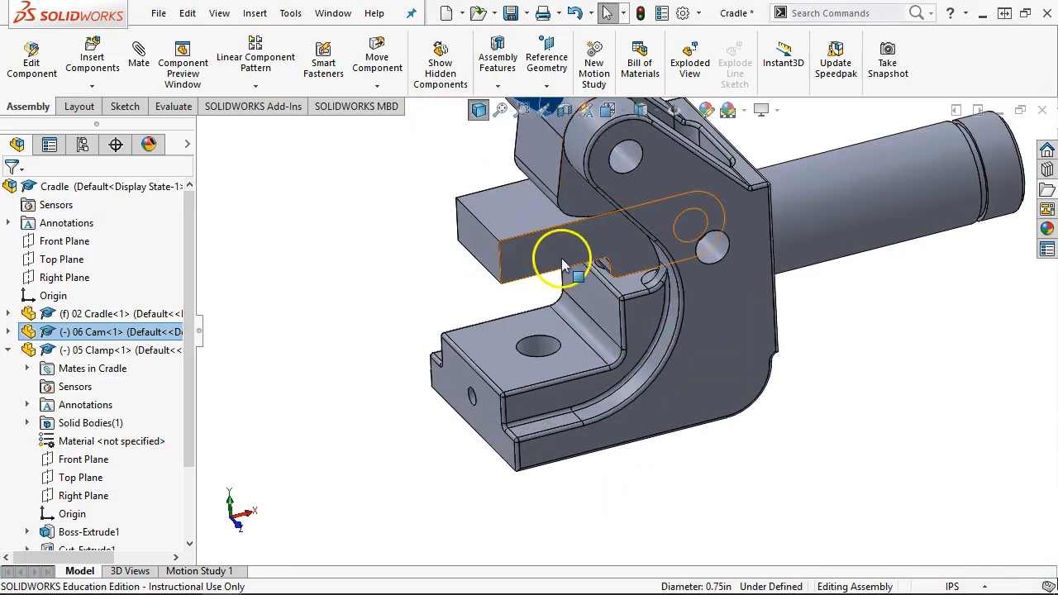
left_click(255, 13)
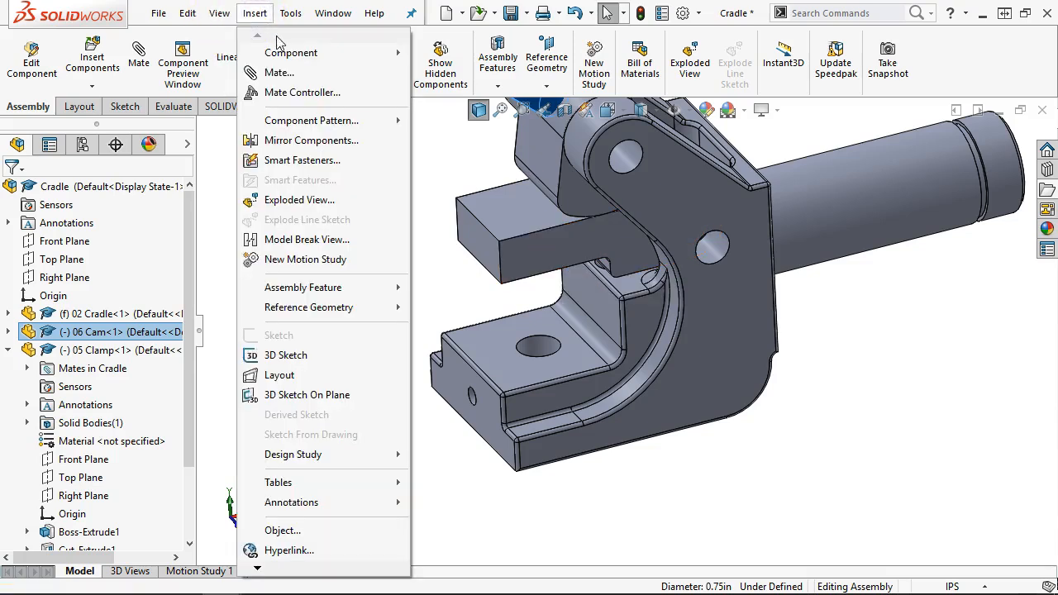
left_click(86, 56)
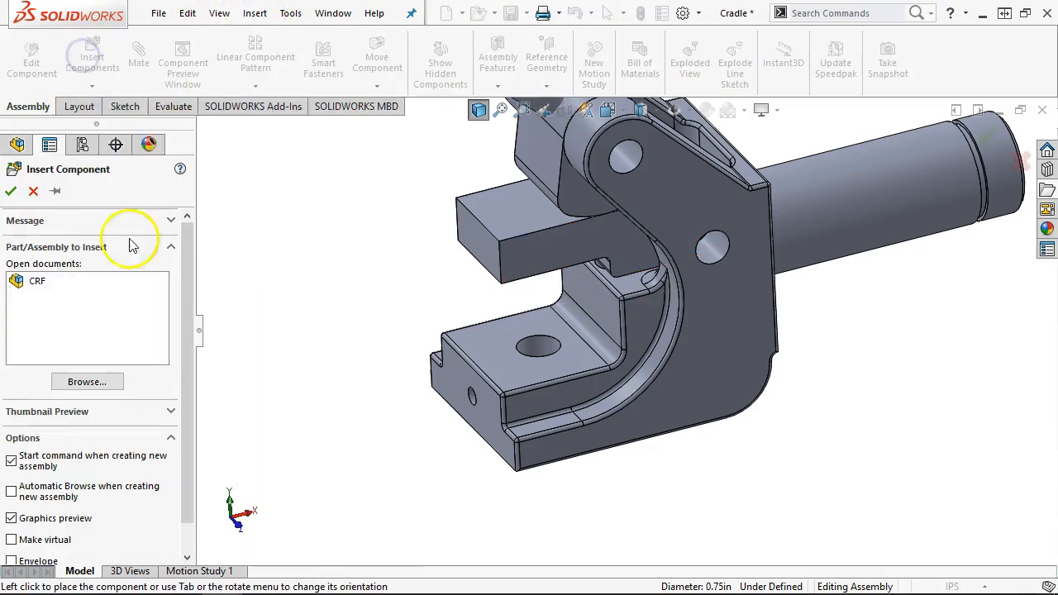
left_click(87, 381)
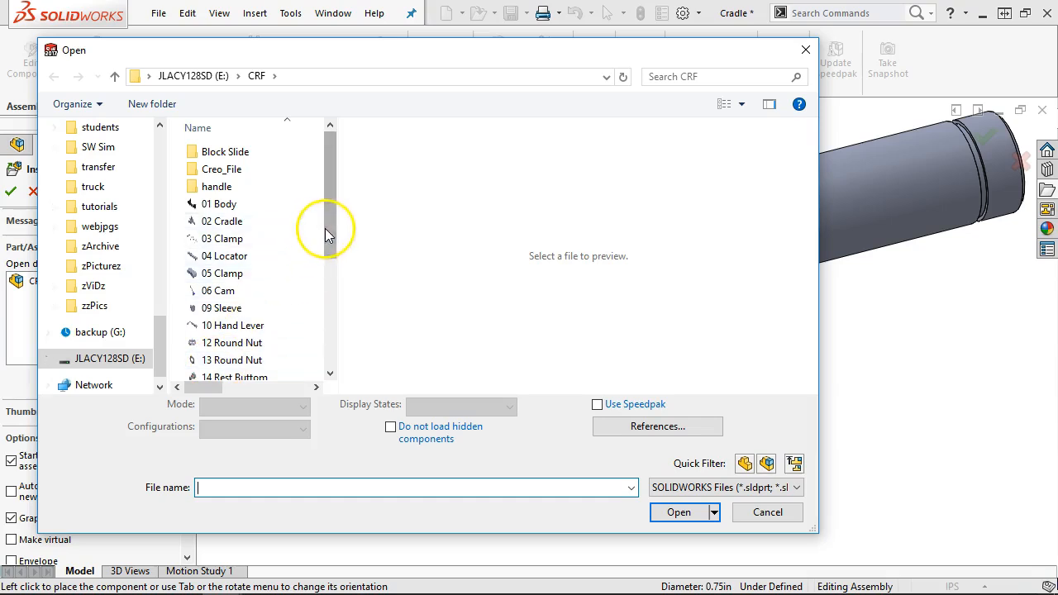
left_click_drag(327, 233, 328, 245)
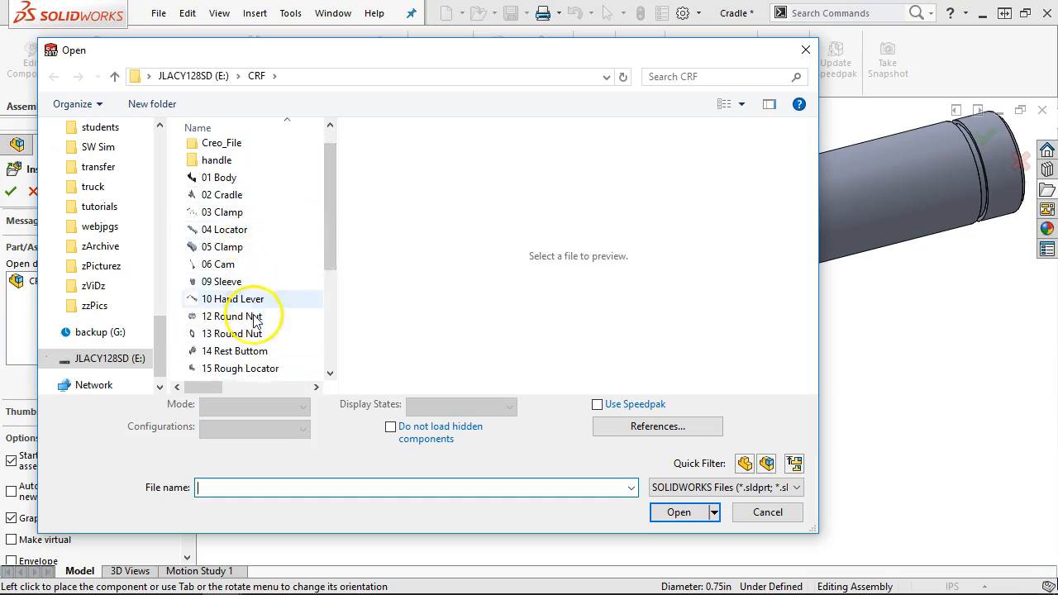
left_click(273, 351)
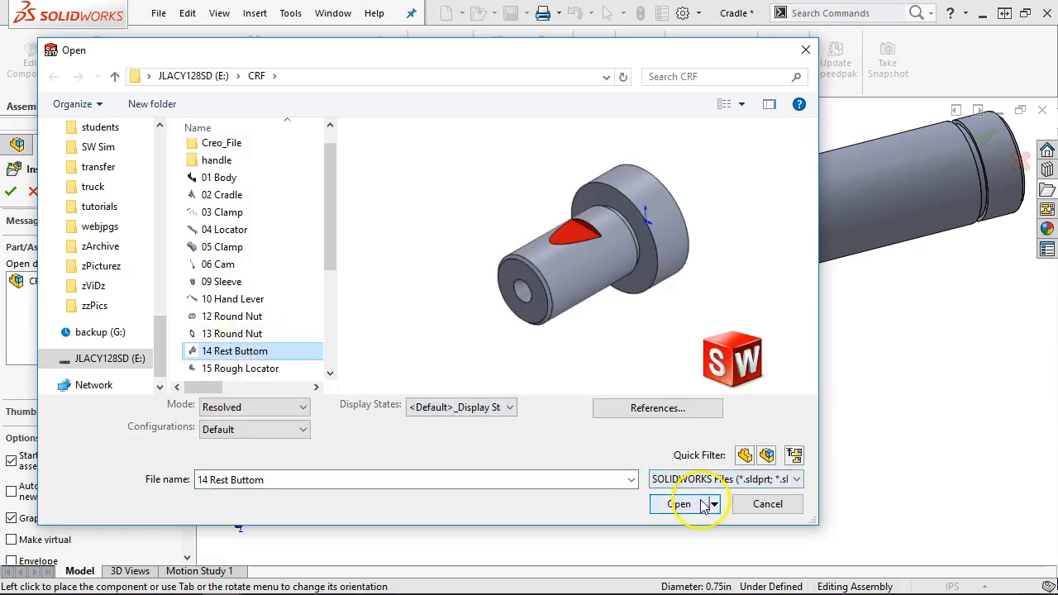
left_click(682, 503)
middle_click_drag(424, 356, 433, 370)
left_click(33, 191)
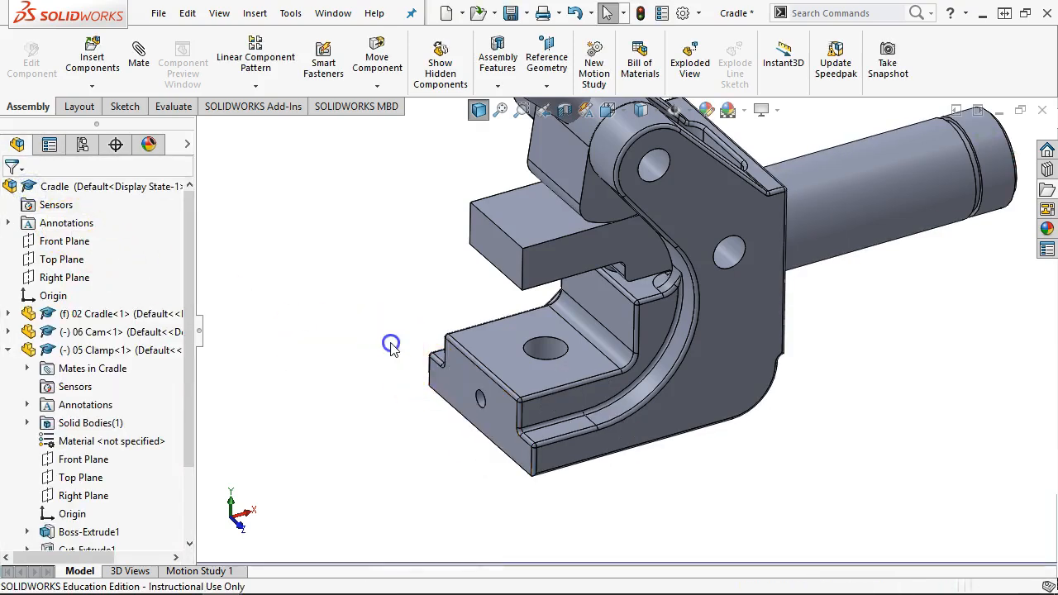
- Save the Cradle assembly and open the 14 Rest Buttom part from the CRF folder
key("ctrl+s")
left_click(503, 247)
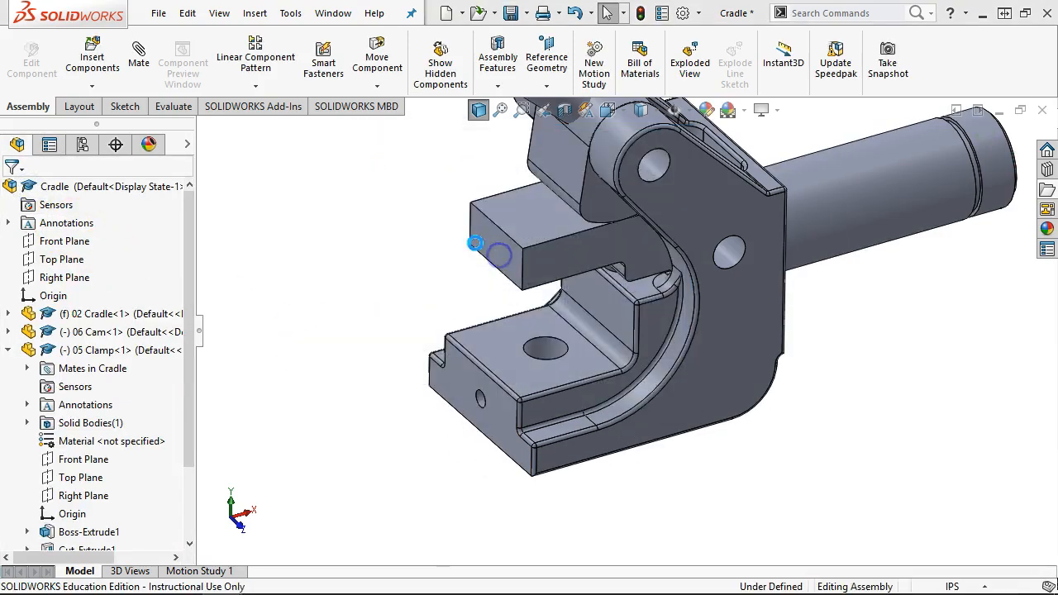
left_click(478, 12)
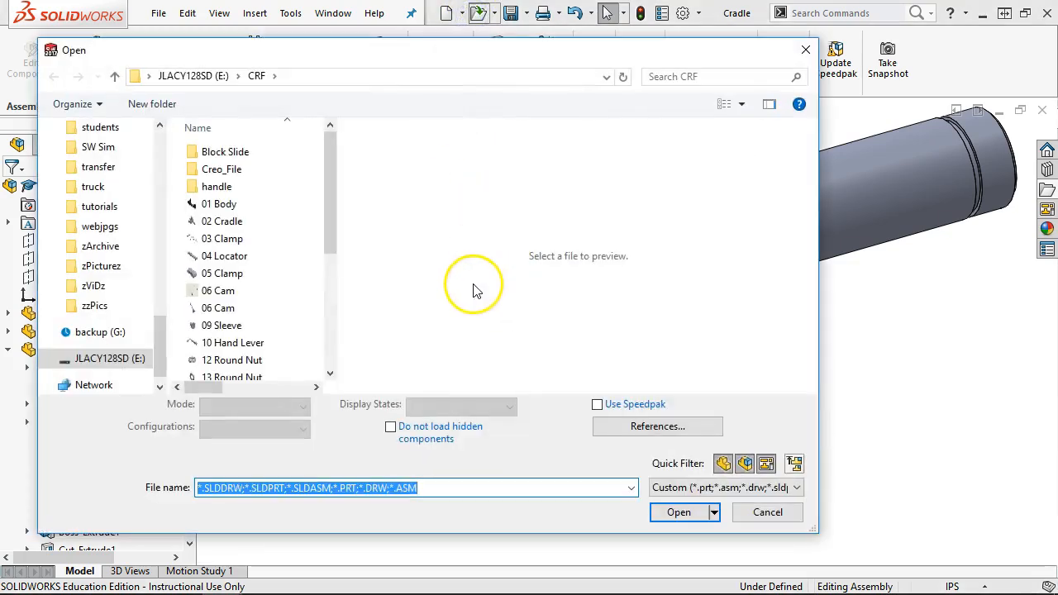
left_click_drag(329, 240, 328, 276)
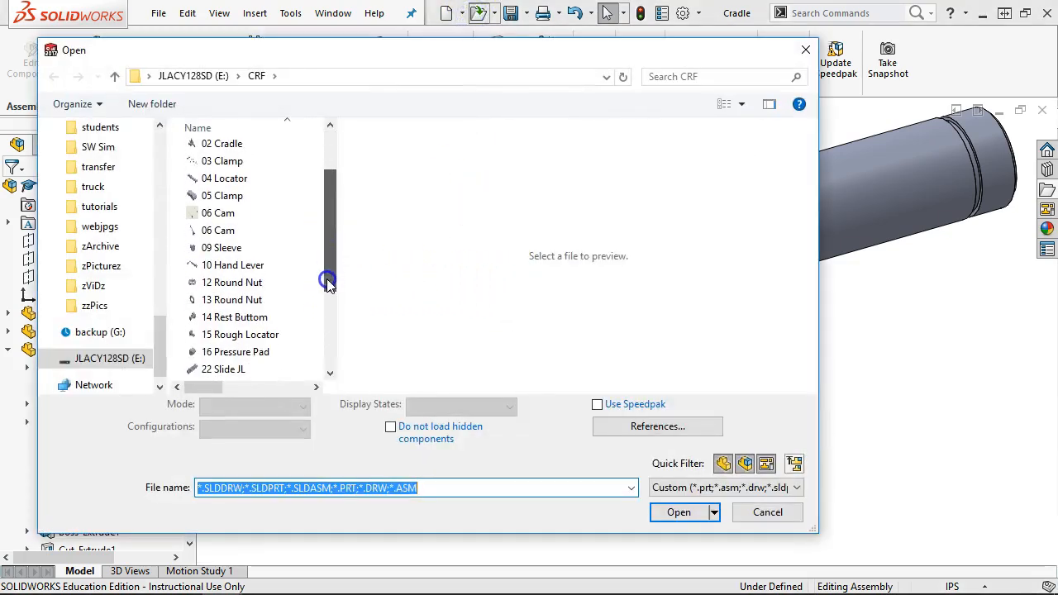
left_click(224, 317)
right_click(224, 317)
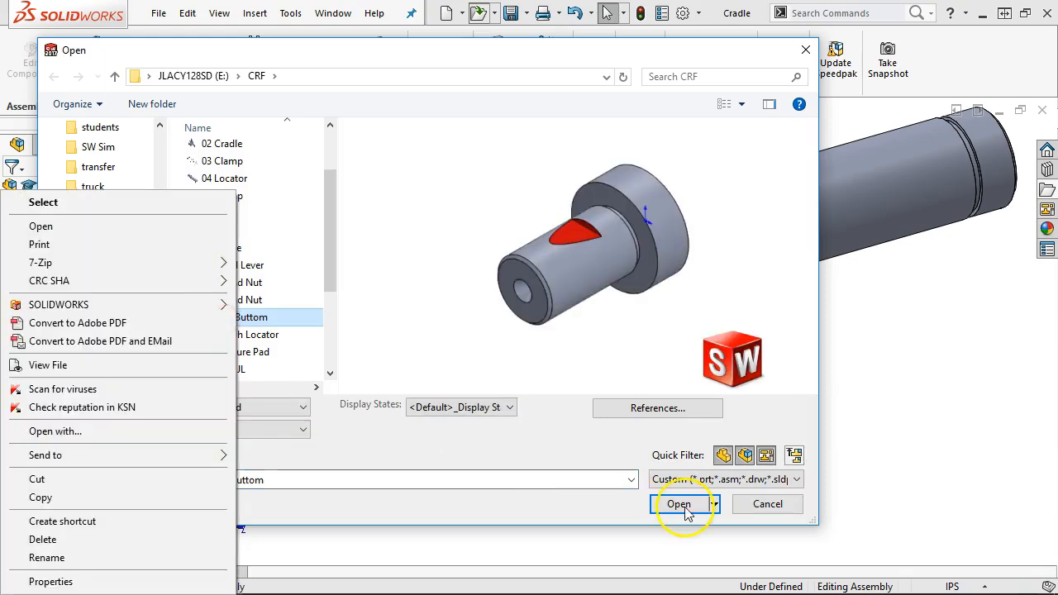
left_click(685, 505)
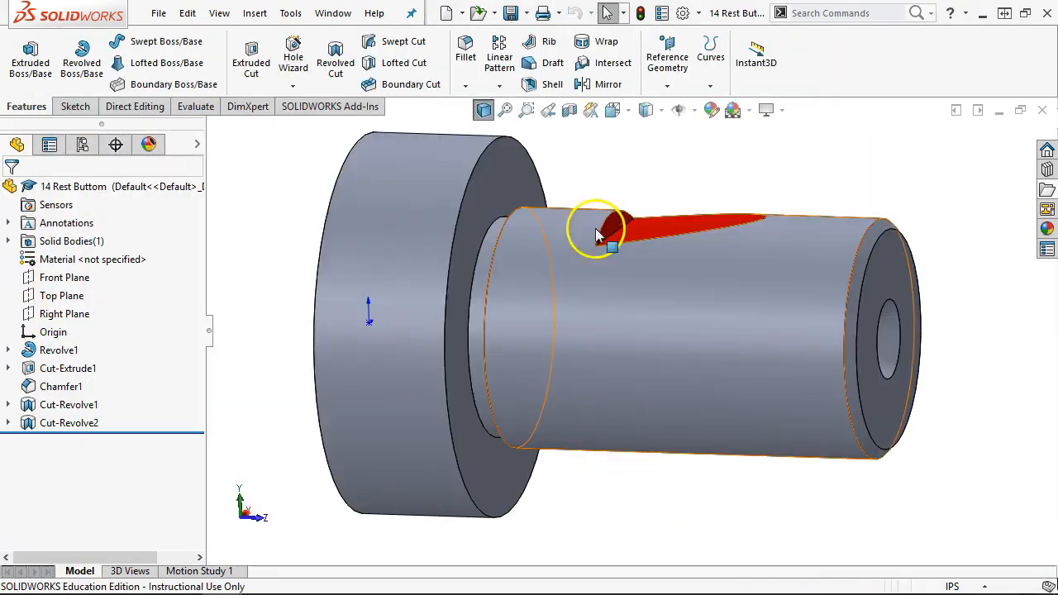
- Add a default mate reference using the circular edge where the button's neck meets the head's inner face as primary entity
middle_click_drag(576, 186, 559, 234)
scroll(485, 255, "down", 3)
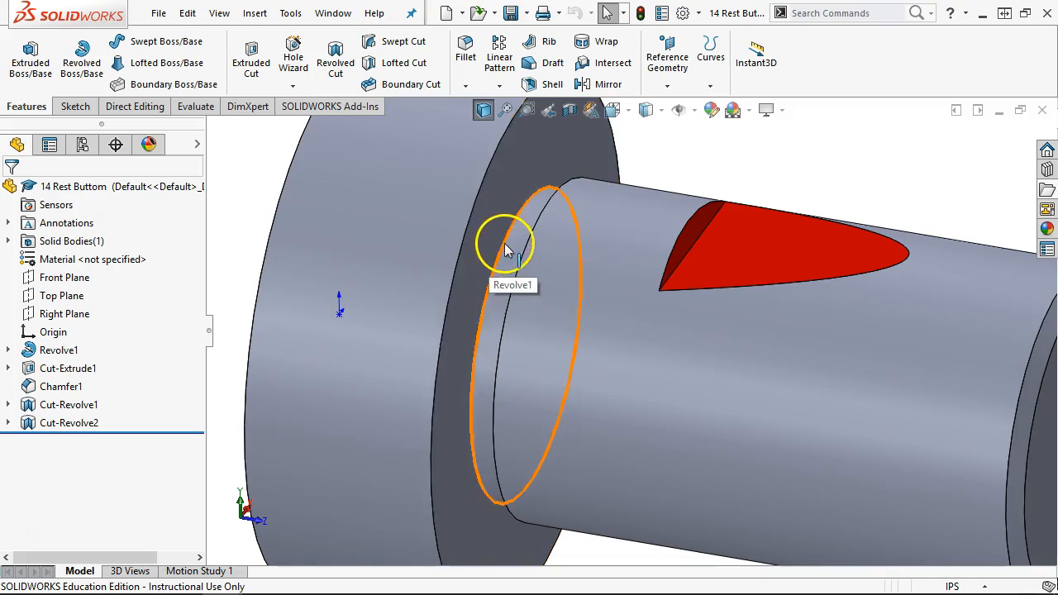
left_click(505, 246)
scroll(685, 234, "up", 3)
middle_click_drag(684, 229, 677, 182)
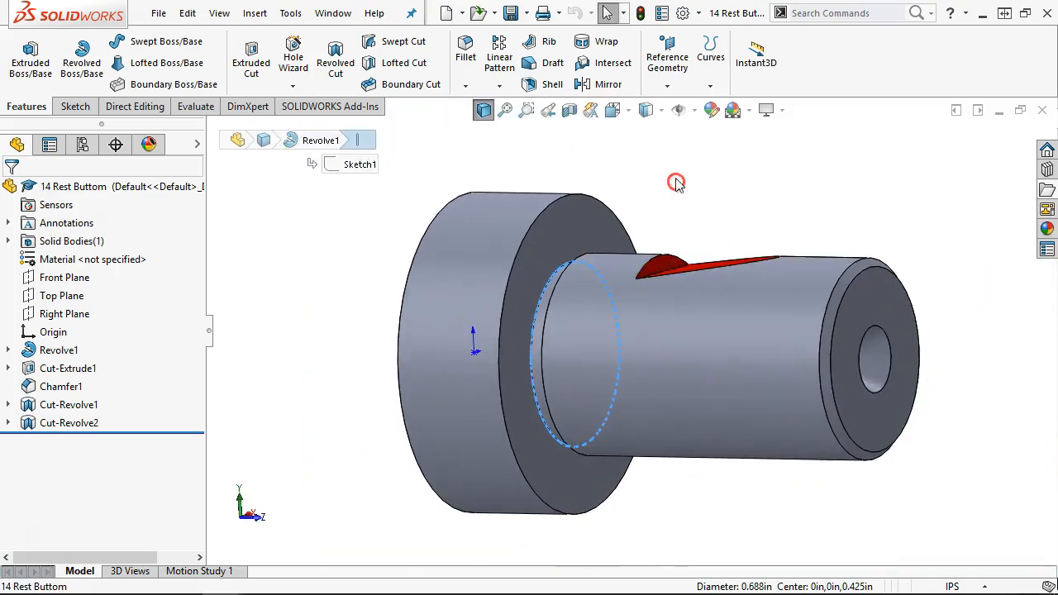
left_click(666, 86)
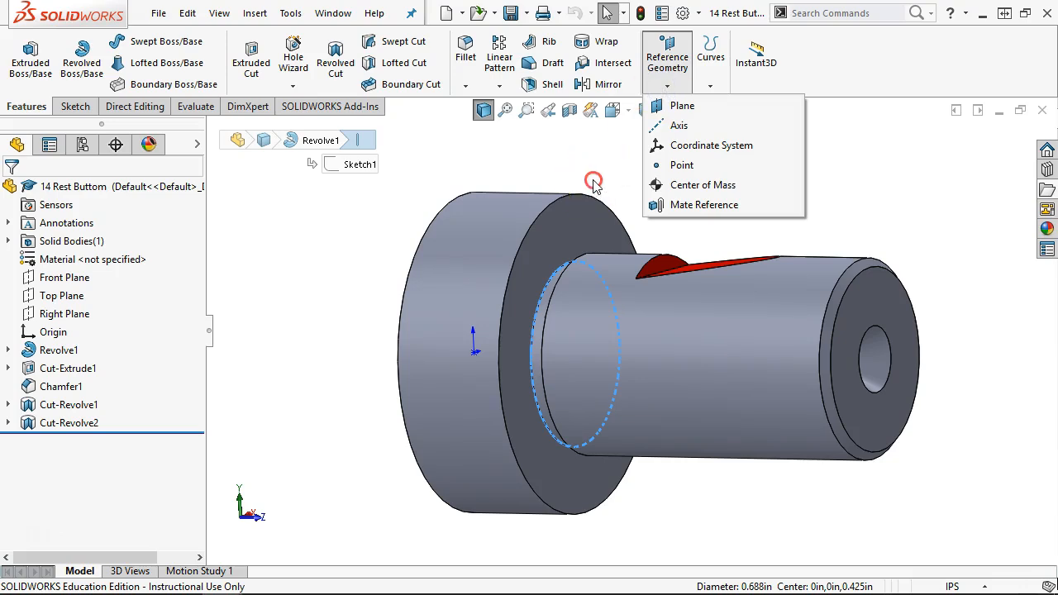
left_click(701, 206)
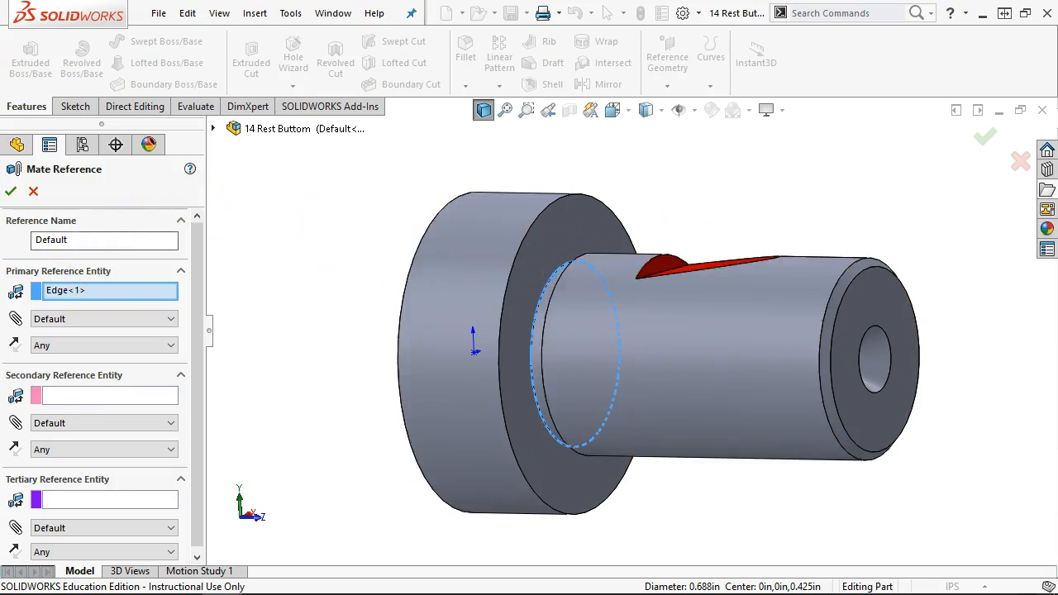
left_click(11, 191)
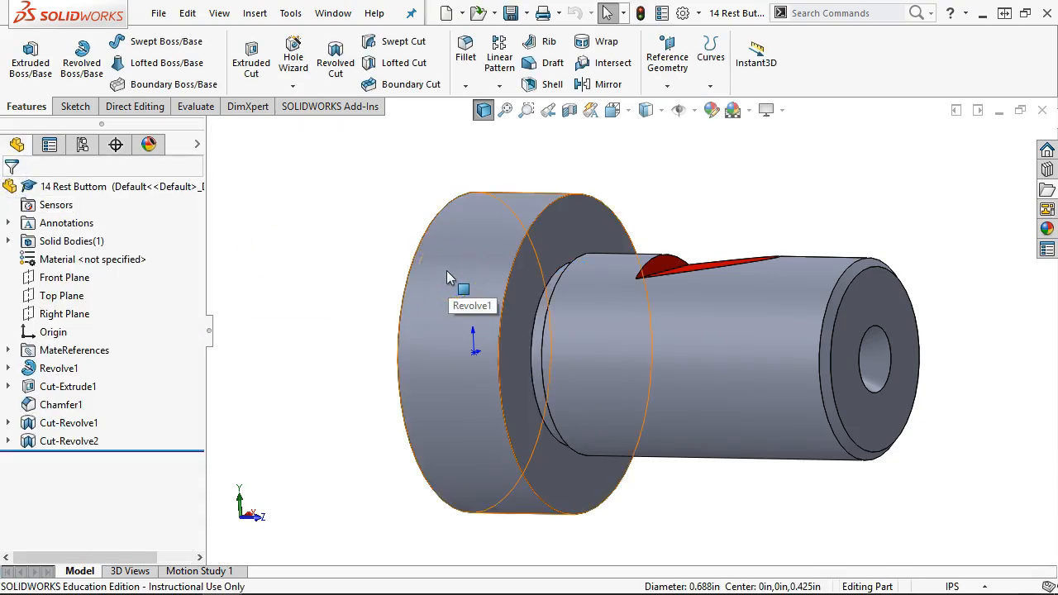
- Check the contents of the MateReferences folder, and close the 14 Rest Buttom part
left_click(8, 351)
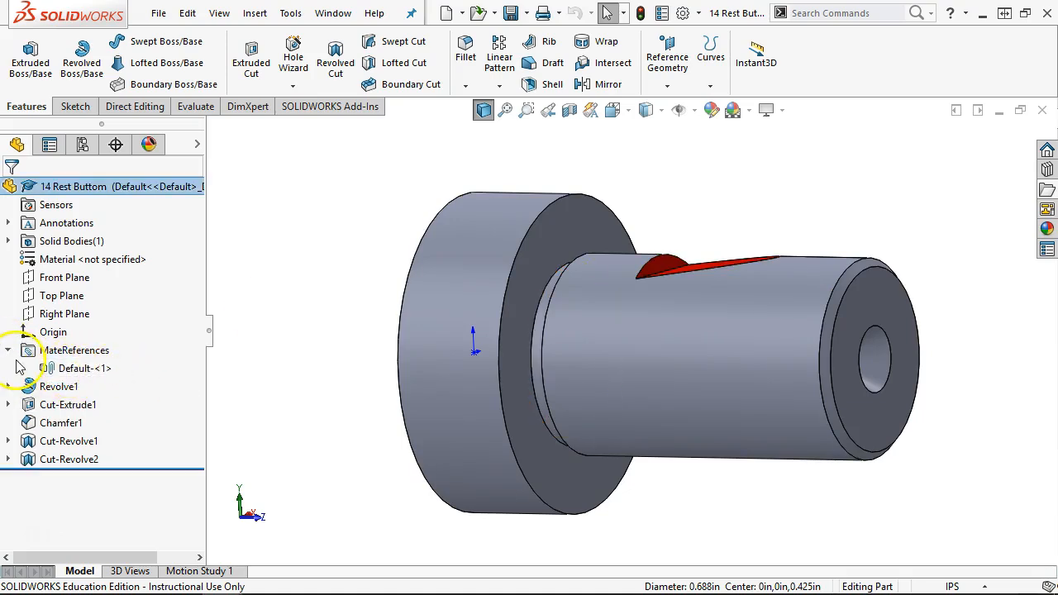
left_click(10, 350)
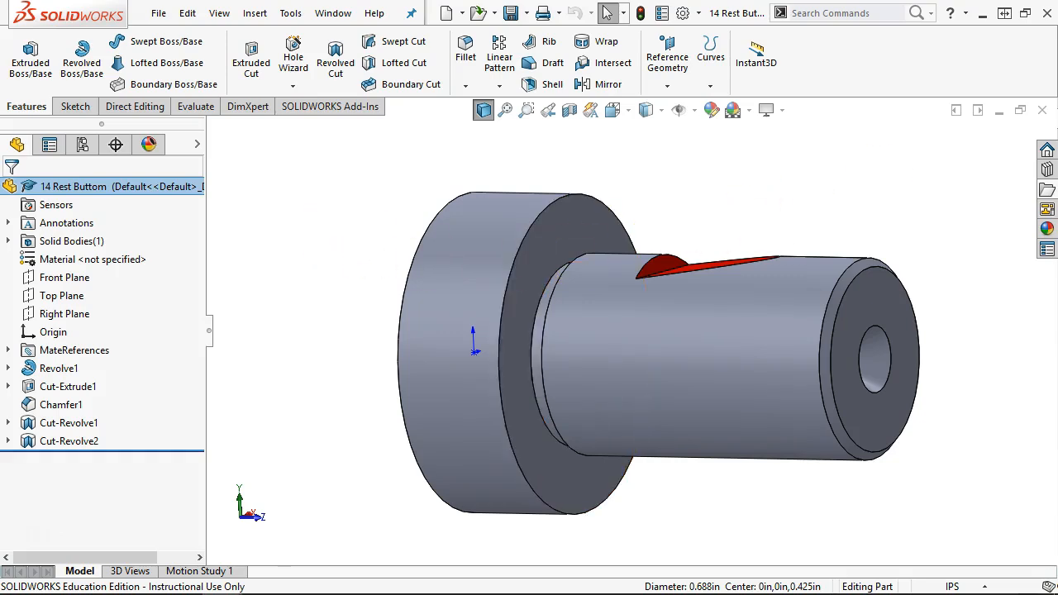
left_click(1041, 109)
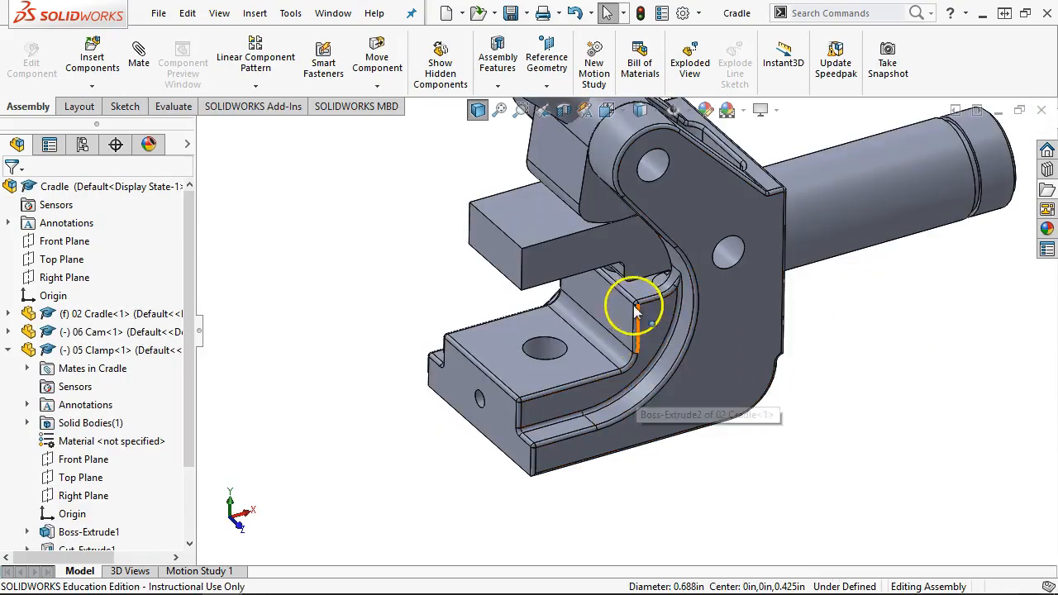
- Insert 14 Rest Buttom into the Cradle assembly, snapping it into the hole on the cradle's lower ledge, and collapse the 05 Clamp node
left_click(91, 60)
left_click(88, 381)
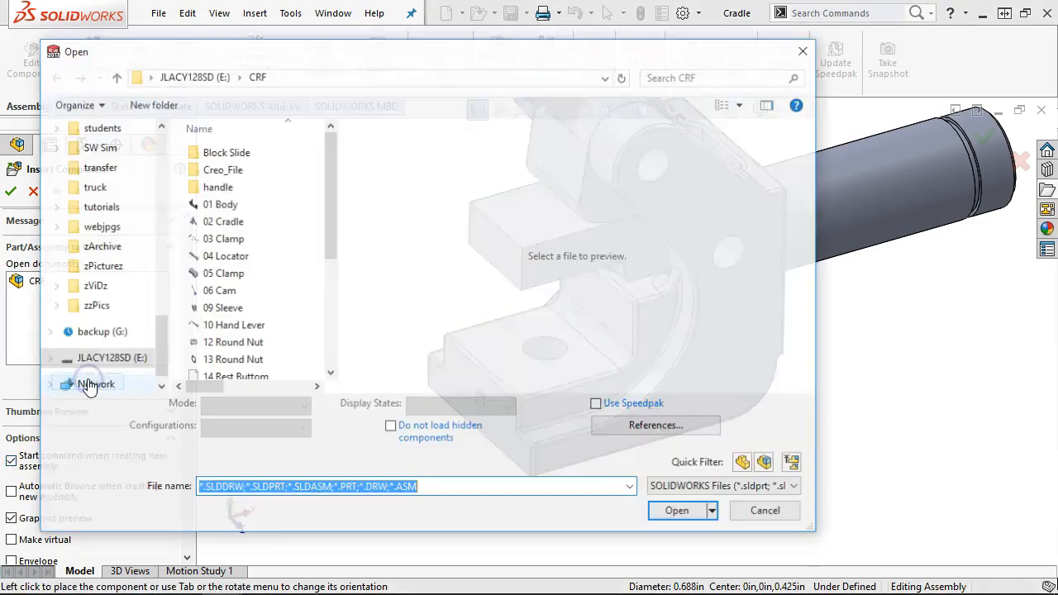
left_click_drag(333, 243, 337, 295)
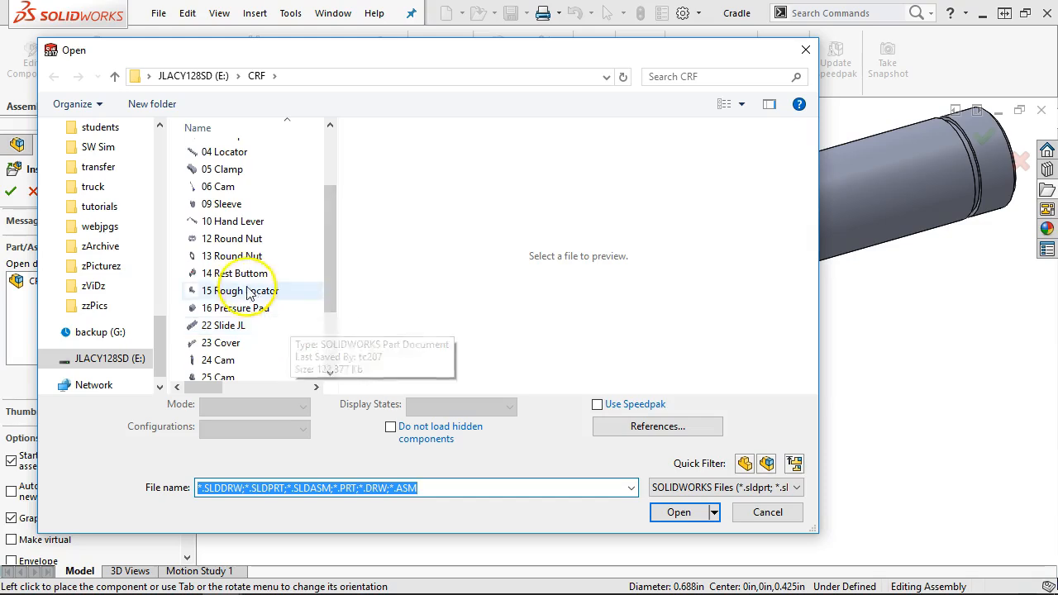
left_click(215, 273)
left_click(676, 504)
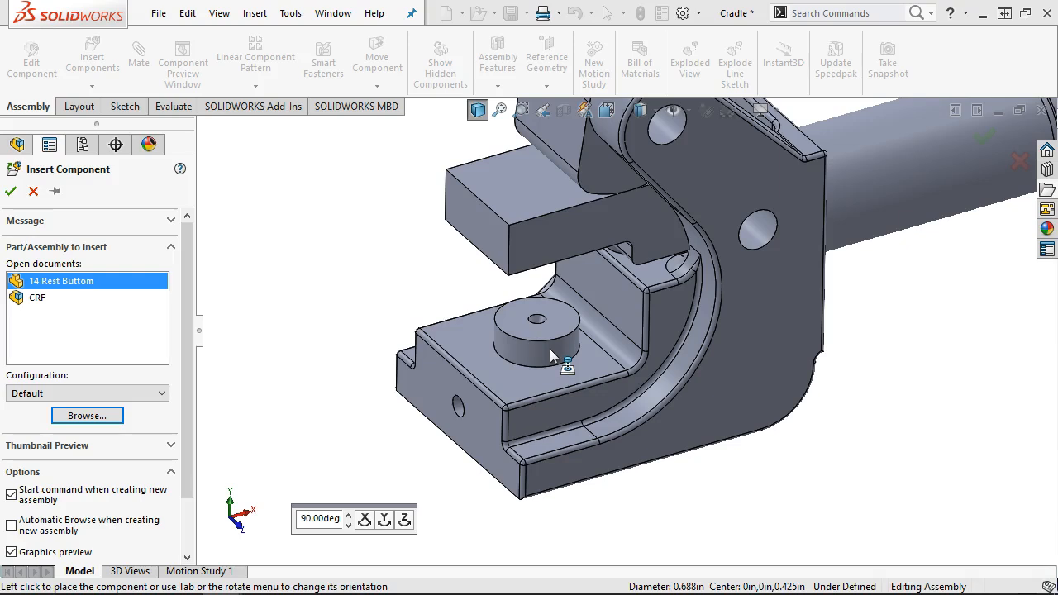
left_click(550, 351)
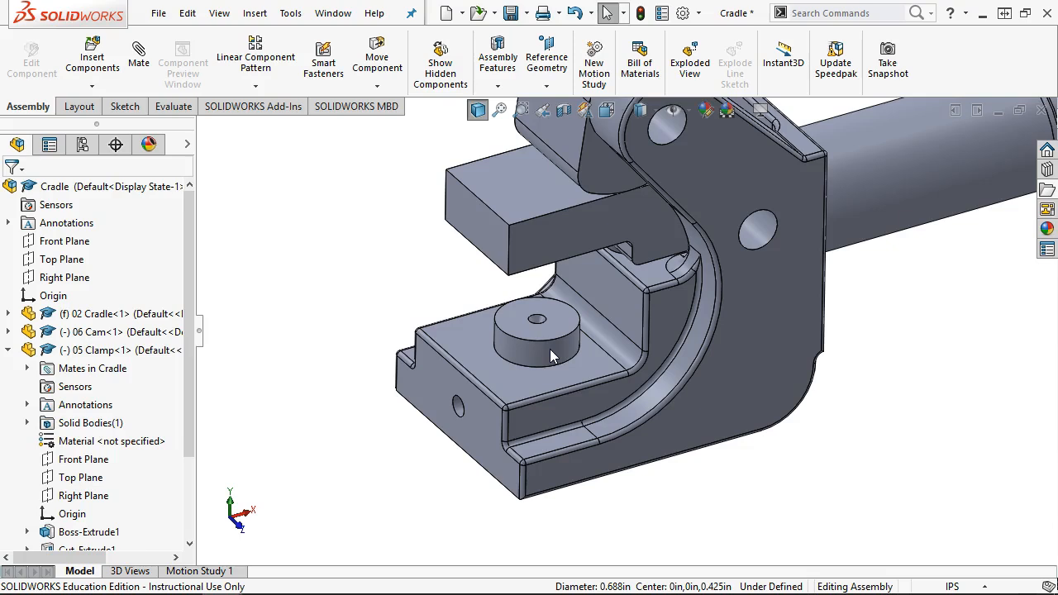
left_click(9, 350)
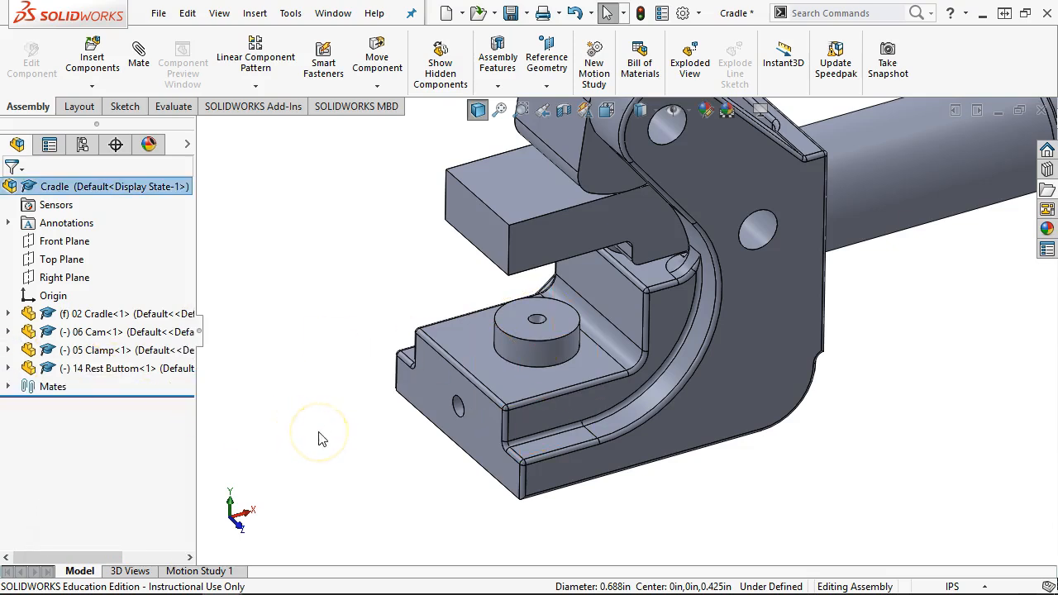
- Rotate the rest button about its axis until its red notch faces the small hole in the cradle's front face
middle_click_drag(447, 413, 483, 347)
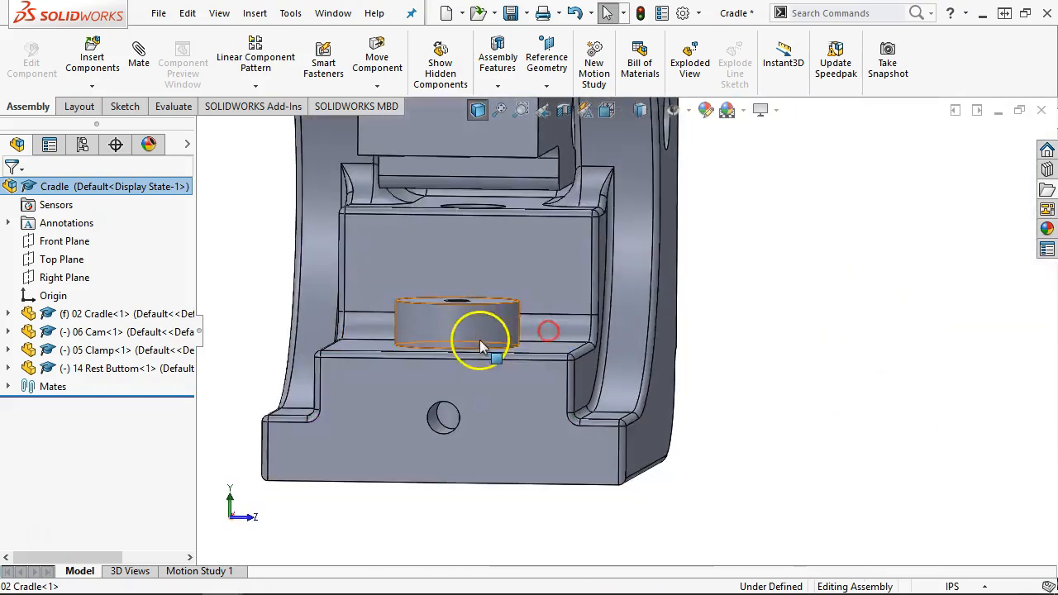
scroll(483, 347, "down", 3)
left_click(439, 324)
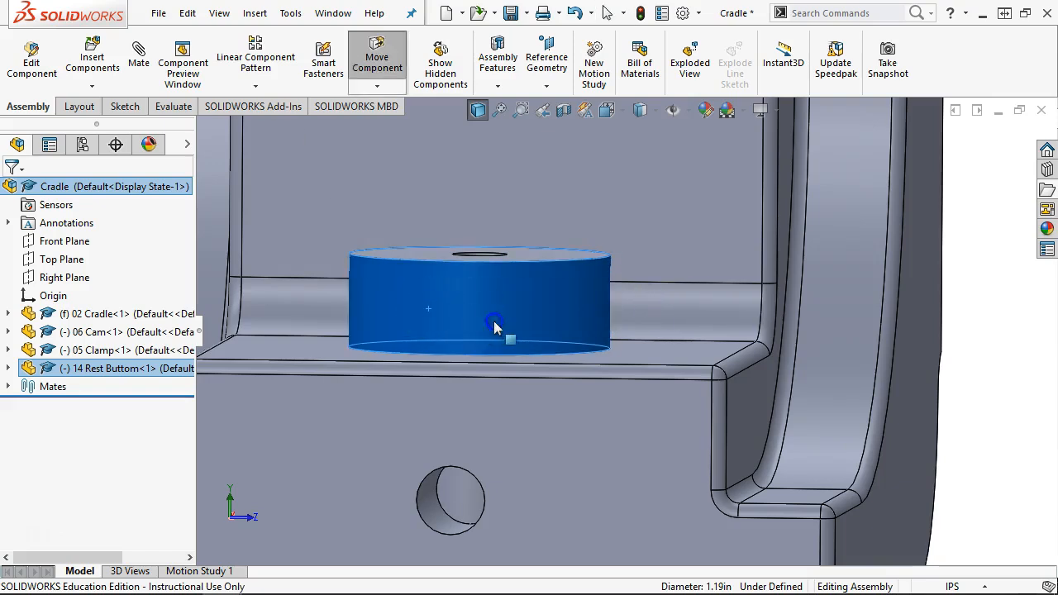
left_click_drag(438, 328, 598, 340)
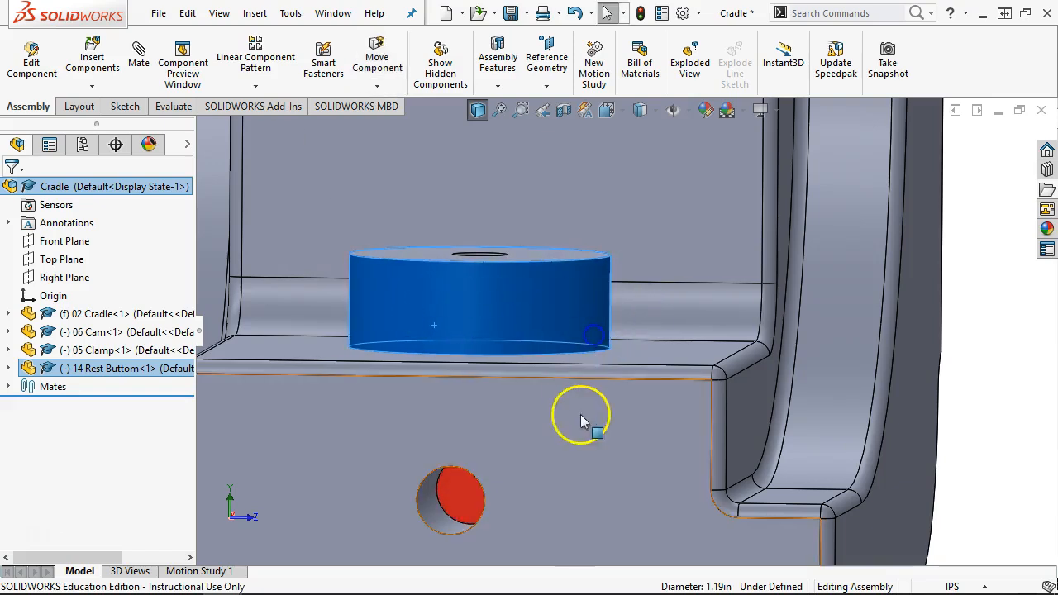
scroll(583, 418, "down", 5)
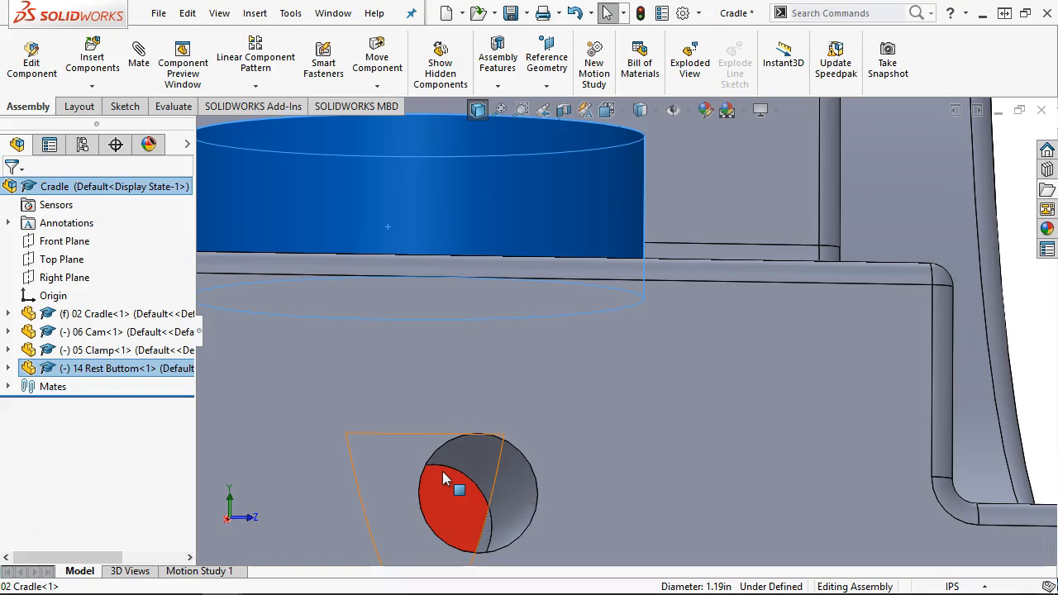
scroll(488, 476, "up", 3)
middle_click_drag(491, 477, 497, 533)
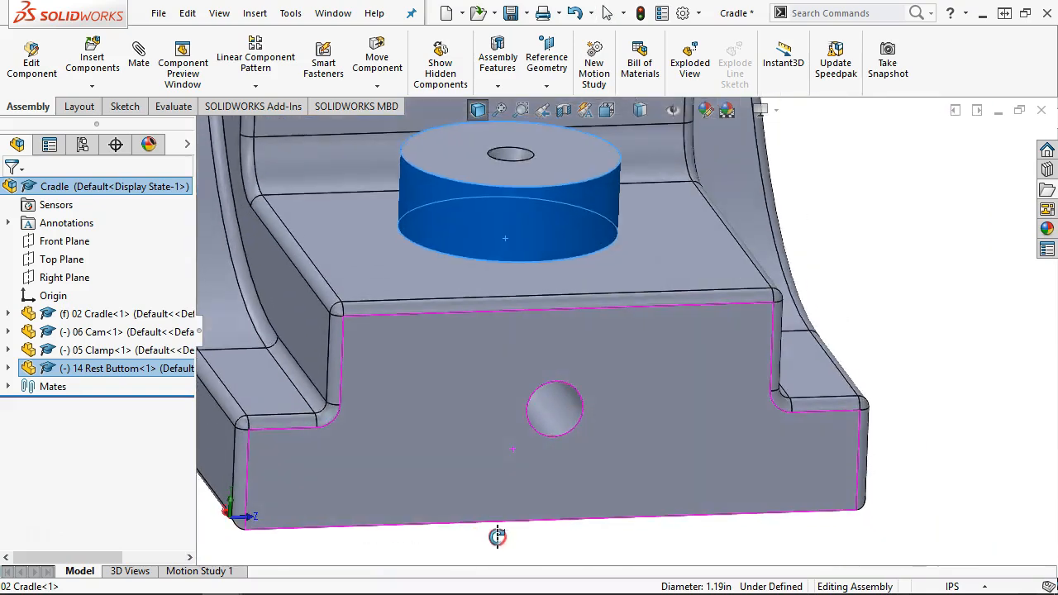
scroll(512, 434, "up", 1)
middle_click_drag(512, 434, 470, 427)
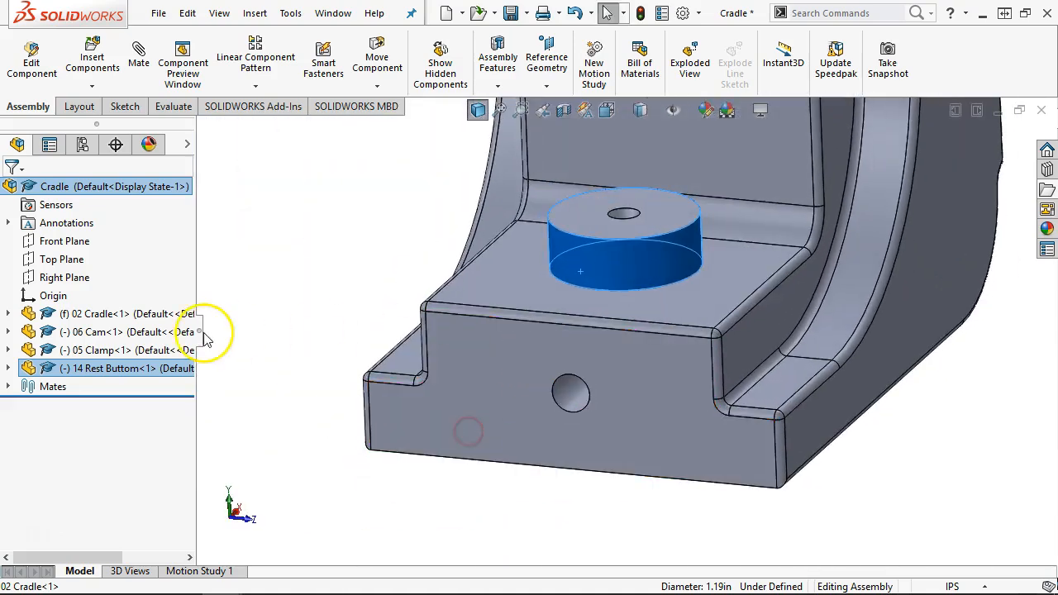
- Add a parallel mate between the Top Plane of 14 Rest Buttom and the Cradle assembly's Right Plane
left_click(8, 369)
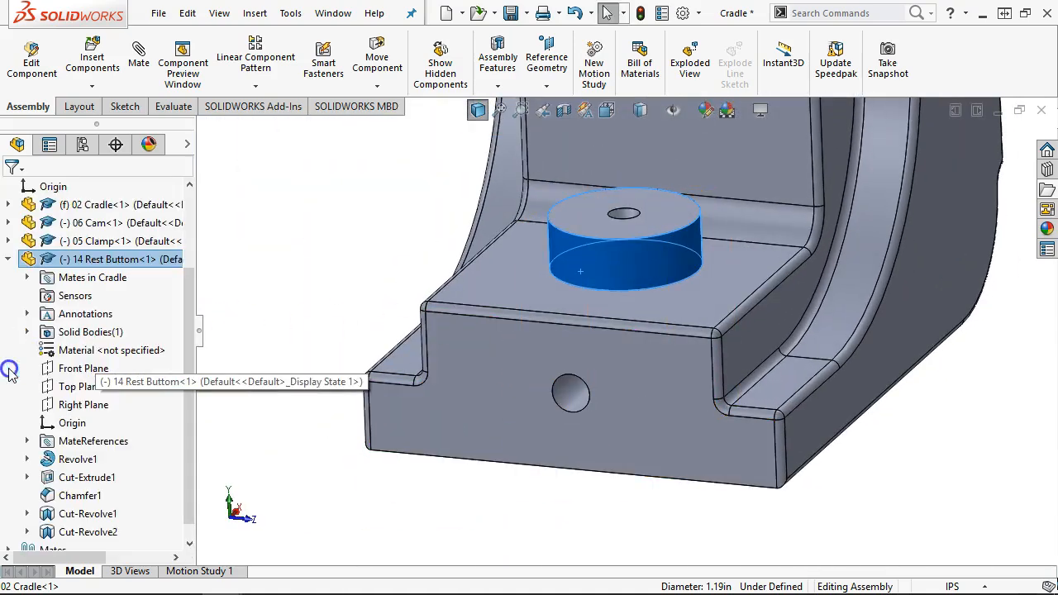
left_click(71, 390)
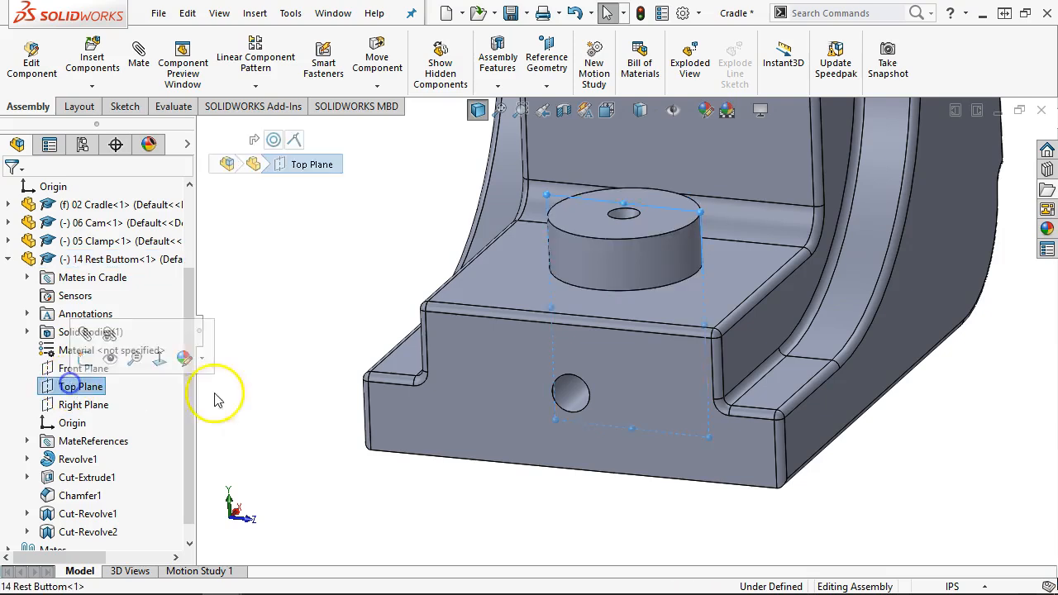
scroll(75, 240, "up", 3)
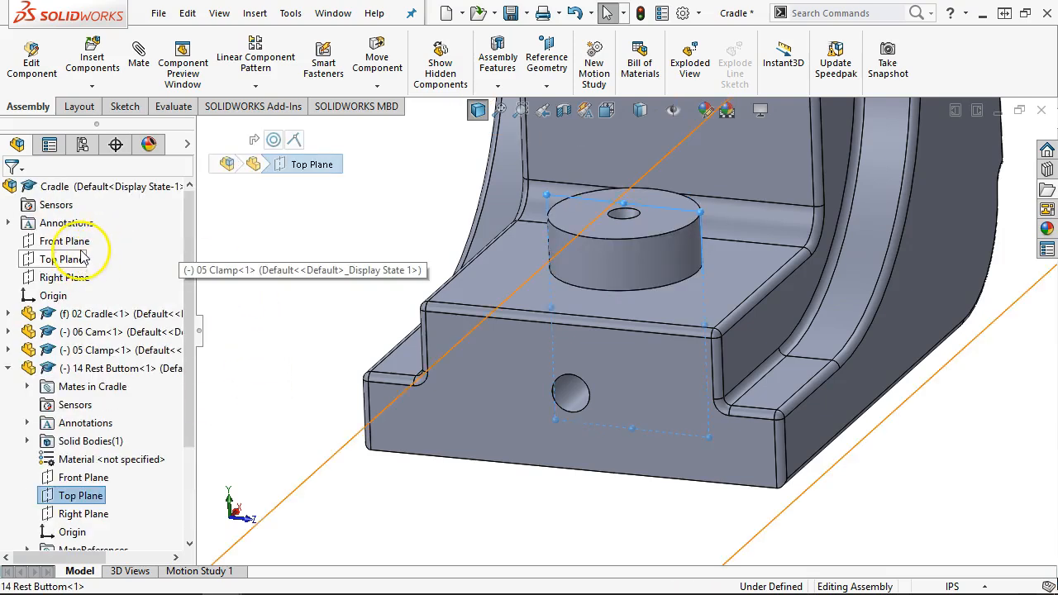
left_click(74, 278)
scroll(459, 343, "up", 3)
middle_click_drag(459, 342, 405, 366)
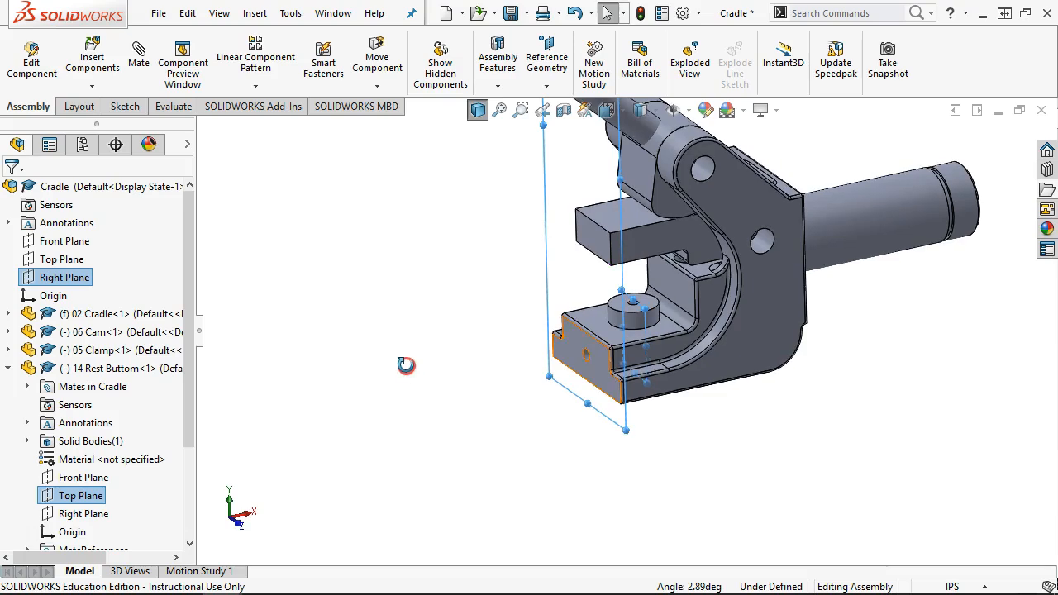
left_click(138, 53)
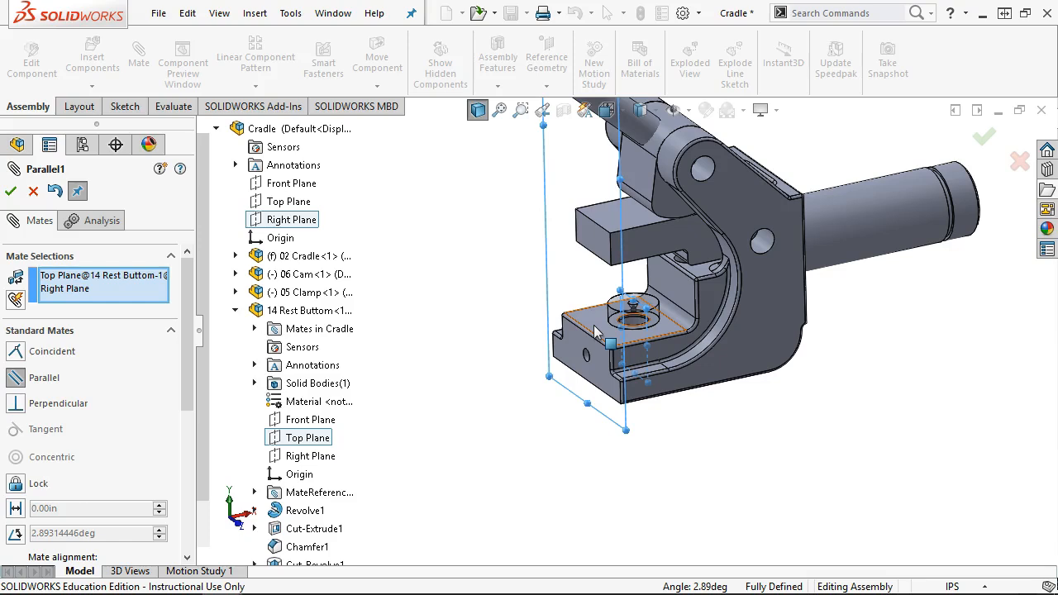
left_click(490, 335)
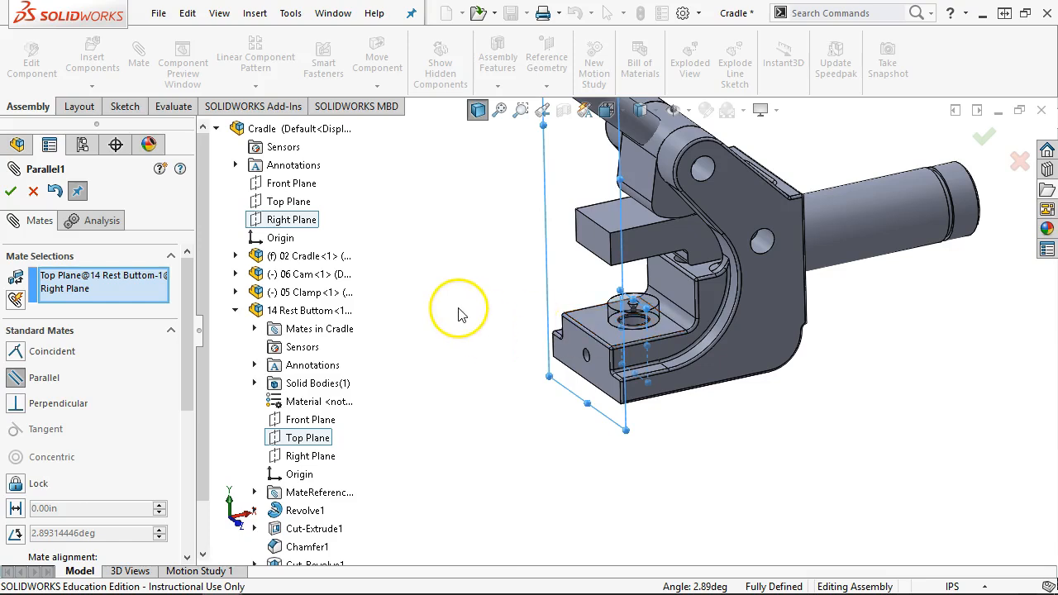
left_click(12, 192)
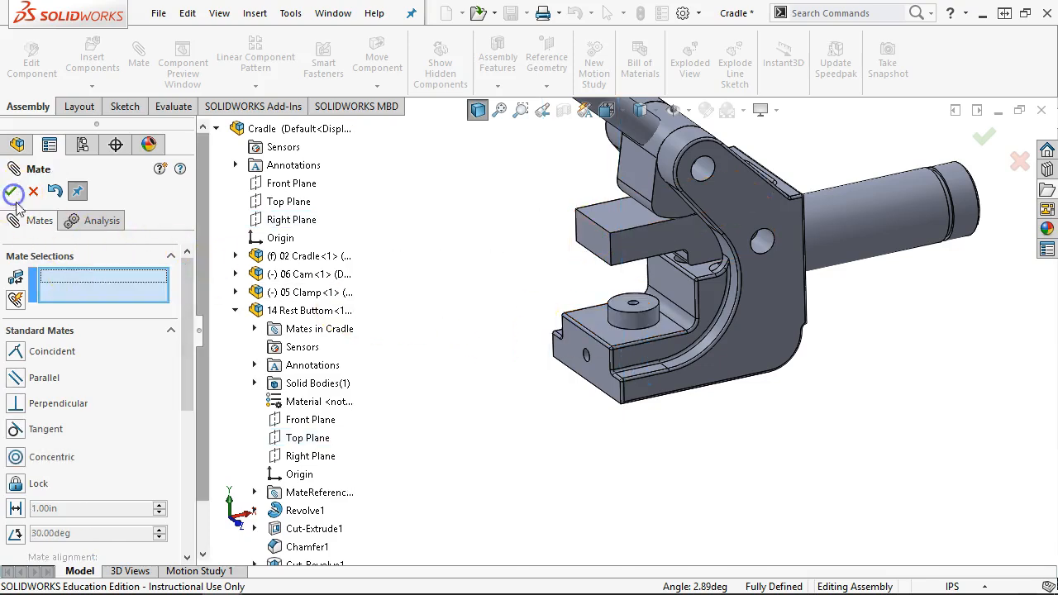
left_click(11, 192)
- Examine the groove near the end of the cradle's shaft, and save the Cradle assembly
middle_click_drag(435, 379, 444, 367)
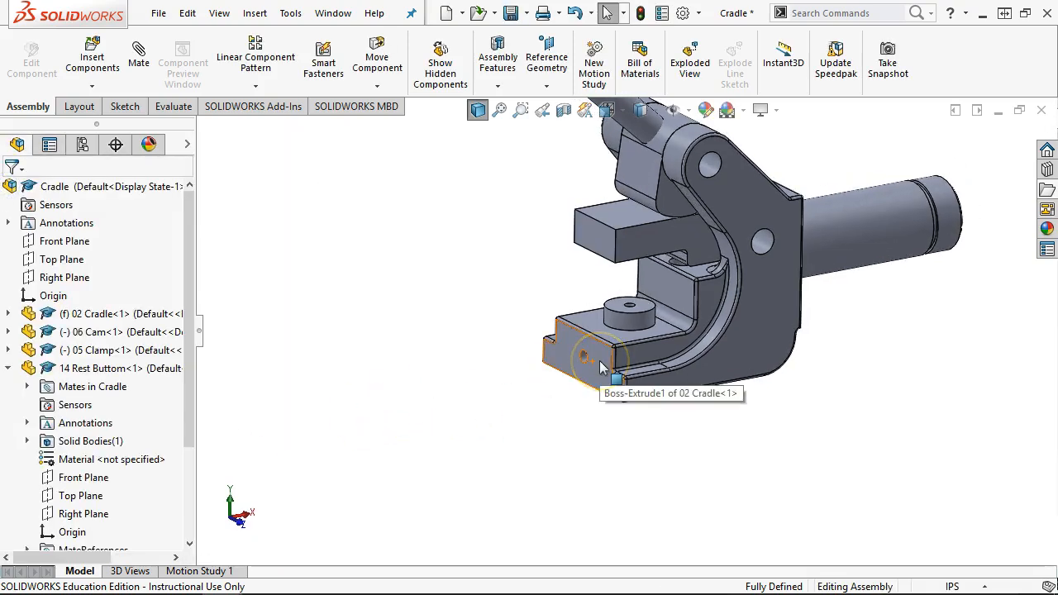
middle_click_drag(538, 278, 460, 297)
middle_click_drag(763, 468, 775, 488)
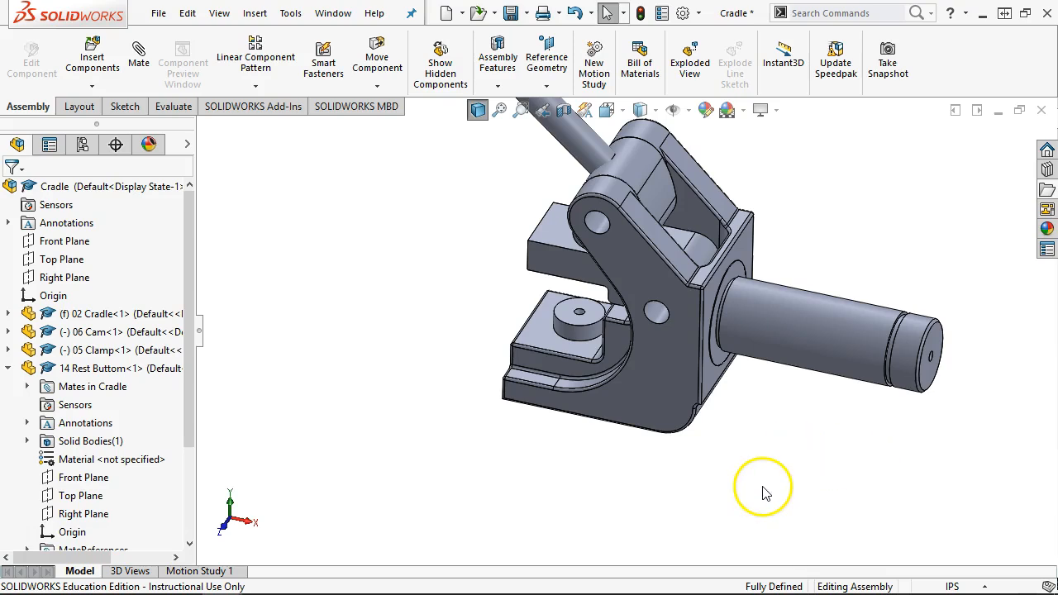
scroll(918, 339, "down", 2)
scroll(922, 341, "down", 2)
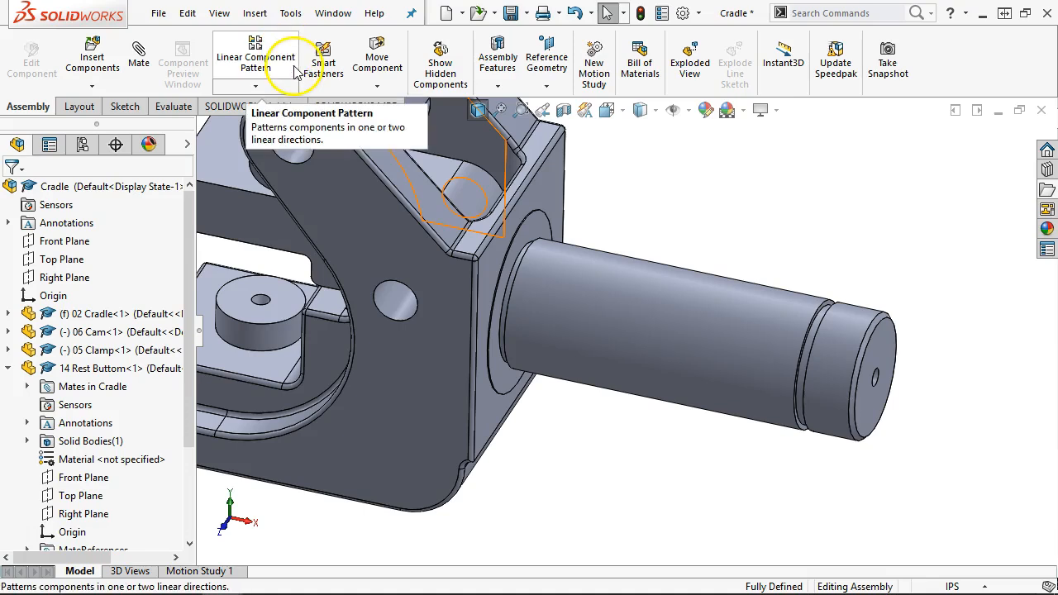
scroll(861, 371, "down", 3)
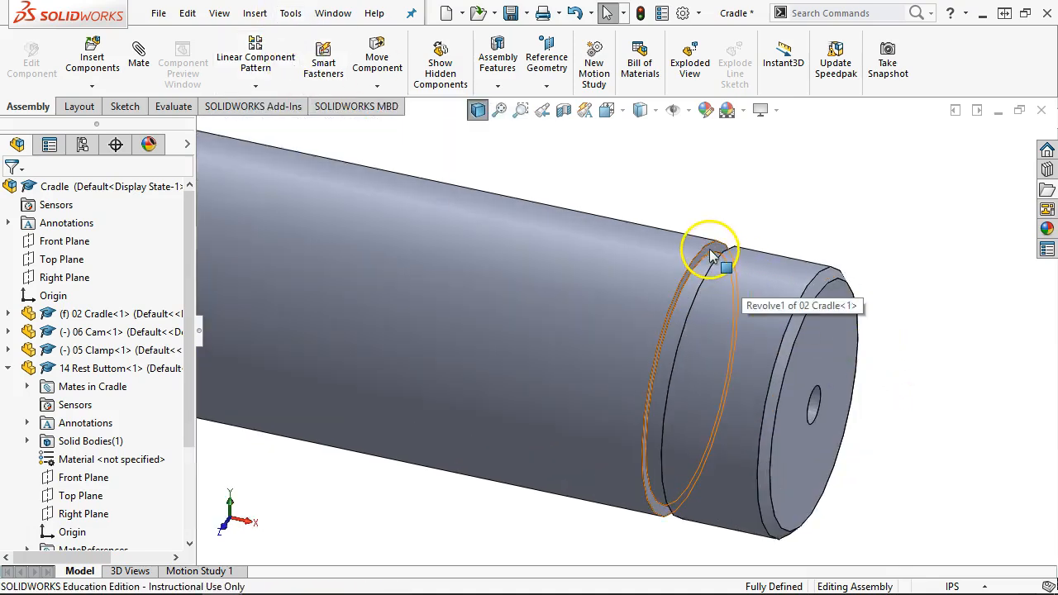
scroll(716, 254, "up", 5)
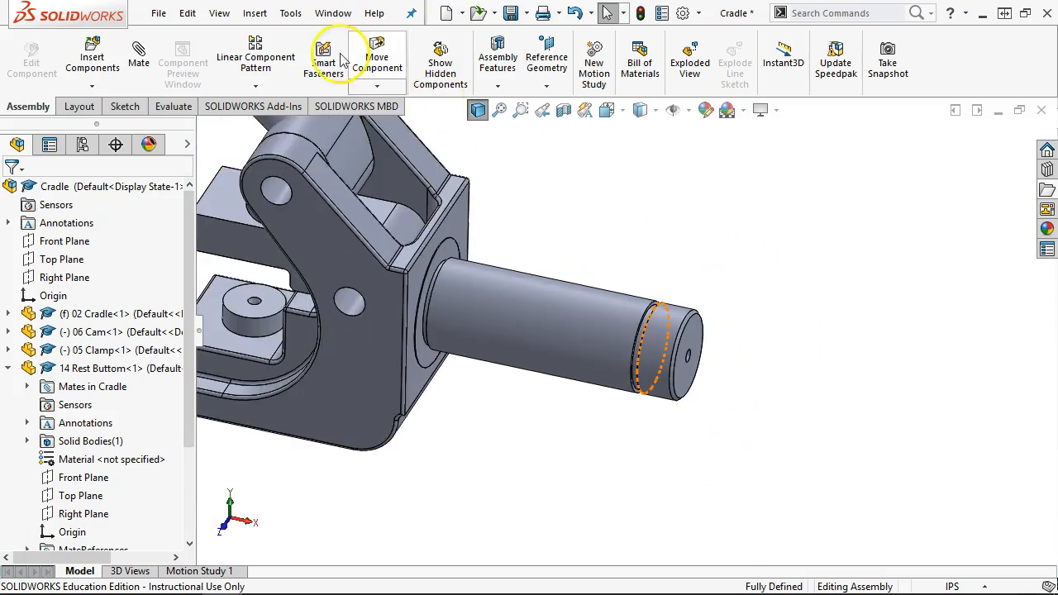
key("ctrl+s")
- Switch to the CRF assembly and measure the distance between the outward inner-ring faces of the two ball bearings
left_click(333, 14)
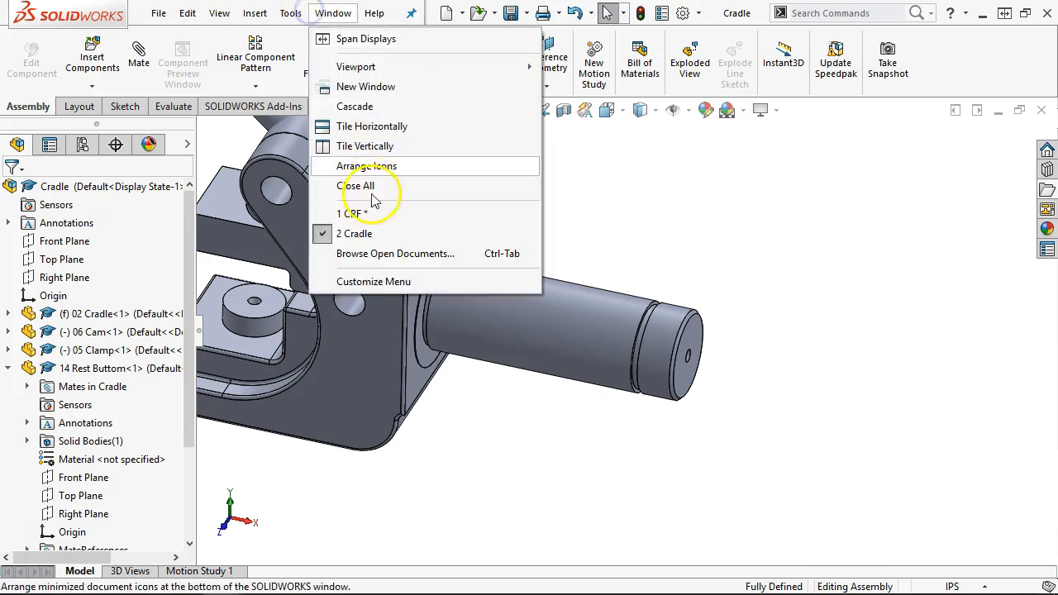
left_click(369, 213)
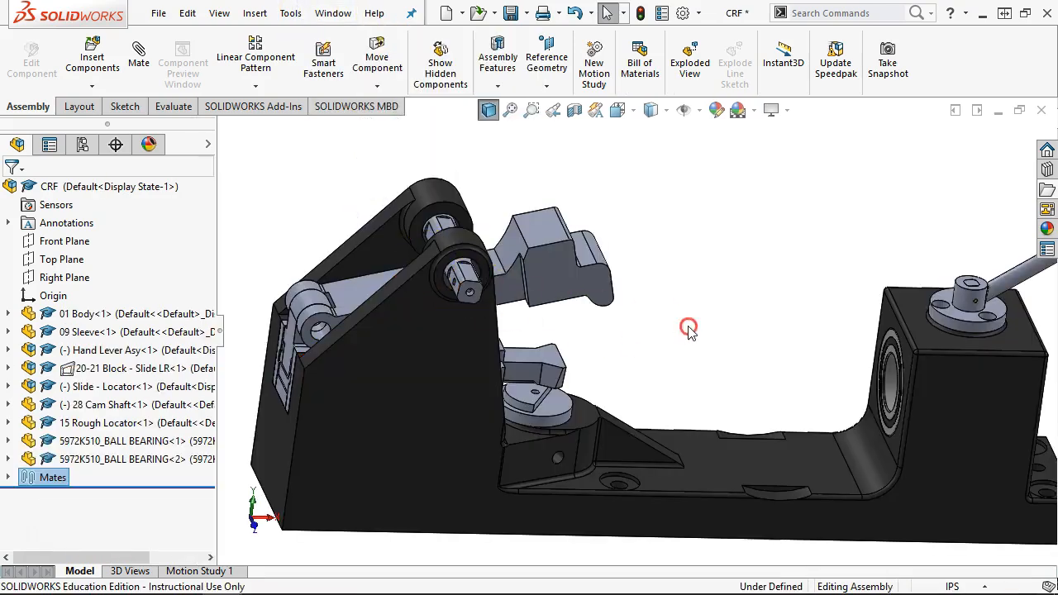
middle_click_drag(686, 328, 715, 332)
scroll(909, 390, "down", 5)
left_click(638, 253)
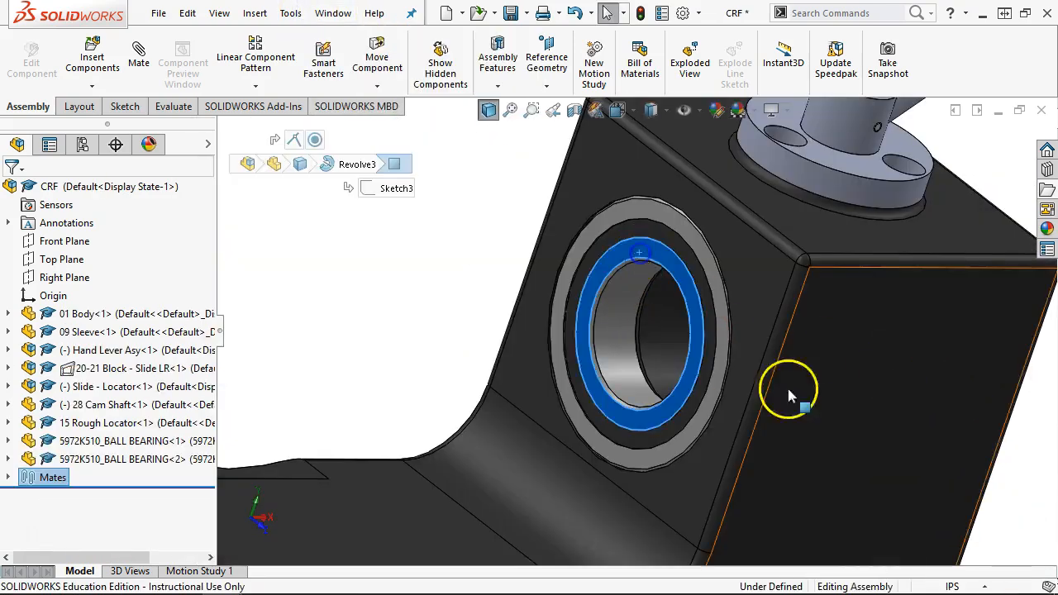
scroll(786, 385, "up", 5)
scroll(716, 339, "down", 3)
scroll(904, 372, "down", 5)
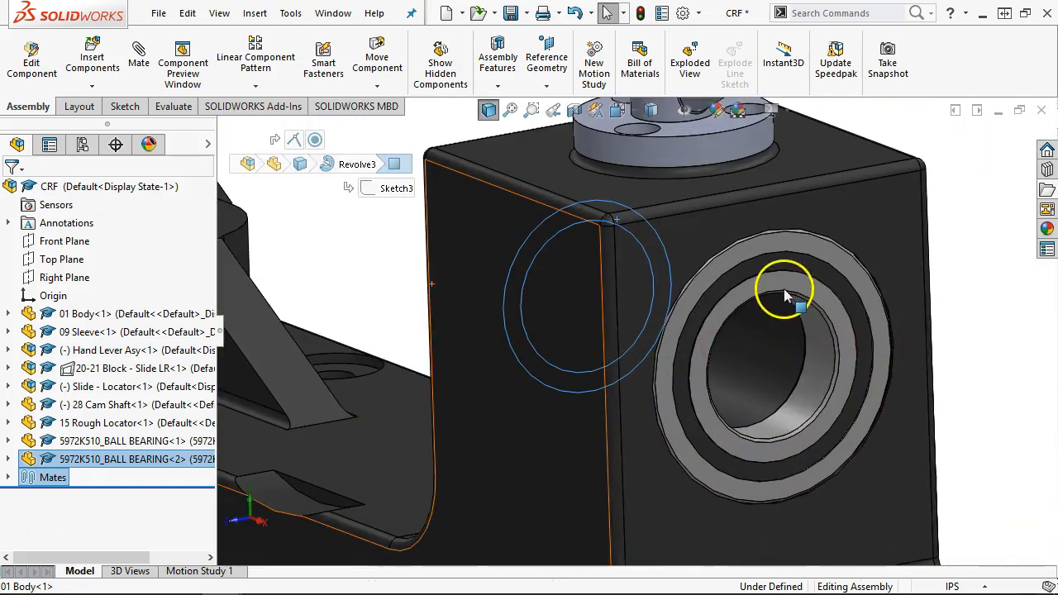
left_click(784, 284, "ctrl")
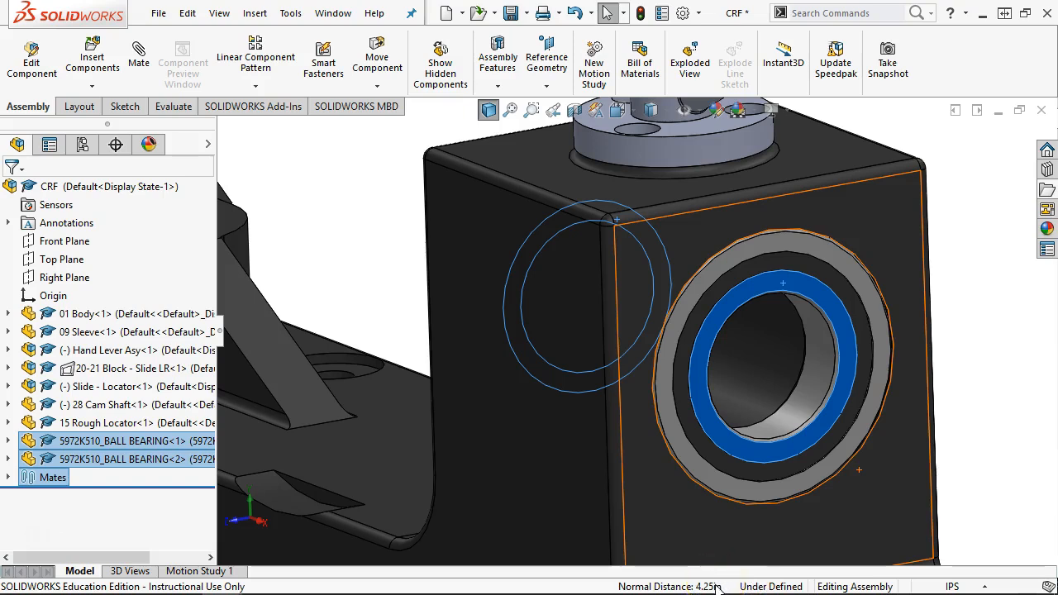
- Return to the Cradle assembly and measure from the shaft shoulder's ring face to the groove wall nearer the cradle
left_click(333, 13)
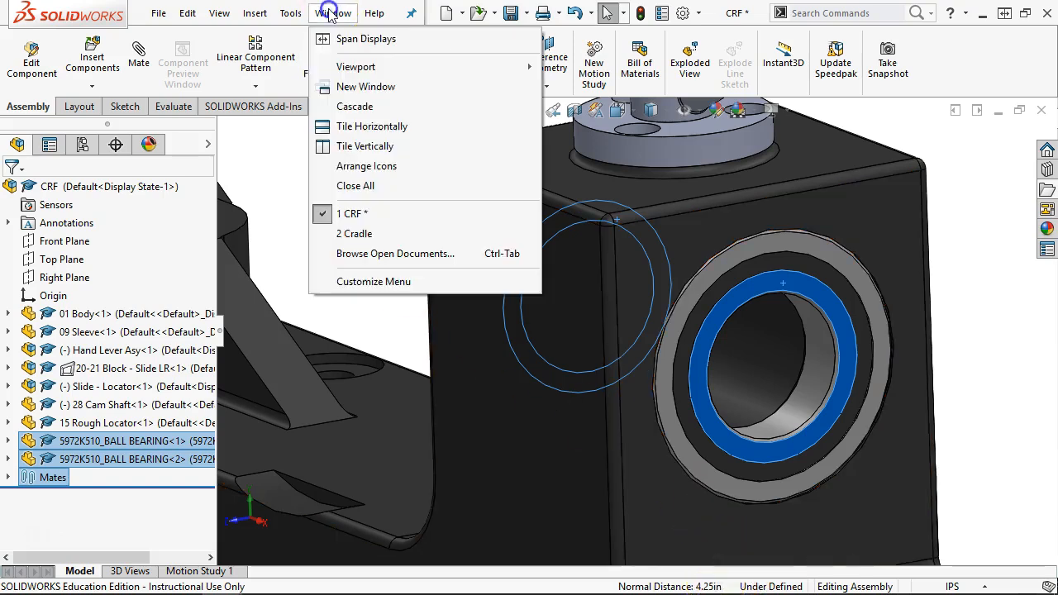
left_click(354, 233)
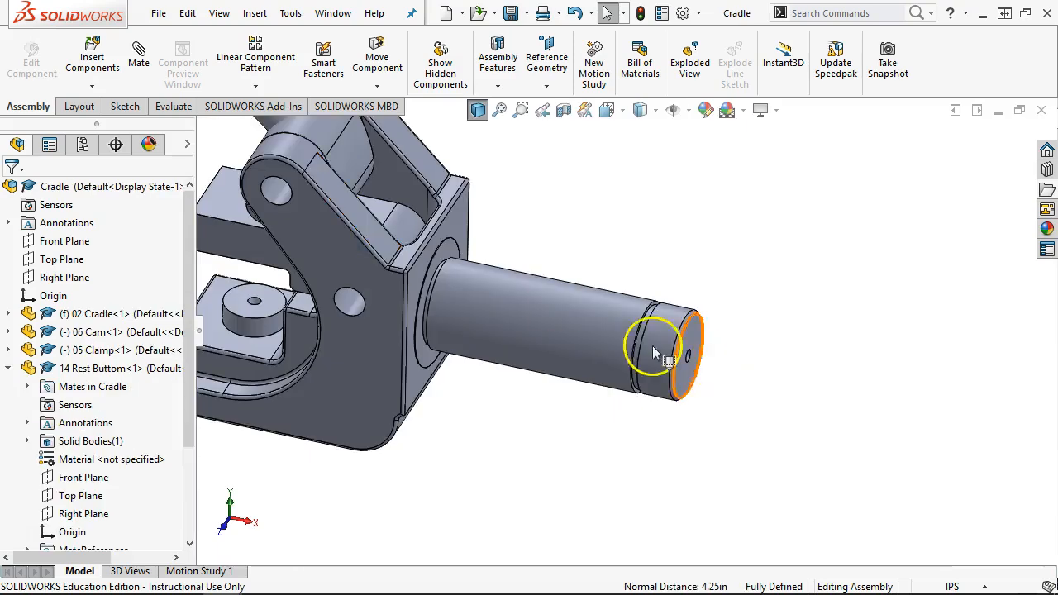
scroll(621, 327, "down", 4)
left_click(660, 289)
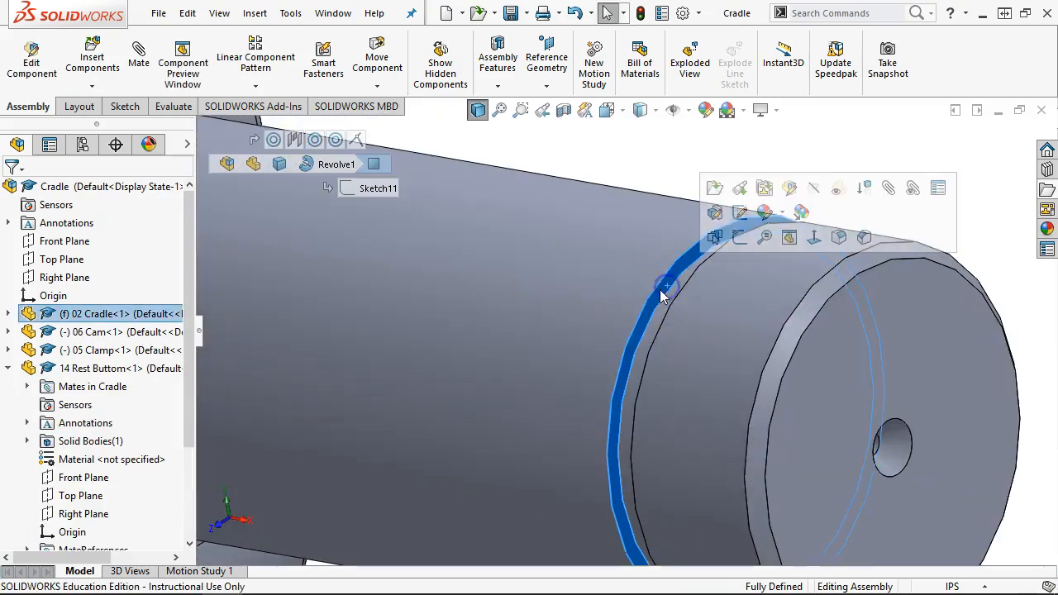
scroll(628, 306, "up", 4)
left_click(457, 260, "ctrl")
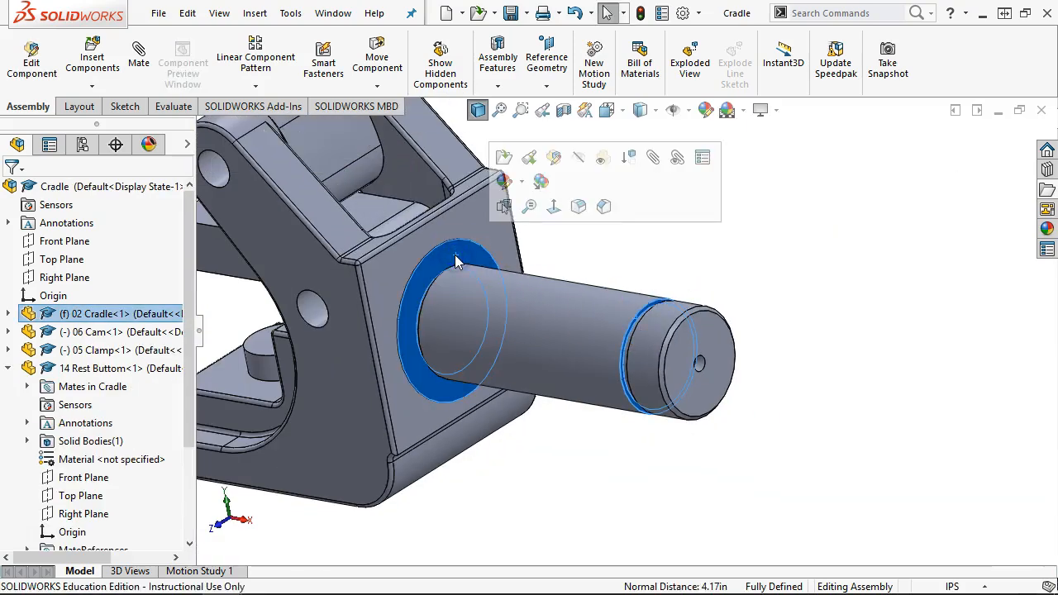
- Measure from the shaft shoulder's ring face to the groove wall nearer the shaft's end, and clear the selection
middle_click_drag(753, 256, 783, 278)
left_click(781, 279)
middle_click_drag(716, 291, 711, 314)
scroll(707, 314, "down", 5)
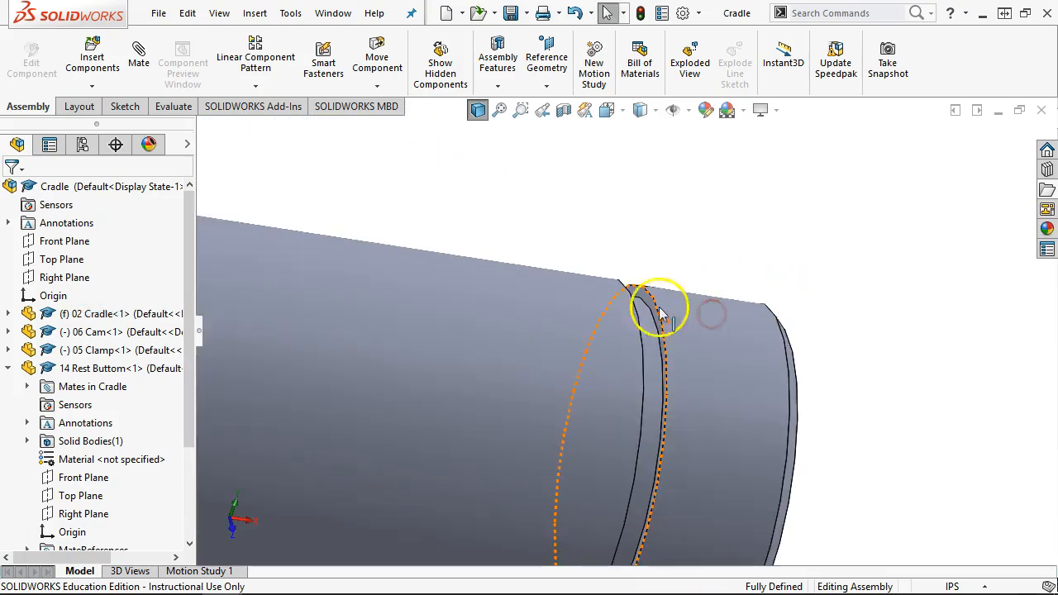
left_click(639, 290)
scroll(644, 251, "up", 5)
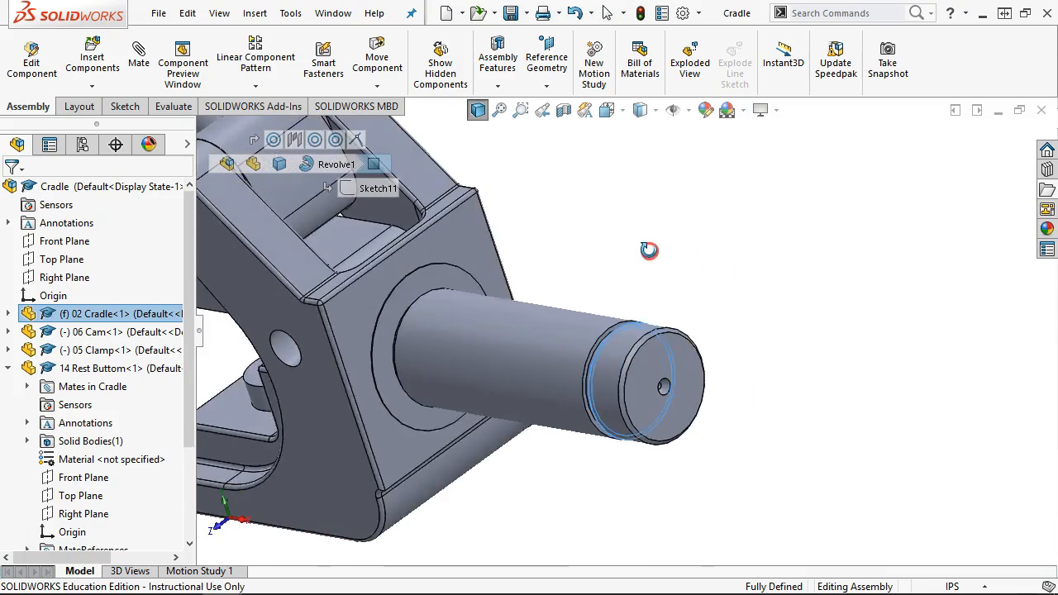
left_click(467, 285, "ctrl")
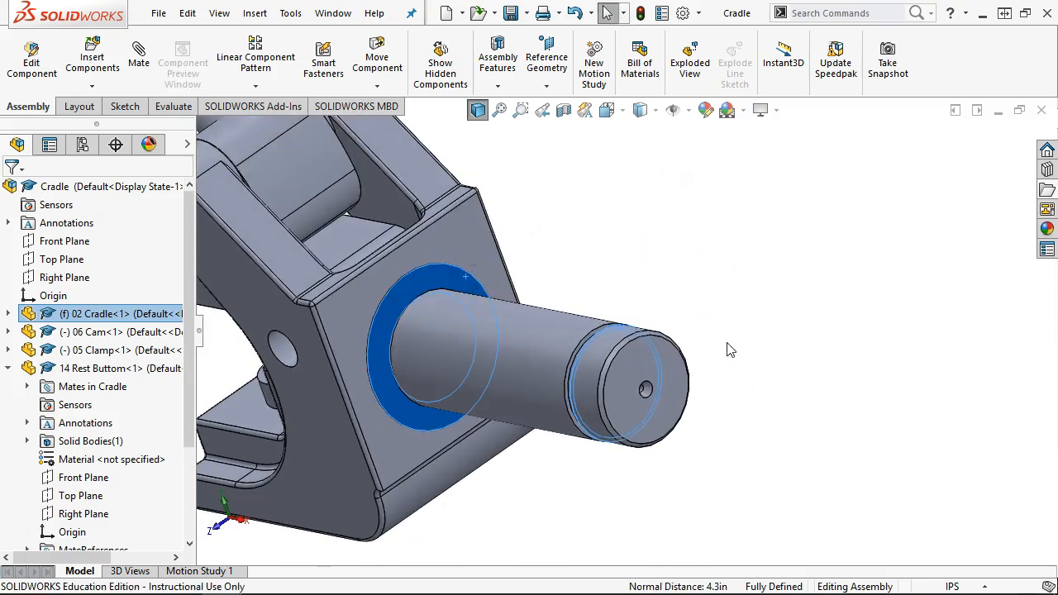
left_click(729, 345)
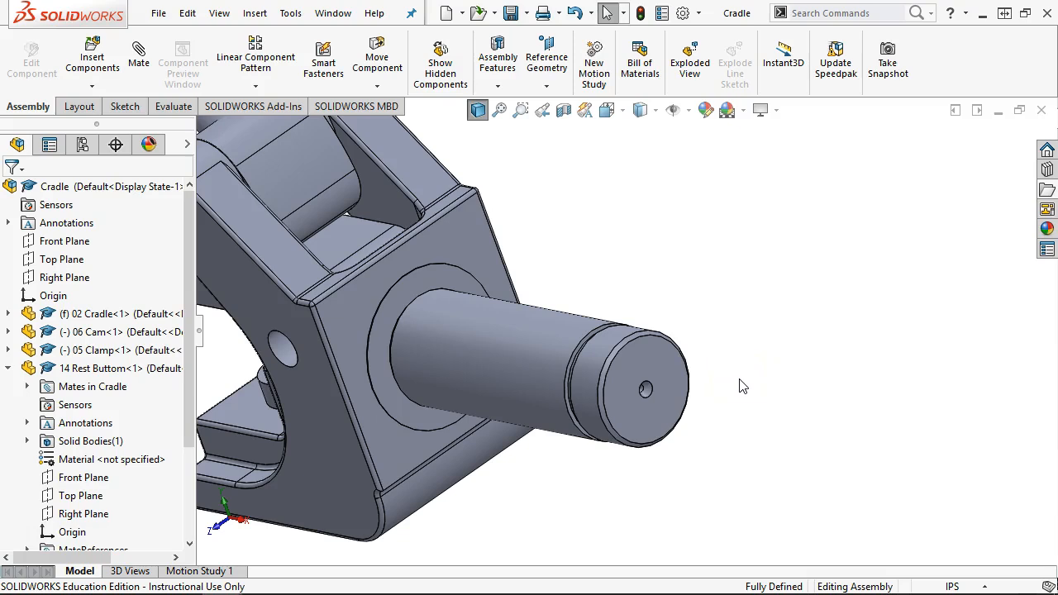
- Insert the 12 Round Nut part from the CRF folder, placing it just beyond the free end of the cradle's shaft
scroll(741, 386, "up", 5)
middle_click_drag(739, 345, 772, 283)
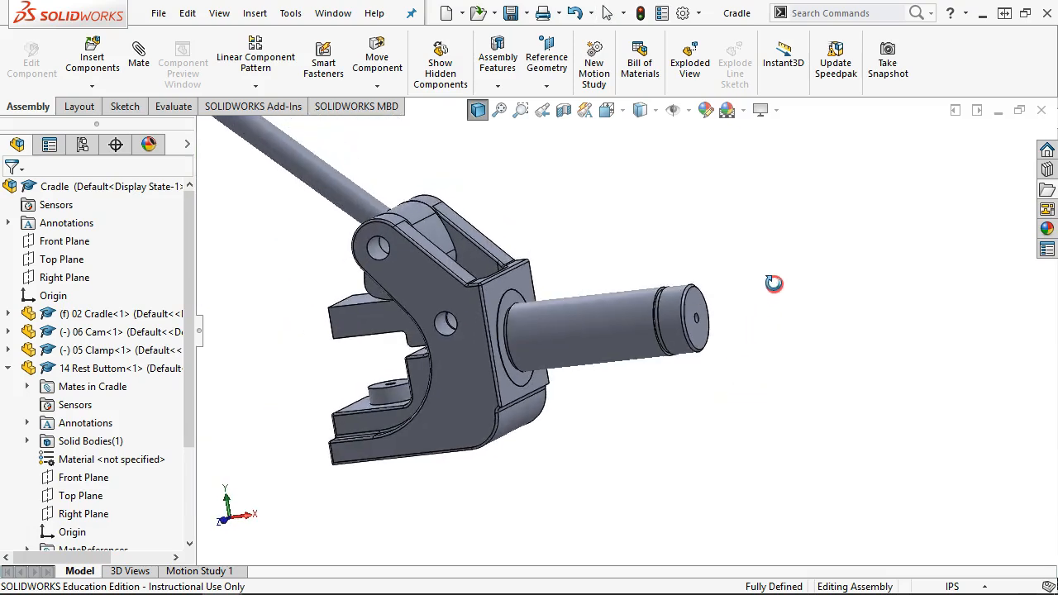
left_click(252, 13)
mouse_move(285, 52)
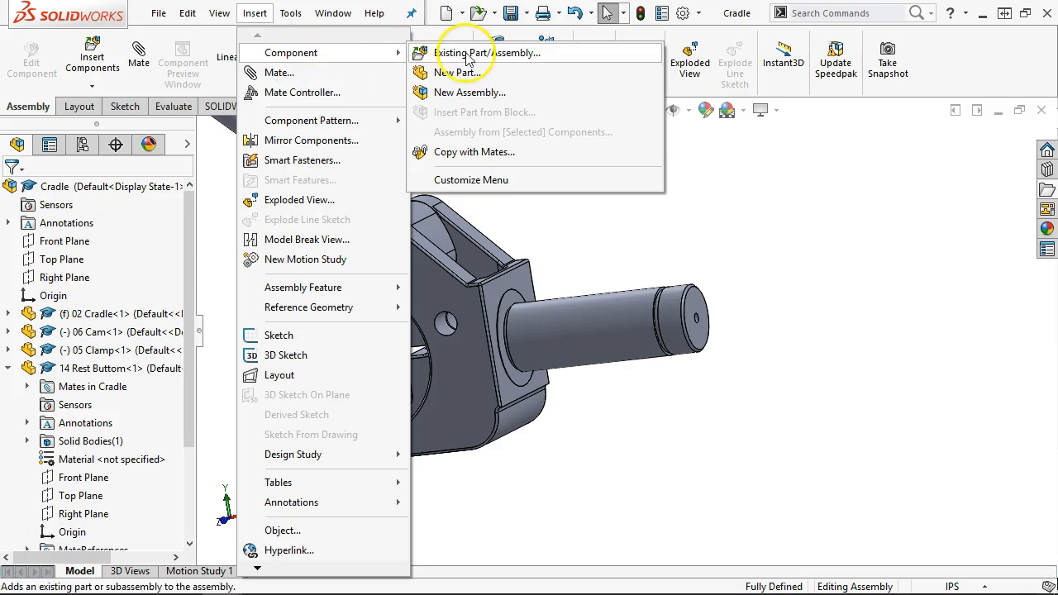
left_click(464, 53)
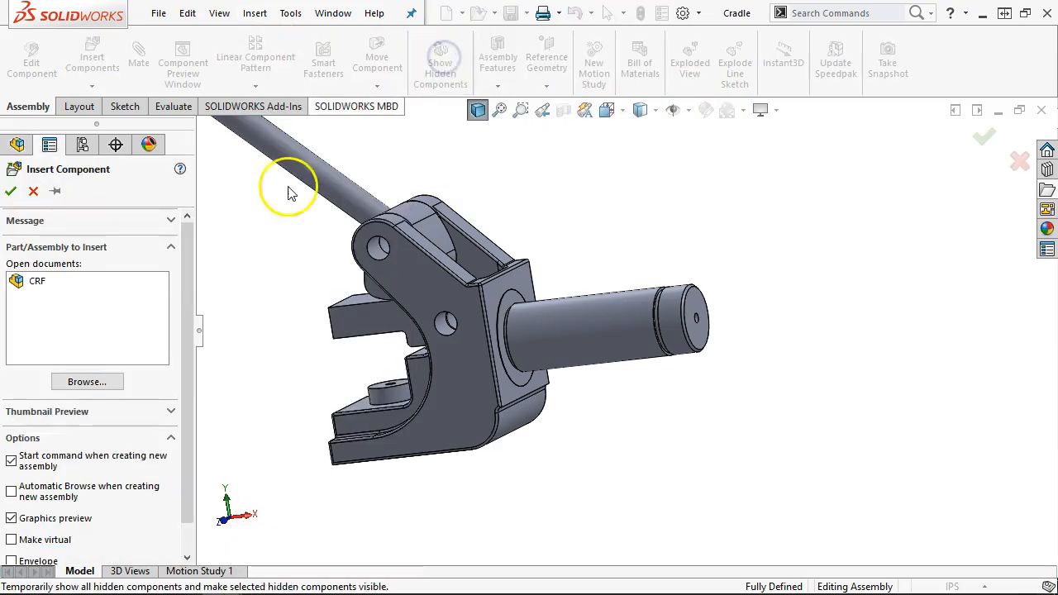
left_click(87, 382)
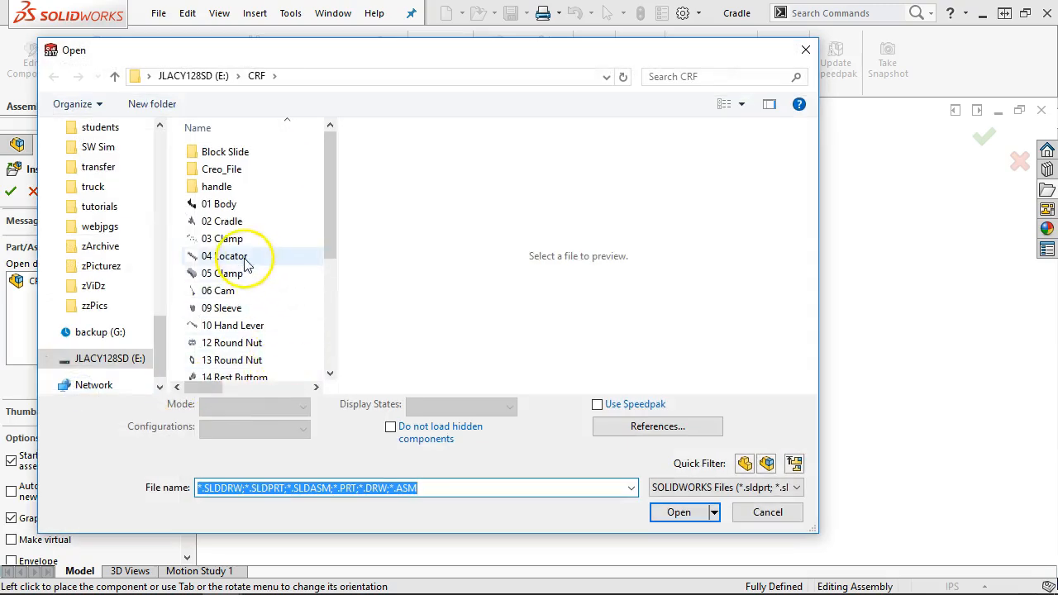
left_click_drag(324, 237, 326, 289)
left_click(248, 271)
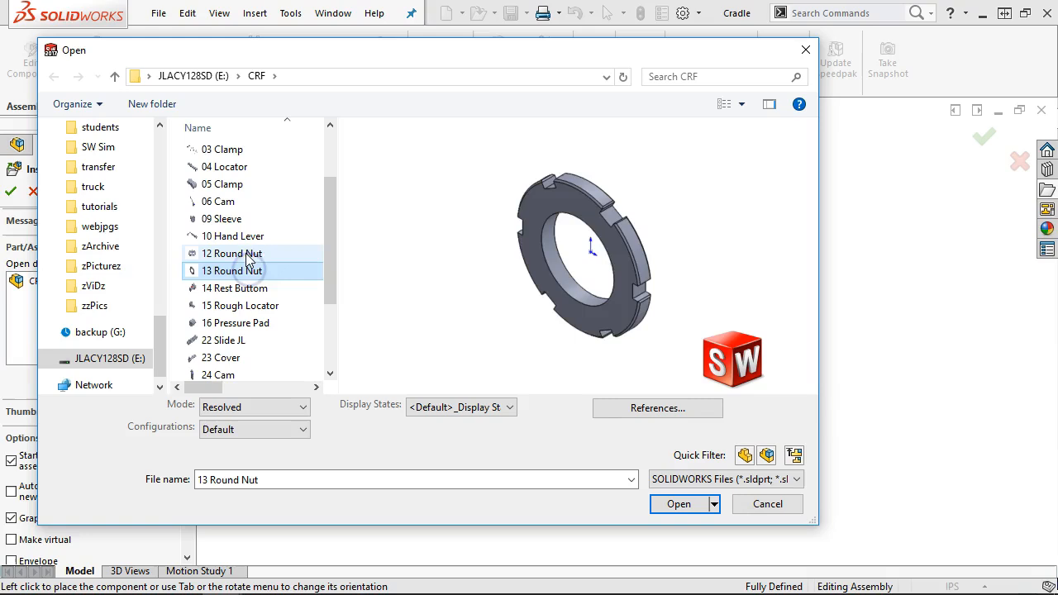
left_click(247, 254)
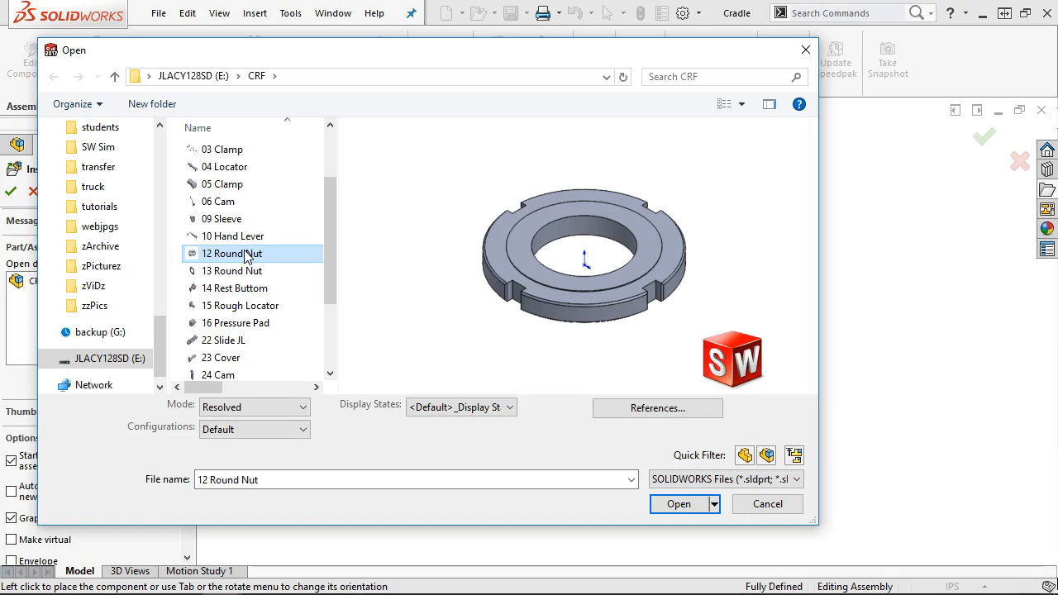
left_click(676, 503)
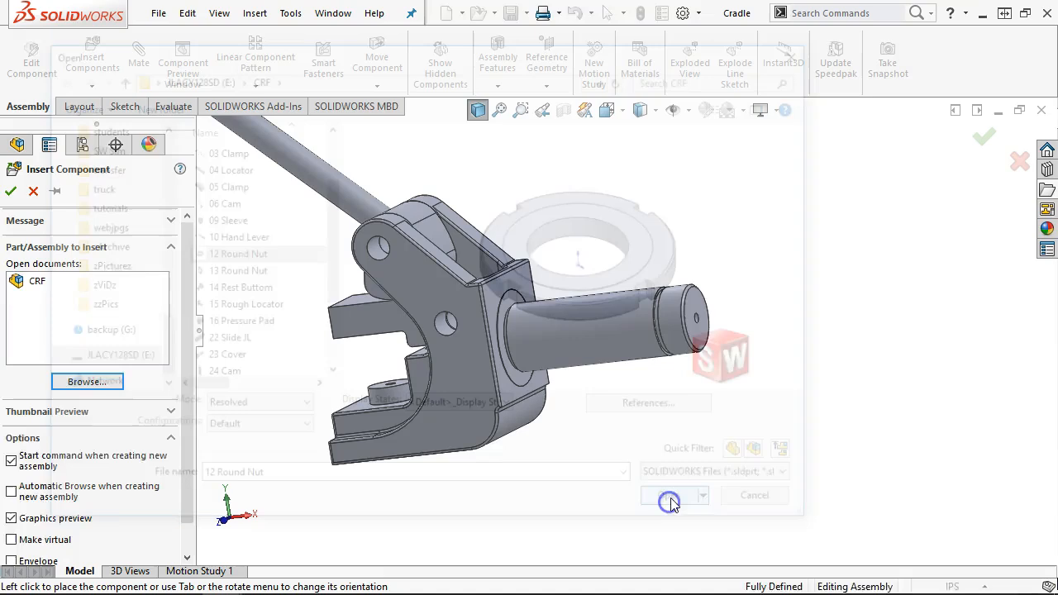
left_click(765, 318)
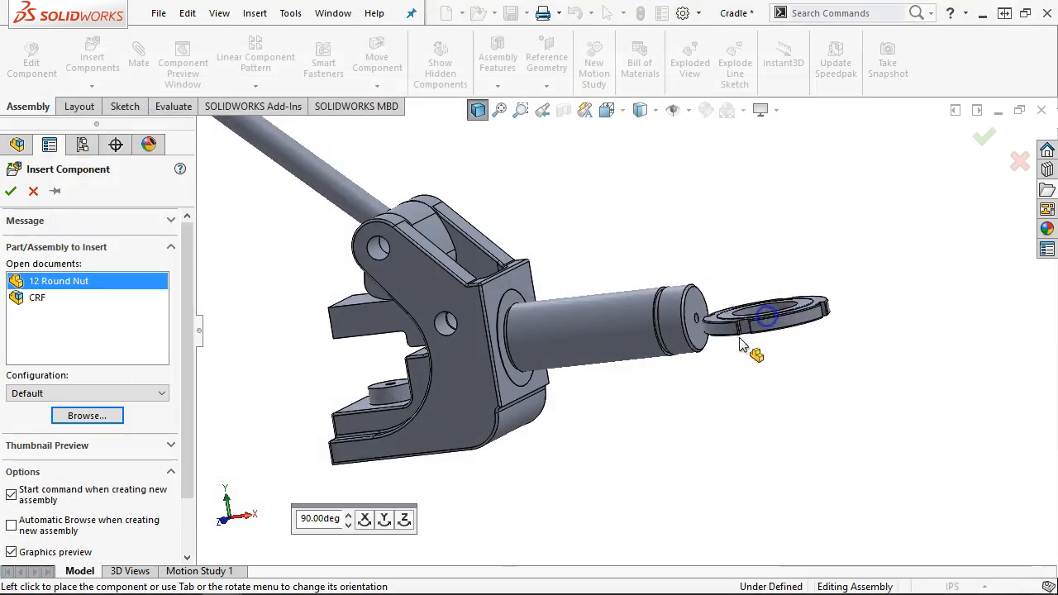
- Mate the 12 Round Nut's bore concentric with the cylindrical end section of the cradle's shaft
scroll(742, 345, "up", 5)
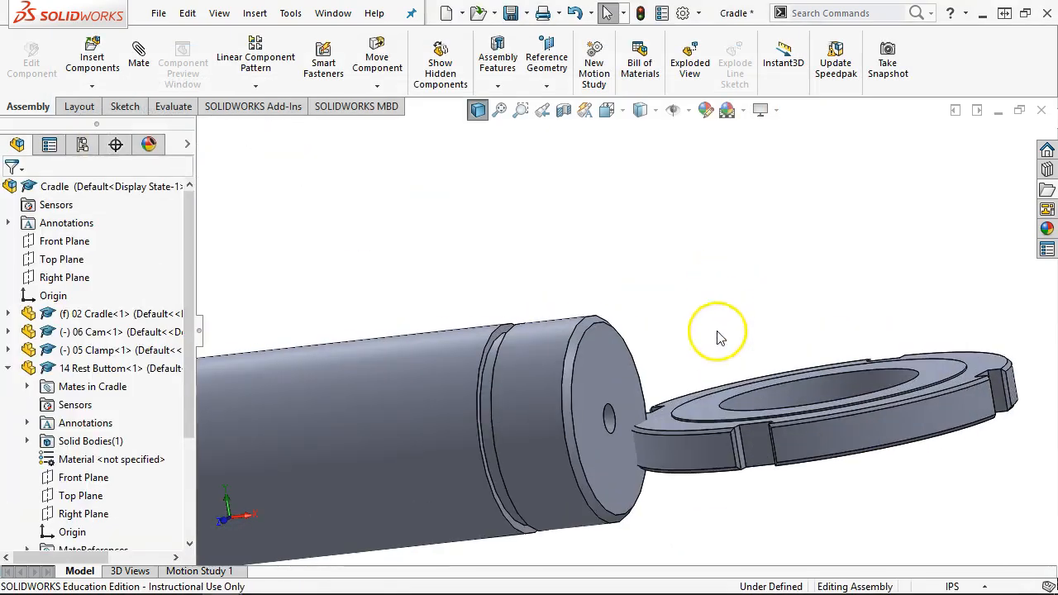
left_click(743, 405)
left_click(533, 374, "ctrl")
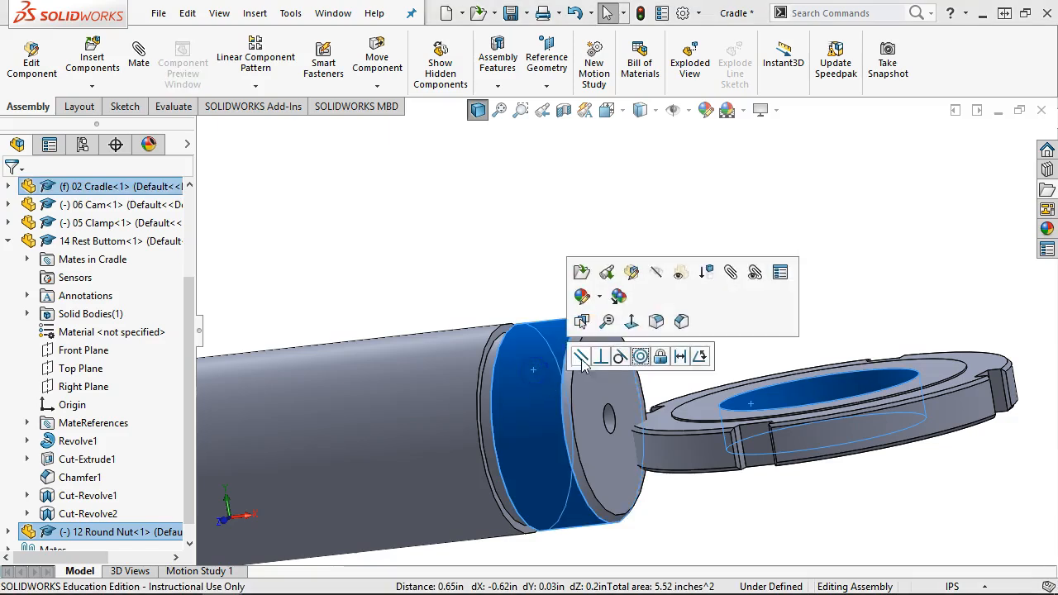
left_click(635, 356)
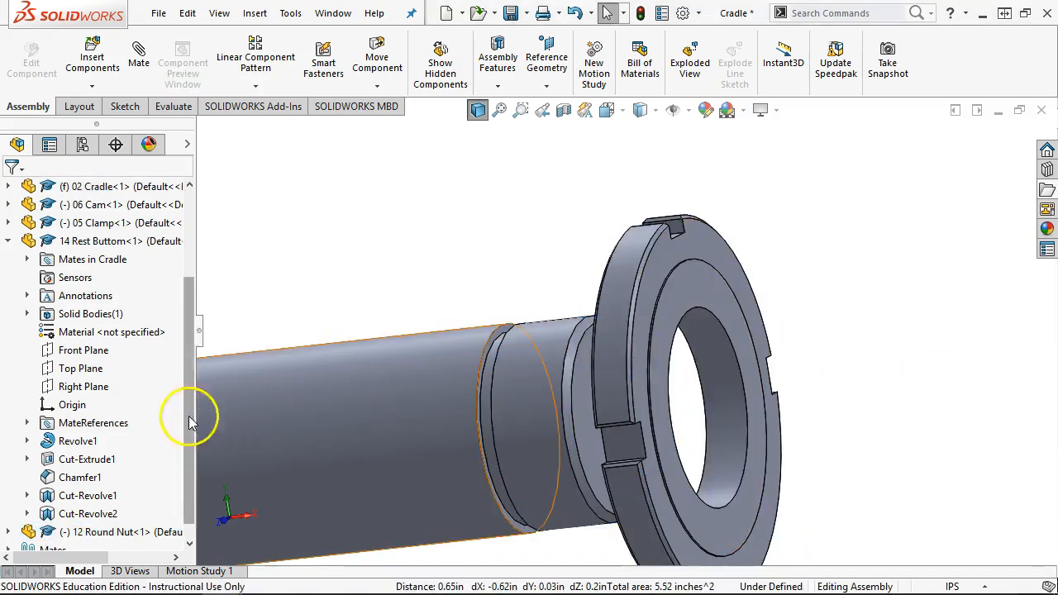
- Flip the alignment of the 12 Round Nut's concentric mate and lock its rotation
left_click(8, 241)
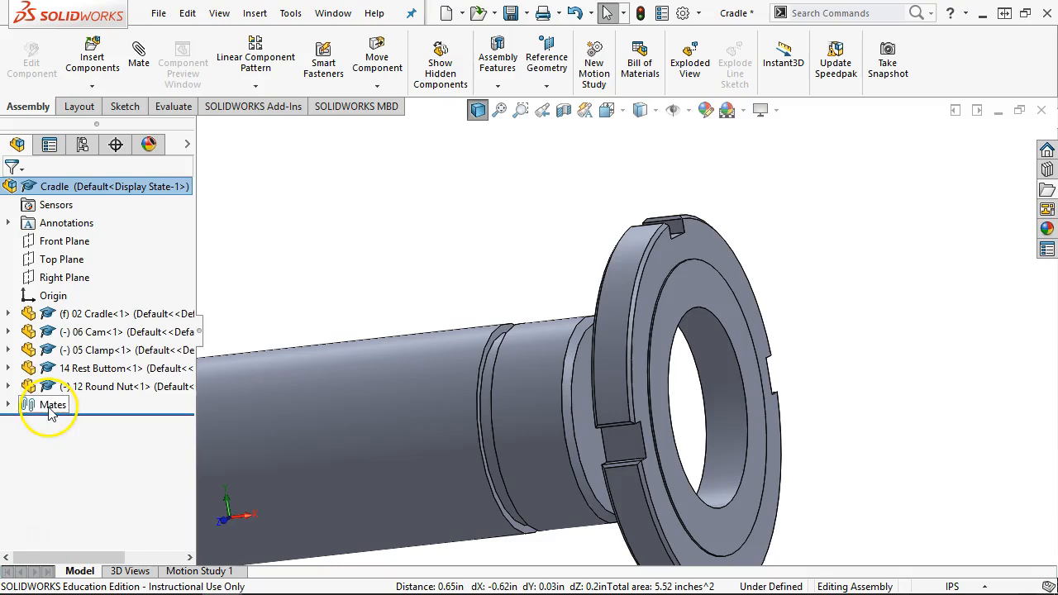
left_click(8, 382)
left_click(26, 313)
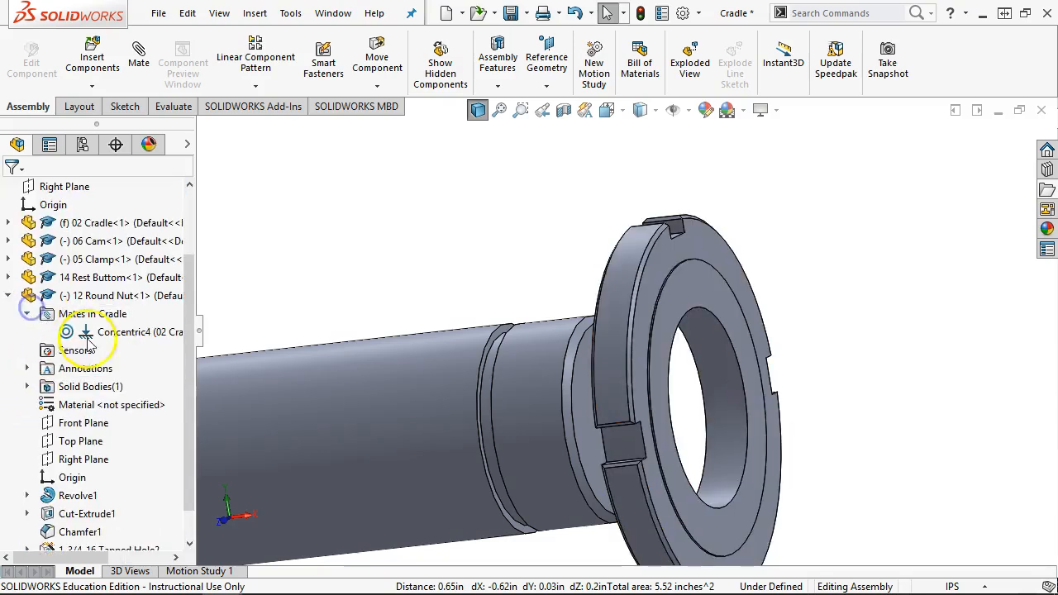
right_click(120, 332)
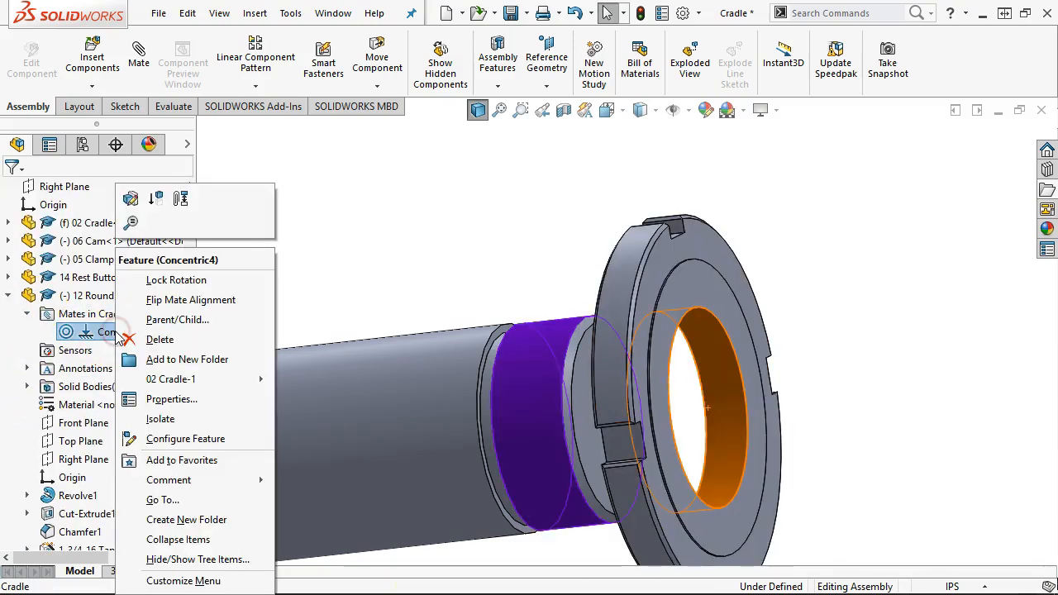
left_click(180, 300)
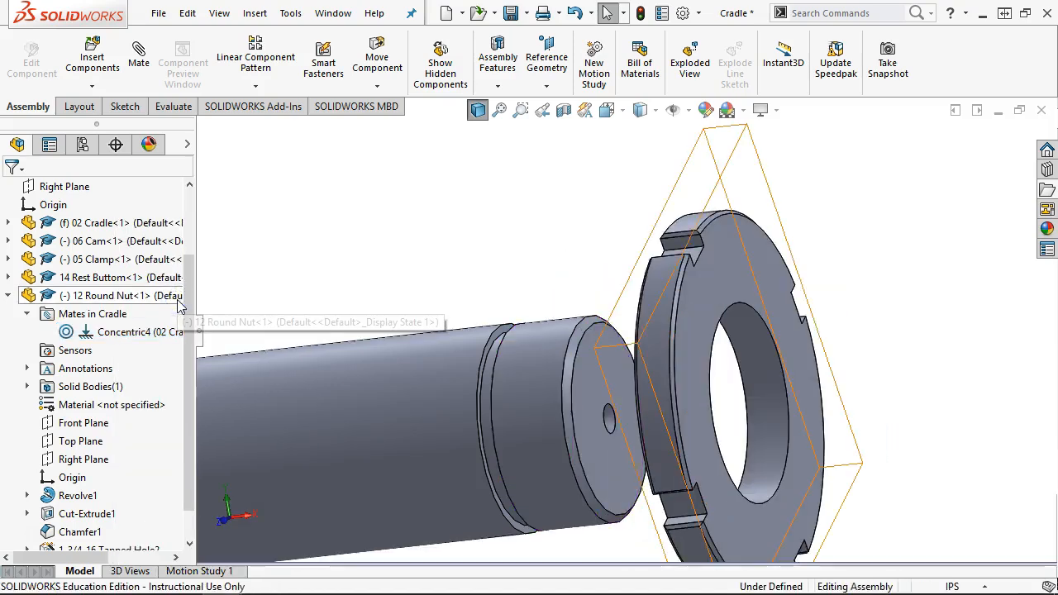
right_click(114, 331)
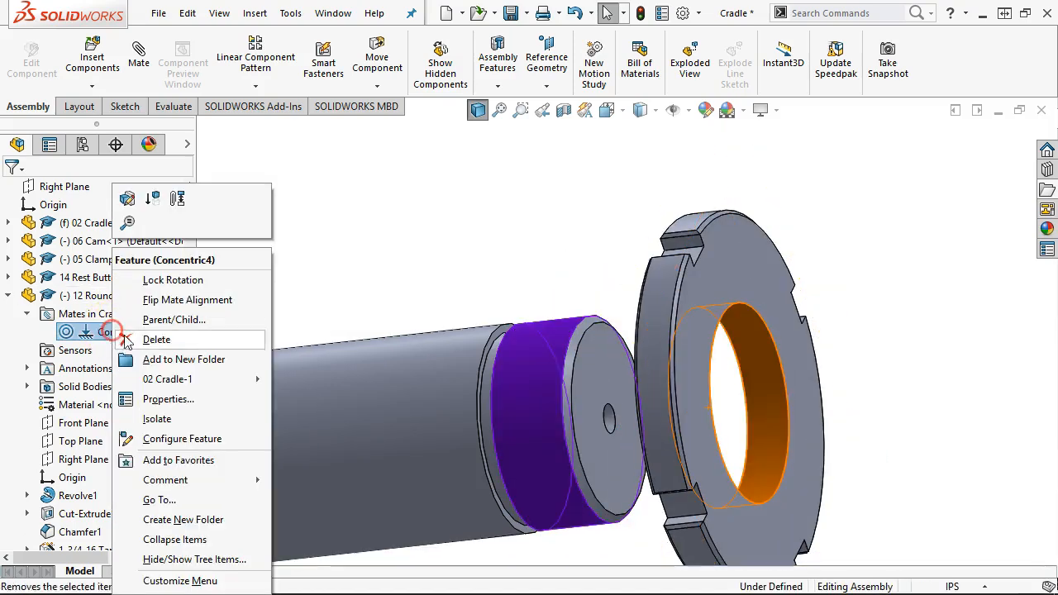
left_click(190, 280)
- Add a 4.25 in distance mate between the 12 Round Nut's raised ring face toward the cradle and the shaft shoulder's ring face
scroll(376, 255, "up", 5)
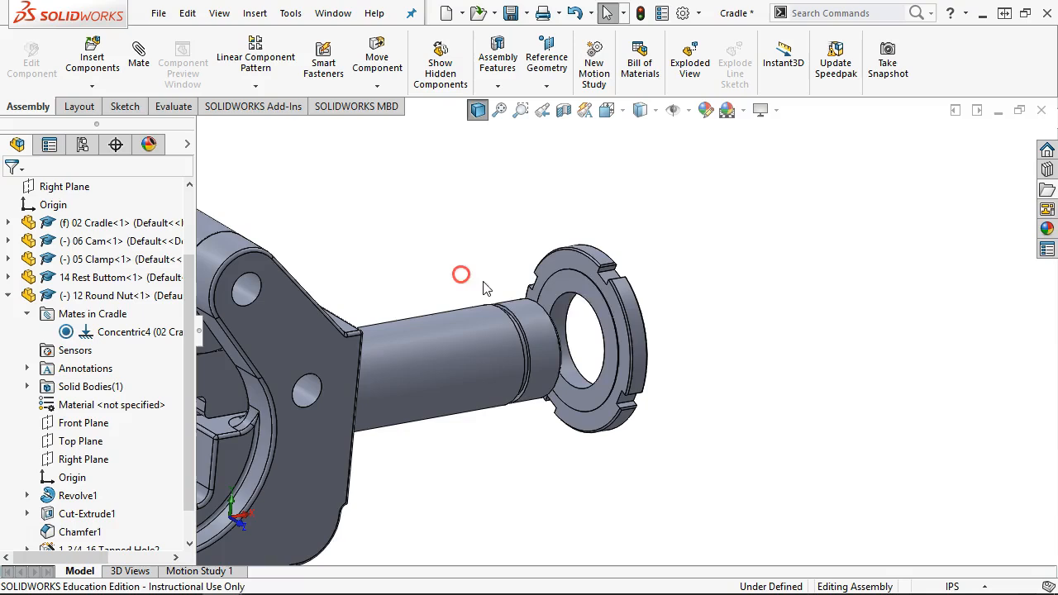
left_click(519, 301)
middle_click_drag(519, 301, 533, 304)
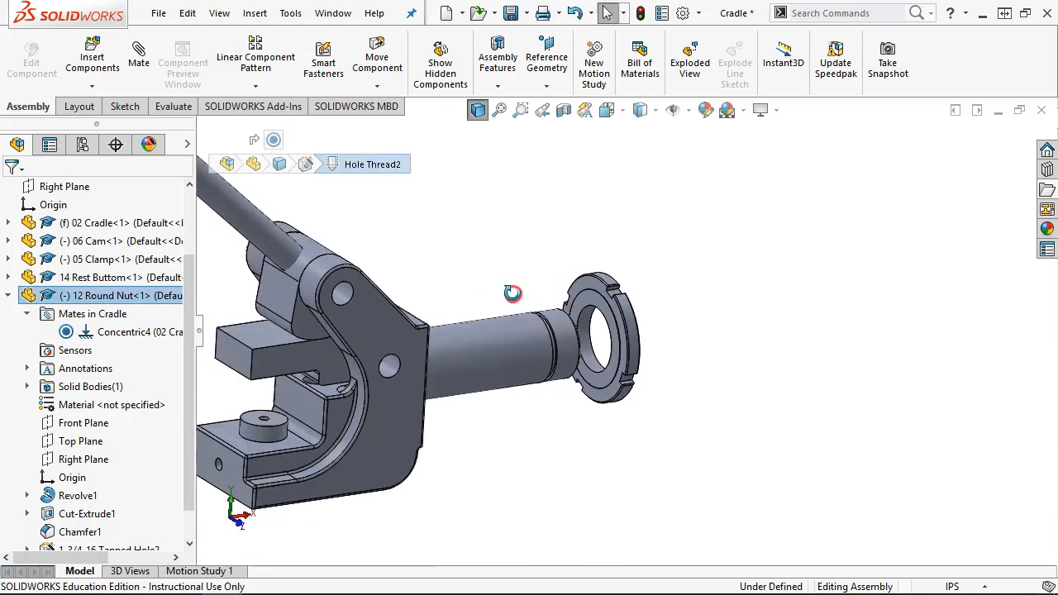
left_click(572, 313)
middle_click_drag(547, 216, 460, 312)
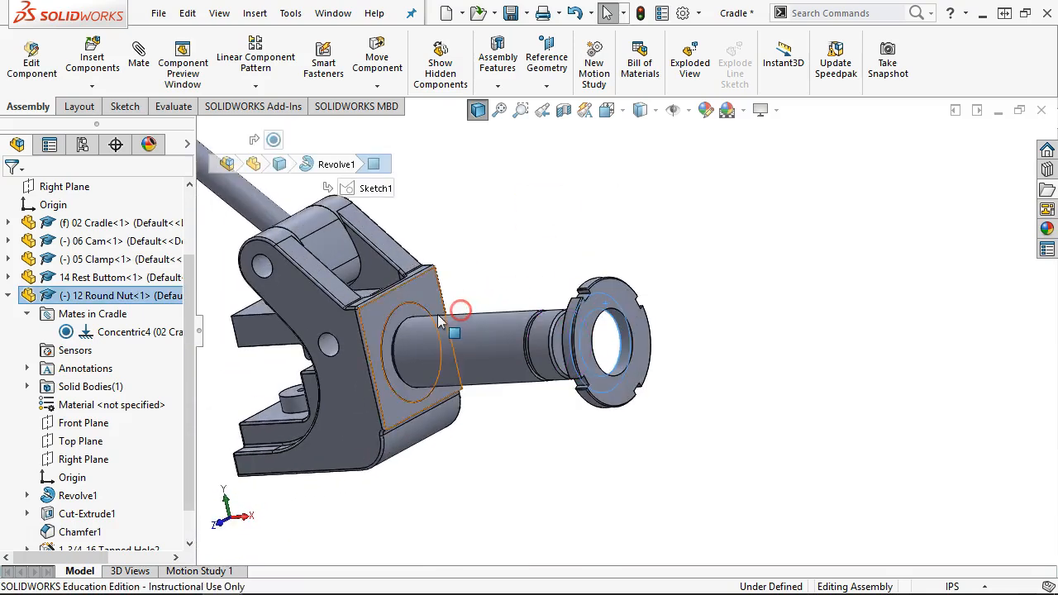
scroll(451, 323, "down", 4)
left_click(452, 322, "ctrl")
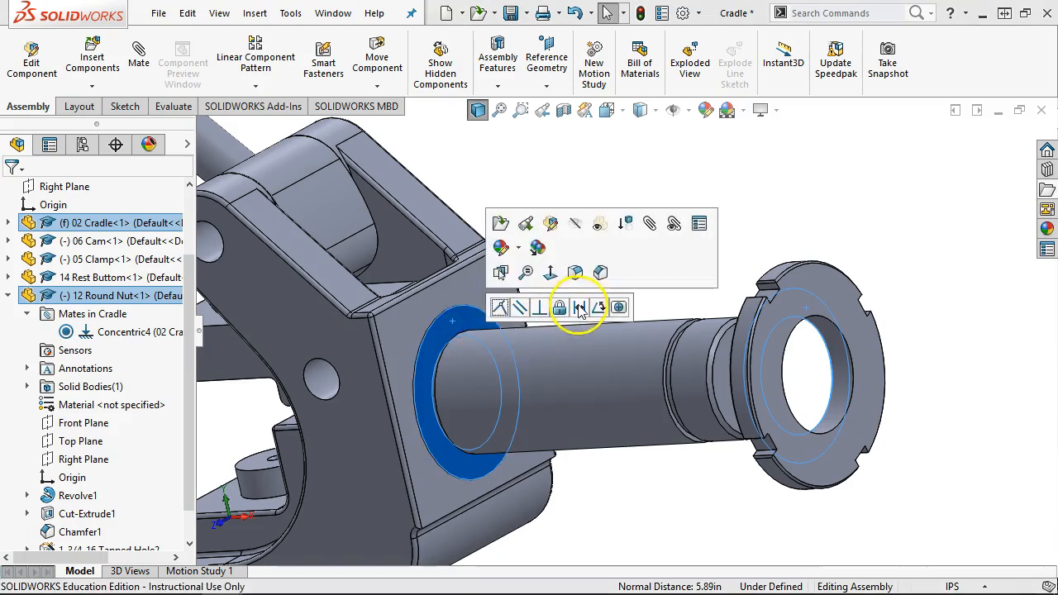
left_click(581, 307)
type("4.2")
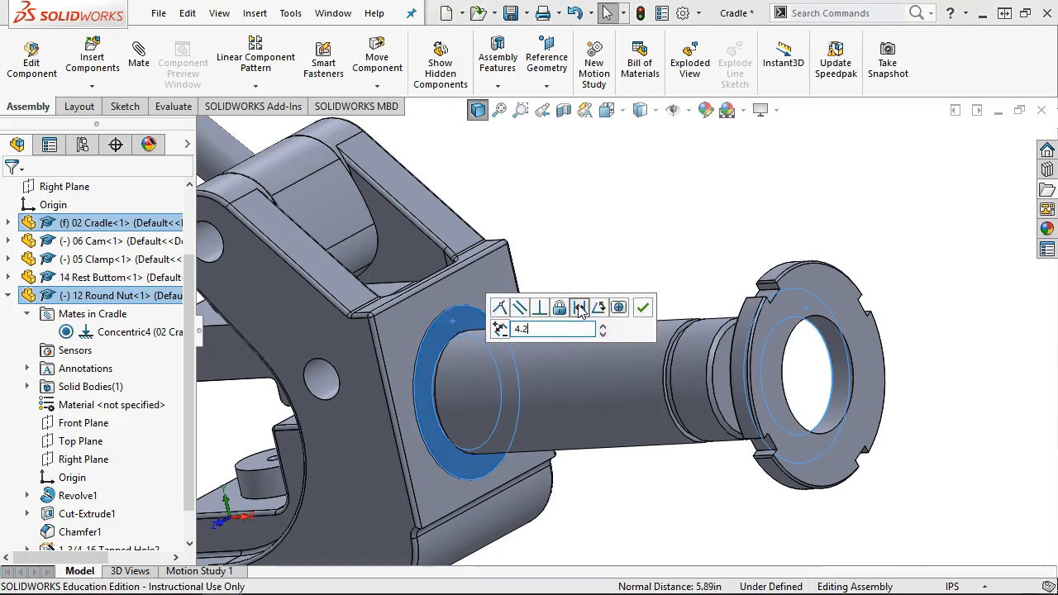
type("5")
key("Return")
left_click(643, 308)
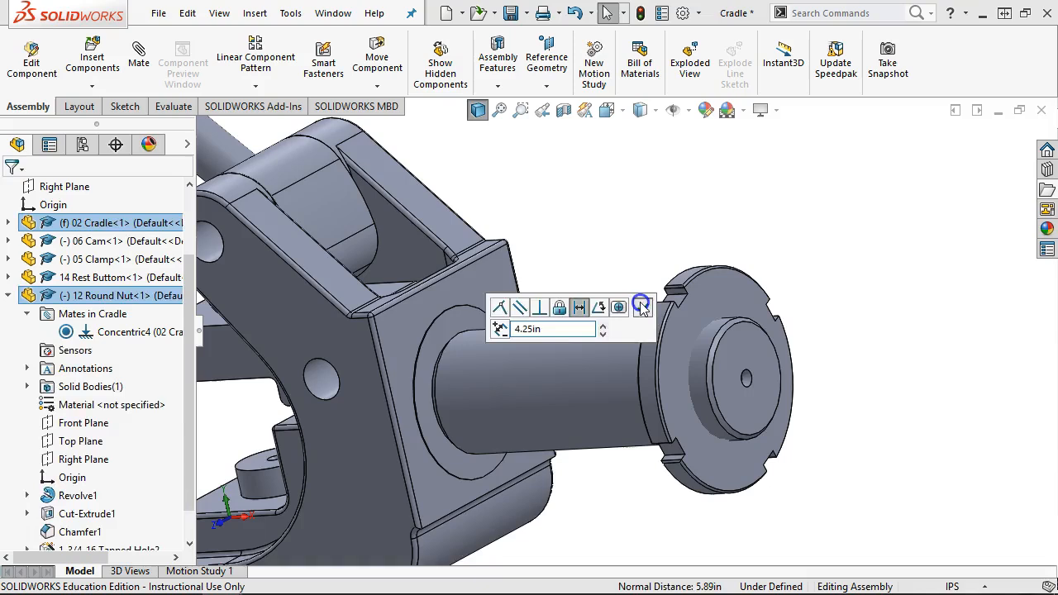
- Test whether the mounted 12 Round Nut can still be moved on the shaft, and clear the selection
middle_click_drag(645, 203, 703, 173)
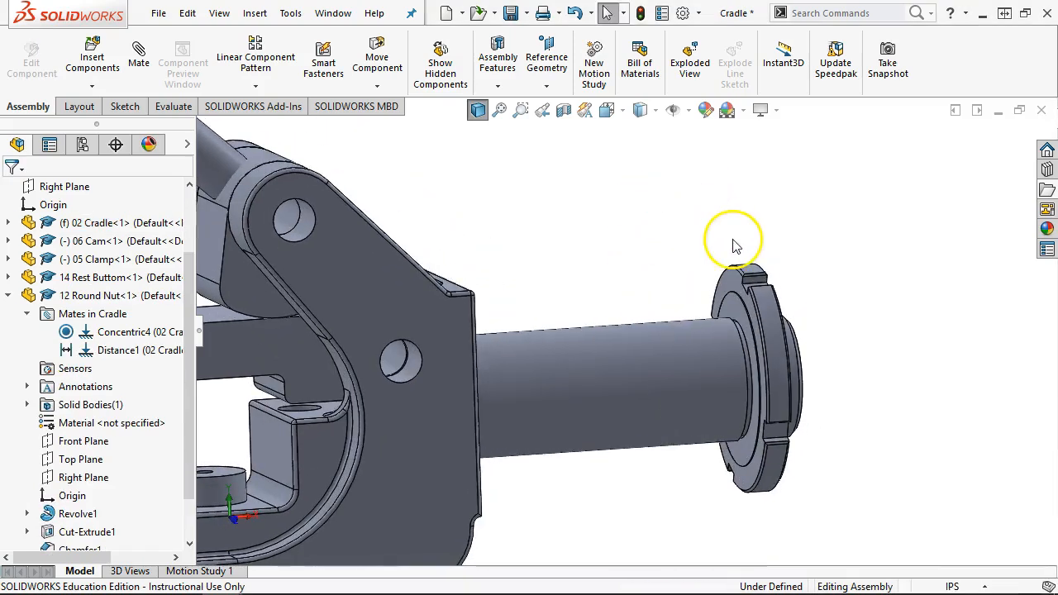
left_click_drag(744, 318, 708, 291)
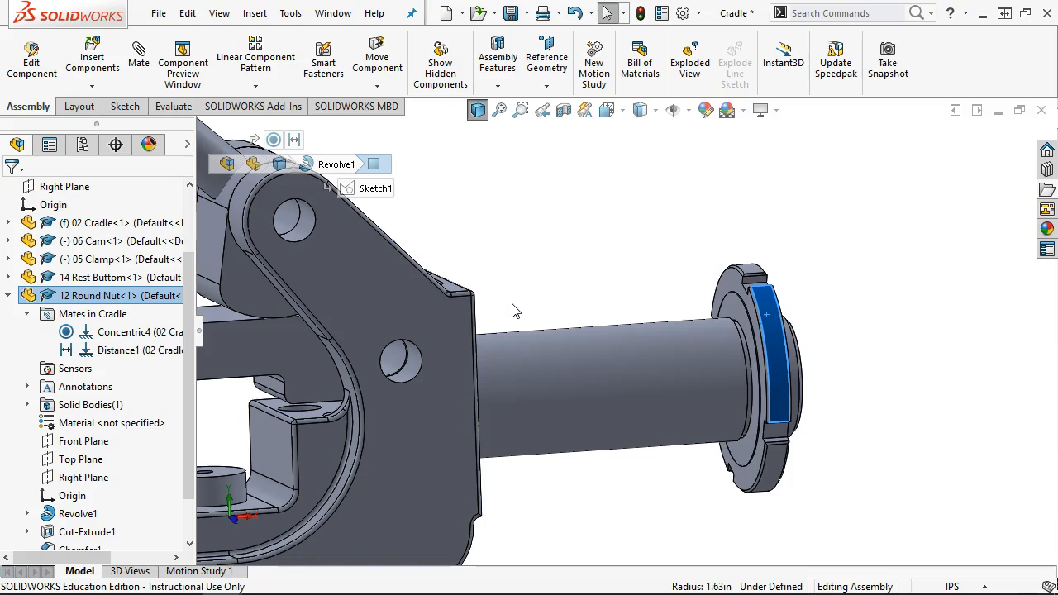
scroll(580, 271, "up", 5)
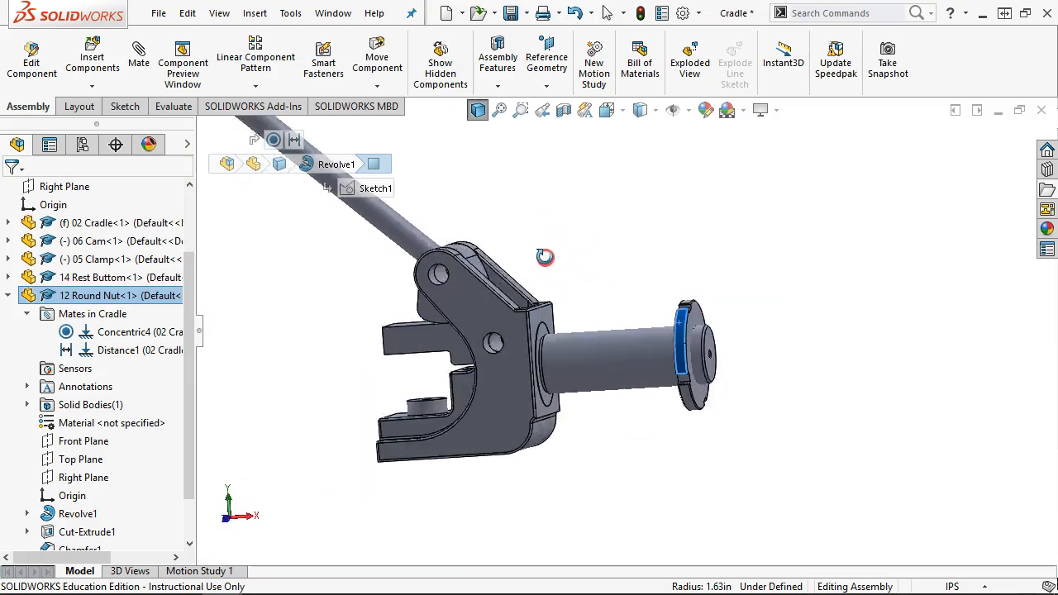
scroll(562, 264, "down", 3)
scroll(624, 417, "down", 2)
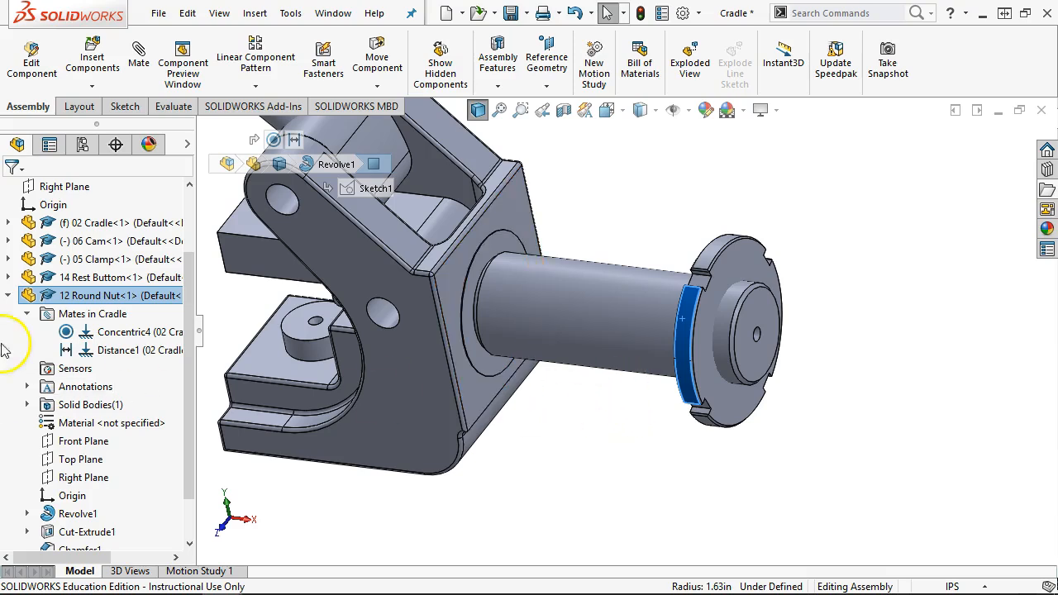
left_click(8, 296)
left_click(741, 491)
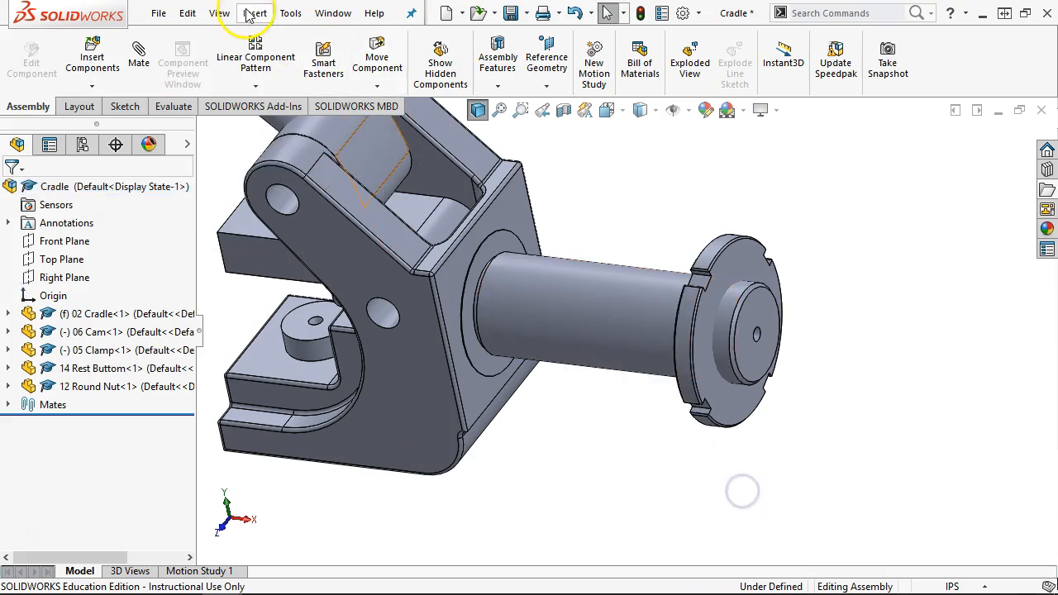
- Insert the 13 Round Nut part from the CRF folder, placing it just beyond the free end of the cradle's shaft
left_click(72, 60)
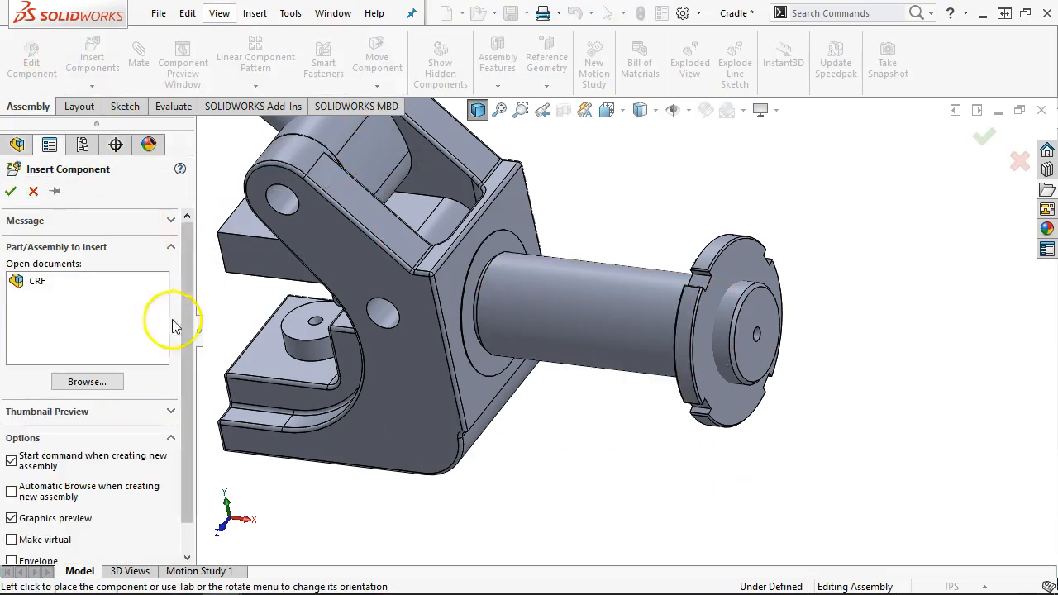
left_click(107, 380)
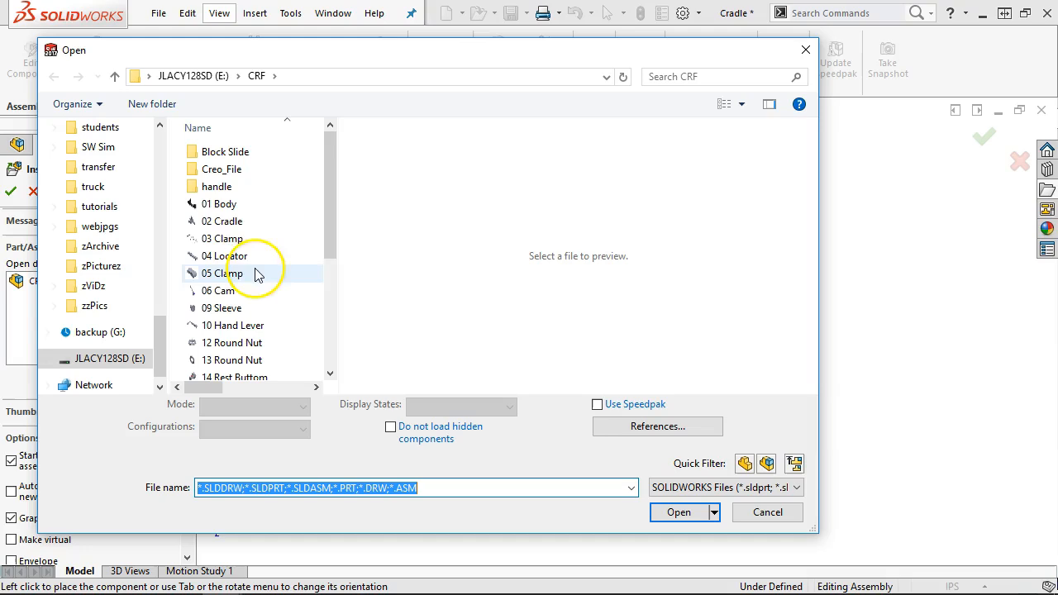
left_click_drag(329, 238, 330, 272)
left_click(239, 266)
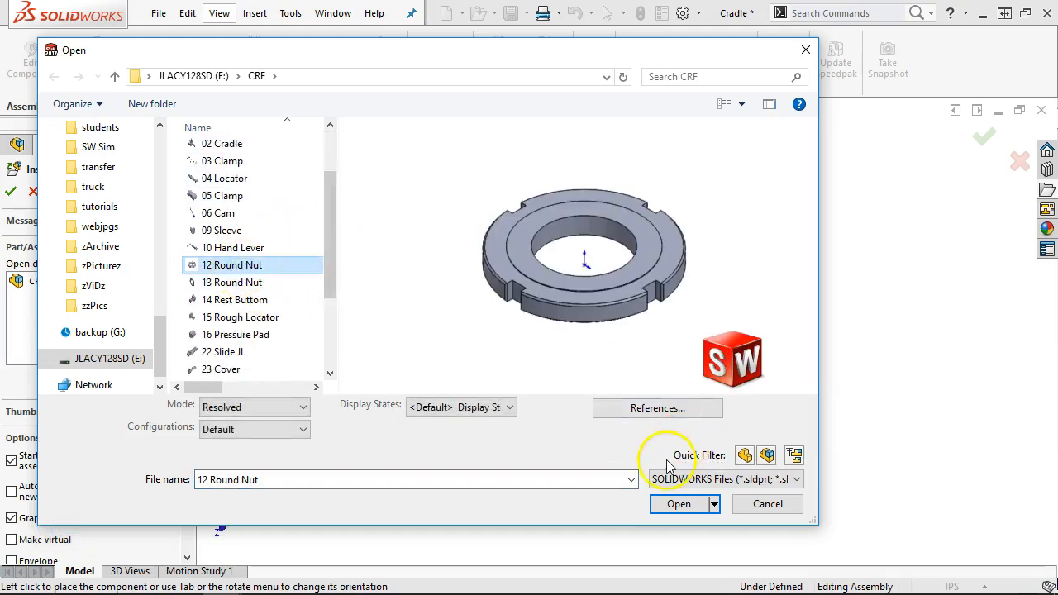
left_click(211, 283)
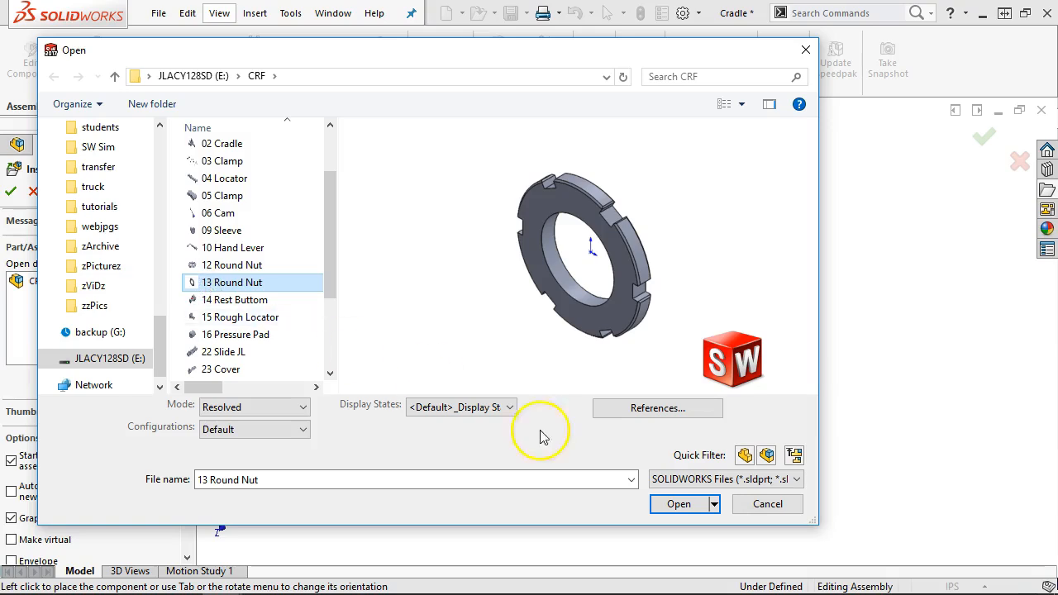
left_click(679, 503)
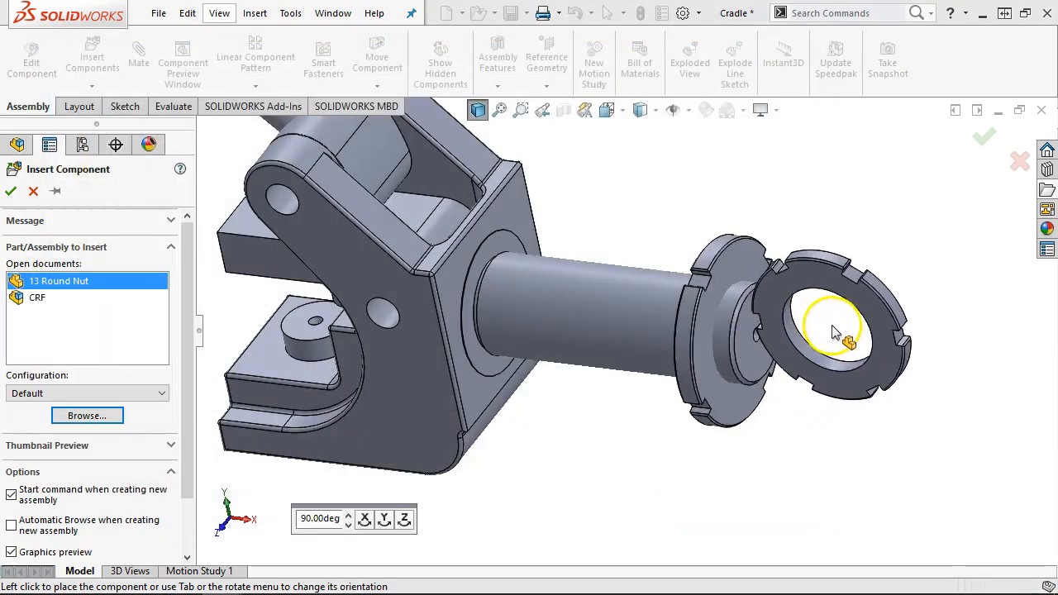
left_click(835, 333)
- Mate the 13 Round Nut's bore concentric with the cylindrical end section of the cradle's shaft
scroll(802, 330, "down", 4)
left_click(740, 381)
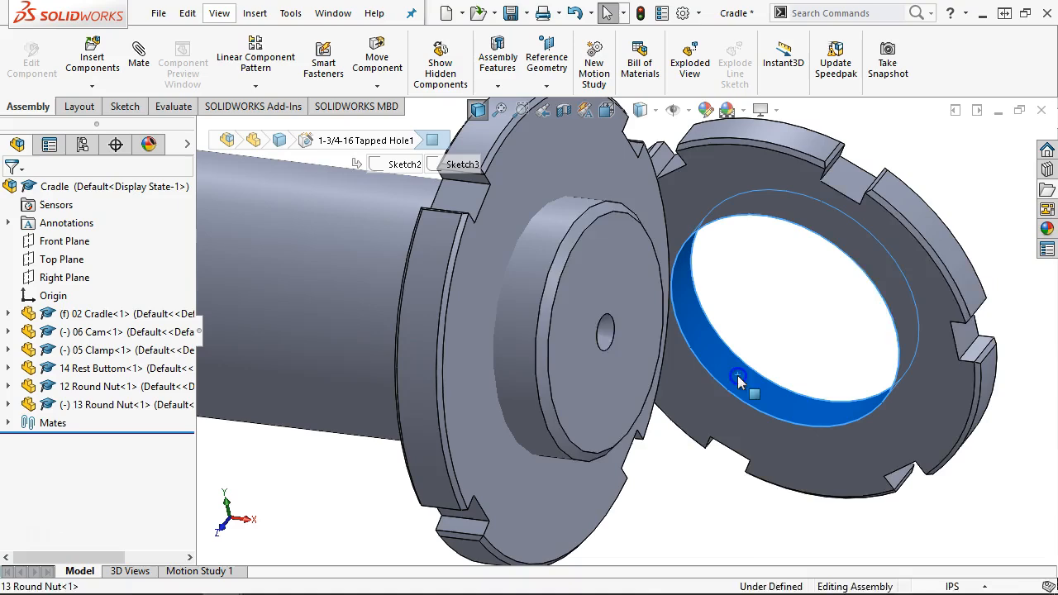
left_click(522, 301, "ctrl")
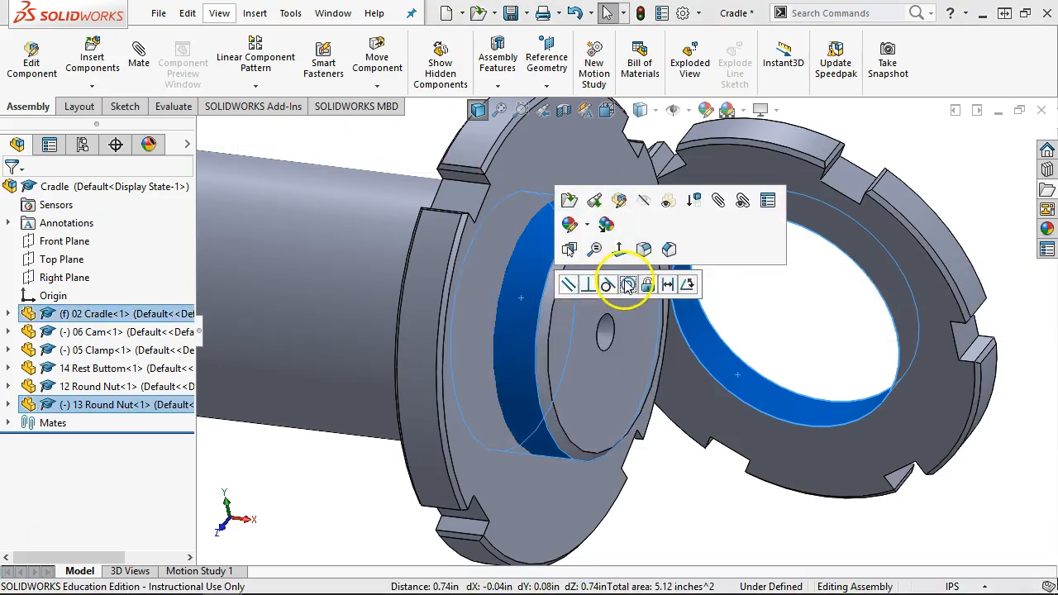
left_click(627, 284)
- Mate the 13 Round Nut's inward face coincident with the outer face of the 12 Round Nut
middle_click_drag(651, 264, 796, 234)
left_click(715, 211)
middle_click_drag(941, 314, 879, 285)
left_click(624, 206, "ctrl")
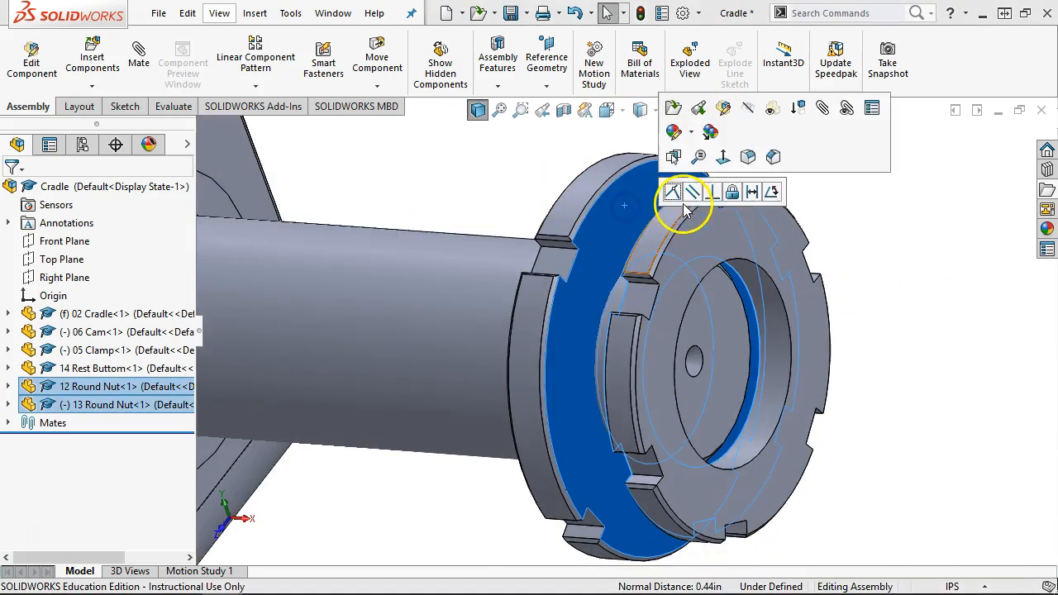
left_click(673, 191)
left_click(644, 295)
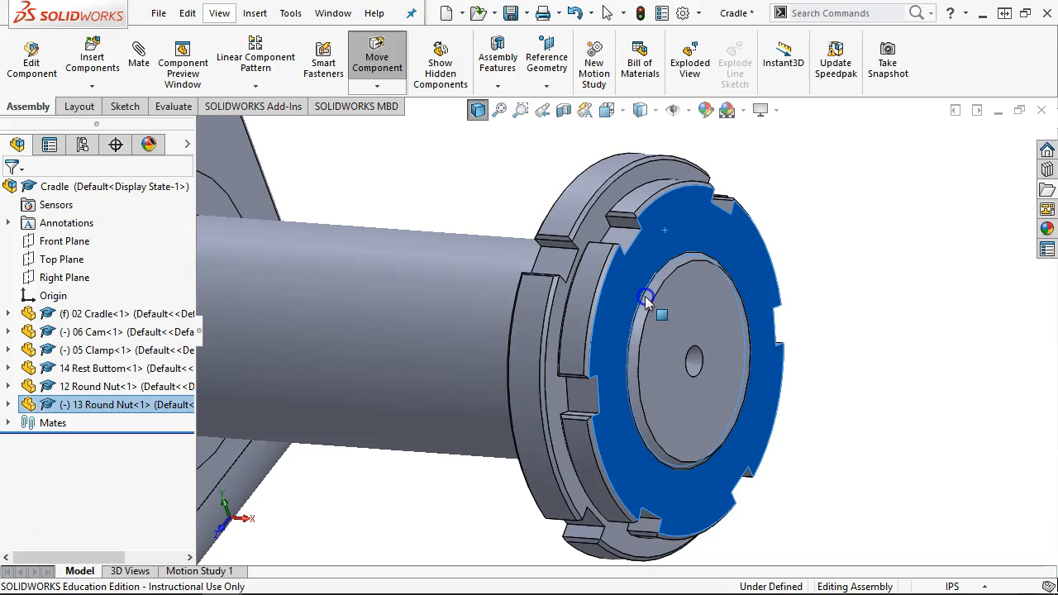
- Lock the rotation of the 13 Round Nut's concentric mate
scroll(648, 356, "up", 5)
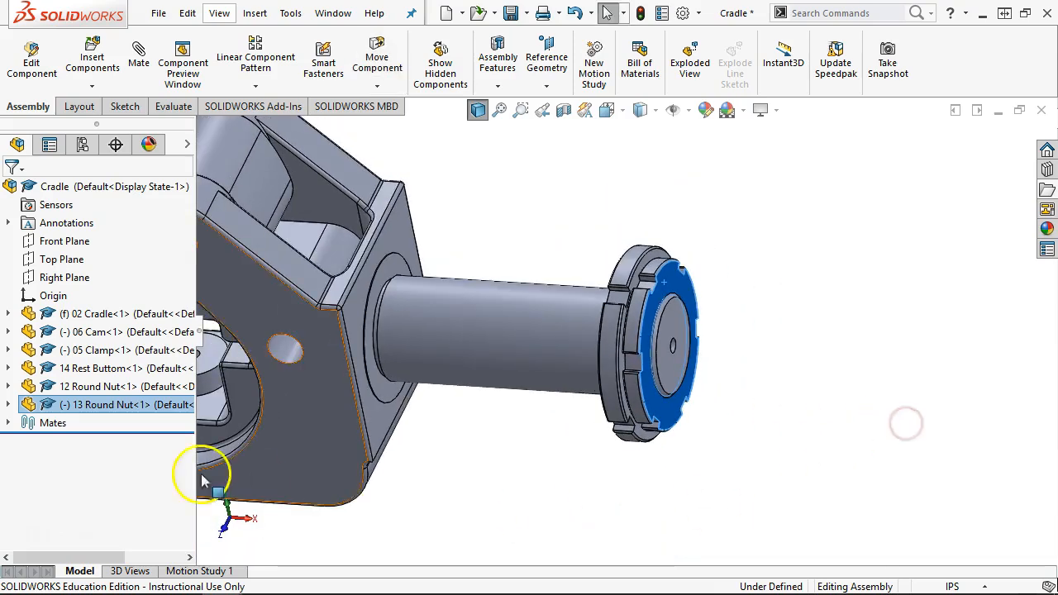
left_click(9, 405)
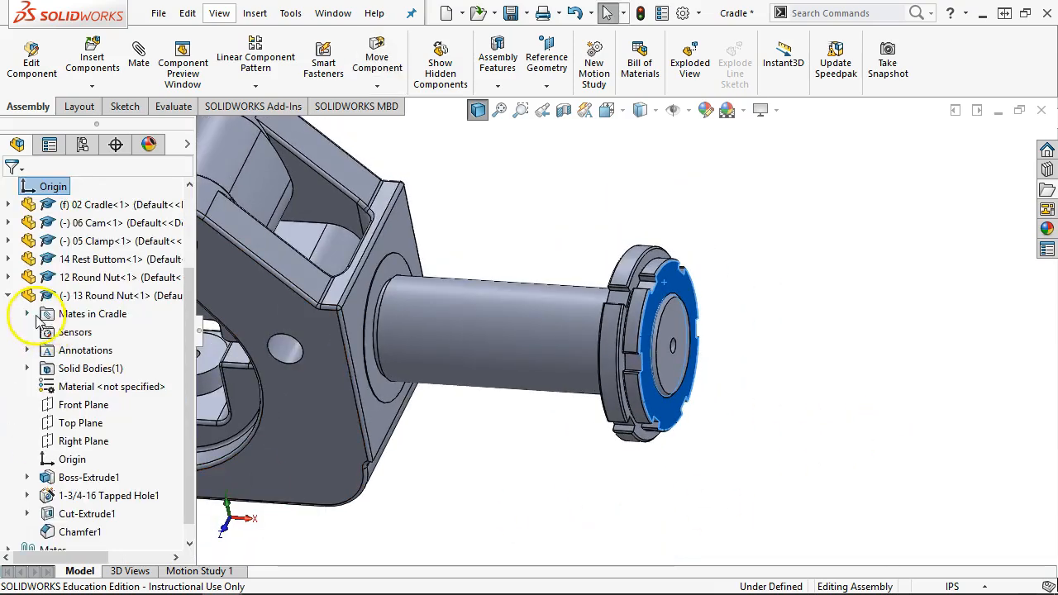
left_click(26, 314)
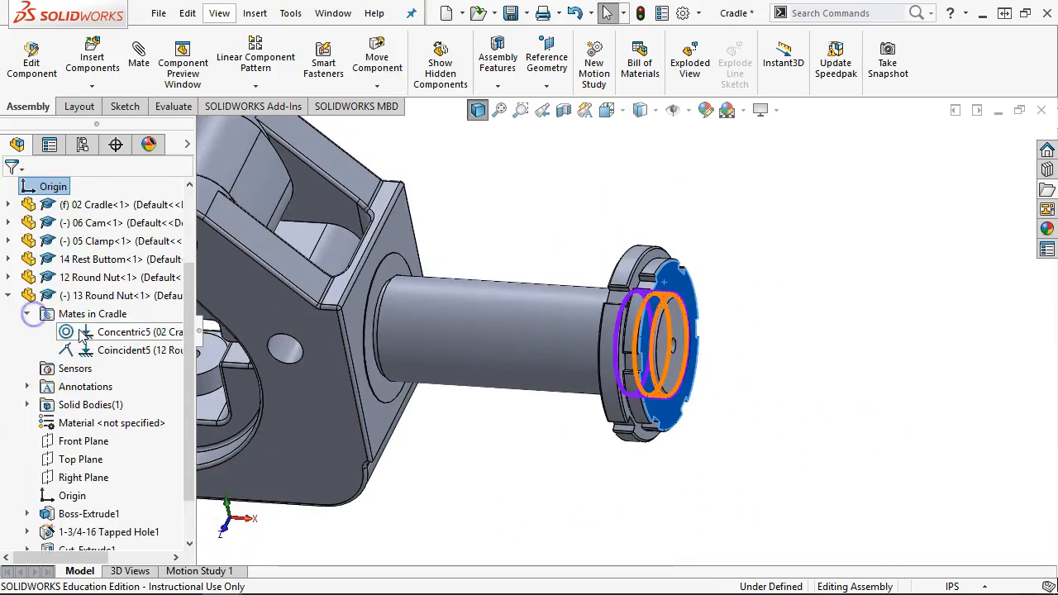
right_click(120, 332)
left_click(175, 285)
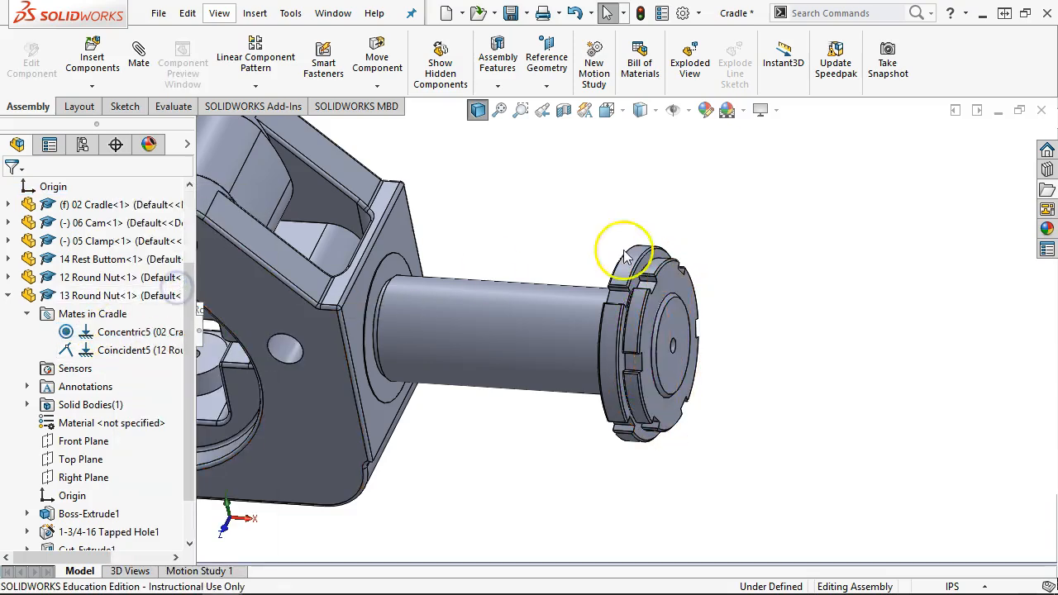
left_click(8, 295)
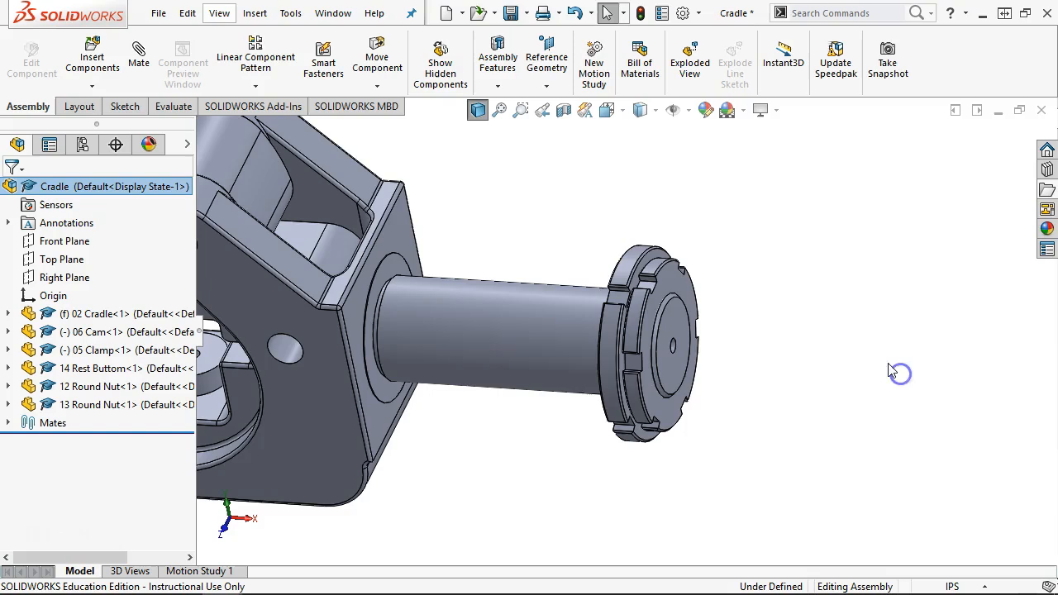
- Show the Cradle assembly in isometric view, save it, and inspect it from the jaw side
key("ctrl+7")
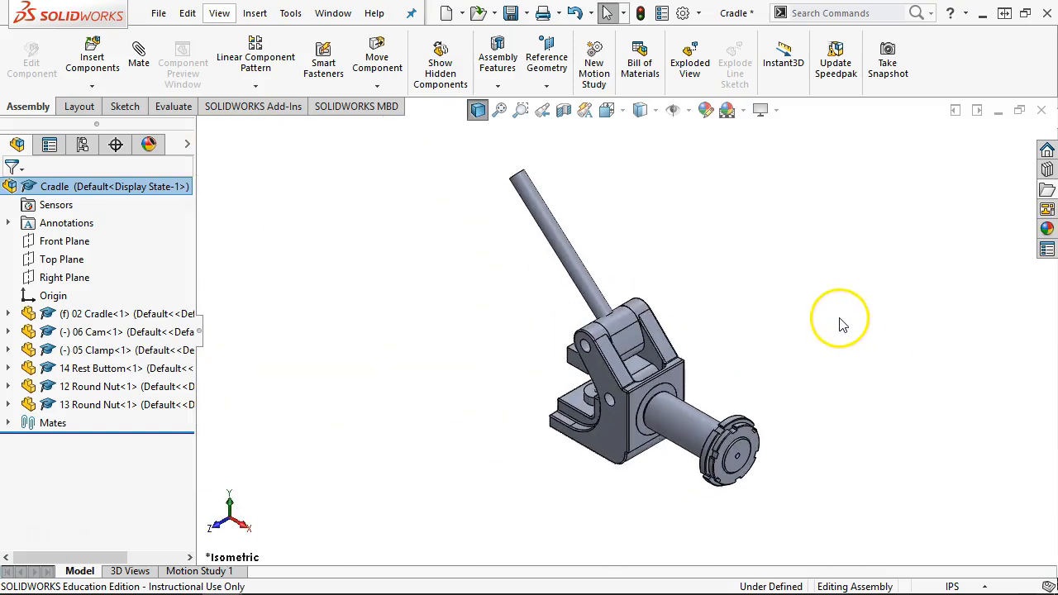
middle_click_drag(755, 295, 816, 240)
scroll(675, 411, "down", 3)
middle_click_drag(744, 437, 485, 469)
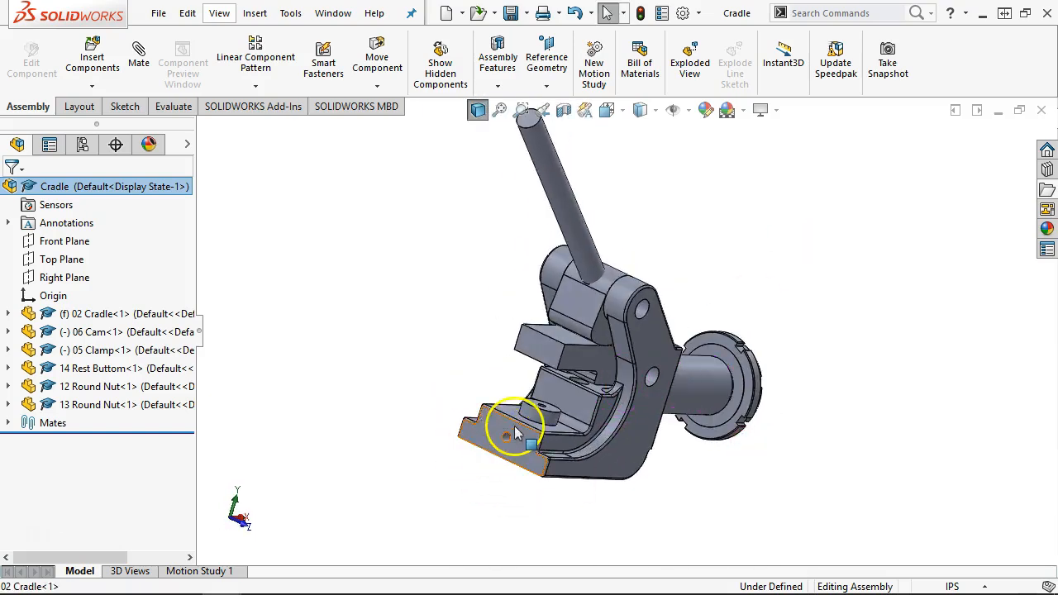
- In front view, swing the 06 Cam lever to a steeper position, then rebuild and save the Cradle assembly
middle_click_drag(562, 380, 602, 437)
scroll(602, 437, "down", 3)
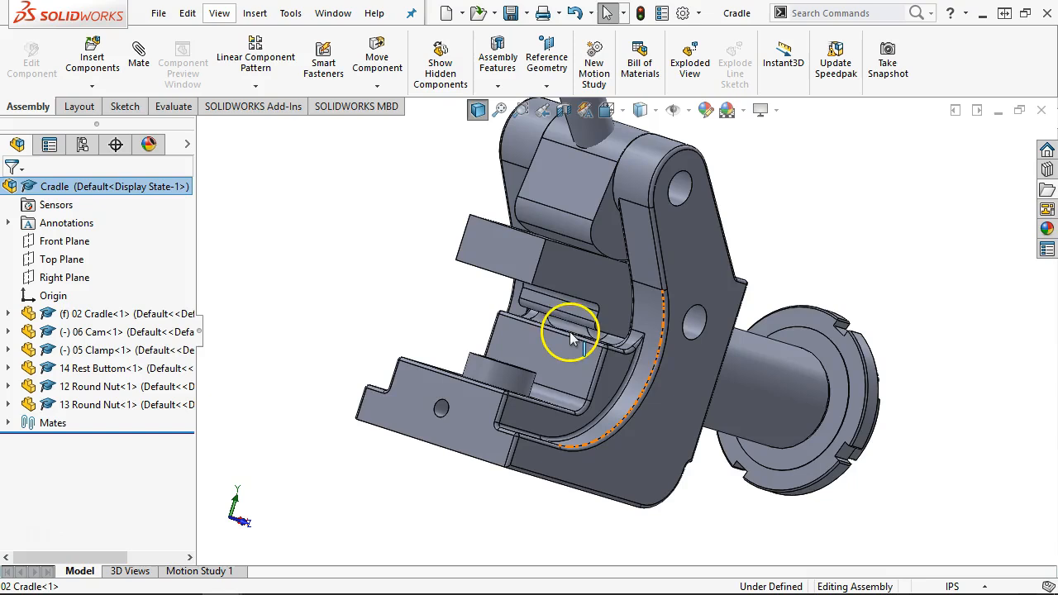
middle_click_drag(629, 347, 661, 154)
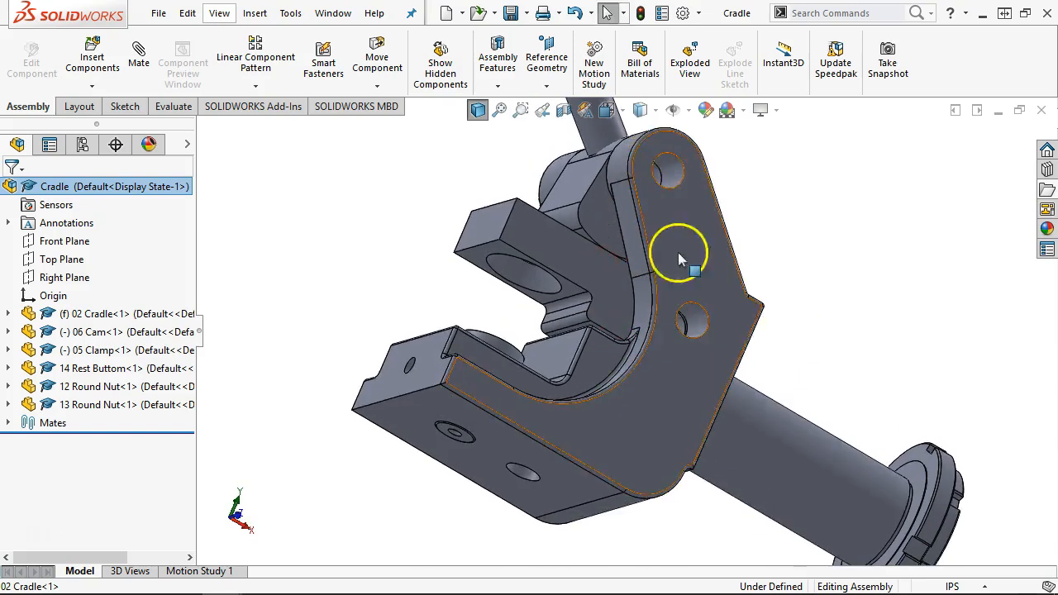
key("ctrl+1")
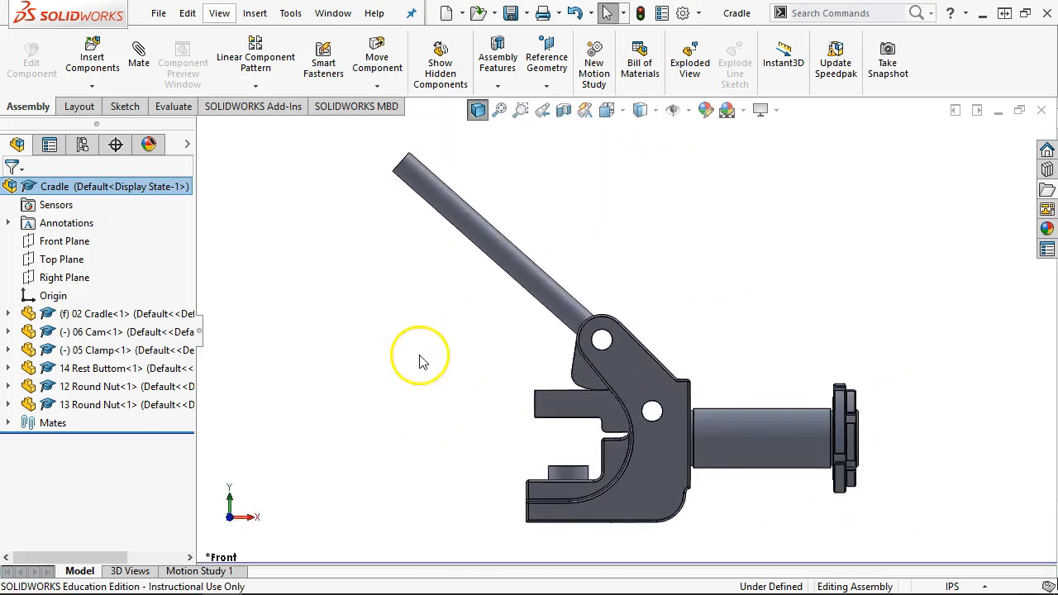
mouse_move(555, 246)
left_mouse_down()
mouse_move(585, 246)
mouse_move(565, 246)
left_mouse_up()
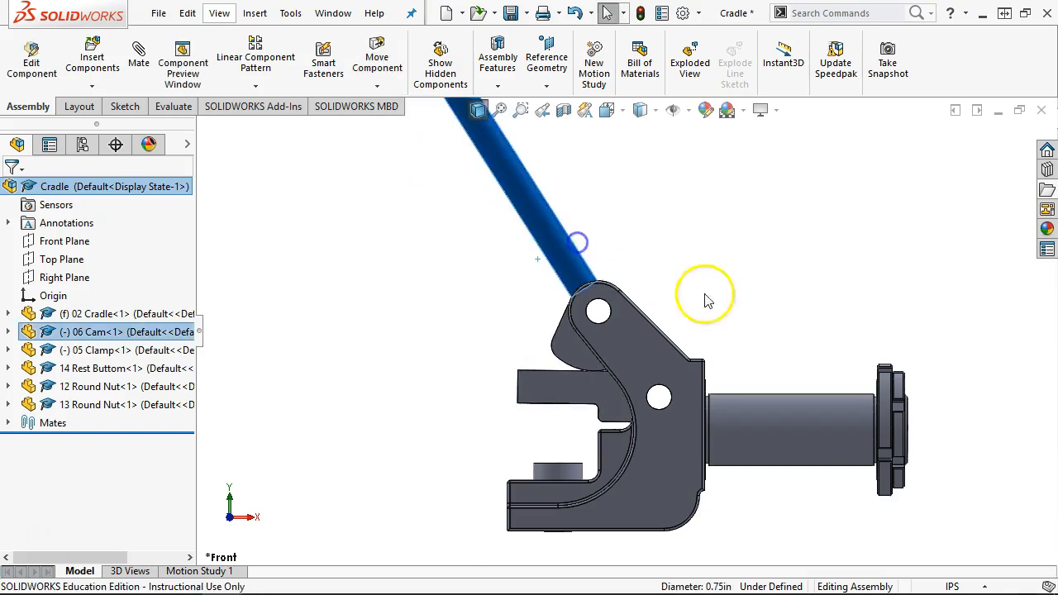
left_click(760, 326)
key("ctrl+s")
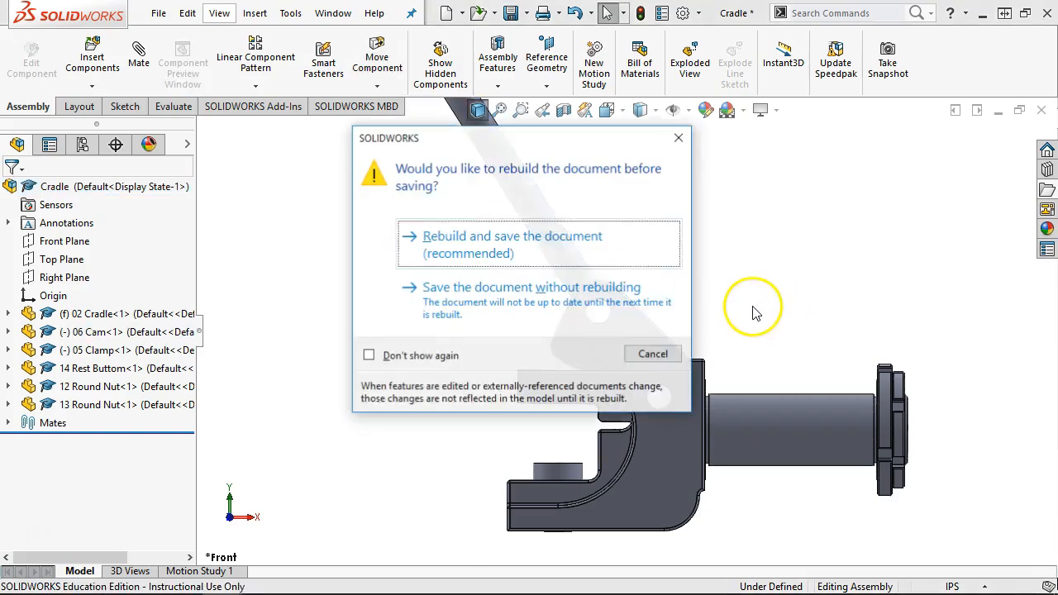
left_click(517, 241)
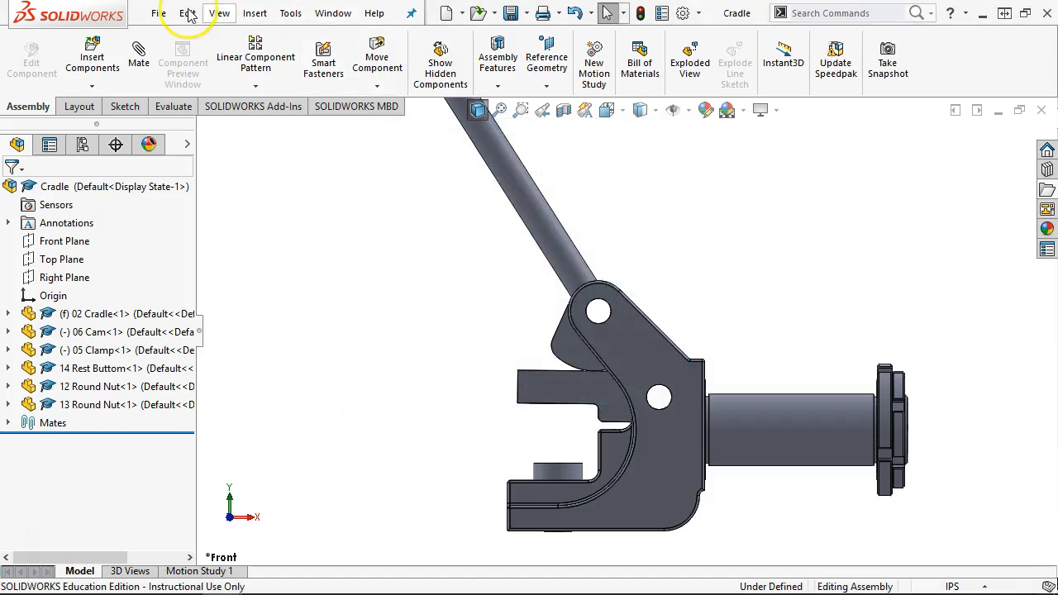
- Switch to the open CRF assembly document
left_click(355, 15)
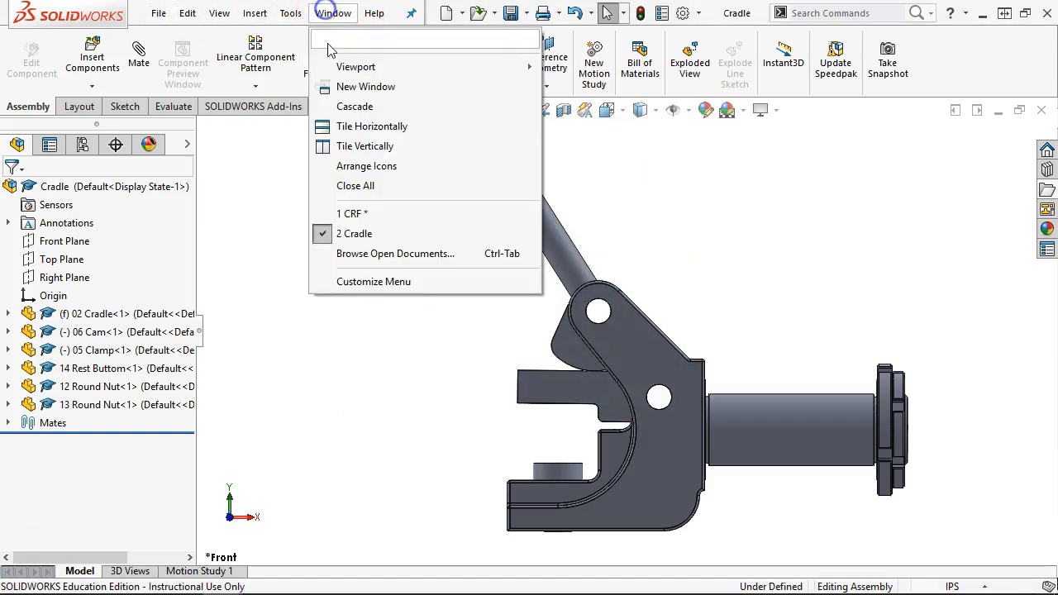
left_click(350, 216)
scroll(385, 209, "up", 5)
left_click(538, 206)
middle_click_drag(538, 205, 653, 207)
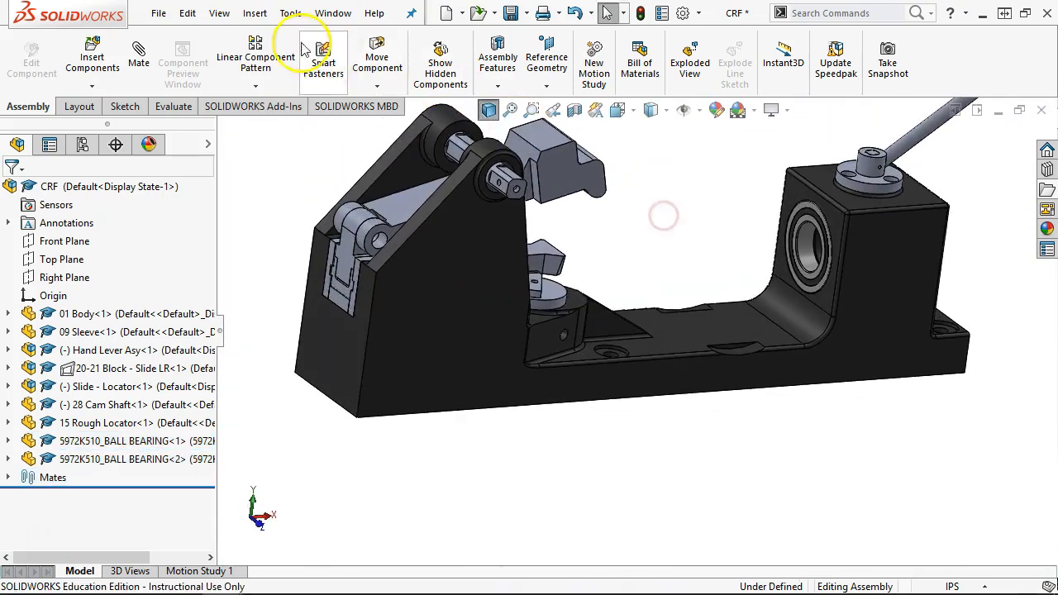
- Insert the Cradle assembly as a component and position it near the bearing block of the 01 Body
left_click(255, 14)
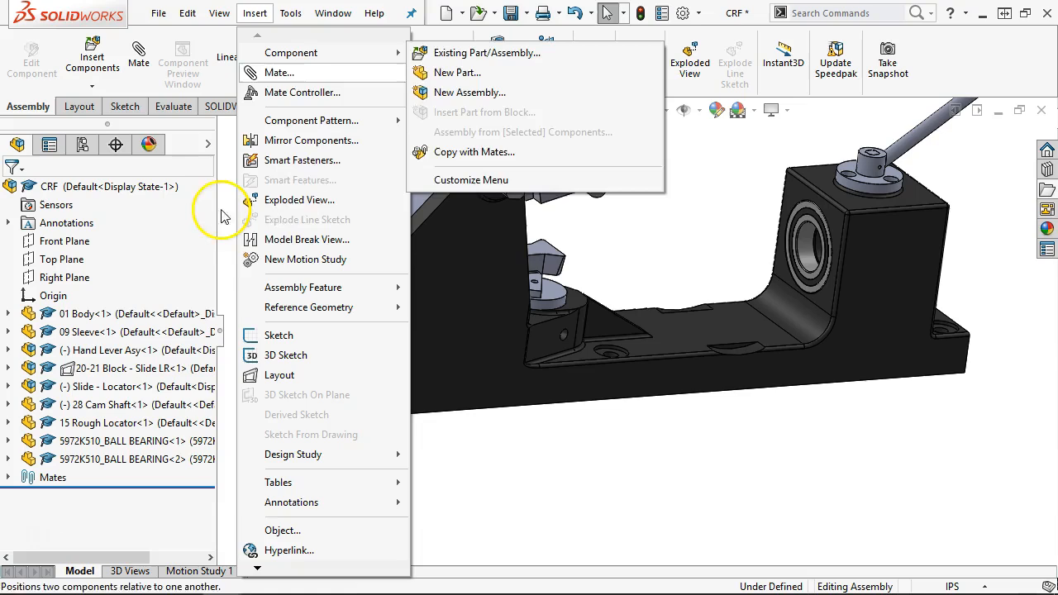
mouse_move(306, 58)
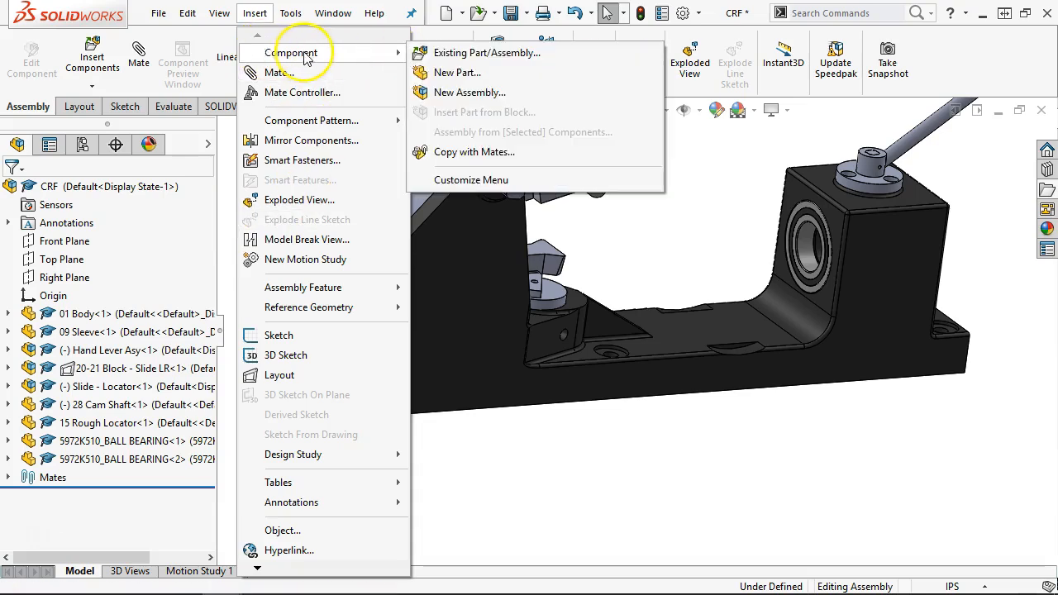
left_click(451, 52)
left_click(42, 282)
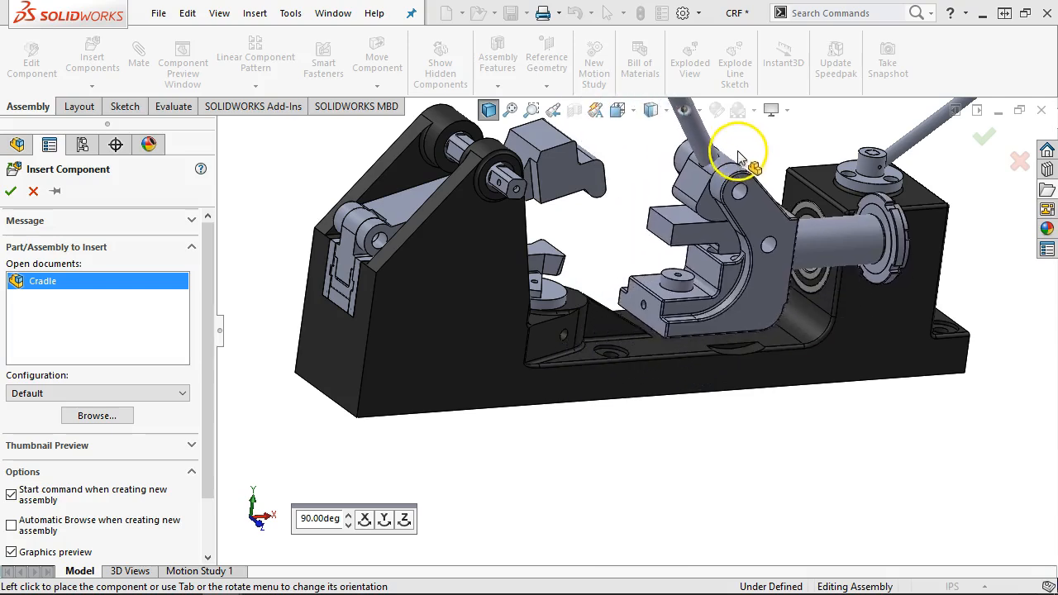
left_click(741, 158)
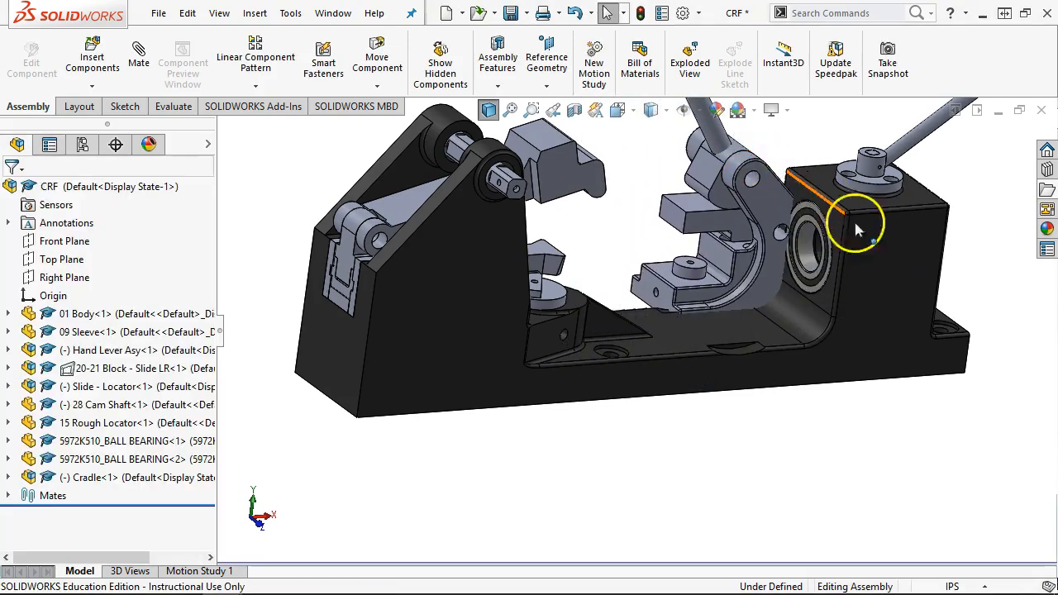
left_click_drag(761, 265, 704, 197)
- Mate the cradle's cylindrical shaft concentric with the bearing bore through the 01 Body
middle_click_drag(886, 277, 765, 307)
scroll(930, 286, "down", 3)
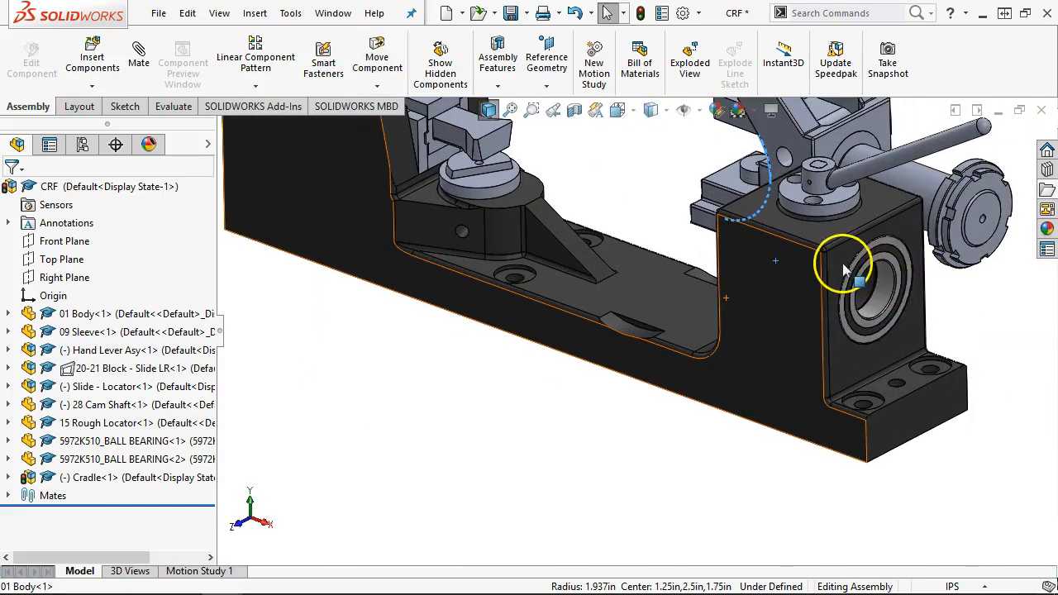
left_click(871, 283)
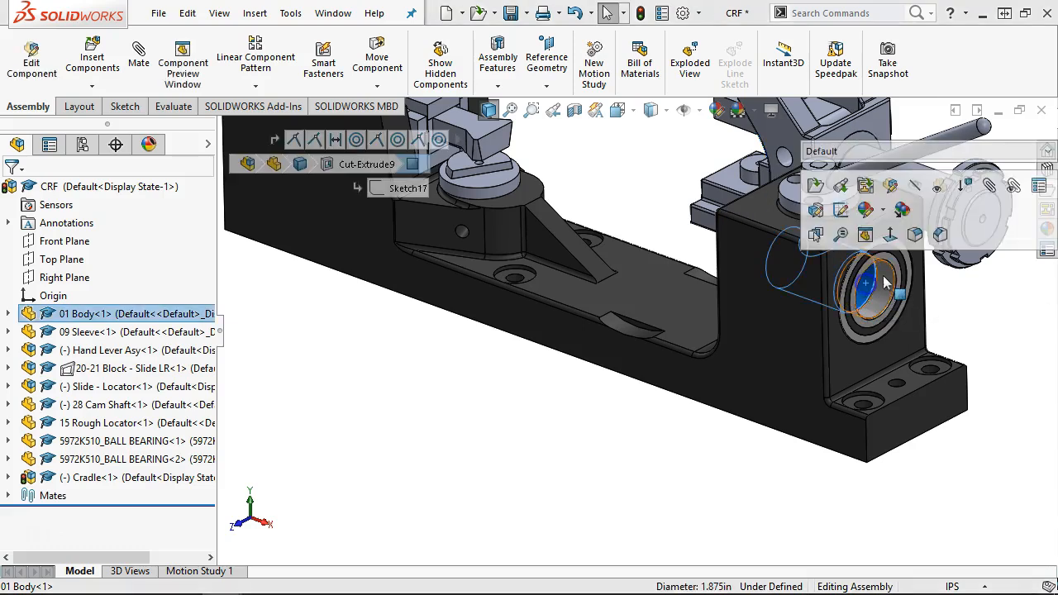
middle_click_drag(944, 265, 843, 212)
left_click(842, 211)
left_click(772, 335, "ctrl")
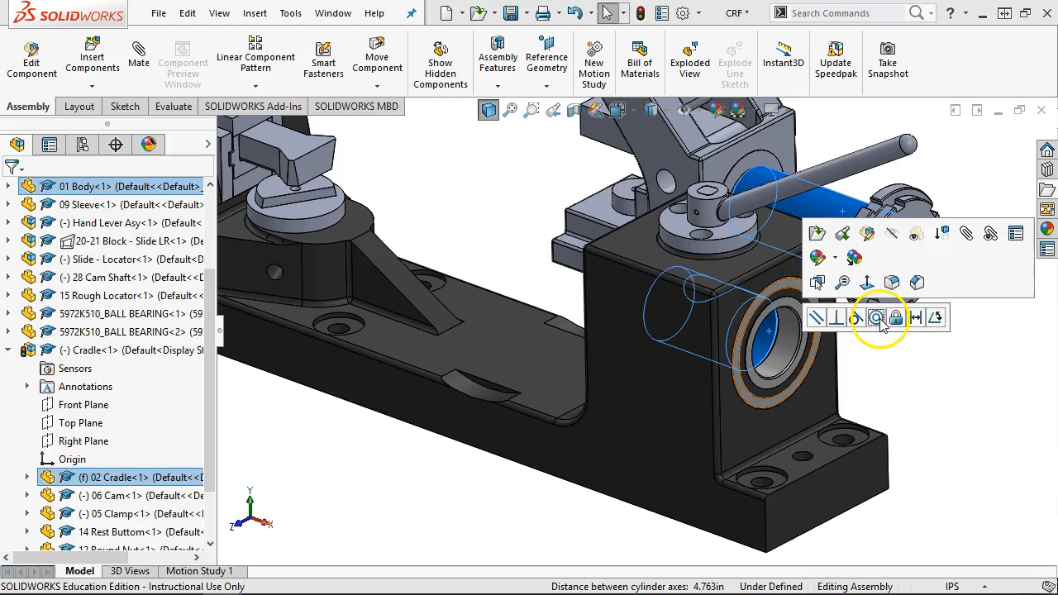
left_click(876, 319)
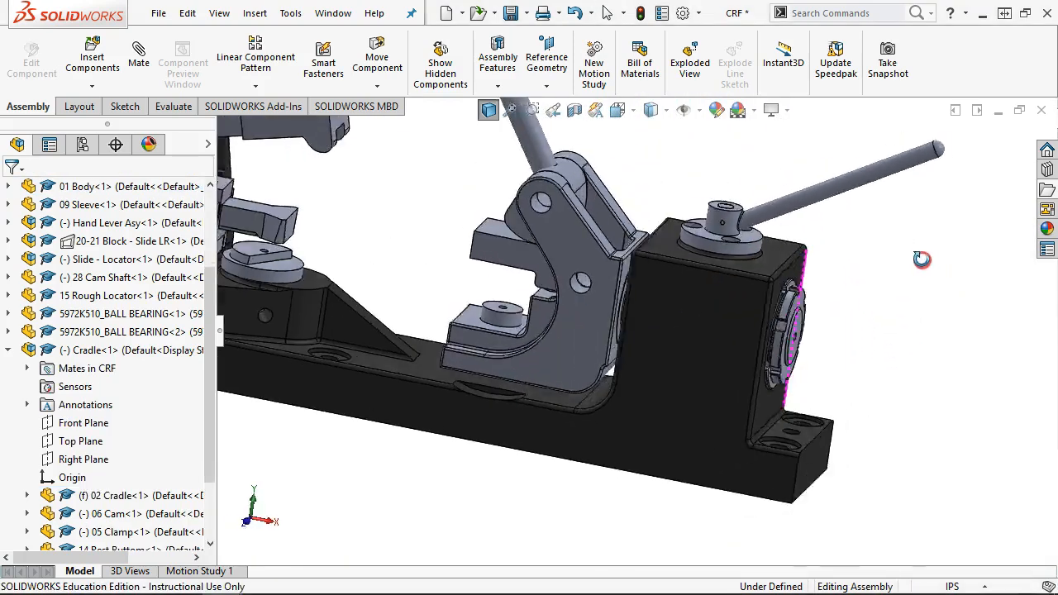
- Mate the round shoulder face at the base of the cradle's shaft coincident with the inner 5972K510 ball bearing's face
left_click(589, 268)
middle_click_drag(628, 298, 666, 336)
scroll(646, 275, "down", 5)
left_click(601, 270)
scroll(673, 305, "up", 5)
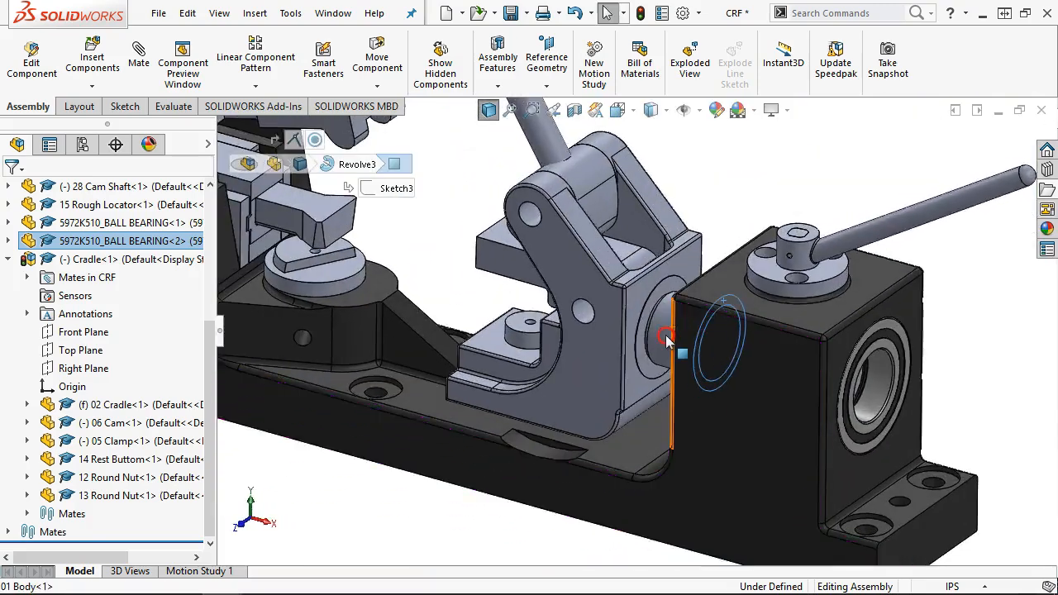
scroll(666, 338, "down", 3)
left_click(621, 362, "ctrl")
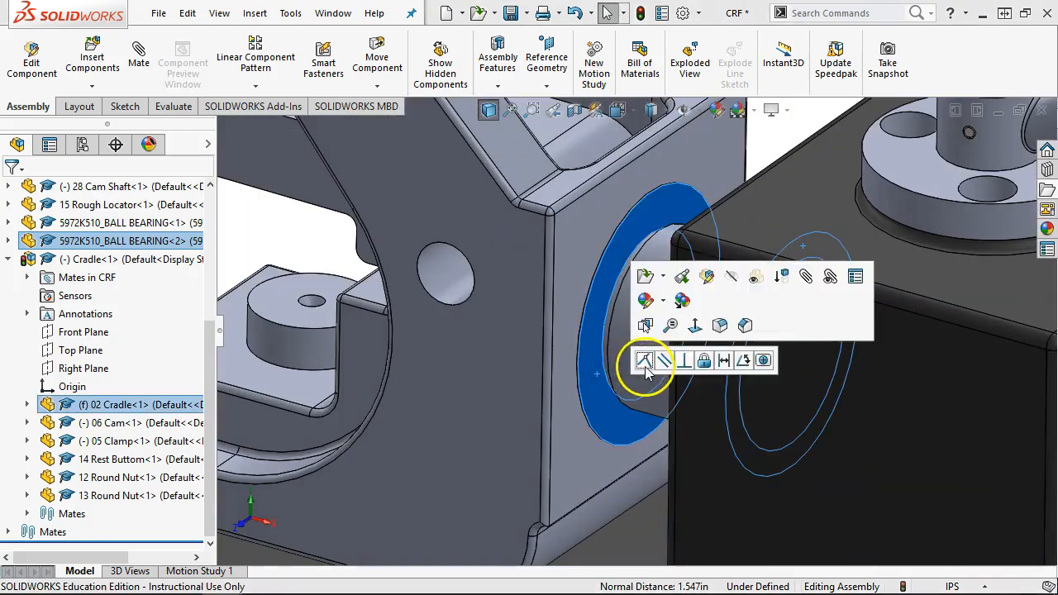
left_click(646, 361)
scroll(649, 359, "up", 8)
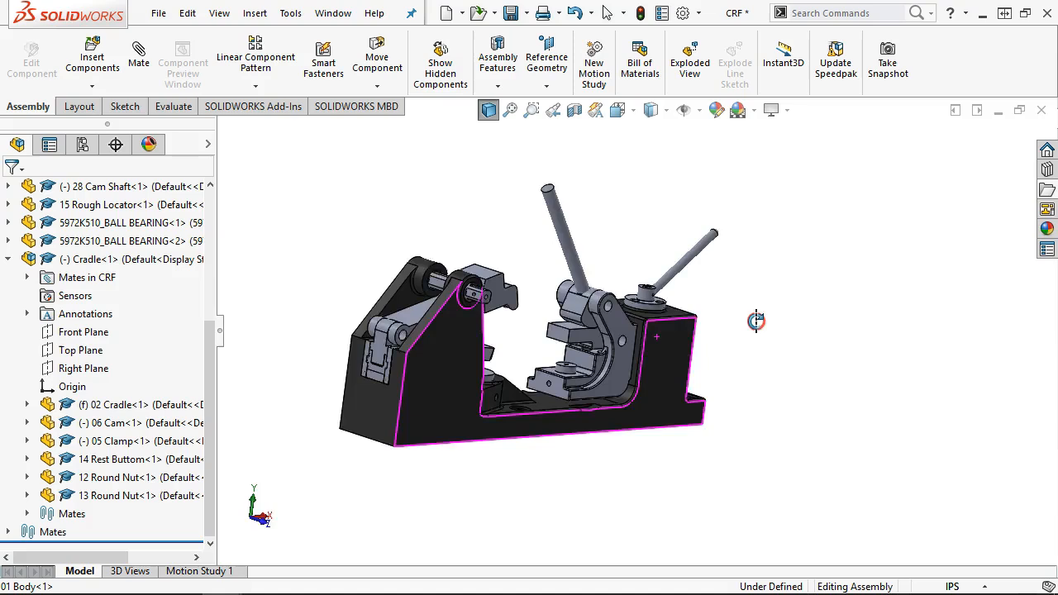
- Rotate the cradle on its shaft about a quarter turn and back, and examine its clearance above the body's floor
scroll(620, 389, "down", 5)
left_click(583, 388)
left_click_drag(583, 389, 622, 288)
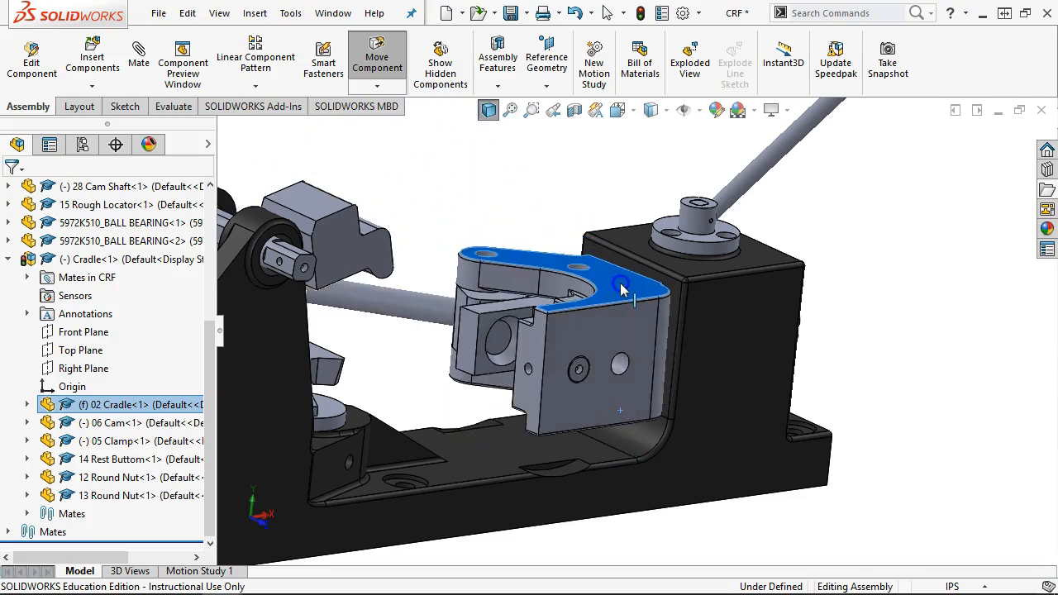
left_click(313, 339)
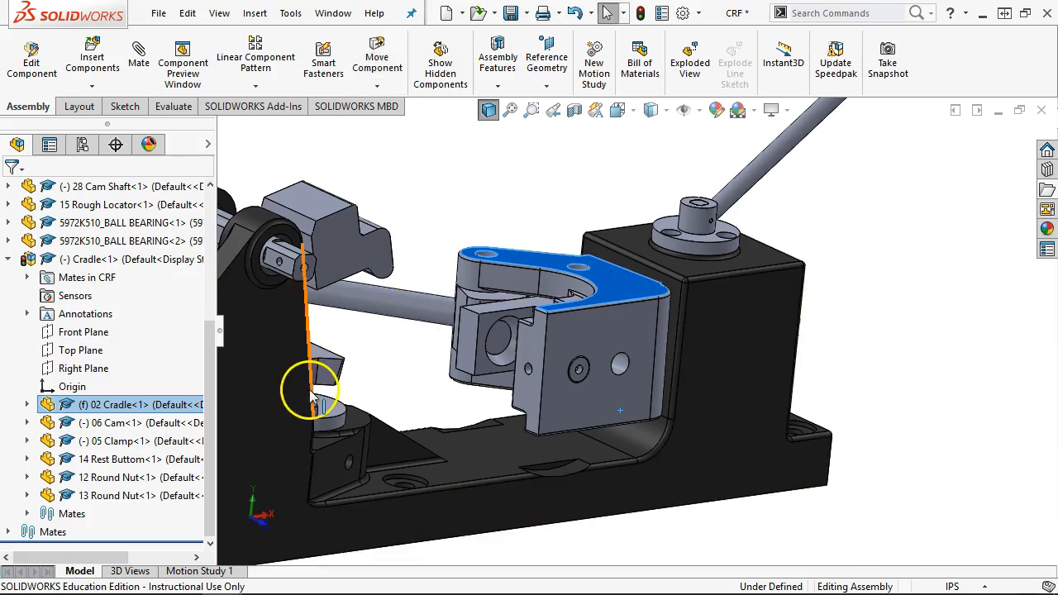
left_click_drag(552, 339, 623, 588)
left_click_drag(624, 437, 623, 431)
middle_click_drag(681, 433, 579, 444)
scroll(661, 420, "down", 5)
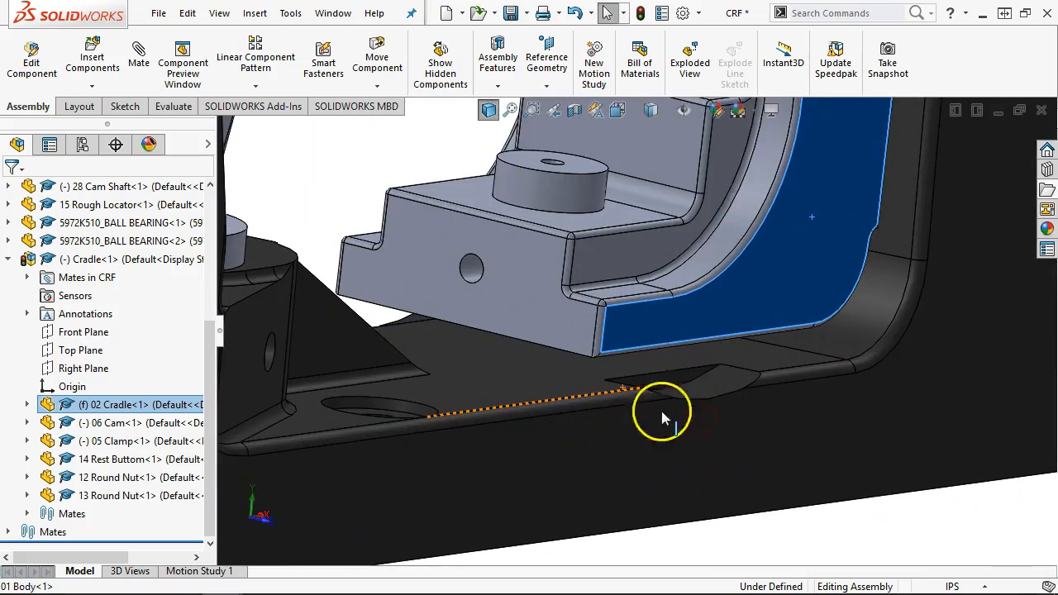
middle_click_drag(692, 386, 690, 442)
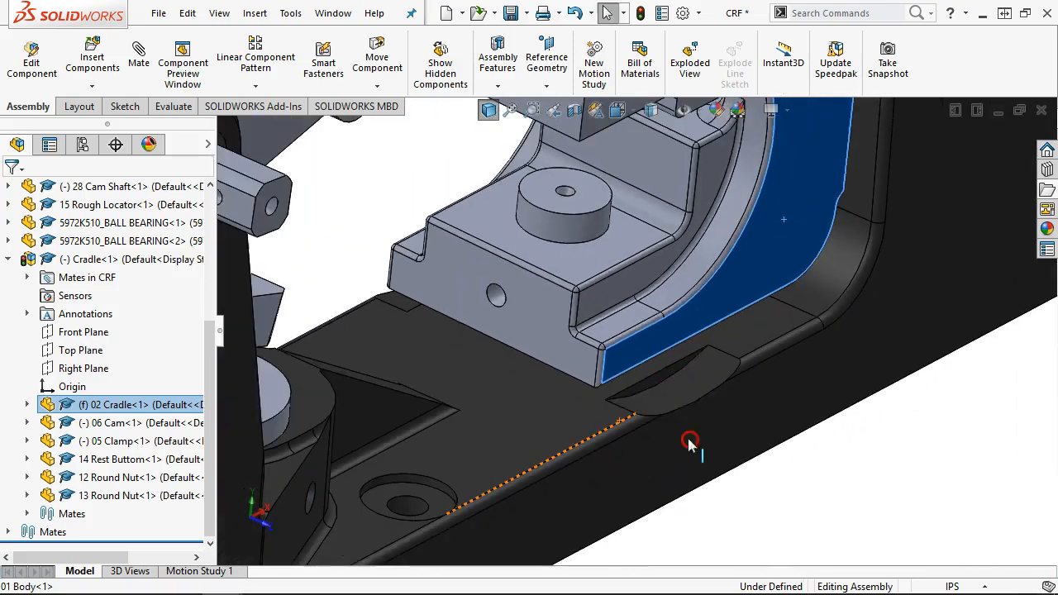
middle_click_drag(748, 368, 694, 335)
left_click(450, 159)
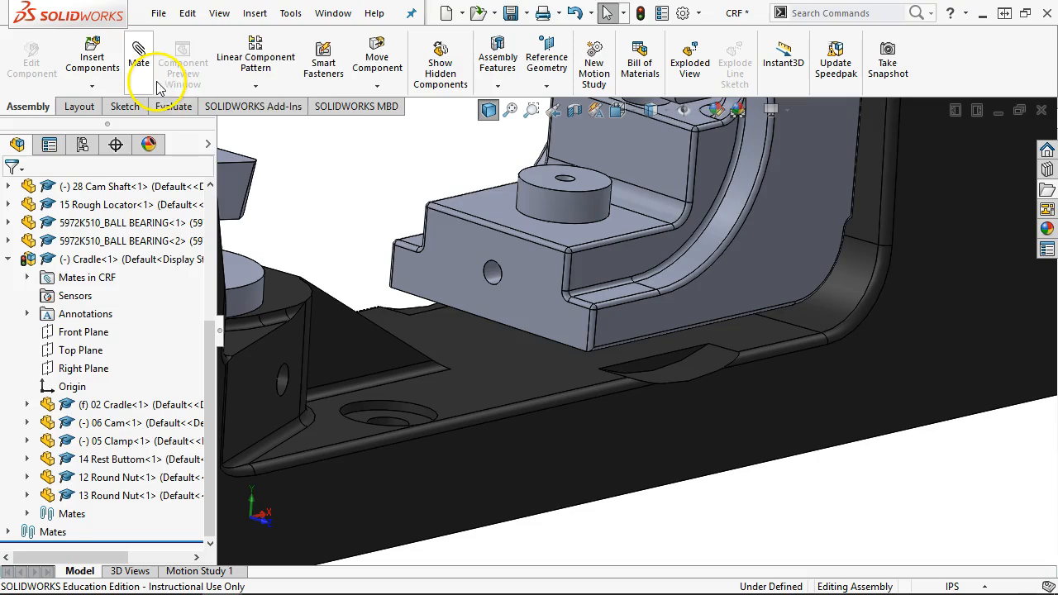
- Set Move Component to collision detection between the 01 Body and the 02 Cradle, with Stop at collision enabled
left_click(368, 64)
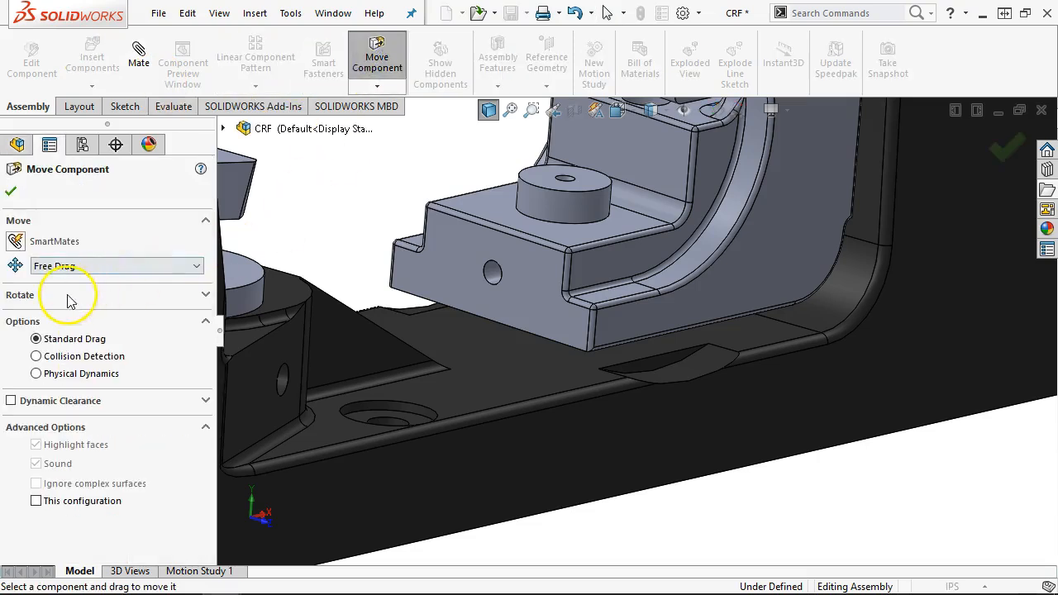
left_click(78, 356)
left_click(66, 427)
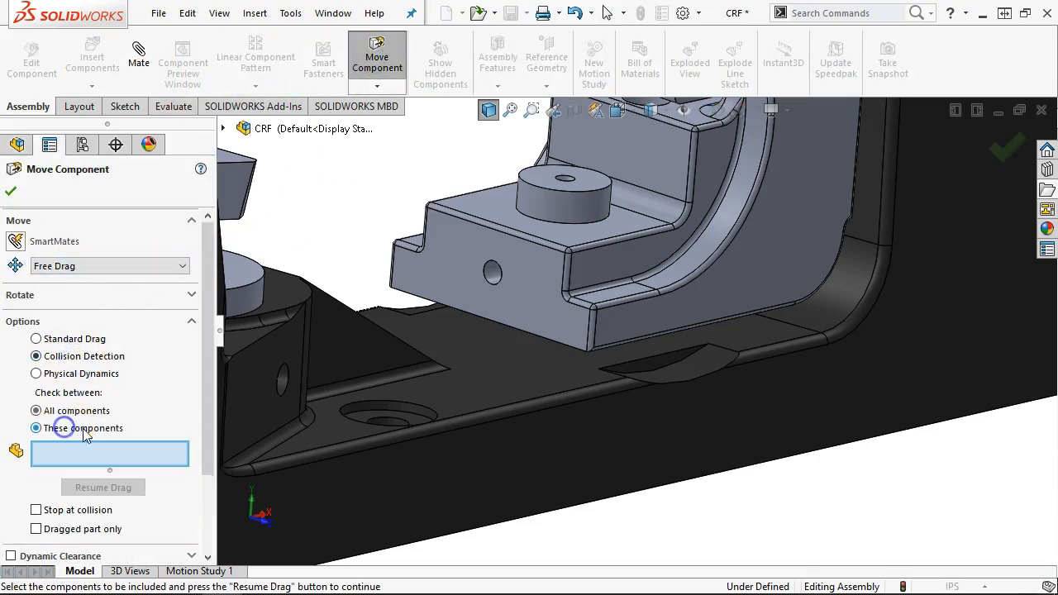
left_click(424, 245)
left_click(477, 354)
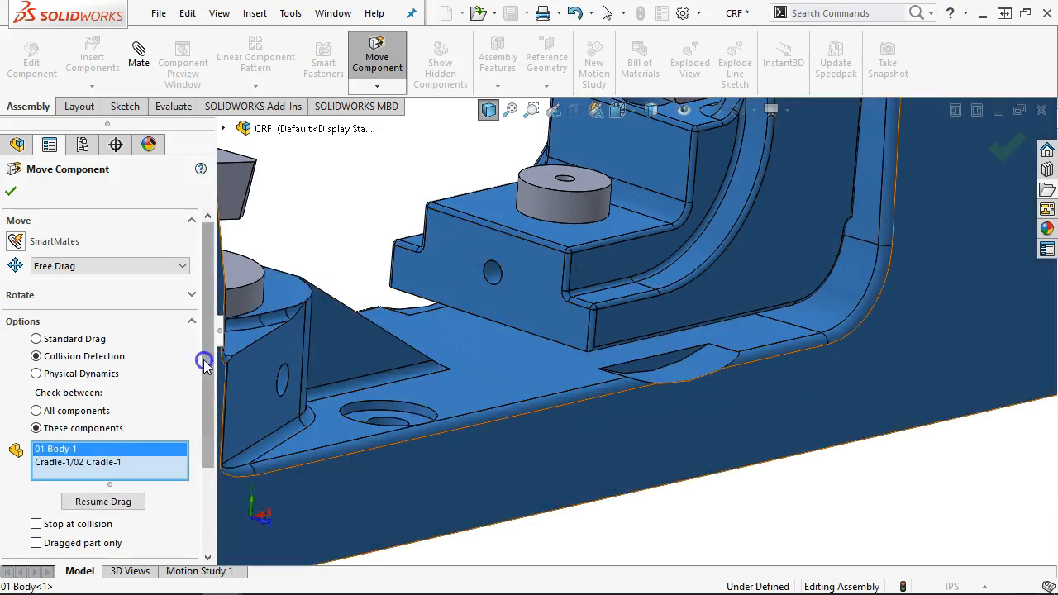
left_click_drag(205, 364, 207, 450)
left_click(36, 403)
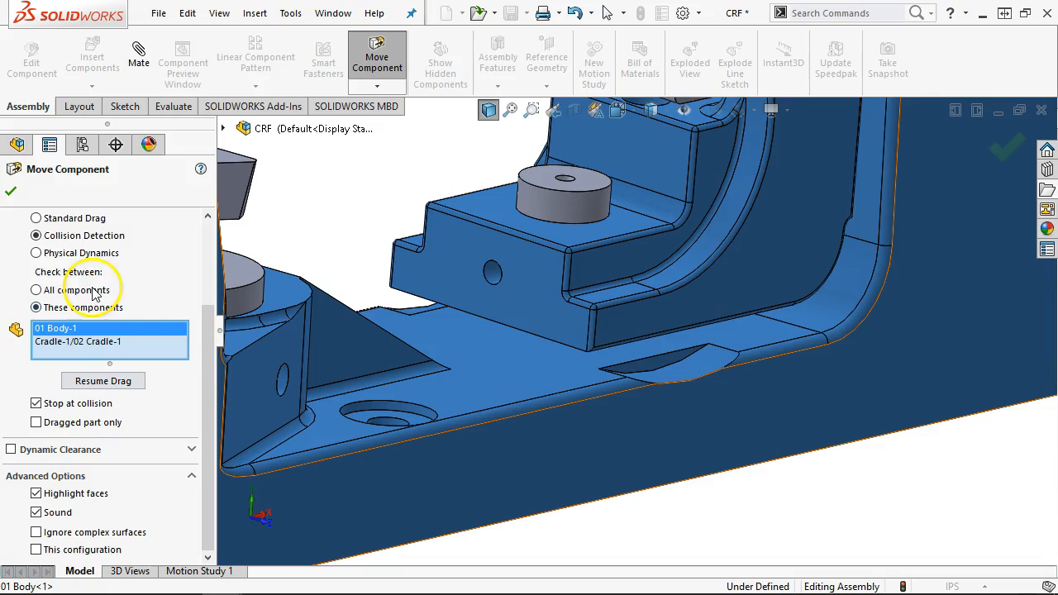
left_click(13, 193)
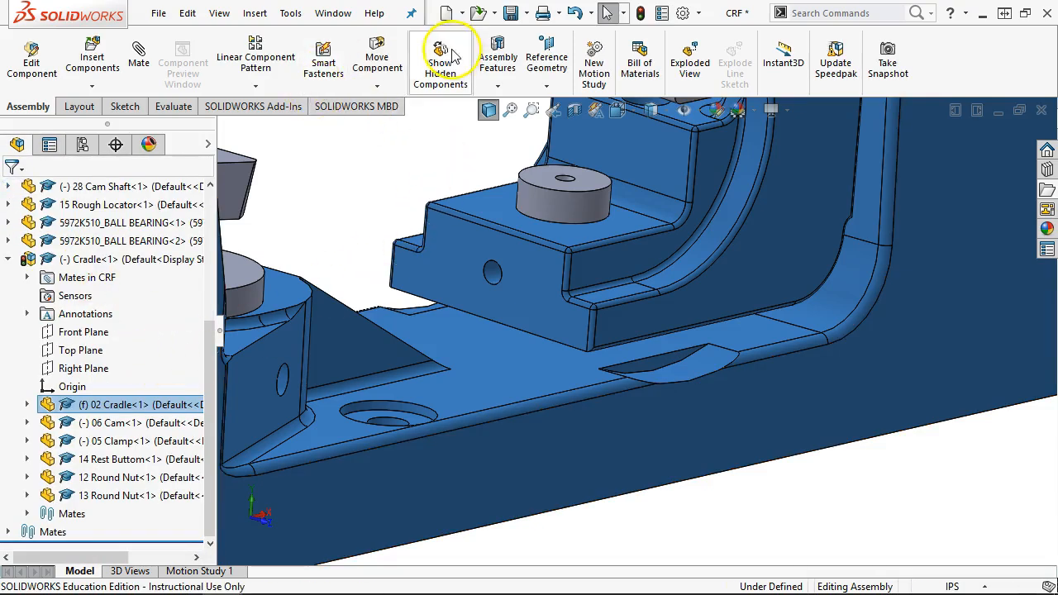
- Rerun collision detection between the 01 Body and the 02 Cradle, and rotate the cradle until it stops against the body
left_click(377, 51)
left_click(37, 356)
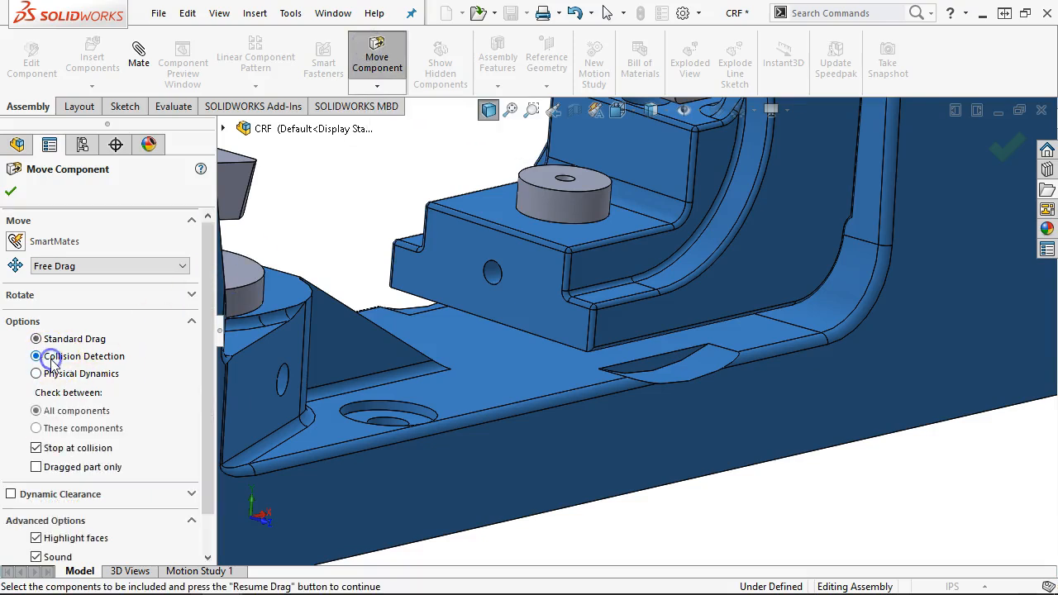
left_click(72, 427)
left_click(547, 282)
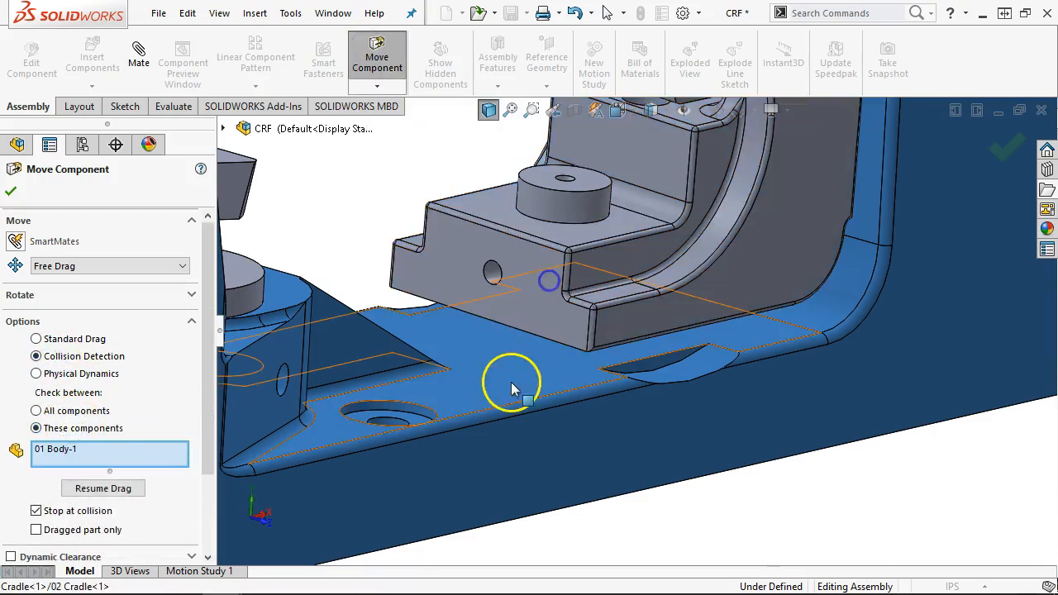
left_click(512, 383)
left_click(512, 366)
left_click(474, 421)
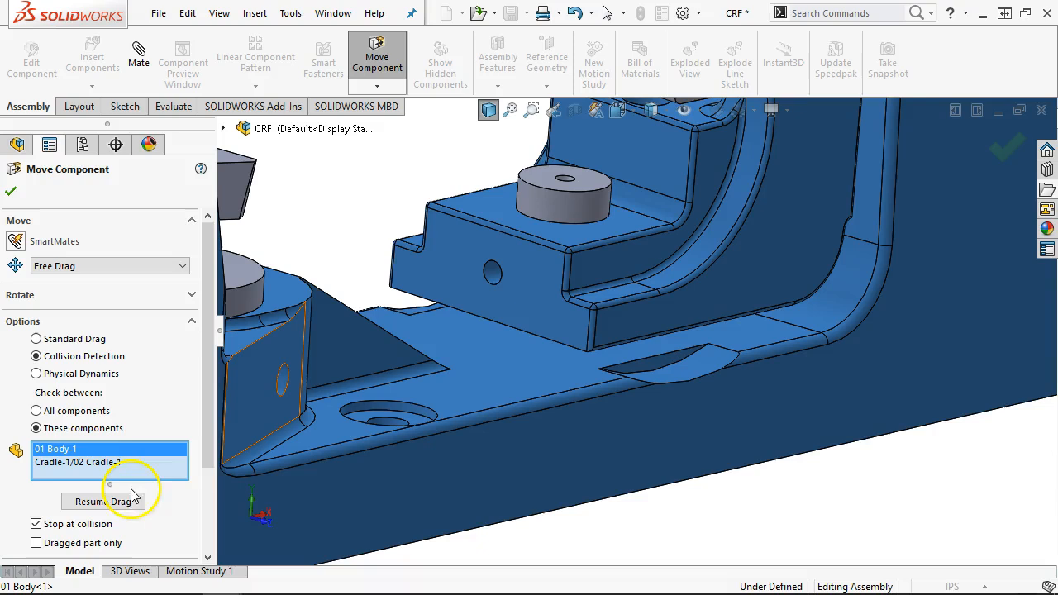
scroll(213, 288, "down", 3)
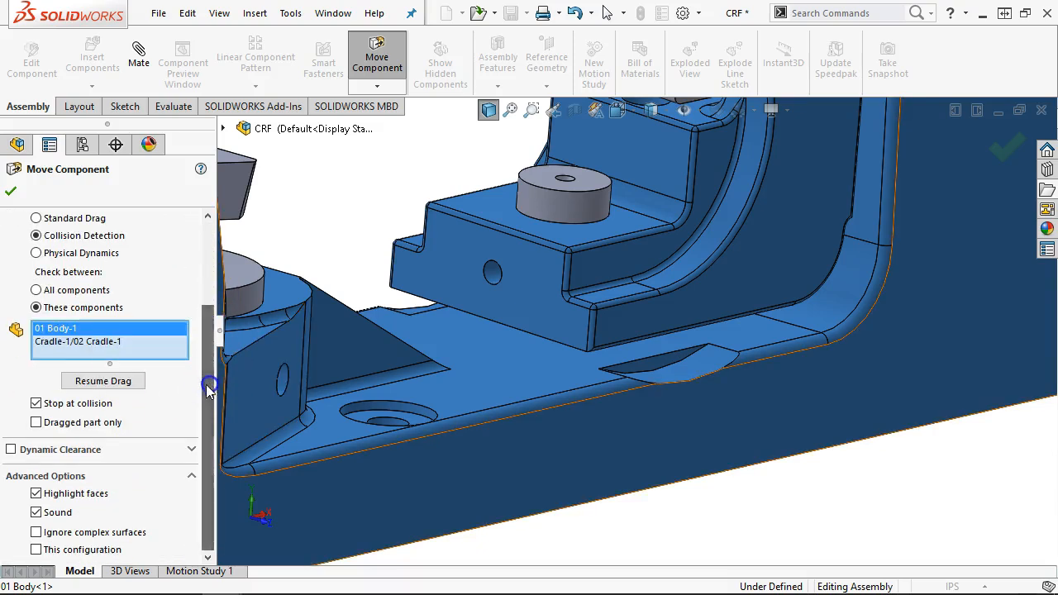
left_click(102, 380)
left_click_drag(498, 318, 573, 337)
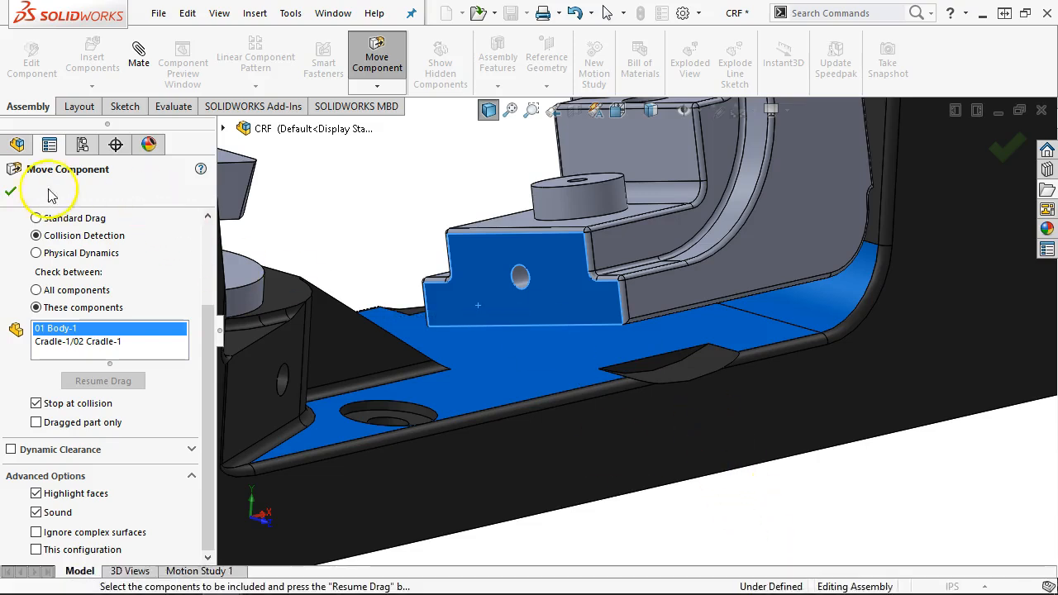
left_click(9, 190)
scroll(755, 471, "up", 5)
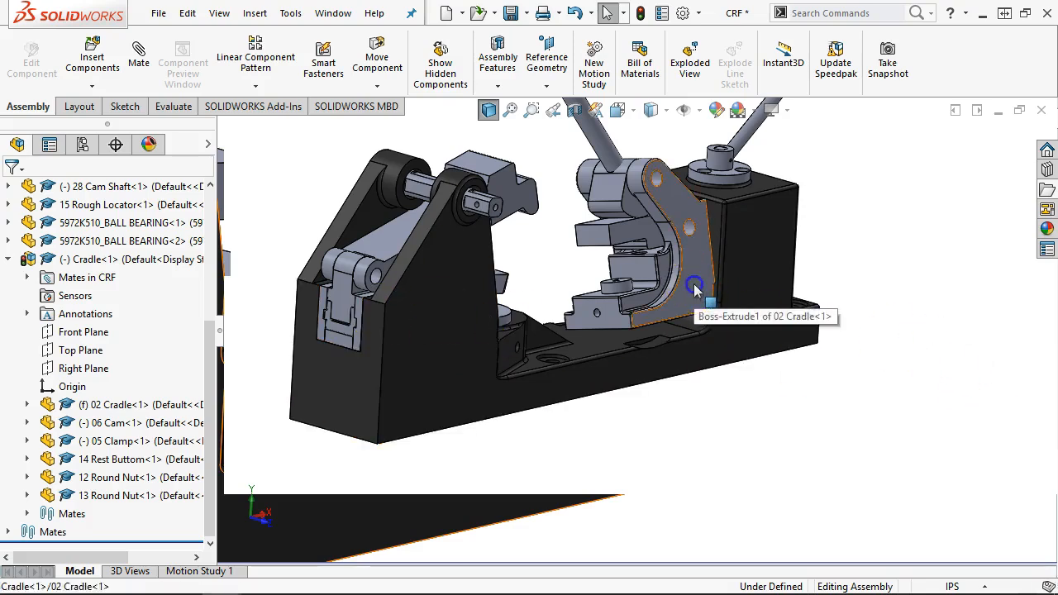
- Compare the angle between the side faces of the 01 Body and the 02 Cradle, and rotate the cradle slightly on its shaft
left_click(768, 298)
left_click(769, 297, "ctrl")
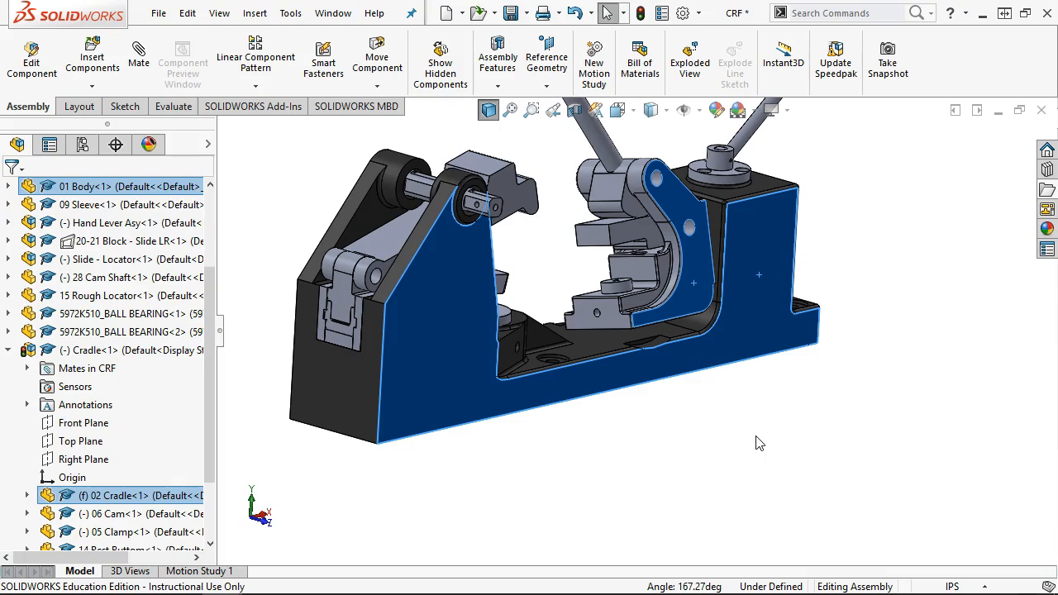
left_click(567, 207)
scroll(604, 248, "down", 2)
left_click_drag(725, 306, 697, 313)
key("Escape")
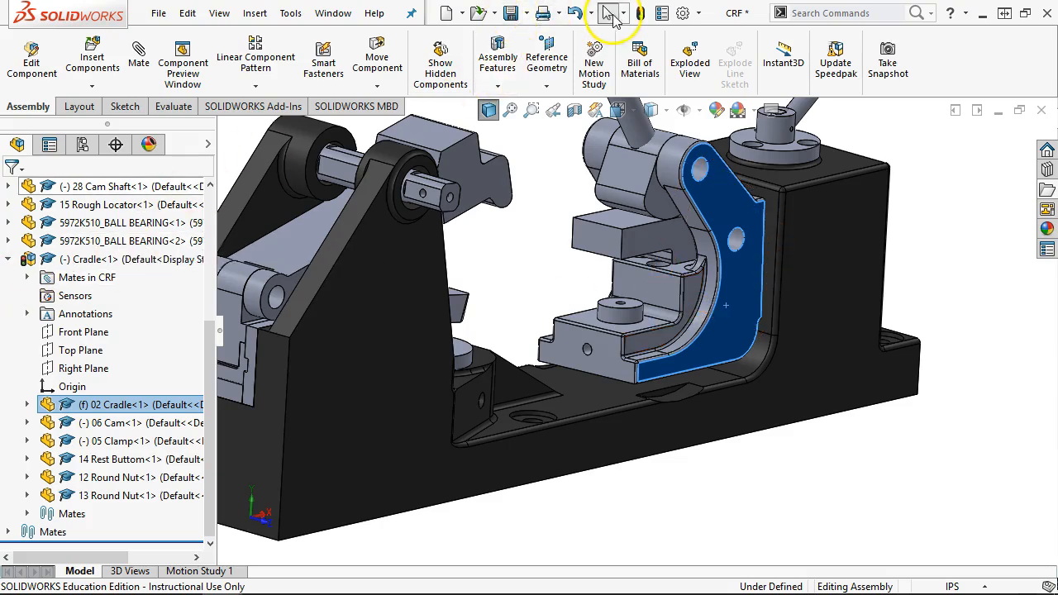
- Save the CRF assembly together with its modified ball bearing part
left_click(509, 13)
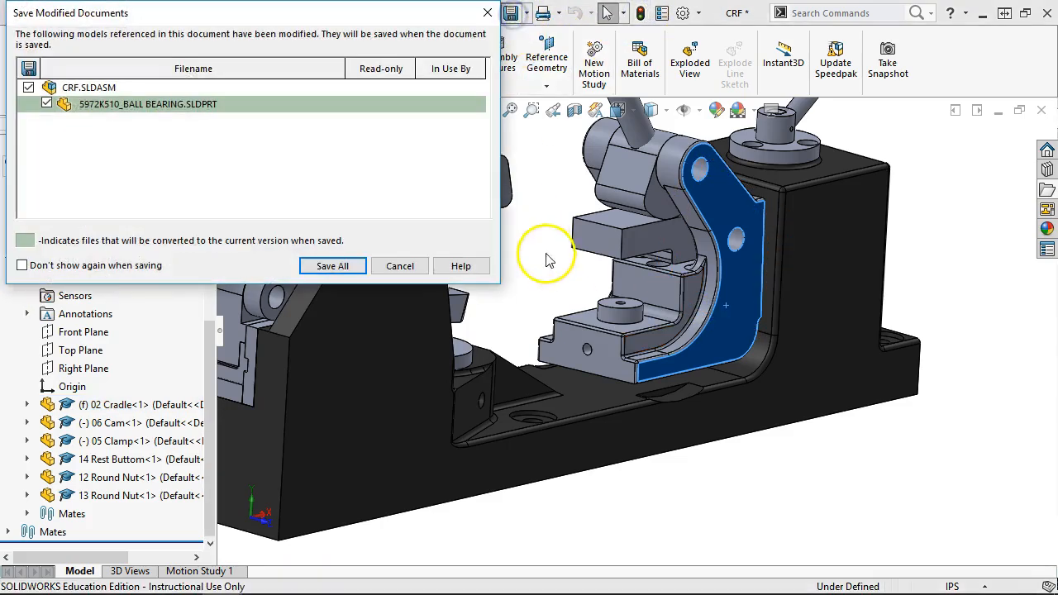
left_click(331, 266)
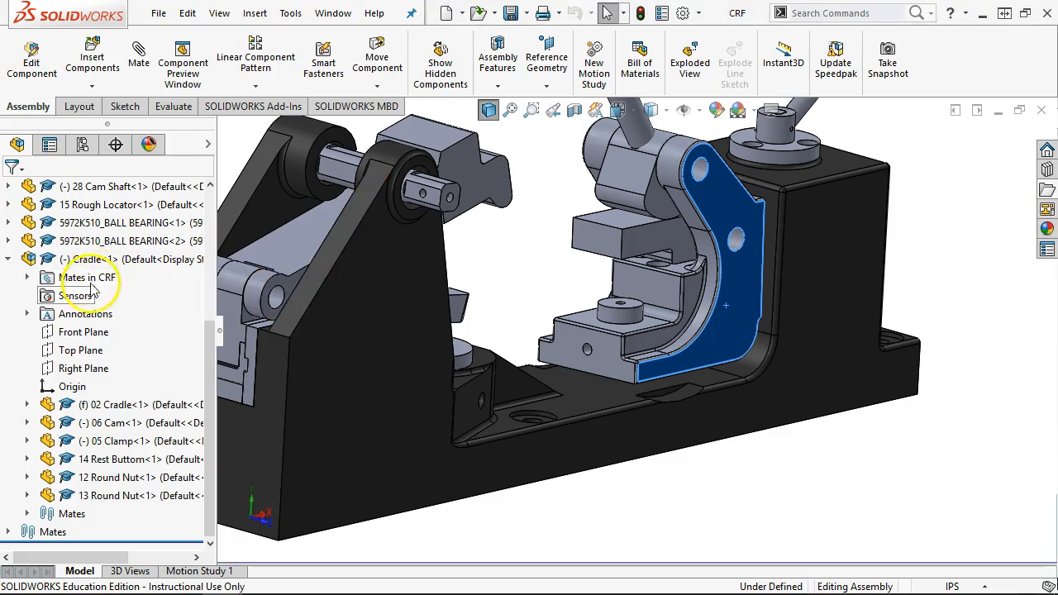
- Start an advanced limit angle mate between the Cradle subassembly's Front Plane and the CRF assembly's Front Plane
left_click(82, 331)
mouse_move(149, 335)
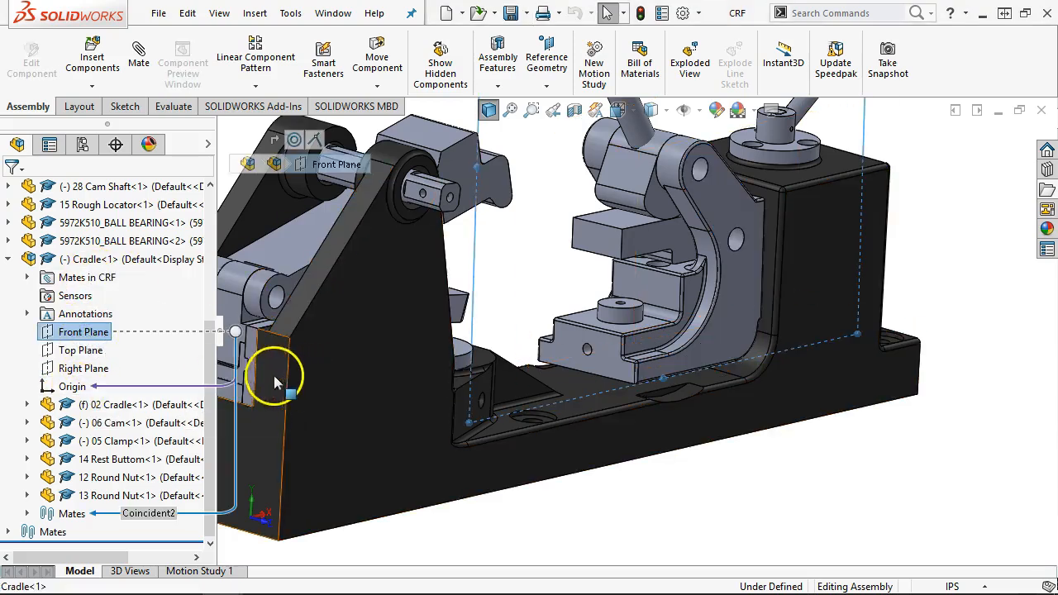
left_click_drag(214, 331, 217, 203)
left_click(53, 241)
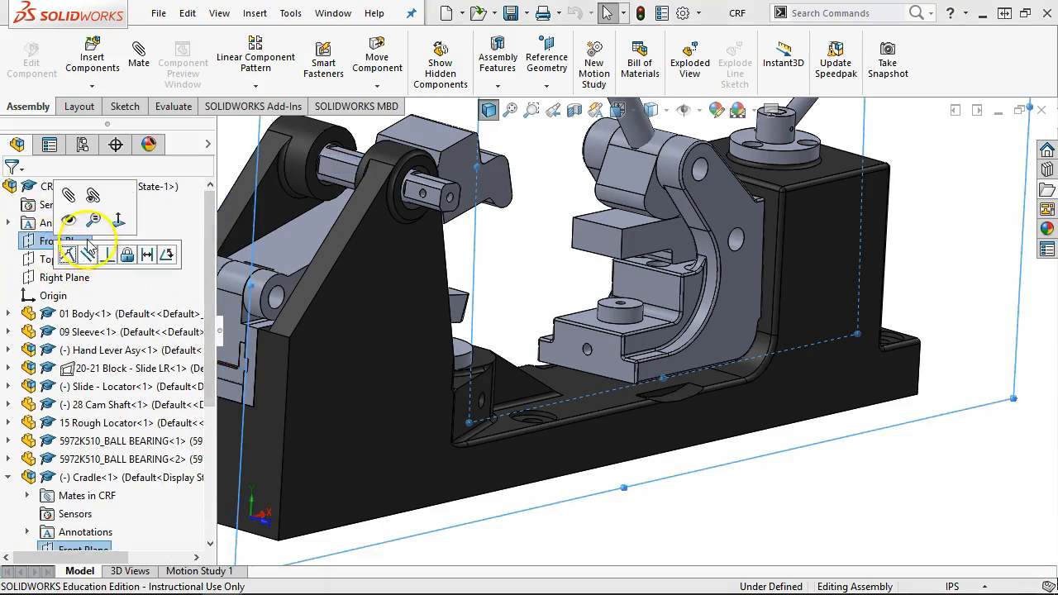
left_click(71, 197)
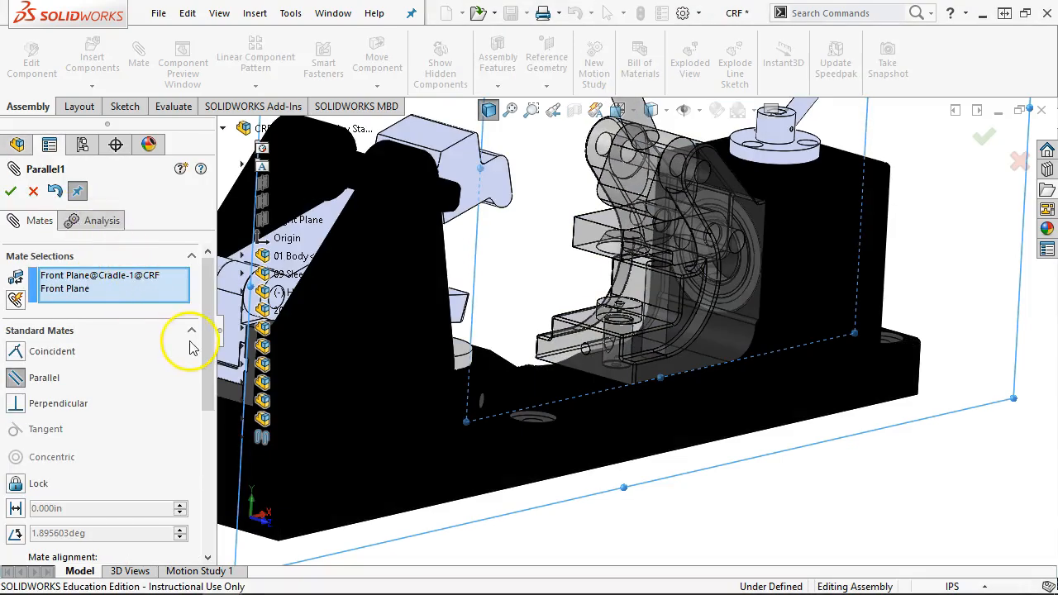
left_click(191, 256)
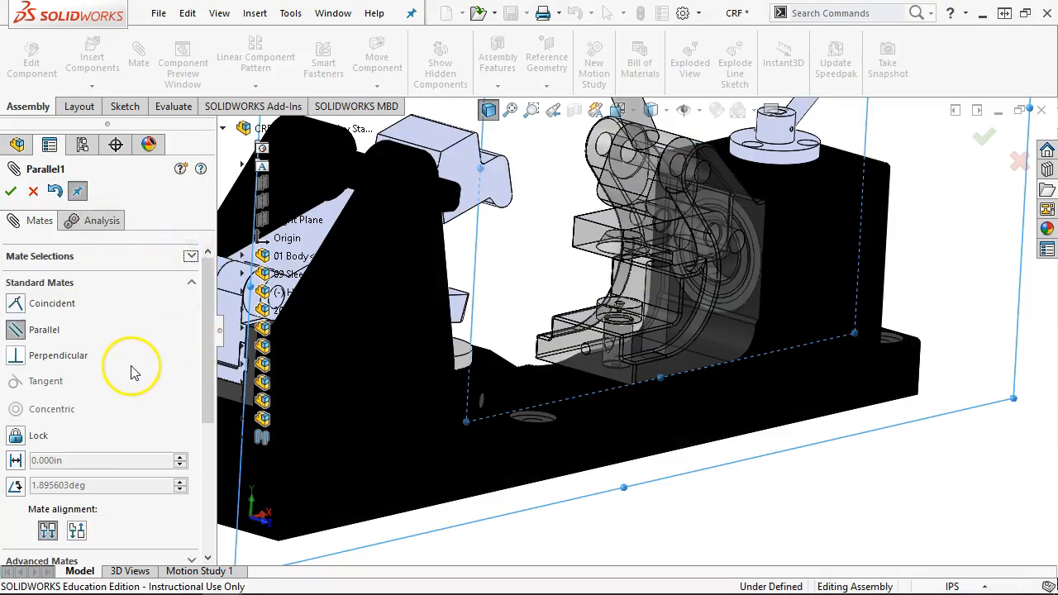
left_click(191, 282)
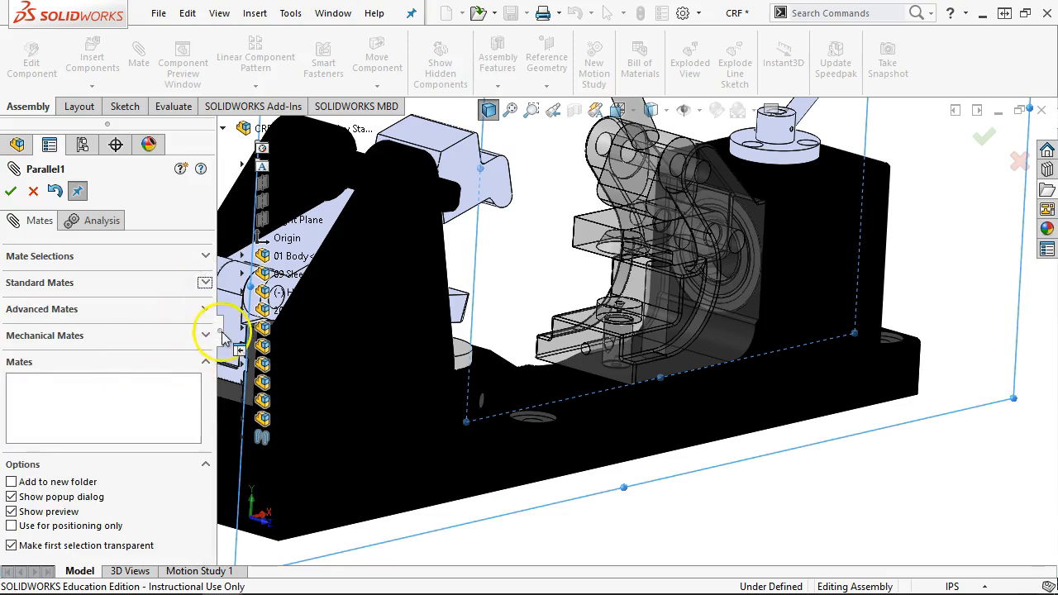
left_click(207, 309)
scroll(189, 363, "down", 3)
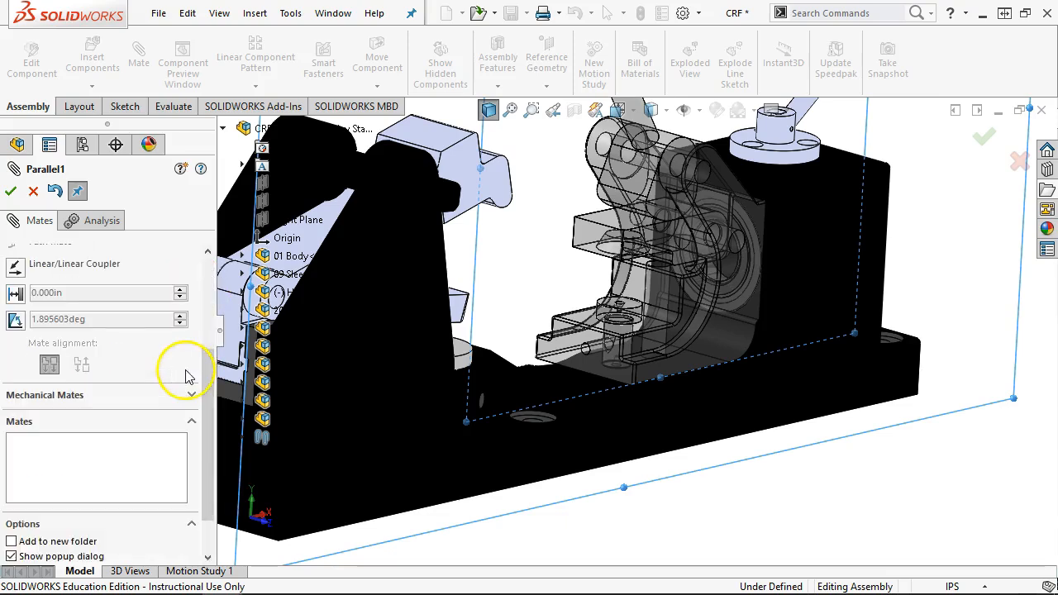
left_click(17, 322)
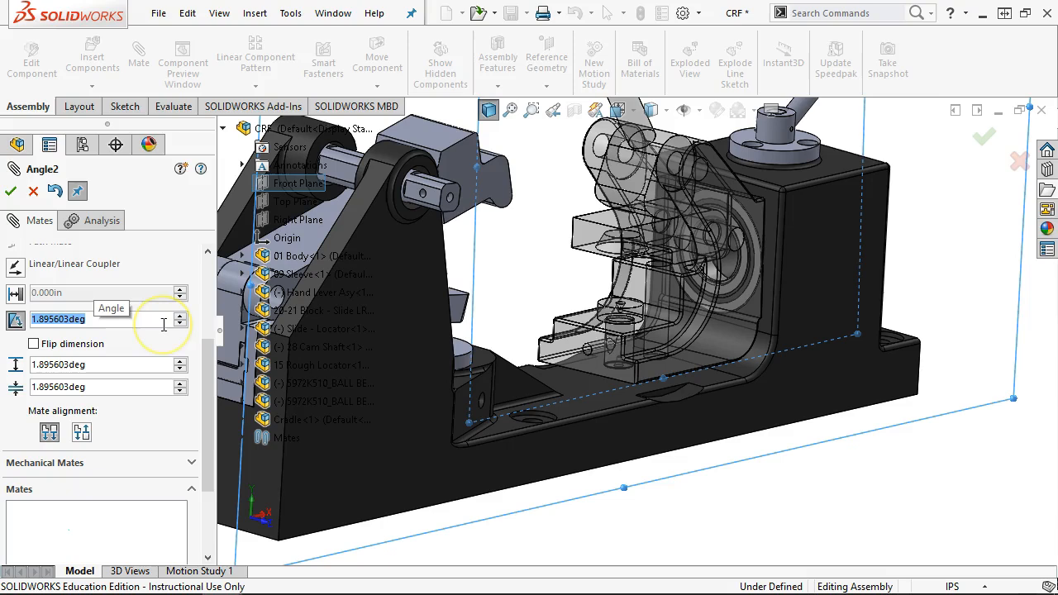
- Set the limit angle mate's current angle to 0 degrees
left_click(91, 364)
left_click(96, 319)
double_click(96, 319)
type("0")
key("Return")
left_click(91, 319)
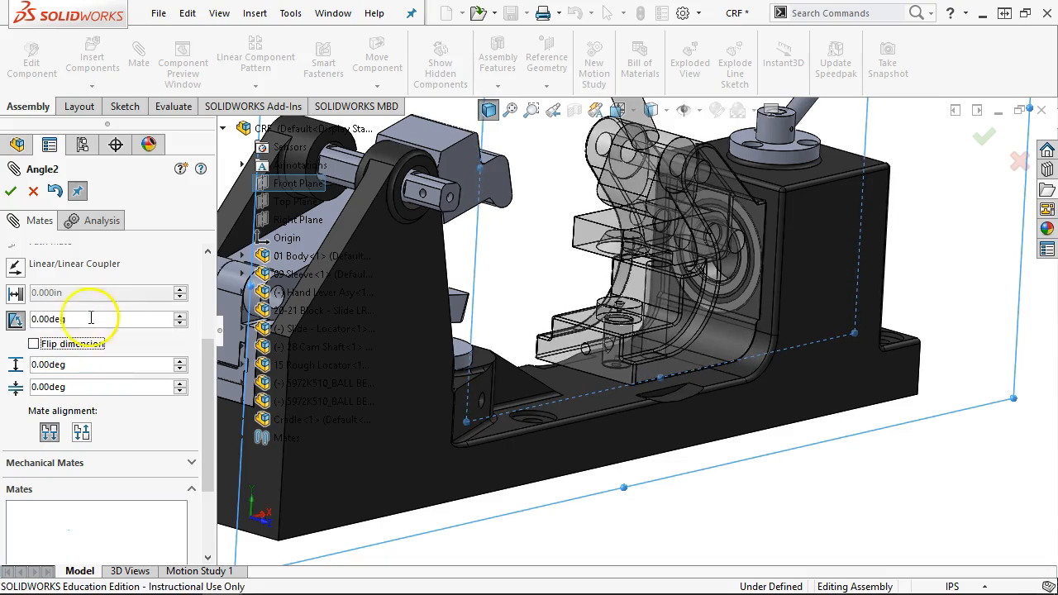
- Give the angle mate a maximum of 23 and a minimum of -23 degrees, accept it, and rotate the cradle to test the limit
left_click(80, 365)
type("23")
key("Tab")
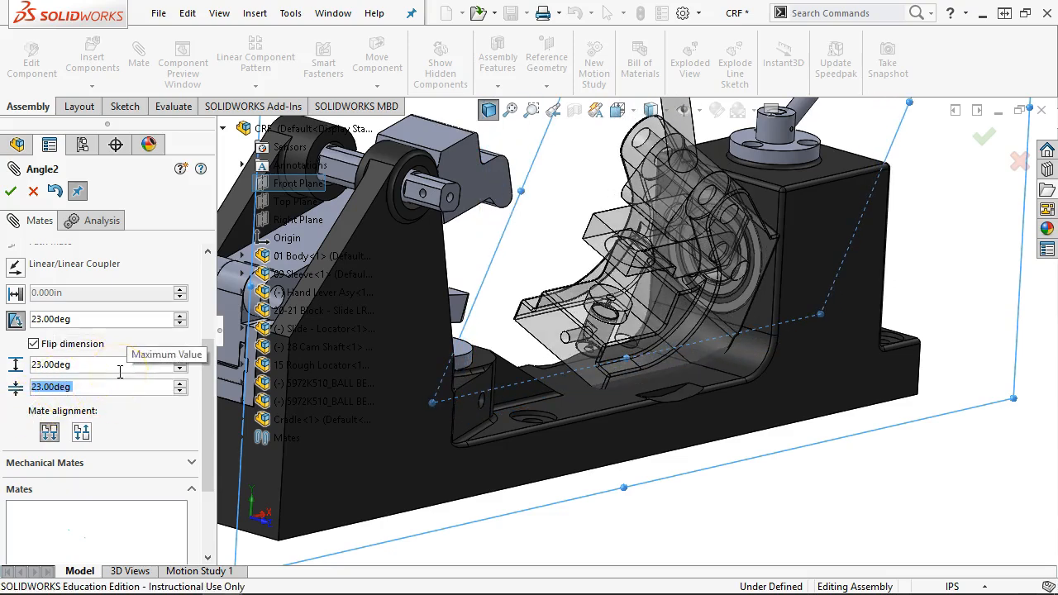
left_click(74, 389)
type("-23")
key("Tab")
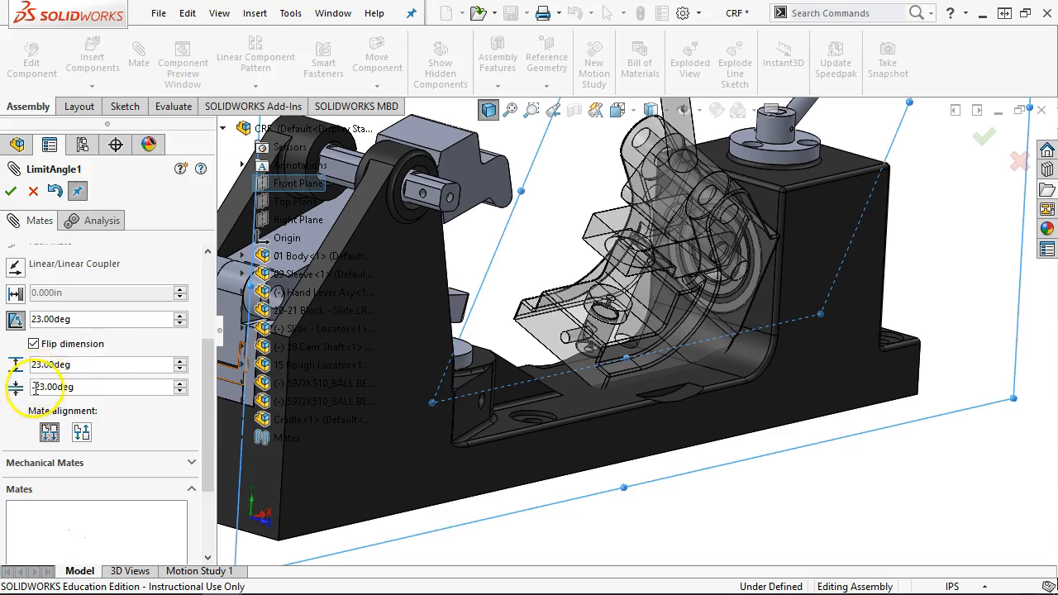
left_click(10, 191)
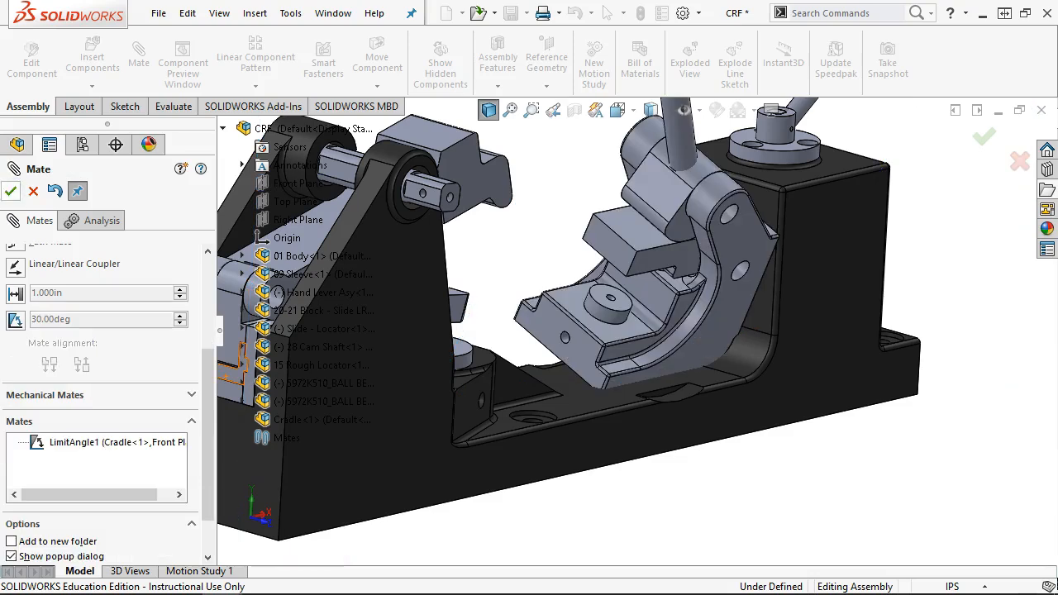
key("Escape")
scroll(661, 380, "down", 4)
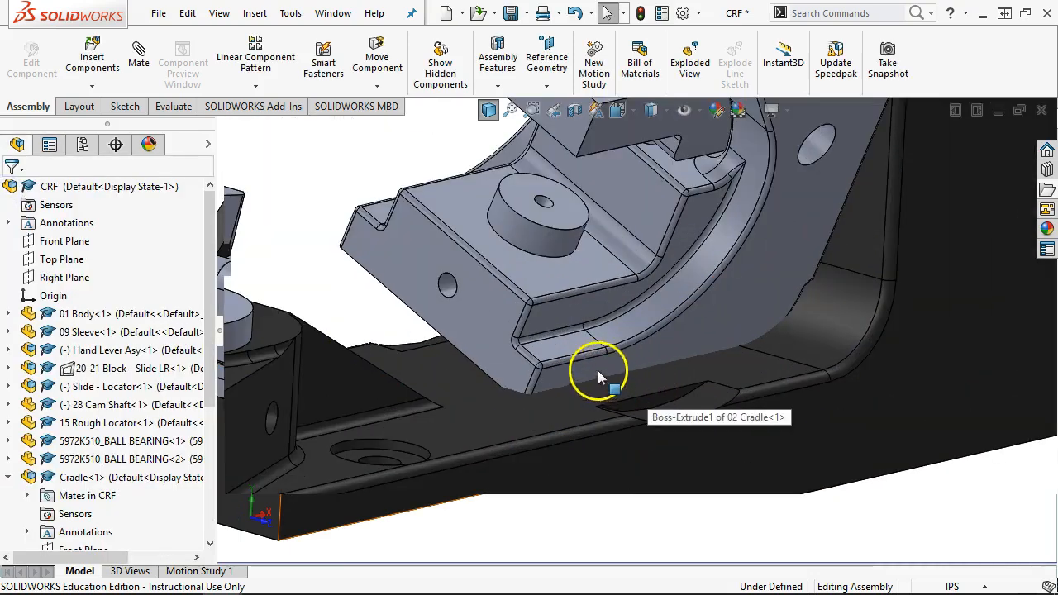
left_click_drag(597, 377, 628, 519)
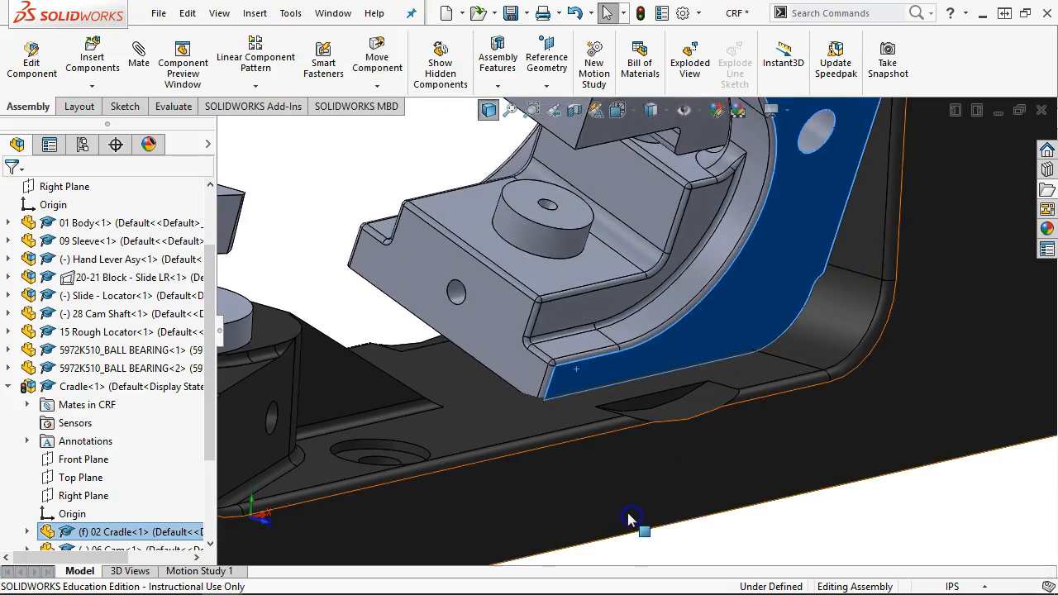
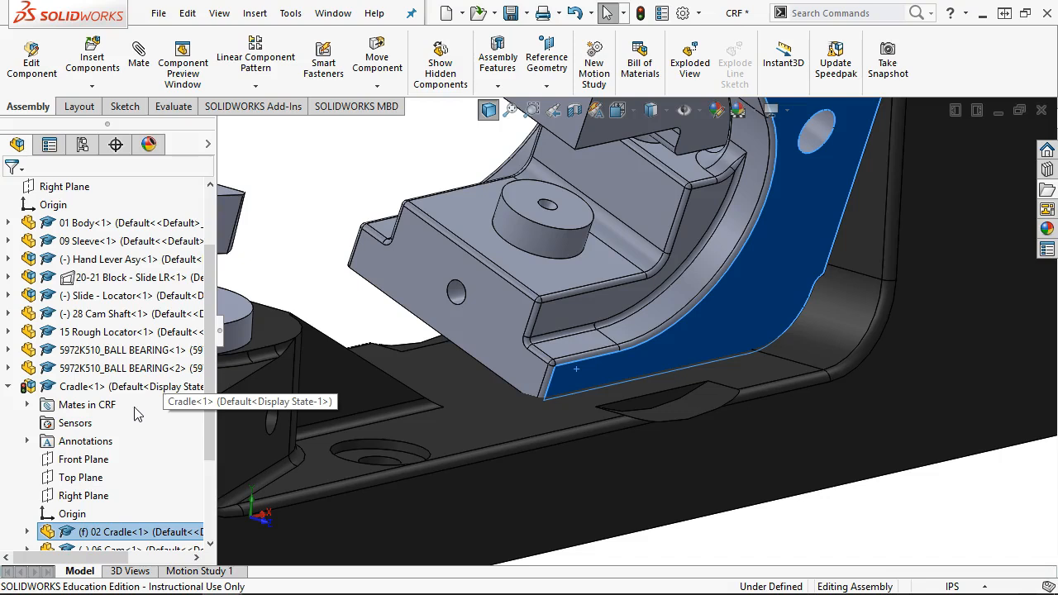
- Edit the cradle's limit angle mate in the CRF assembly and set its maximum angle to 13 degrees
left_click_drag(211, 332, 209, 413)
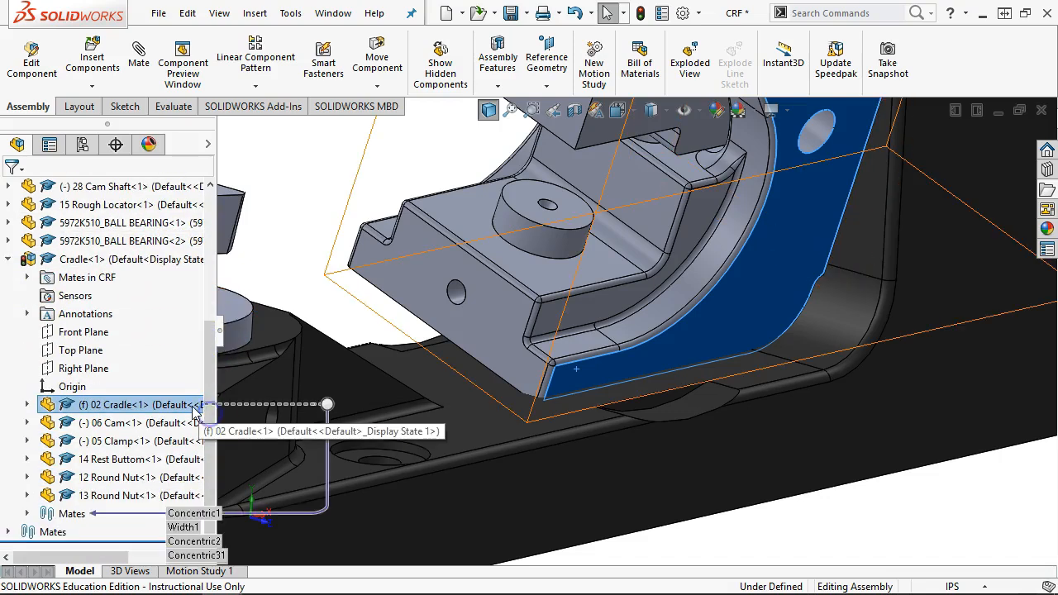
left_click(27, 277)
left_click(83, 331)
right_click(100, 331)
left_click(91, 206)
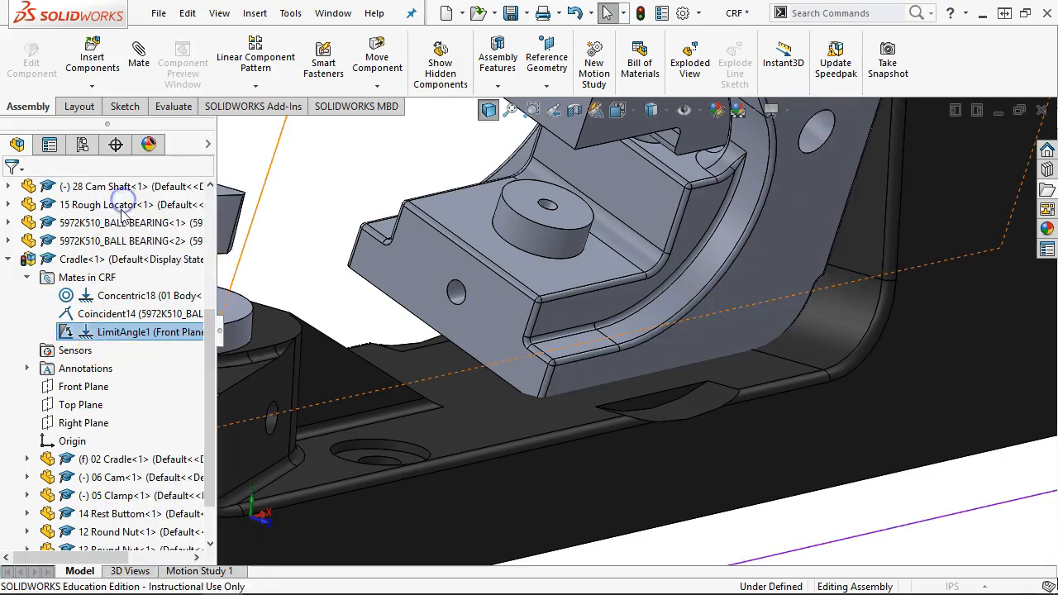
left_click_drag(207, 324, 208, 460)
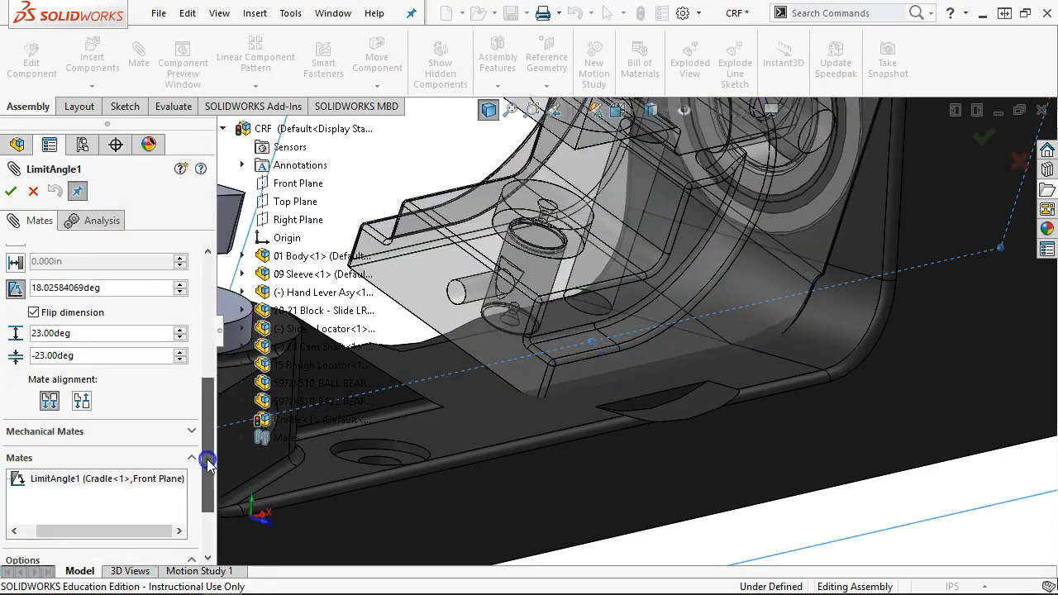
left_click(34, 332)
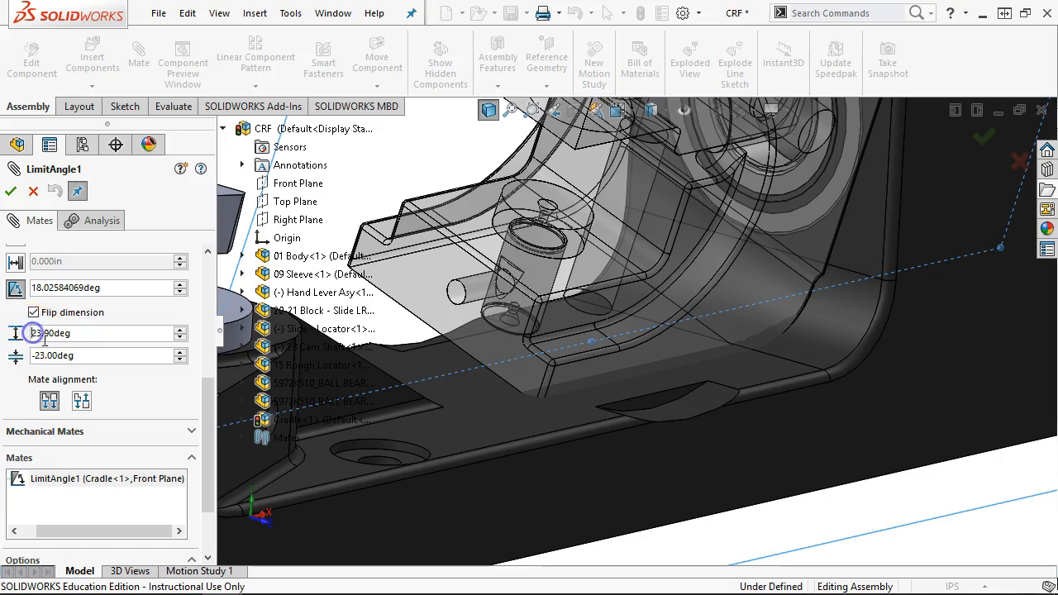
key("Delete")
type("1")
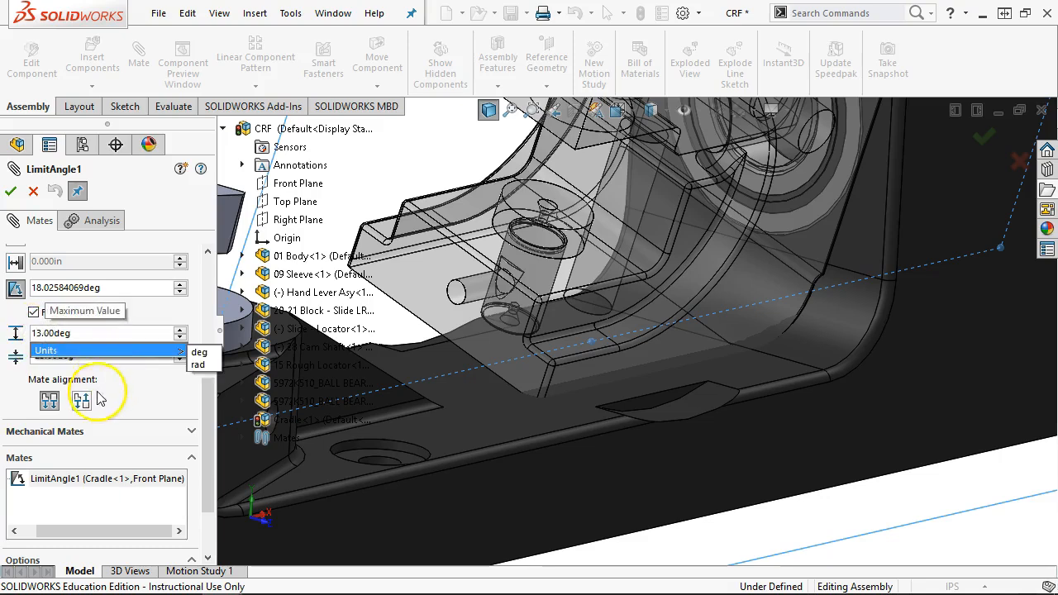
key("Tab")
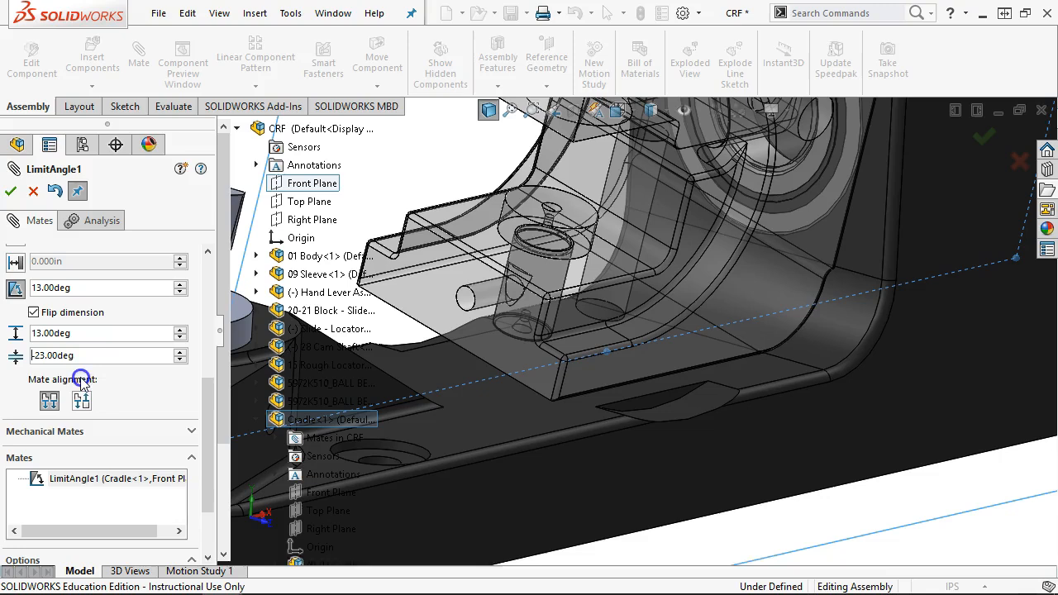
- Set the limit angle mate's minimum angle to -13 degrees and accept the edited mate
key("Right")
key("Delete")
type("1")
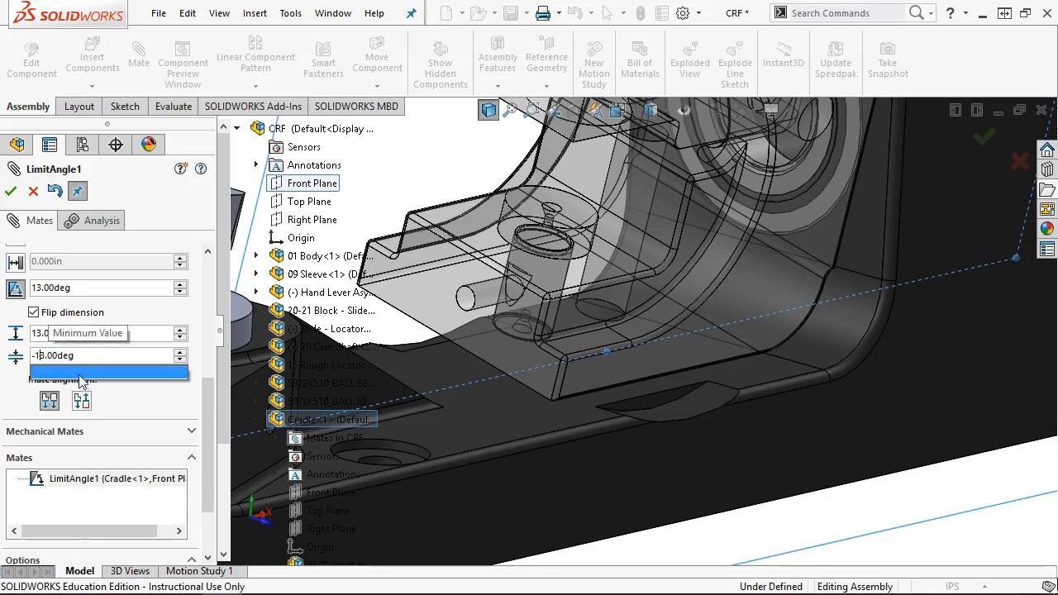
left_click(9, 190)
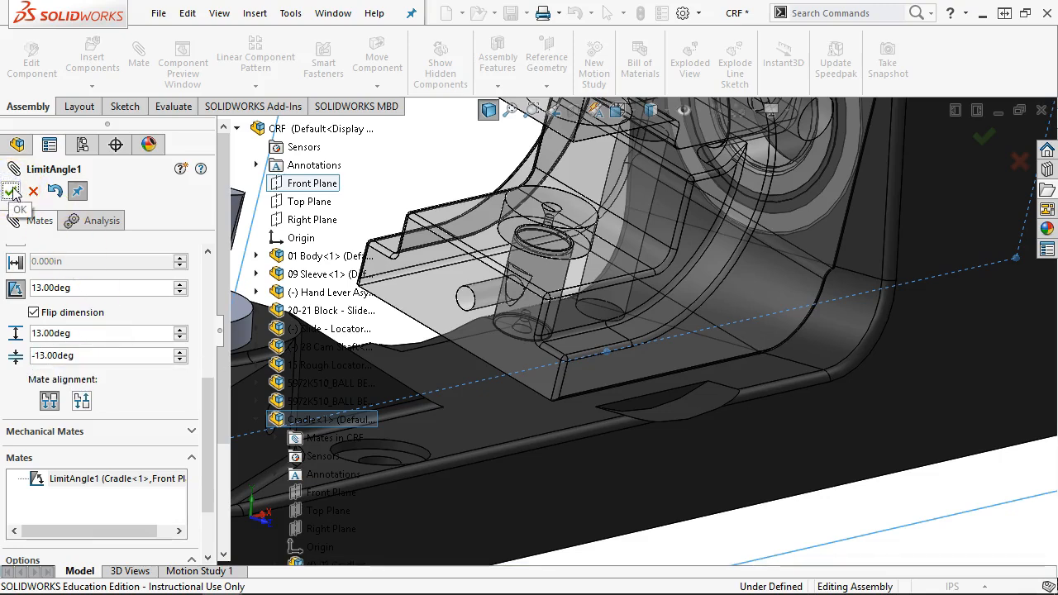
left_click(12, 188)
scroll(580, 342, "up", 1)
left_click(11, 187)
- Rotate the cradle on its shaft and examine its clearance at the rounded corner of the body's pocket
left_click_drag(467, 299, 849, 479)
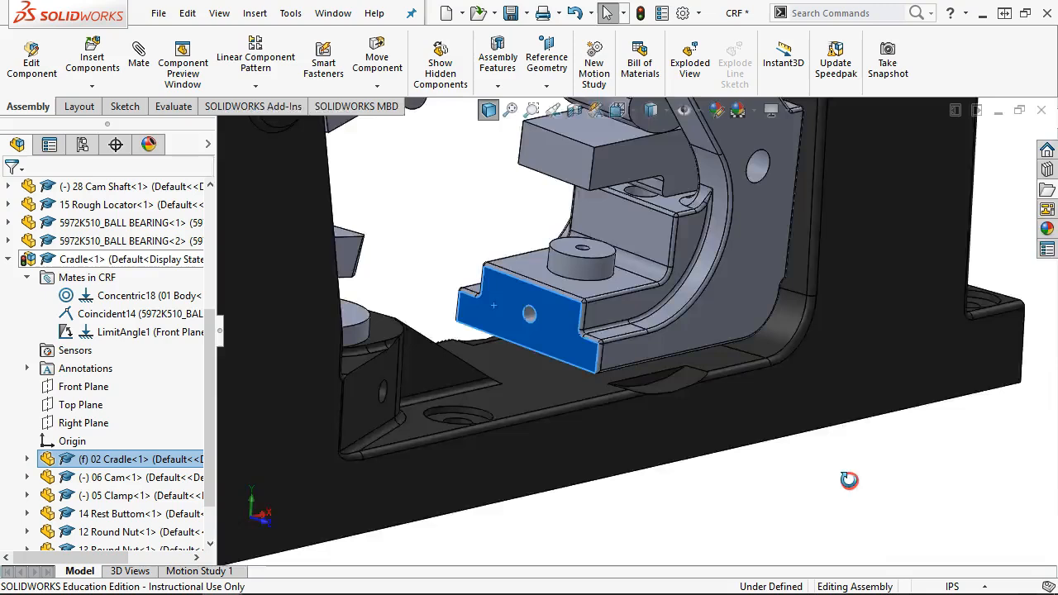
scroll(826, 455, "down", 8)
left_click(767, 278)
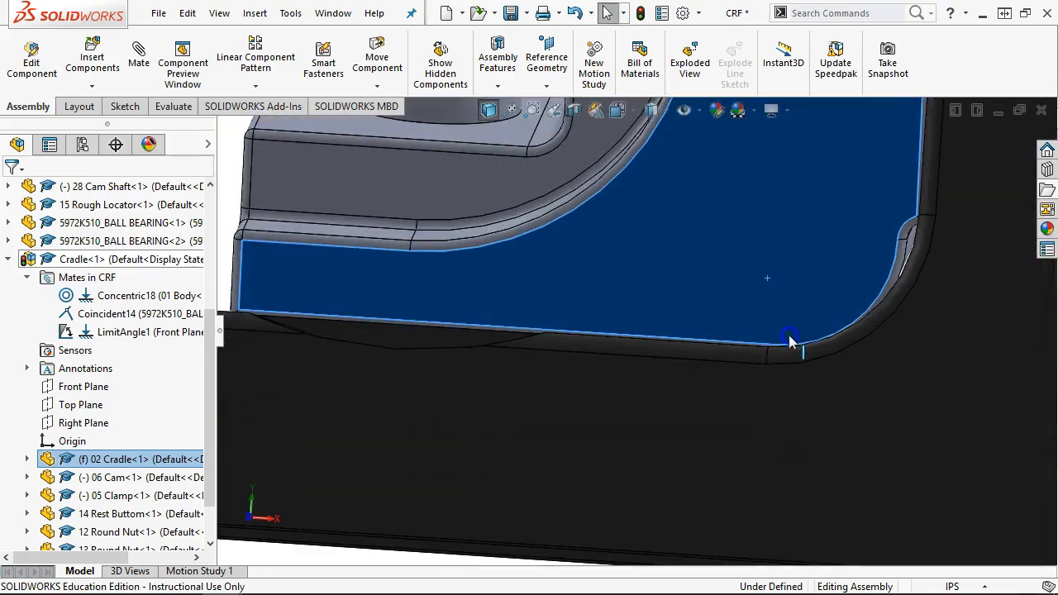
middle_click_drag(843, 380, 825, 394)
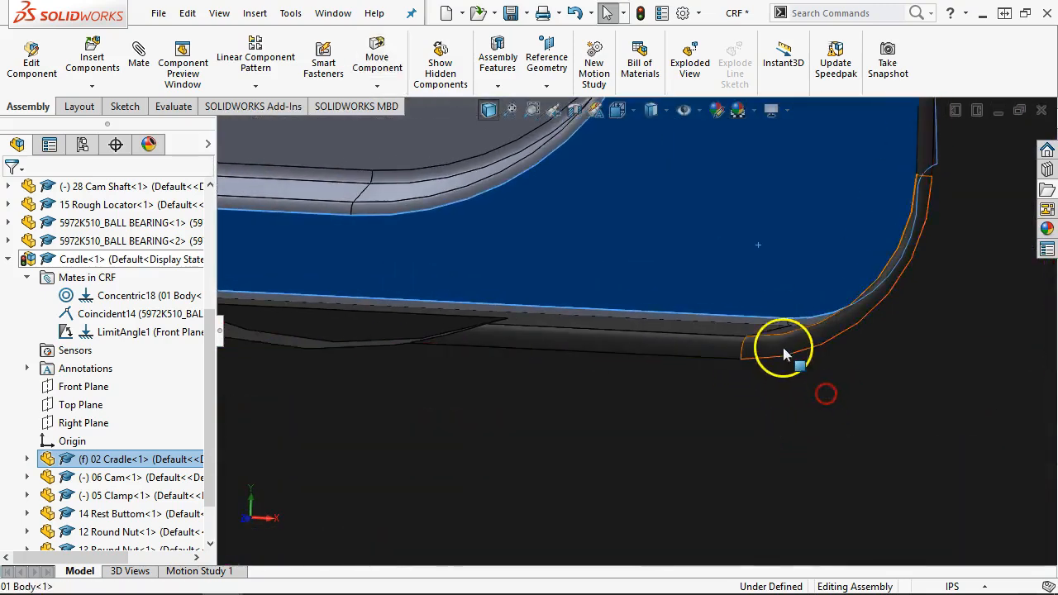
scroll(783, 348, "down", 3)
middle_click_drag(835, 310, 850, 300)
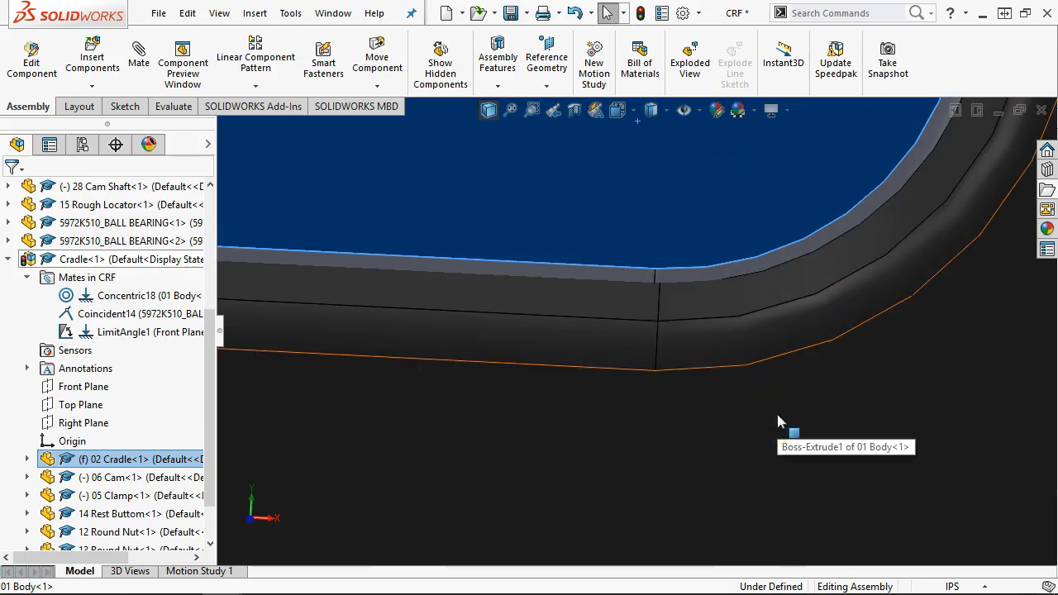
- Swing the 05 Clamp down slightly and rotate the cradle until its base is level with the body's floor
key("ctrl+1")
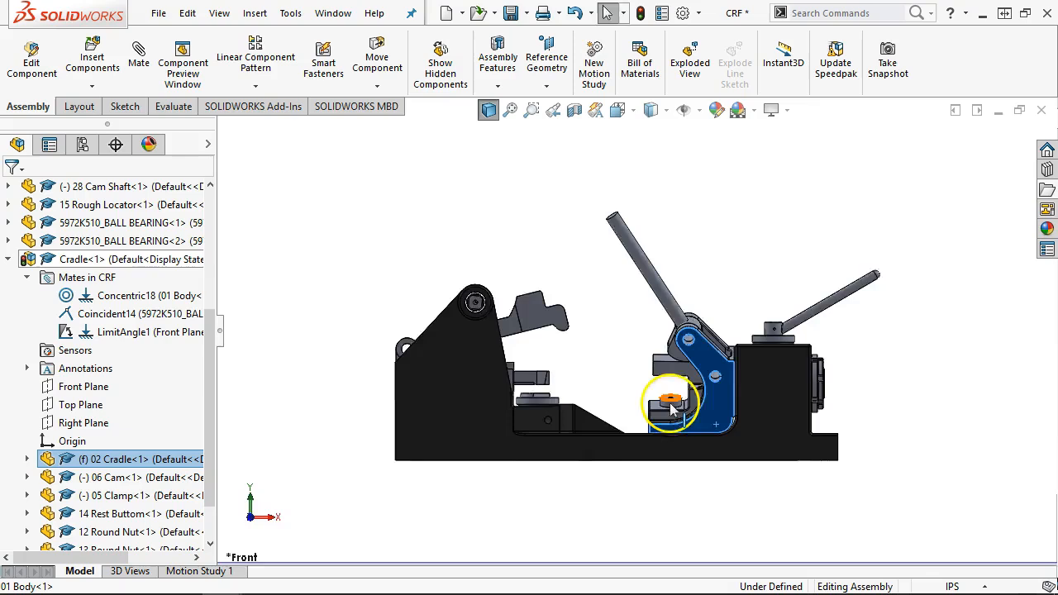
middle_click_drag(671, 404, 701, 428)
scroll(694, 380, "down", 5)
left_click_drag(686, 291, 690, 347)
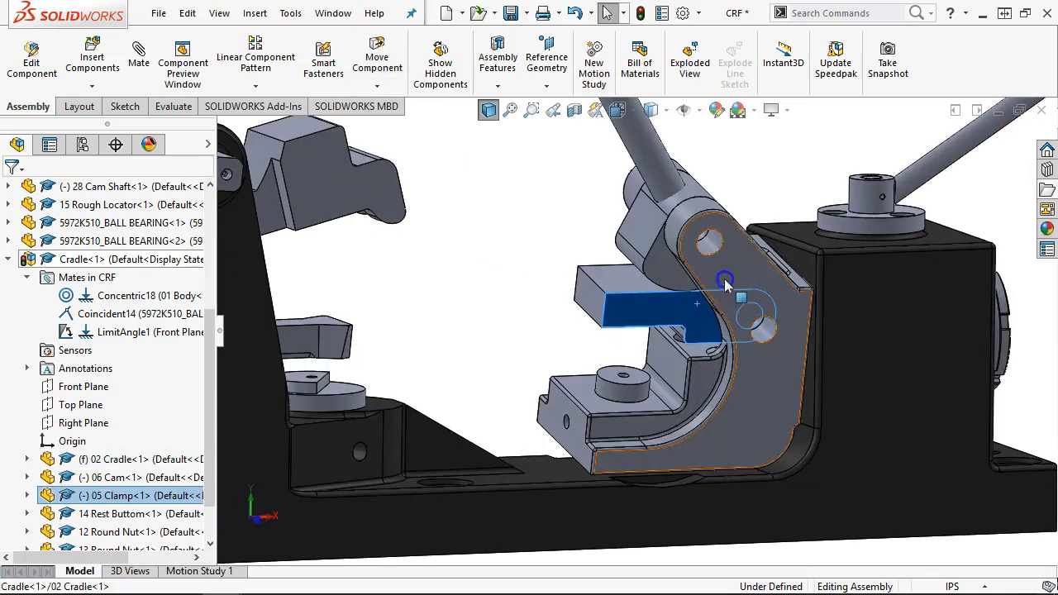
left_click_drag(724, 280, 716, 256)
left_click(521, 264)
- Show the fixture in the Front view, rebuild the CRF assembly and save it
key("ctrl+1")
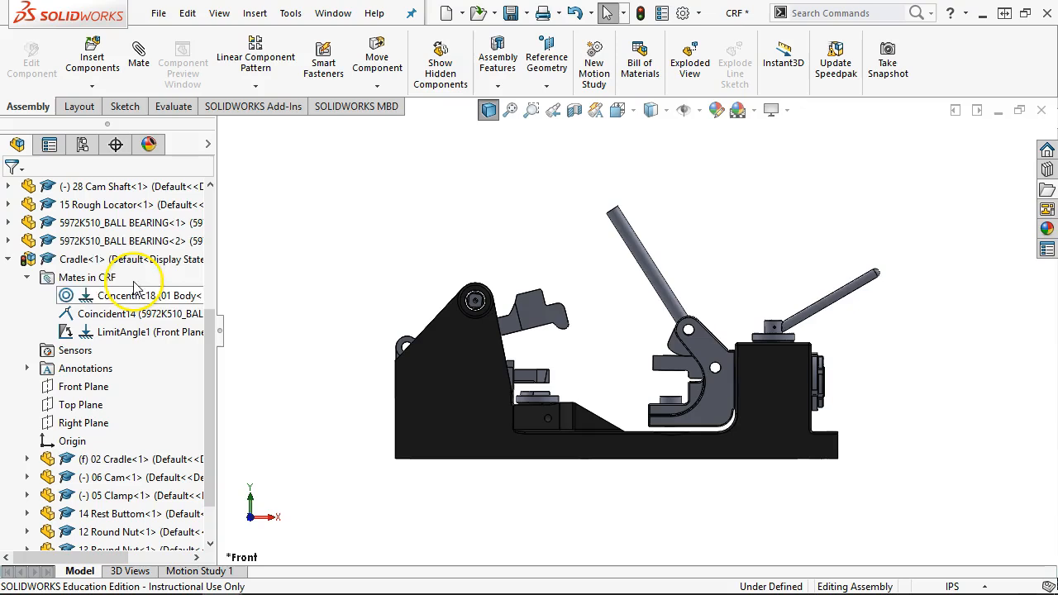
left_click(644, 14)
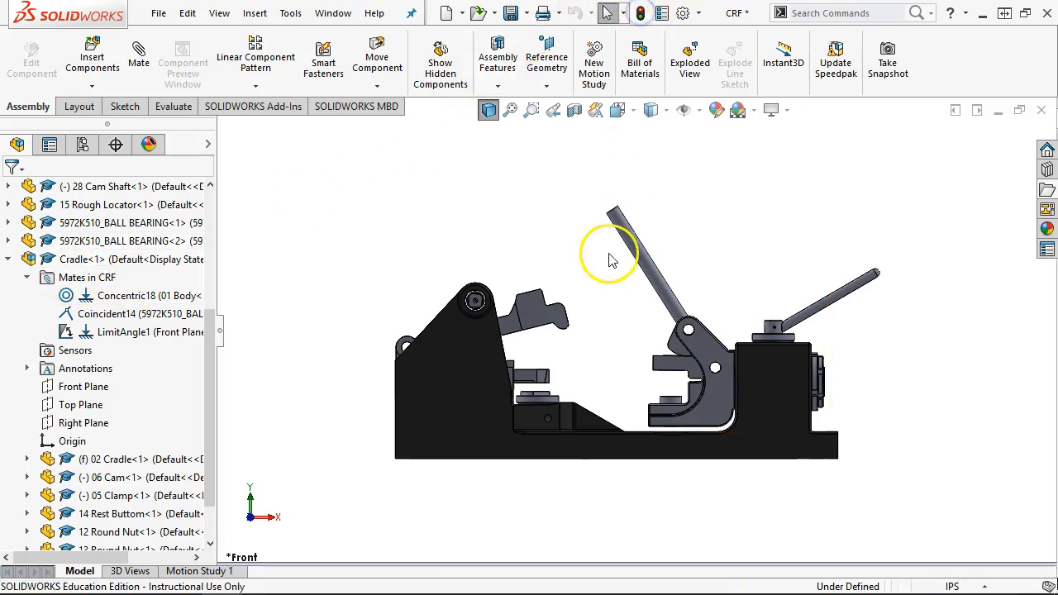
left_click(510, 14)
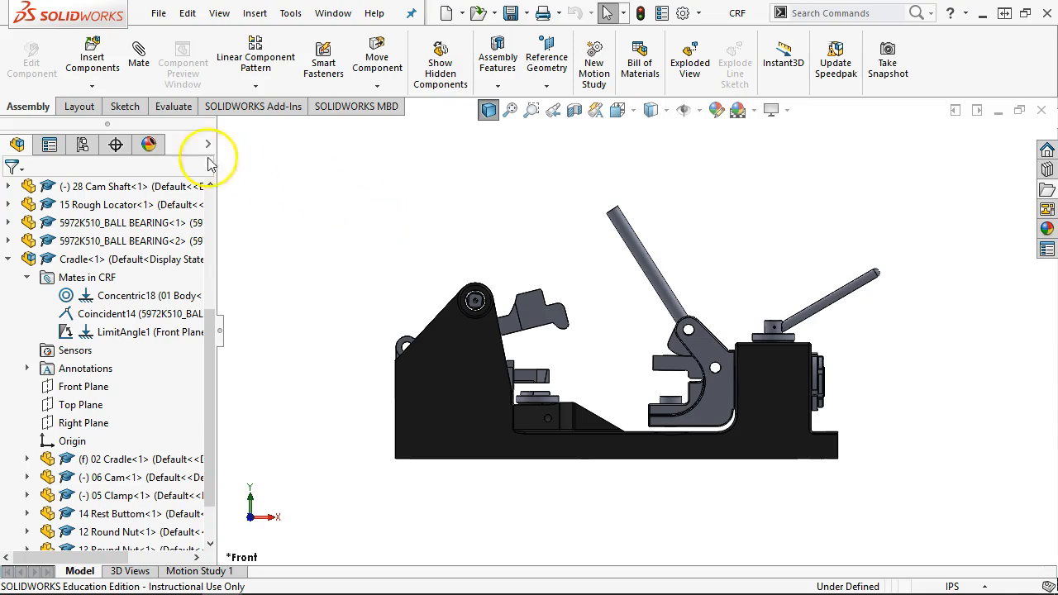
- Create a new document from the Drawing template
left_click(159, 13)
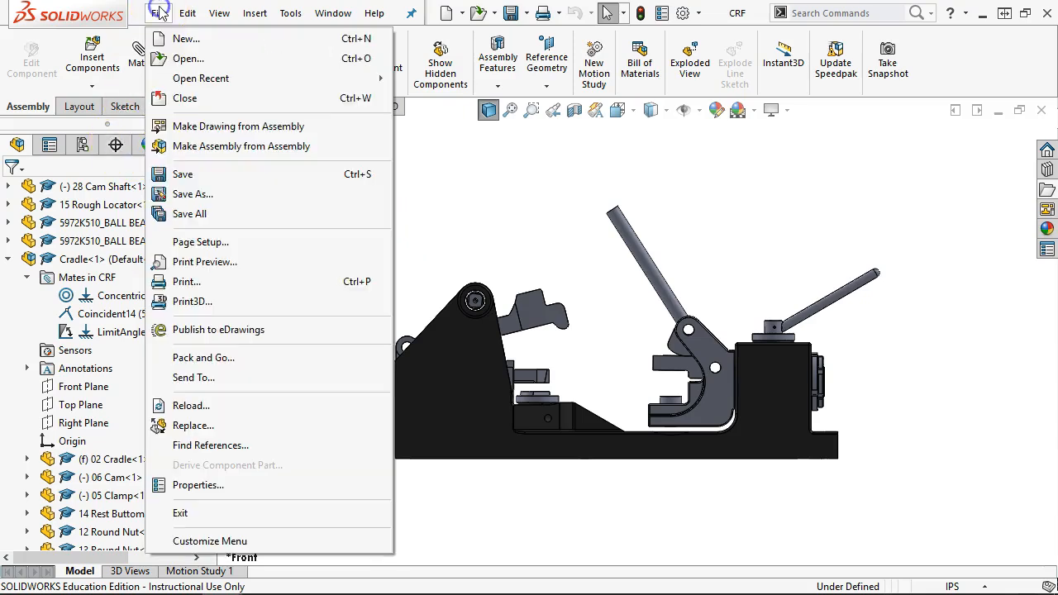
left_click(186, 38)
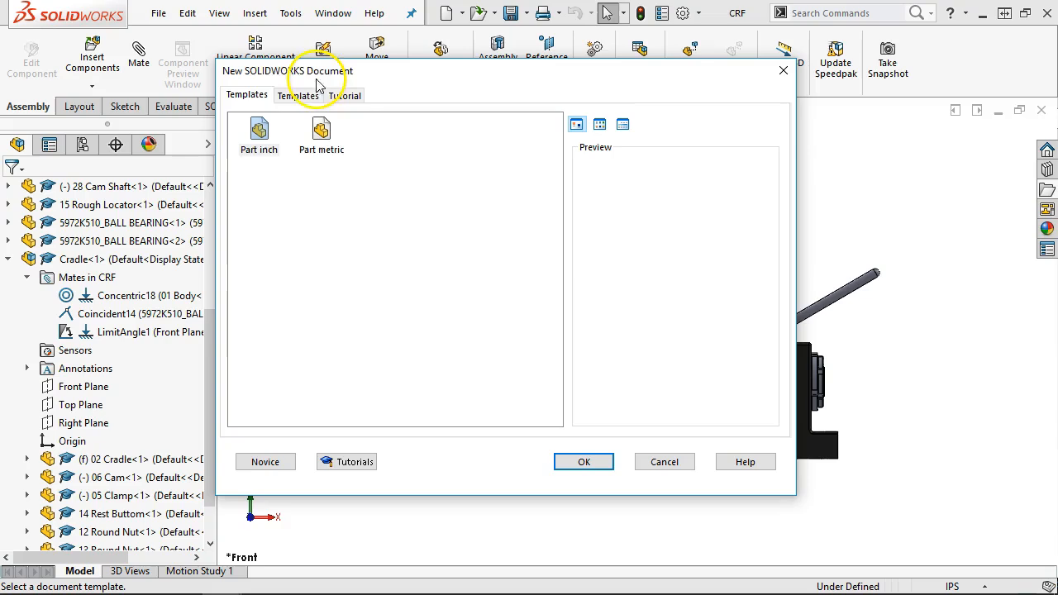
left_click(284, 96)
left_click(382, 157)
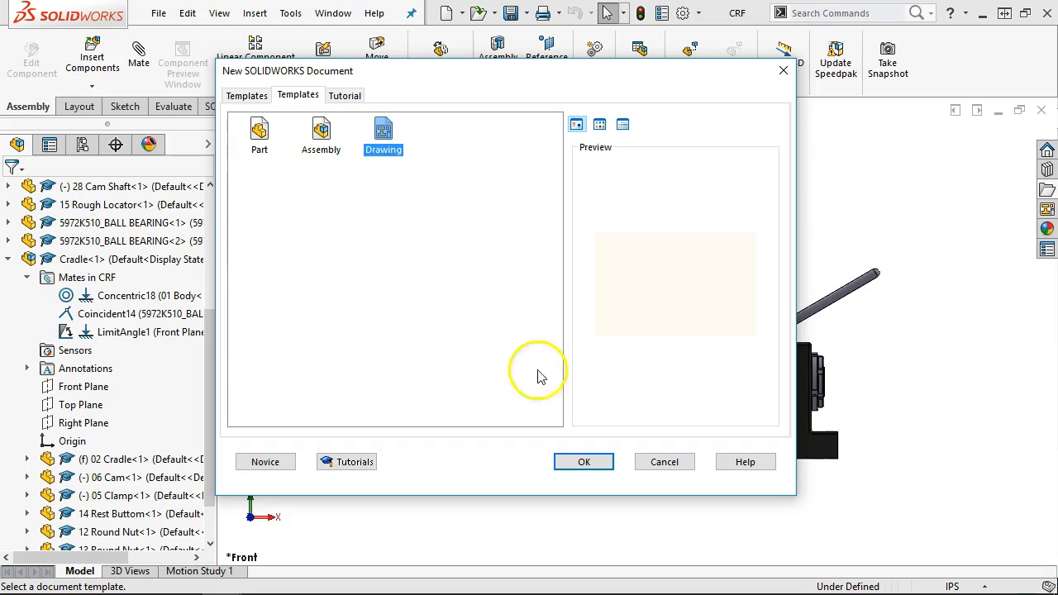
left_click(601, 462)
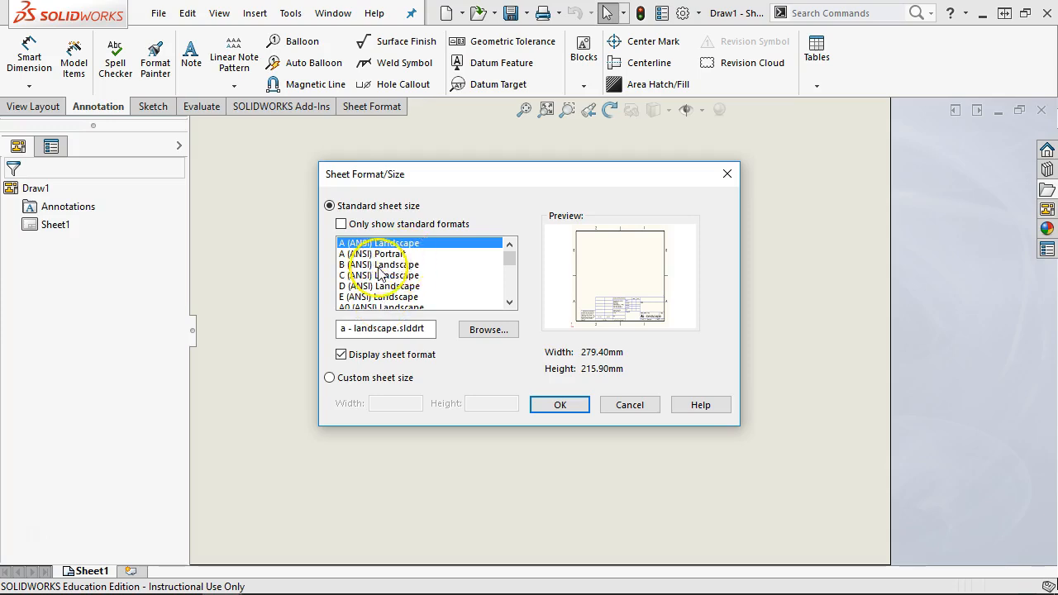
- Give the drawing a custom sheet size 11 in wide and 8.5 in high
mouse_move(514, 266)
left_mouse_down()
mouse_move(510, 278)
mouse_move(511, 259)
left_mouse_up()
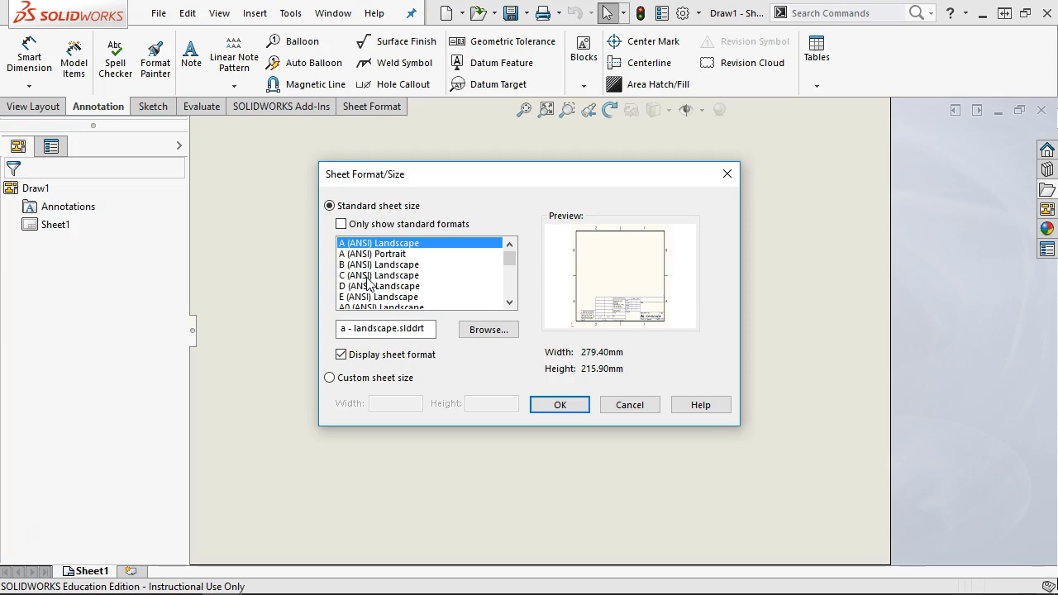
left_click(343, 381)
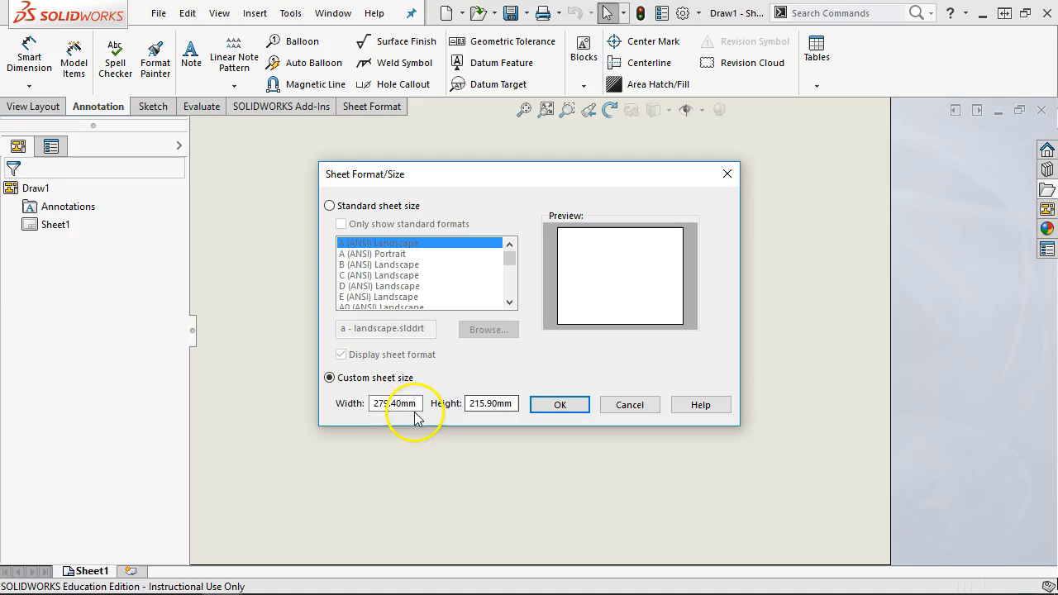
left_click_drag(382, 403, 415, 404)
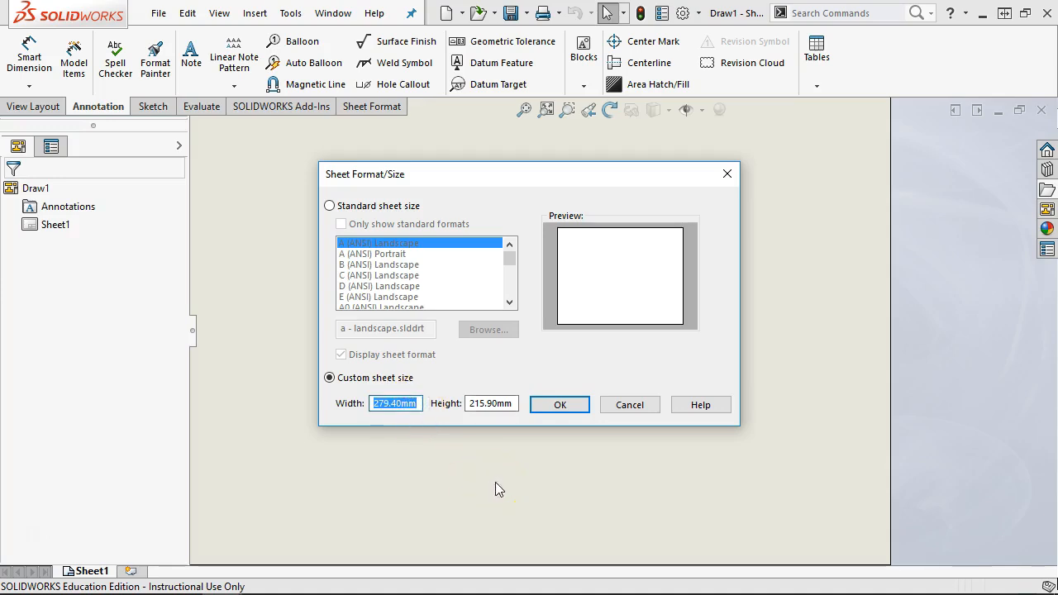
type("11.")
type("in")
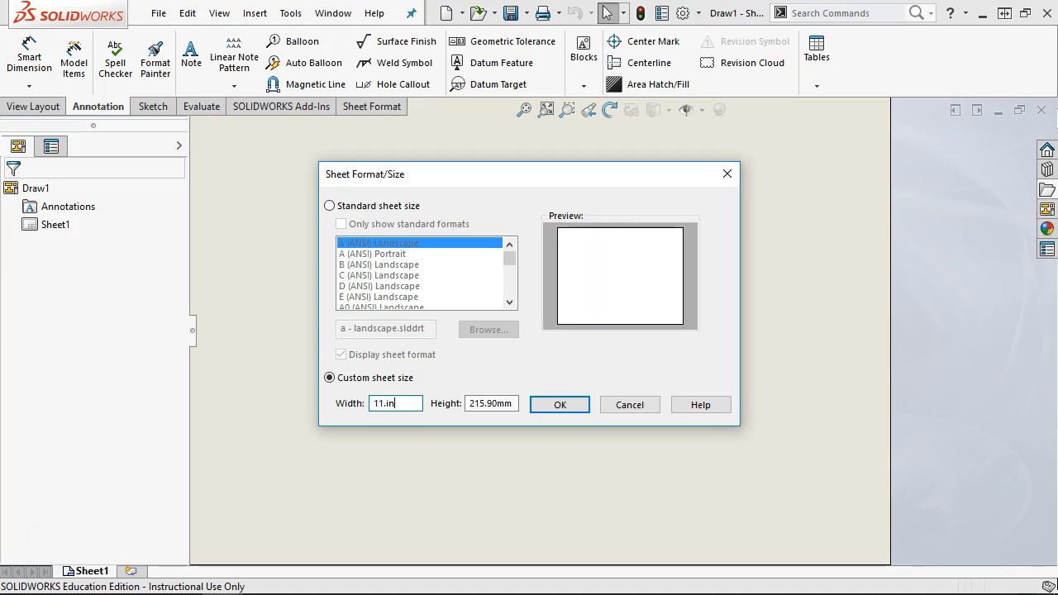
key("Tab")
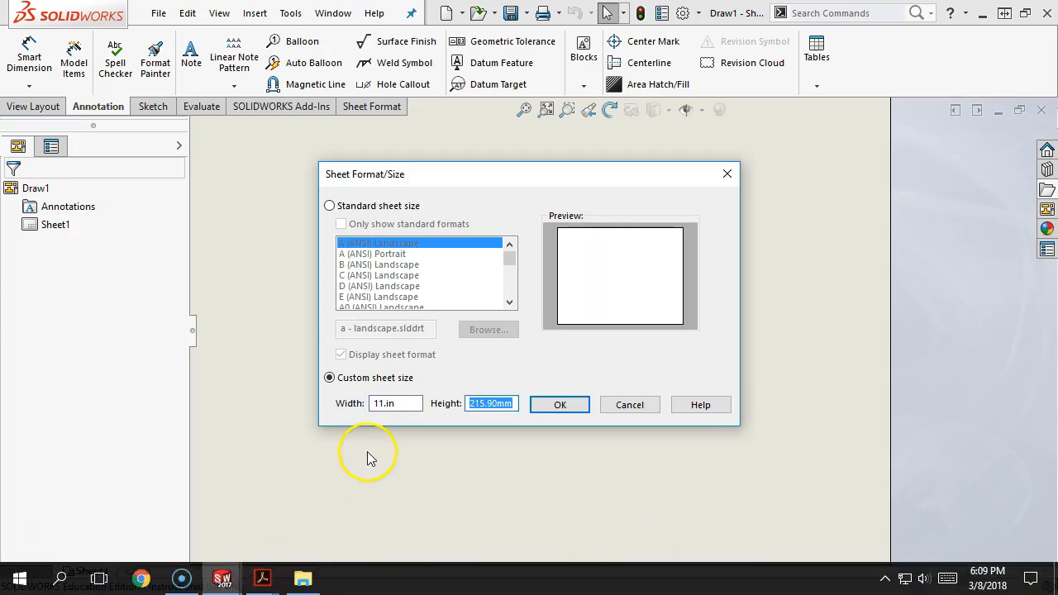
type("8.5in")
key("Tab")
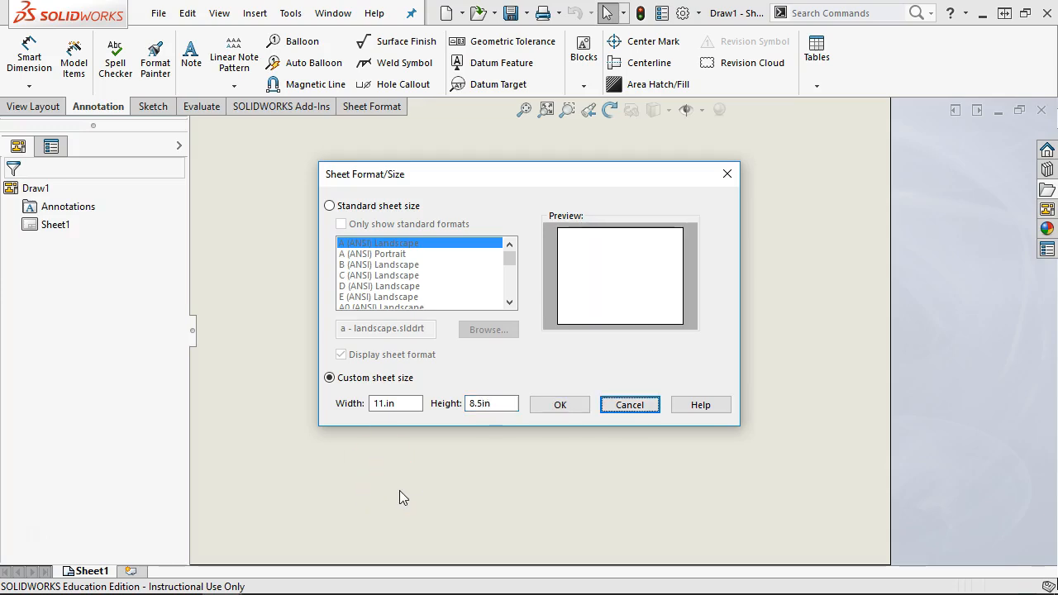
left_click(559, 405)
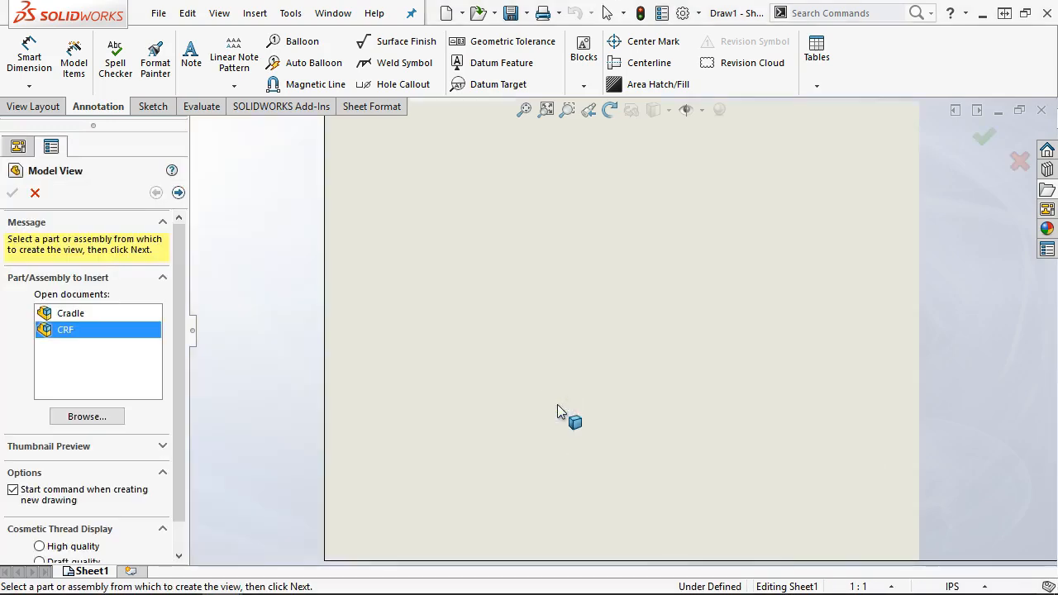
- Load the 01 Body part in its Default configuration as the model for the drawing views
left_click(89, 413)
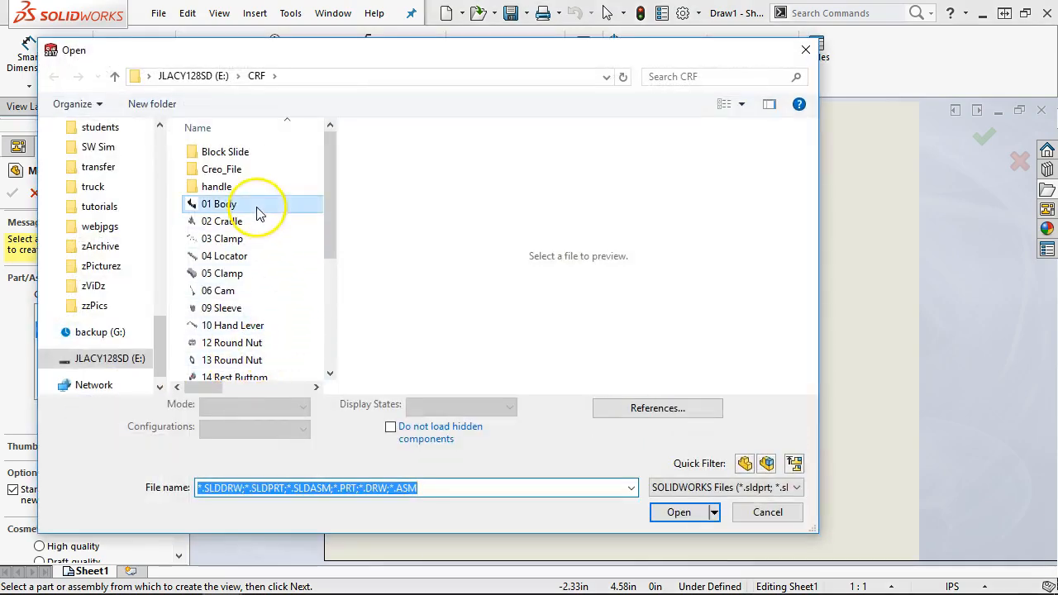
left_click(256, 212)
left_click(679, 512)
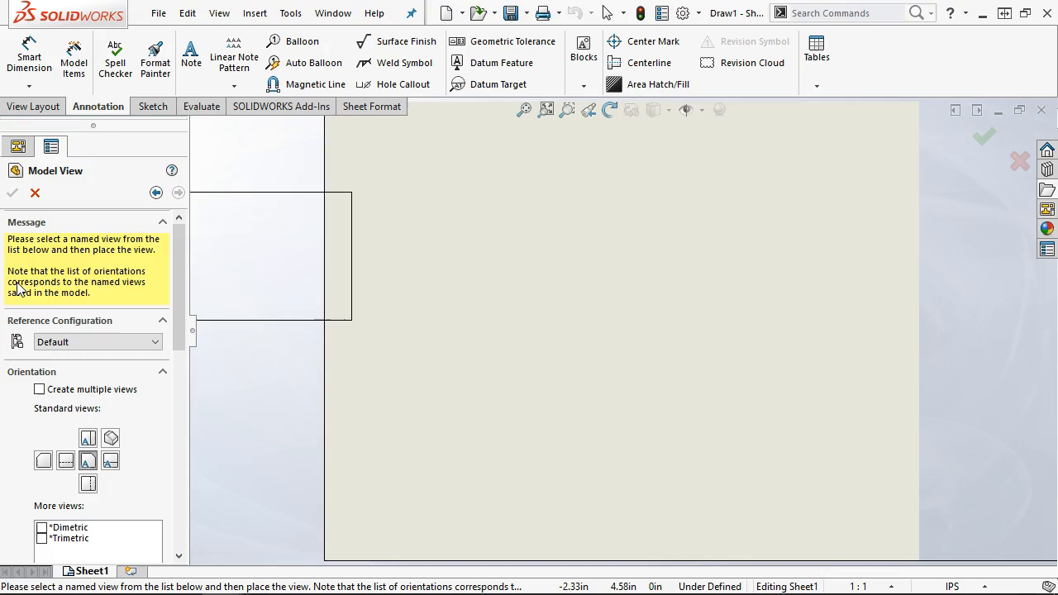
left_click_drag(180, 317, 176, 351)
left_click(72, 237)
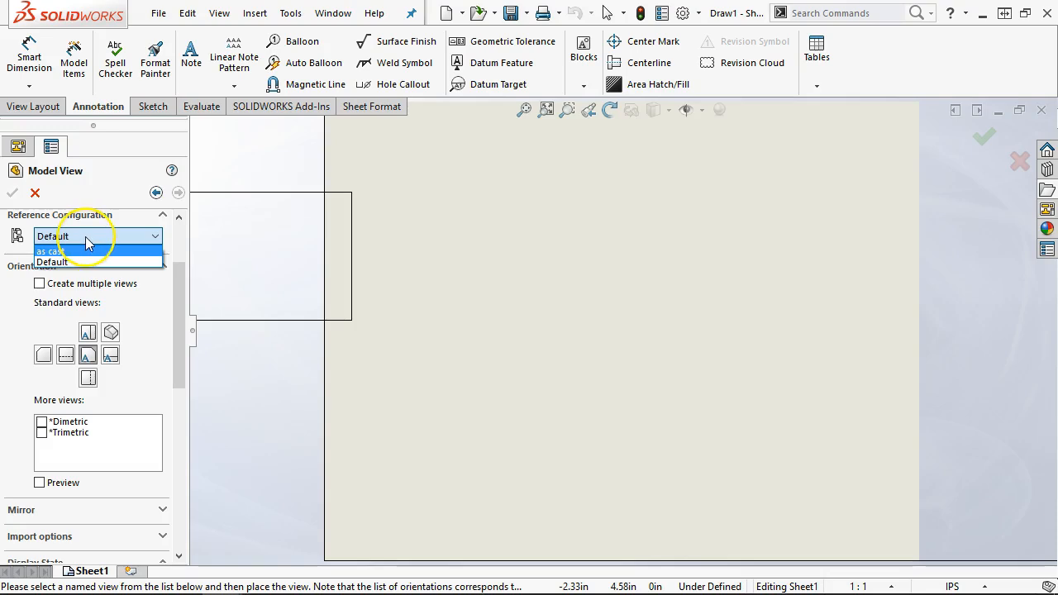
left_click(85, 236)
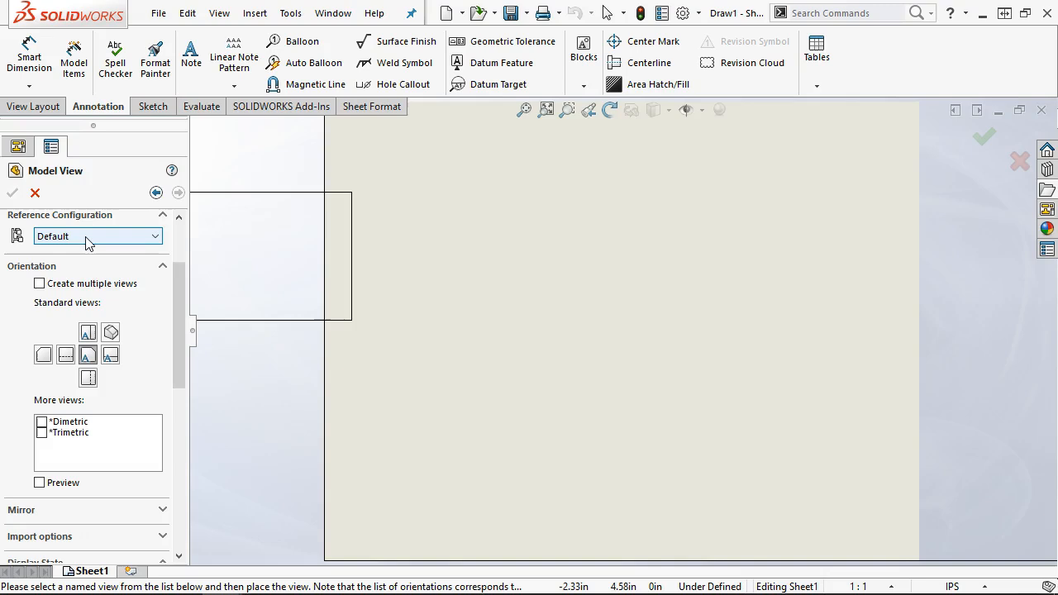
- Enable multiple view creation and include the front, top and right standard views of the body
left_click(40, 285)
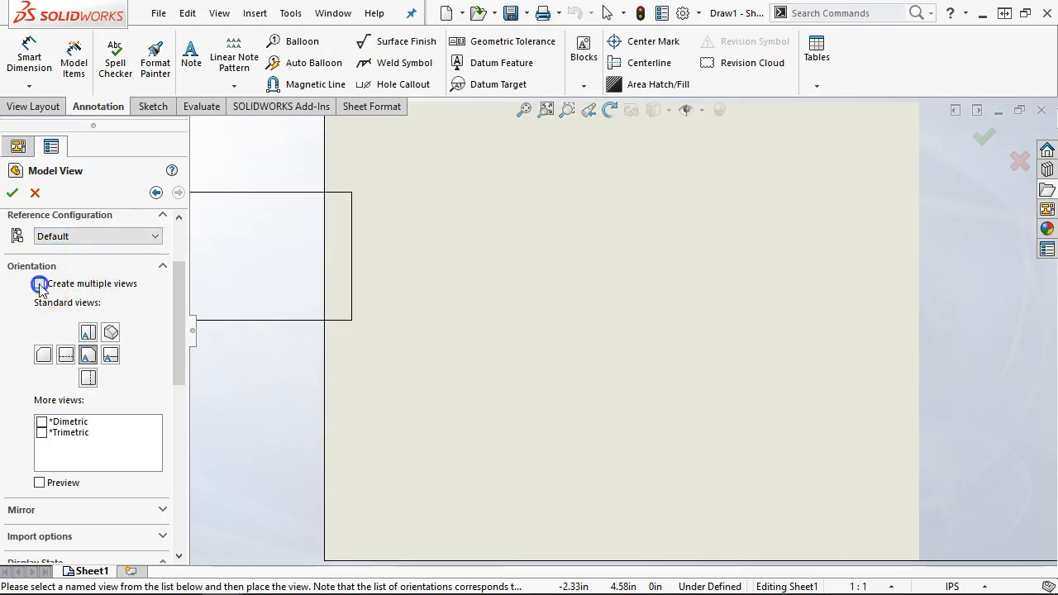
left_click(87, 353)
left_click(110, 378)
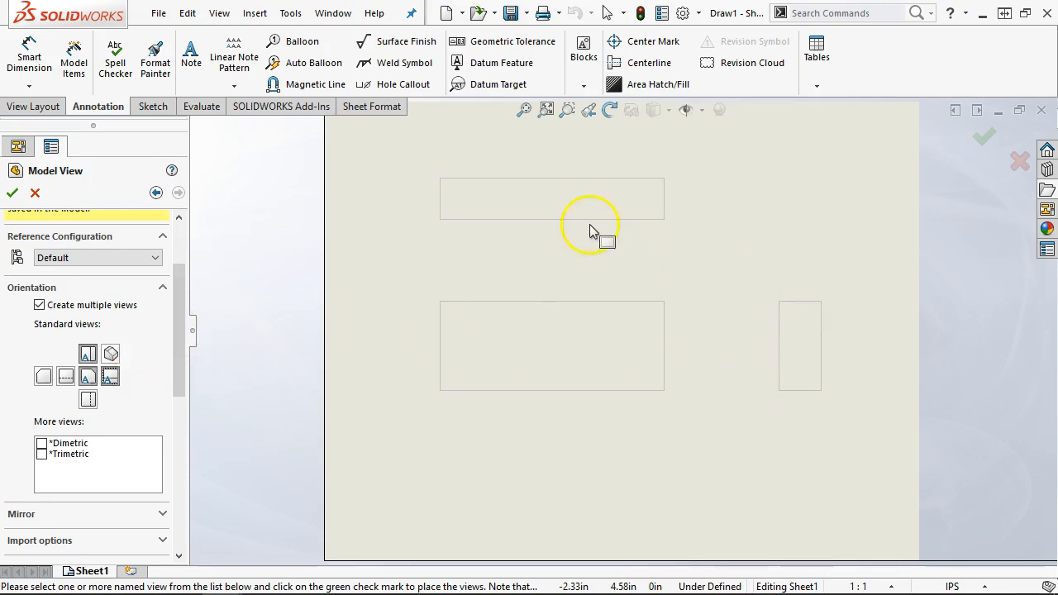
- Set the display style of the three views to Hidden Lines Visible and place them on the sheet
left_click_drag(171, 351, 180, 437)
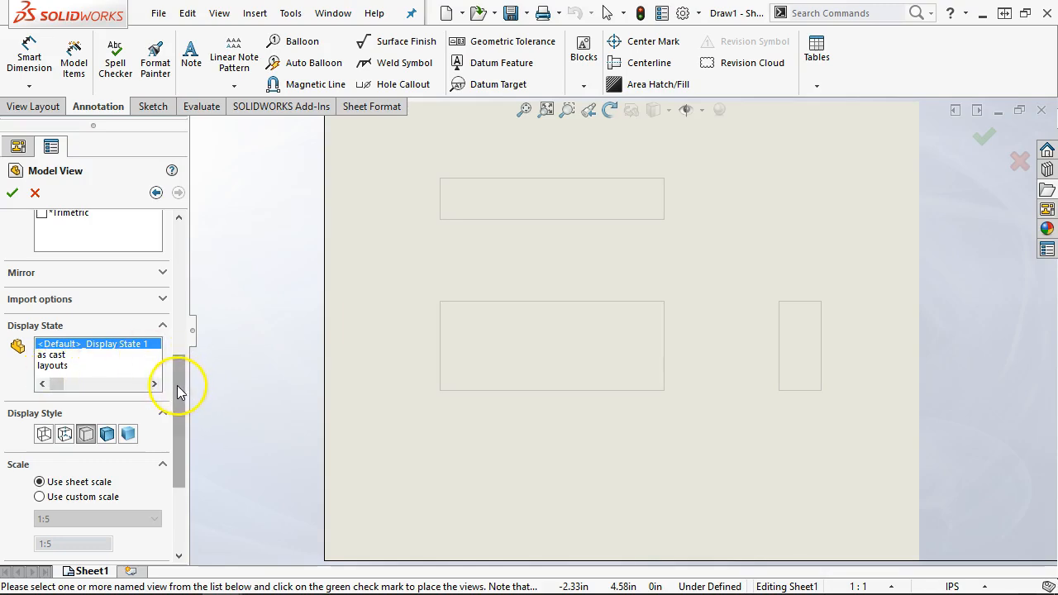
left_click_drag(179, 390, 180, 436)
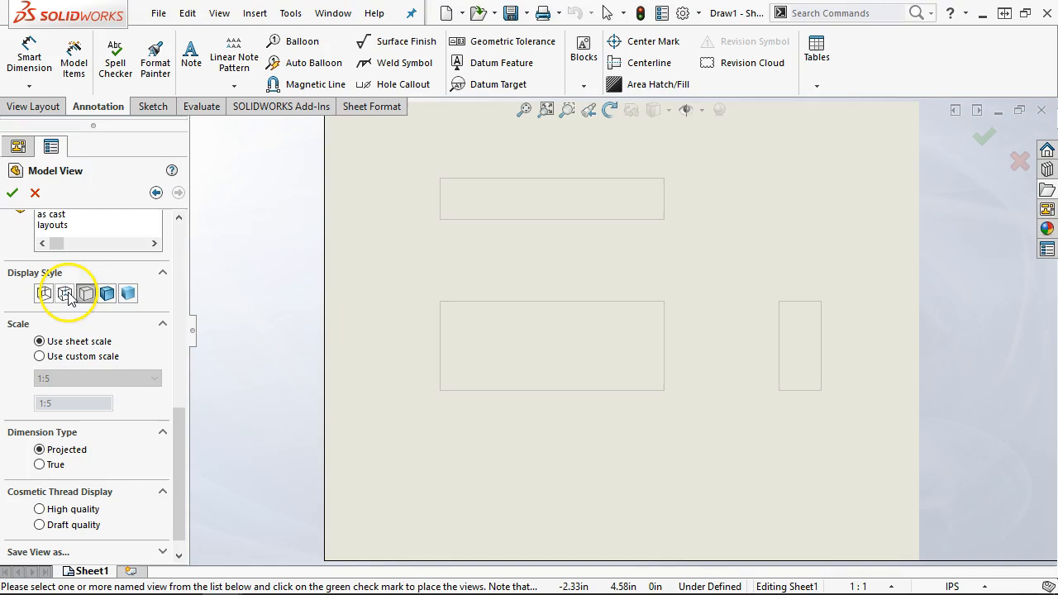
left_click(65, 294)
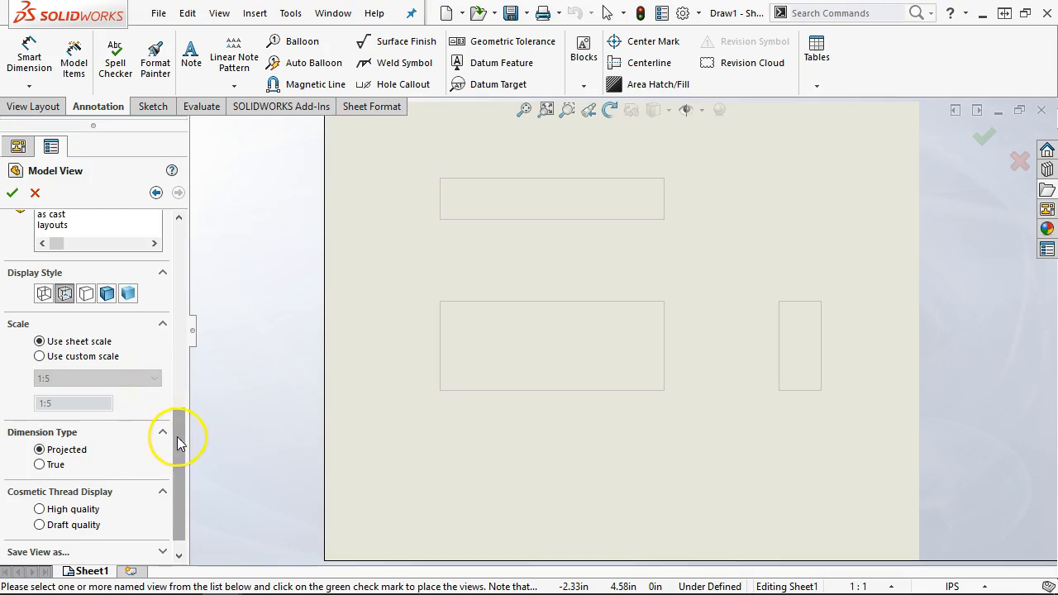
left_click_drag(176, 441, 179, 450)
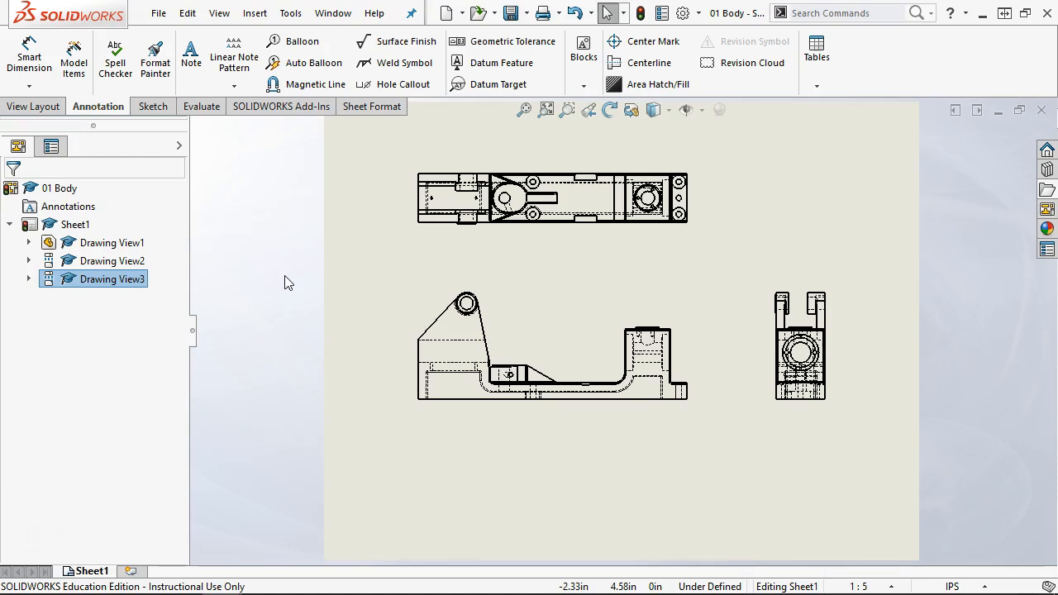
- Shift the front, top and right views around the sheet to try out their projection alignment
left_click(472, 66)
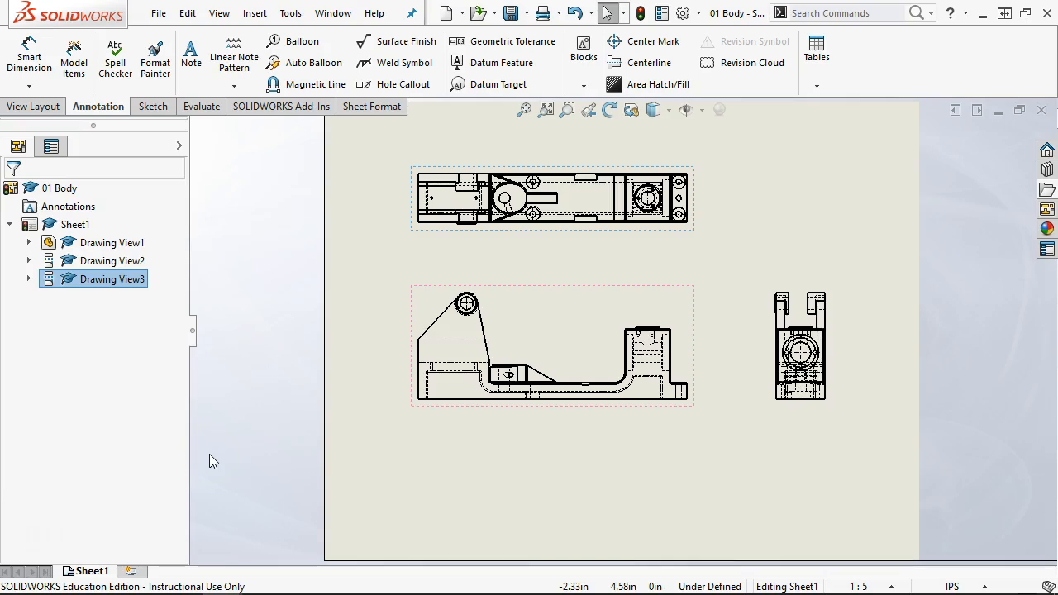
mouse_move(534, 404)
left_mouse_down()
mouse_move(540, 429)
mouse_move(520, 358)
mouse_move(576, 472)
mouse_move(452, 451)
mouse_move(548, 373)
mouse_move(562, 451)
mouse_move(562, 374)
mouse_move(550, 384)
left_mouse_up()
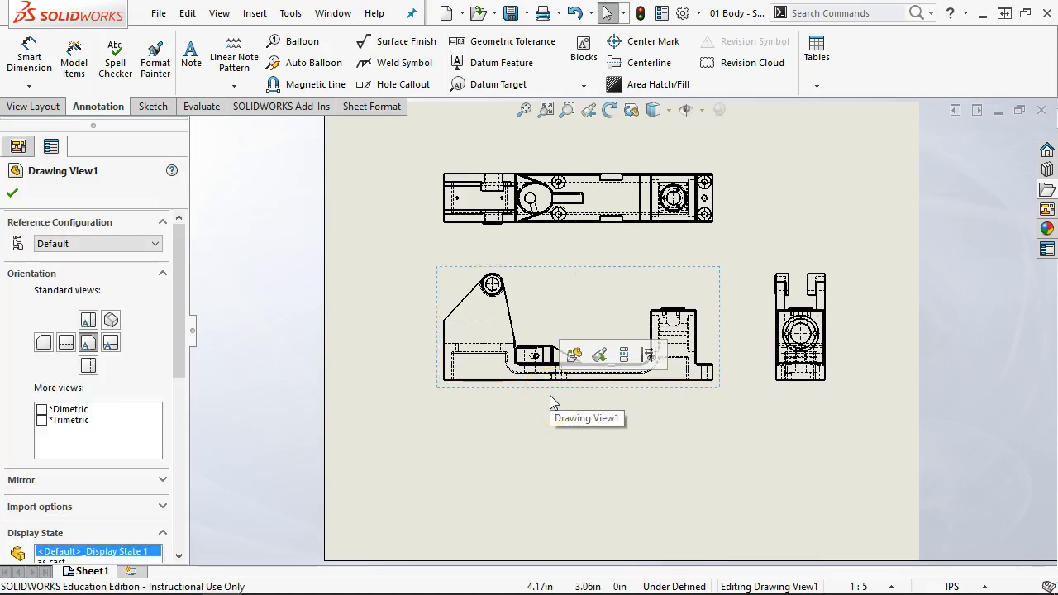
left_click_drag(542, 393, 504, 409)
left_click(537, 202)
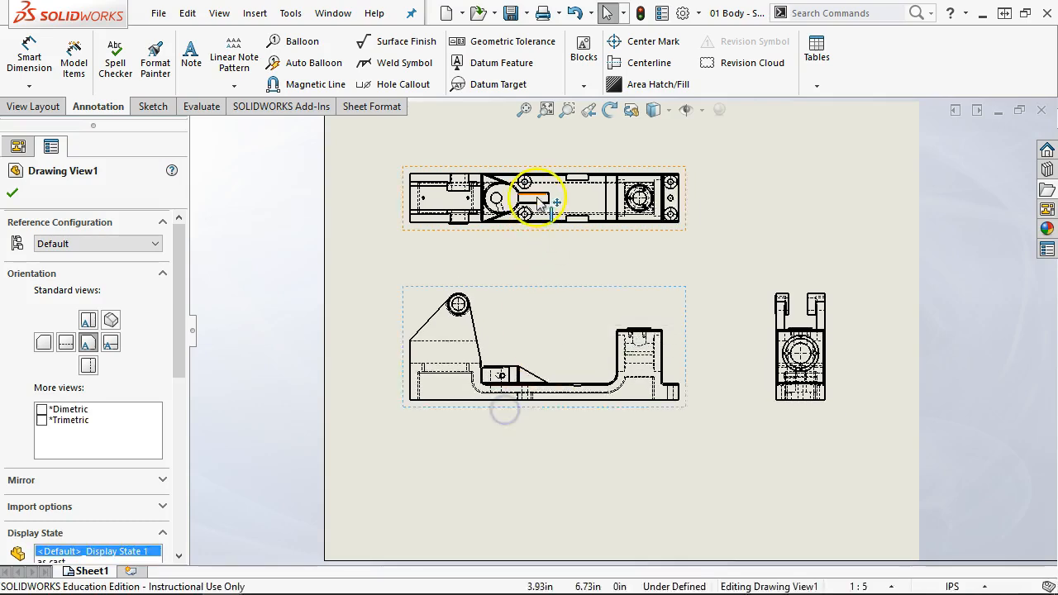
mouse_move(516, 232)
left_mouse_down()
mouse_move(510, 276)
mouse_move(507, 221)
left_mouse_up()
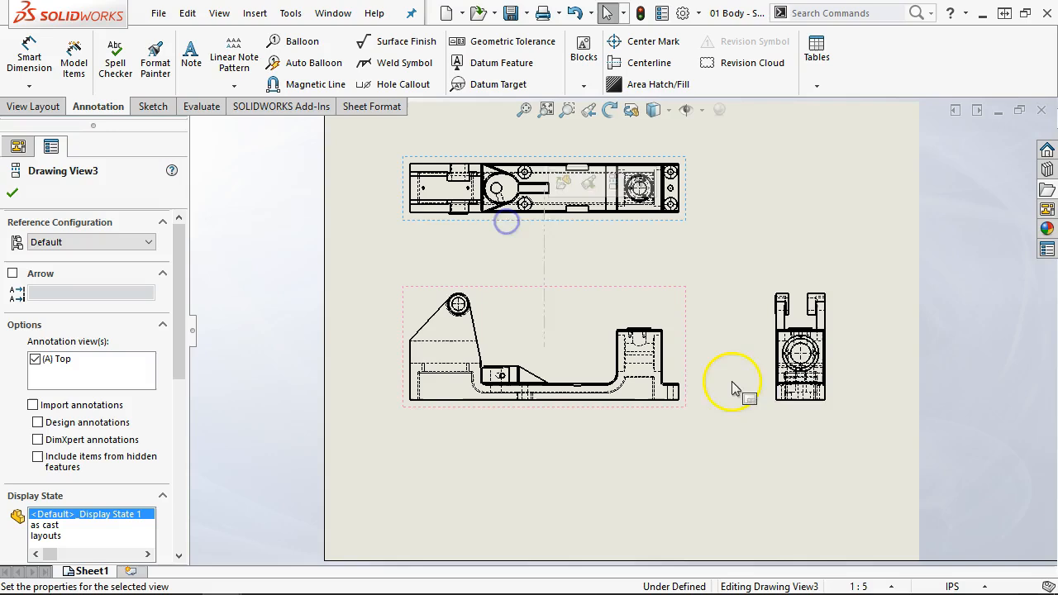
mouse_move(768, 403)
left_mouse_down()
mouse_move(798, 418)
mouse_move(729, 405)
mouse_move(765, 405)
left_mouse_up()
left_click(645, 404)
mouse_move(644, 410)
left_mouse_down()
mouse_move(739, 405)
mouse_move(618, 460)
mouse_move(635, 407)
mouse_move(675, 414)
left_mouse_up()
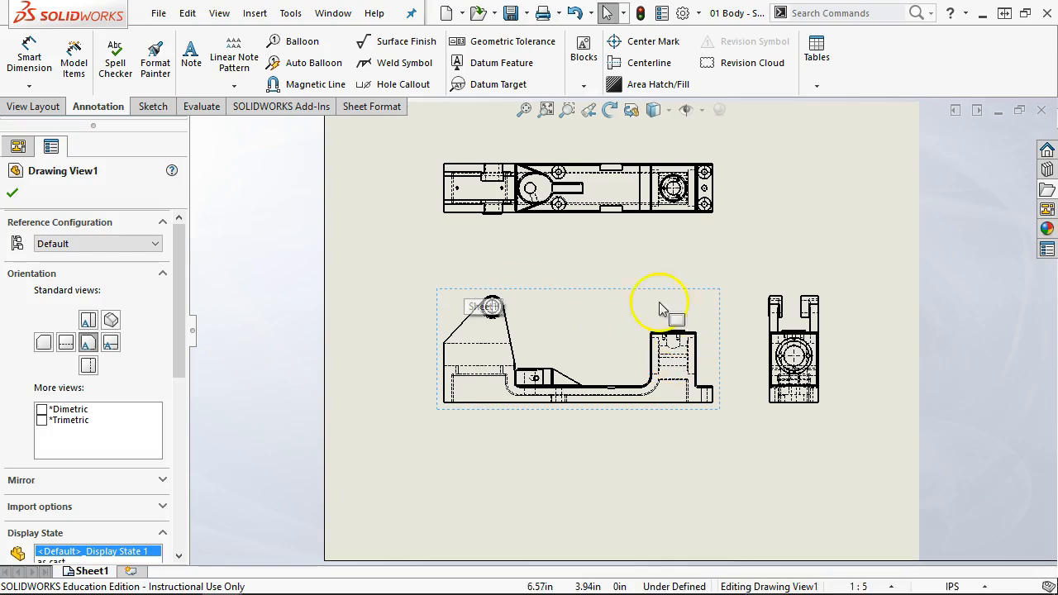
left_click(631, 275)
mouse_move(702, 416)
left_mouse_down()
mouse_move(680, 439)
mouse_move(675, 422)
left_mouse_up()
left_click(694, 456)
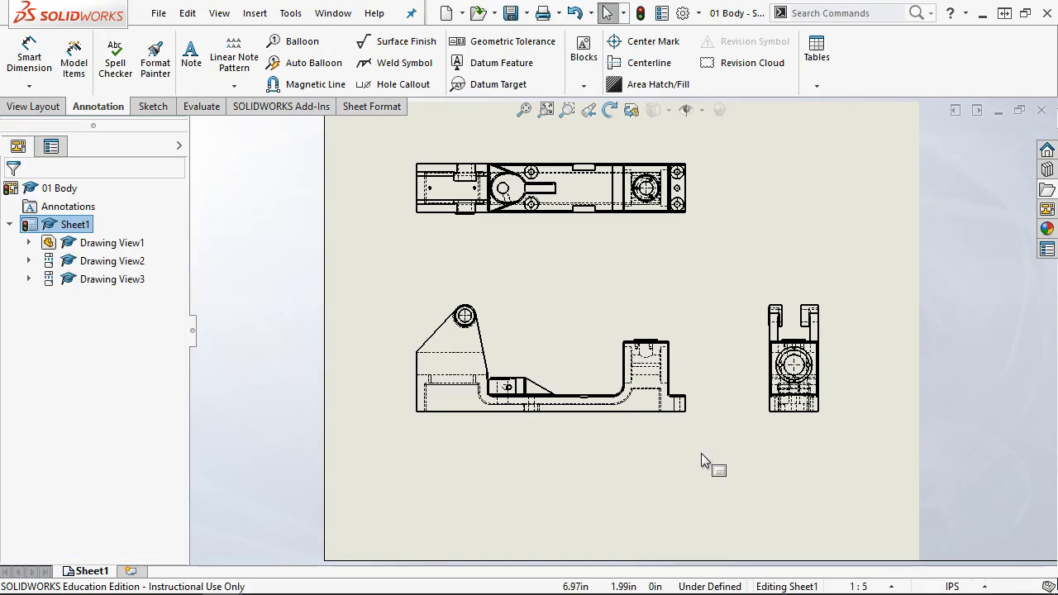
- Move the right view slightly away from the front view, and lower the front and top views to free the sheet's upper area
left_click(639, 296)
left_click_drag(585, 227, 595, 237)
left_click_drag(783, 423, 803, 422)
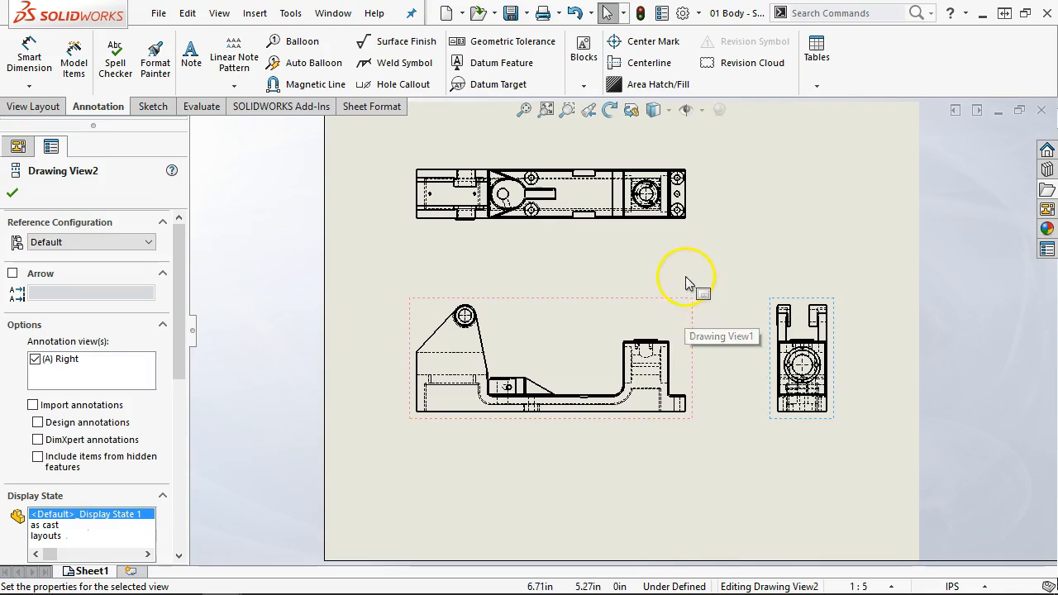
left_click_drag(691, 302, 704, 370)
left_click_drag(665, 234, 637, 323)
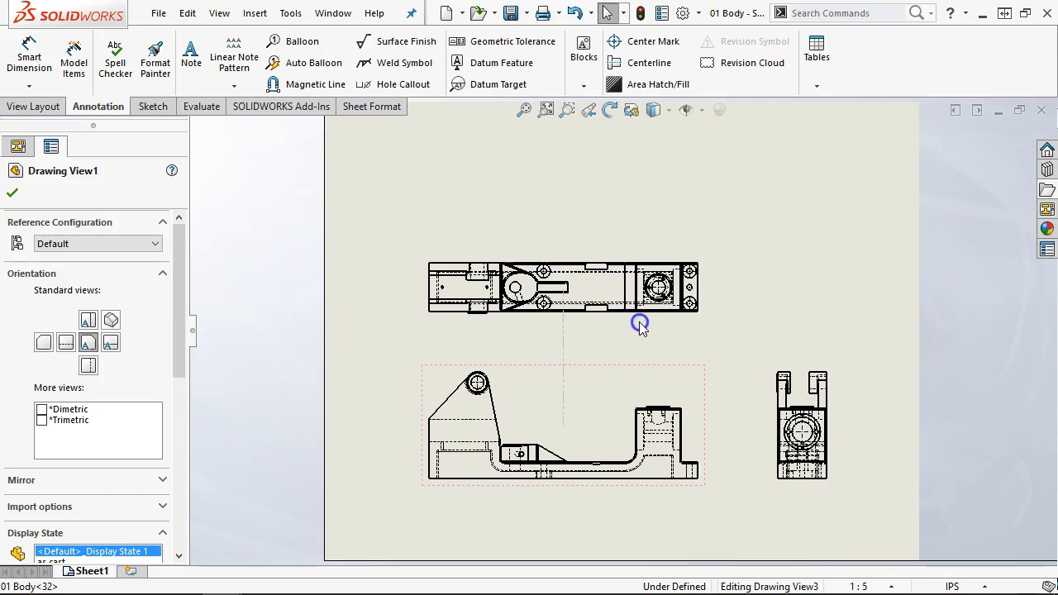
- Create a section view through the round boss's centre in the top view with a horizontal cutting line, placing it above the top view
left_click(38, 106)
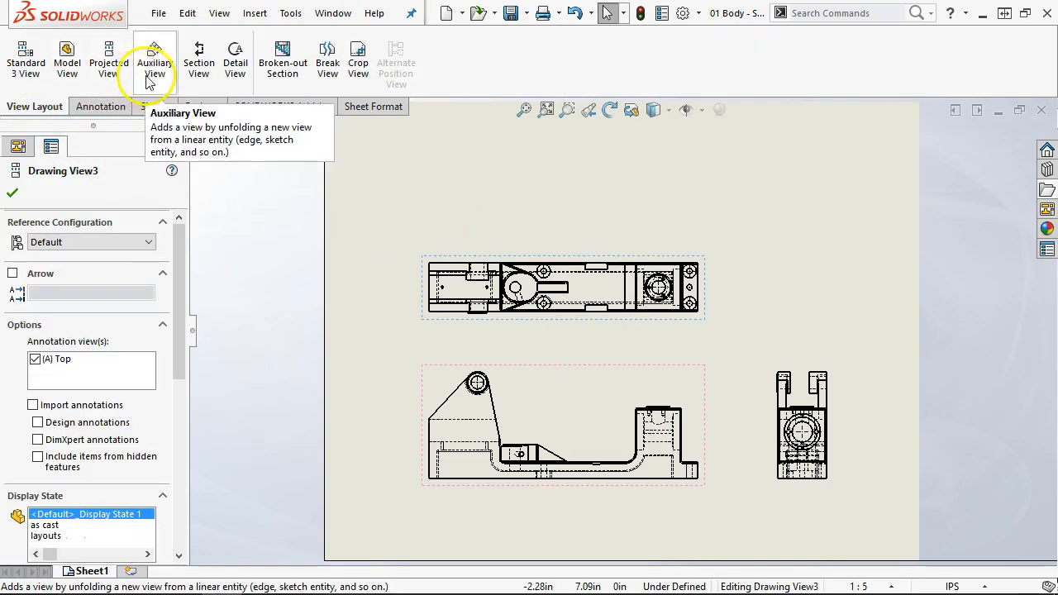
left_click(199, 57)
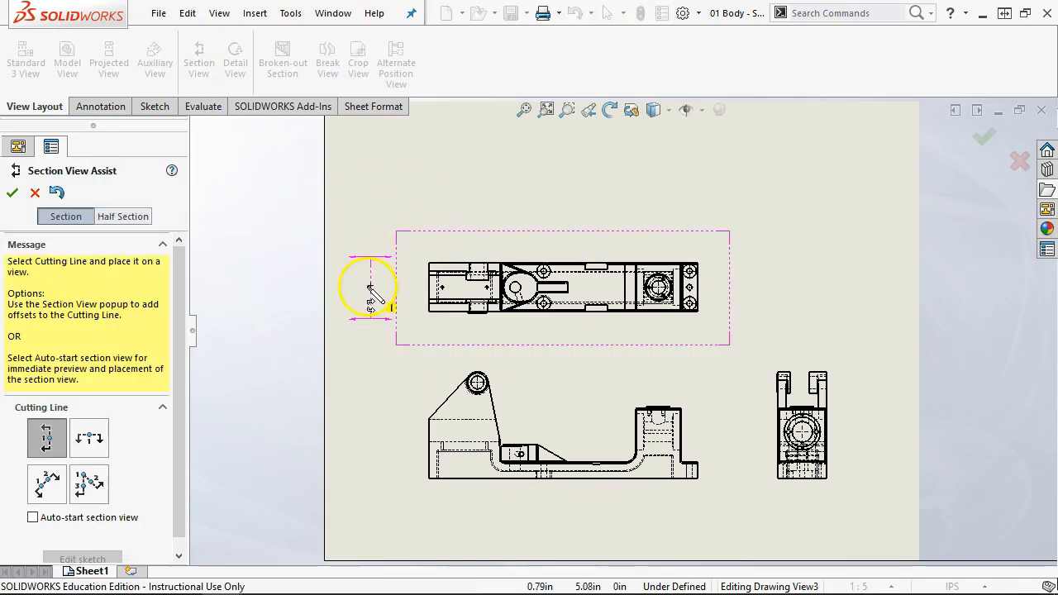
left_click(89, 438)
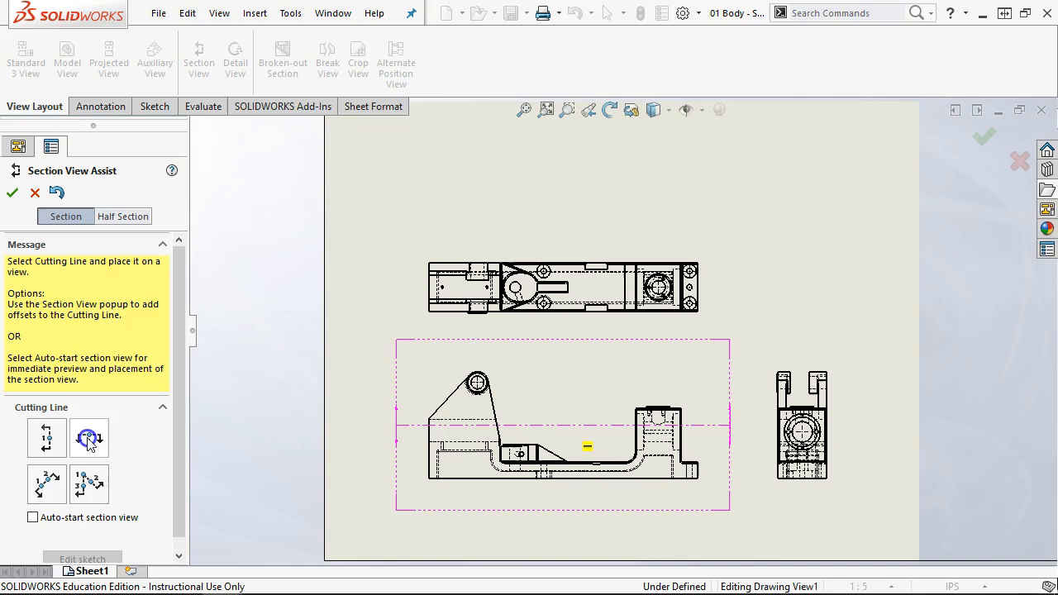
scroll(551, 303, "down", 3)
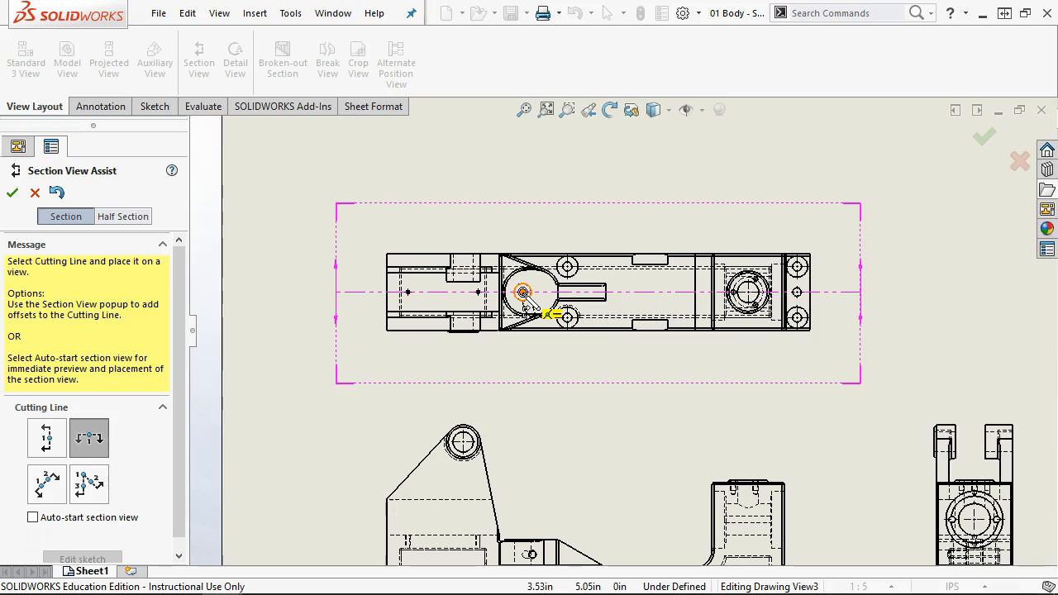
left_click(523, 292)
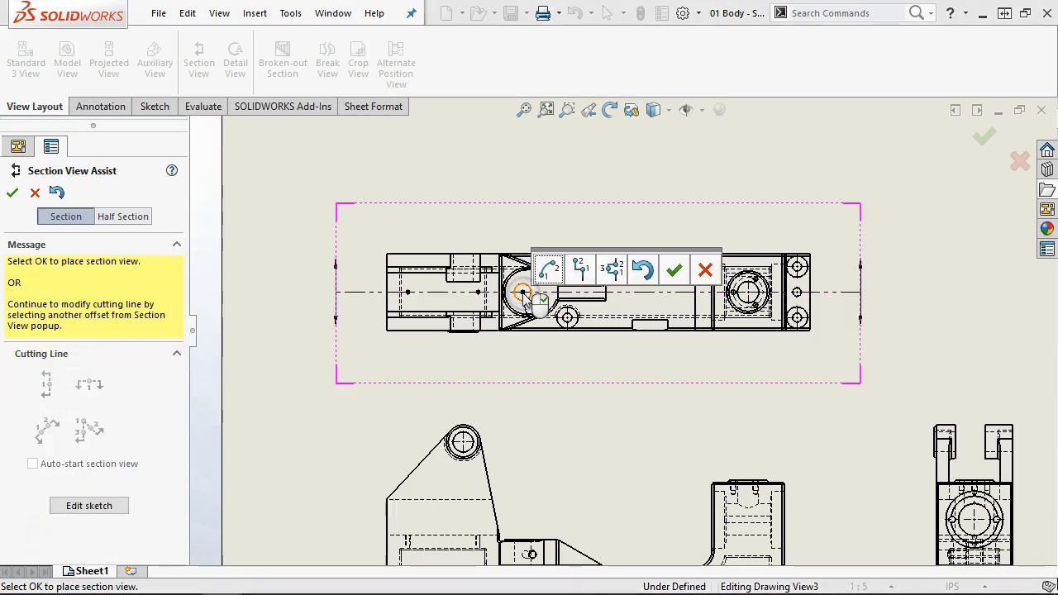
left_click(578, 272)
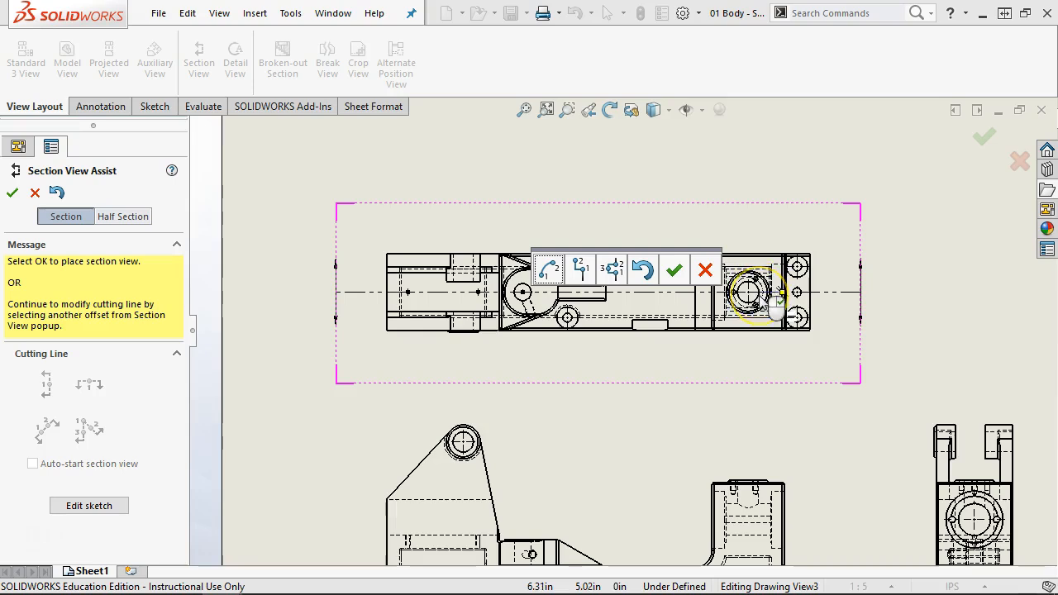
left_click(673, 269)
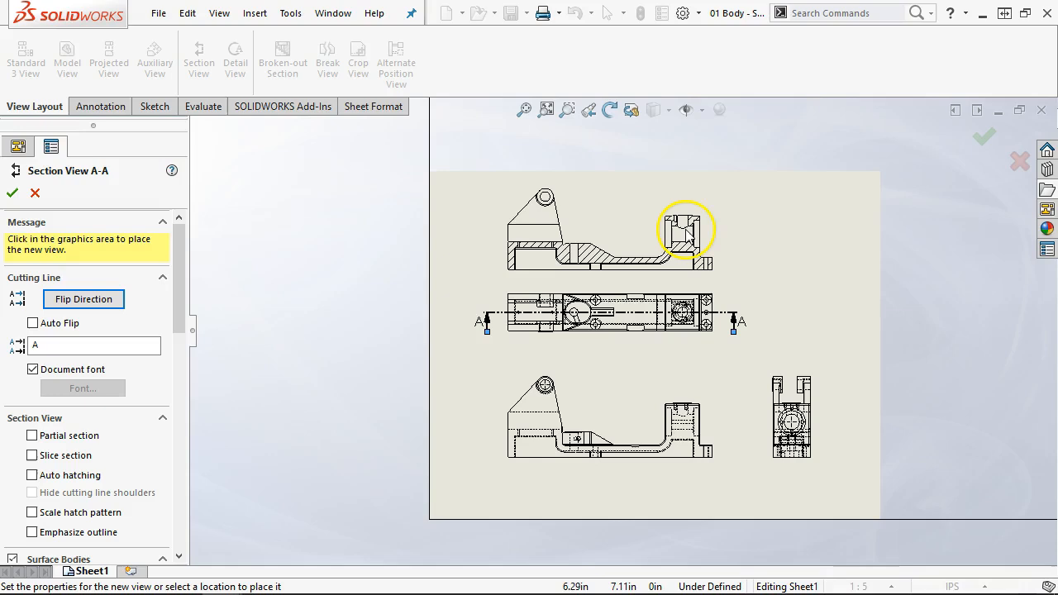
left_click(696, 235)
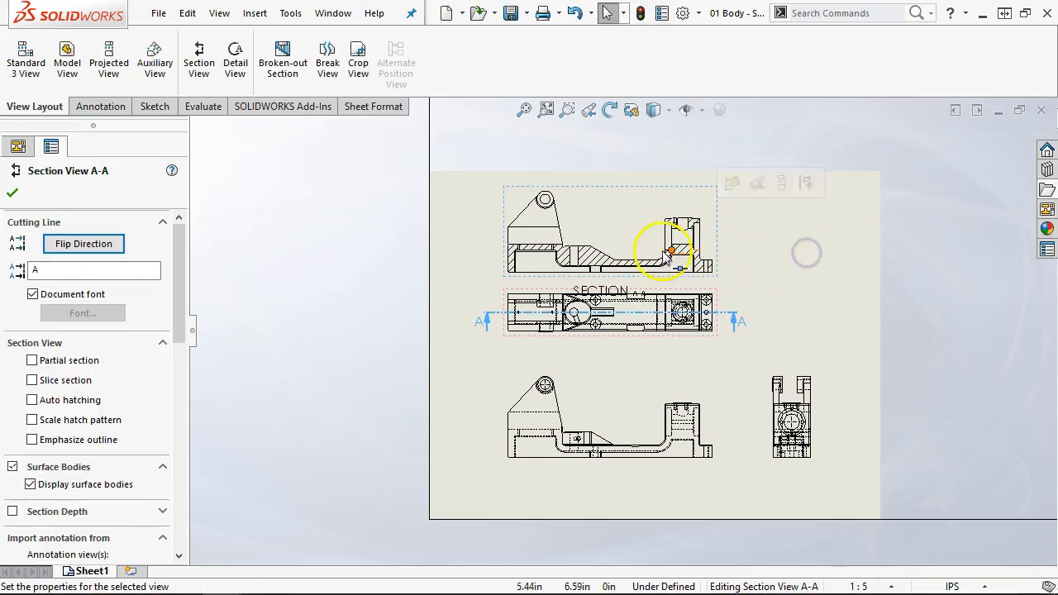
left_click(13, 193)
- Move the section label beneath the left end of the section view and lower the top view to clear the label
scroll(555, 289, "down", 3)
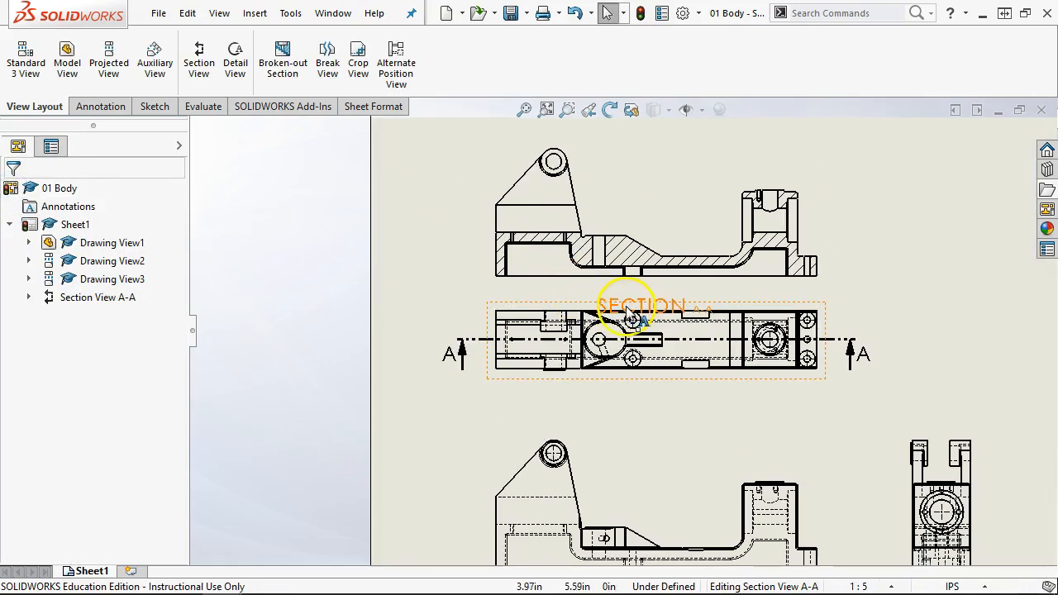
left_click_drag(616, 276, 527, 292)
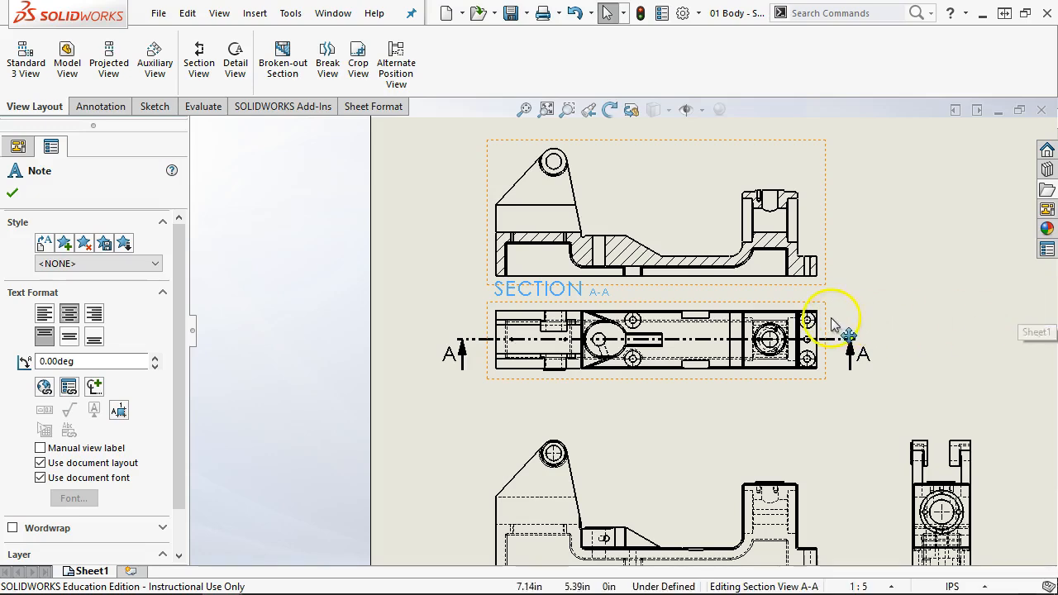
left_click_drag(831, 323, 827, 345)
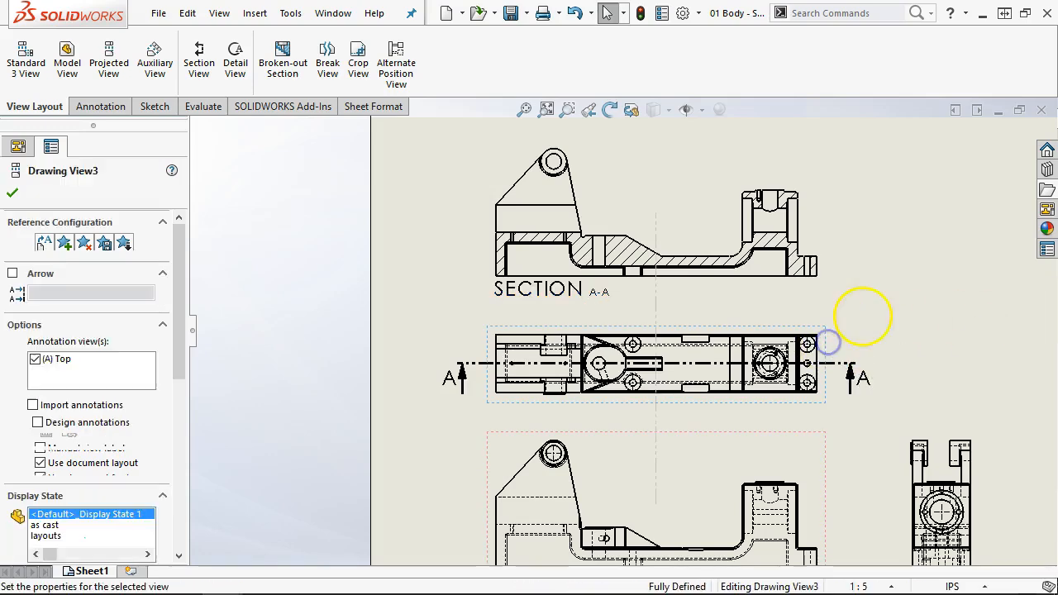
left_click(846, 203)
left_click(779, 350)
left_click(669, 432)
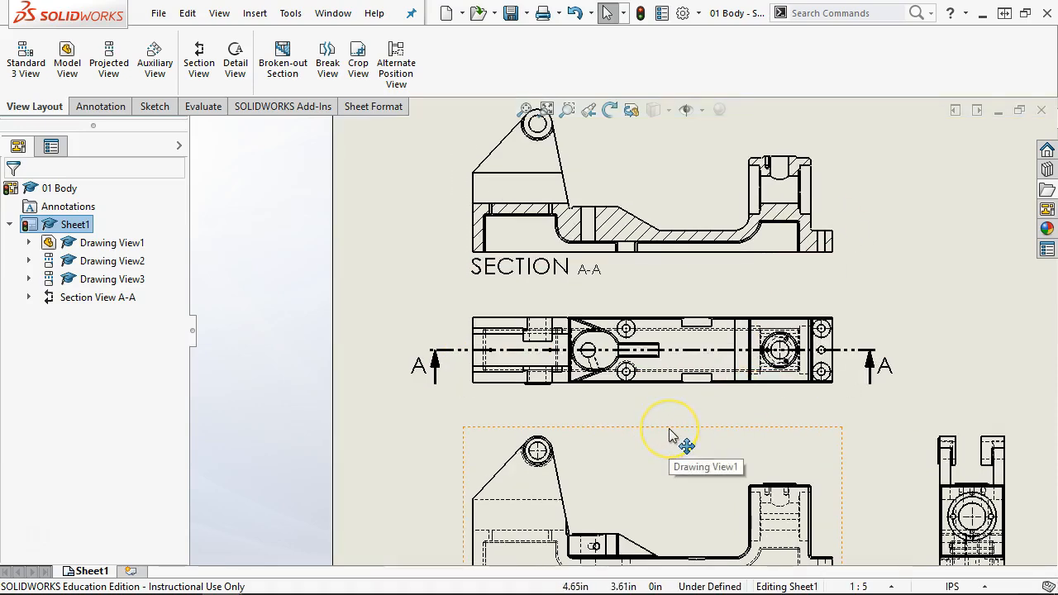
left_click(616, 281)
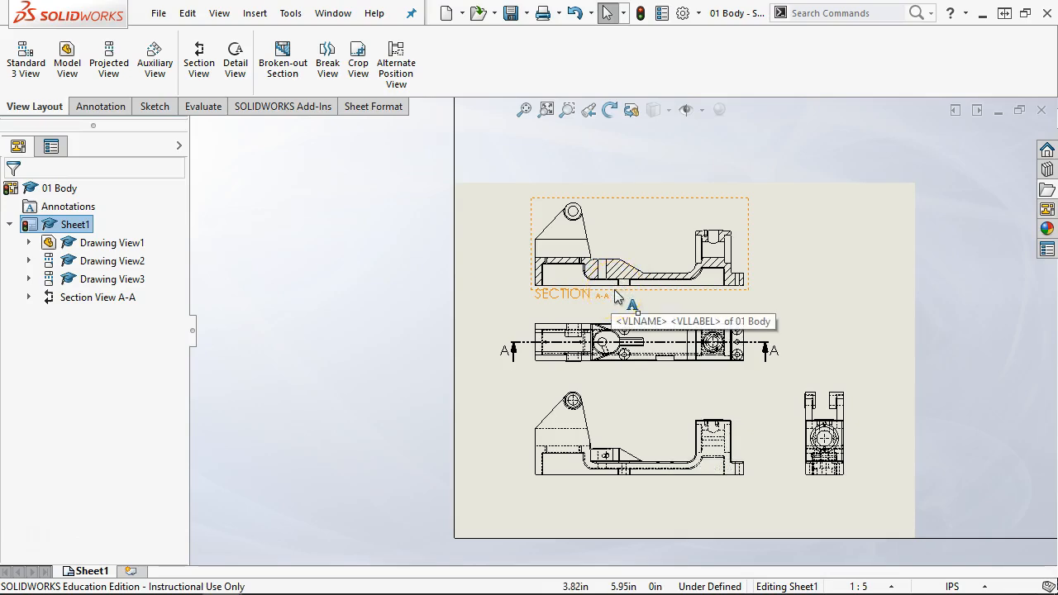
left_click(626, 325)
left_click(810, 389)
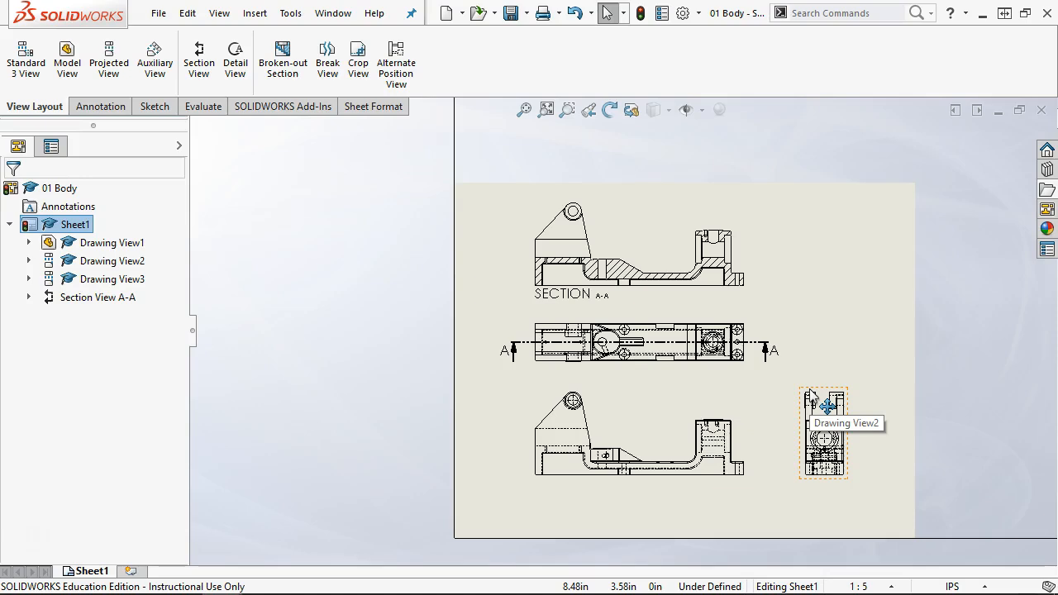
scroll(750, 380, "down", 1)
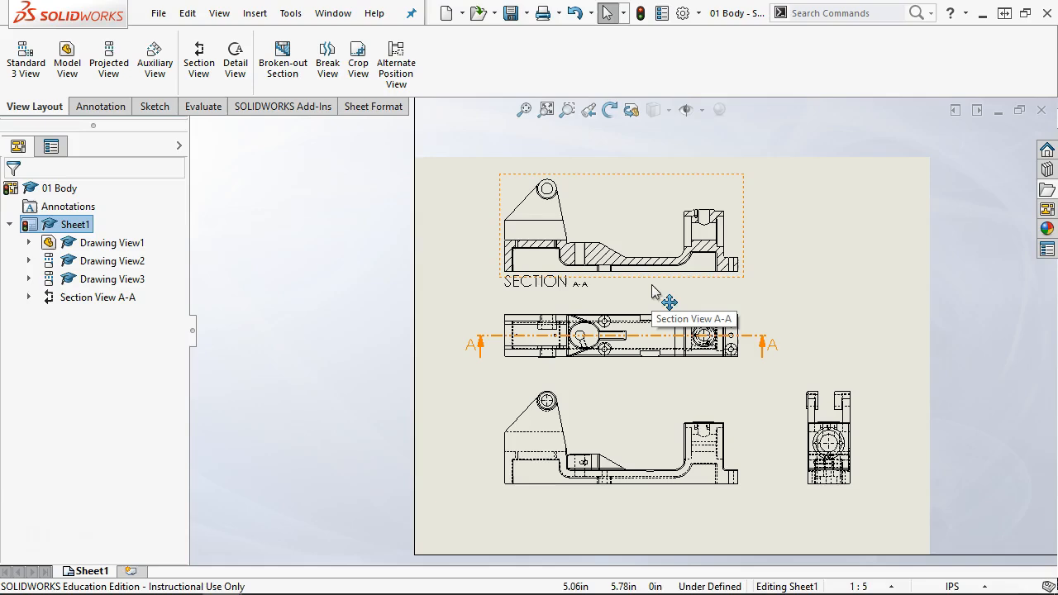
- Break the section view's alignment with the top view and move it toward the sheet's upper-right corner
mouse_move(676, 289)
left_mouse_down()
mouse_move(668, 277)
mouse_move(779, 291)
mouse_move(637, 239)
mouse_move(626, 261)
mouse_move(682, 264)
mouse_move(677, 284)
left_mouse_up()
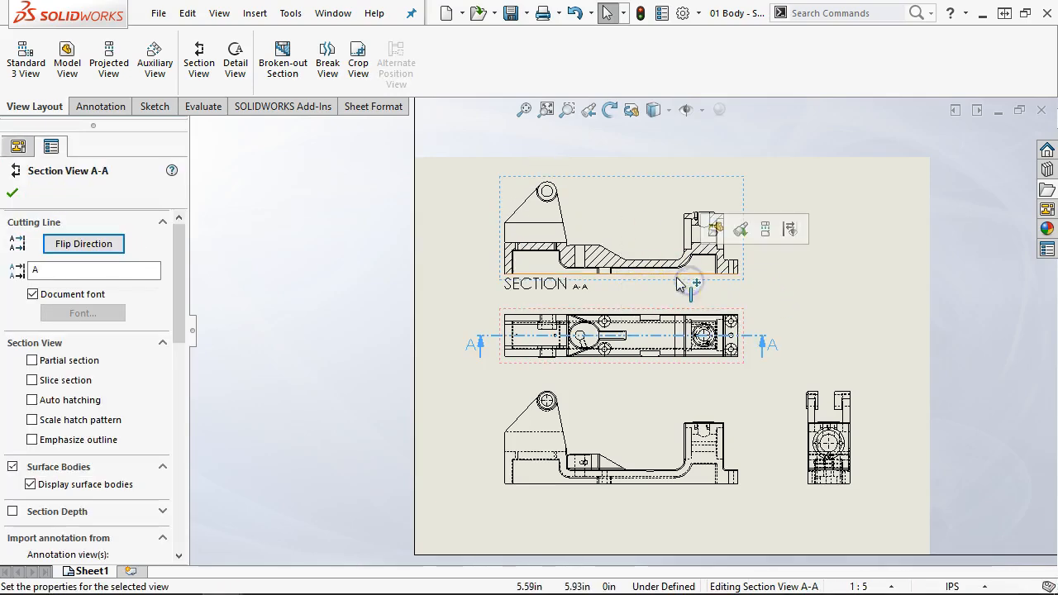
right_click(675, 286)
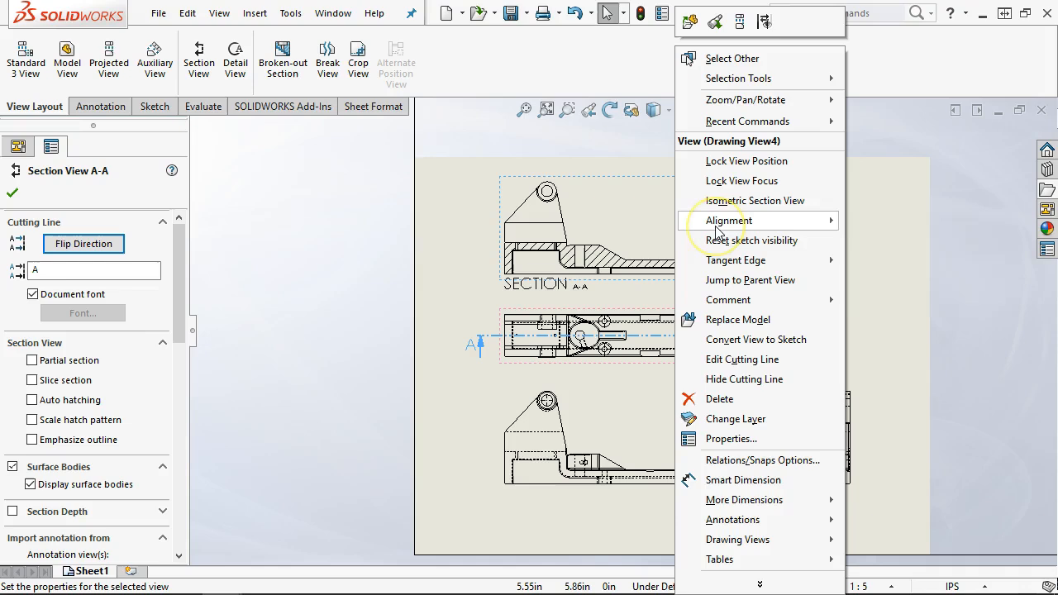
mouse_move(716, 226)
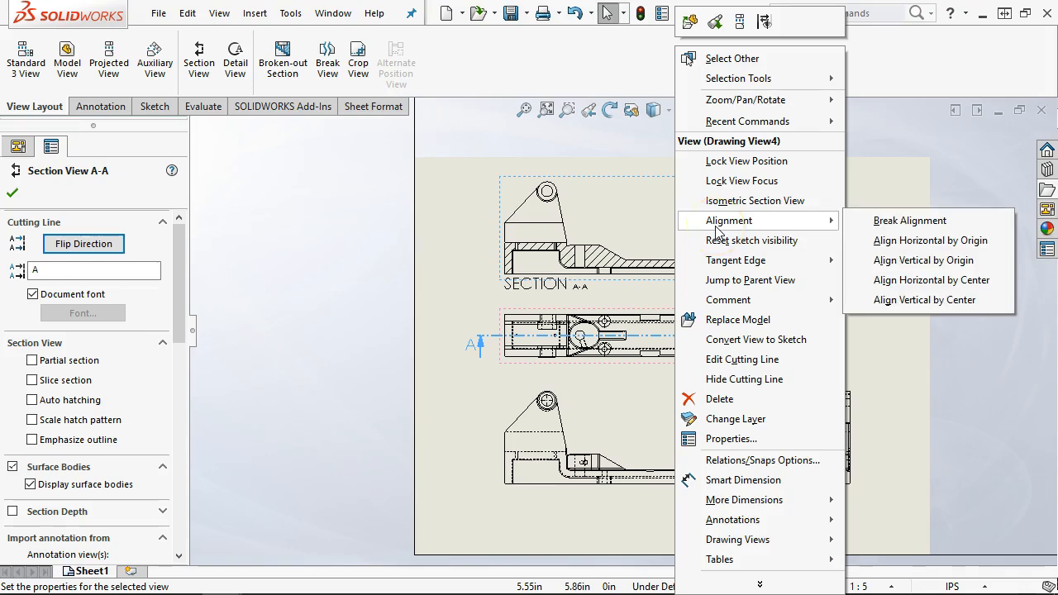
left_click(879, 223)
left_click_drag(742, 198, 886, 179)
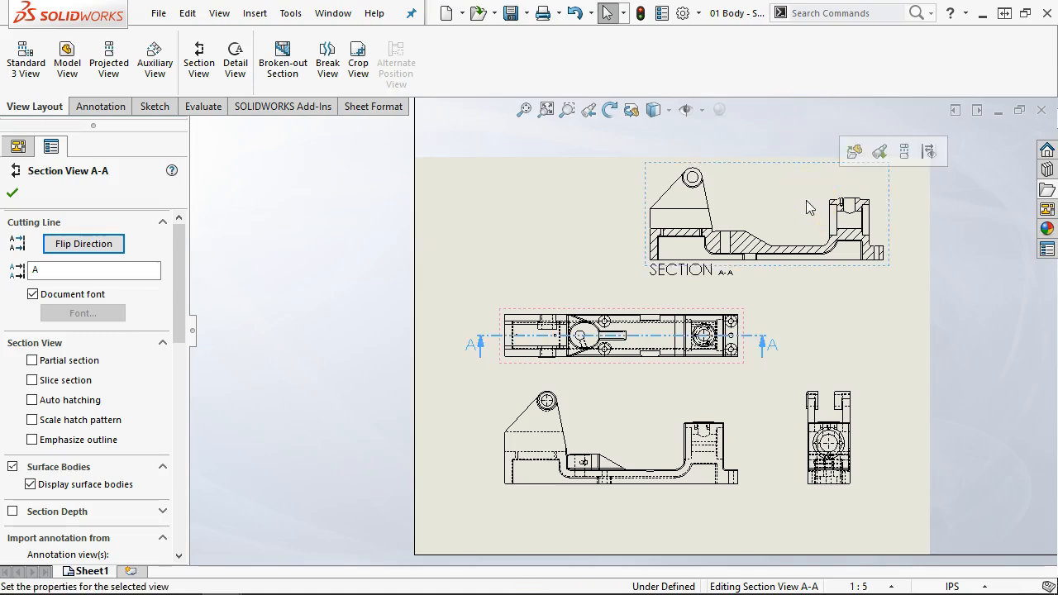
- Cut the section view from Sheet1, paste it onto a new second sheet and position it near that sheet's upper edge
key("Delete")
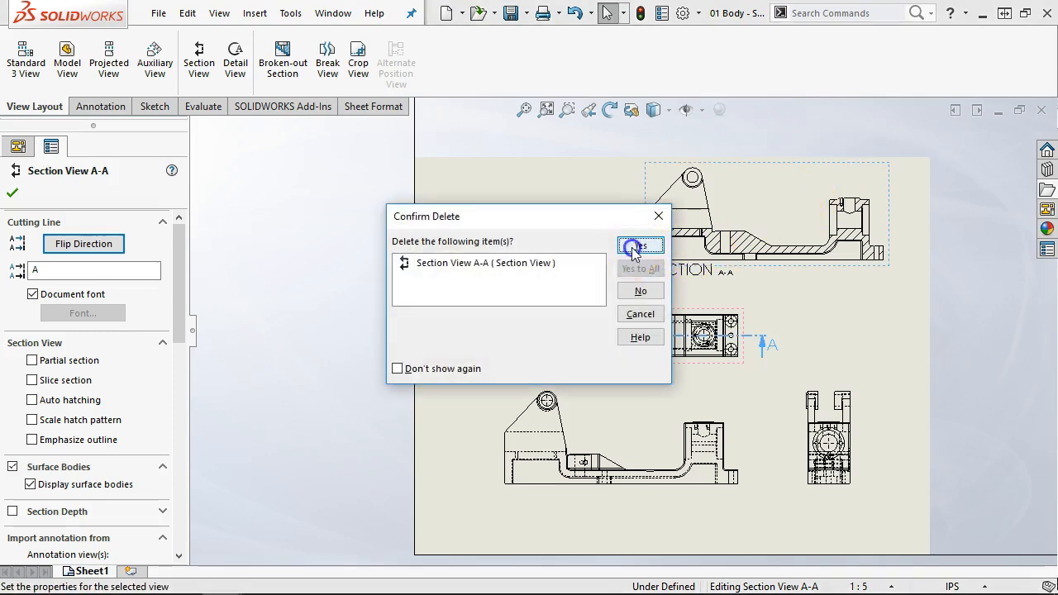
left_click(640, 245)
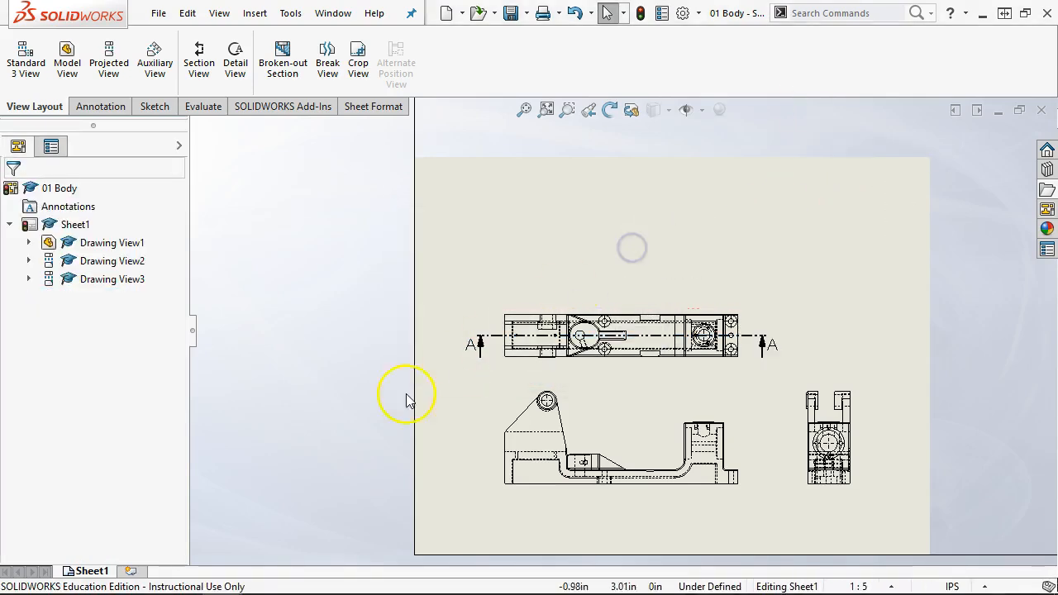
left_click(132, 572)
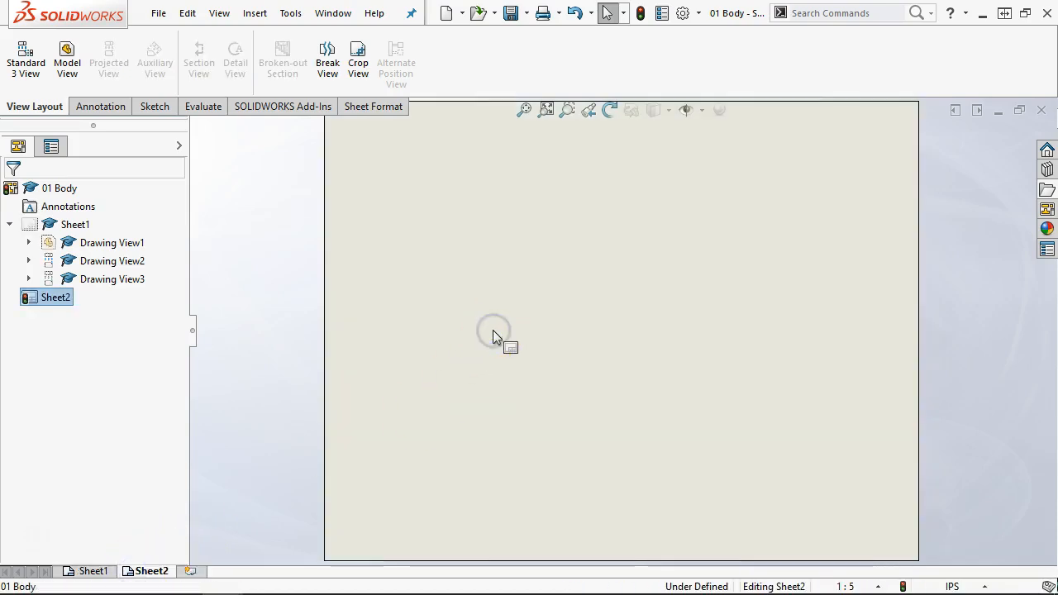
key("ctrl+v")
left_click_drag(524, 386, 634, 261)
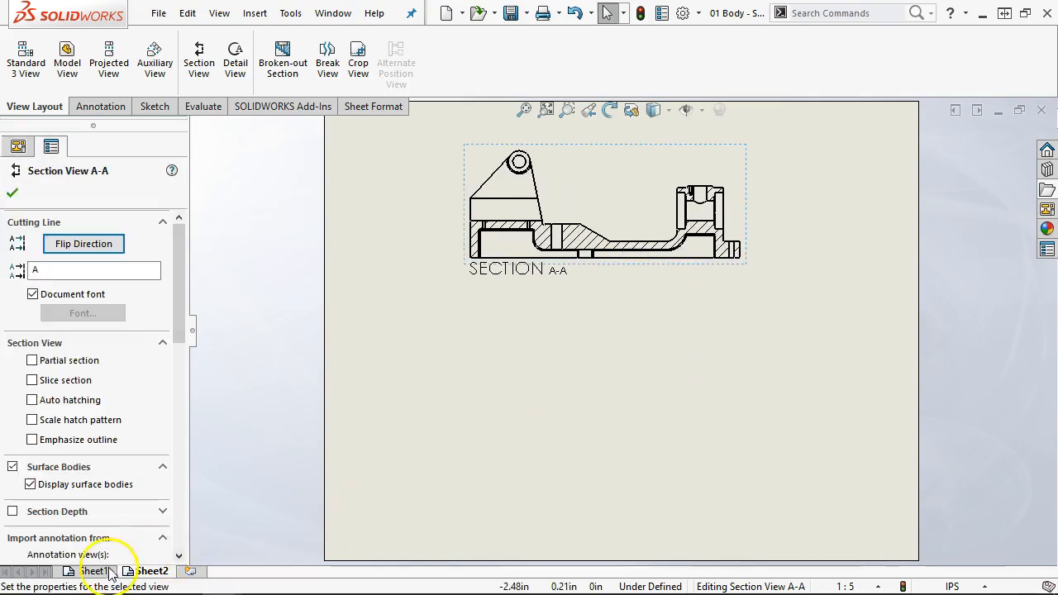
- Return to Sheet1 and move the top view up, away from the front view
left_click(106, 571)
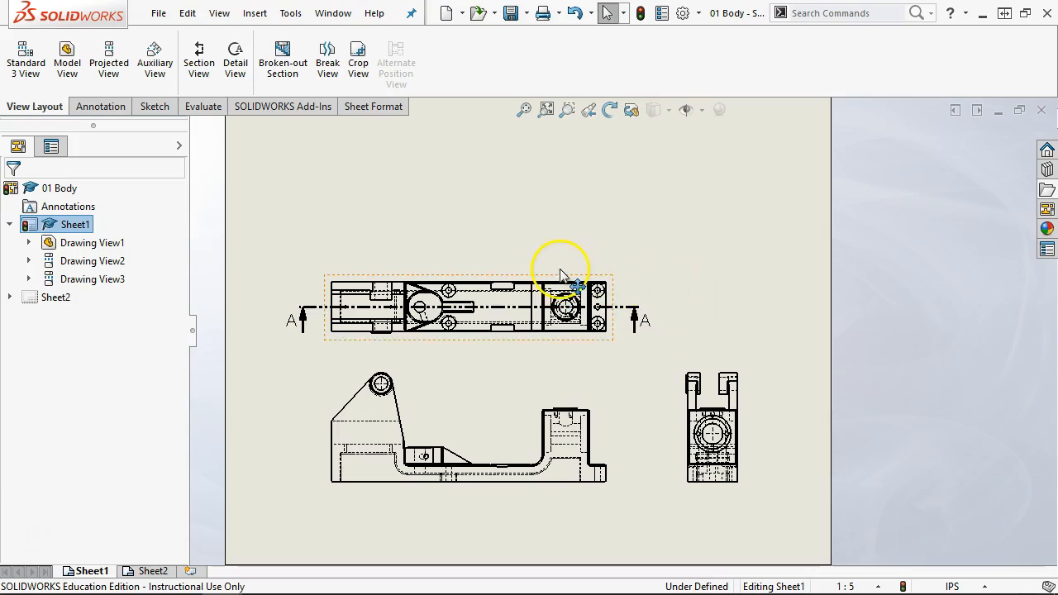
left_click_drag(567, 285, 567, 206)
left_click(616, 317)
left_click(482, 328)
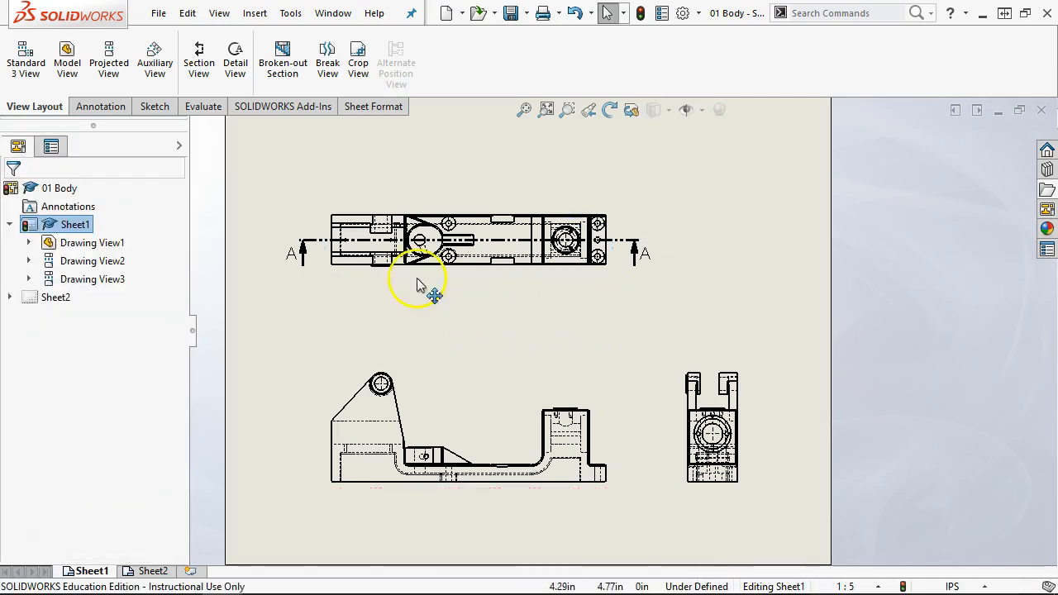
- Create a circular detail view around the round boss in the top view and place it in the sheet's upper-right area
scroll(417, 280, "down", 3)
scroll(603, 277, "down", 2)
scroll(599, 273, "down", 1)
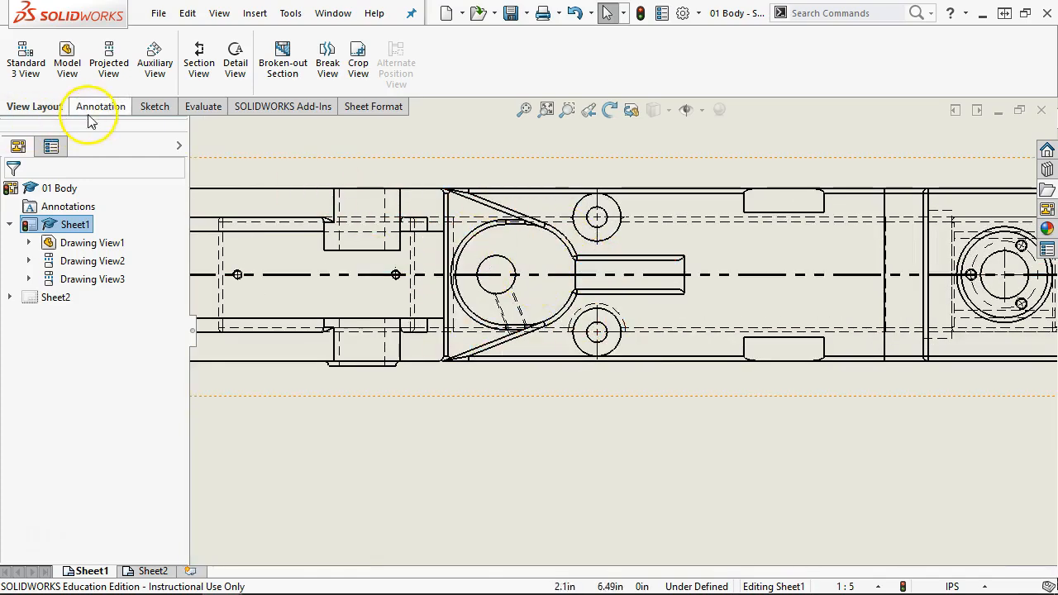
left_click(235, 64)
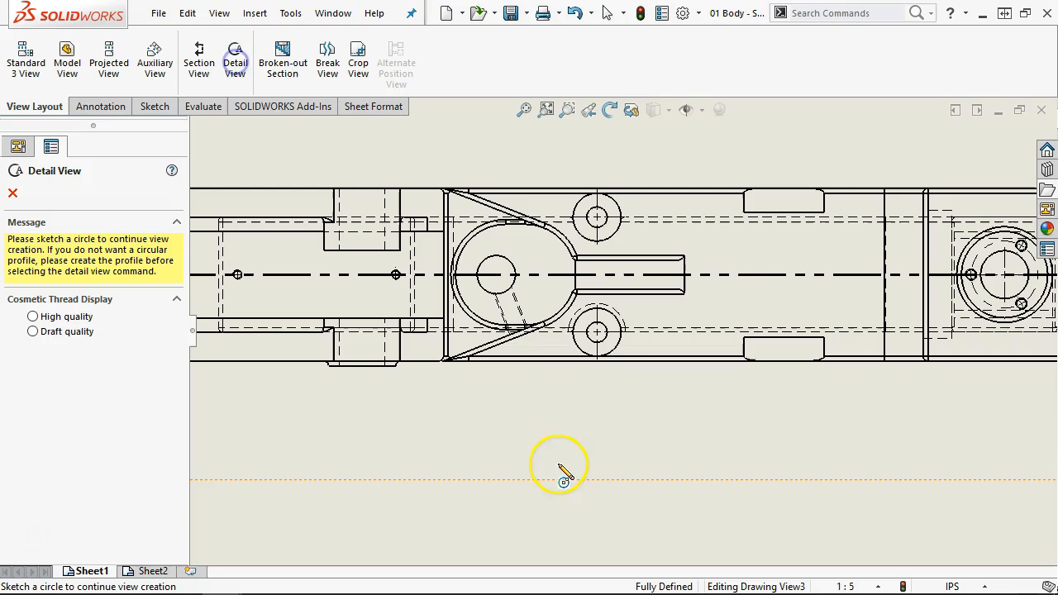
left_click_drag(495, 274, 510, 376)
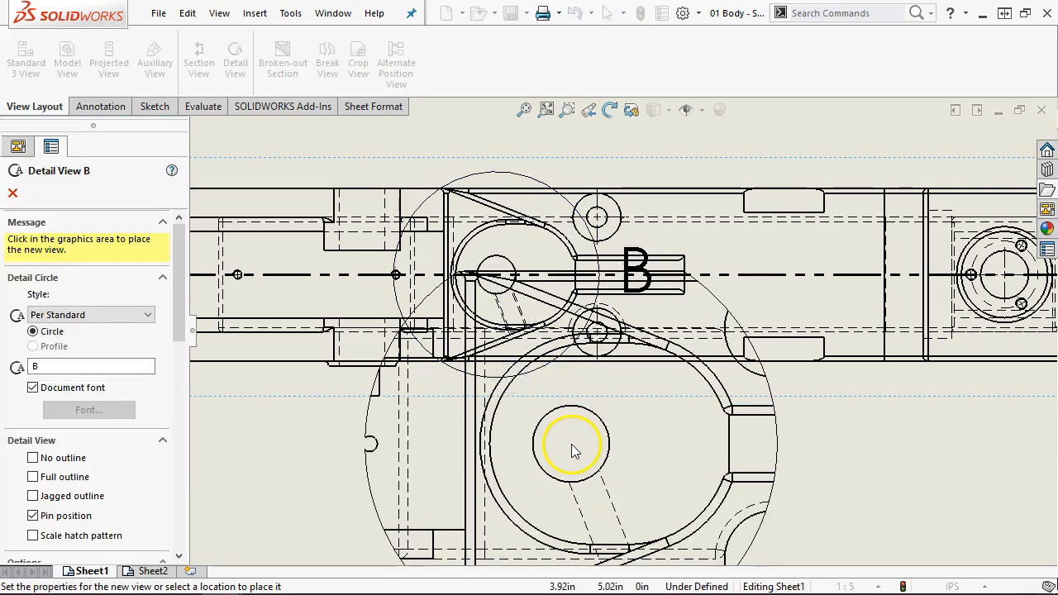
scroll(569, 448, "down", 3)
scroll(799, 208, "down", 4)
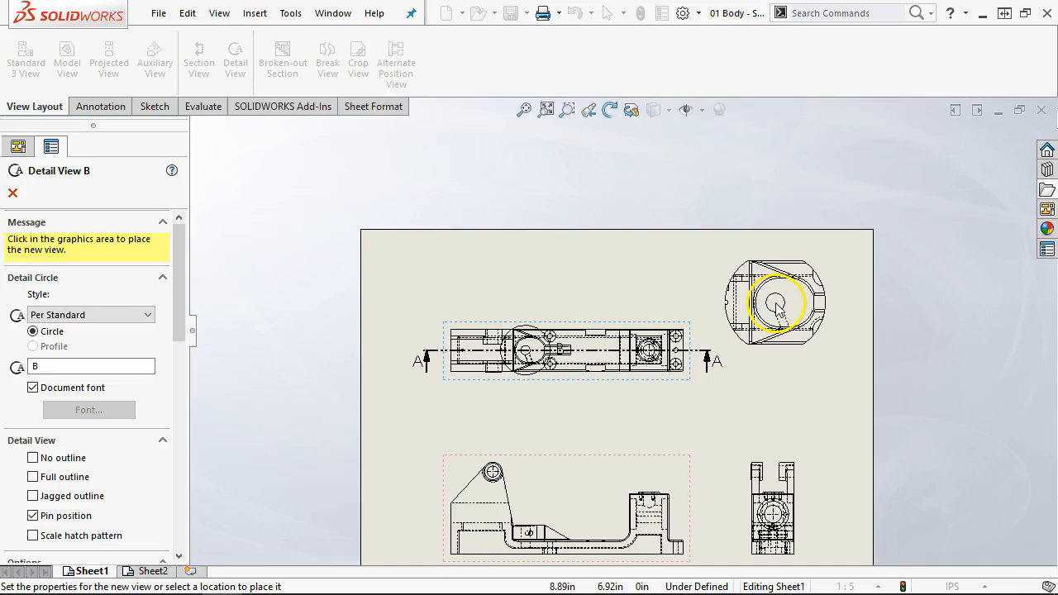
left_click(795, 305)
scroll(804, 388, "up", 3)
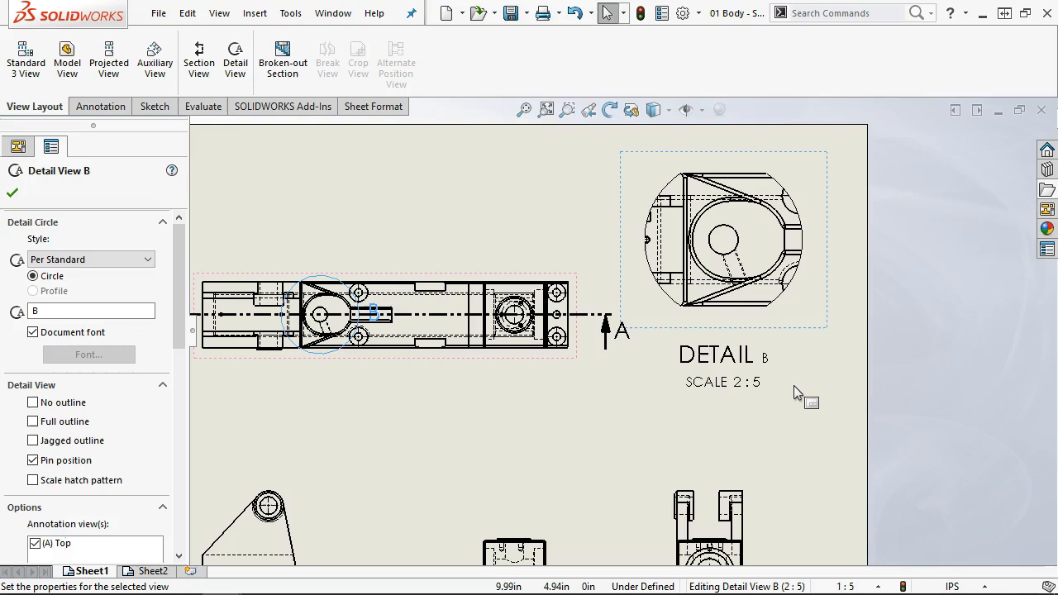
- Move the detail view and its label closer to the sheet's right edge
left_click(709, 422)
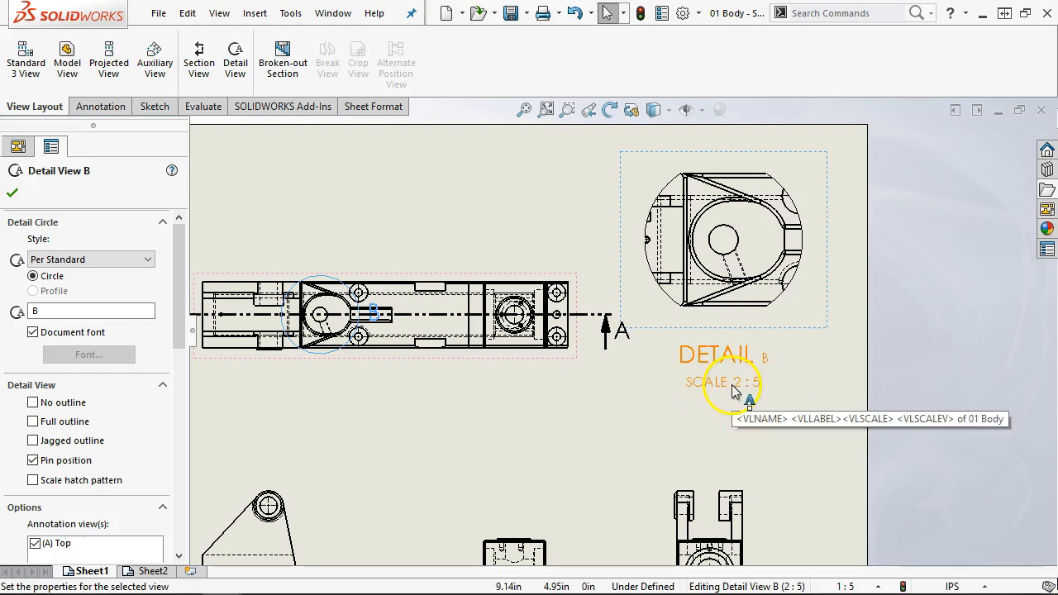
left_click(737, 354)
left_click_drag(766, 351, 808, 329)
left_click(602, 427)
left_click(524, 110)
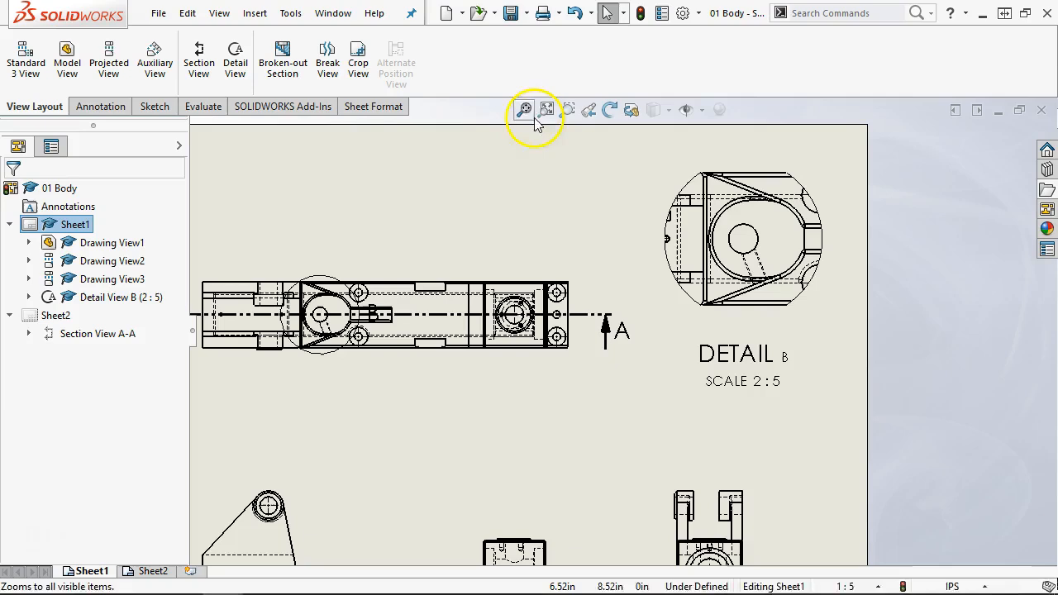
- Lower the top view slightly and raise the front view to reduce the gap between them
left_click_drag(543, 208, 541, 230)
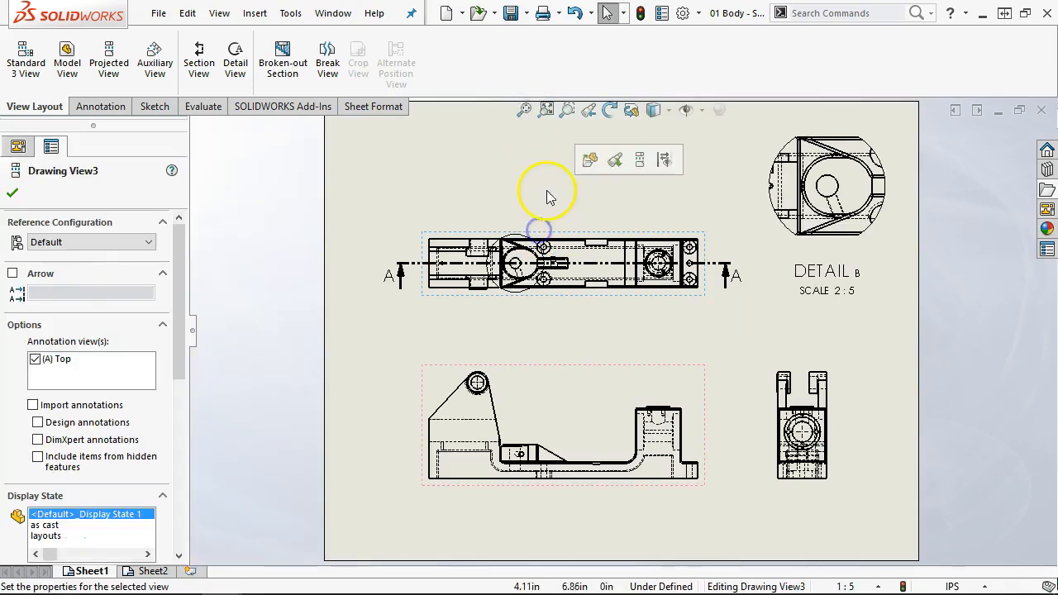
left_click(536, 177)
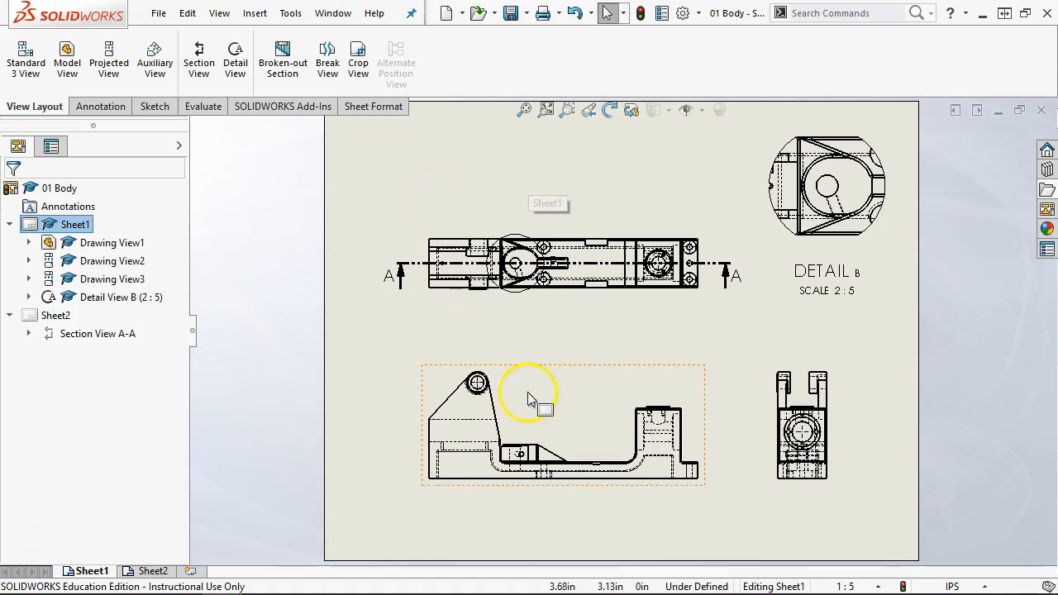
left_click(542, 367)
left_click_drag(543, 367, 543, 357)
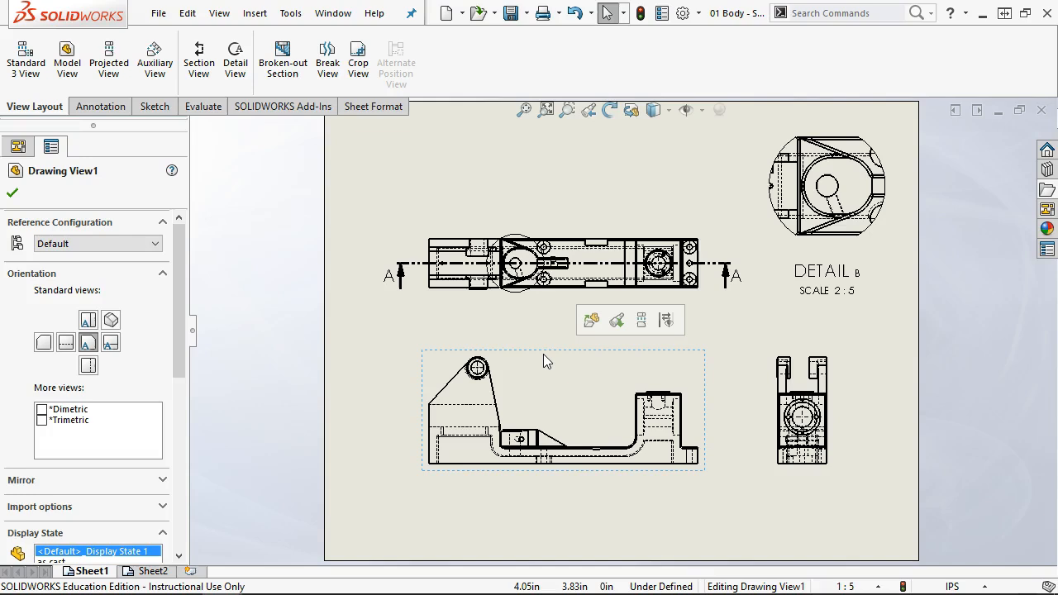
- Add a third sheet to the drawing and load the 01 Body part as the source of its palette views
left_click(555, 177)
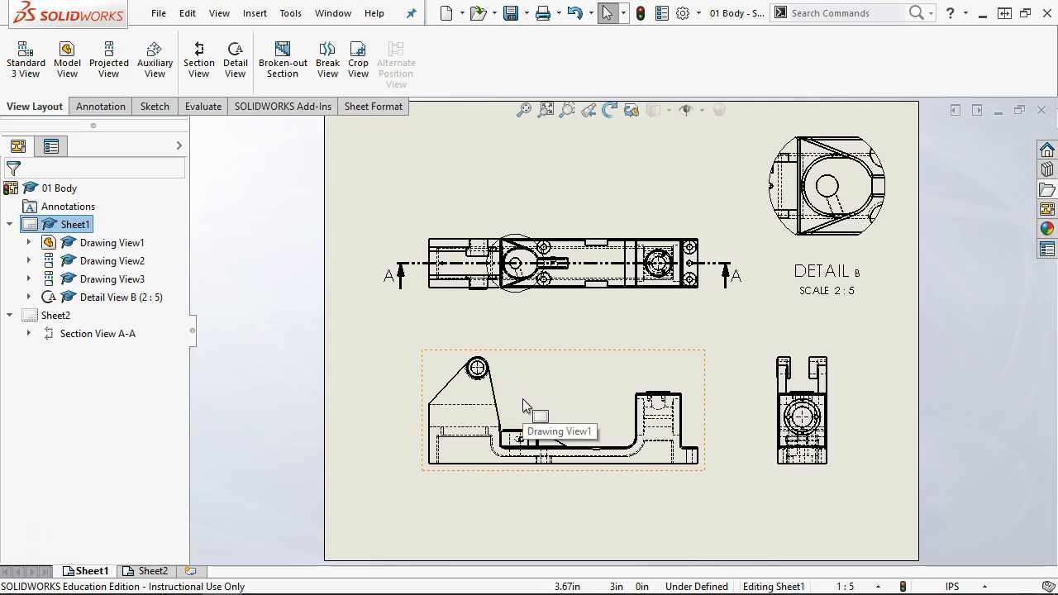
left_click(191, 569)
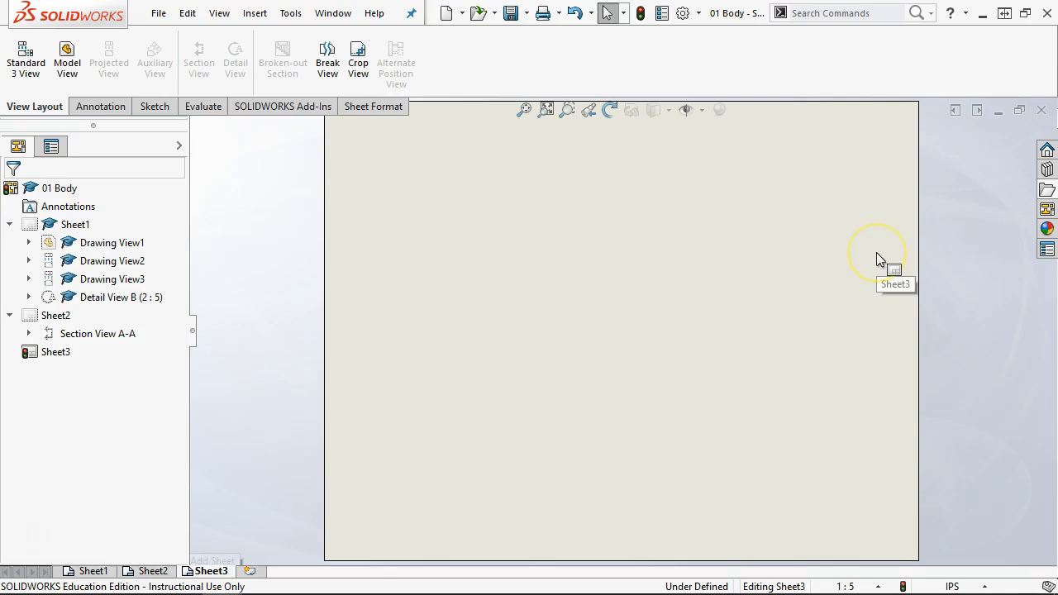
left_click(1045, 210)
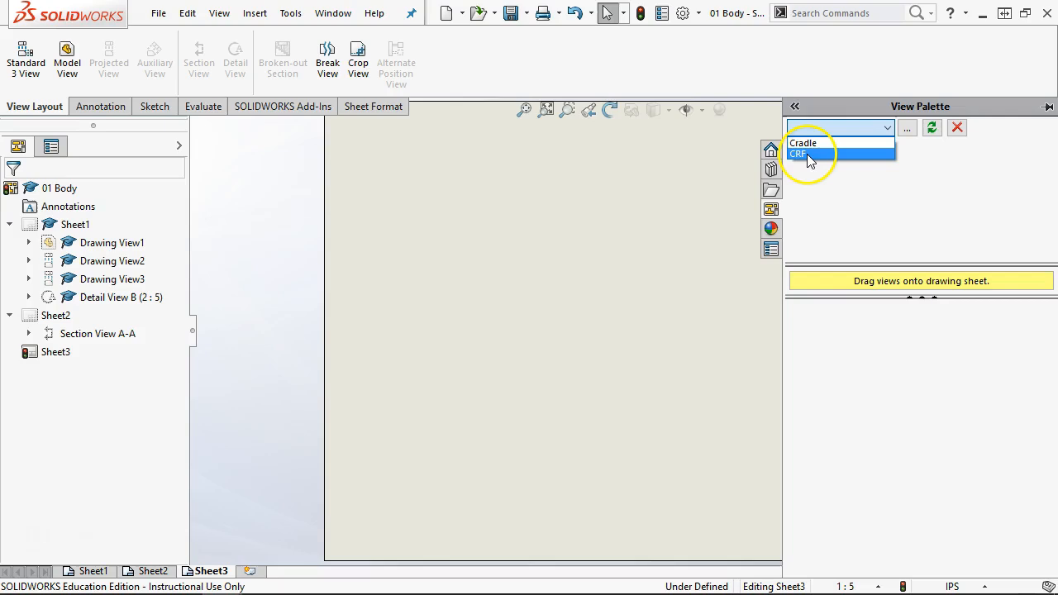
left_click(908, 130)
left_click(908, 130)
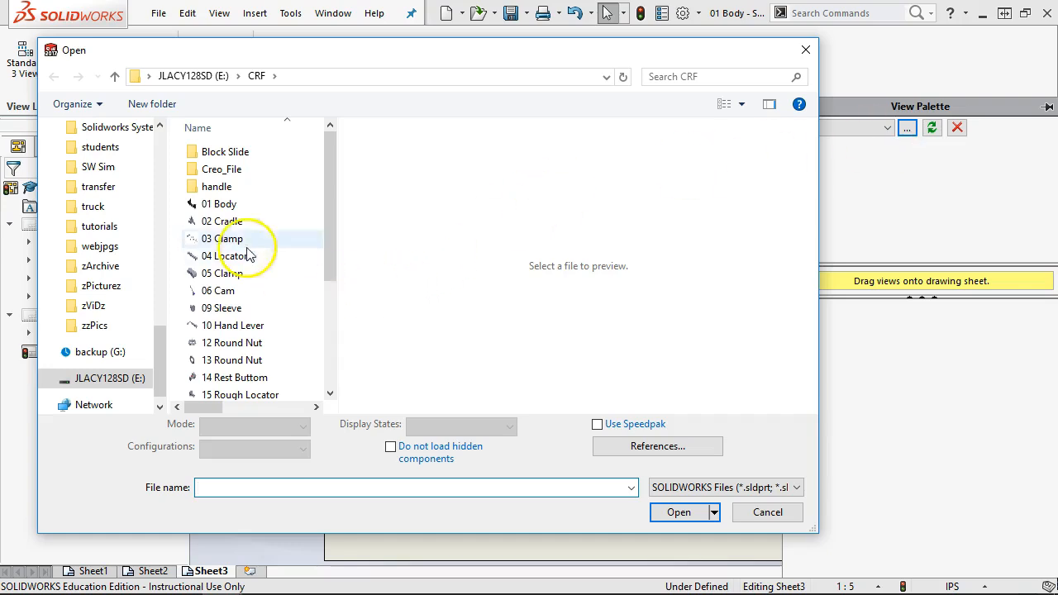
left_click(218, 203)
left_click(678, 504)
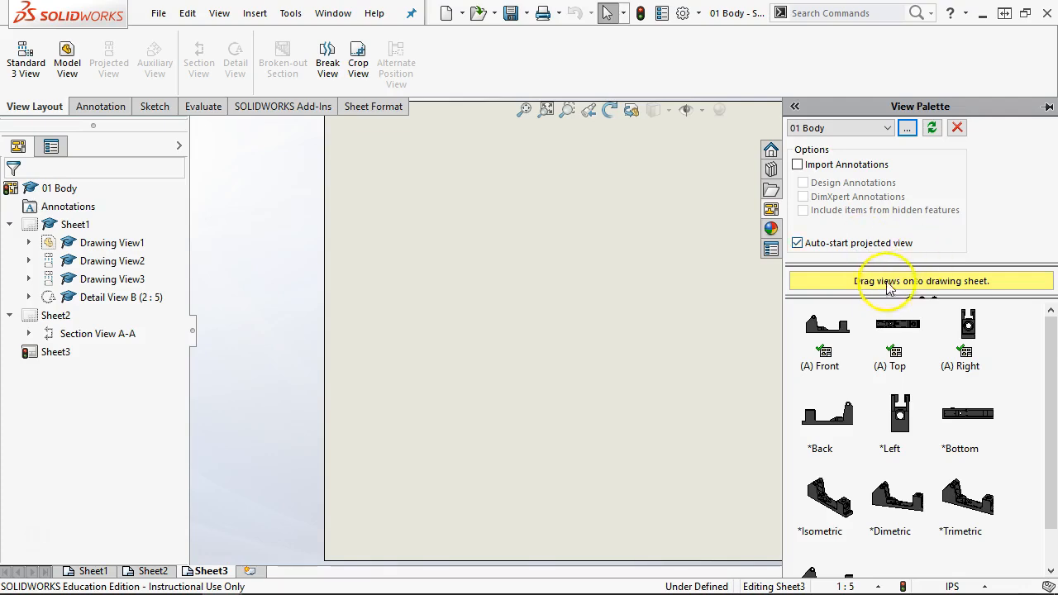
- Place the 01 Body front view on Sheet3 with a projected view to its right, and raise the front view to about mid-sheet
left_click_drag(828, 328, 557, 383)
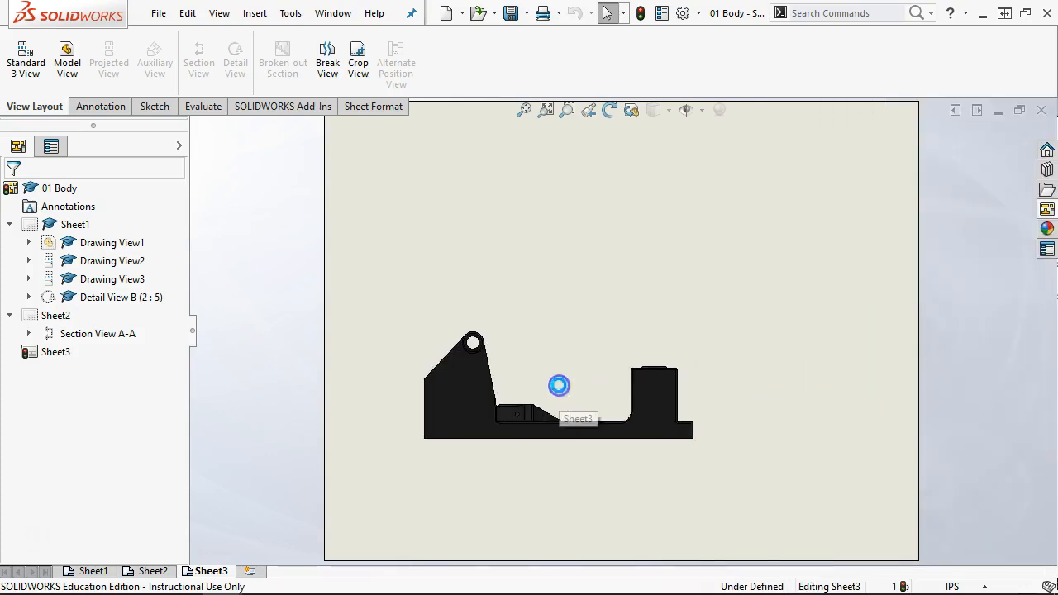
left_click(789, 392)
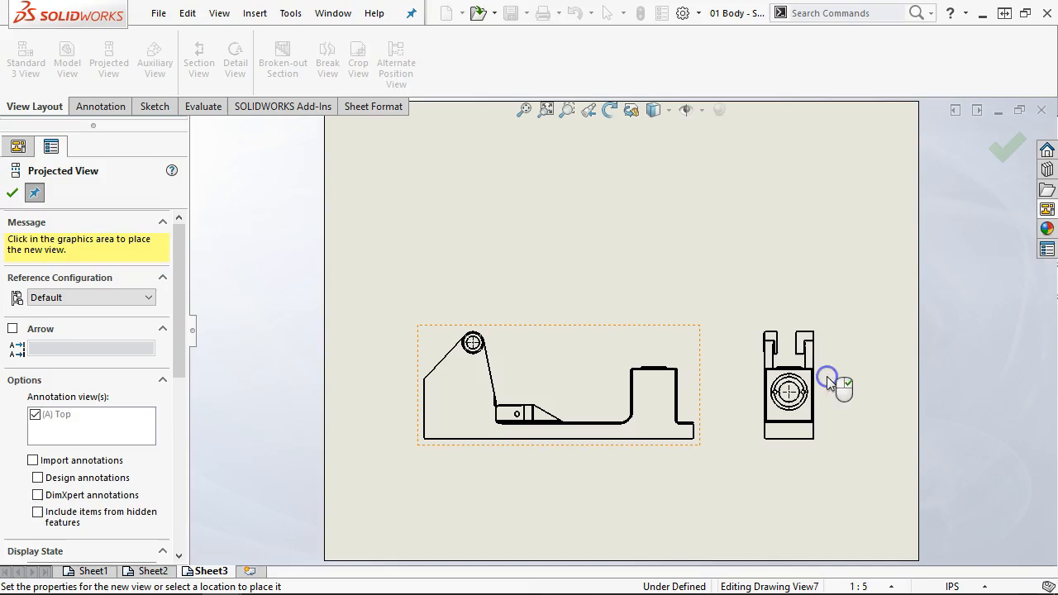
left_click(1006, 147)
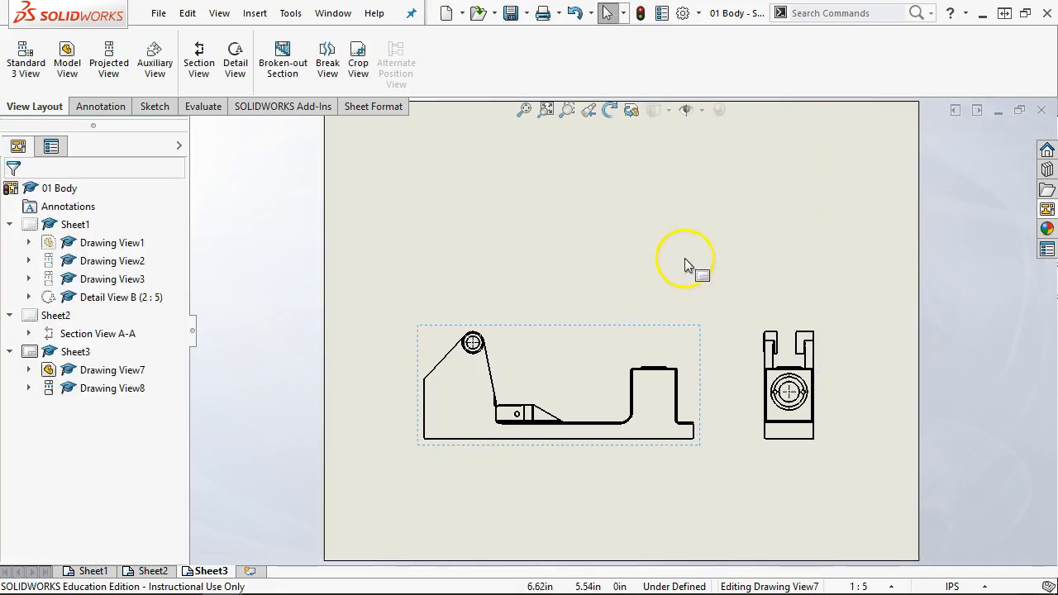
mouse_move(619, 339)
left_mouse_down()
mouse_move(640, 264)
mouse_move(618, 244)
left_mouse_up()
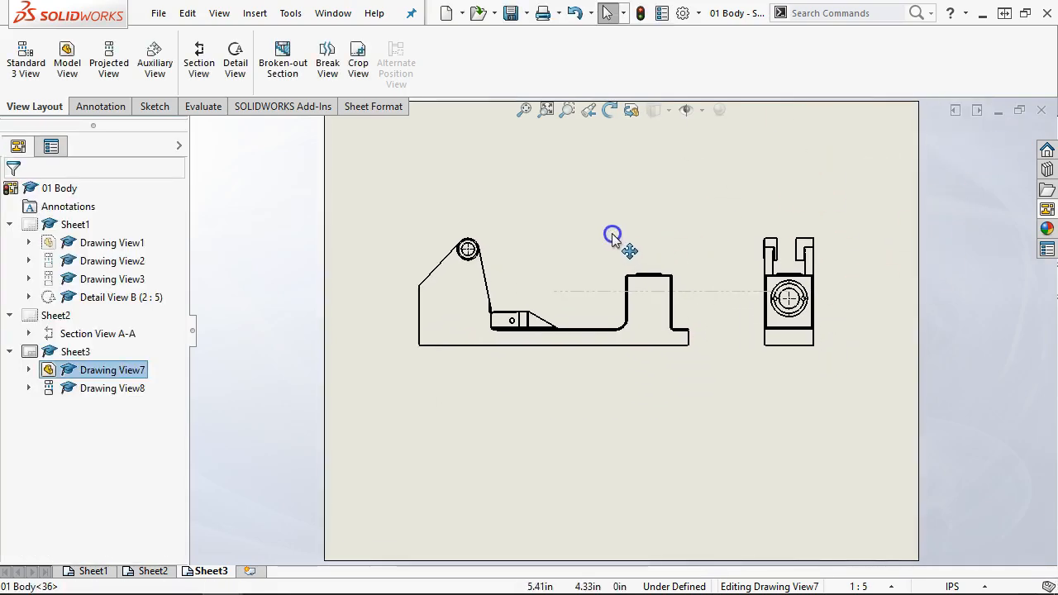
left_click(632, 393)
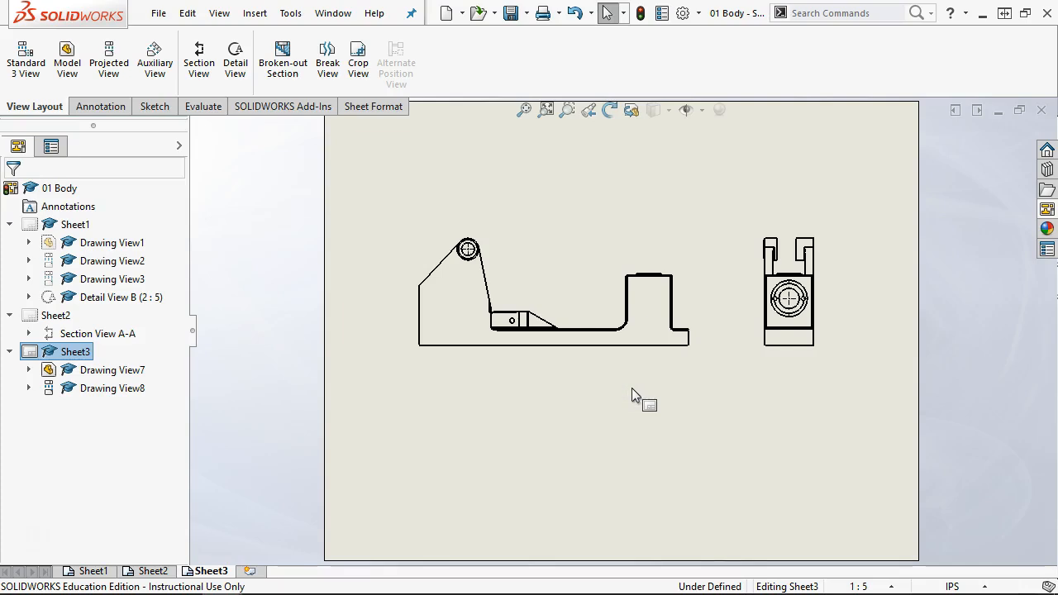
- Change Sheet3's type of projection to First angle
right_click(631, 389)
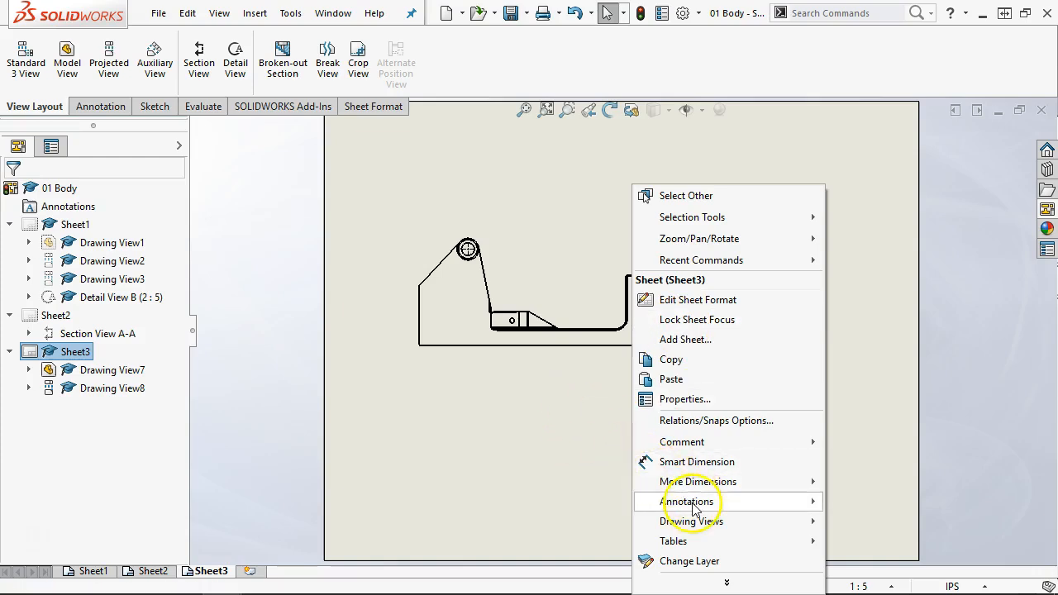
left_click(684, 400)
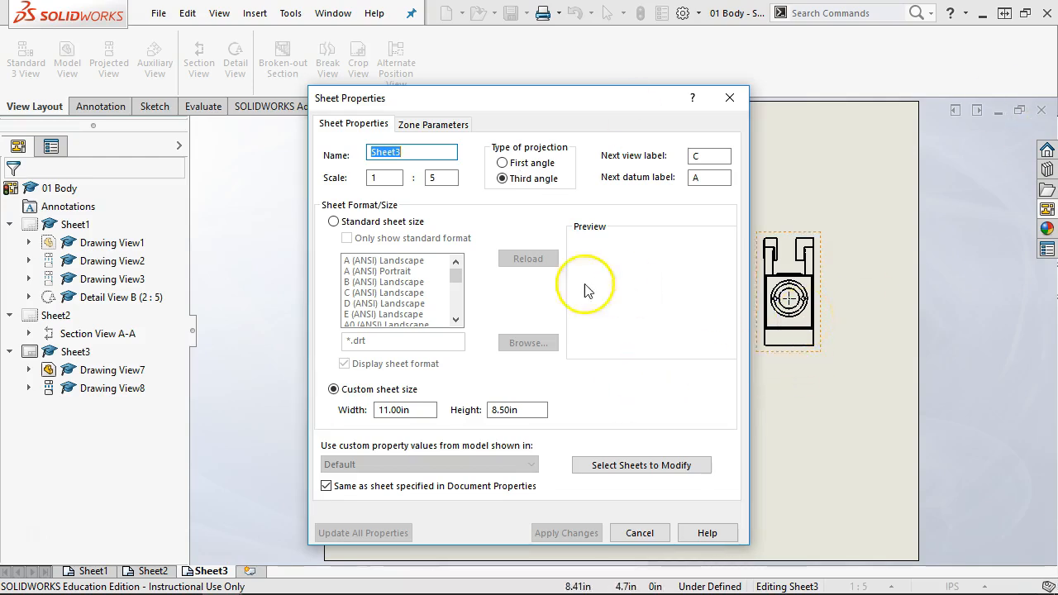
left_click(501, 163)
left_click(589, 535)
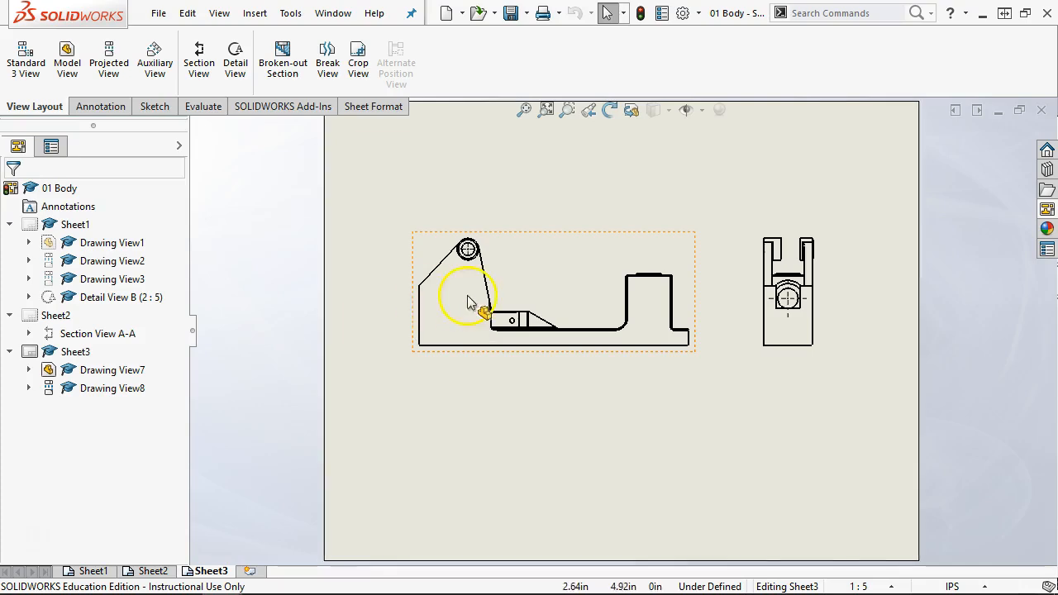
- Reposition Sheet3's front view slightly lower, leaving room for projected views above and below it
left_click_drag(614, 360, 616, 420)
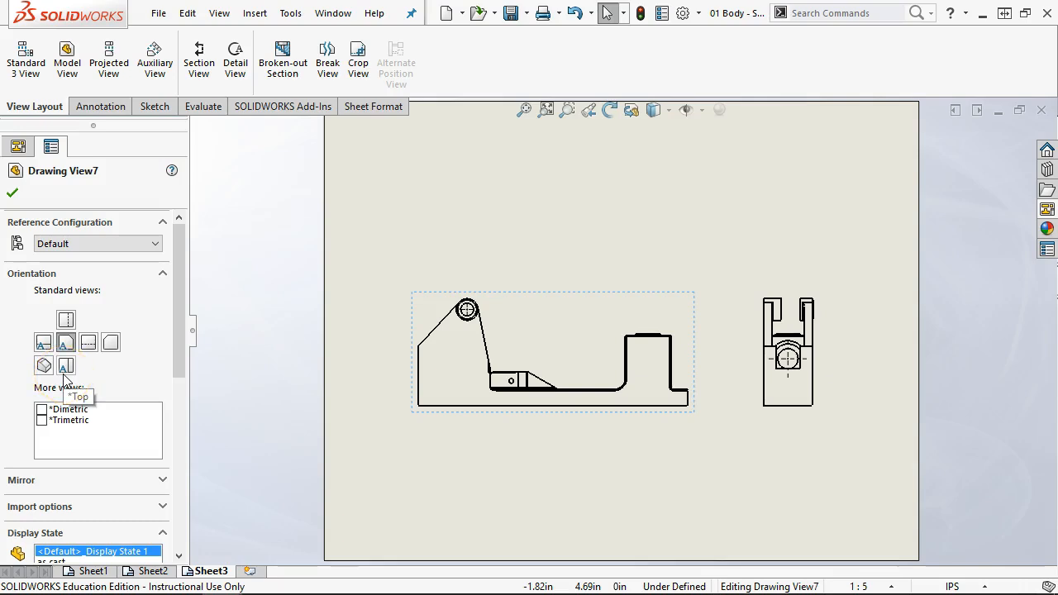
left_click_drag(542, 318, 541, 273)
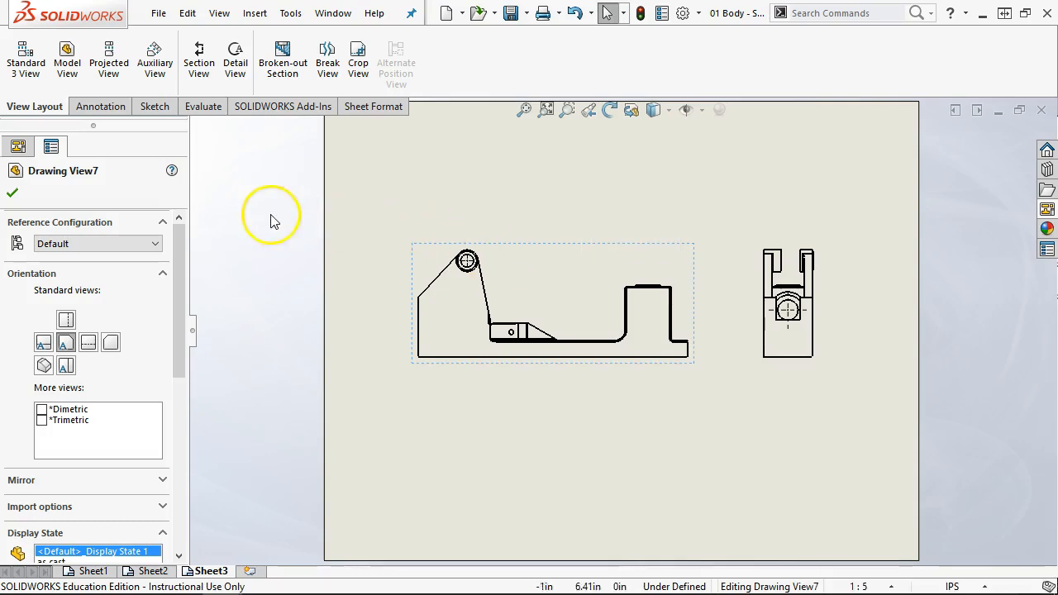
left_click(537, 211)
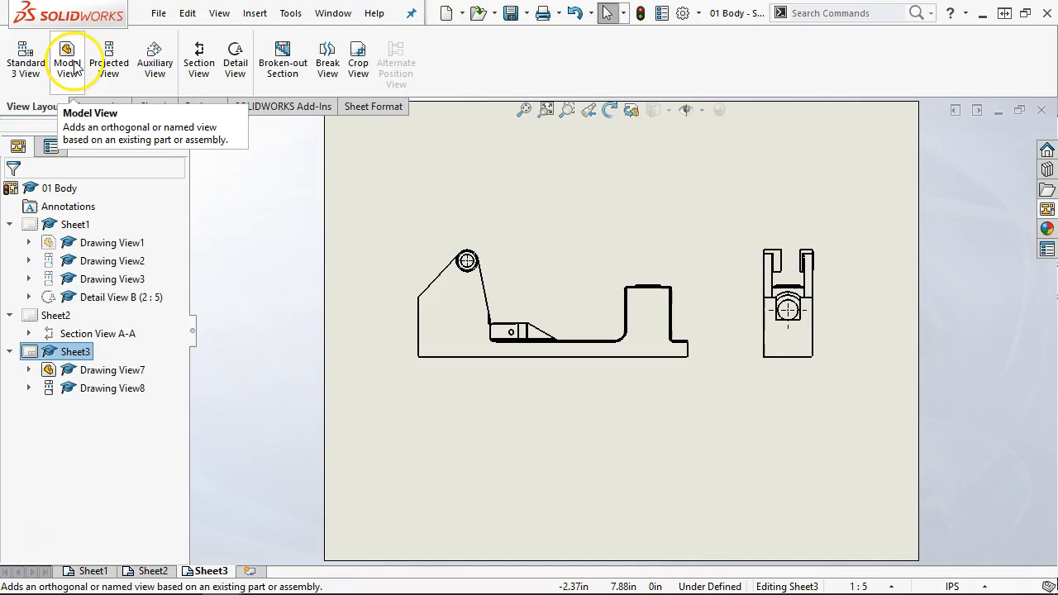
- Add projected views below and above the front view on Sheet3
left_click(124, 68)
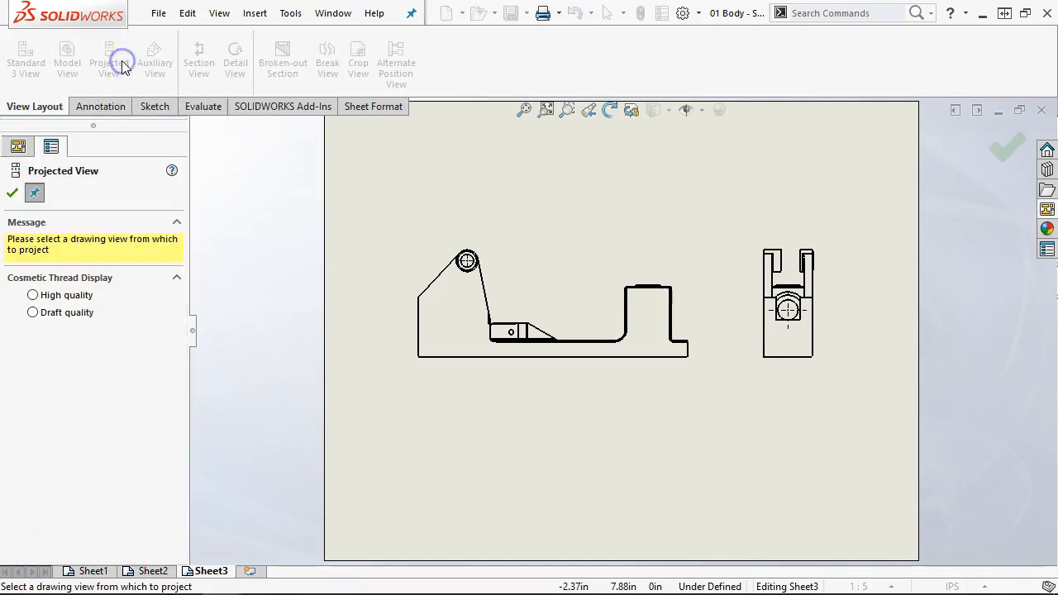
left_click(538, 364)
left_click(553, 450)
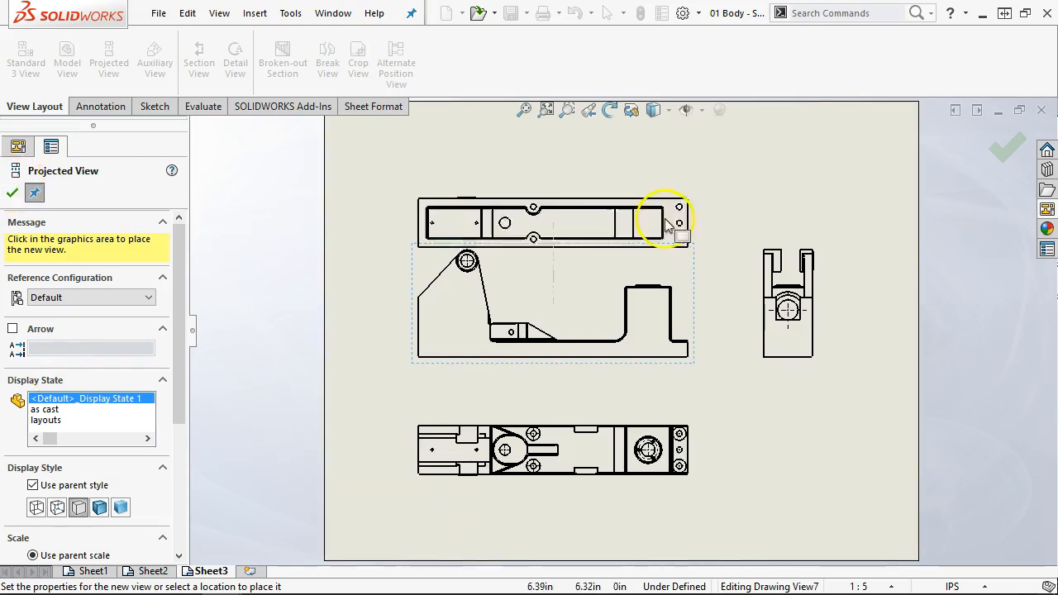
left_click(605, 169)
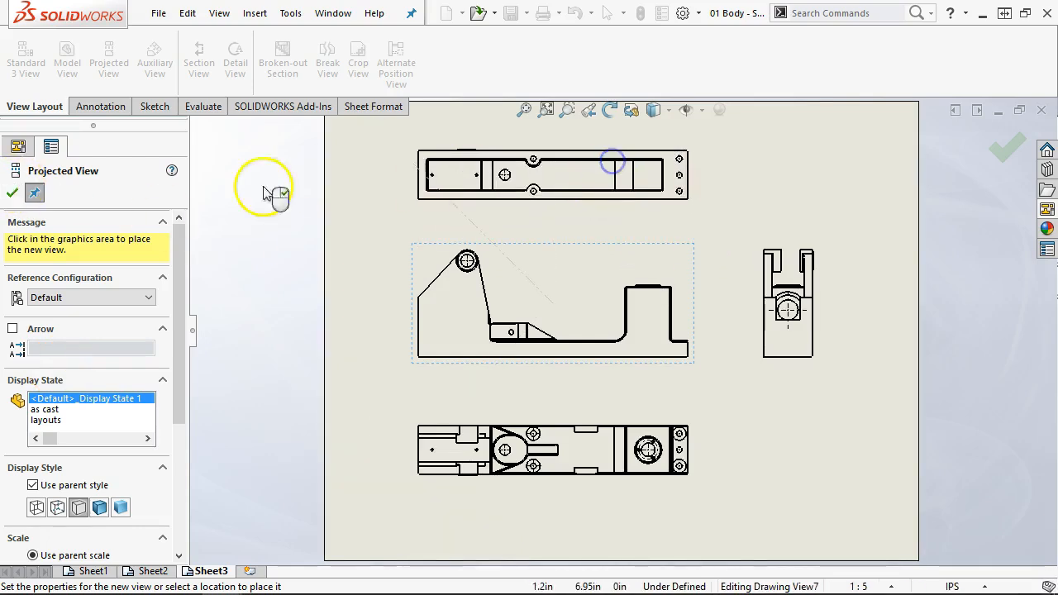
left_click(20, 192)
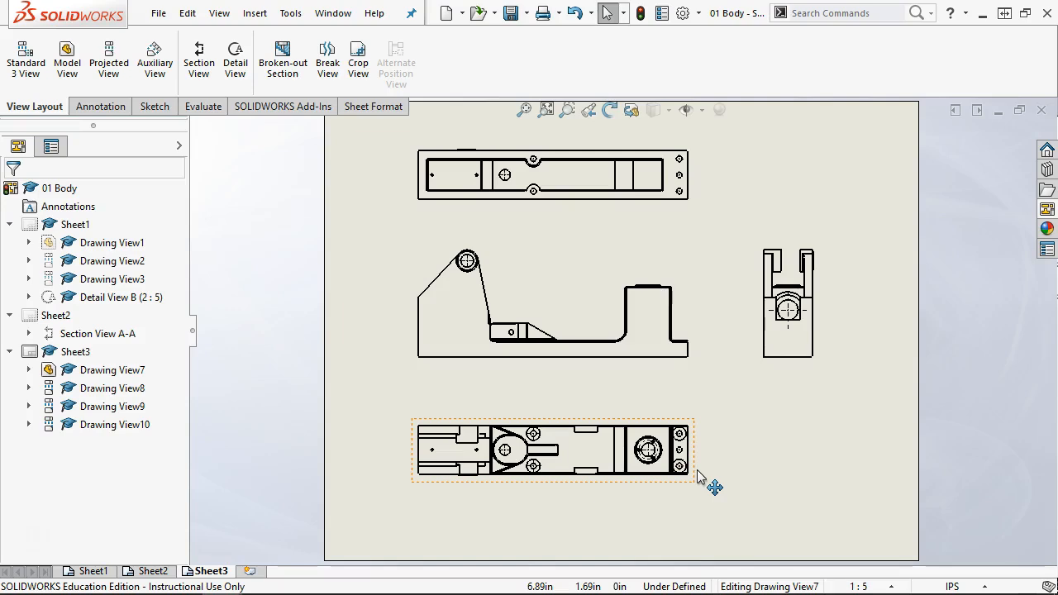
- Return to Sheet1 and dimension the body's overall length between its outer vertical edges, below the front view
left_click(81, 568)
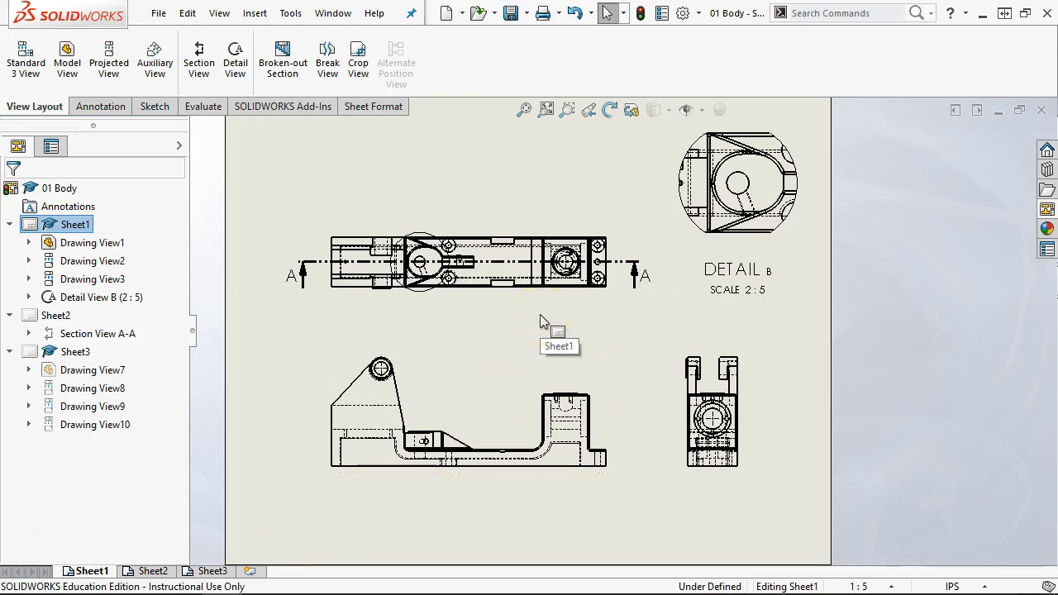
left_click(114, 101)
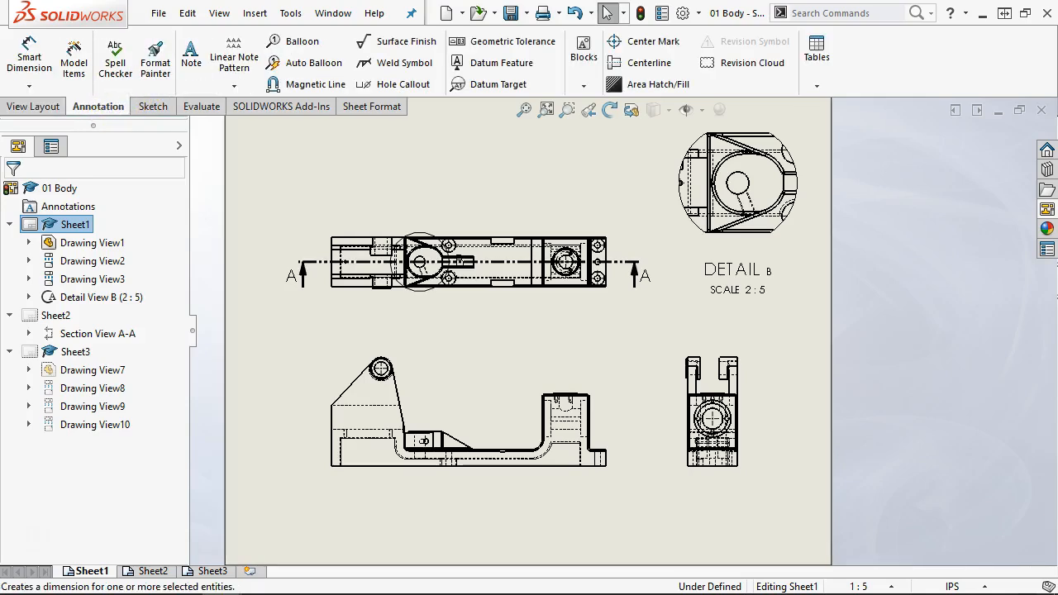
left_click(29, 58)
scroll(506, 483, "down", 3)
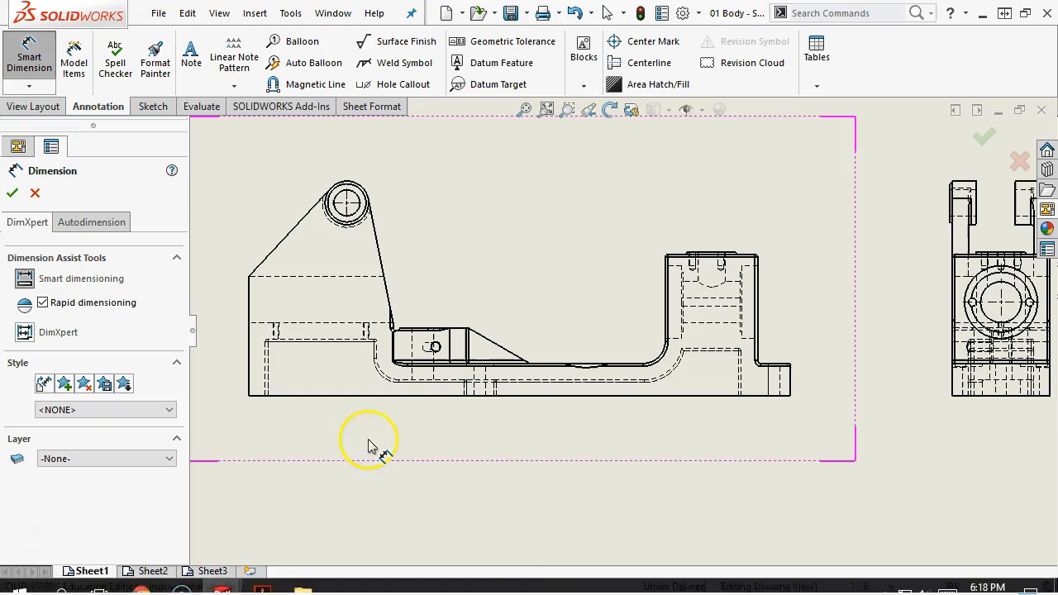
left_click(249, 368)
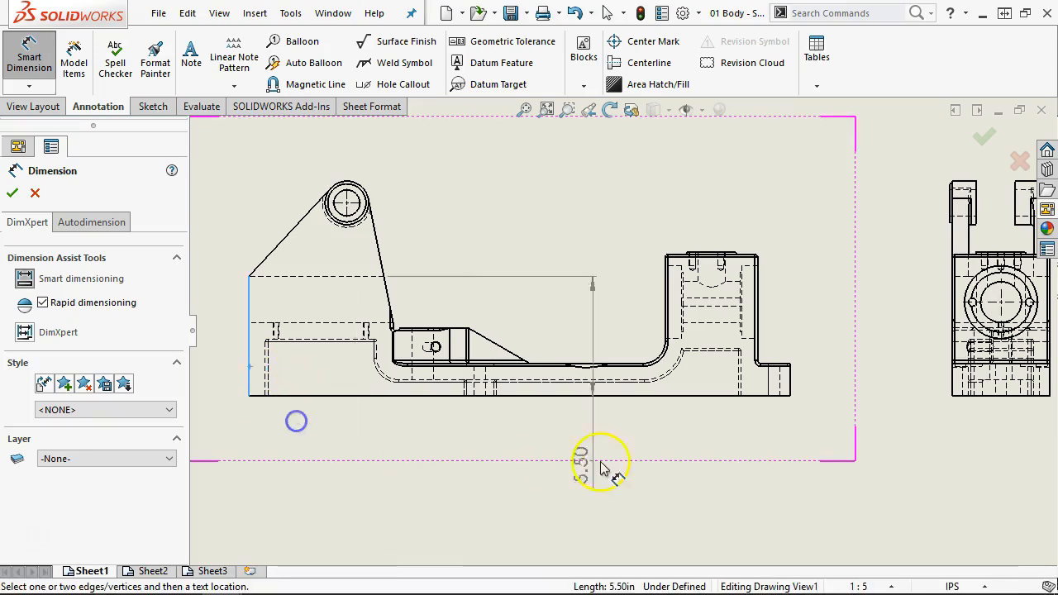
left_click(790, 385)
left_click(551, 506)
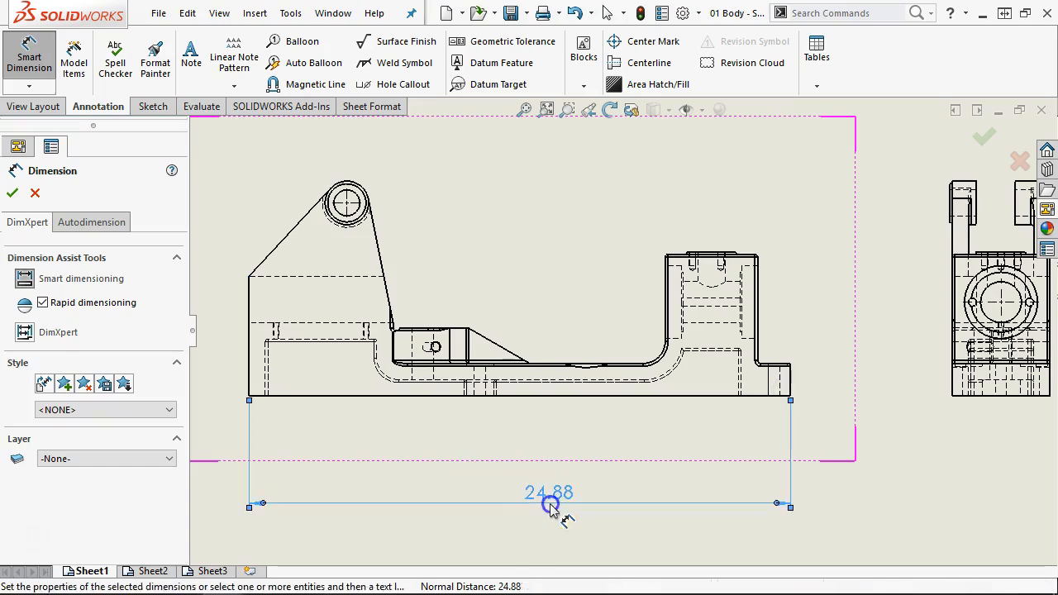
left_click(454, 396)
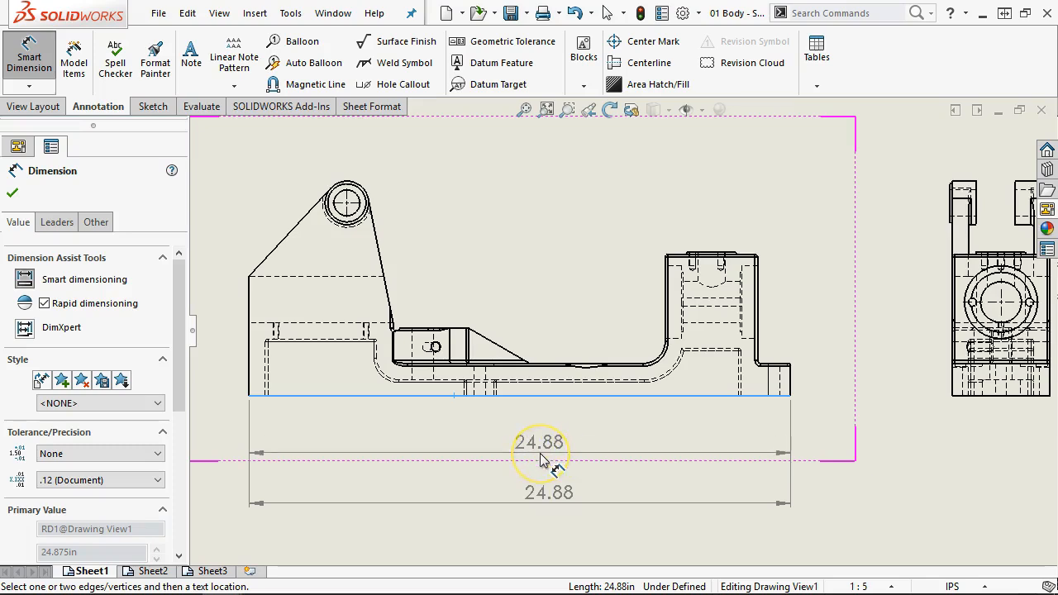
key("Escape")
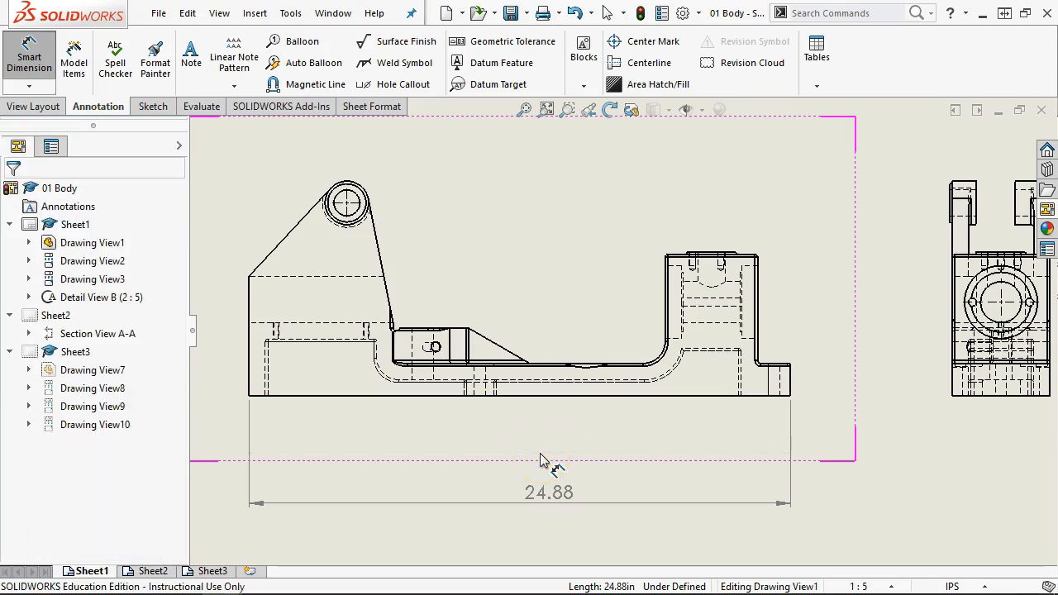
- Dimension the height from the body's base edge to the upper pivot hole, placing it left of the front view
left_click(372, 397)
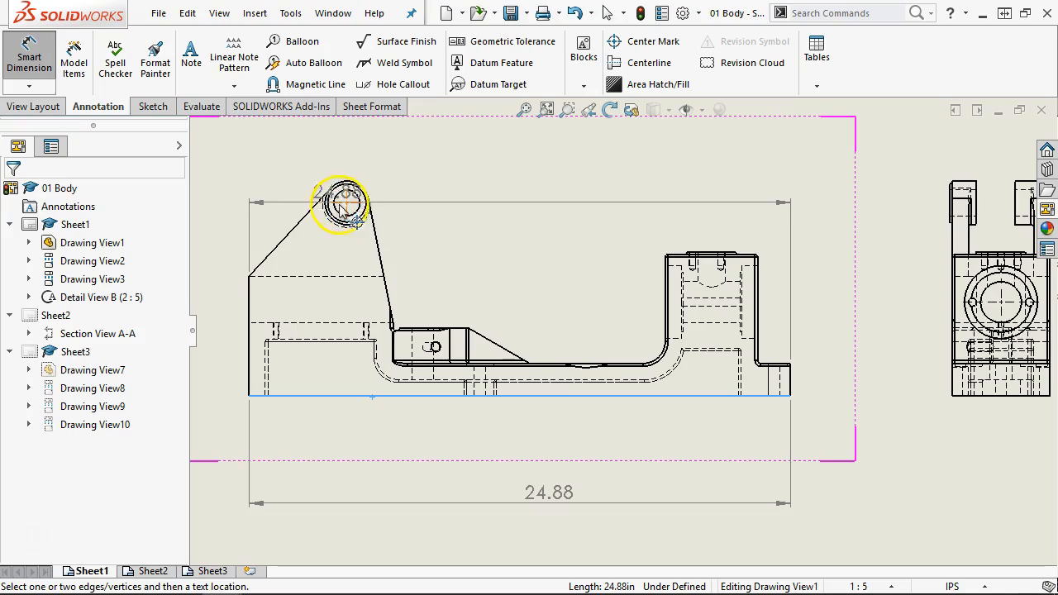
scroll(367, 252, "up", 2)
scroll(372, 260, "down", 2)
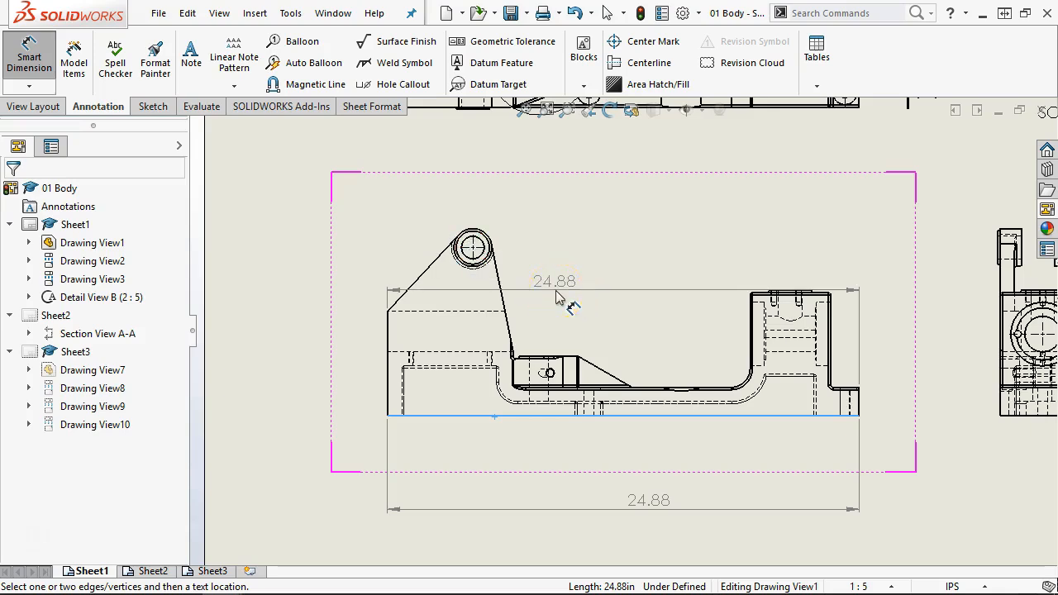
scroll(559, 297, "up", 2)
scroll(892, 319, "up", 1)
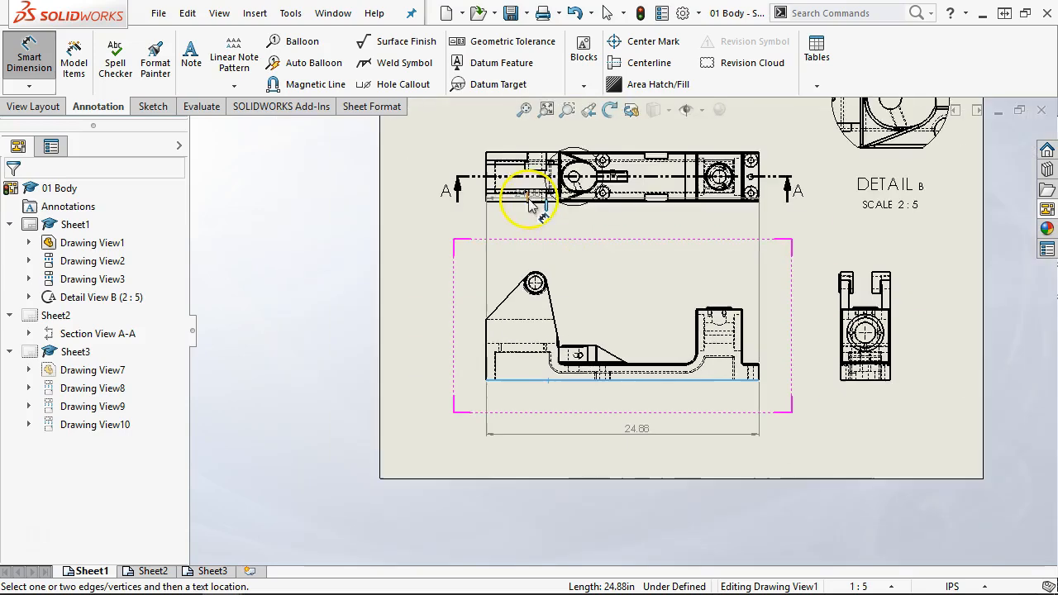
scroll(579, 177, "down", 2)
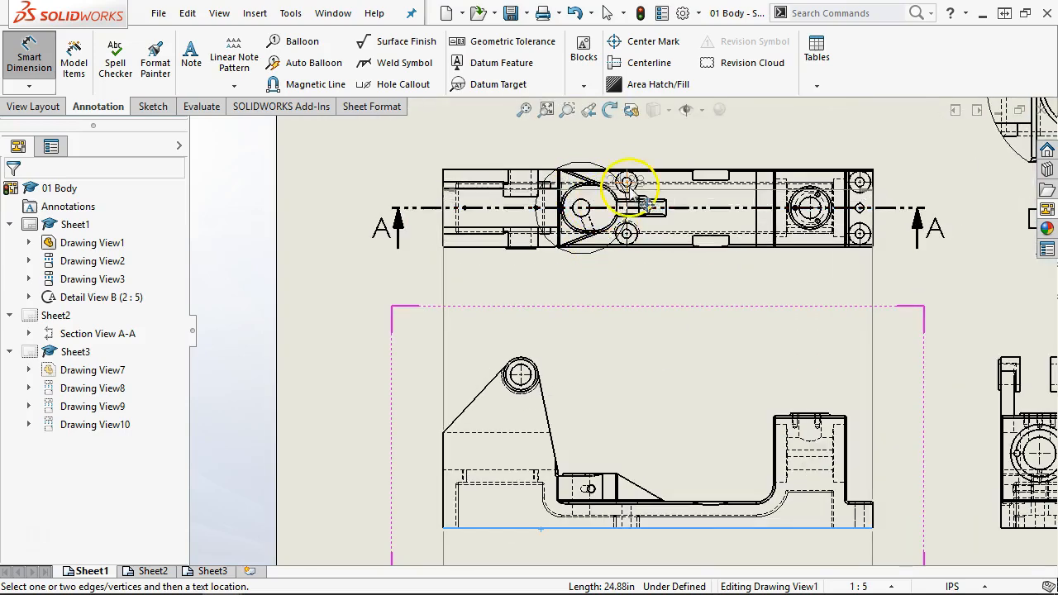
scroll(628, 184, "down", 2)
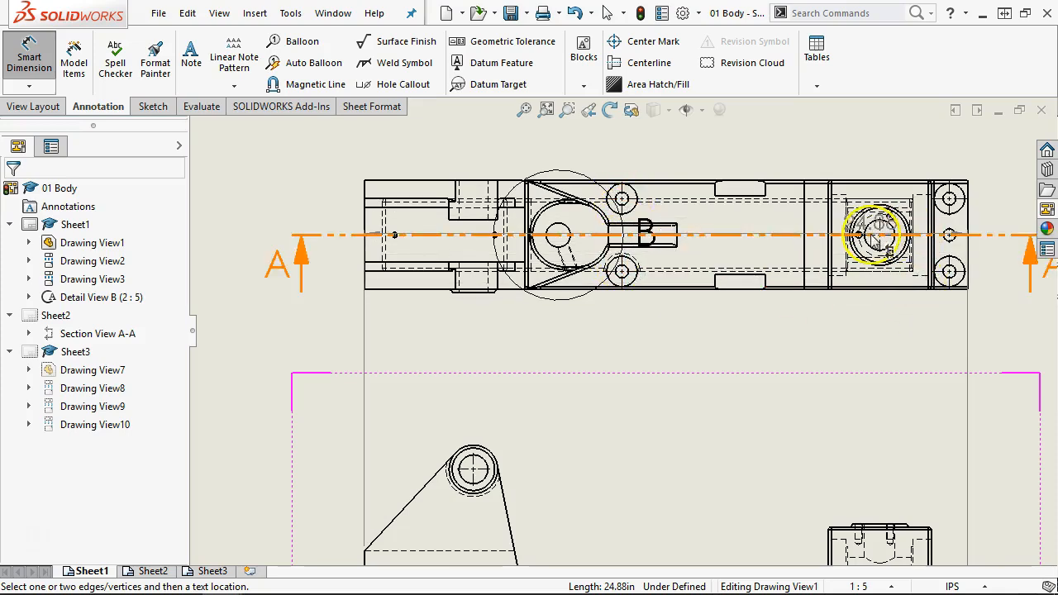
scroll(702, 422, "up", 4)
scroll(571, 426, "down", 3)
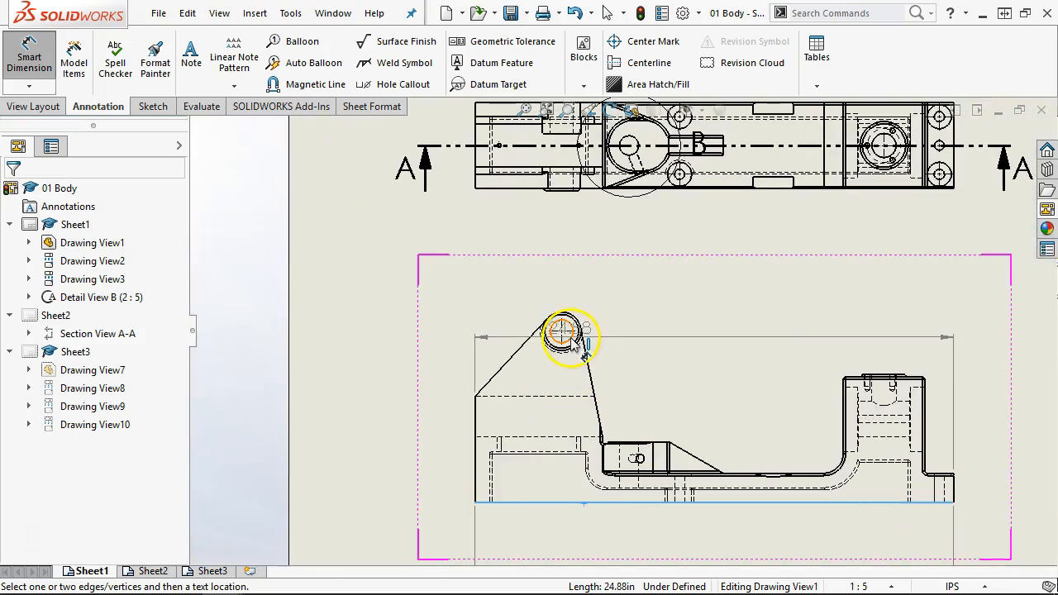
scroll(570, 335, "down", 2)
left_click(570, 330)
scroll(436, 389, "up", 4)
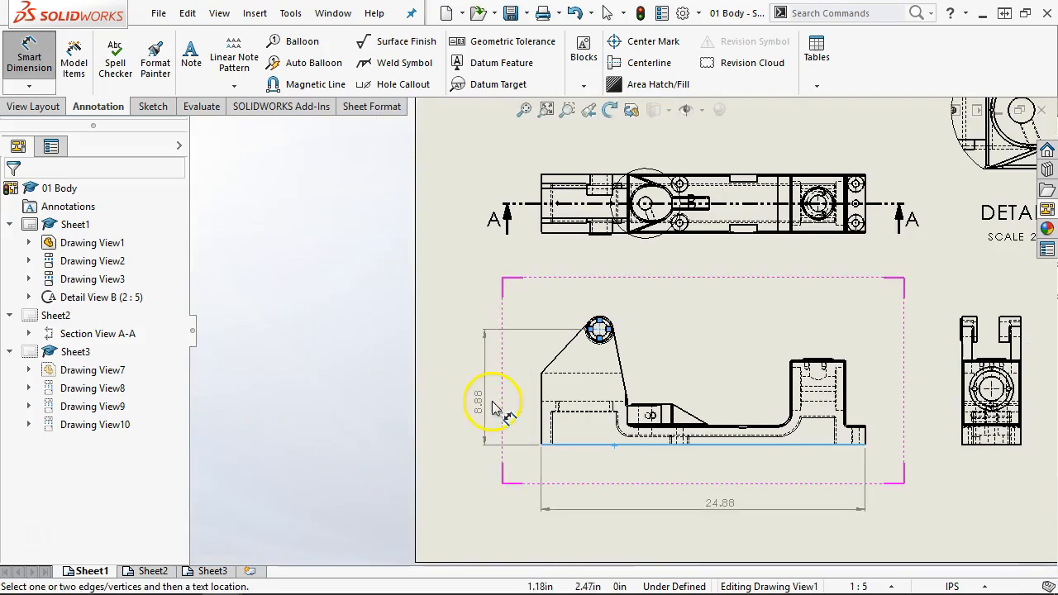
left_click(491, 406)
right_click(703, 338)
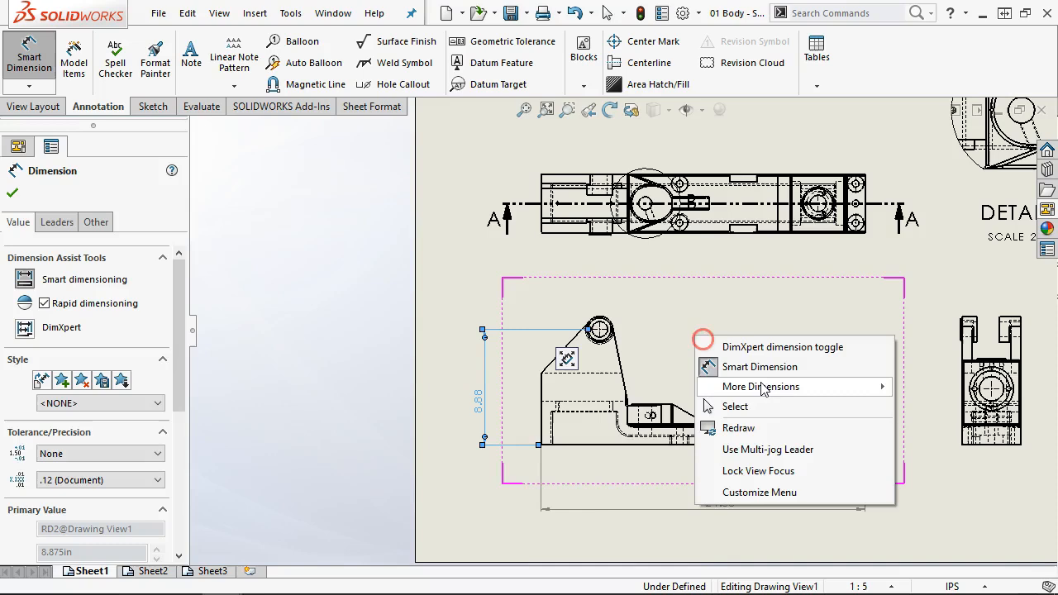
- Finish dimensioning and move the overall length dimension closer to the front view's base edge
left_click(732, 406)
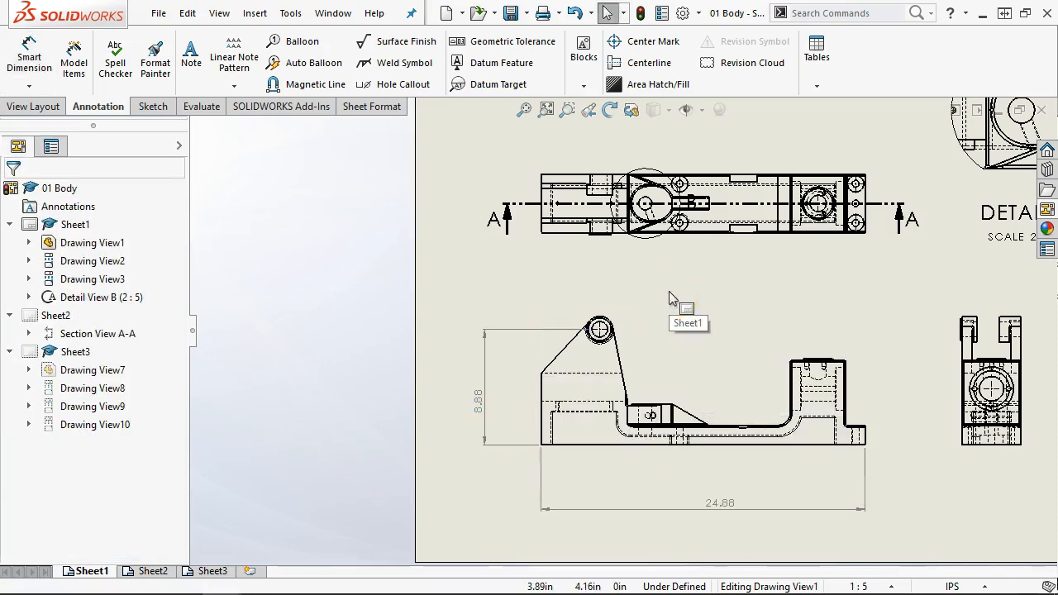
left_click_drag(710, 506, 689, 469)
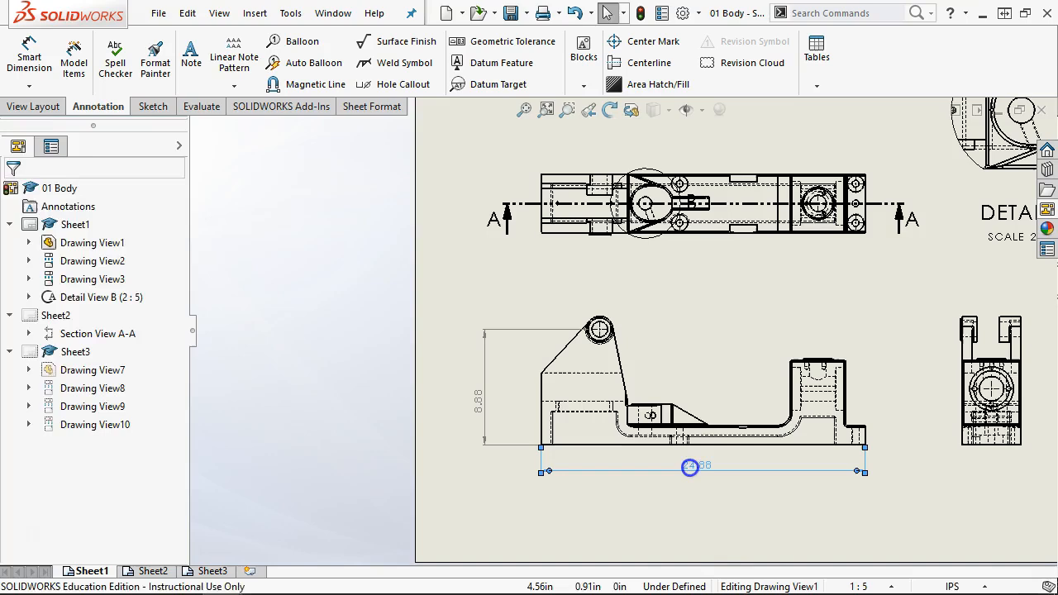
left_click(708, 283)
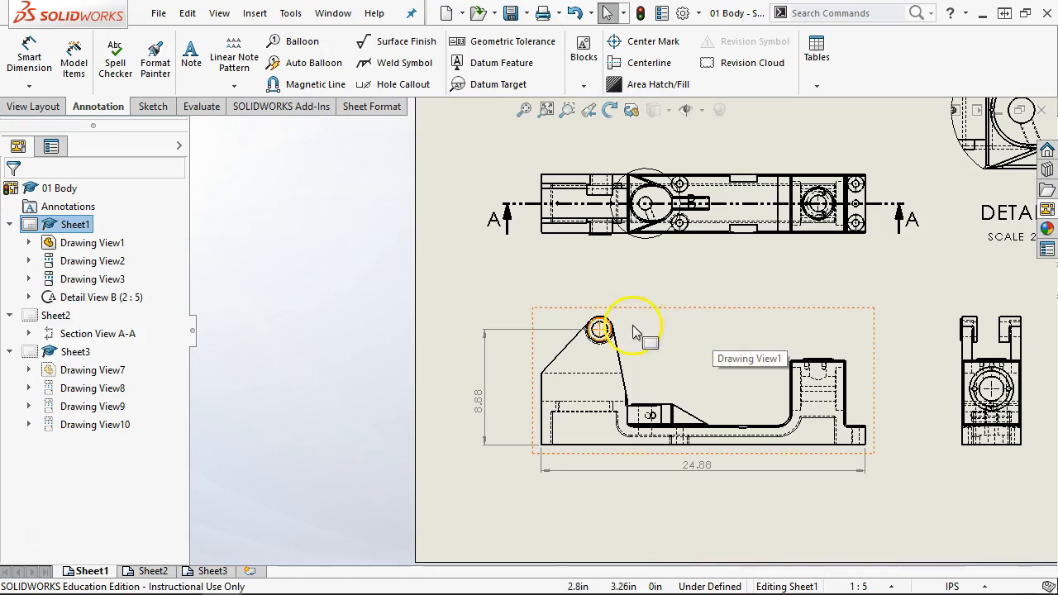
- Add a vertical centerline between the two hidden edges of the hole in the small block beside the pivot arm, in the front view
scroll(677, 472, "down", 5)
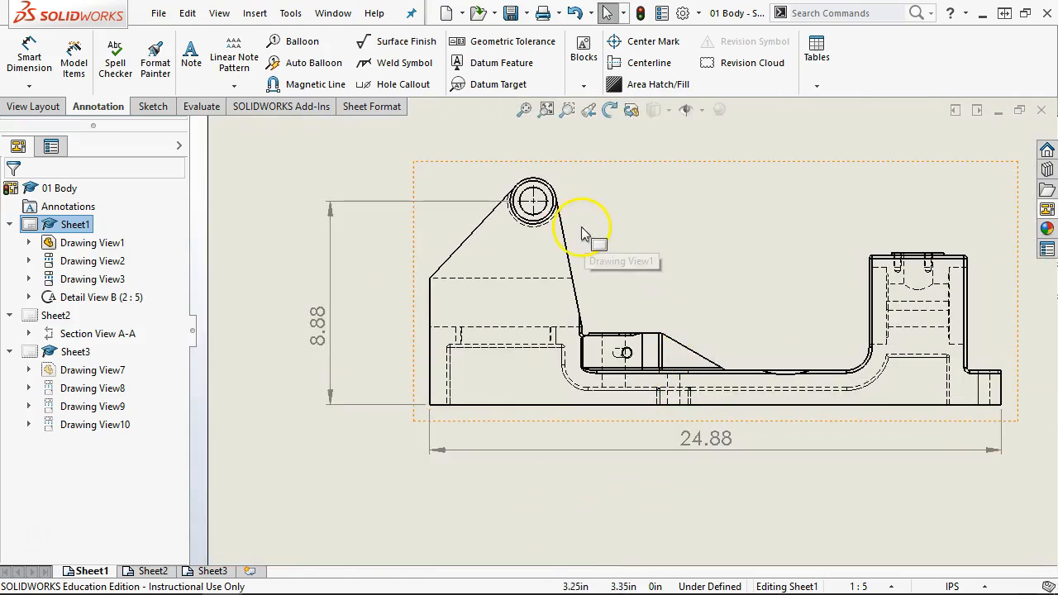
left_click(535, 203)
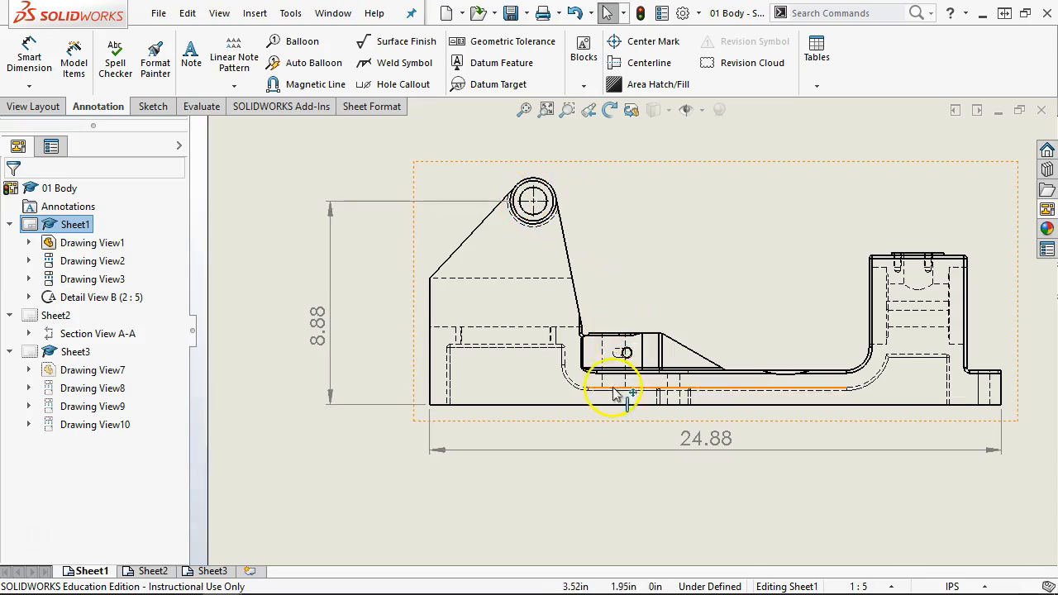
scroll(620, 355, "down", 1)
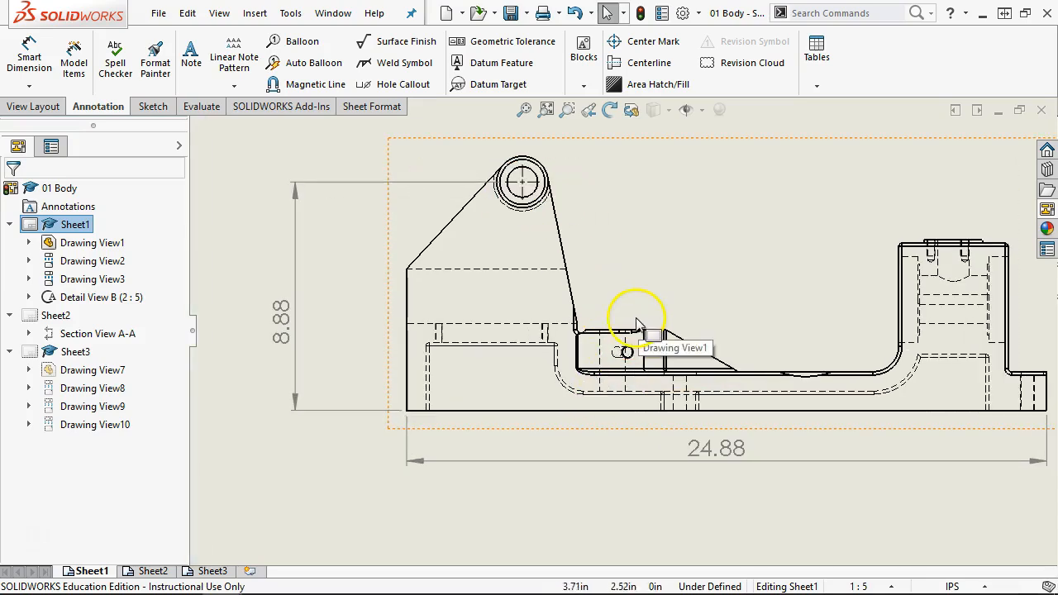
left_click(644, 63)
scroll(636, 357, "down", 3)
left_click(581, 347)
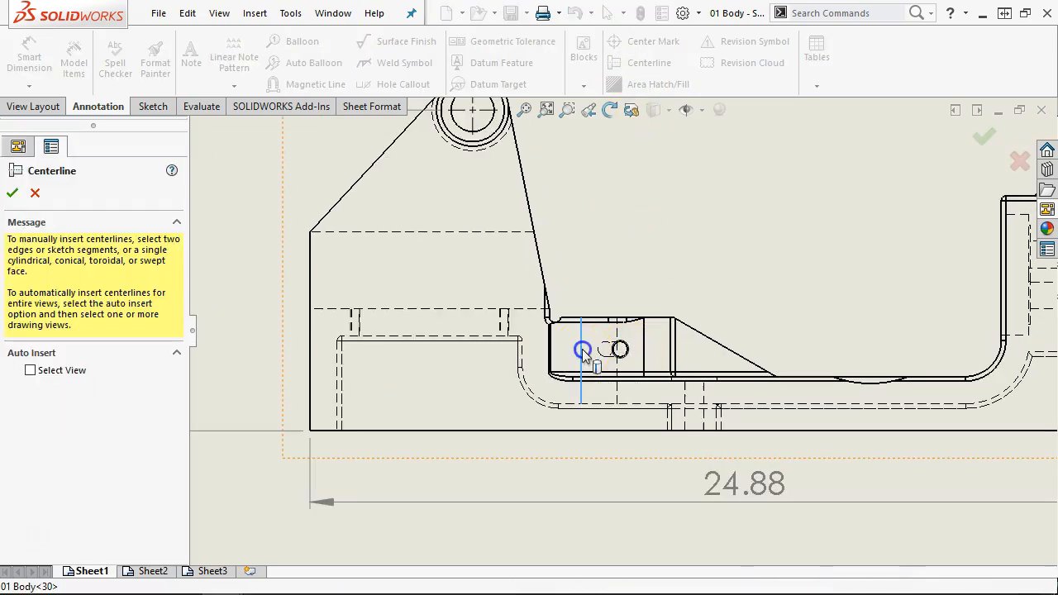
left_click(618, 340)
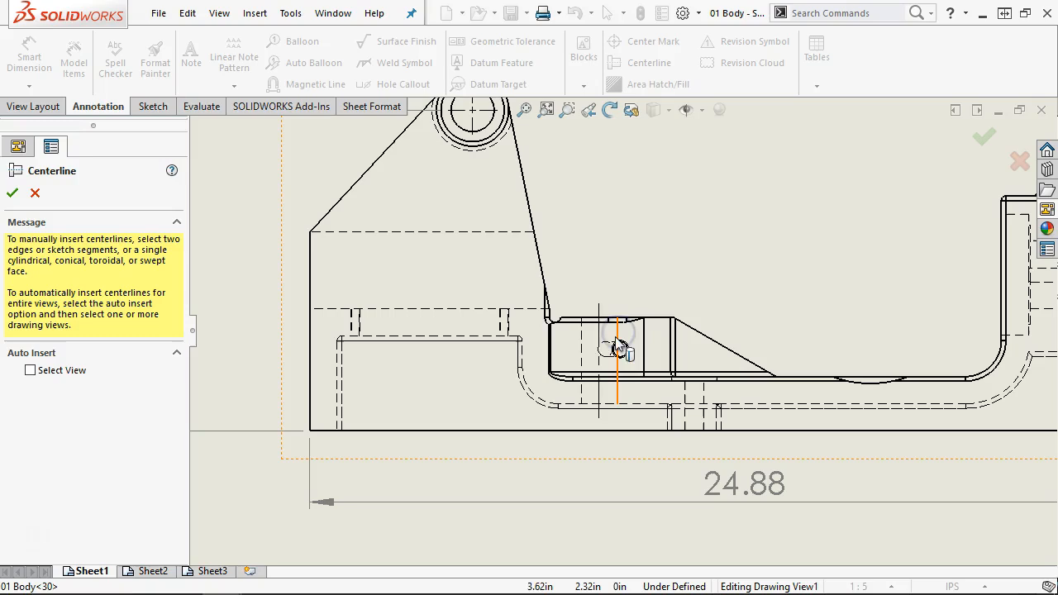
left_click(12, 192)
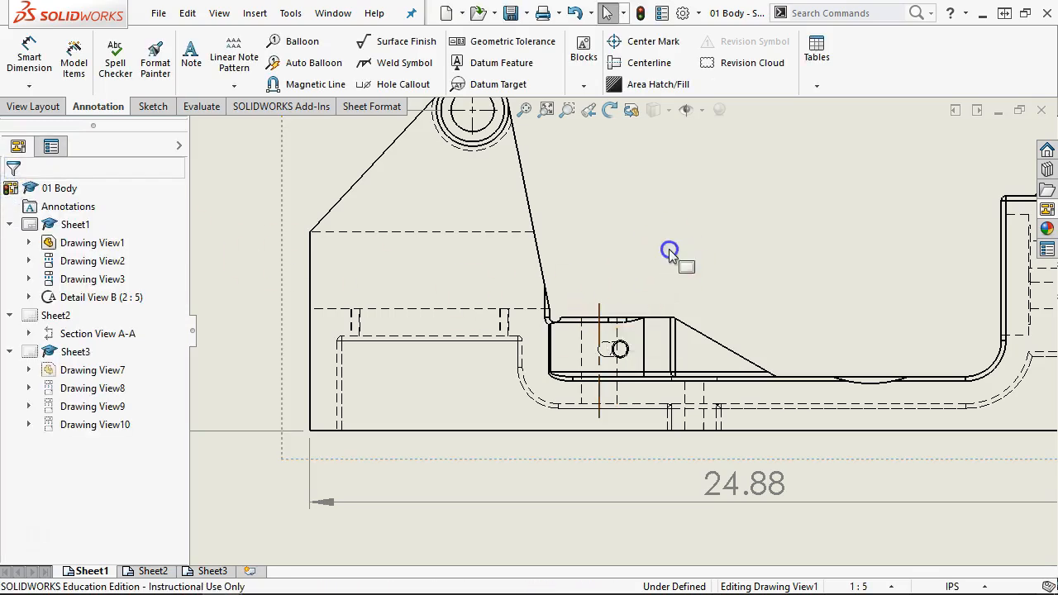
- Dimension the horizontal distance from the pivot hole's center mark to the new centerline, placing it above the front view
left_click(611, 339)
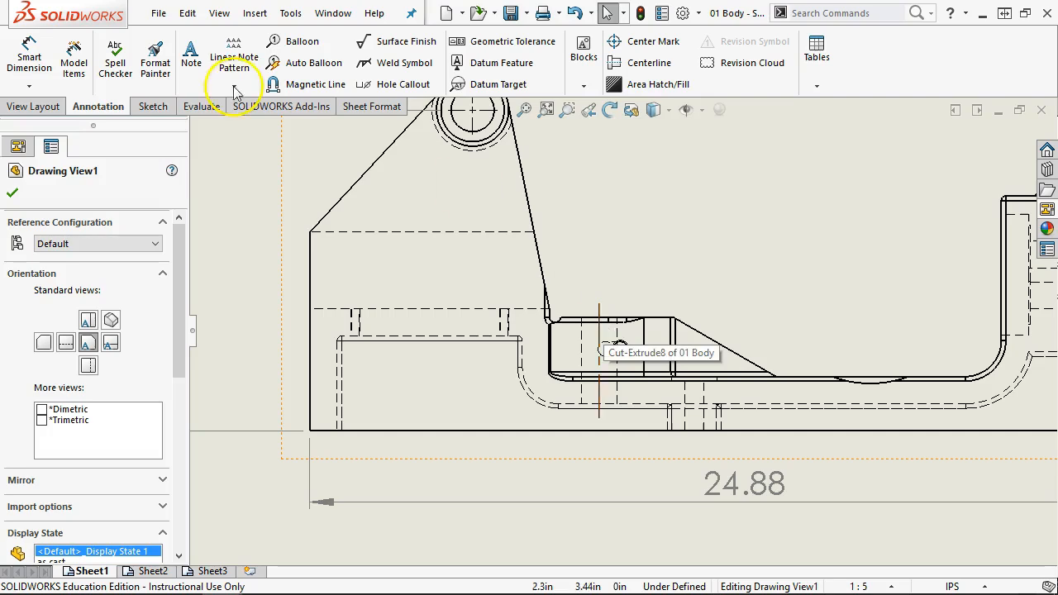
left_click(29, 62)
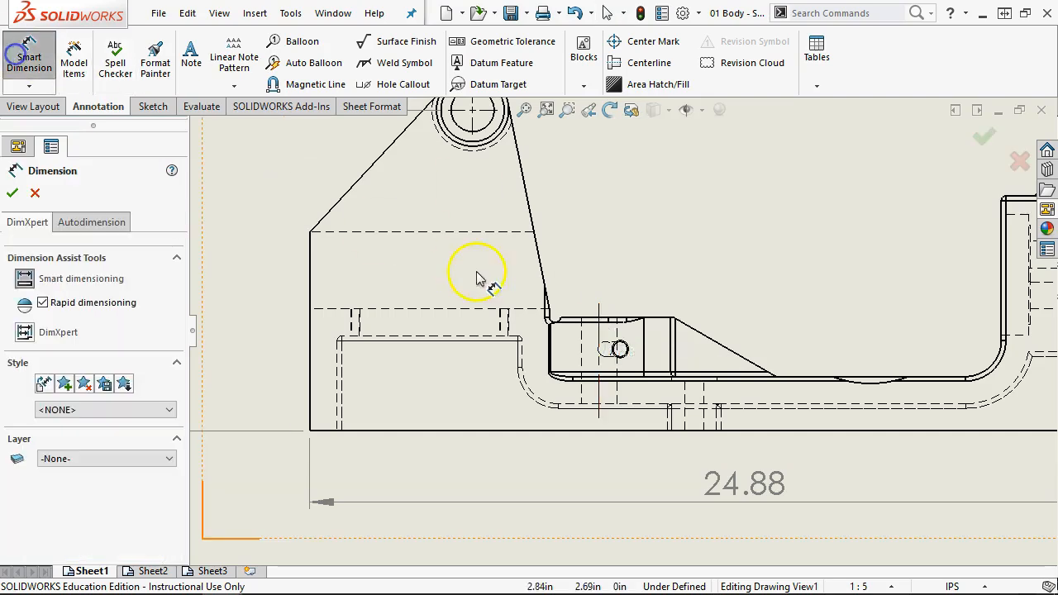
left_click(599, 314)
scroll(602, 318, "up", 2)
scroll(616, 265, "up", 1)
scroll(578, 258, "down", 4)
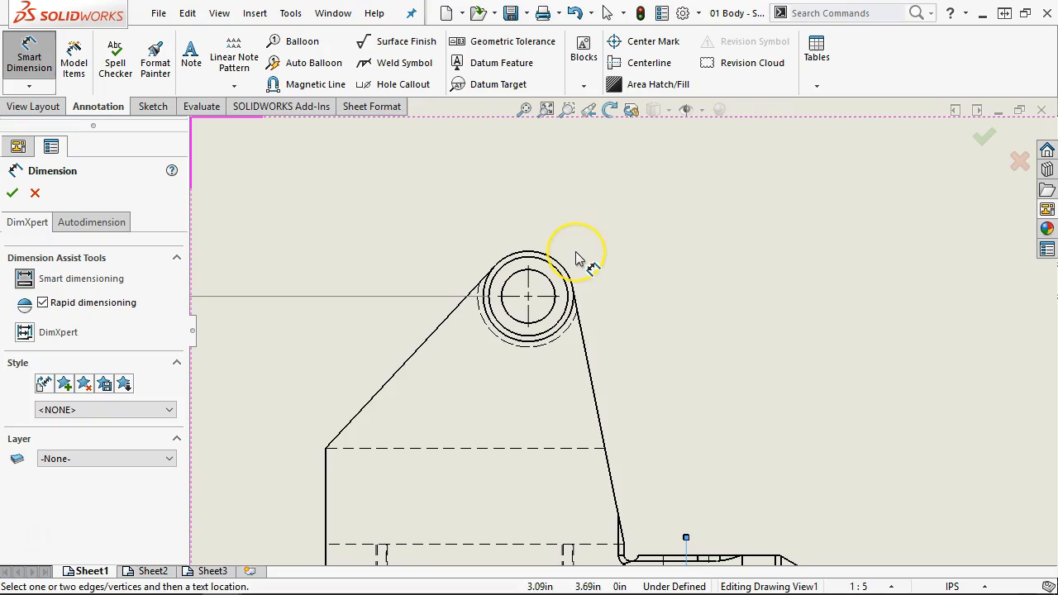
scroll(542, 298, "down", 2)
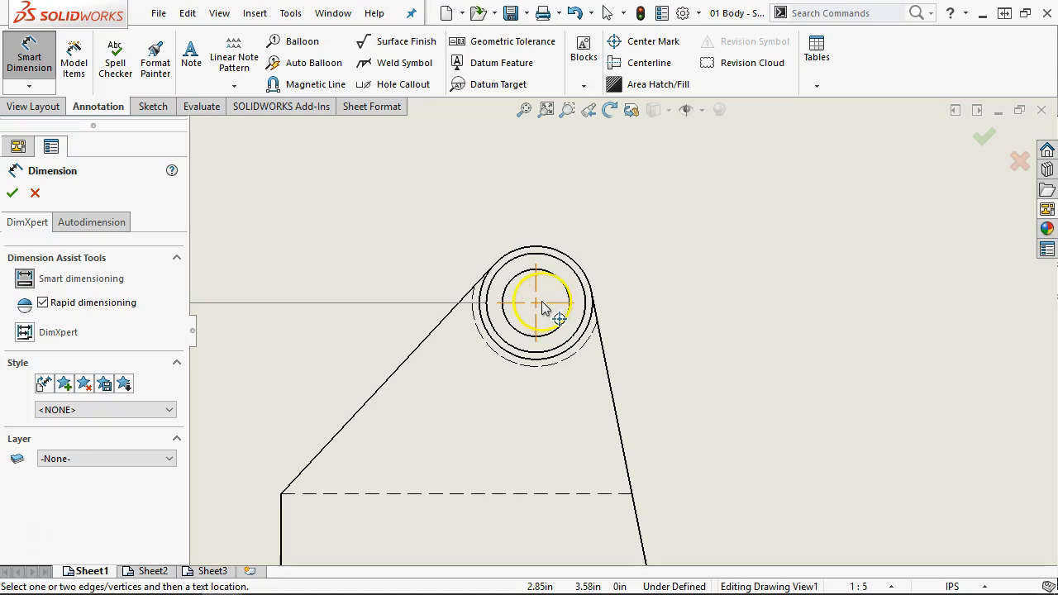
left_click(536, 281)
scroll(624, 322, "up", 3)
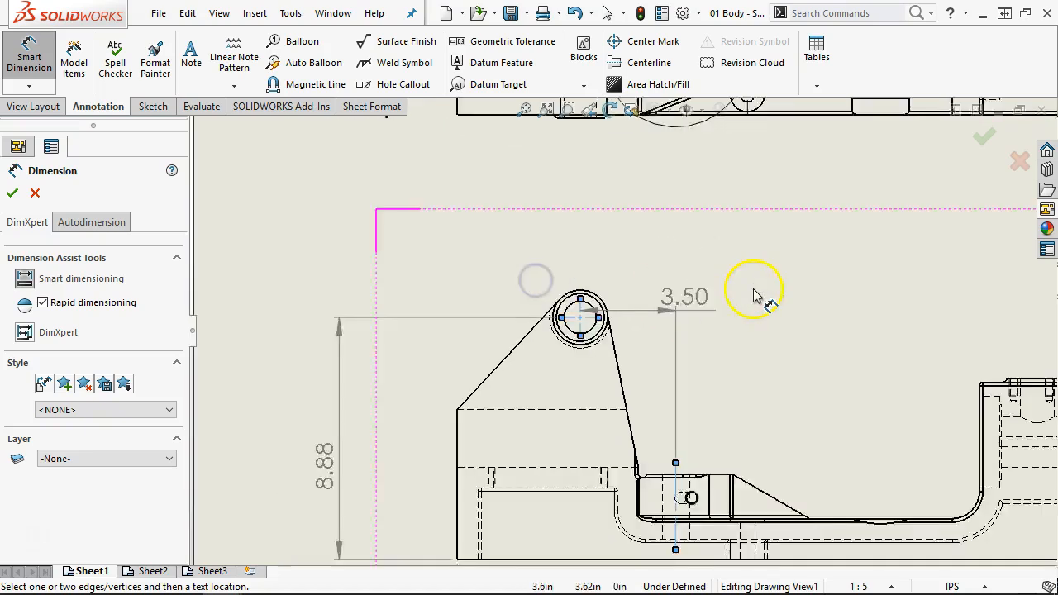
scroll(644, 290, "up", 1)
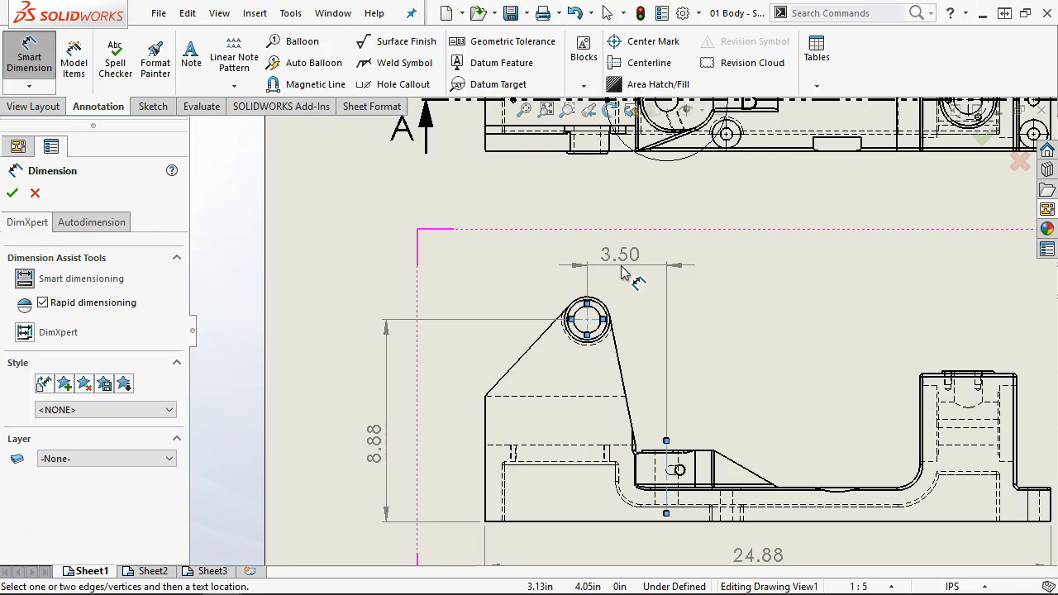
left_click(625, 271)
right_click(766, 340)
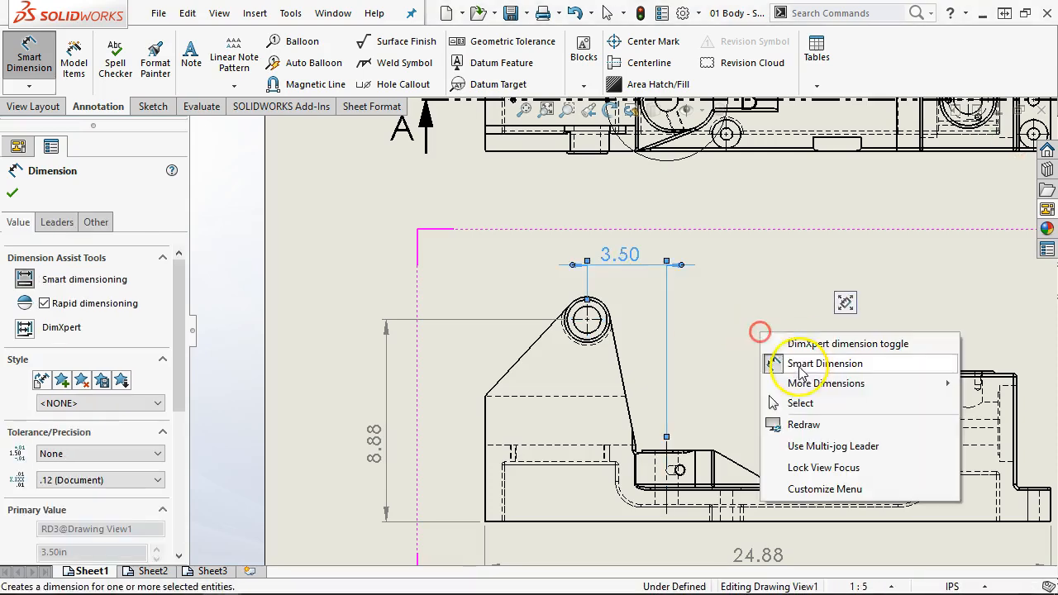
left_click(799, 400)
left_click(785, 372)
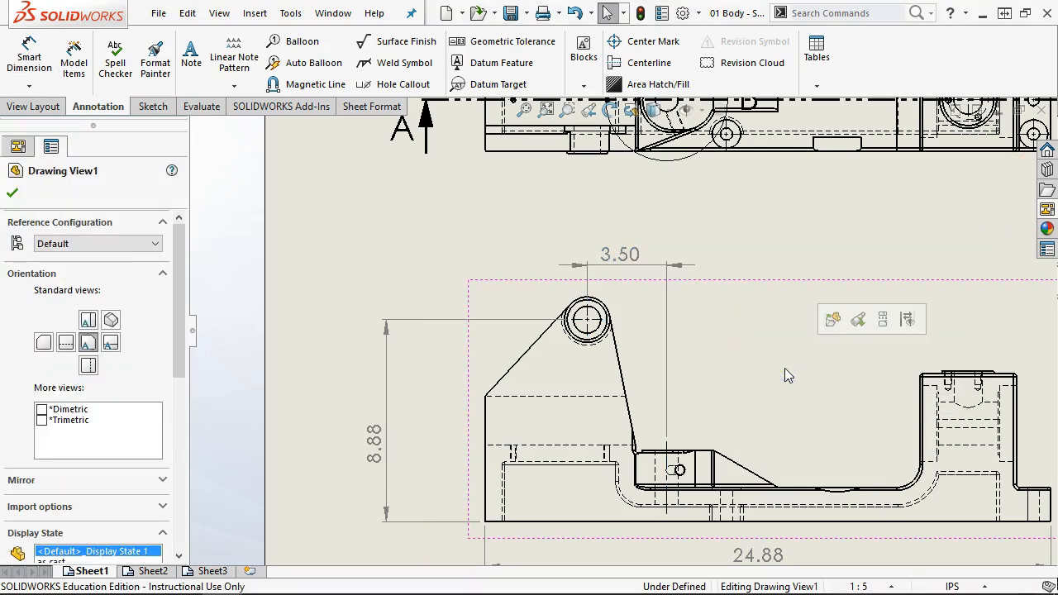
- Add a diameter dimension to the pivot hole's inner circle, placing it to the upper left of the pivot arm
scroll(796, 419, "up", 2)
scroll(796, 419, "down", 2)
scroll(750, 424, "down", 1)
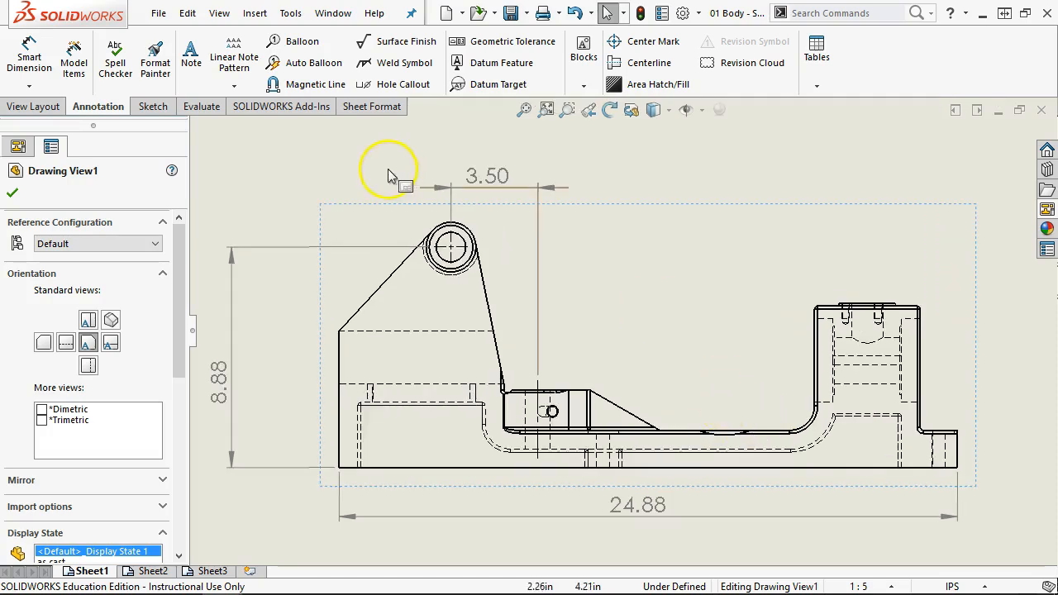
left_click(29, 56)
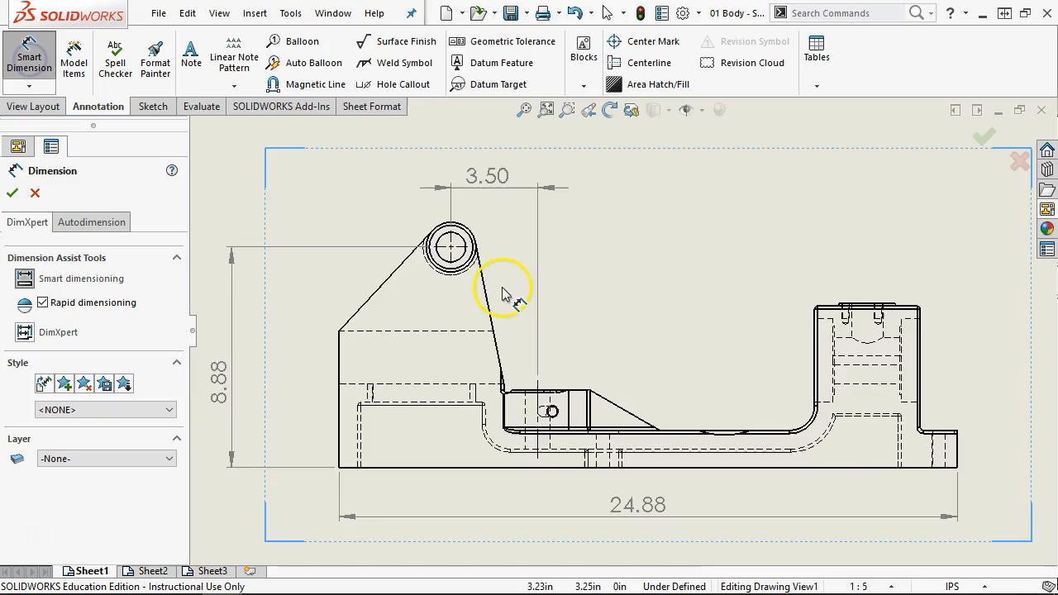
scroll(502, 291, "down", 2)
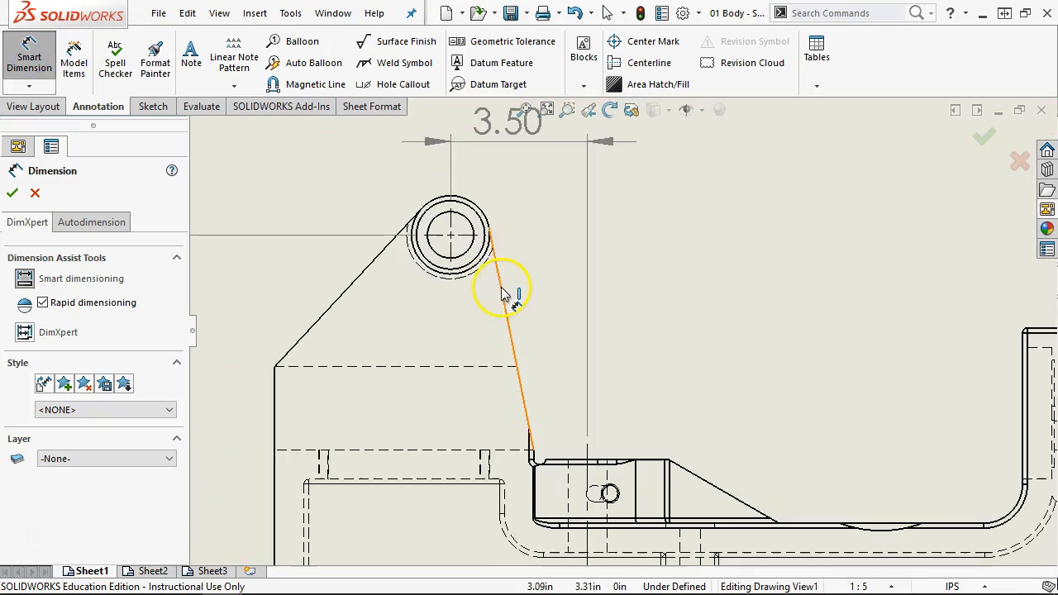
left_click(473, 252)
scroll(380, 225, "up", 3)
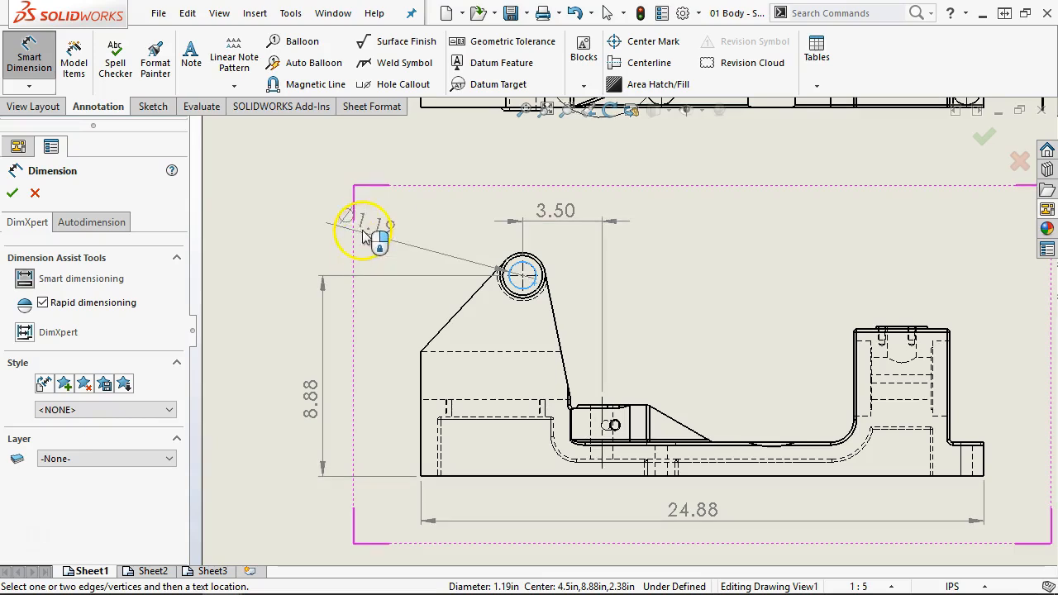
left_click(363, 231)
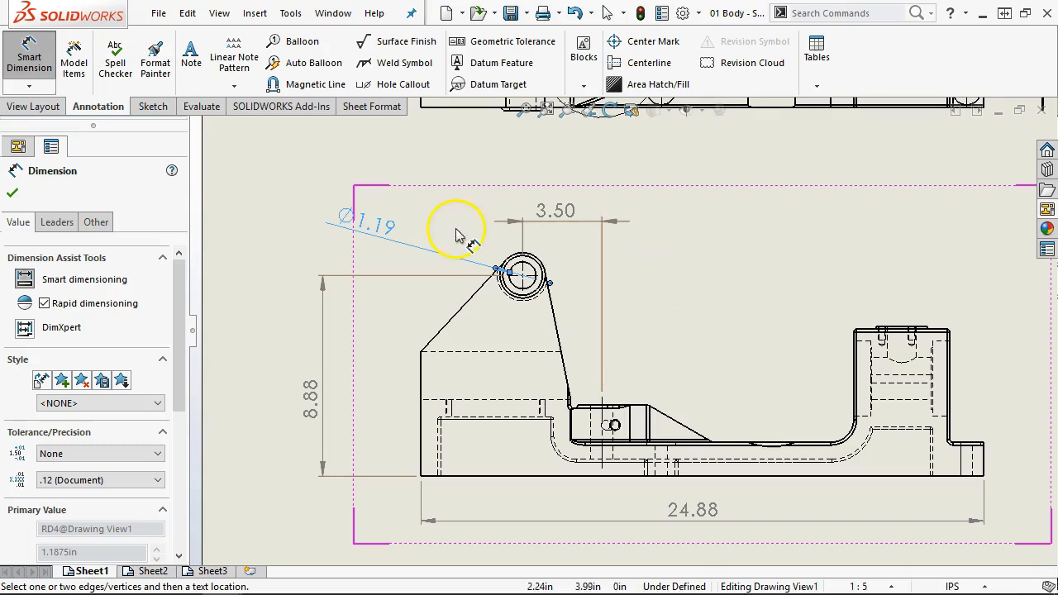
left_click(333, 245)
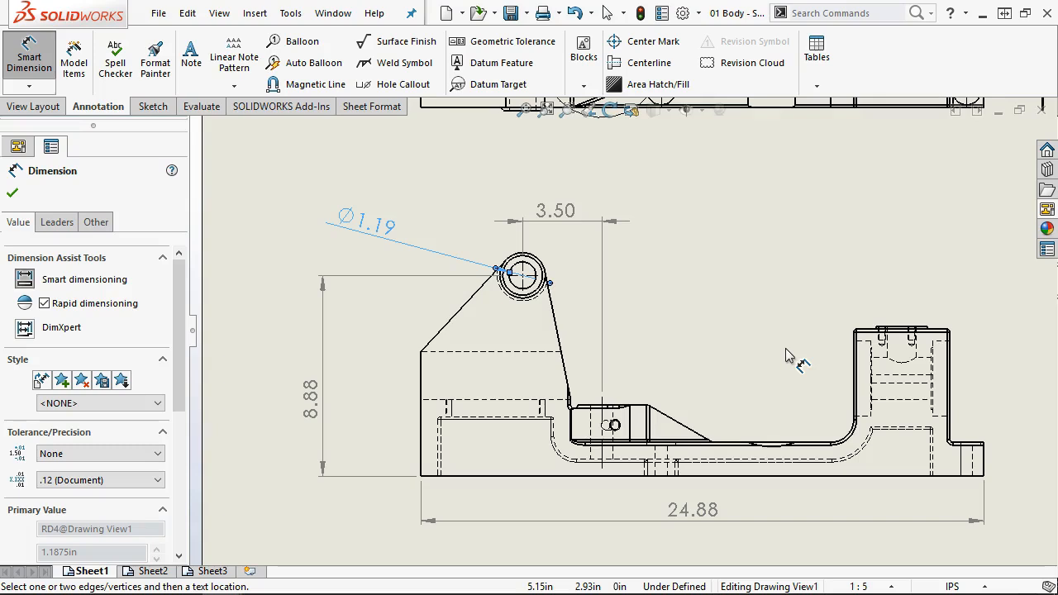
left_click(314, 402)
left_click(322, 349)
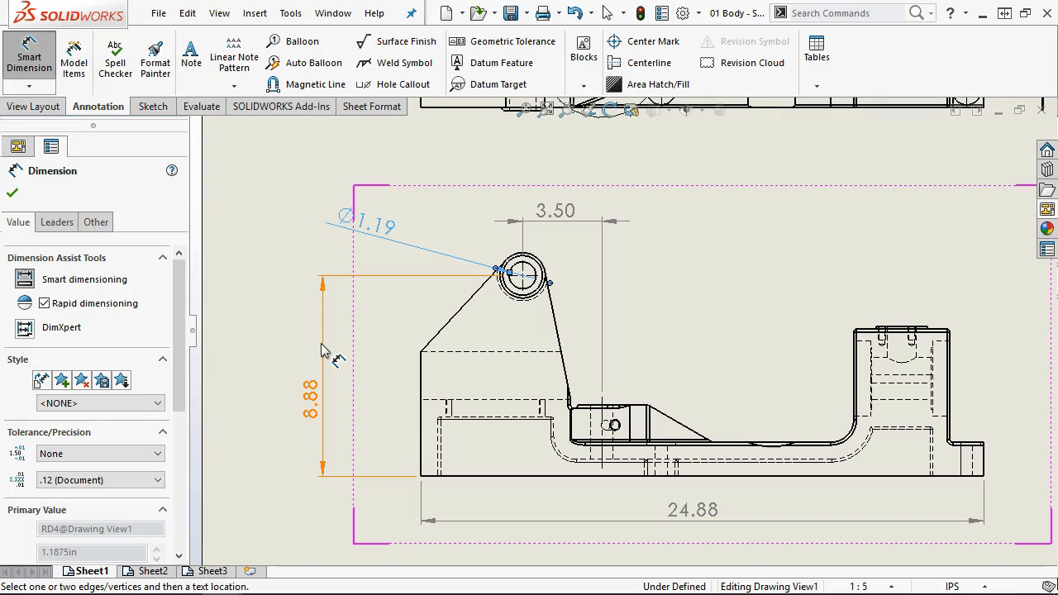
left_click(342, 330)
left_click(803, 347)
- Add a radius dimension to the pivot arm's rounded outer end, placing it between the hole diameter and the horizontal distance dimension
left_click(400, 252)
scroll(400, 252, "down", 2)
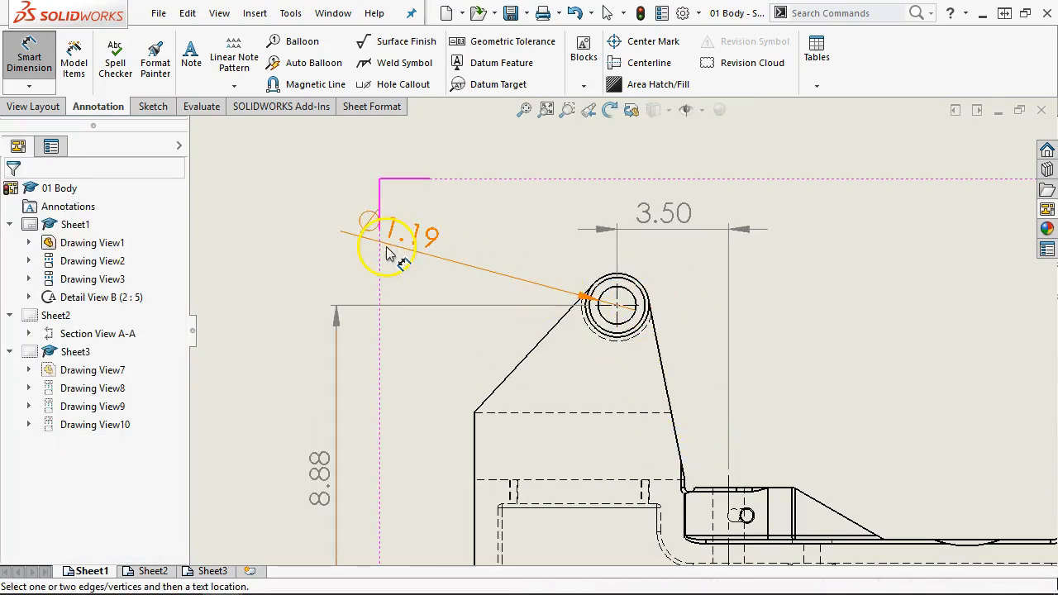
scroll(618, 302, "down", 2)
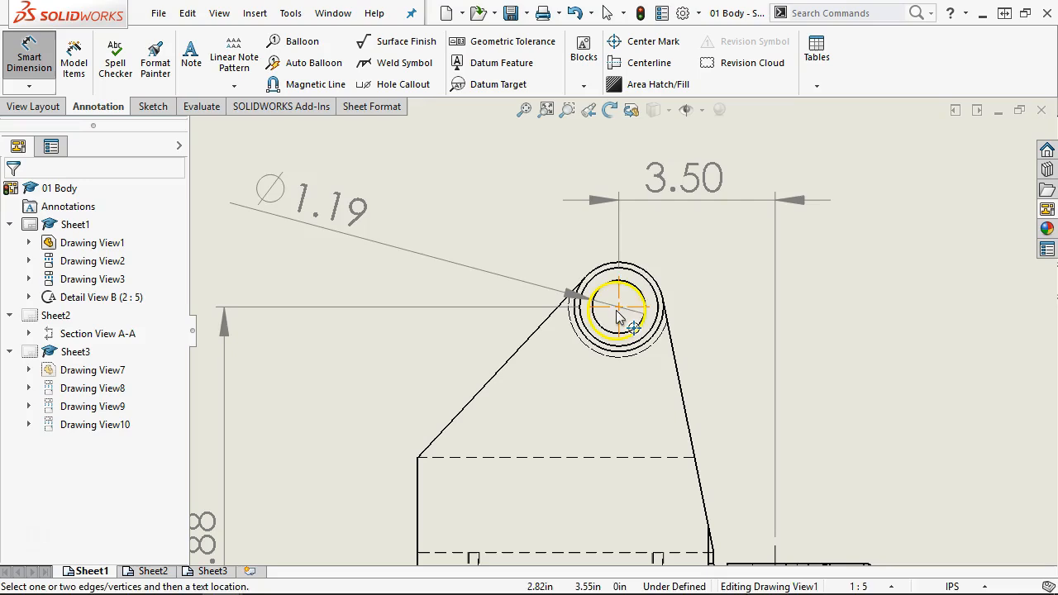
left_click(608, 276)
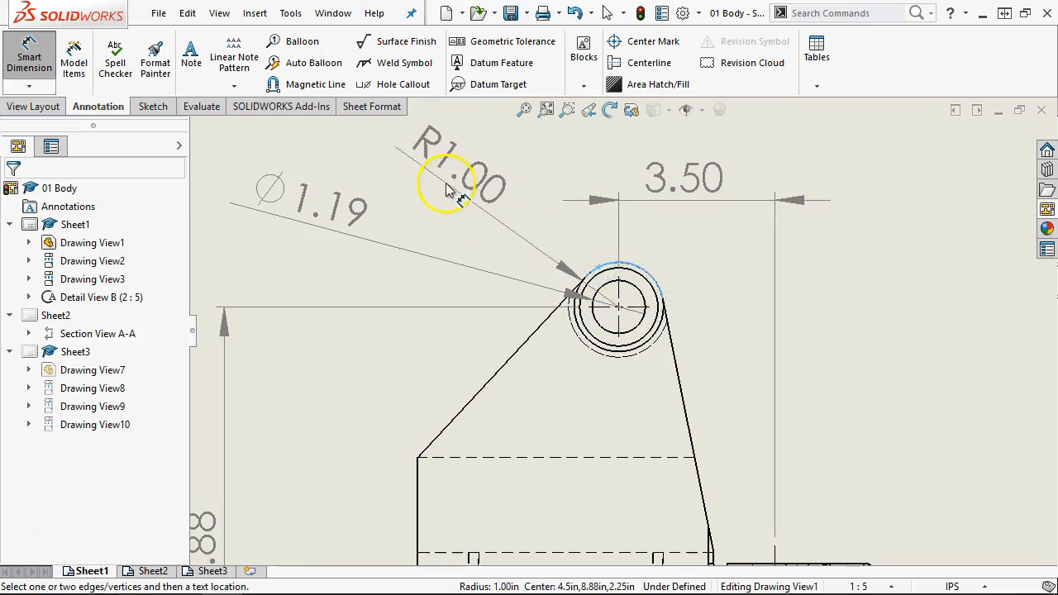
left_click(443, 189)
right_click(856, 289)
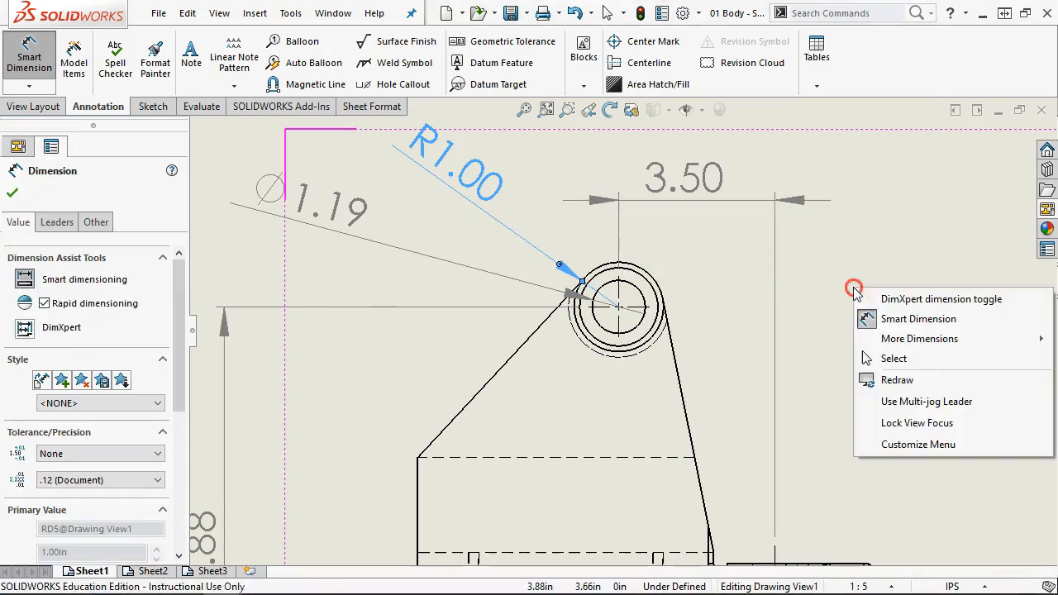
left_click(892, 360)
- Try the radius and linear leader displays on the pivot hole's diameter dimension, and set it back to the diameter display
scroll(495, 247, "up", 1)
left_click(364, 228)
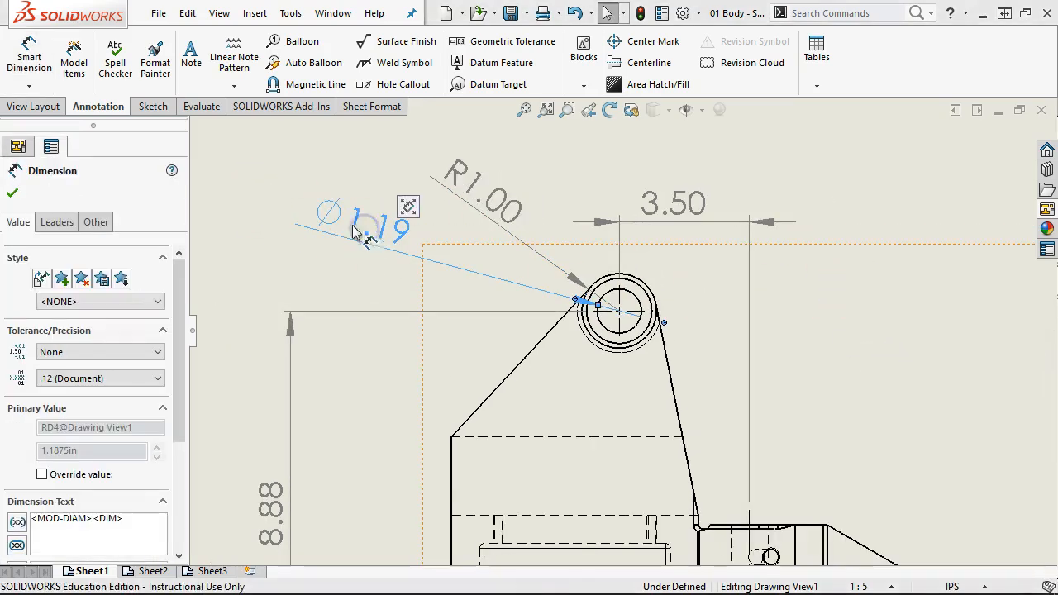
left_click(68, 225)
left_click(54, 333)
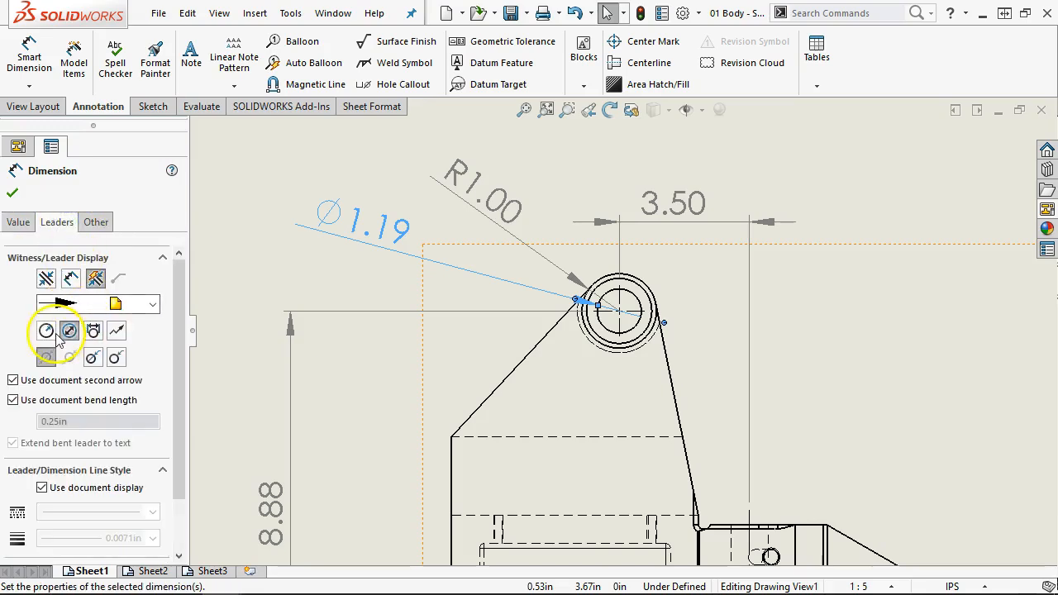
left_click(47, 332)
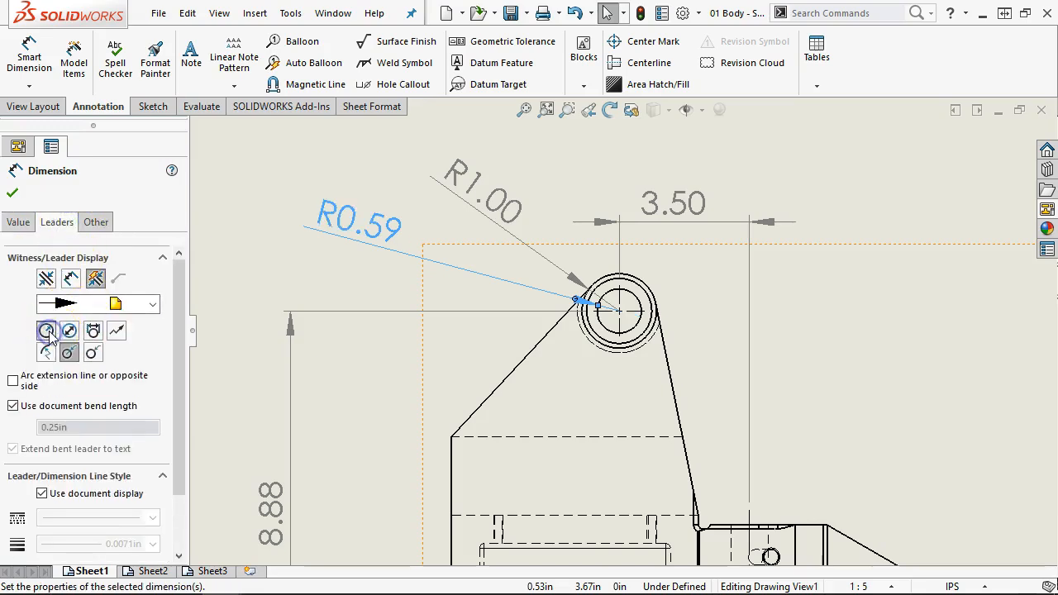
left_click(70, 331)
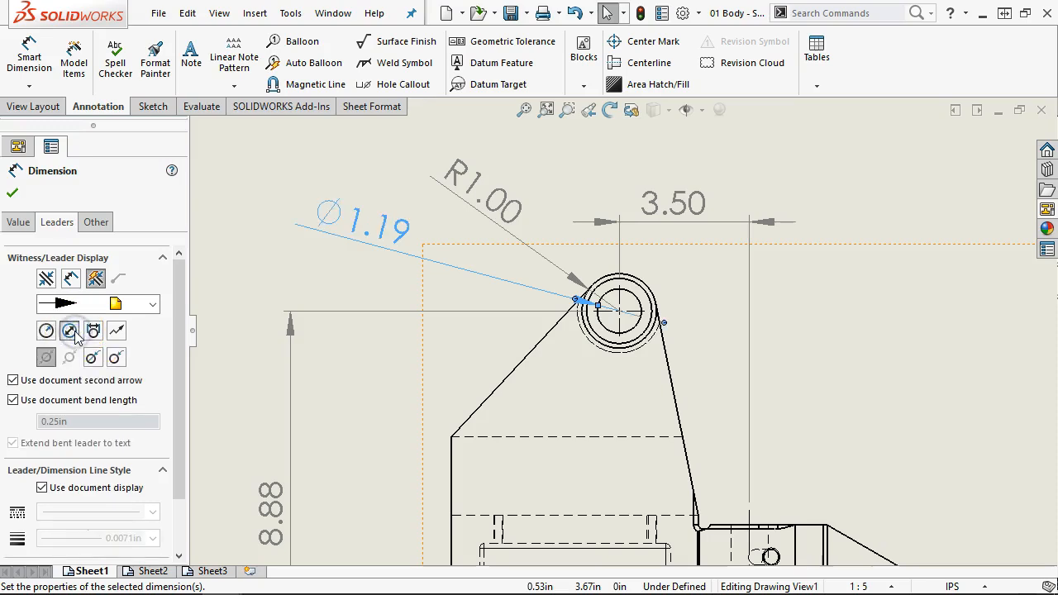
left_click(93, 332)
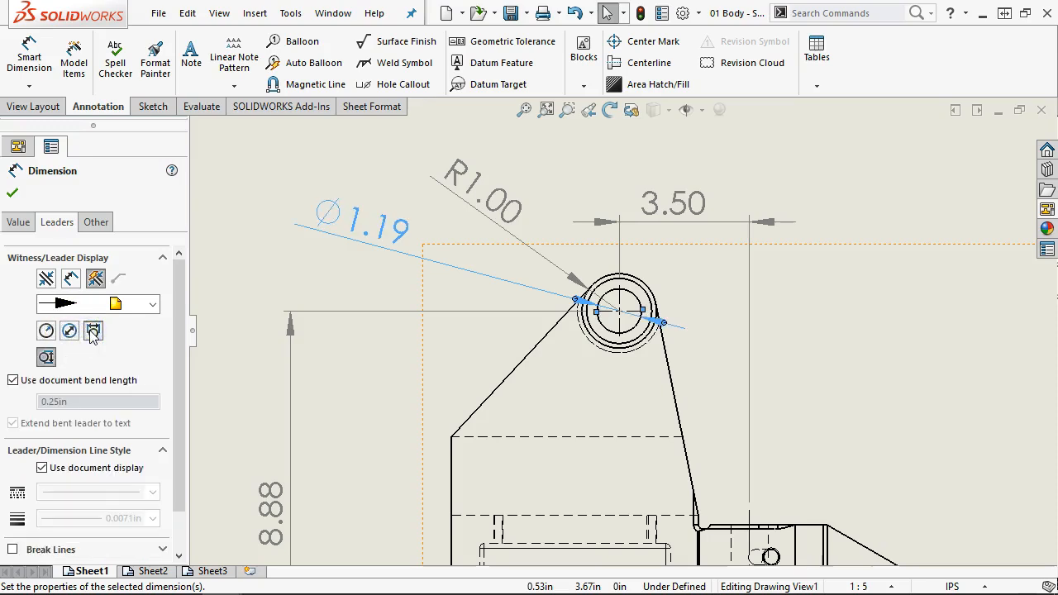
left_click(70, 330)
left_click(92, 357)
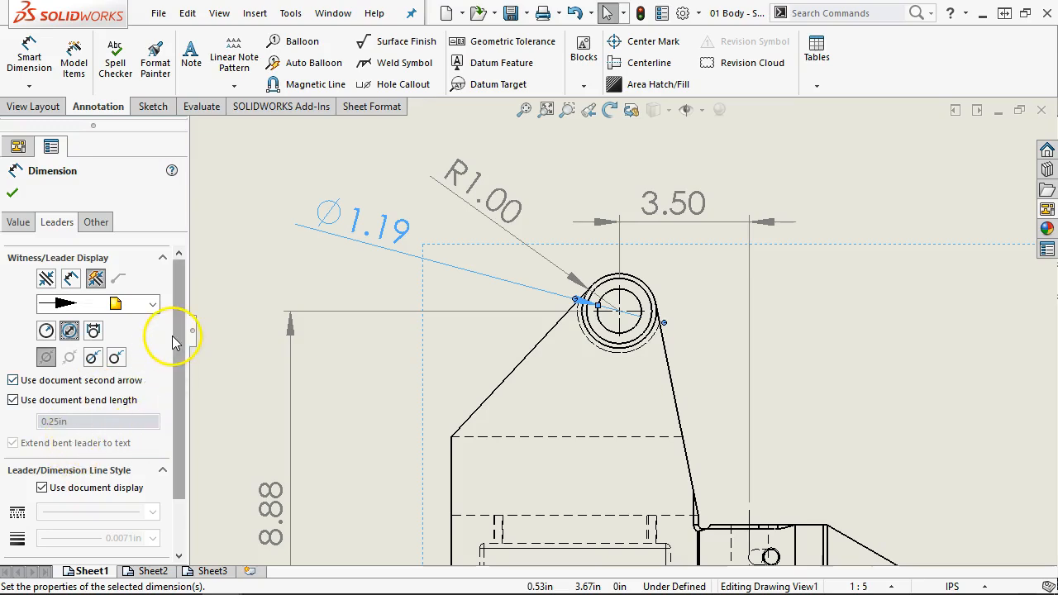
left_click_drag(177, 344, 179, 310)
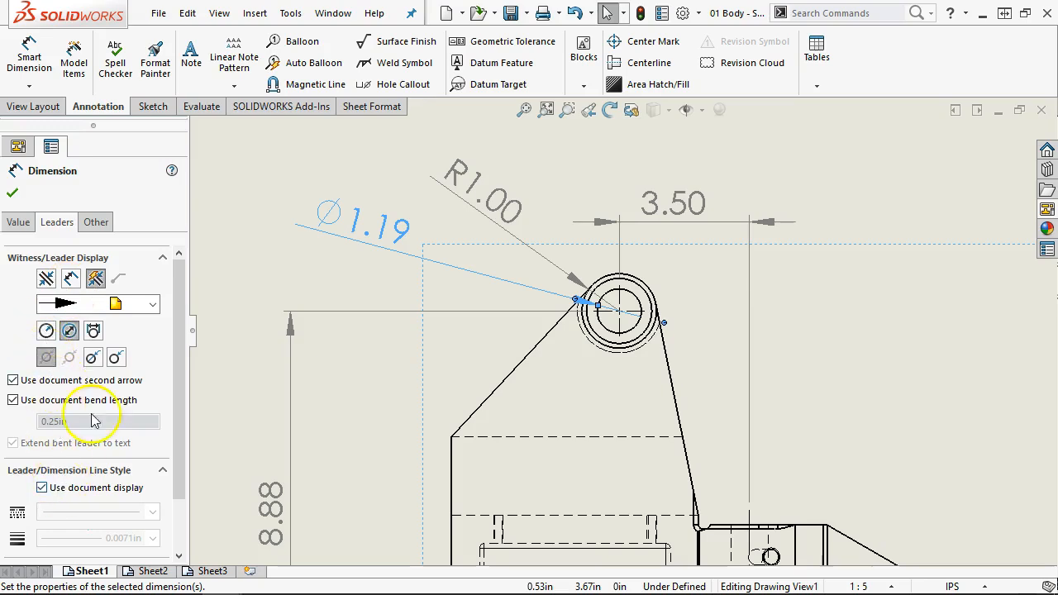
- Review the remaining leader settings and the font and layer options of the pivot hole's diameter dimension
scroll(66, 413, "down", 2)
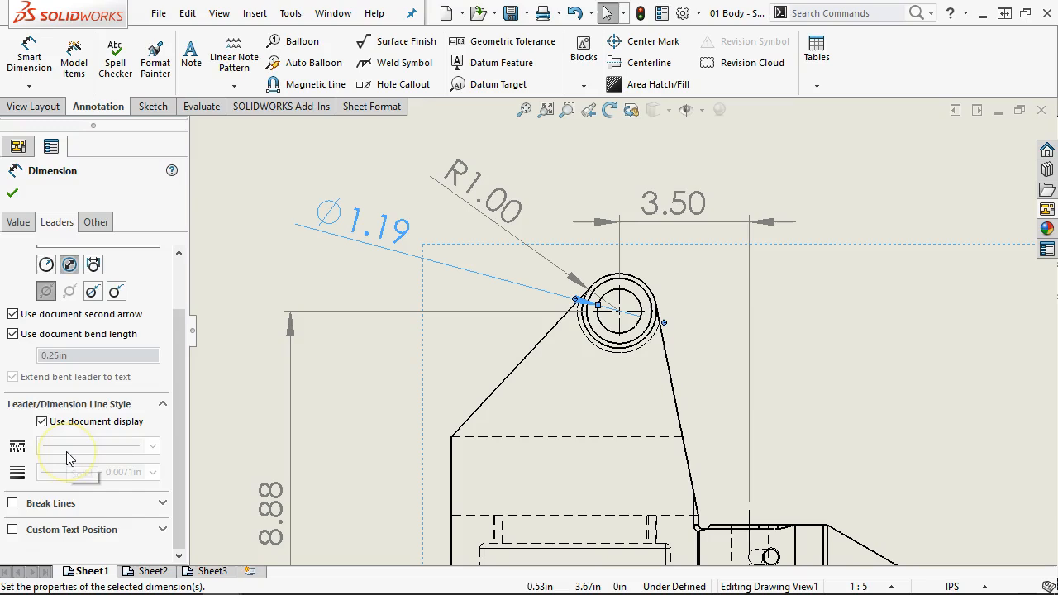
scroll(83, 475, "up", 2)
left_click(96, 223)
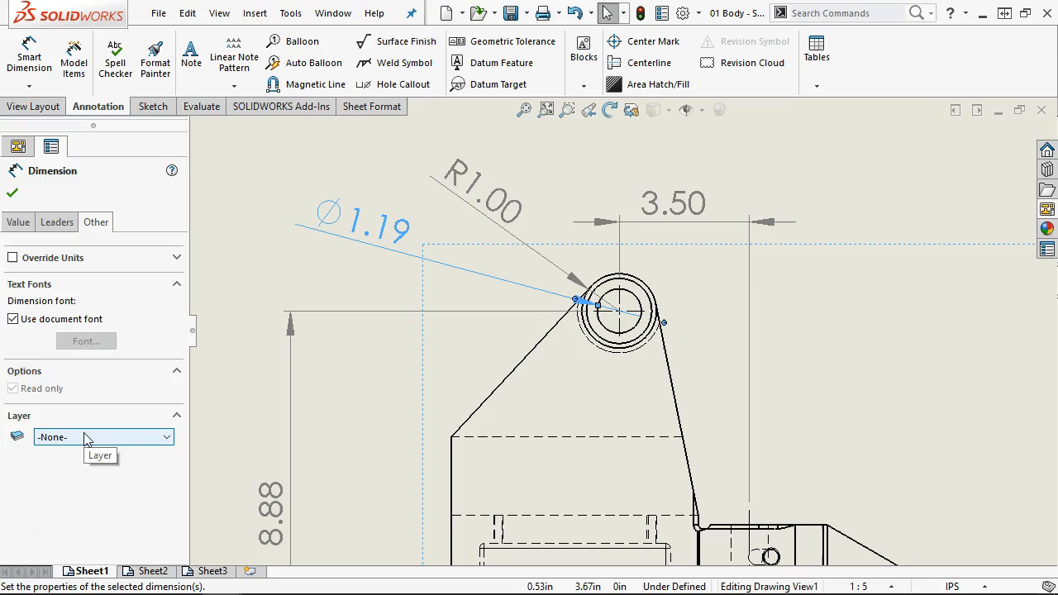
left_click(12, 193)
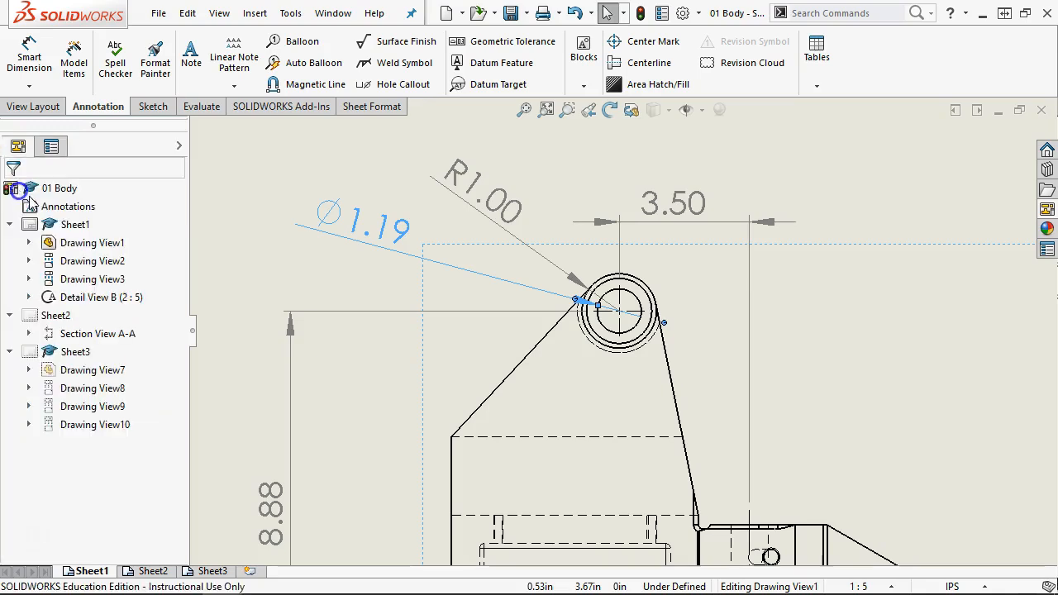
left_click(797, 340)
scroll(806, 379, "up", 4)
scroll(815, 384, "down", 2)
scroll(843, 294, "up", 3)
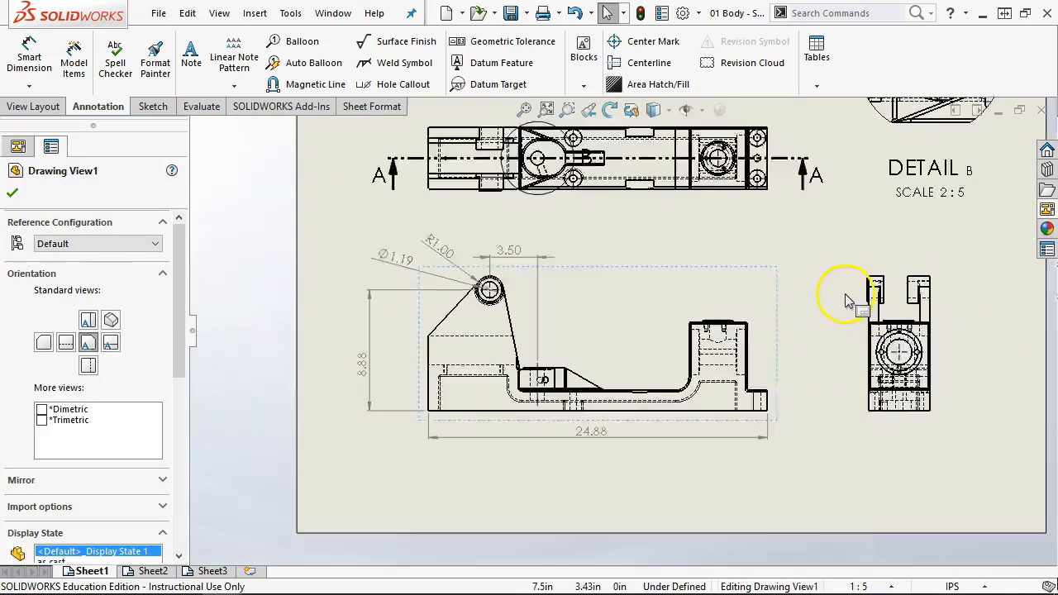
scroll(554, 401, "down", 3)
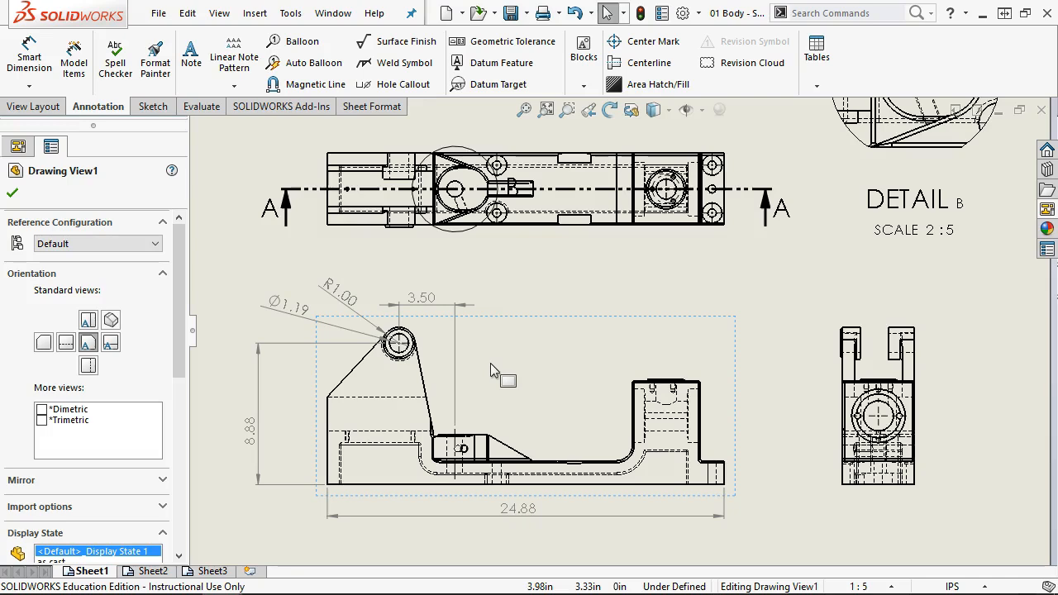
left_click(610, 260)
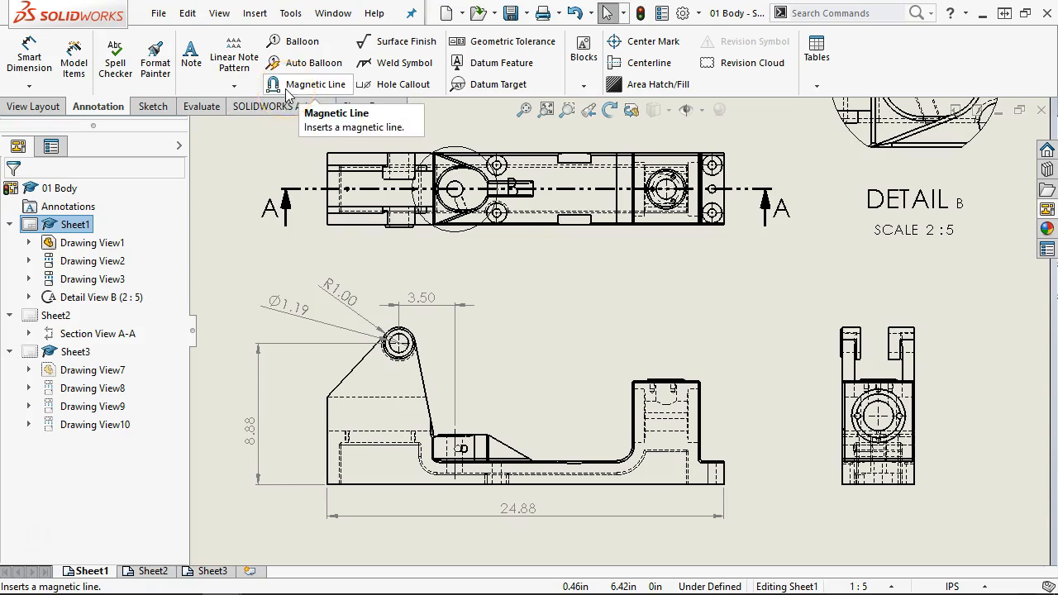
left_click(415, 45)
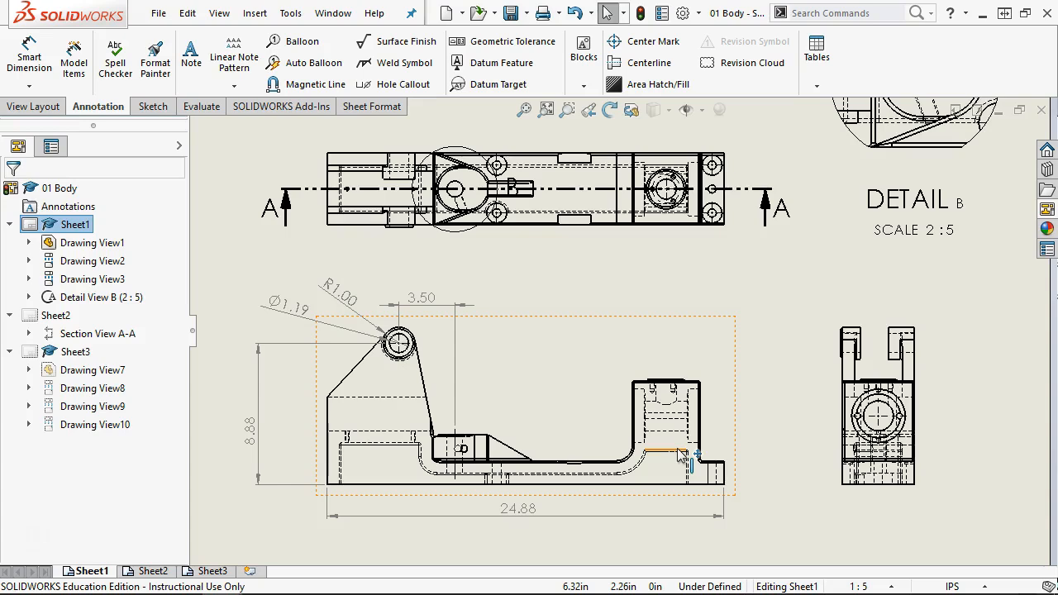
mouse_move(680, 456)
left_mouse_down()
mouse_move(461, 347)
mouse_move(461, 391)
left_mouse_up()
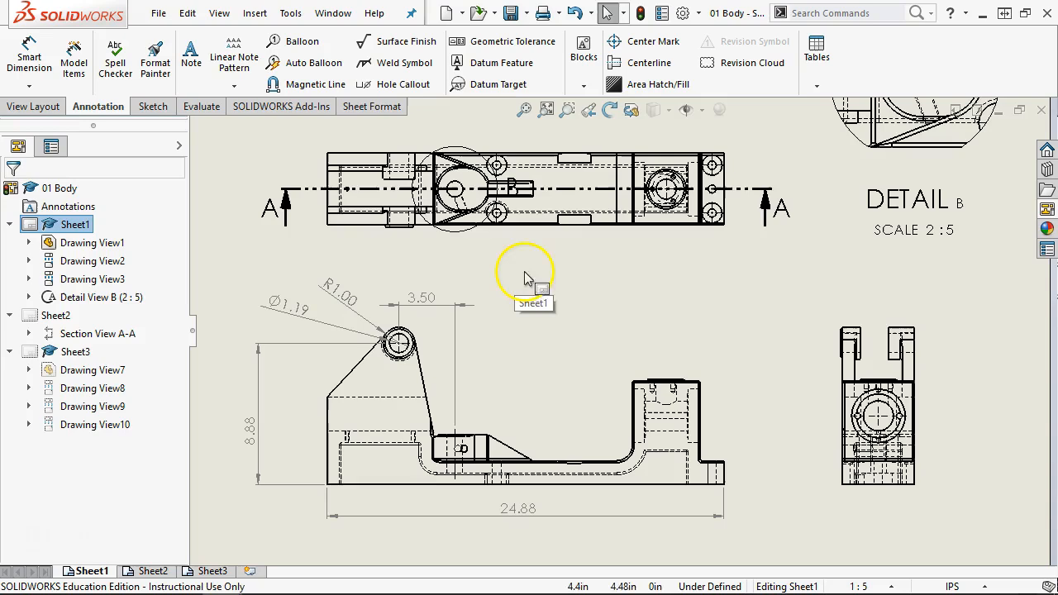
- Add a hole callout to the top view's lower-right counterbored hole, placing it between the top and front views
left_click(379, 86)
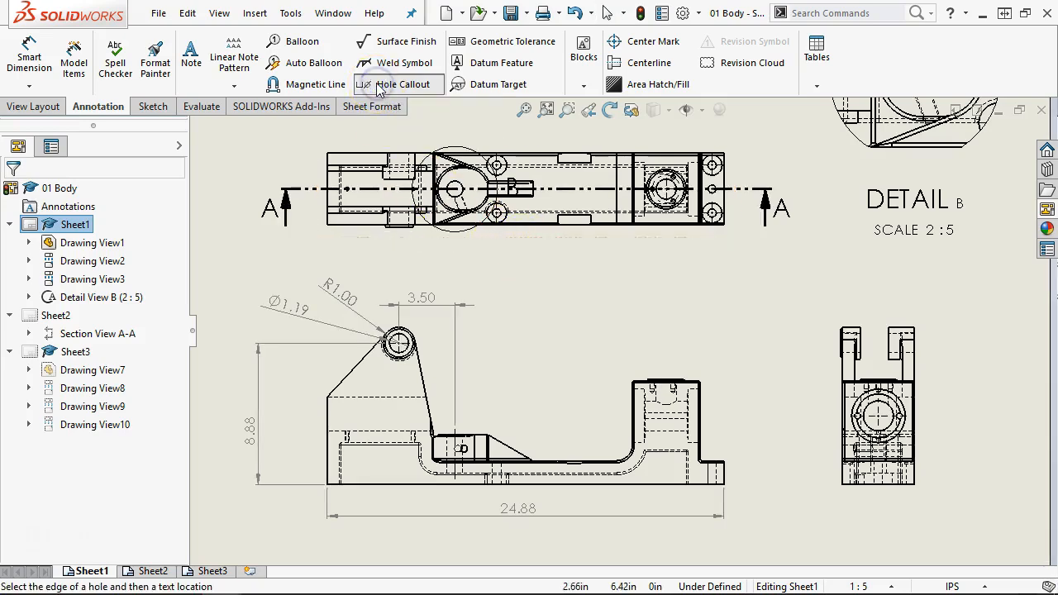
left_click(717, 220)
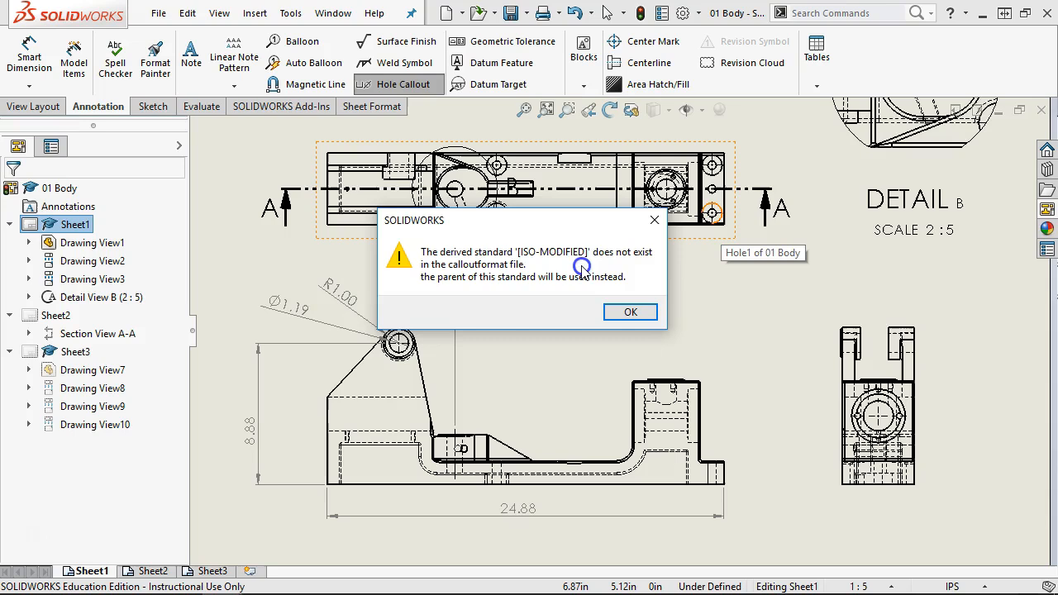
left_click(628, 312)
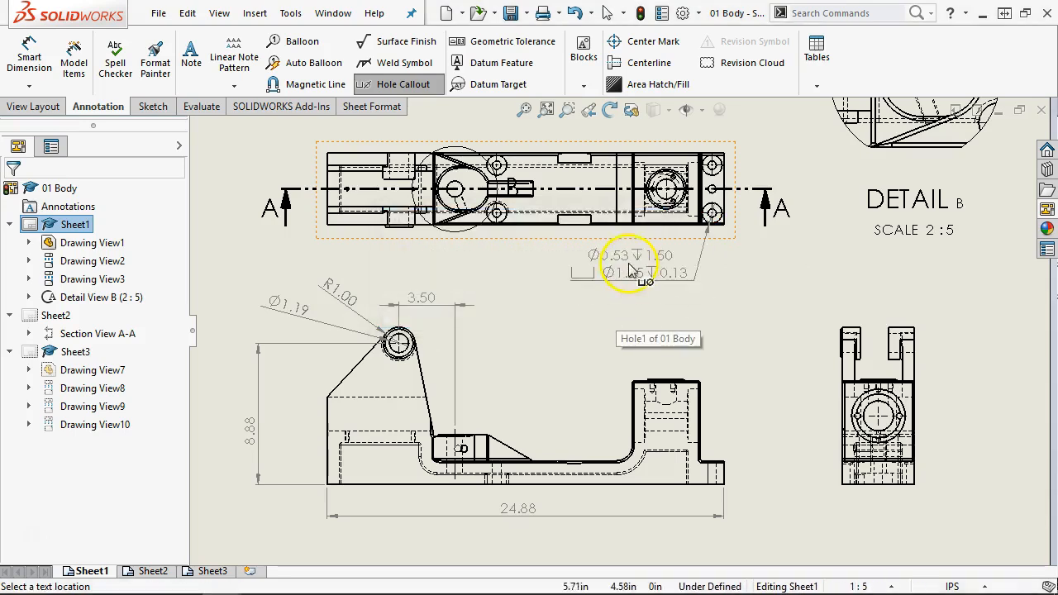
left_click(601, 273)
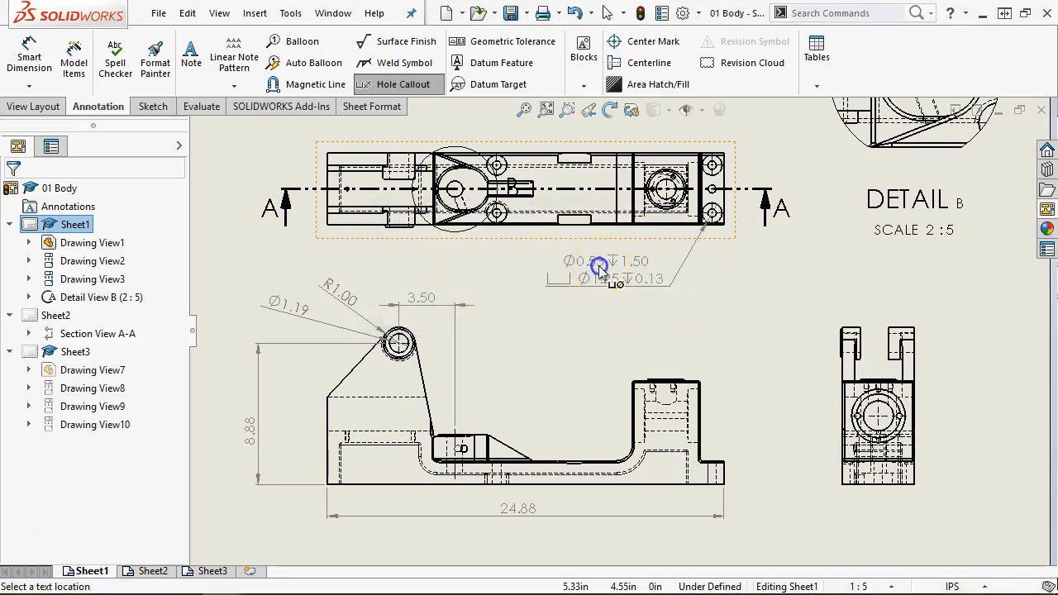
scroll(691, 319, "down", 2)
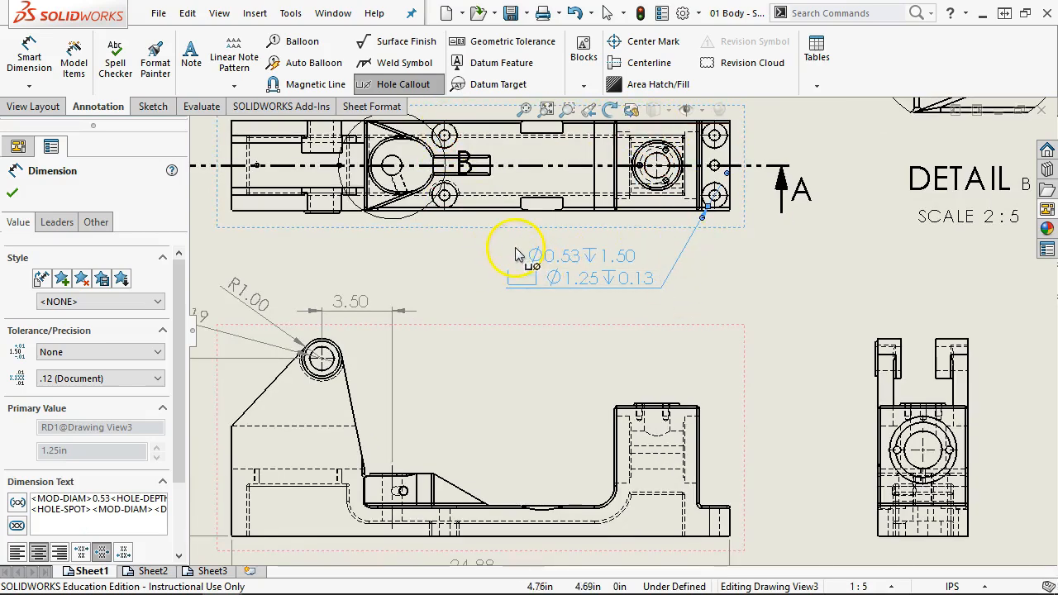
scroll(512, 256, "down", 1)
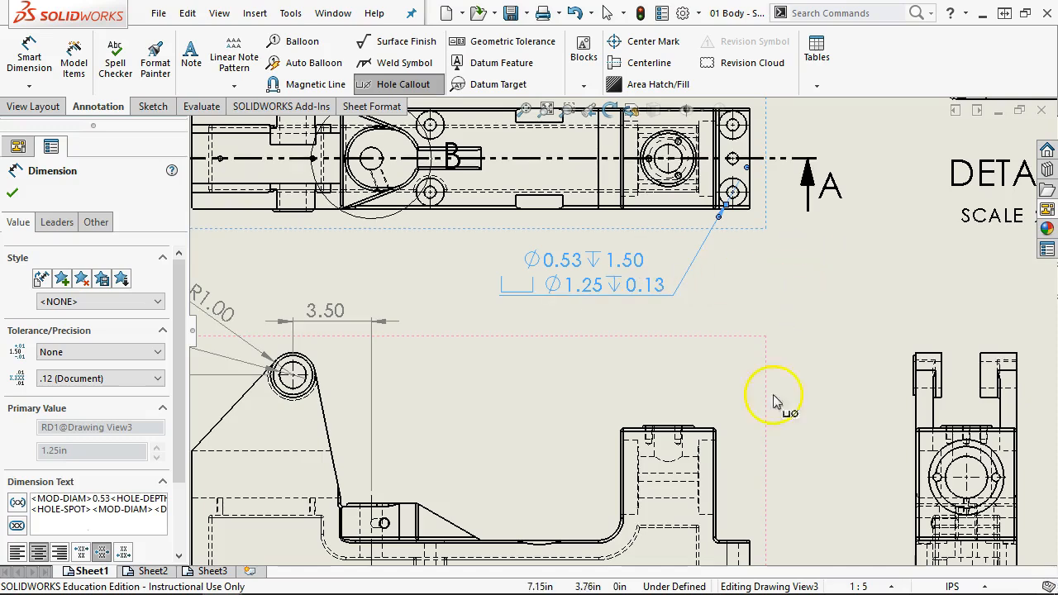
scroll(764, 430, "up", 2)
scroll(719, 495, "down", 1)
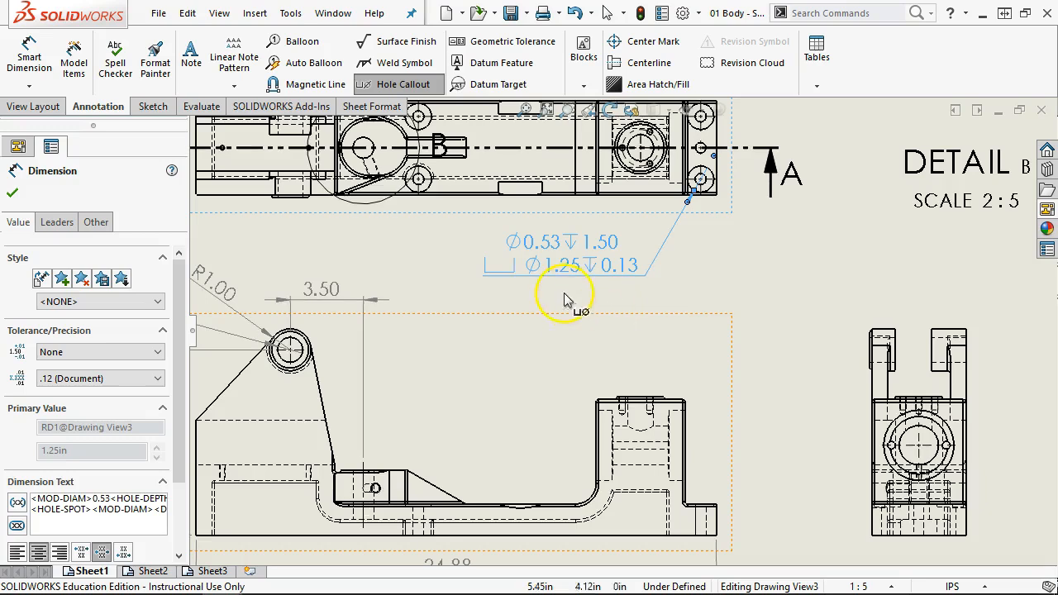
left_click(602, 277)
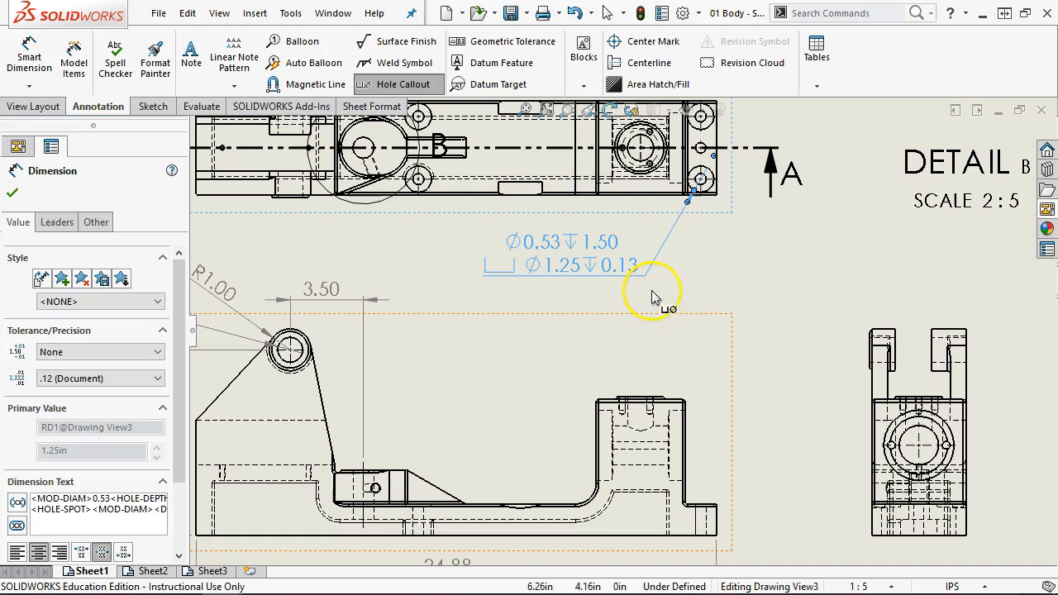
left_click(690, 283)
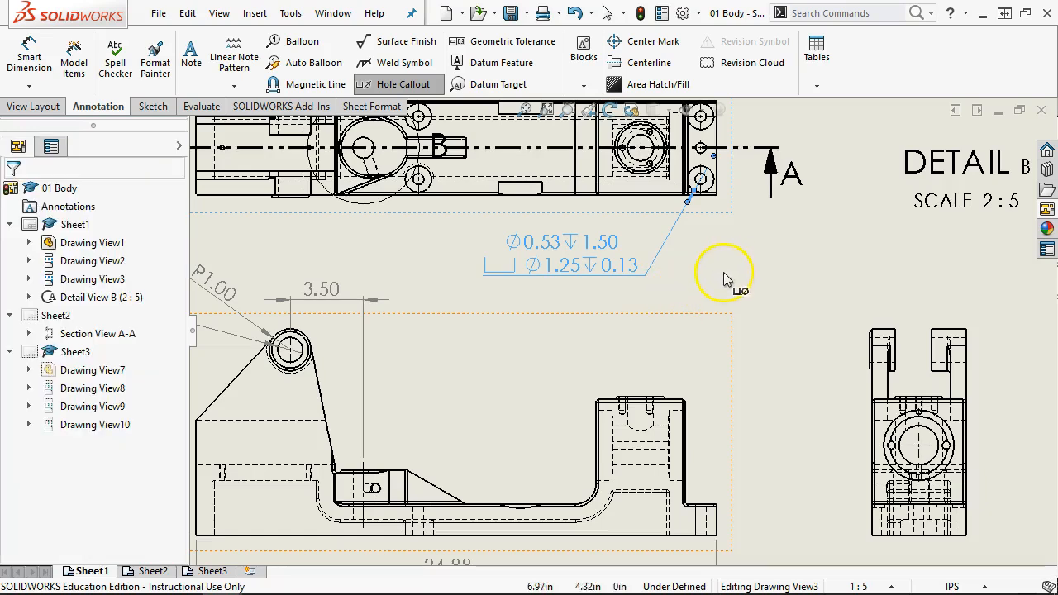
scroll(689, 283, "up", 2)
scroll(551, 224, "down", 2)
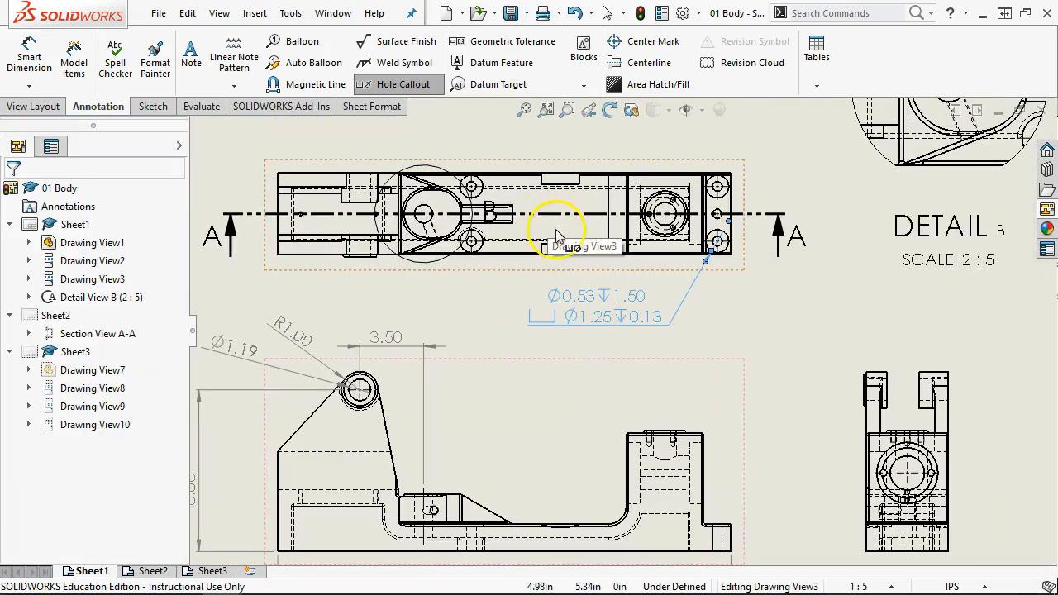
right_click(750, 334)
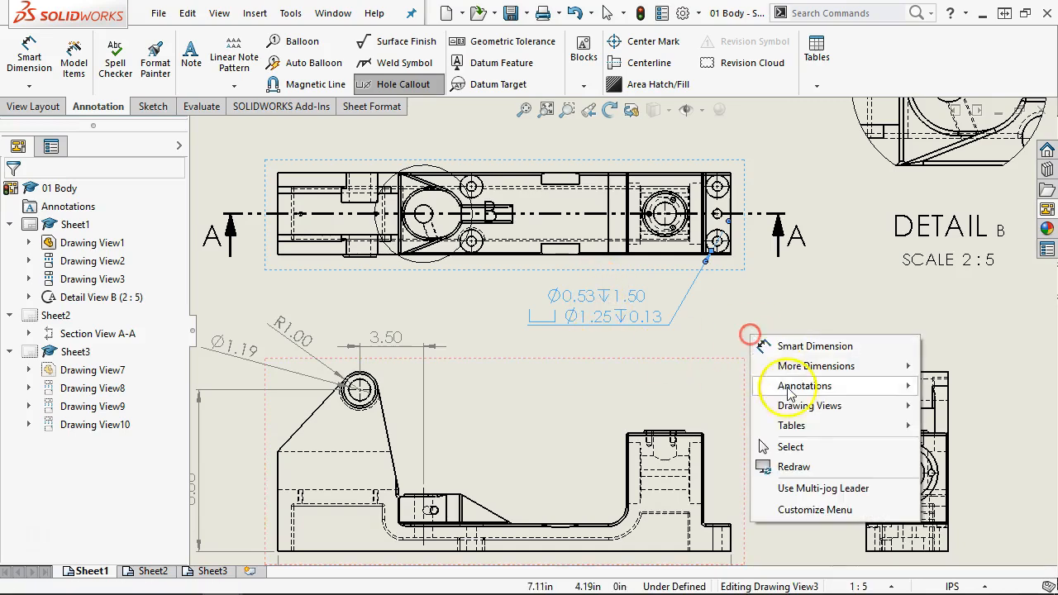
left_click(791, 446)
- Move the detail circle's label B from inside the top view to just above it
scroll(496, 225, "down", 3)
mouse_move(510, 218)
left_mouse_down()
mouse_move(480, 139)
mouse_move(459, 141)
mouse_move(463, 130)
left_mouse_up()
left_click(845, 420)
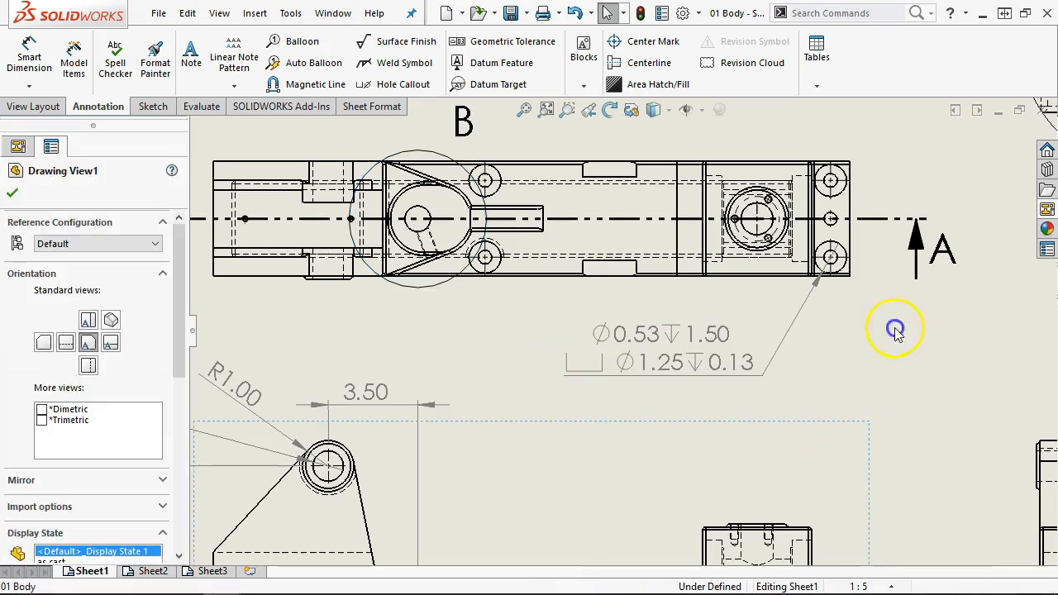
left_click(895, 329)
- Move the top view upward to leave more room for the hole callout above the front view
scroll(893, 413, "up", 4)
scroll(808, 434, "up", 1)
scroll(804, 434, "down", 1)
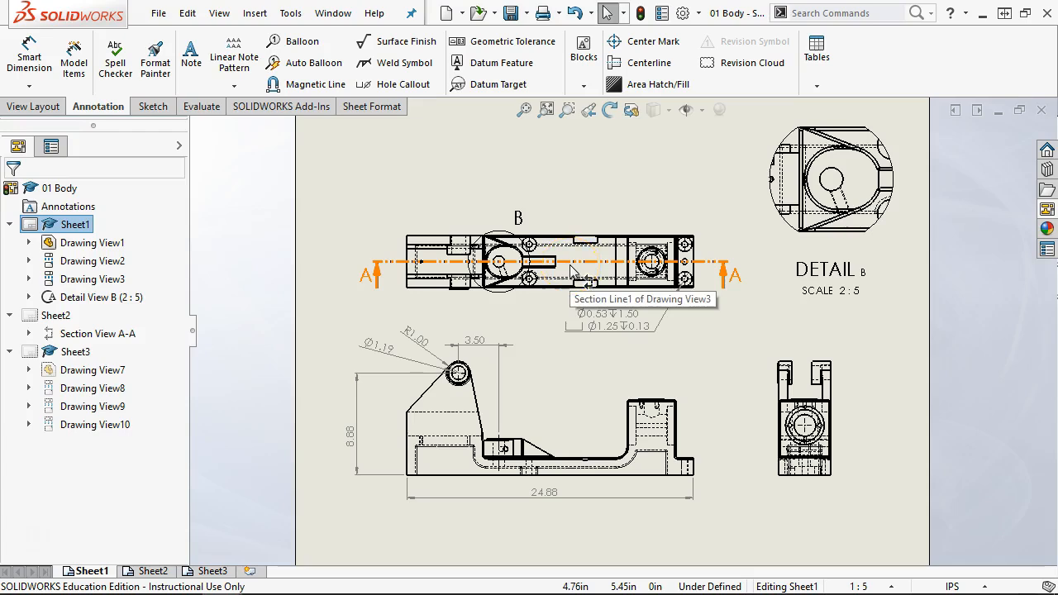
left_click_drag(608, 233, 600, 208)
left_click(731, 338)
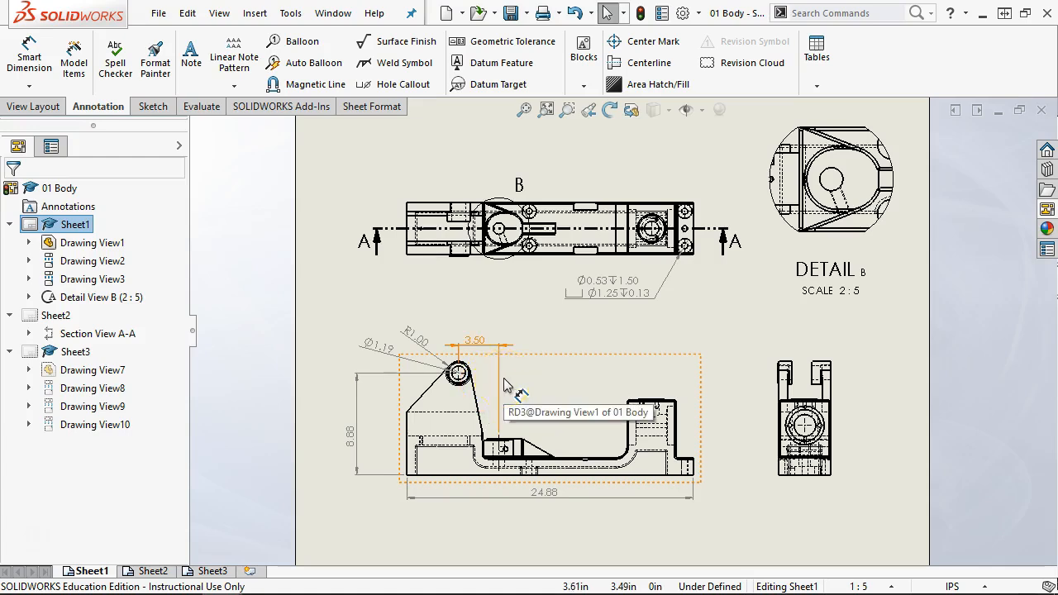
- Move section view A-A slightly down and to the right on Sheet2
left_click(145, 571)
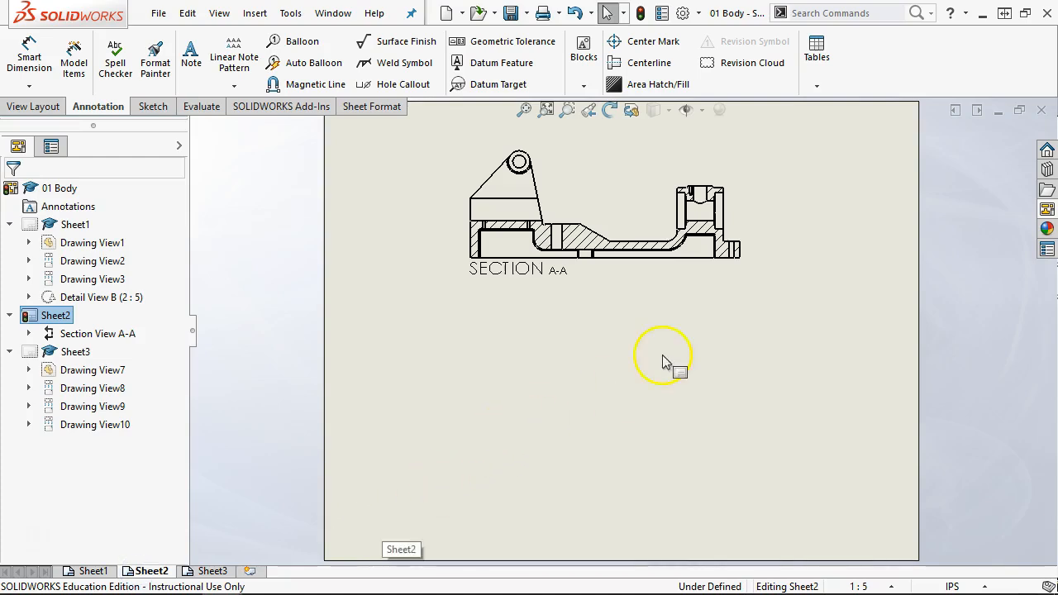
left_click_drag(655, 278, 665, 314)
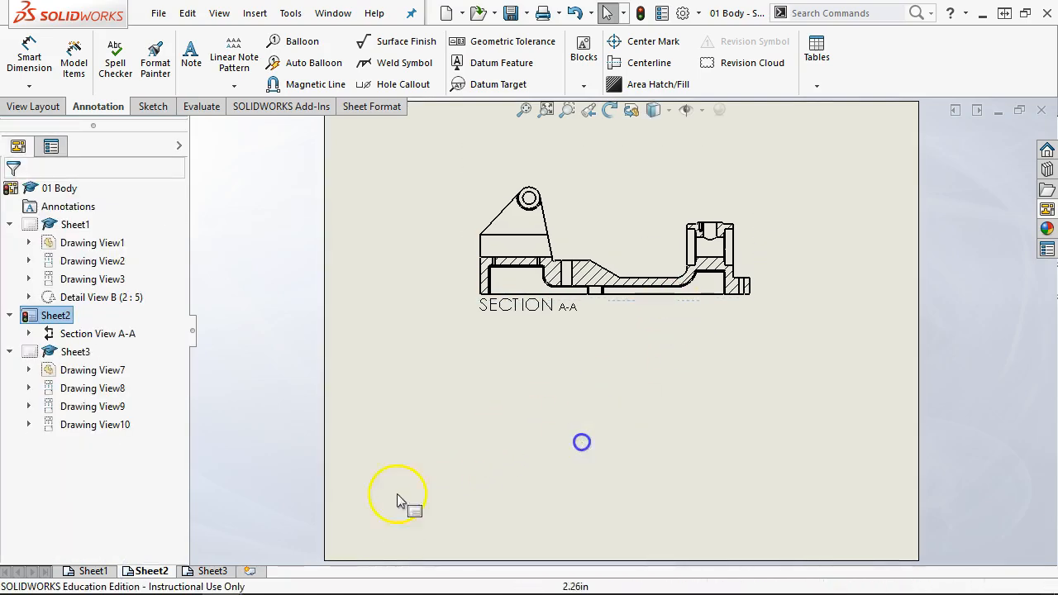
left_click(86, 571)
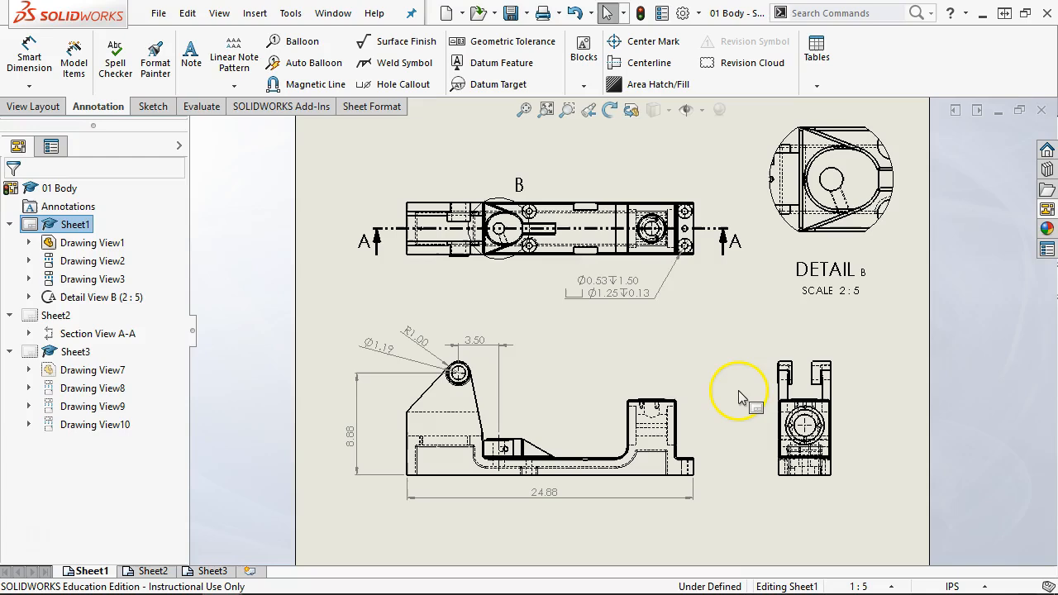
left_click(152, 571)
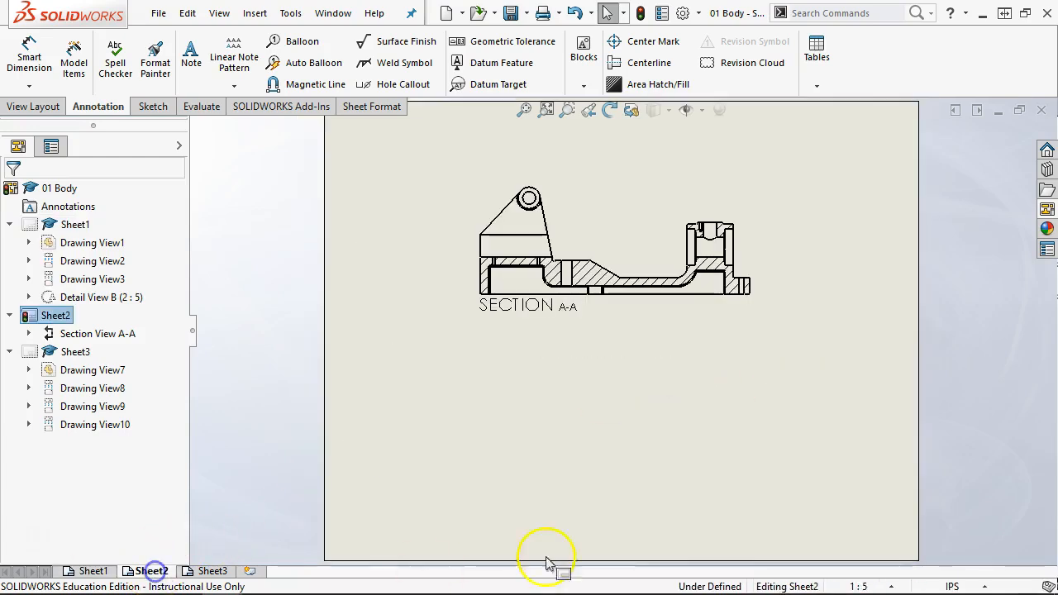
right_click(637, 390)
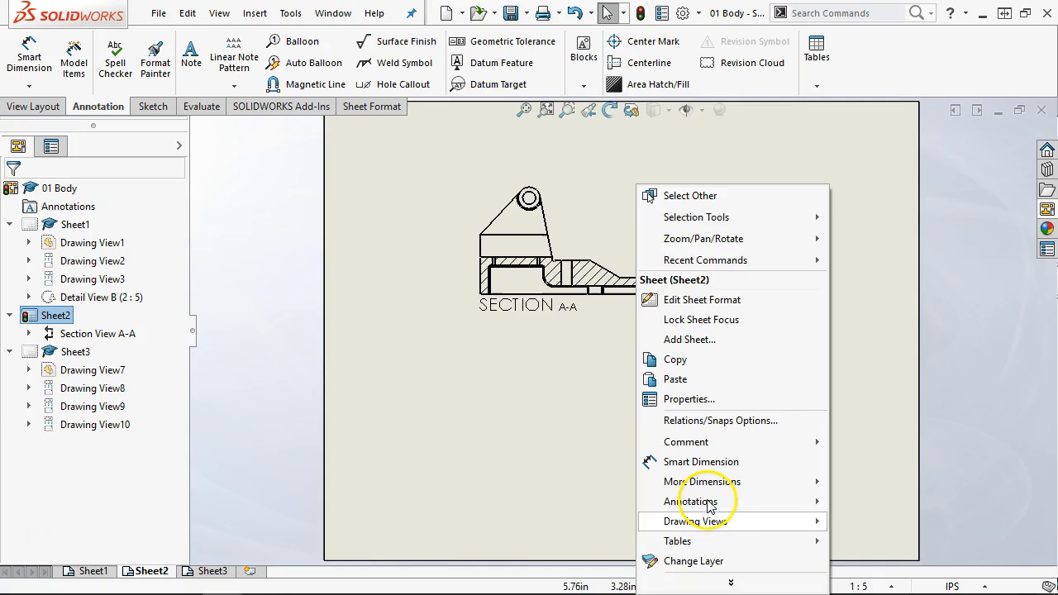
left_click(718, 583)
left_click(701, 583)
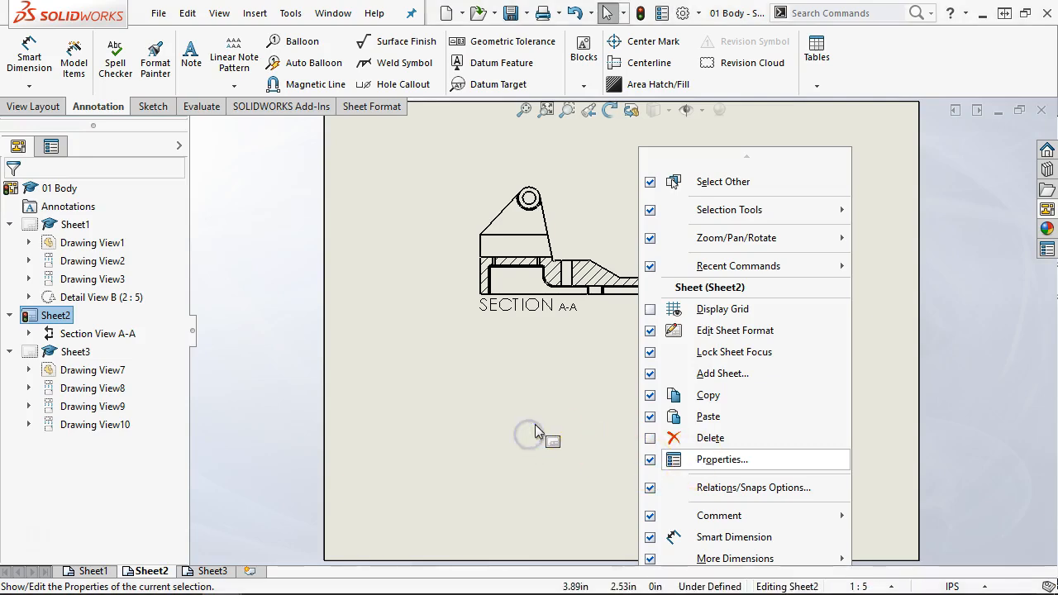
left_click(568, 384)
- Set the scale of Sheet2 to 1:2 in its sheet properties
right_click(506, 365)
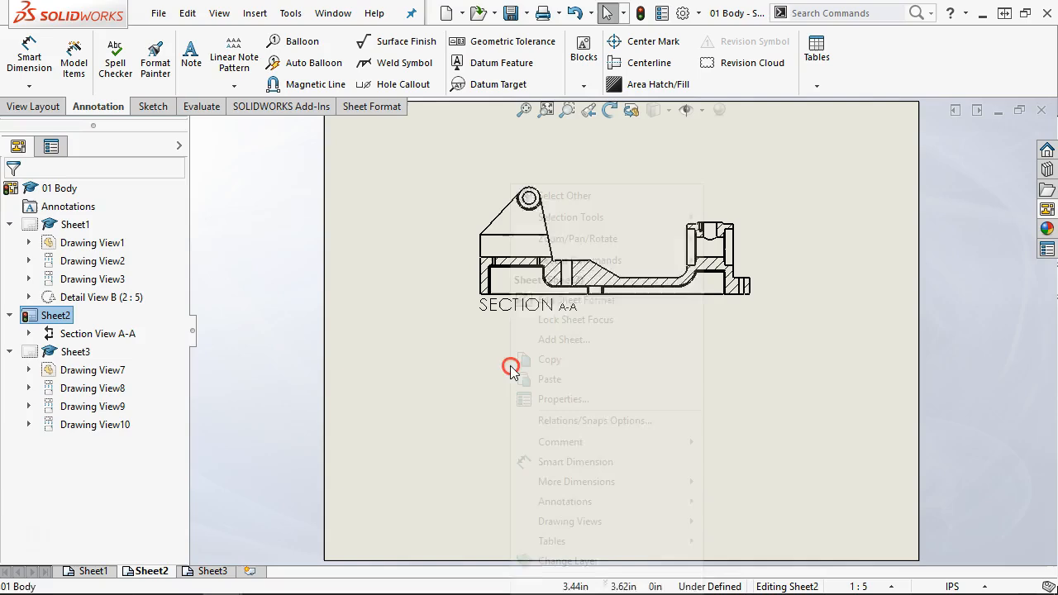
left_click(545, 401)
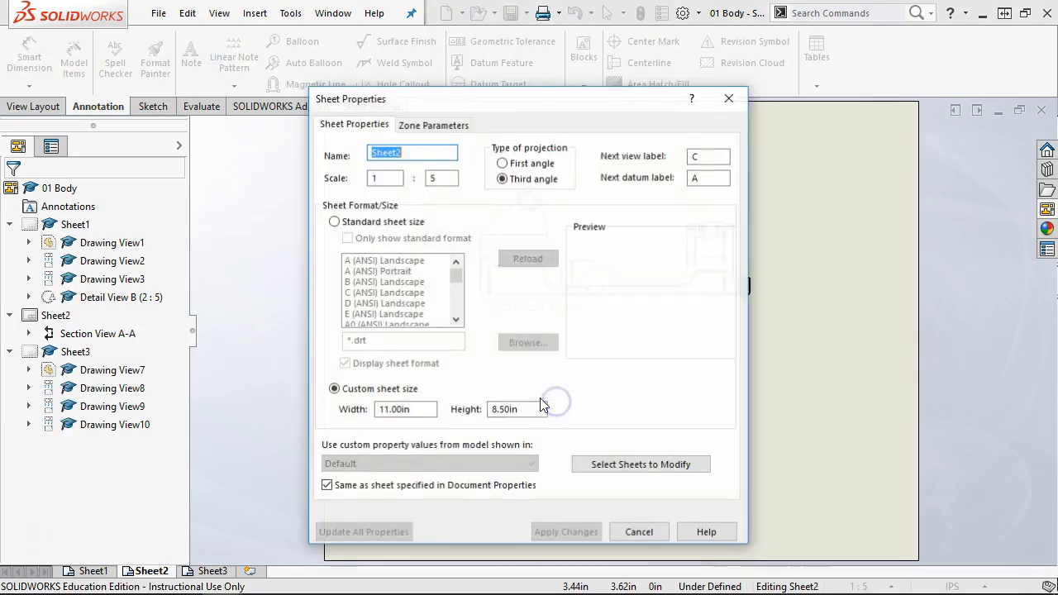
double_click(432, 178)
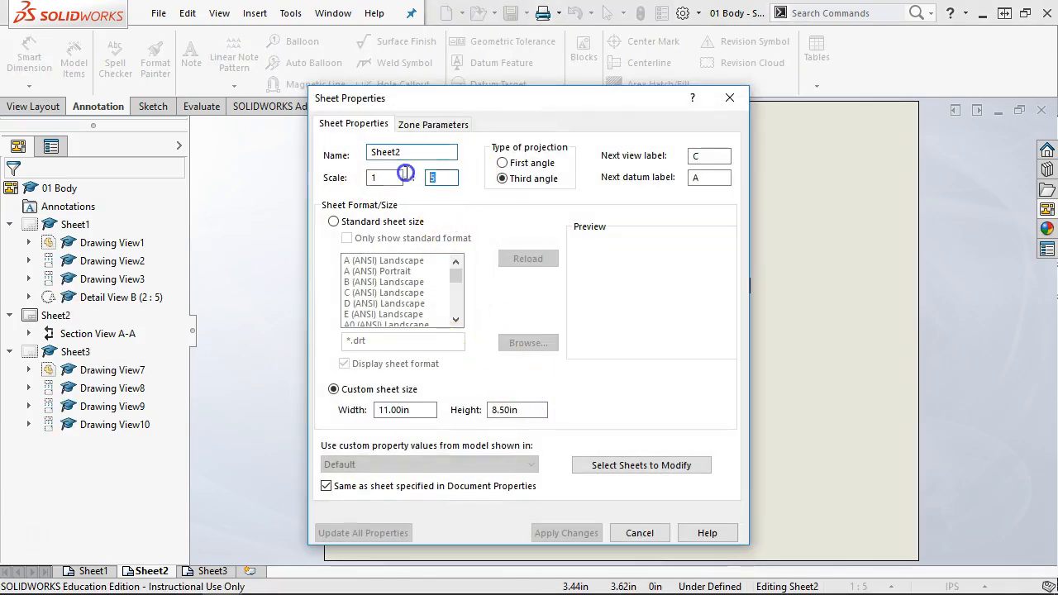
type("2")
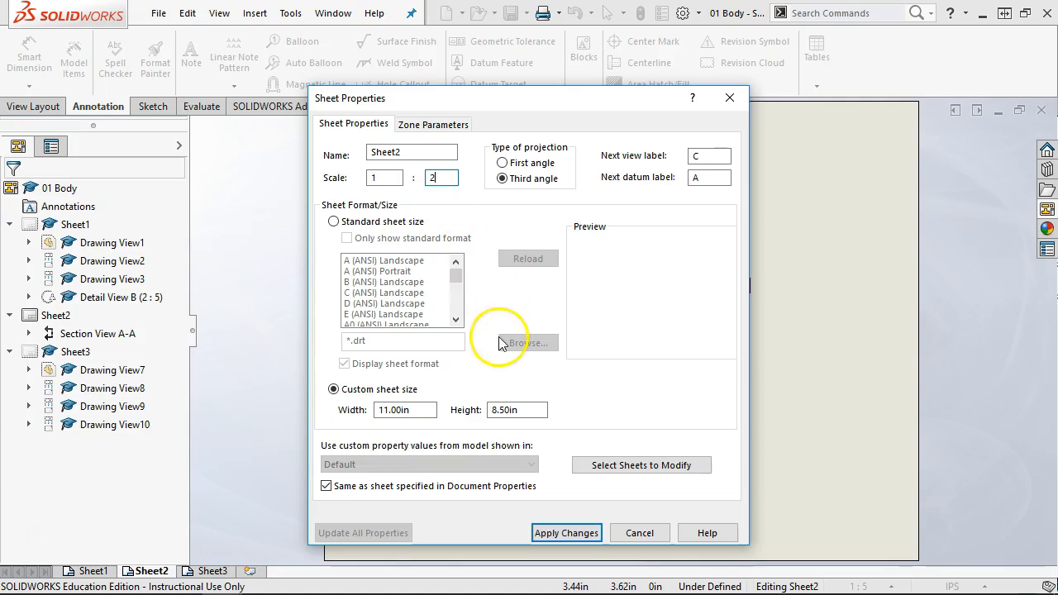
left_click(553, 529)
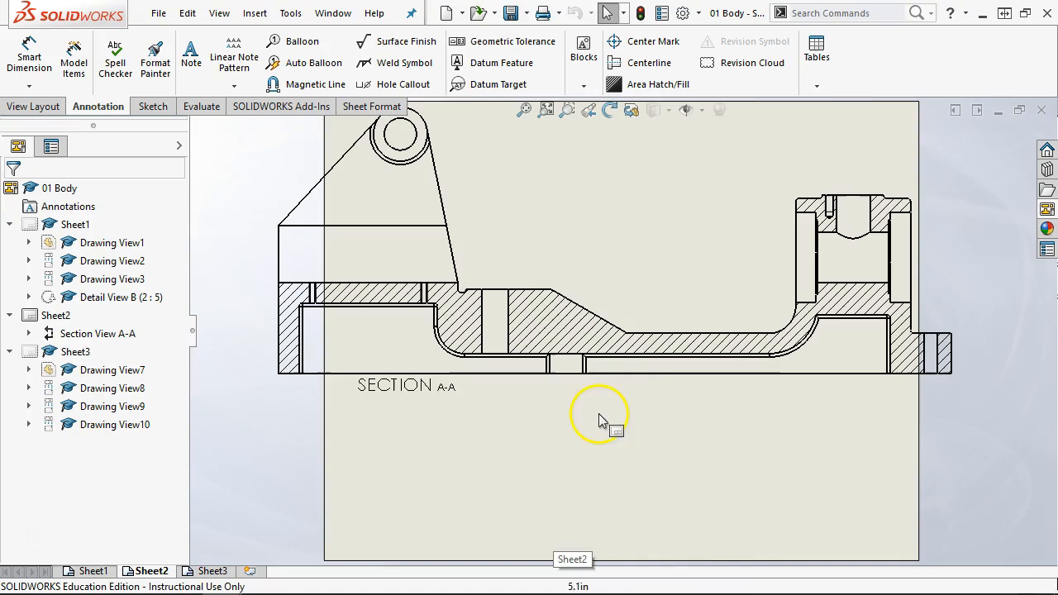
- Set the scale of Sheet2 to 1:3 in its sheet properties
left_click_drag(609, 385, 625, 392)
right_click(618, 428)
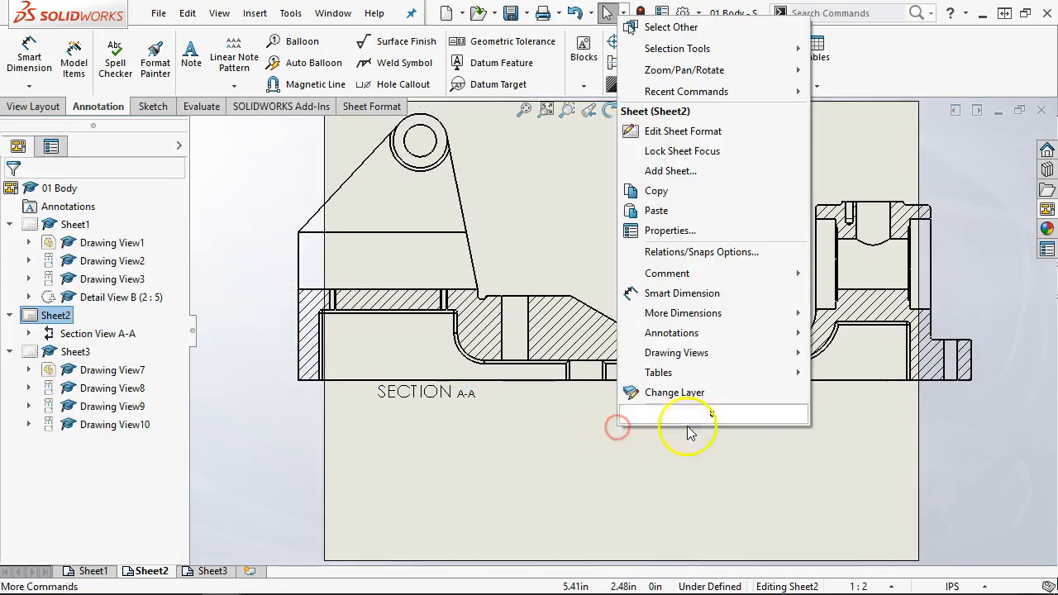
left_click(685, 229)
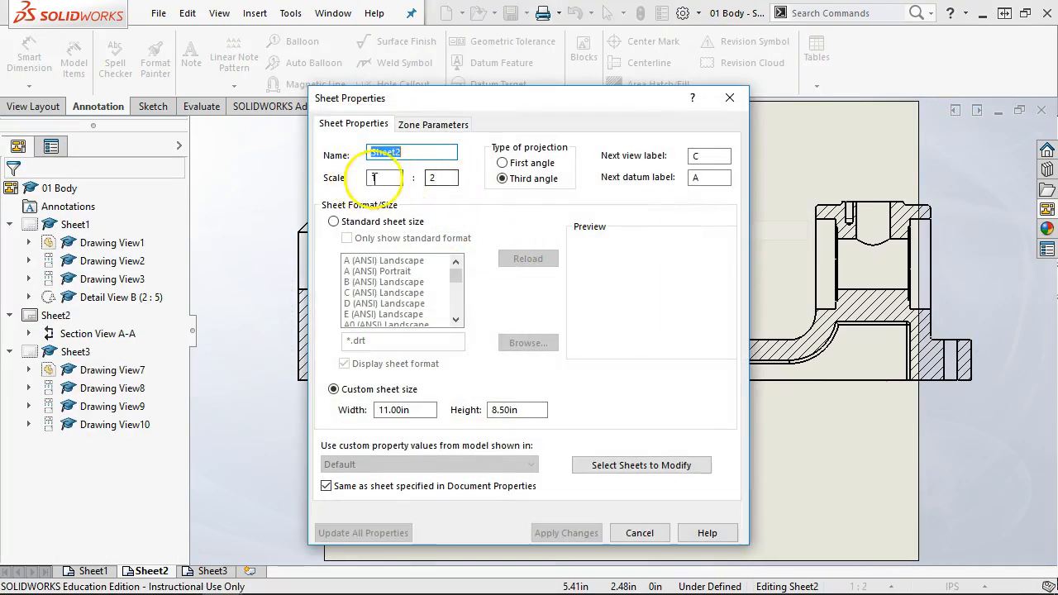
double_click(430, 177)
type("3")
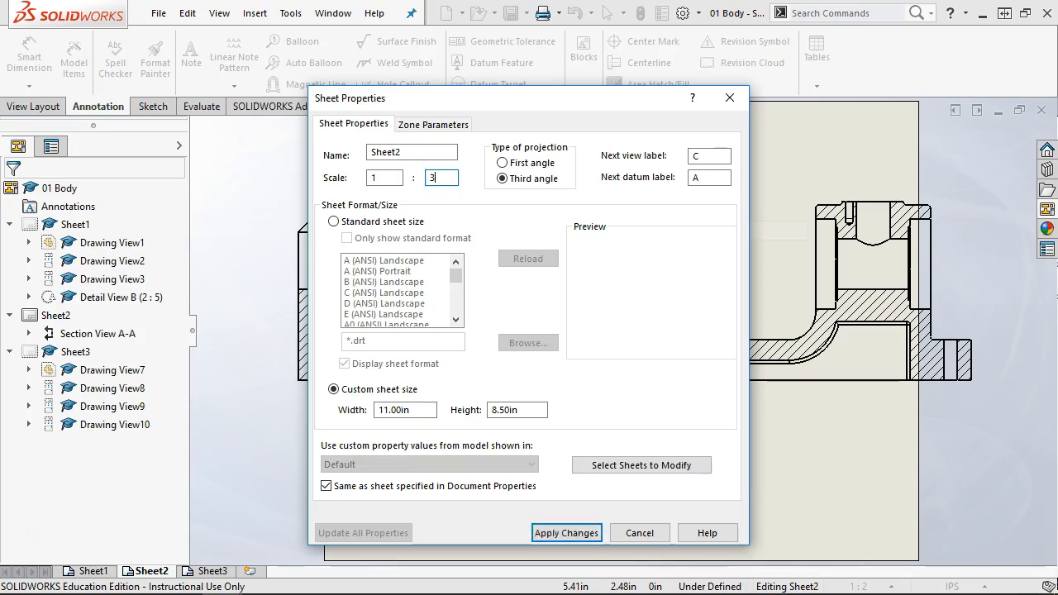
left_click(564, 533)
- Reposition section view A-A near the middle of Sheet2, leaving room around it for dimensions
left_click_drag(644, 361, 616, 374)
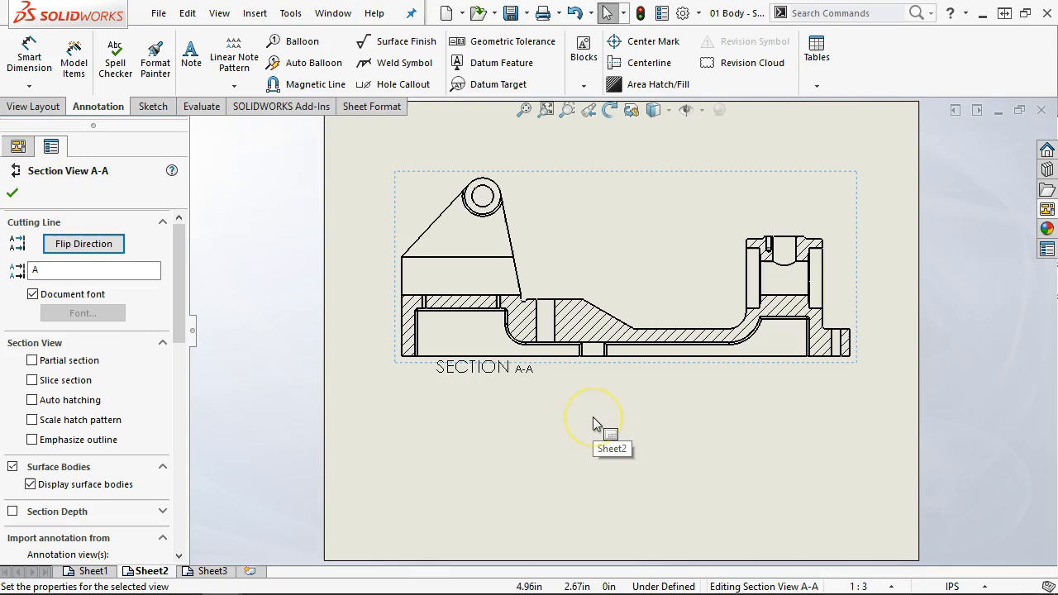
left_click_drag(594, 368, 594, 408)
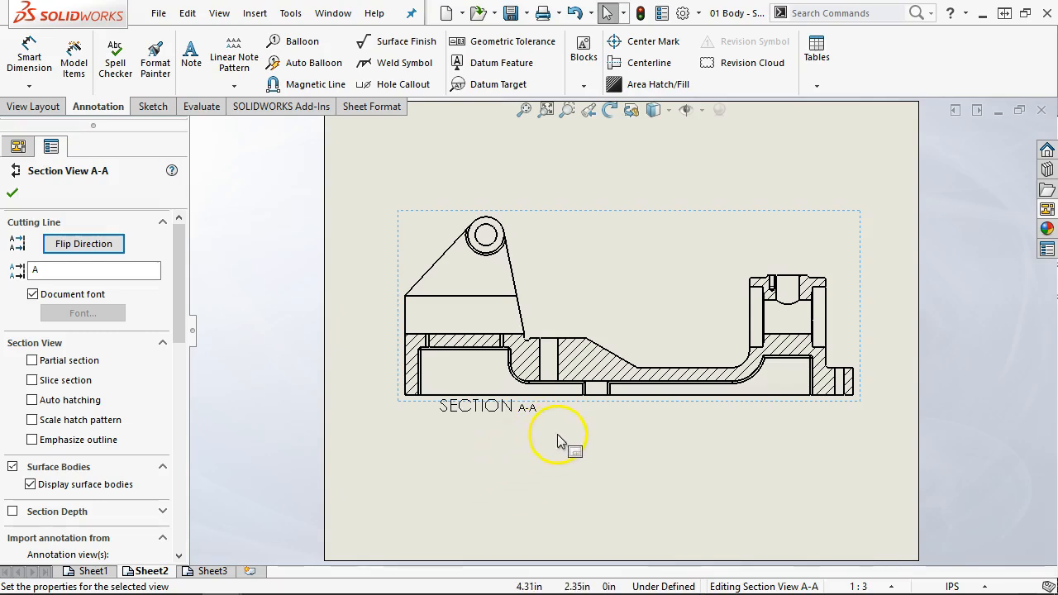
left_click(13, 193)
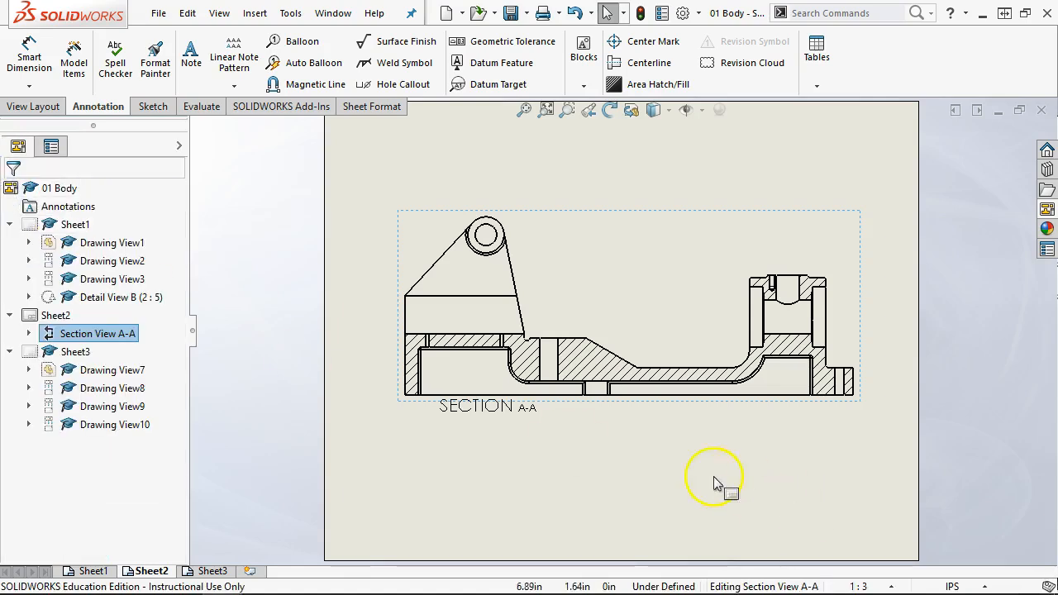
left_click(561, 439)
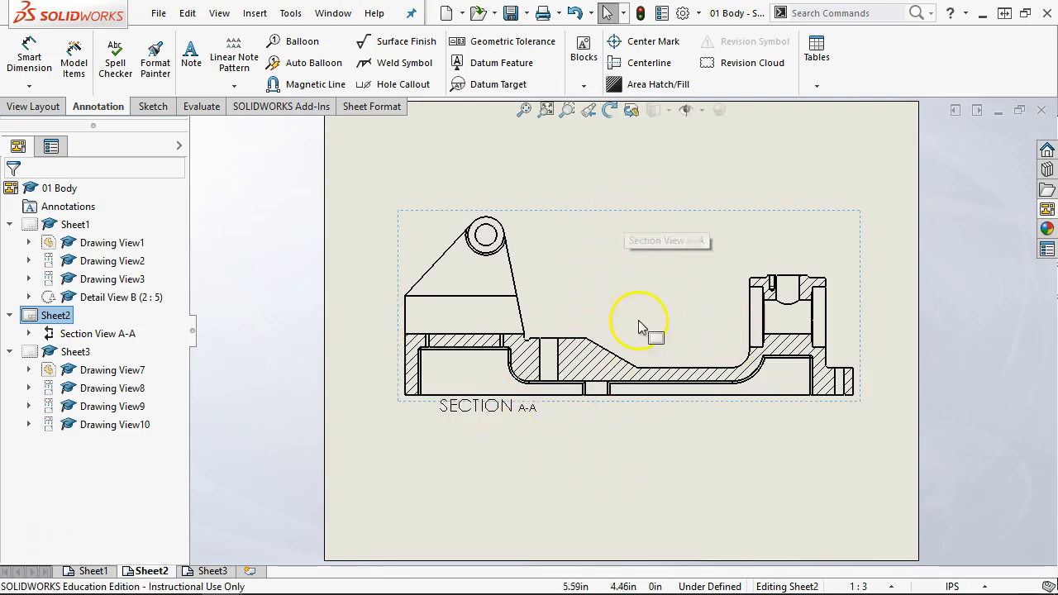
- Dimension the diameter of the boss's right-hand counterbore in section view A-A, placing it to the right of the view
scroll(815, 333, "down", 2)
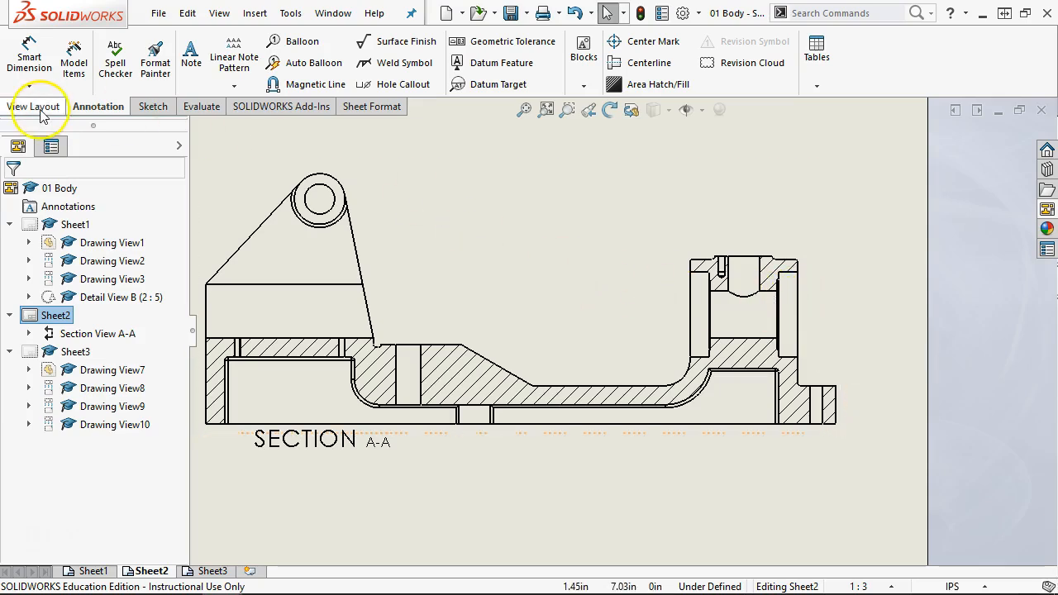
left_click(31, 74)
scroll(813, 283, "down", 2)
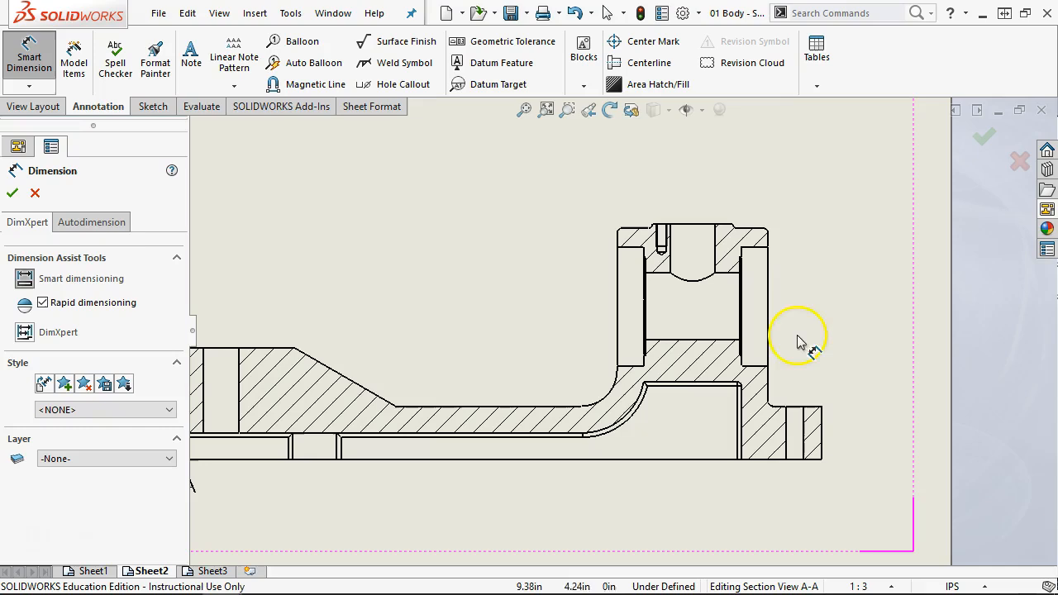
left_click(754, 247)
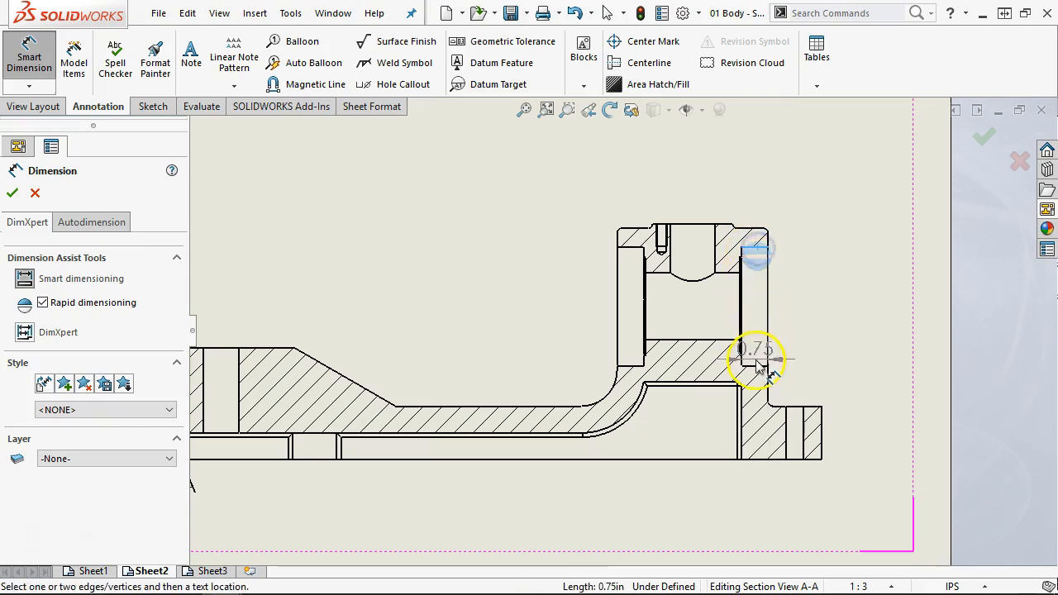
left_click(755, 366)
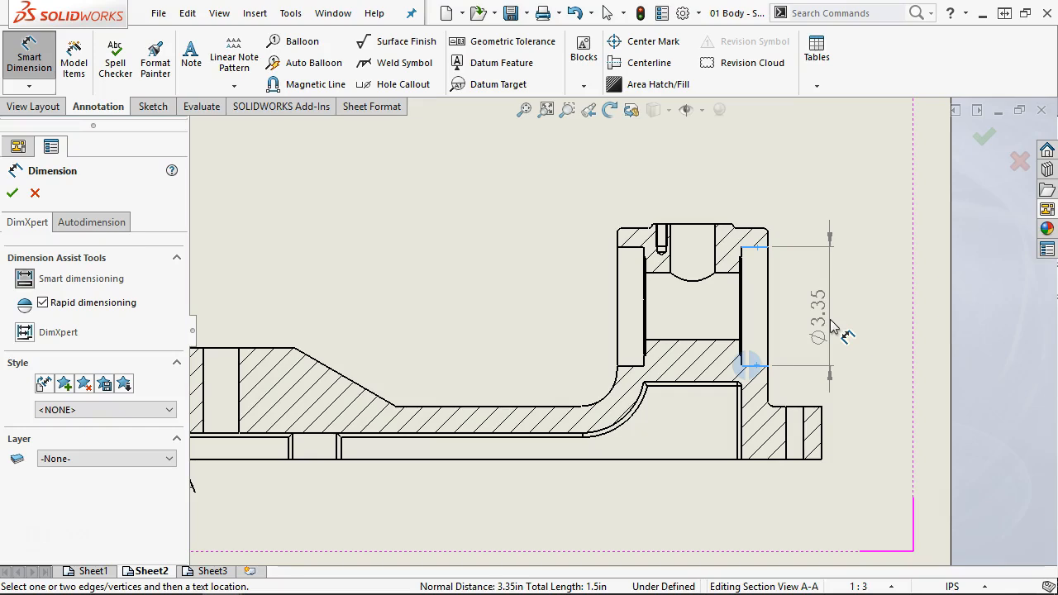
left_click(836, 329)
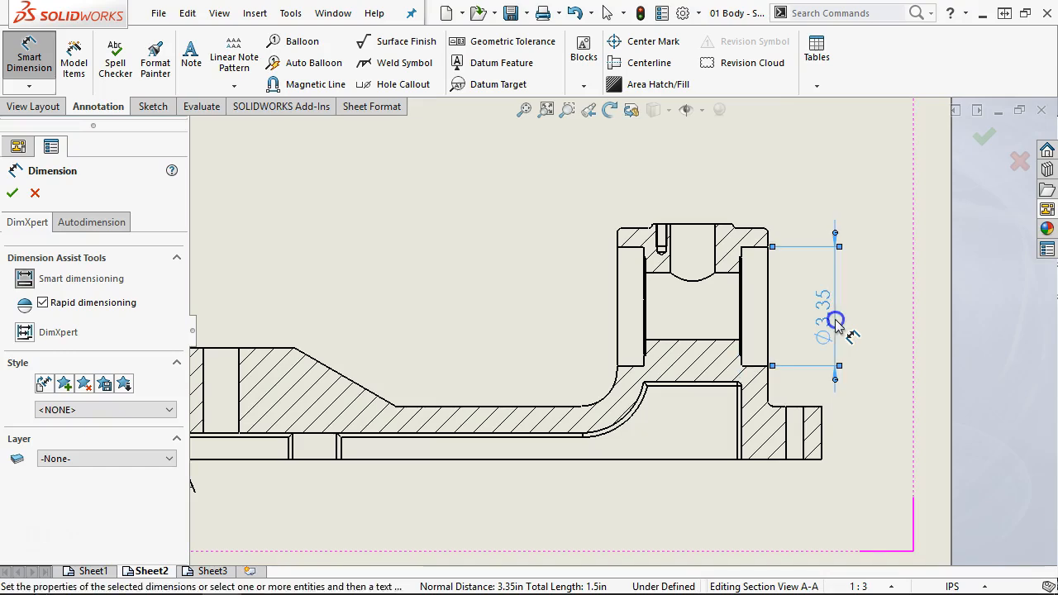
- Dimension the depths of the right-hand counterbore and its inner recess from the boss's outer face, stacking both above the section view
left_click(750, 250)
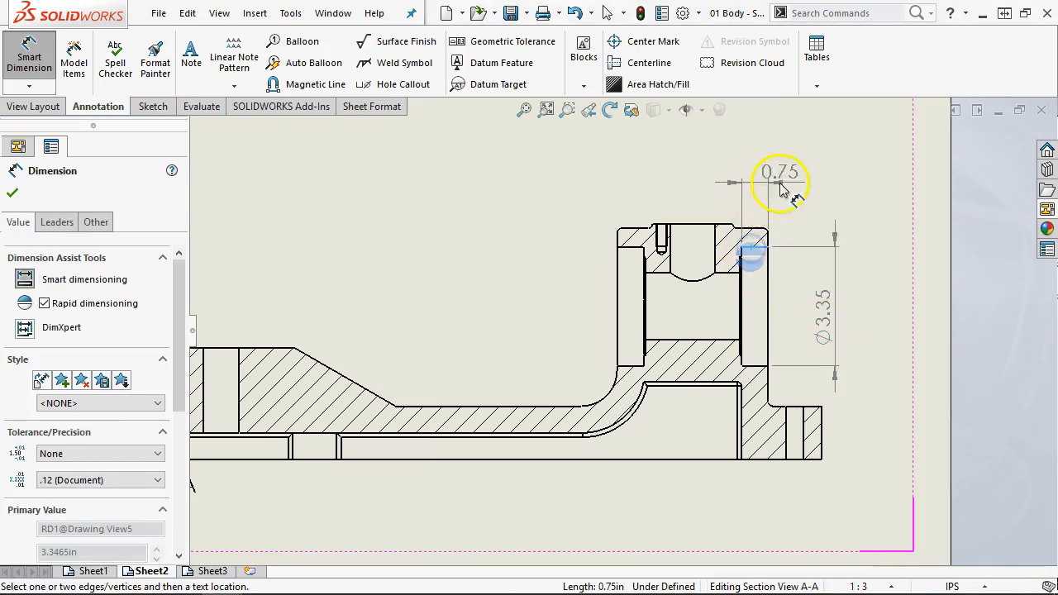
left_click(807, 190)
scroll(827, 277, "down", 2)
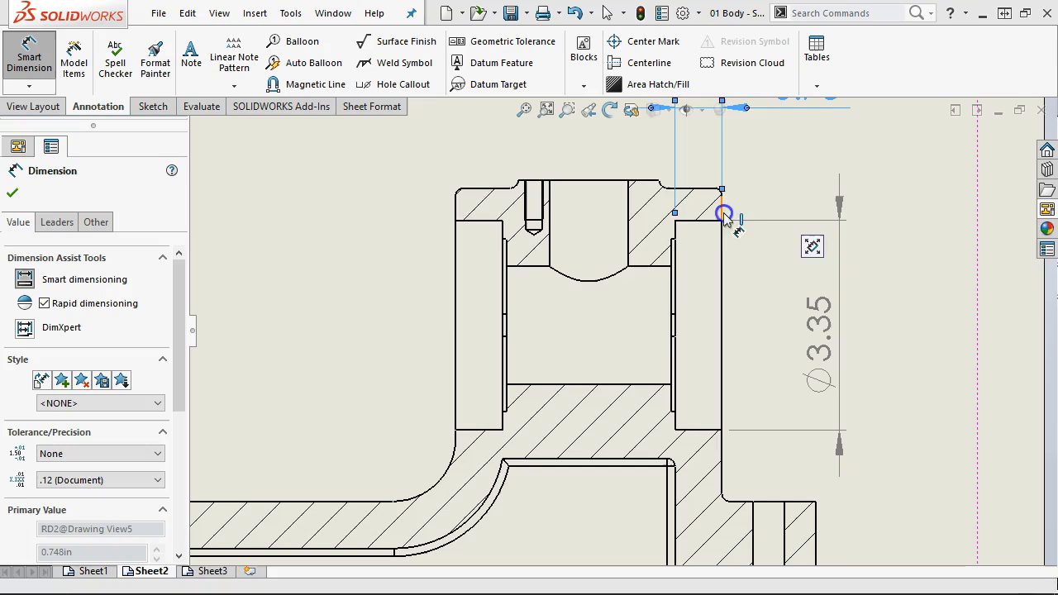
left_click(707, 260)
scroll(670, 288, "up", 3)
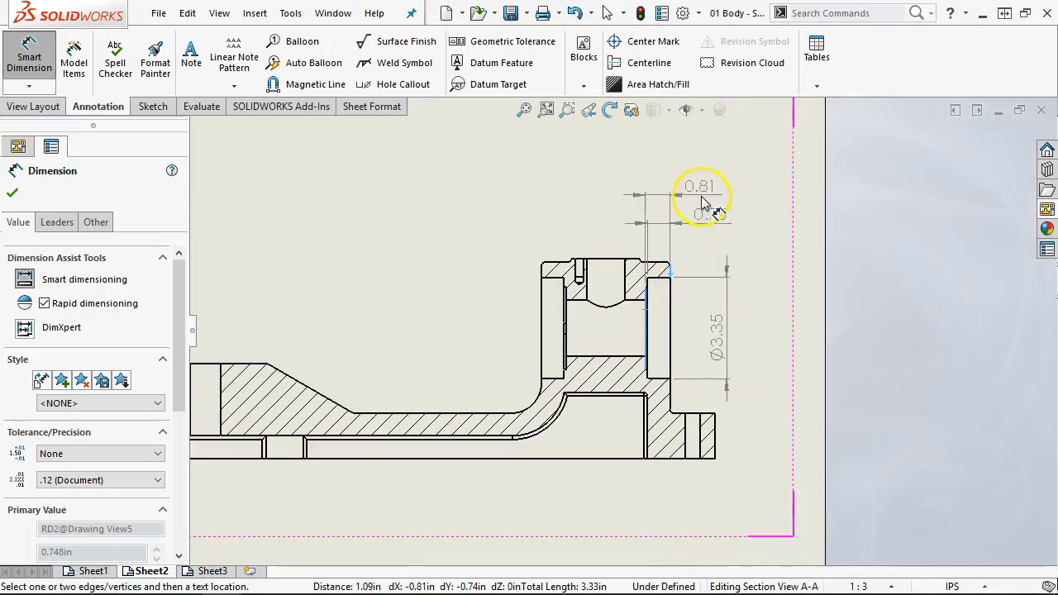
left_click(708, 202)
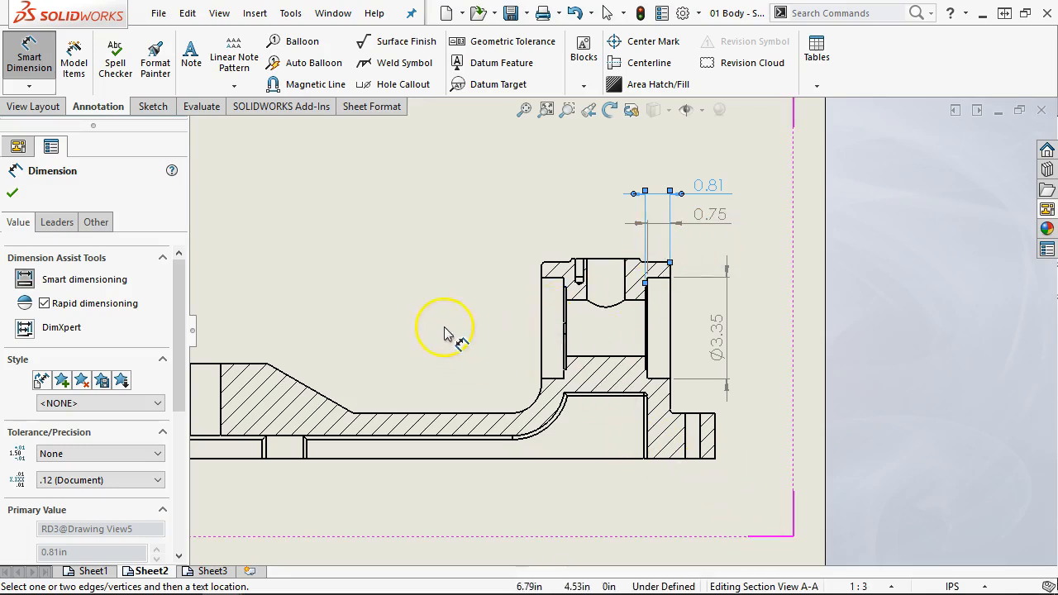
- Try to add a hole callout to the small threaded hole at the top of the boss in section view A-A
scroll(443, 333, "down", 1)
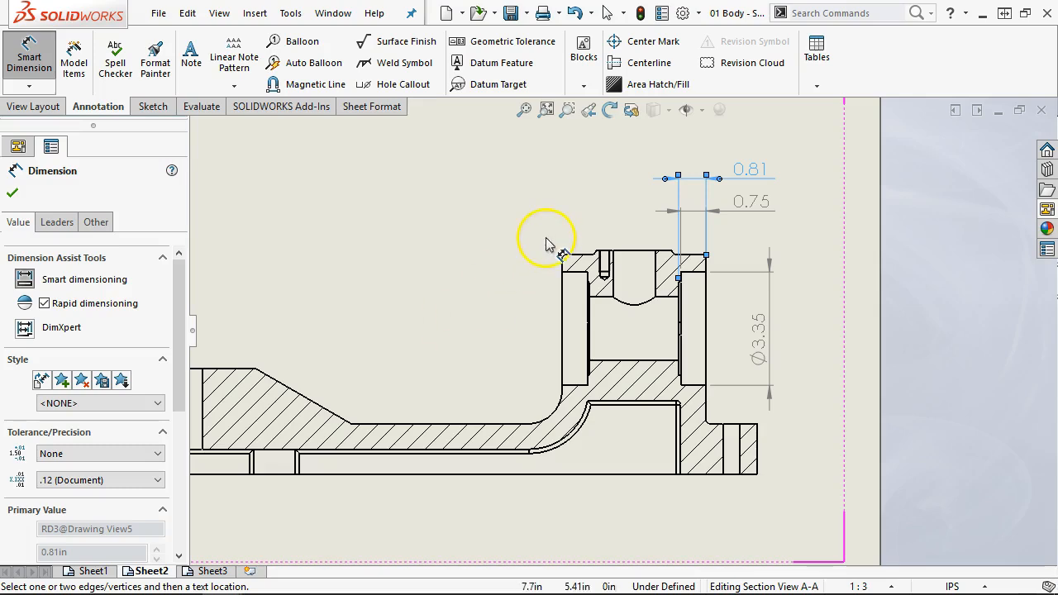
scroll(545, 243, "down", 1)
scroll(547, 252, "down", 3)
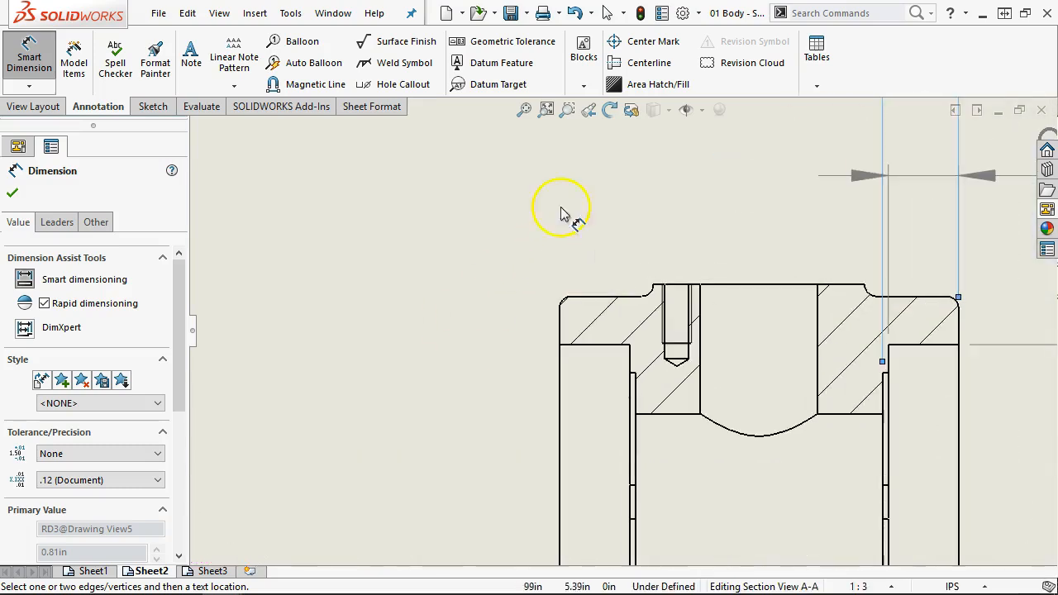
left_click(405, 87)
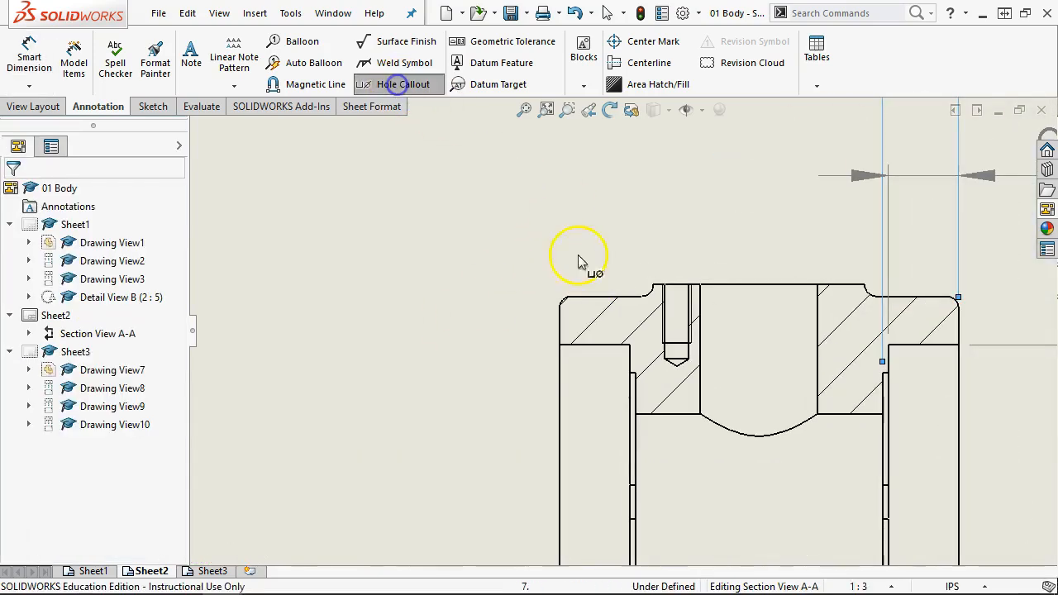
left_click(689, 295)
left_click(673, 285)
scroll(579, 330, "up", 4)
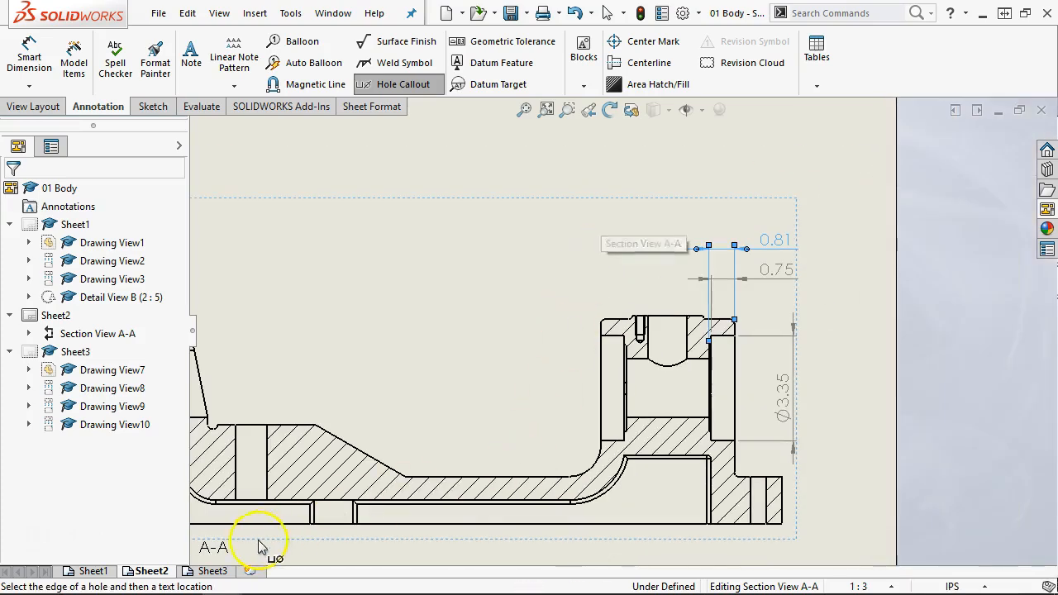
- Add a hole callout for the three threaded holes around the bore in Sheet3's lower view, placing it above and to the right
left_click(199, 571)
scroll(661, 455, "down", 6)
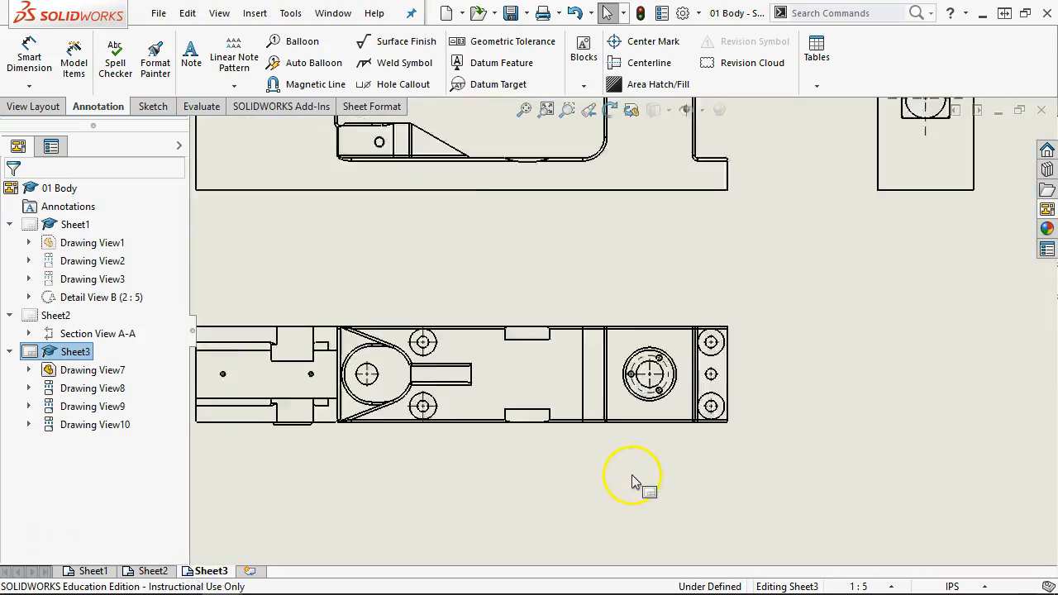
scroll(720, 302, "down", 3)
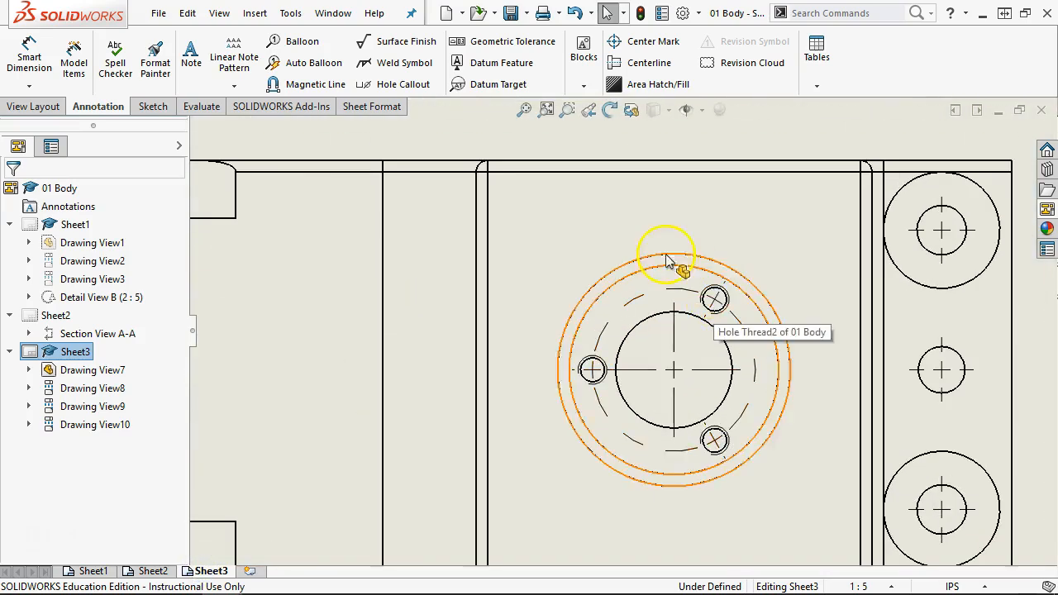
left_click(396, 84)
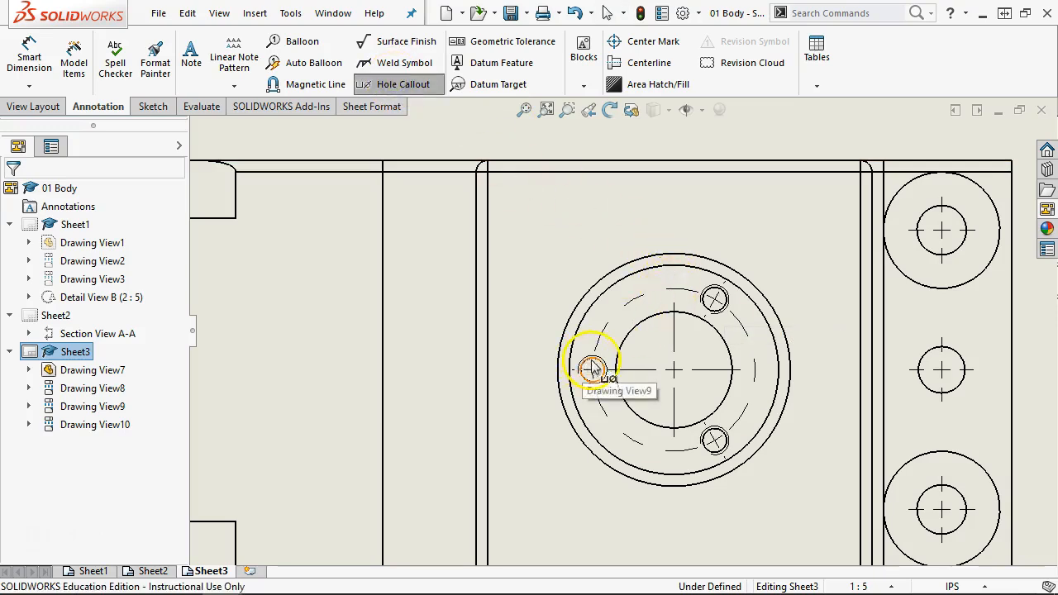
left_click(713, 313)
scroll(716, 207, "up", 5)
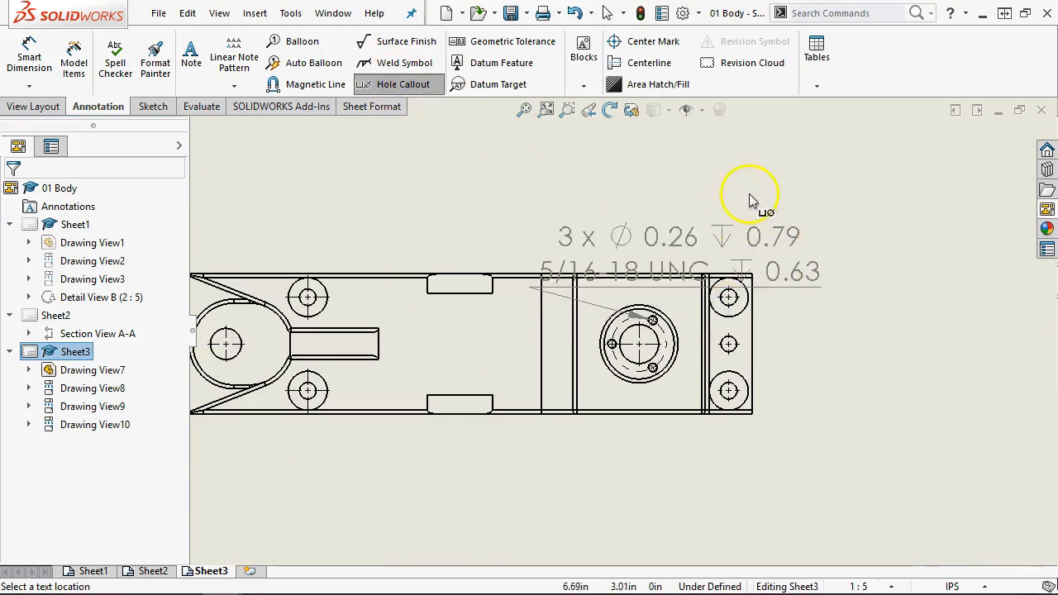
left_click(898, 160)
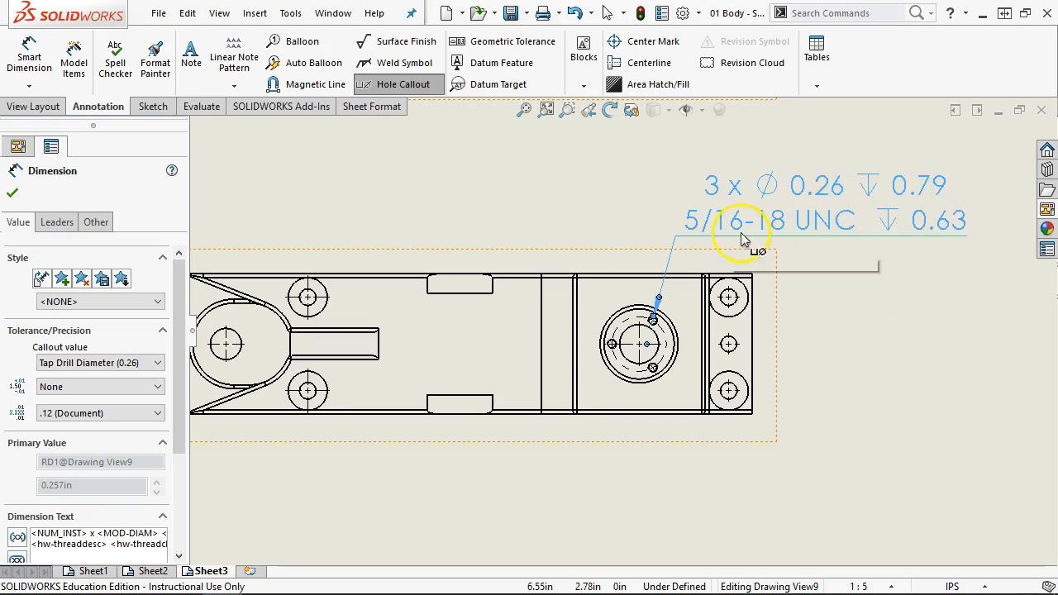
right_click(869, 285)
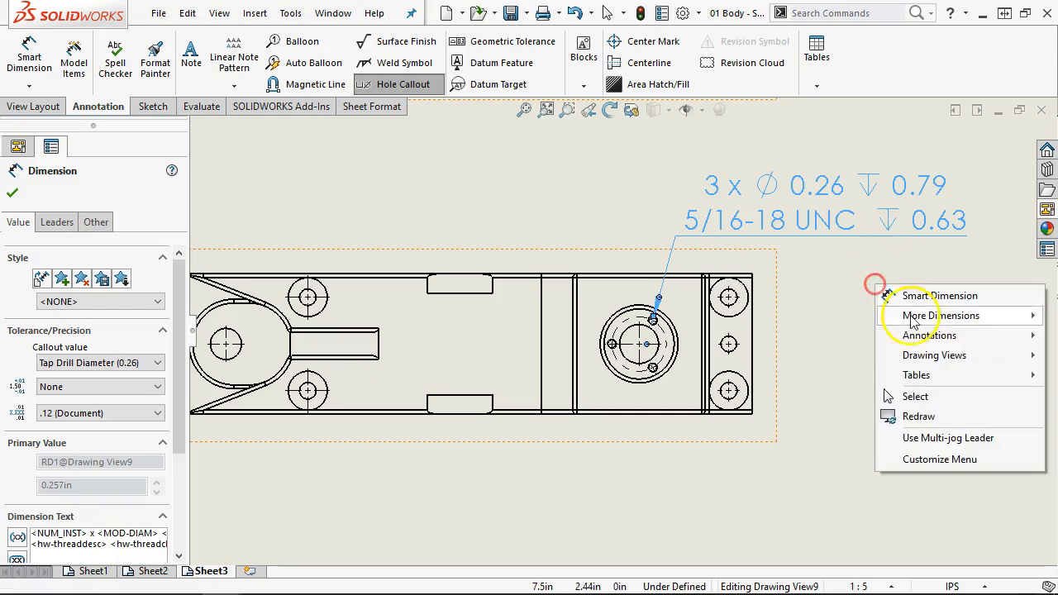
left_click(918, 397)
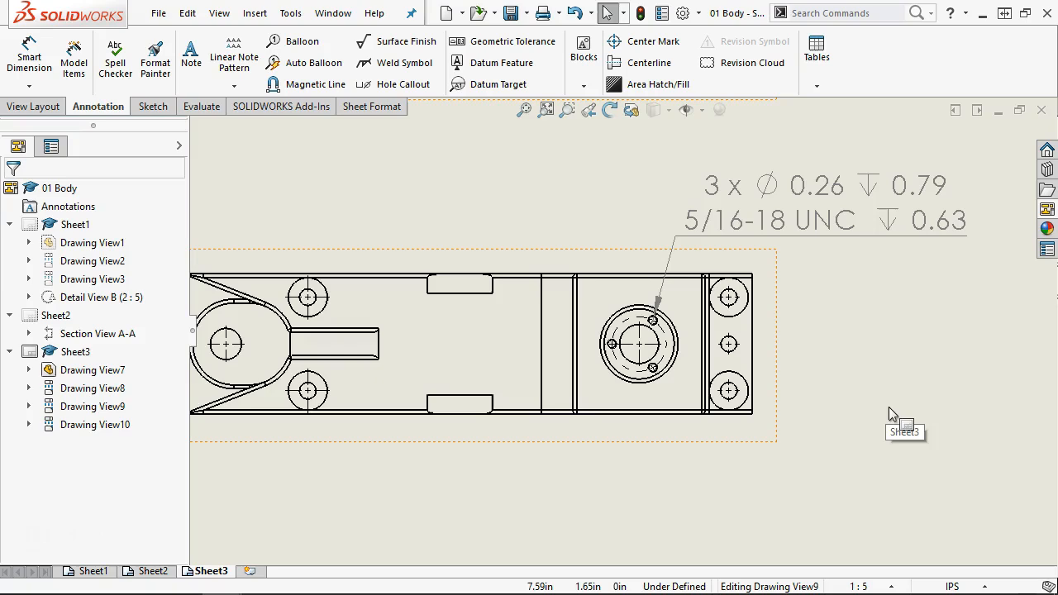
left_click(516, 166)
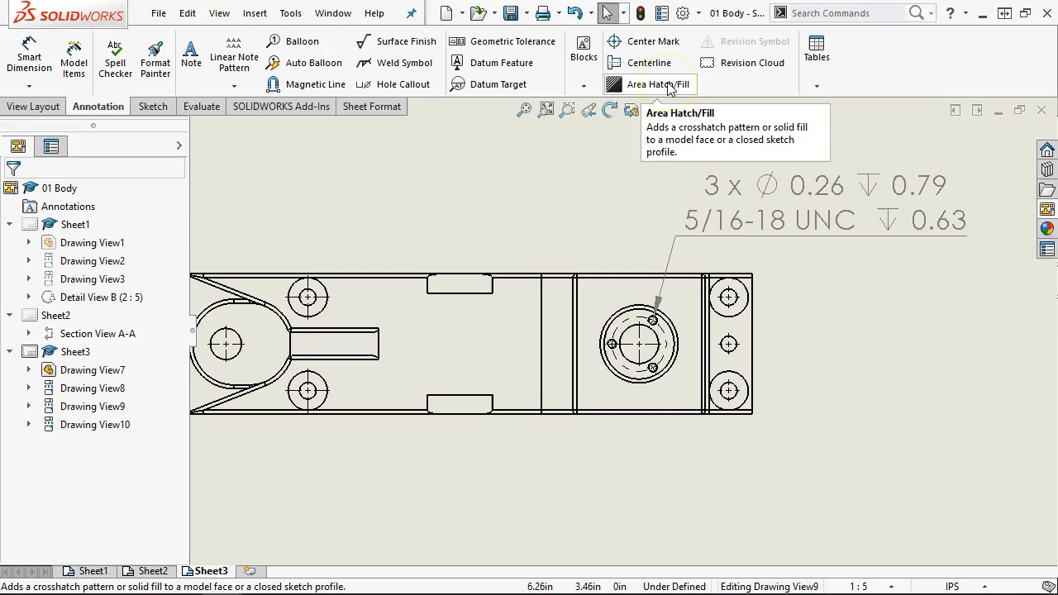
- Return to Sheet2 and bring the whole of section view A-A into view
left_click(151, 570)
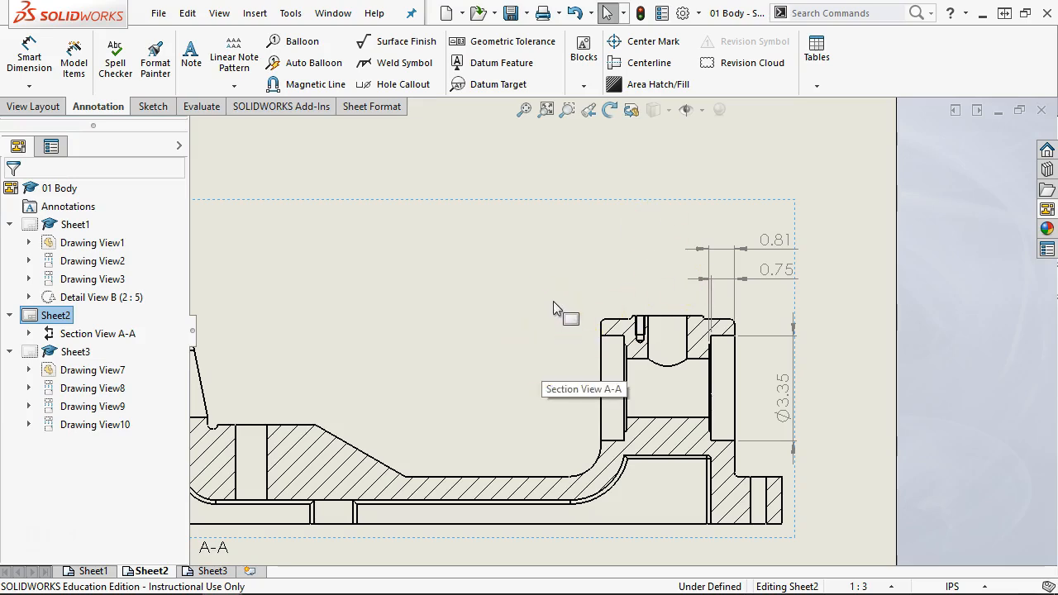
left_click(759, 66)
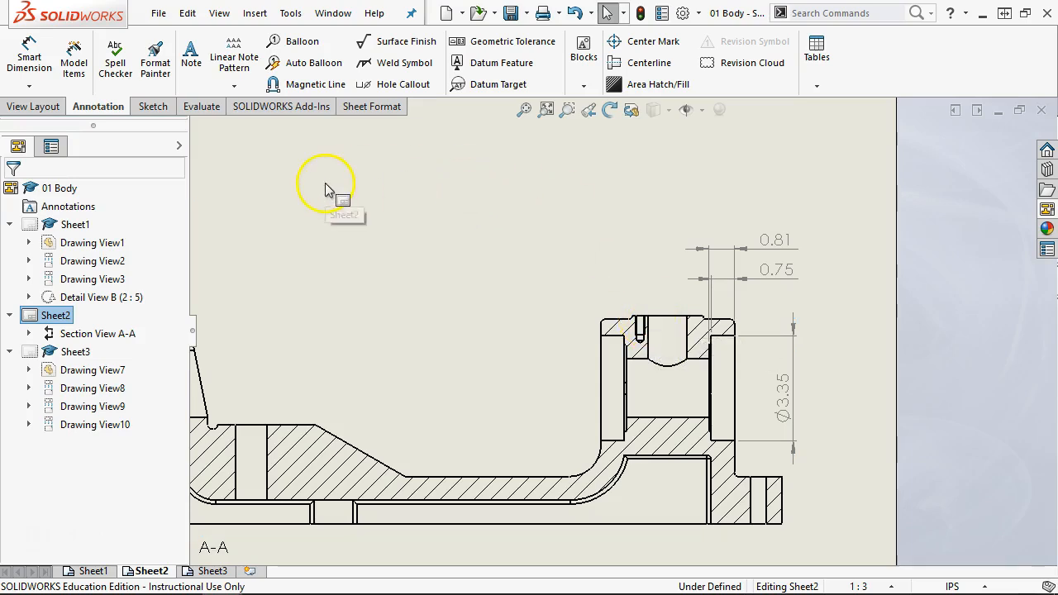
scroll(474, 240, "up", 3)
scroll(473, 245, "up", 1)
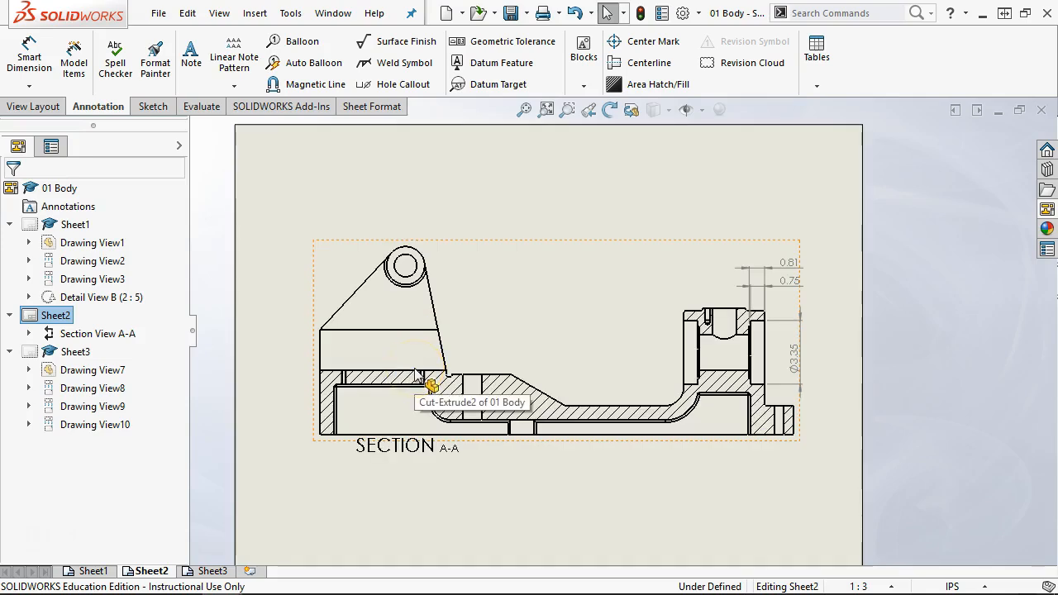
left_click(715, 212)
left_click(822, 107)
left_click(816, 86)
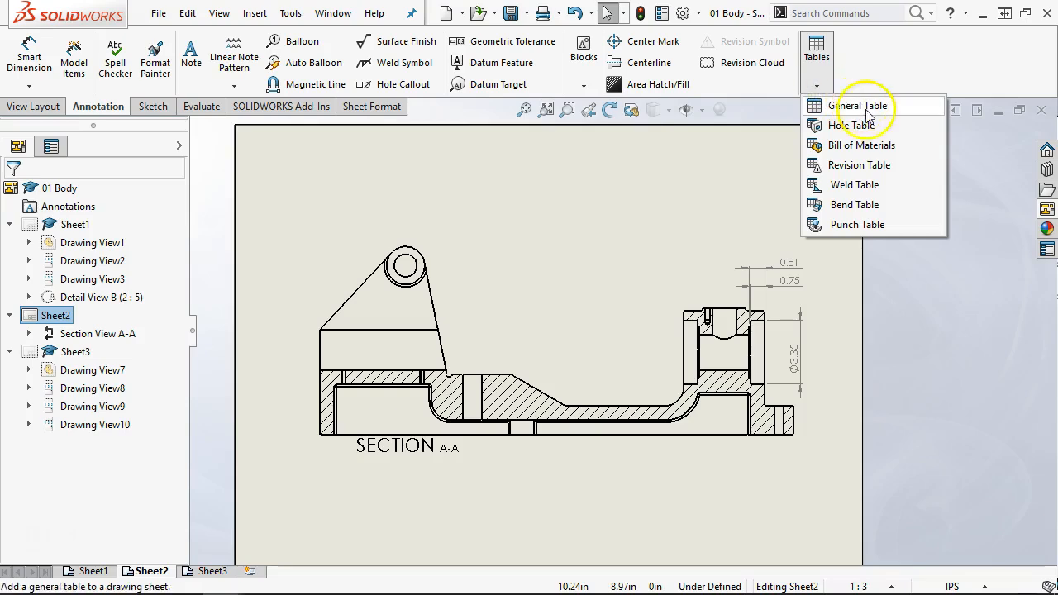
left_click(853, 138)
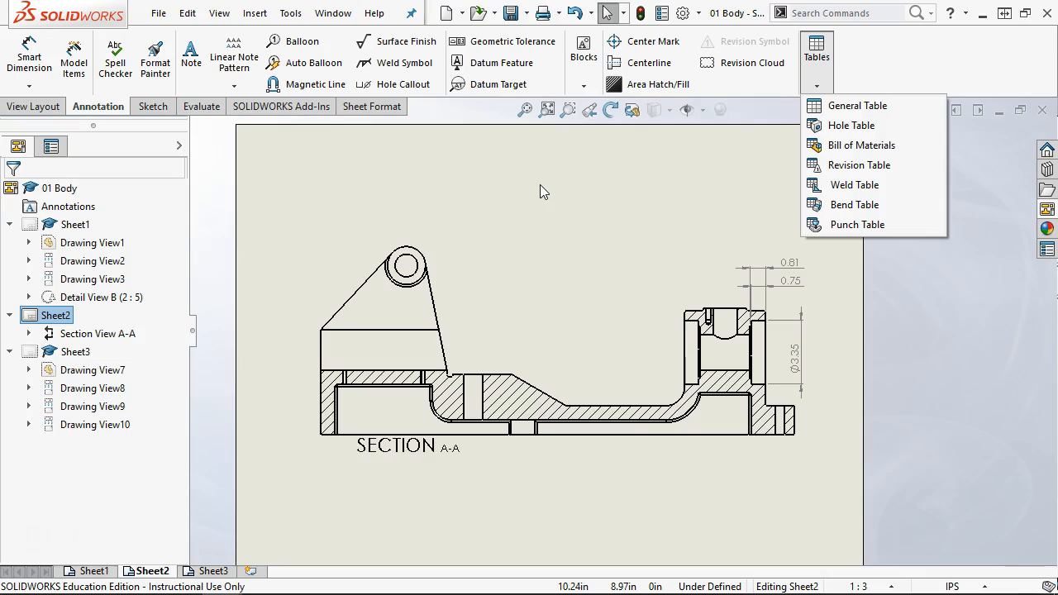
left_click(587, 195)
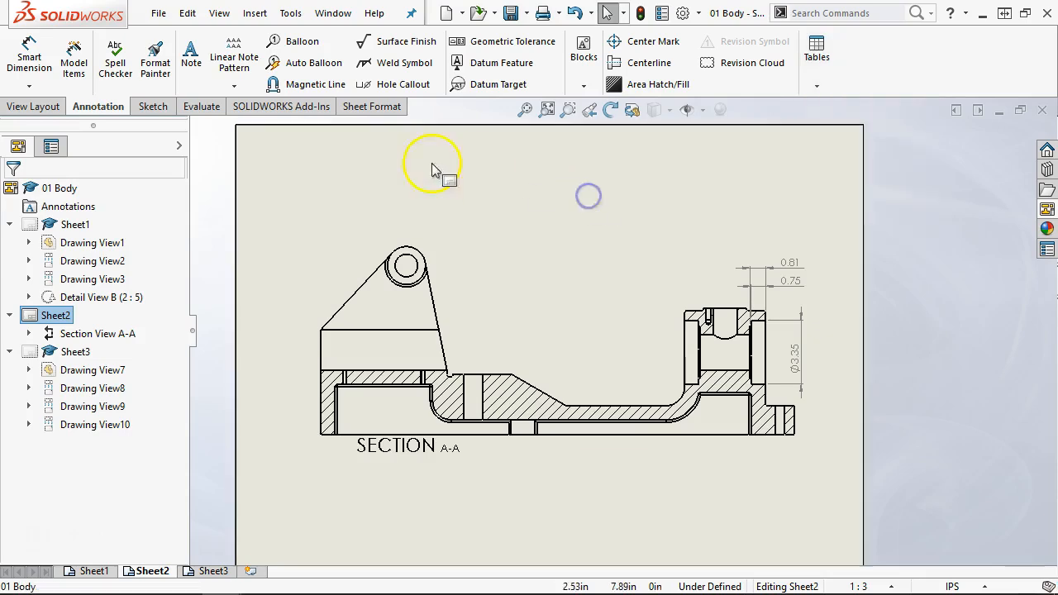
left_click(51, 106)
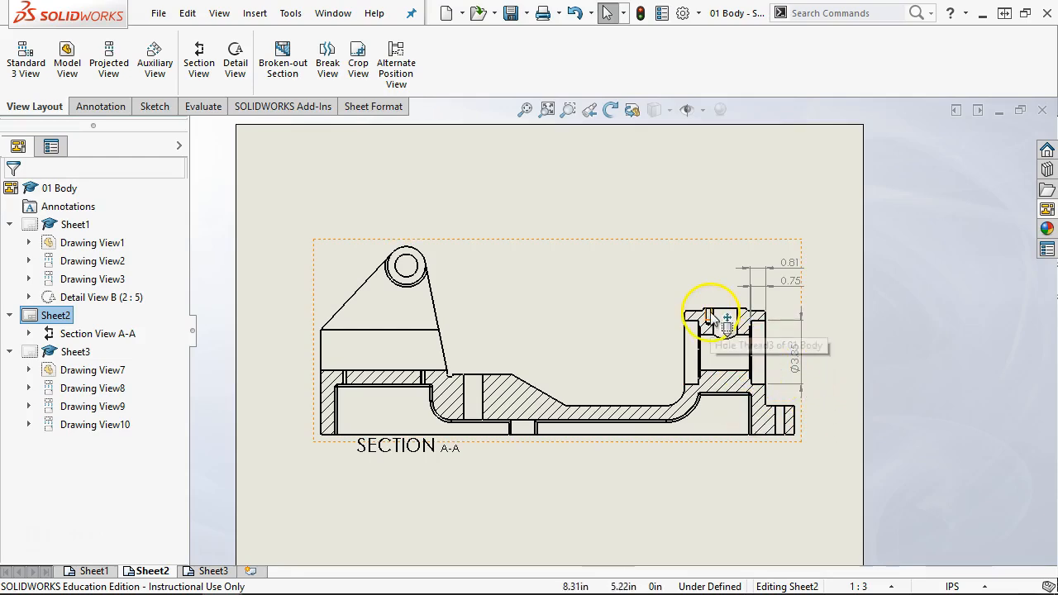
- Return to Sheet1 and examine its front, top, side and detail views with their dimensions and hole callout
left_click(70, 573)
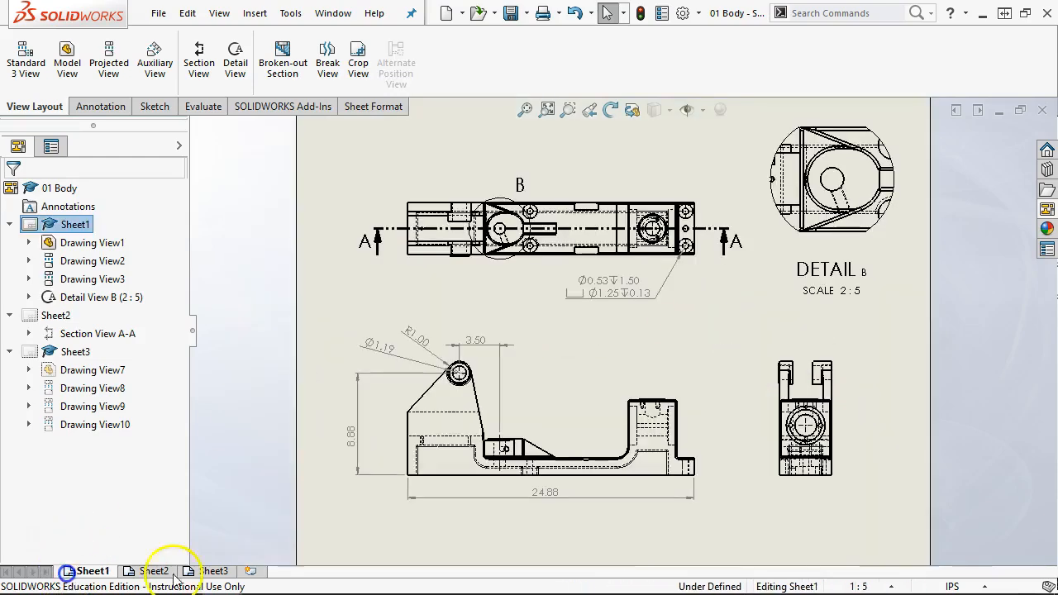
scroll(495, 429, "down", 4)
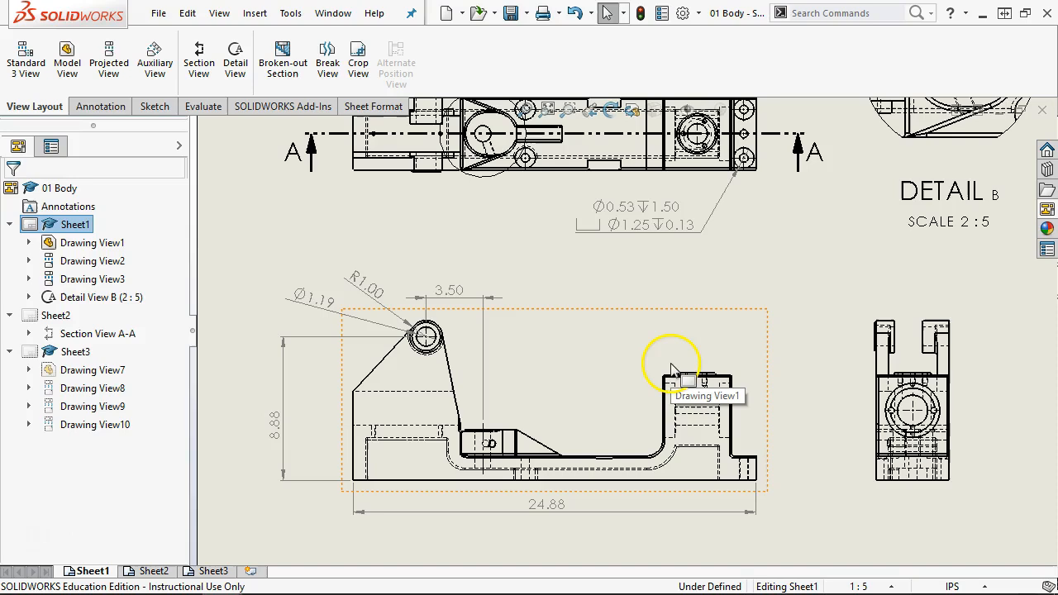
left_click(368, 76)
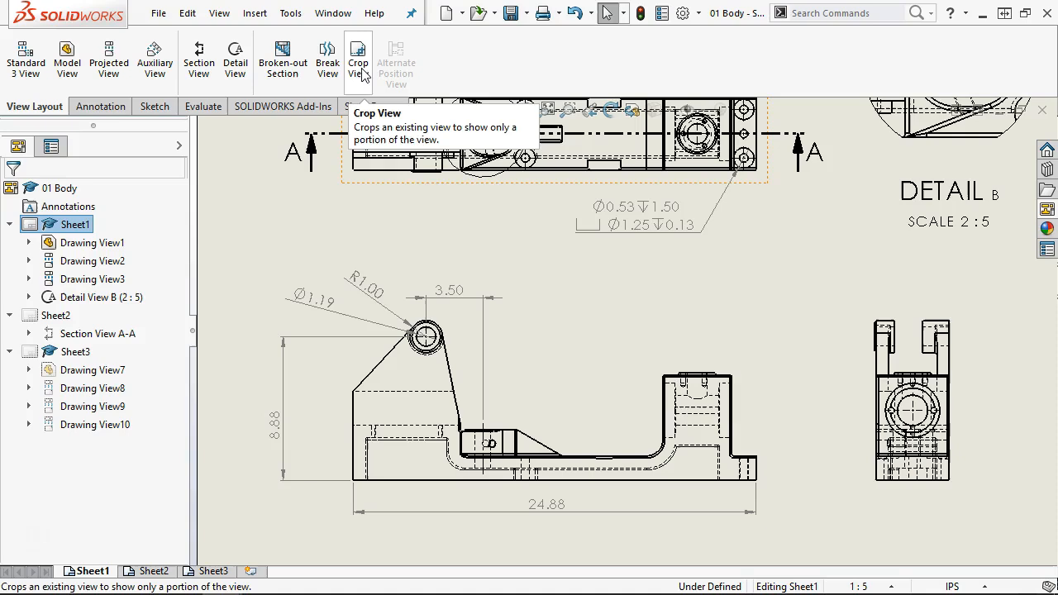
left_click(554, 378)
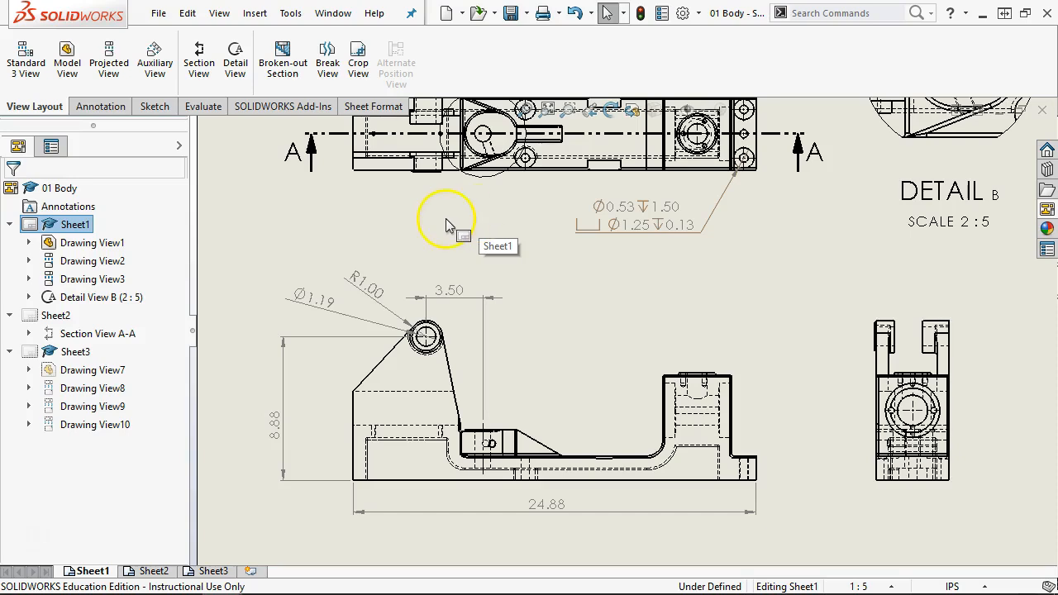
key("f")
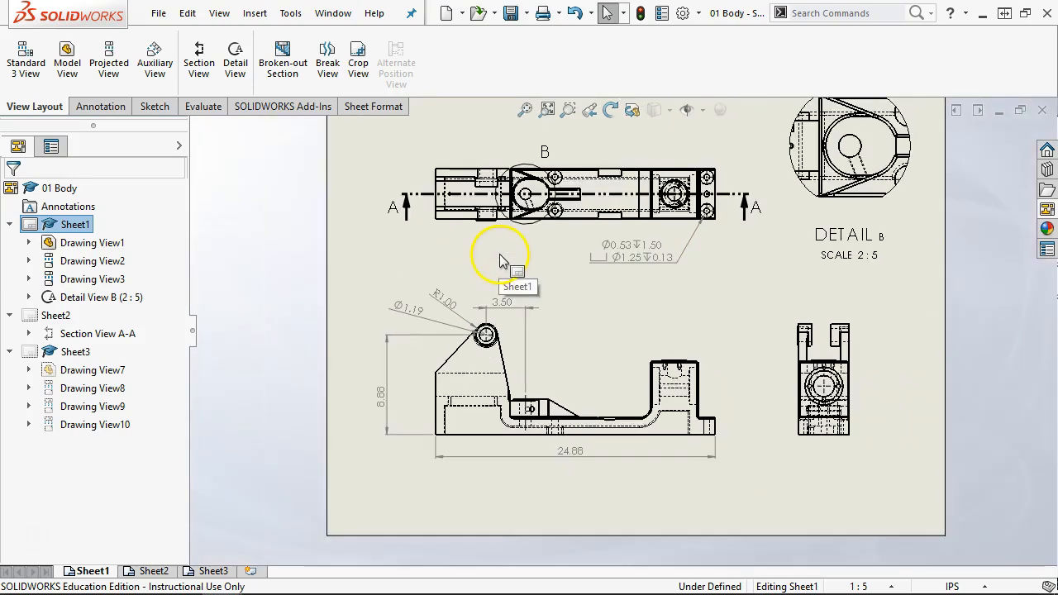
key("f")
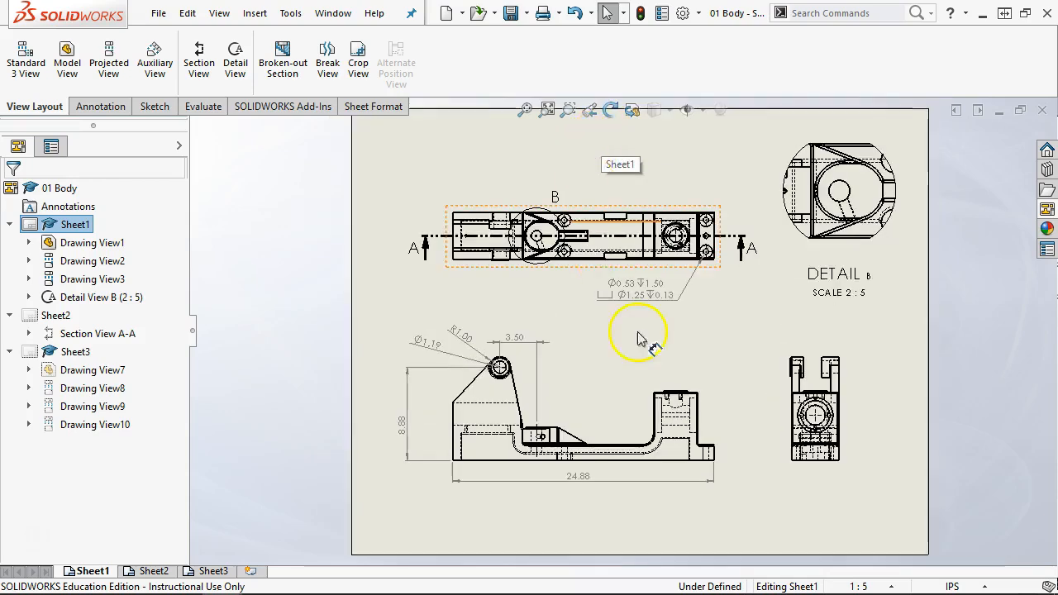